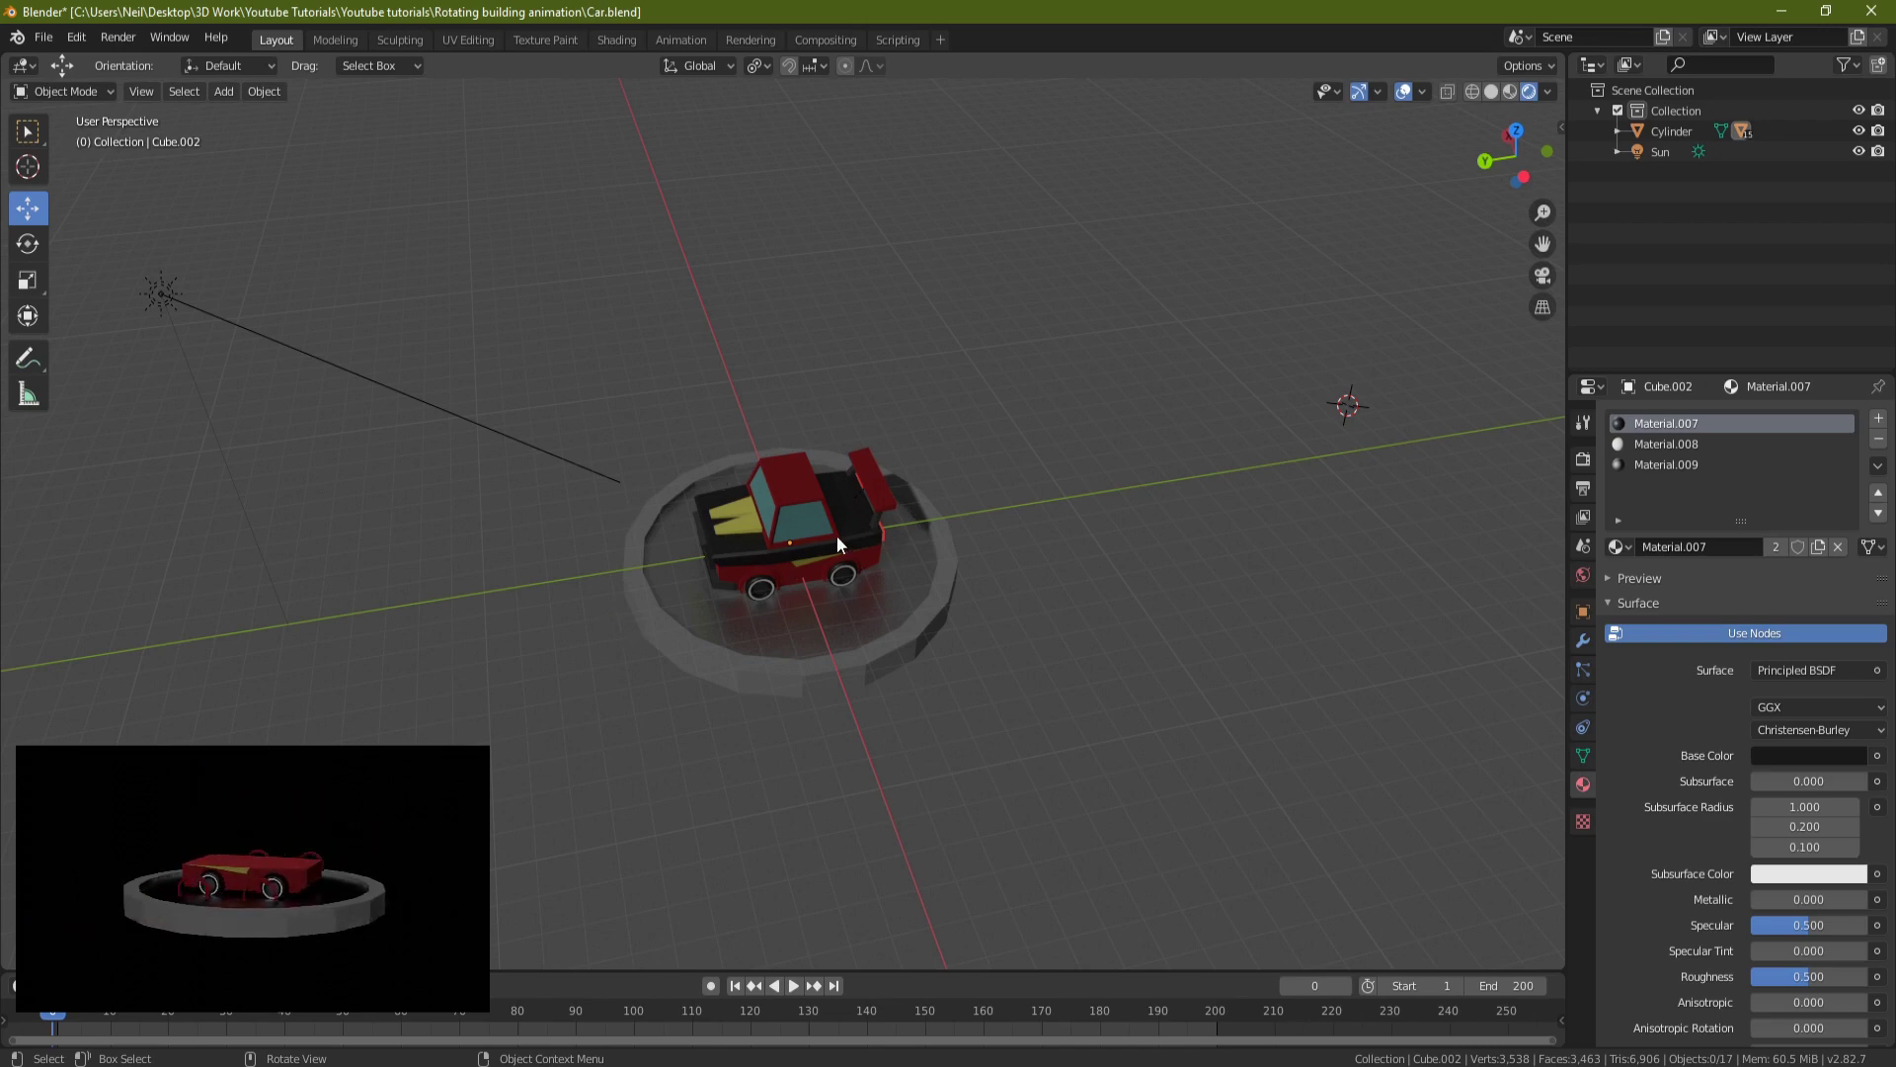
click(808, 656)
middle_drag(893, 636, 889, 605)
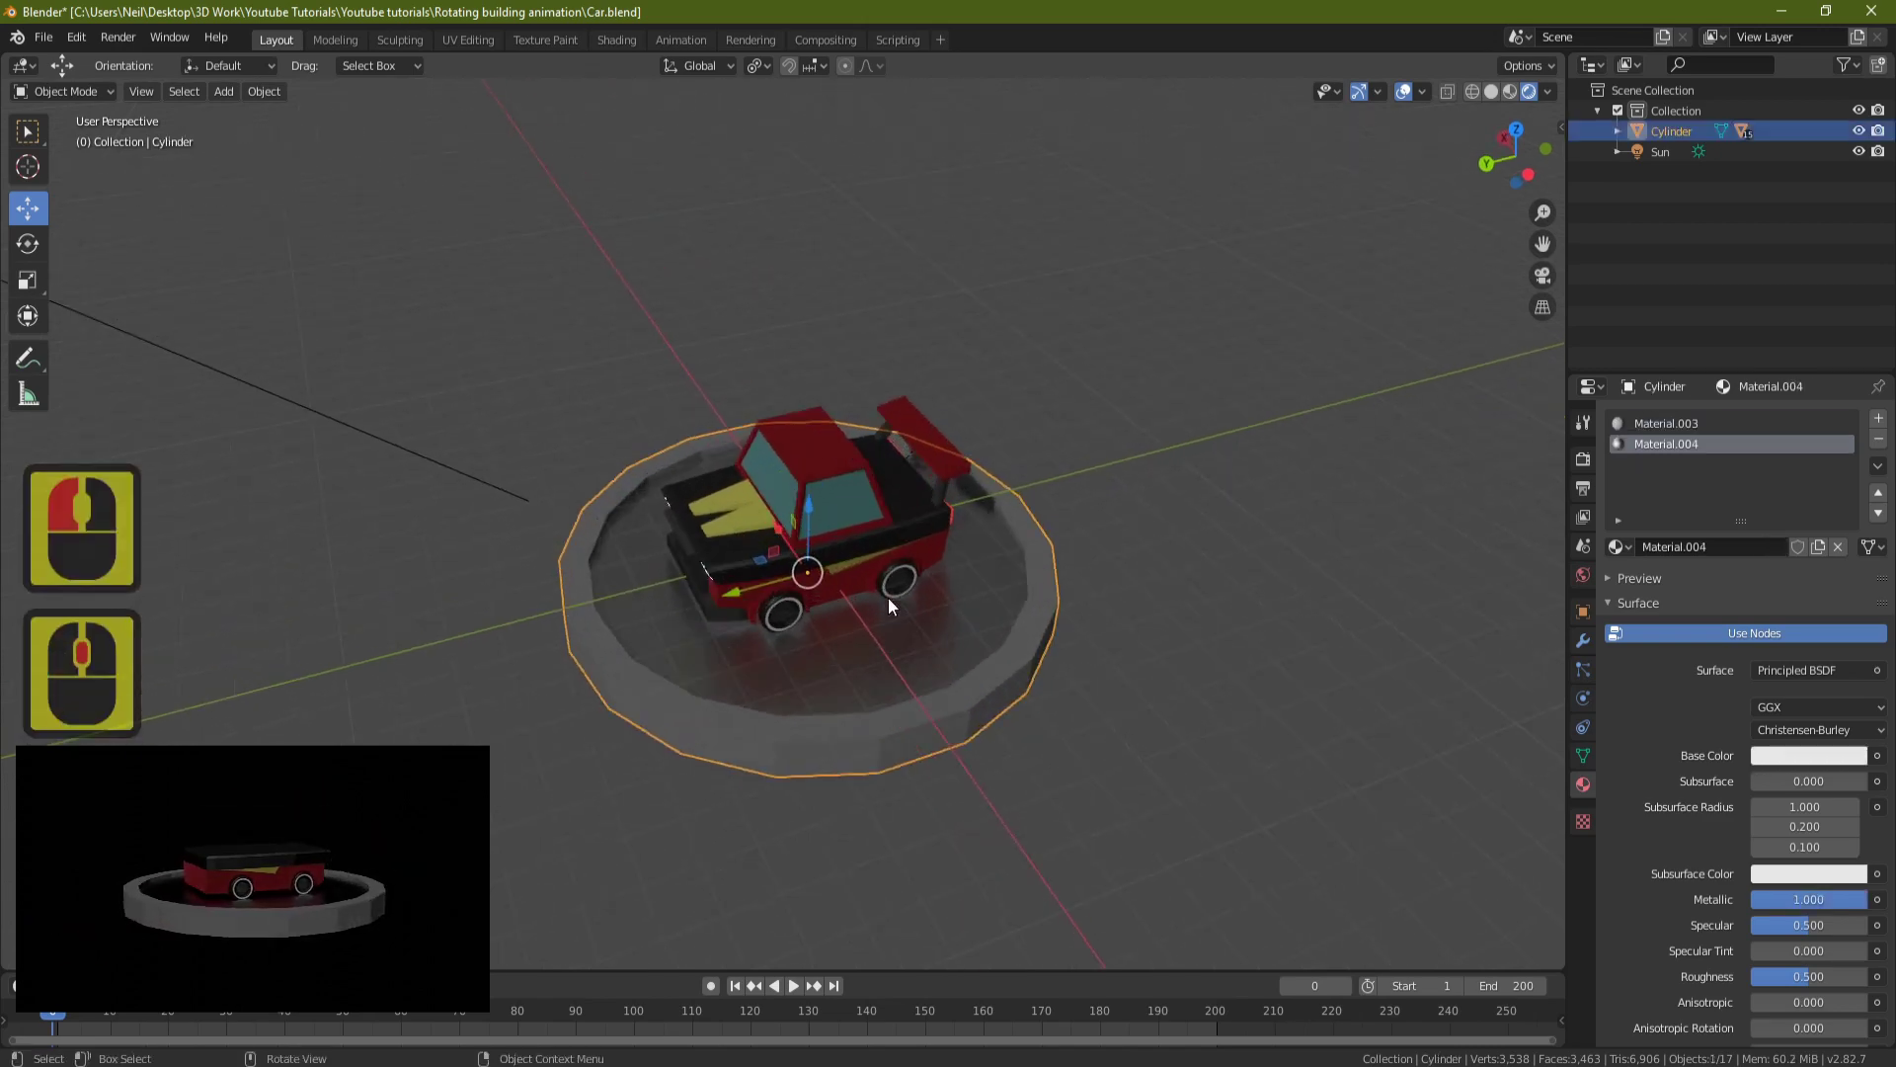
middle_drag(825, 454, 733, 471)
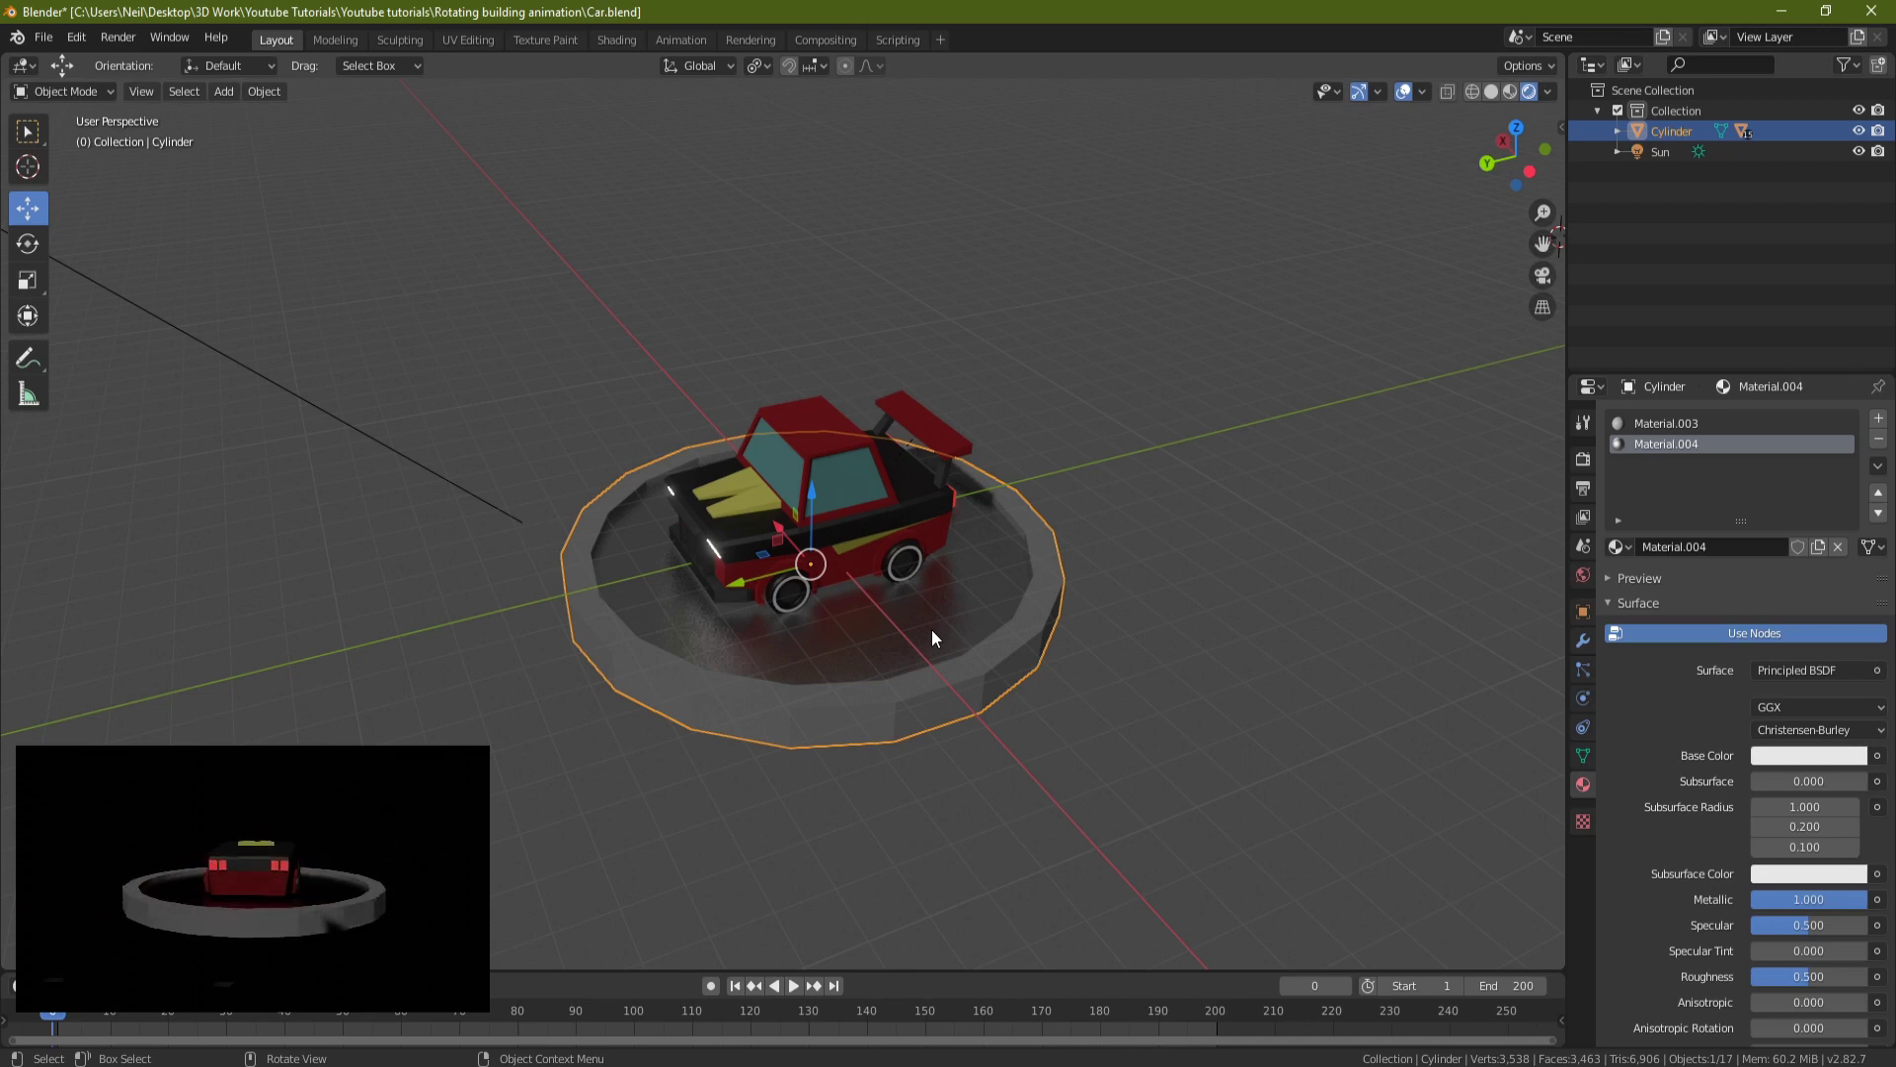
click(1847, 65)
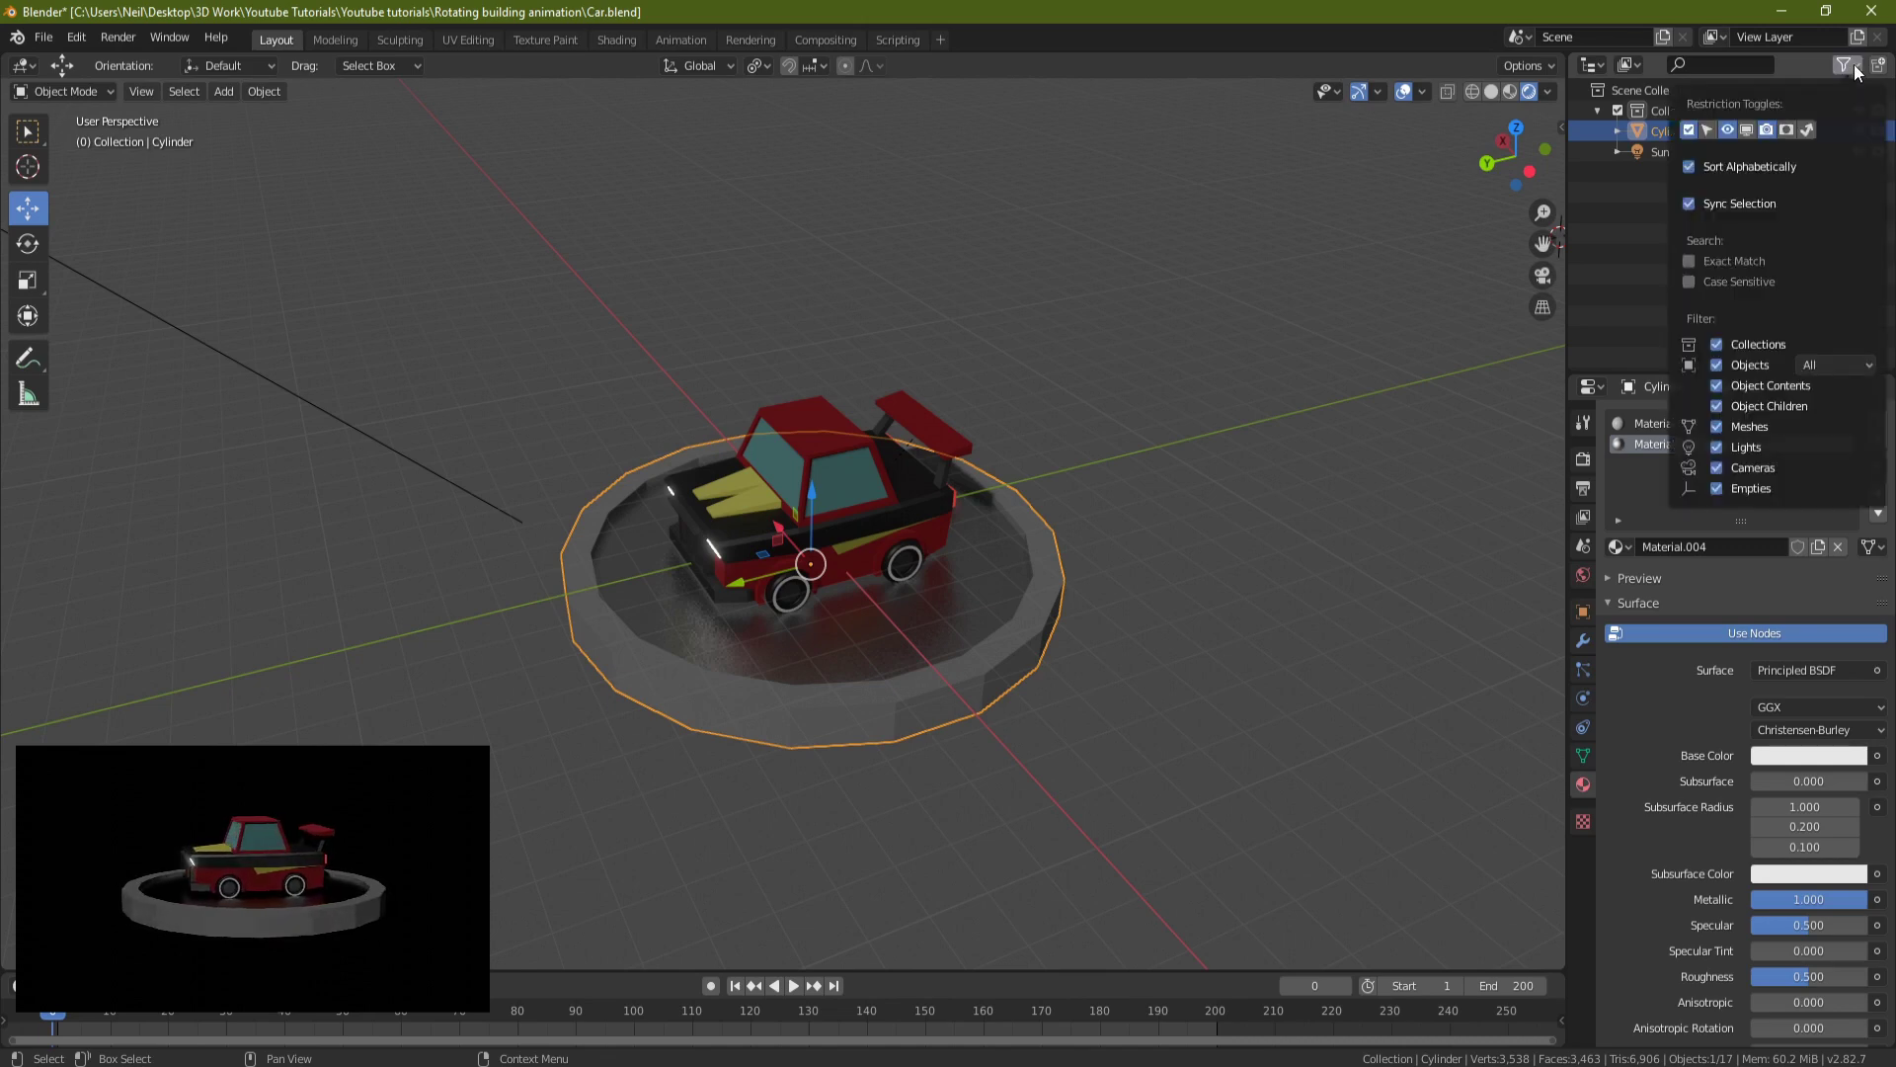
click(1768, 129)
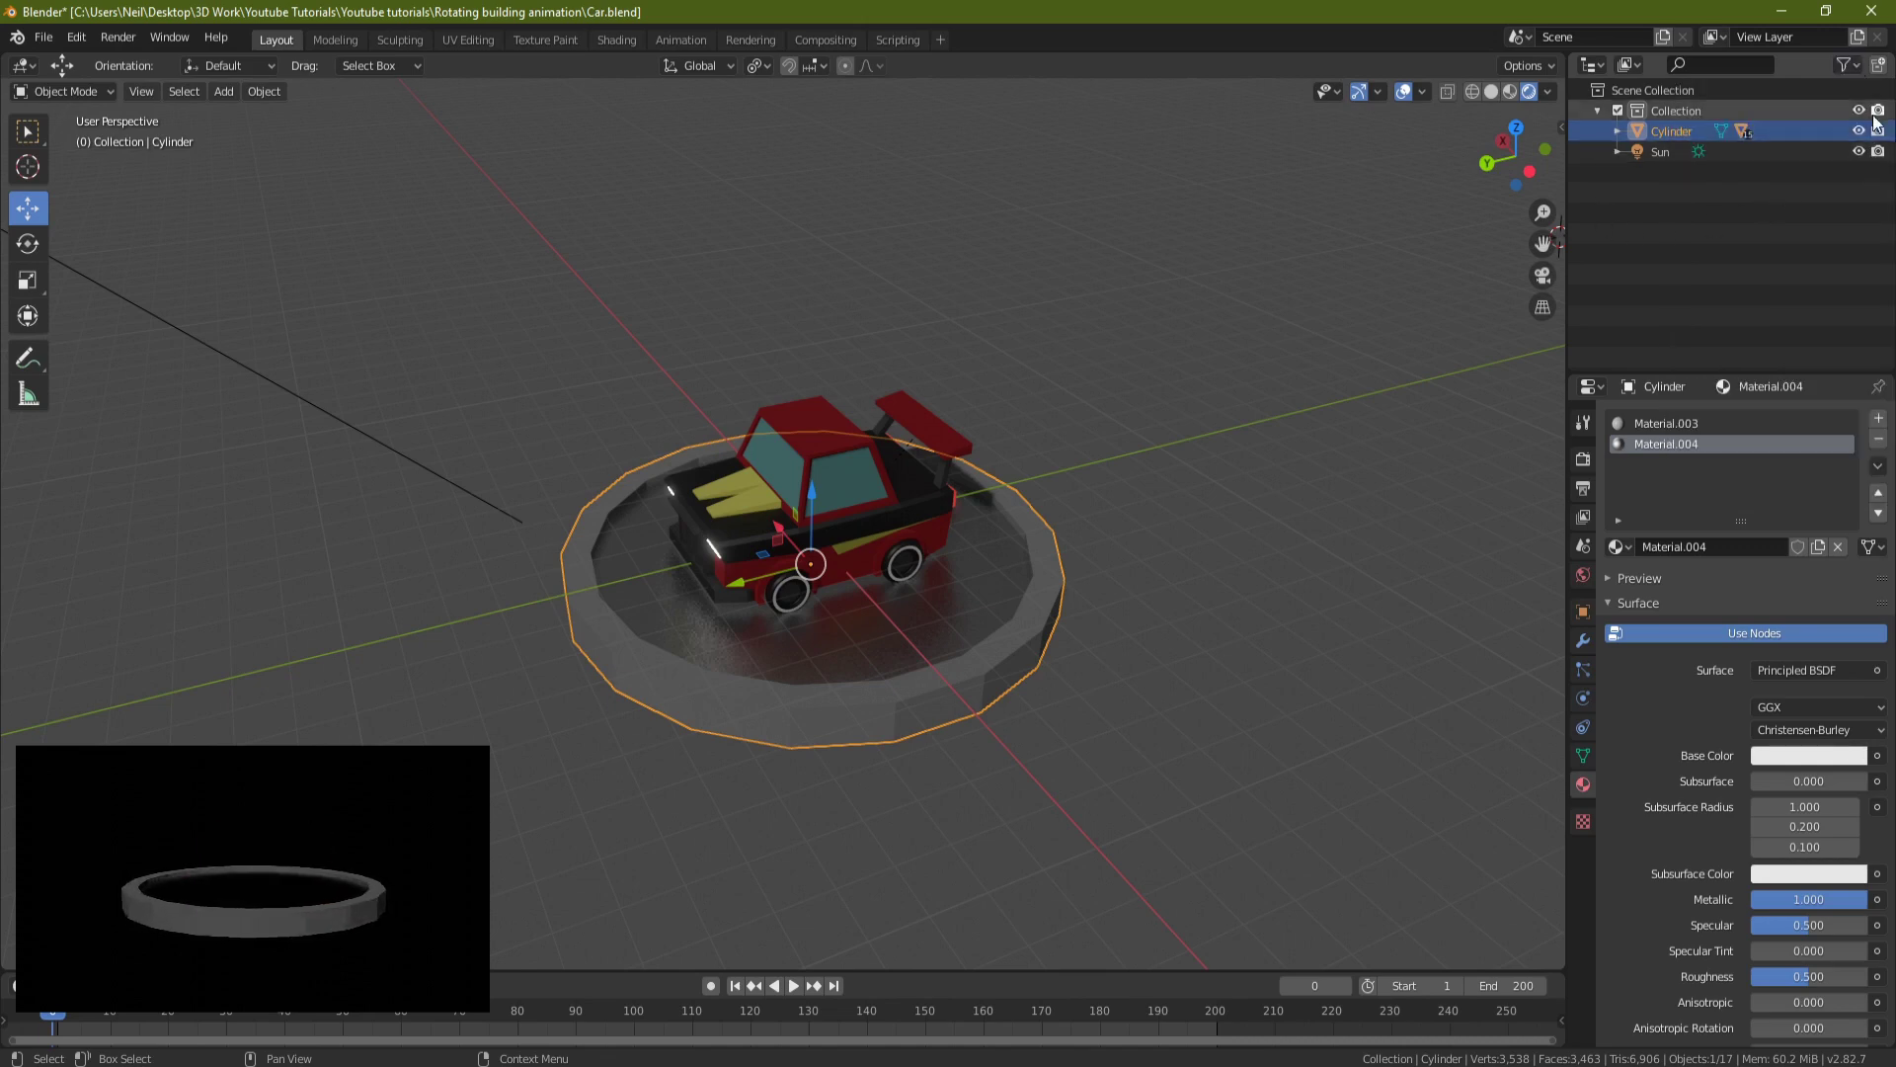
click(1880, 130)
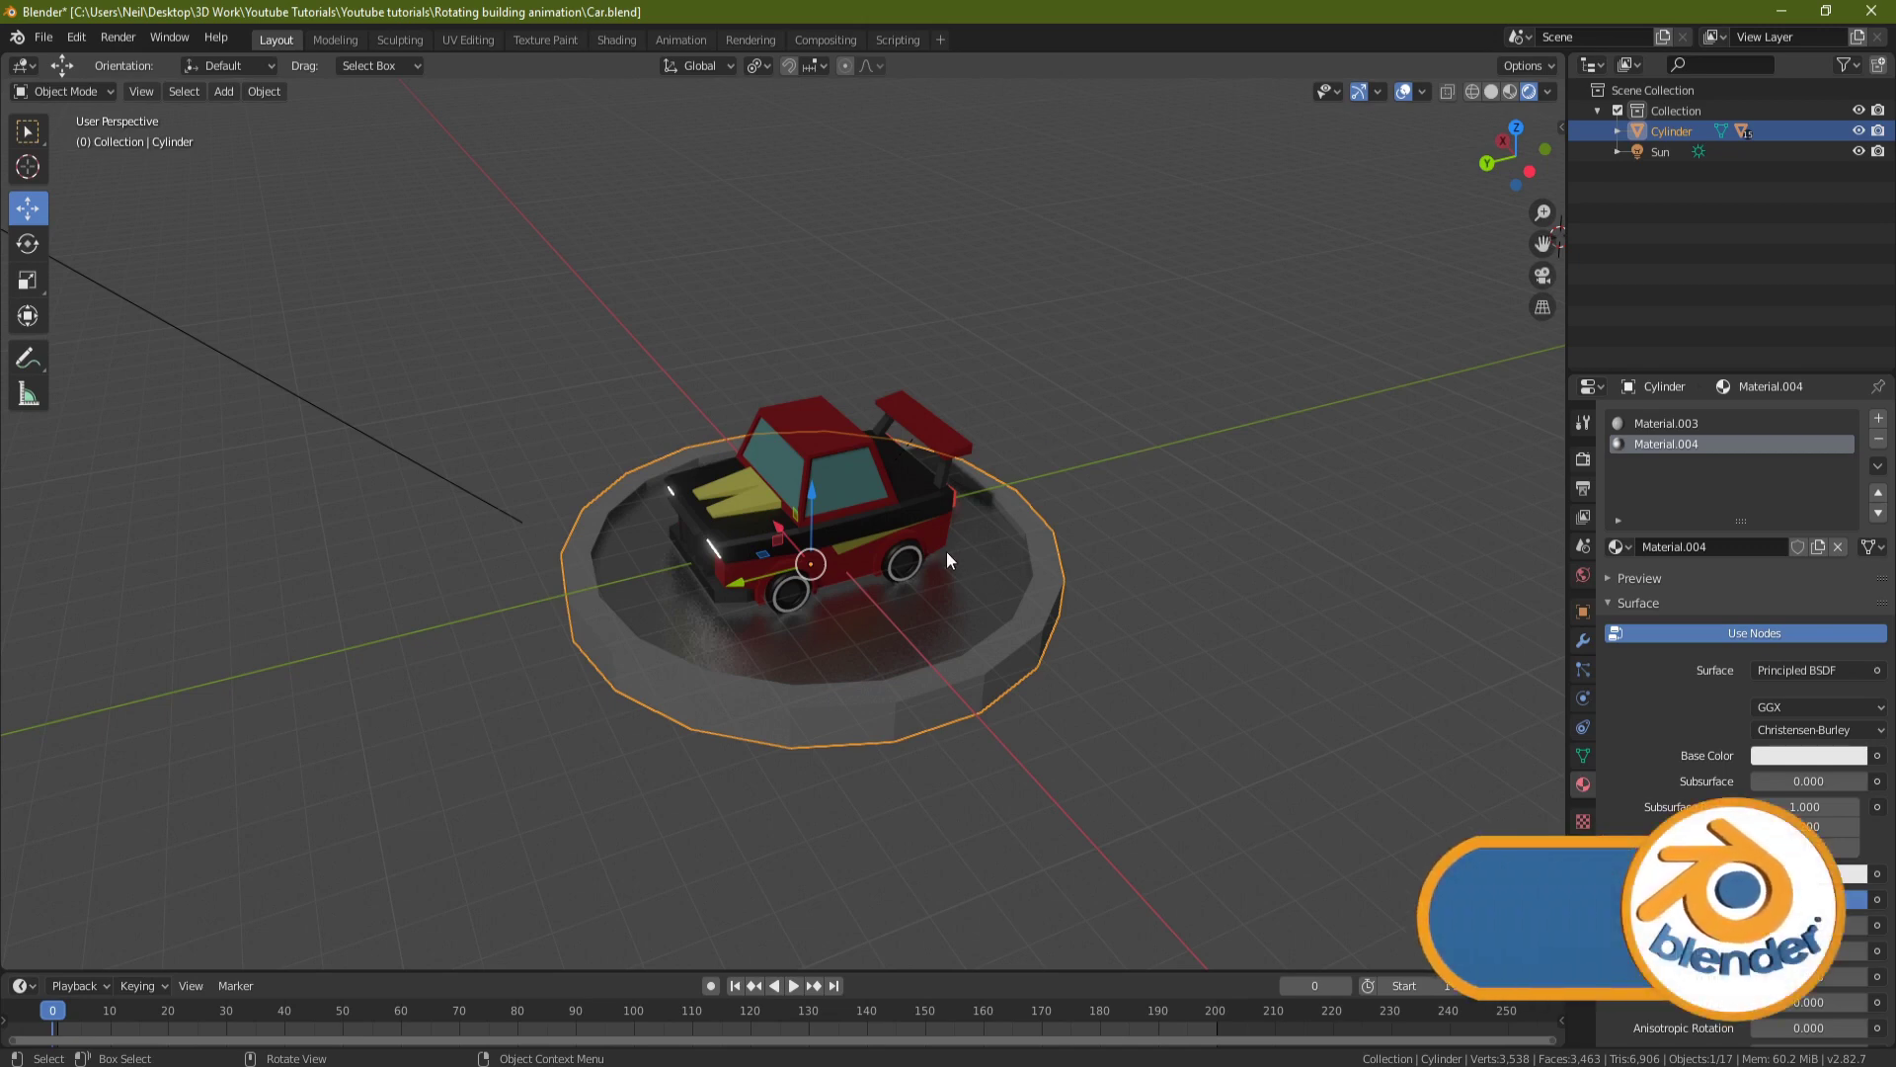
Parent all the car parts to the round platform using the Object option, with the platform as the active object.
key(b)
drag(621, 301, 1061, 620)
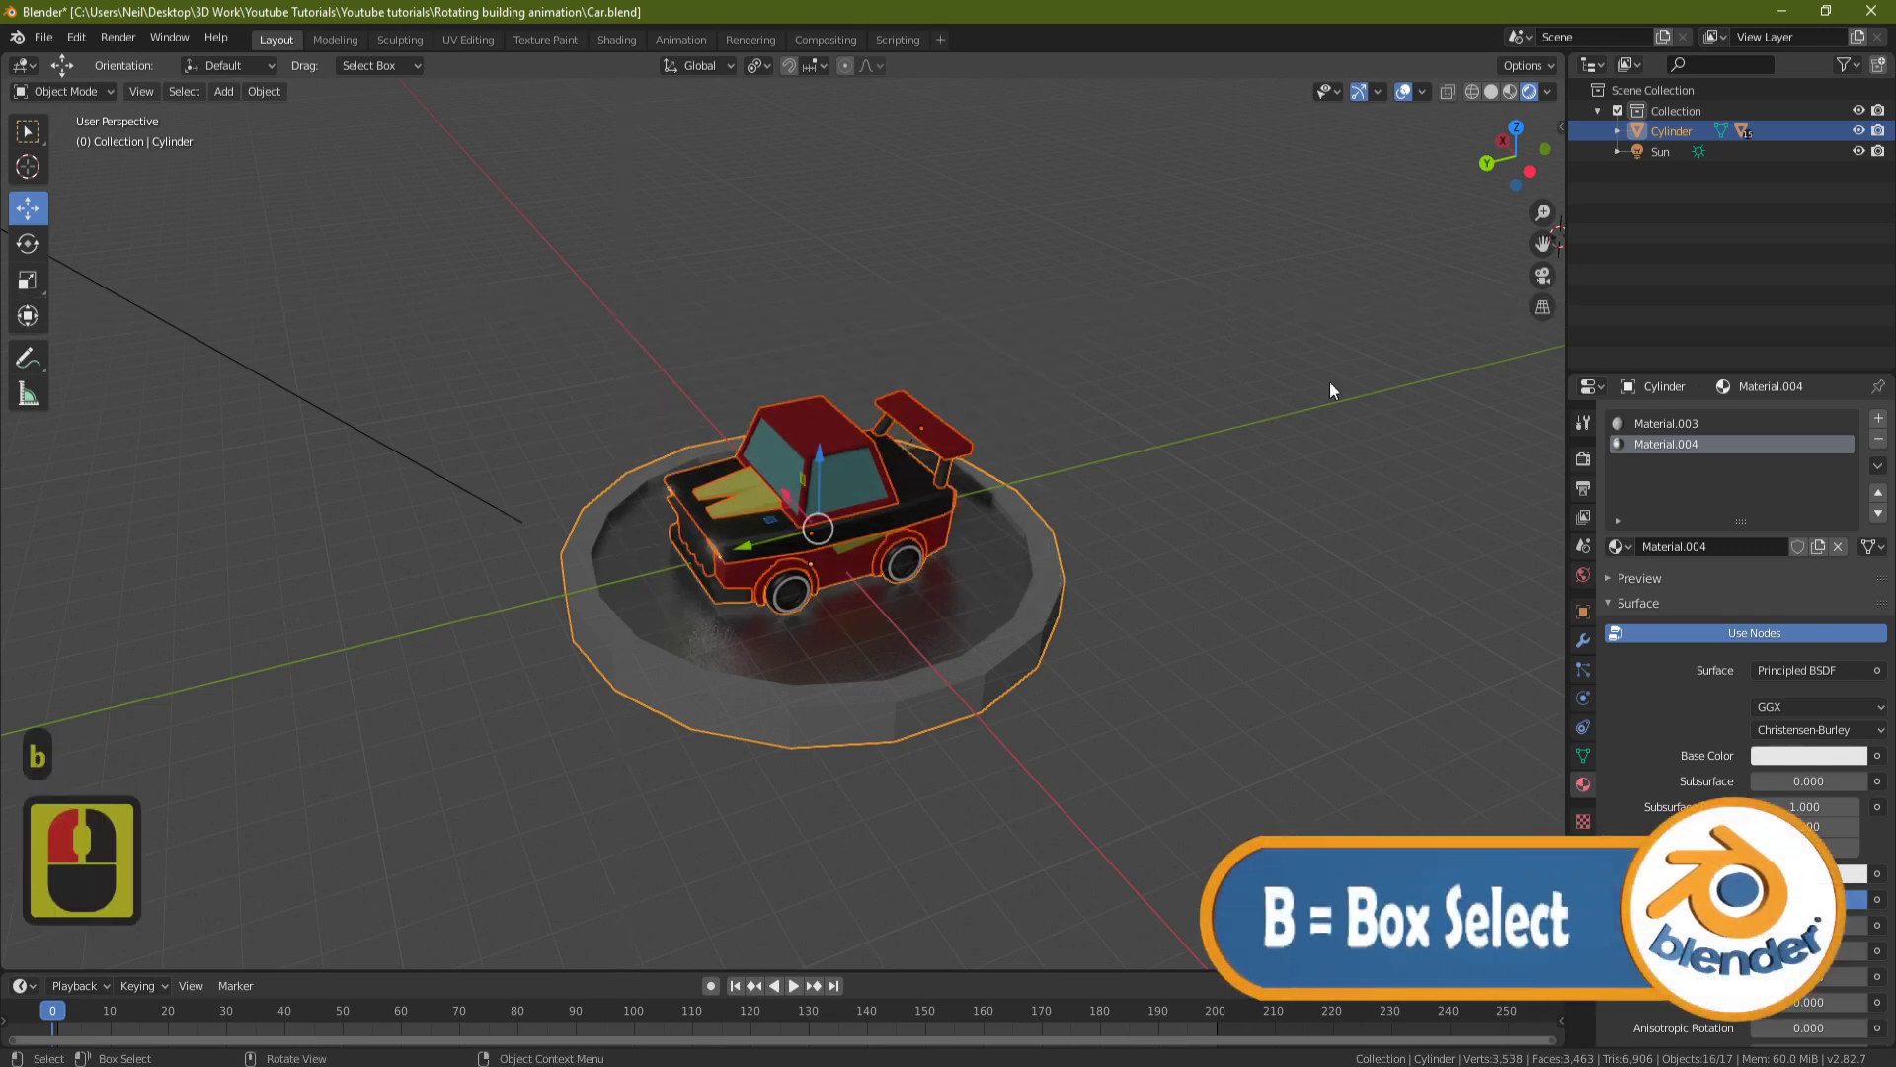
shift+click(1047, 594)
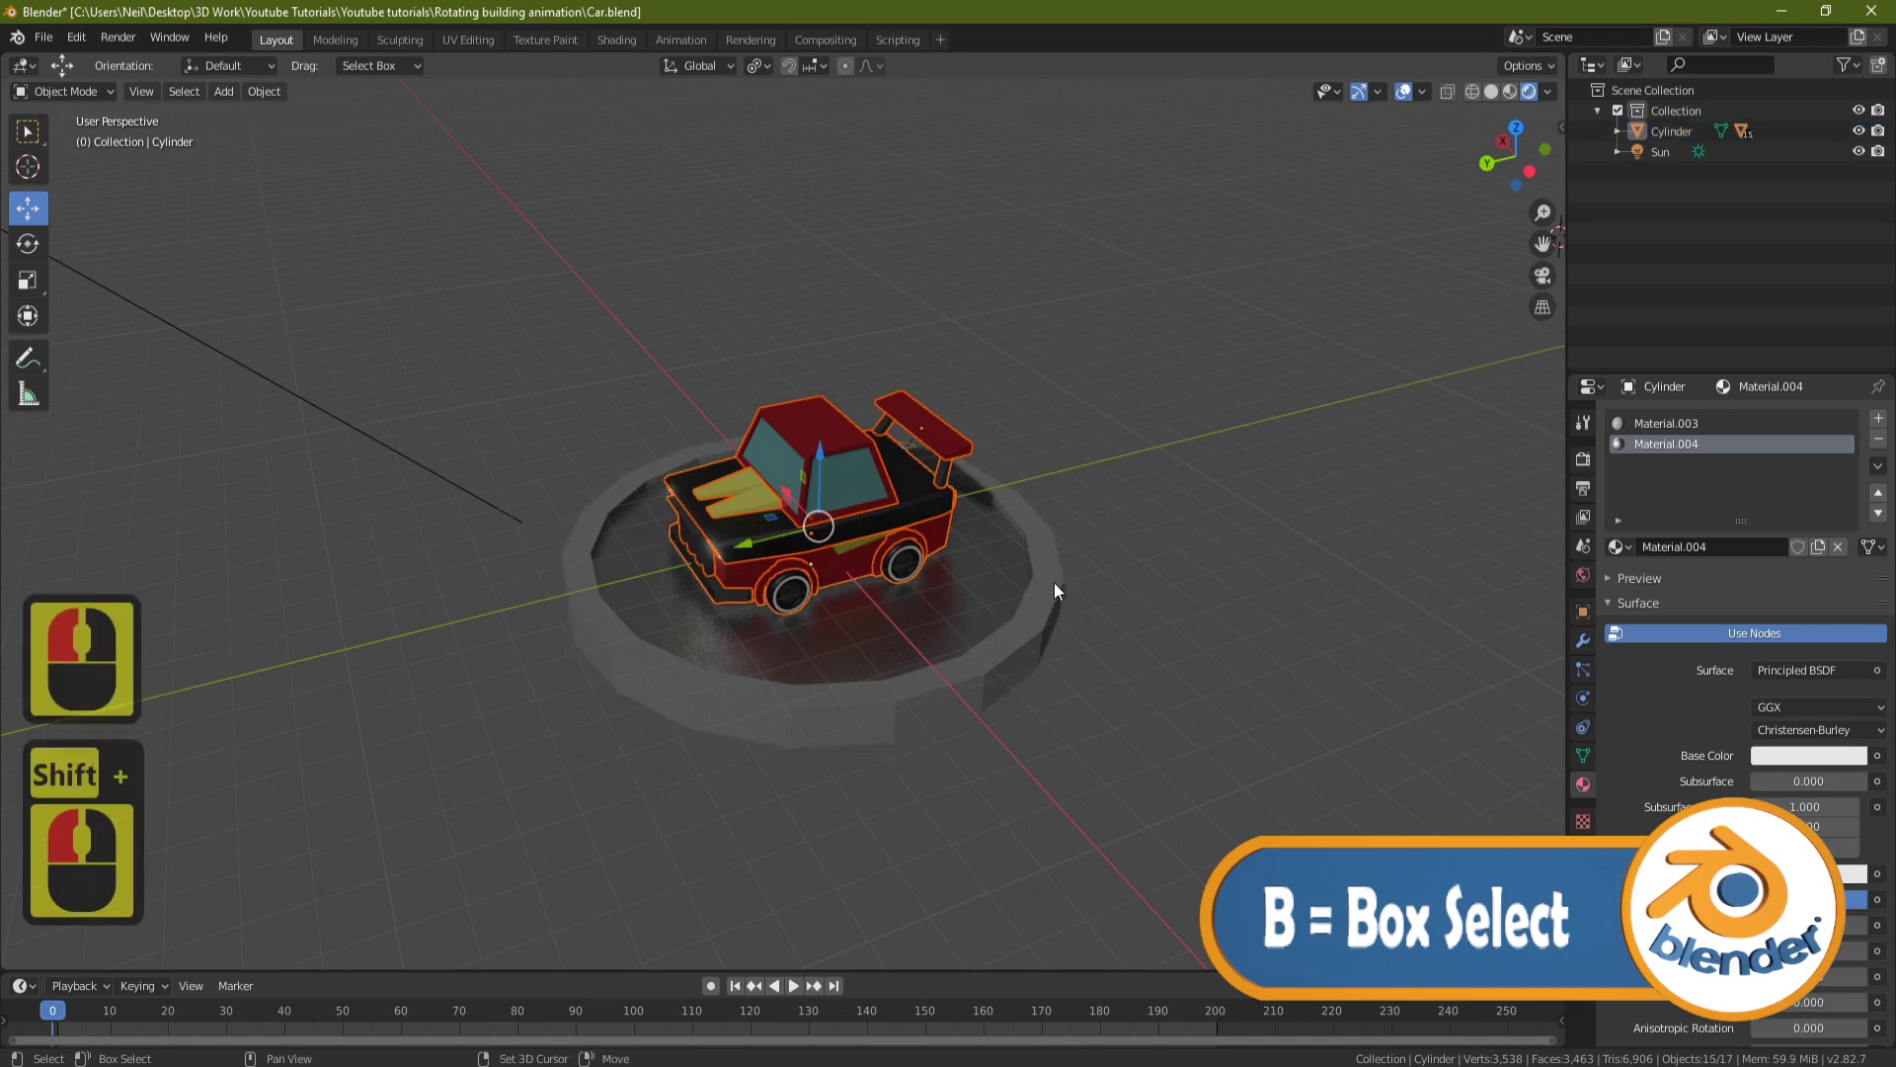
shift+click(1056, 585)
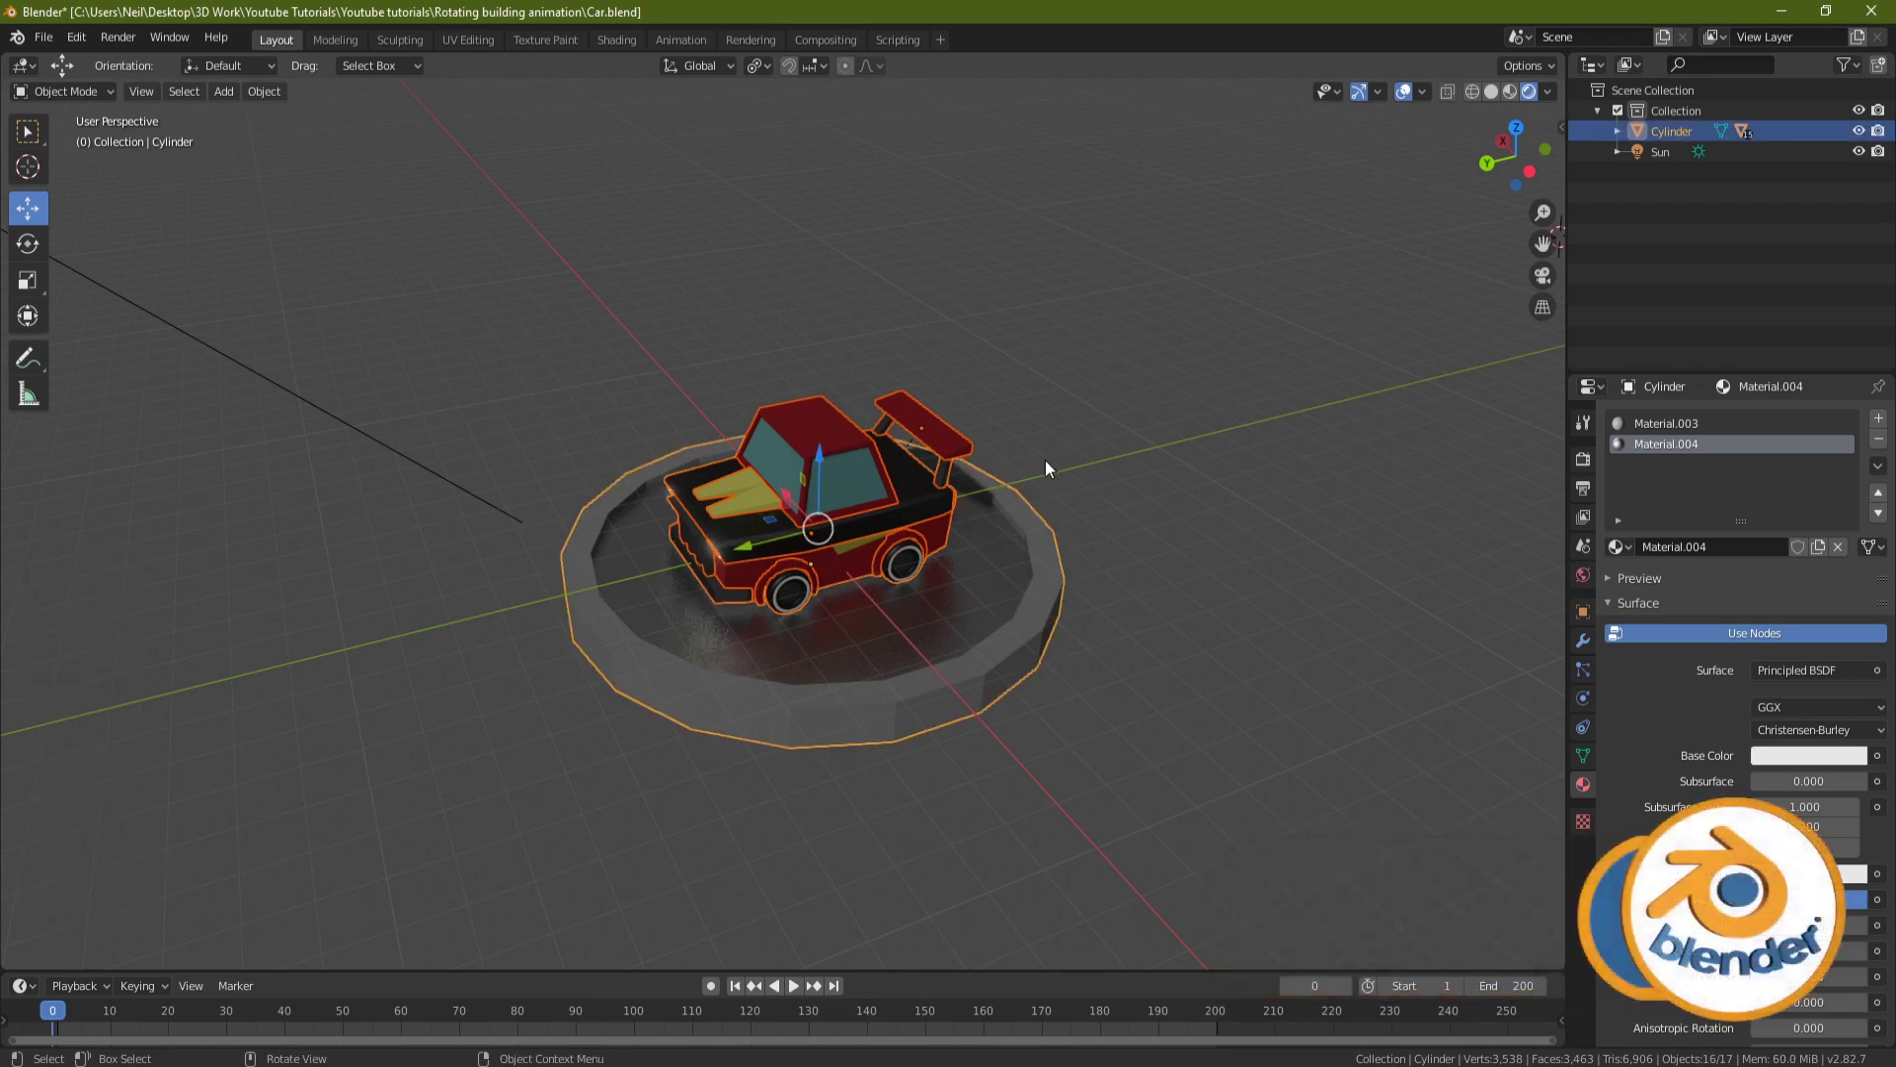
key(ctrl+p)
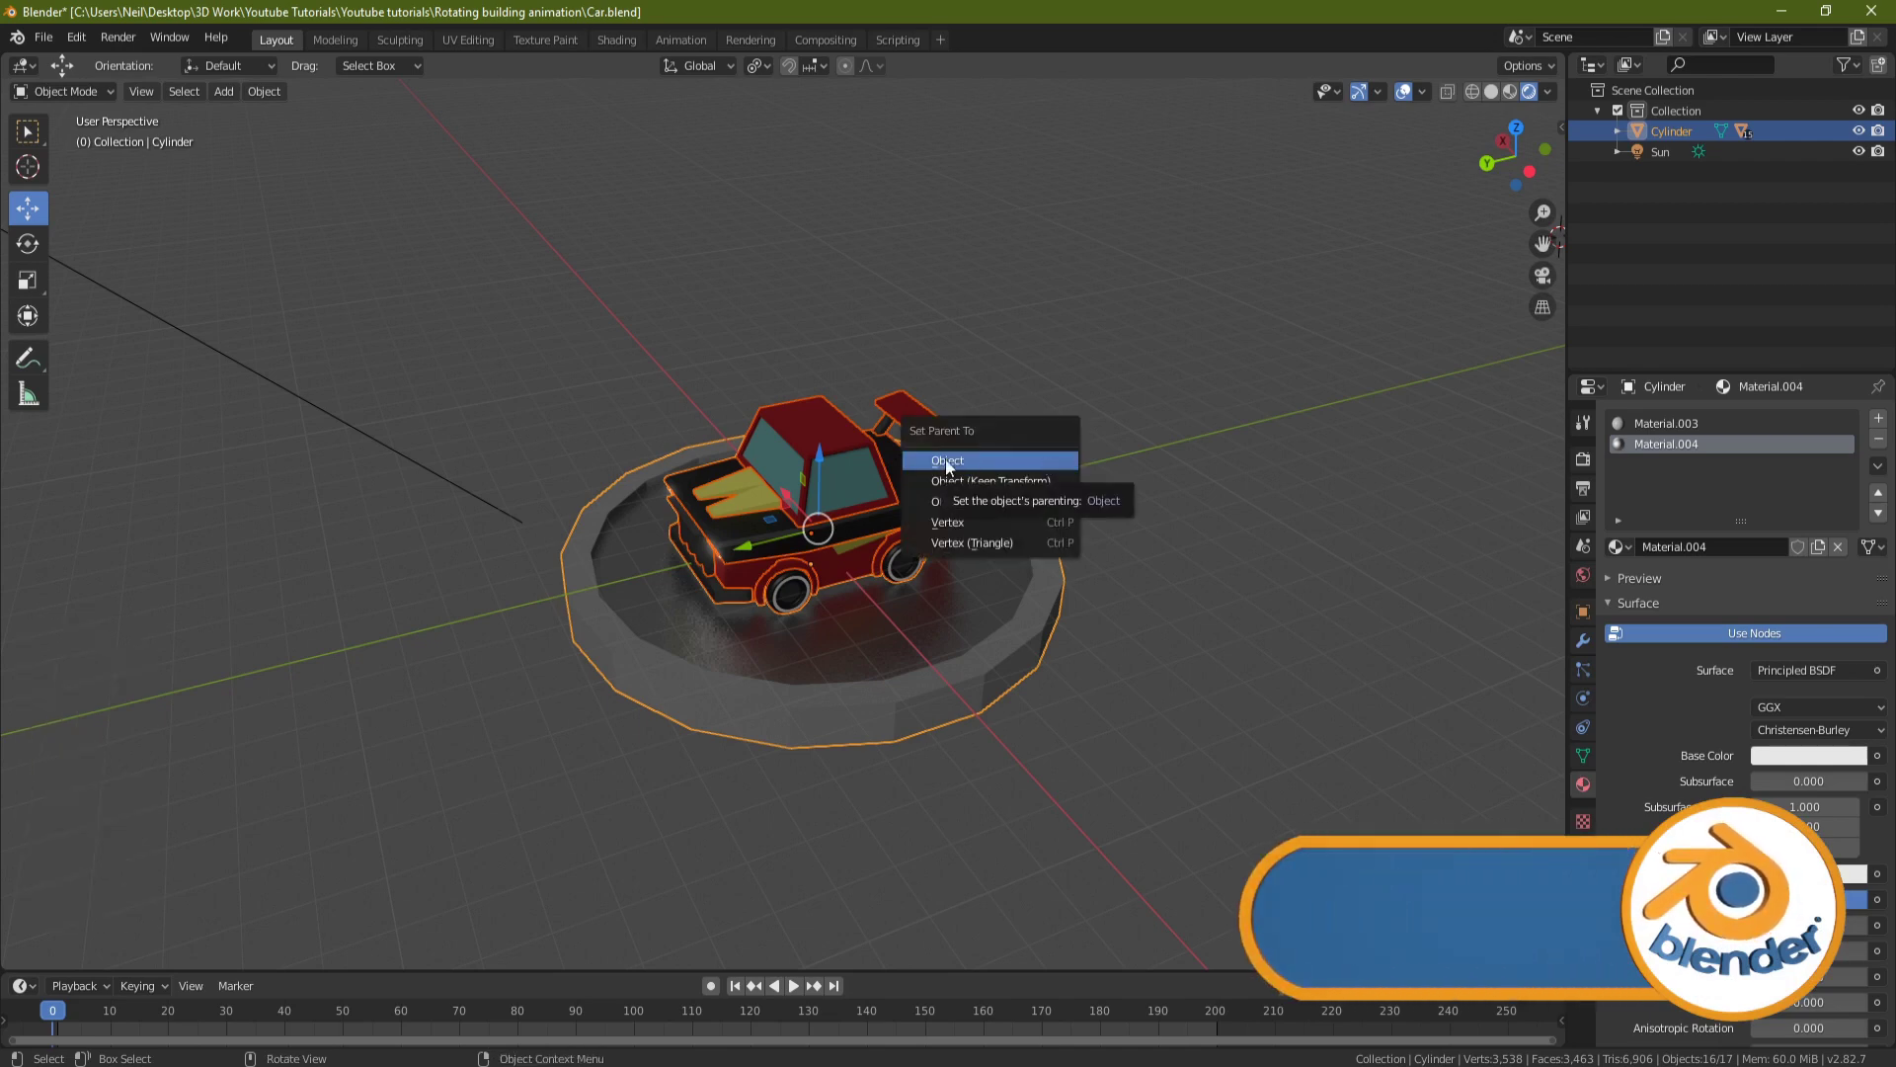
click(1039, 461)
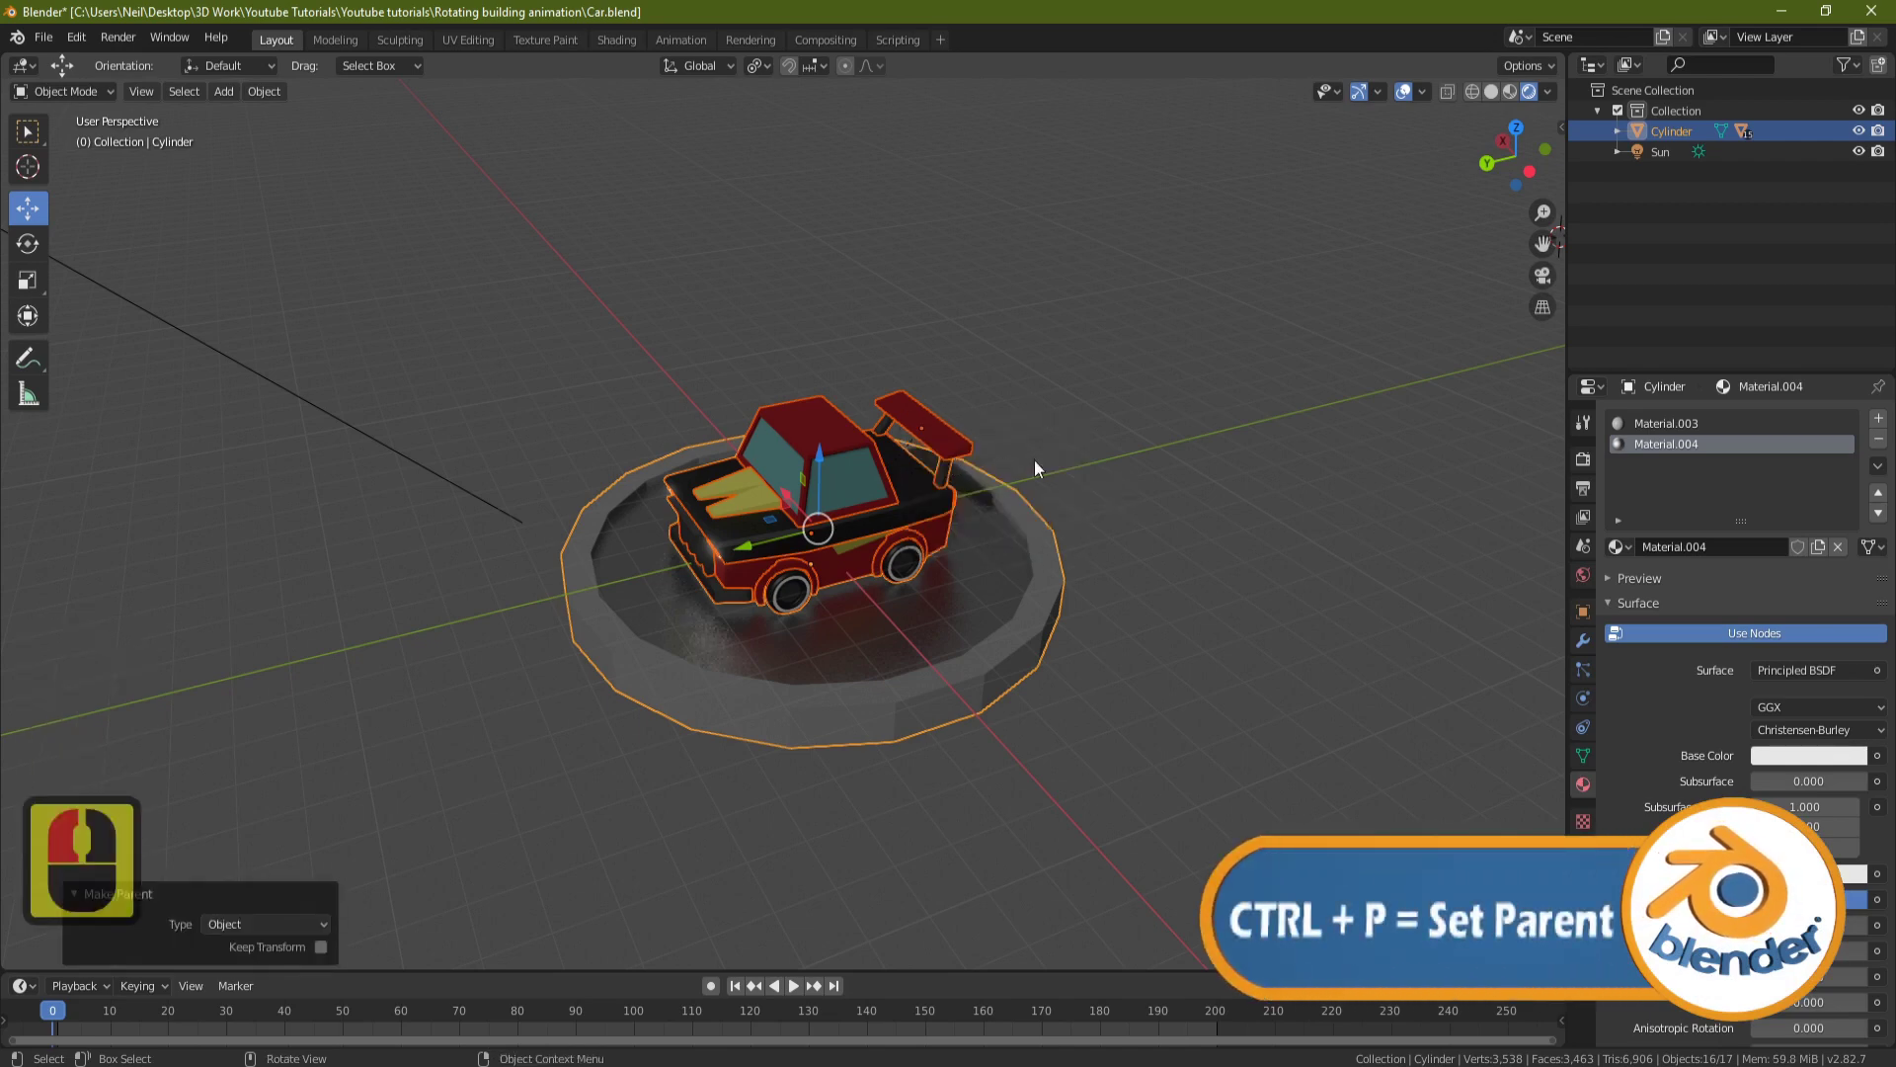
Test moving the rear spoiler and the cabin individually, cancelling each move.
click(956, 439)
key(g)
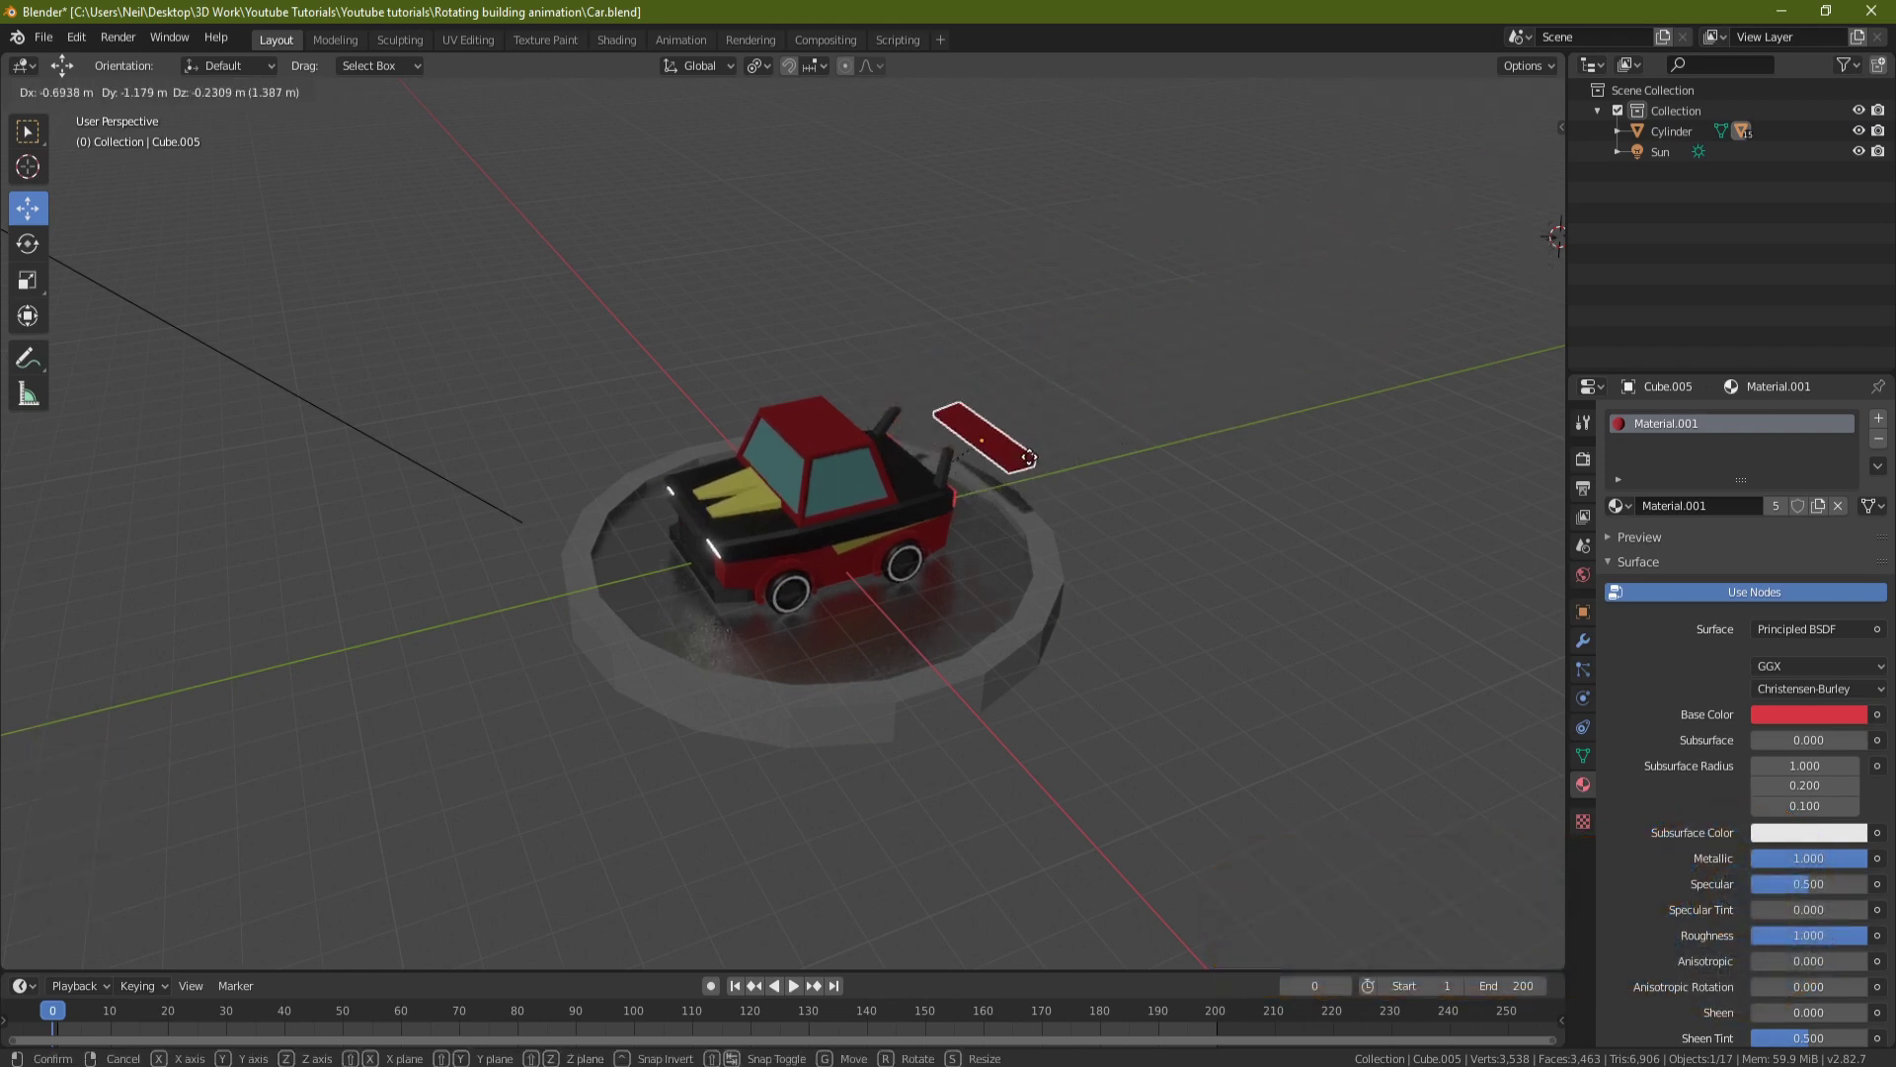
right_click(1437, 235)
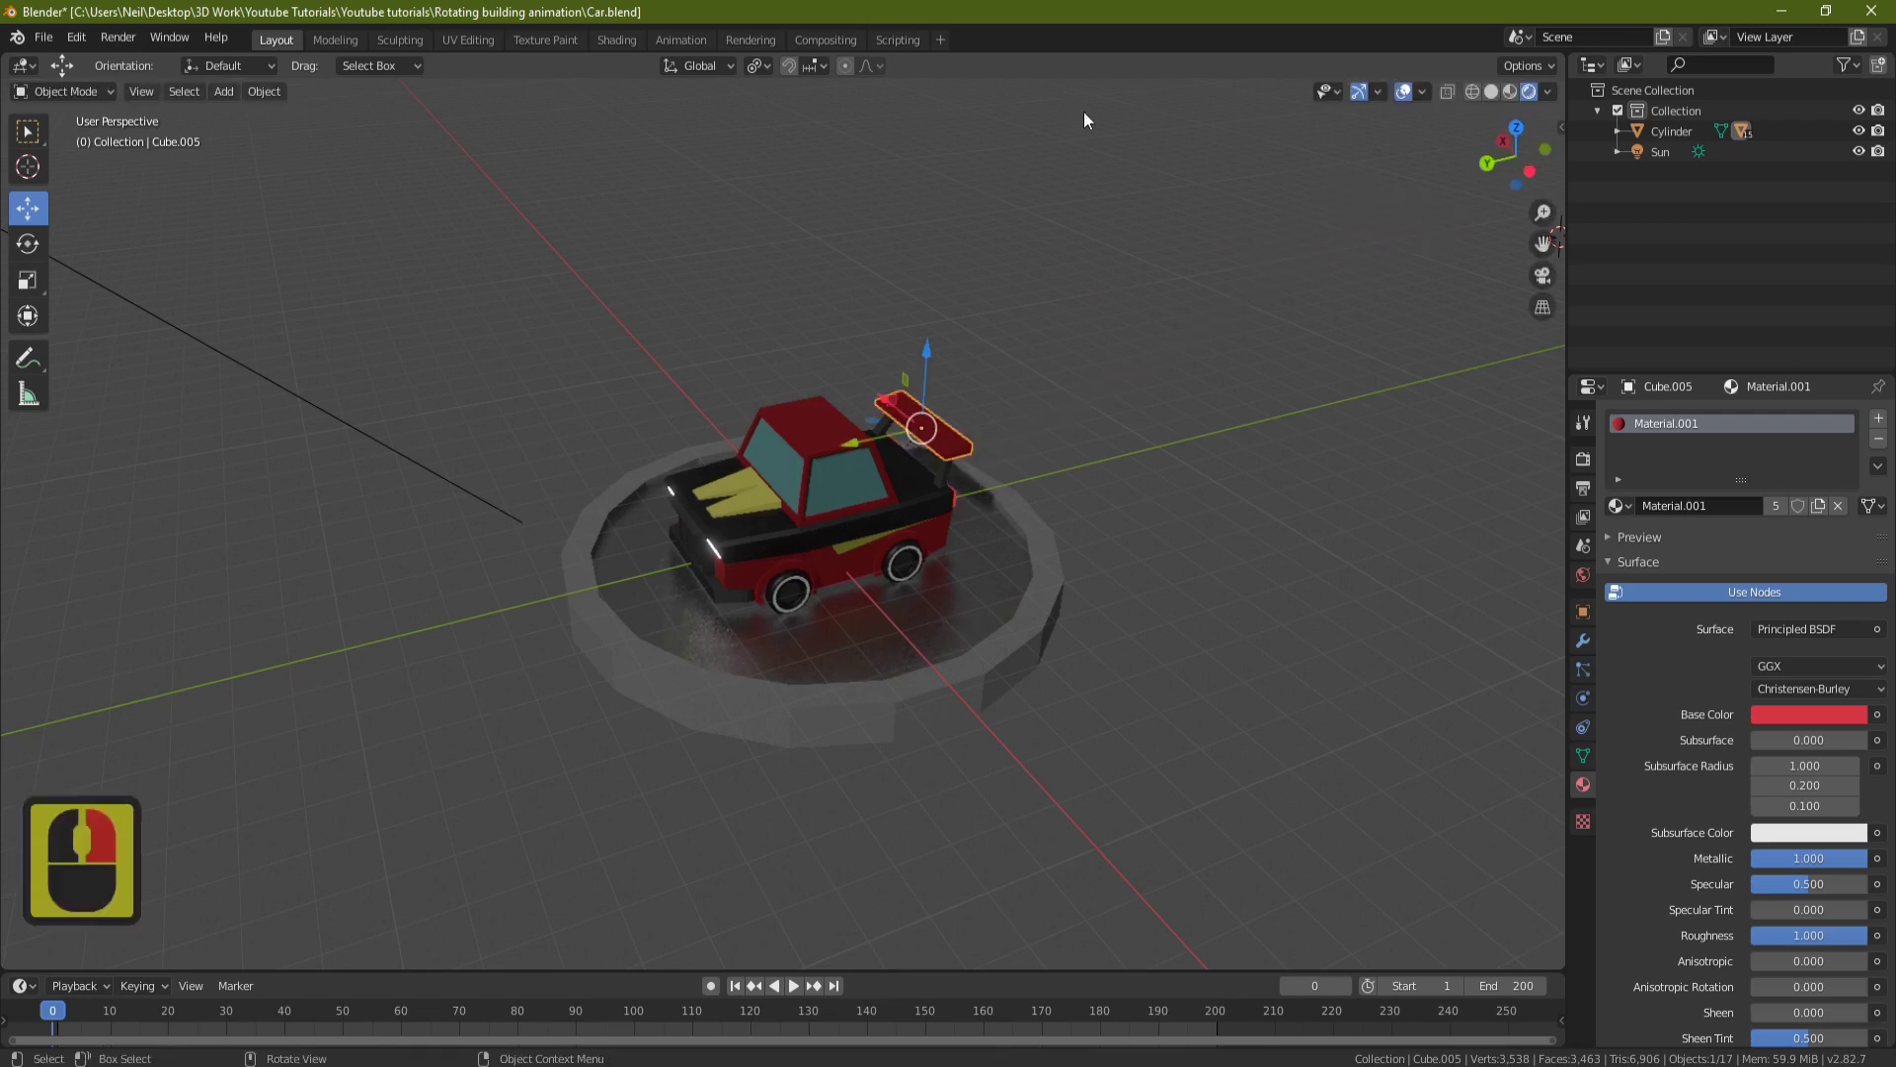
click(825, 451)
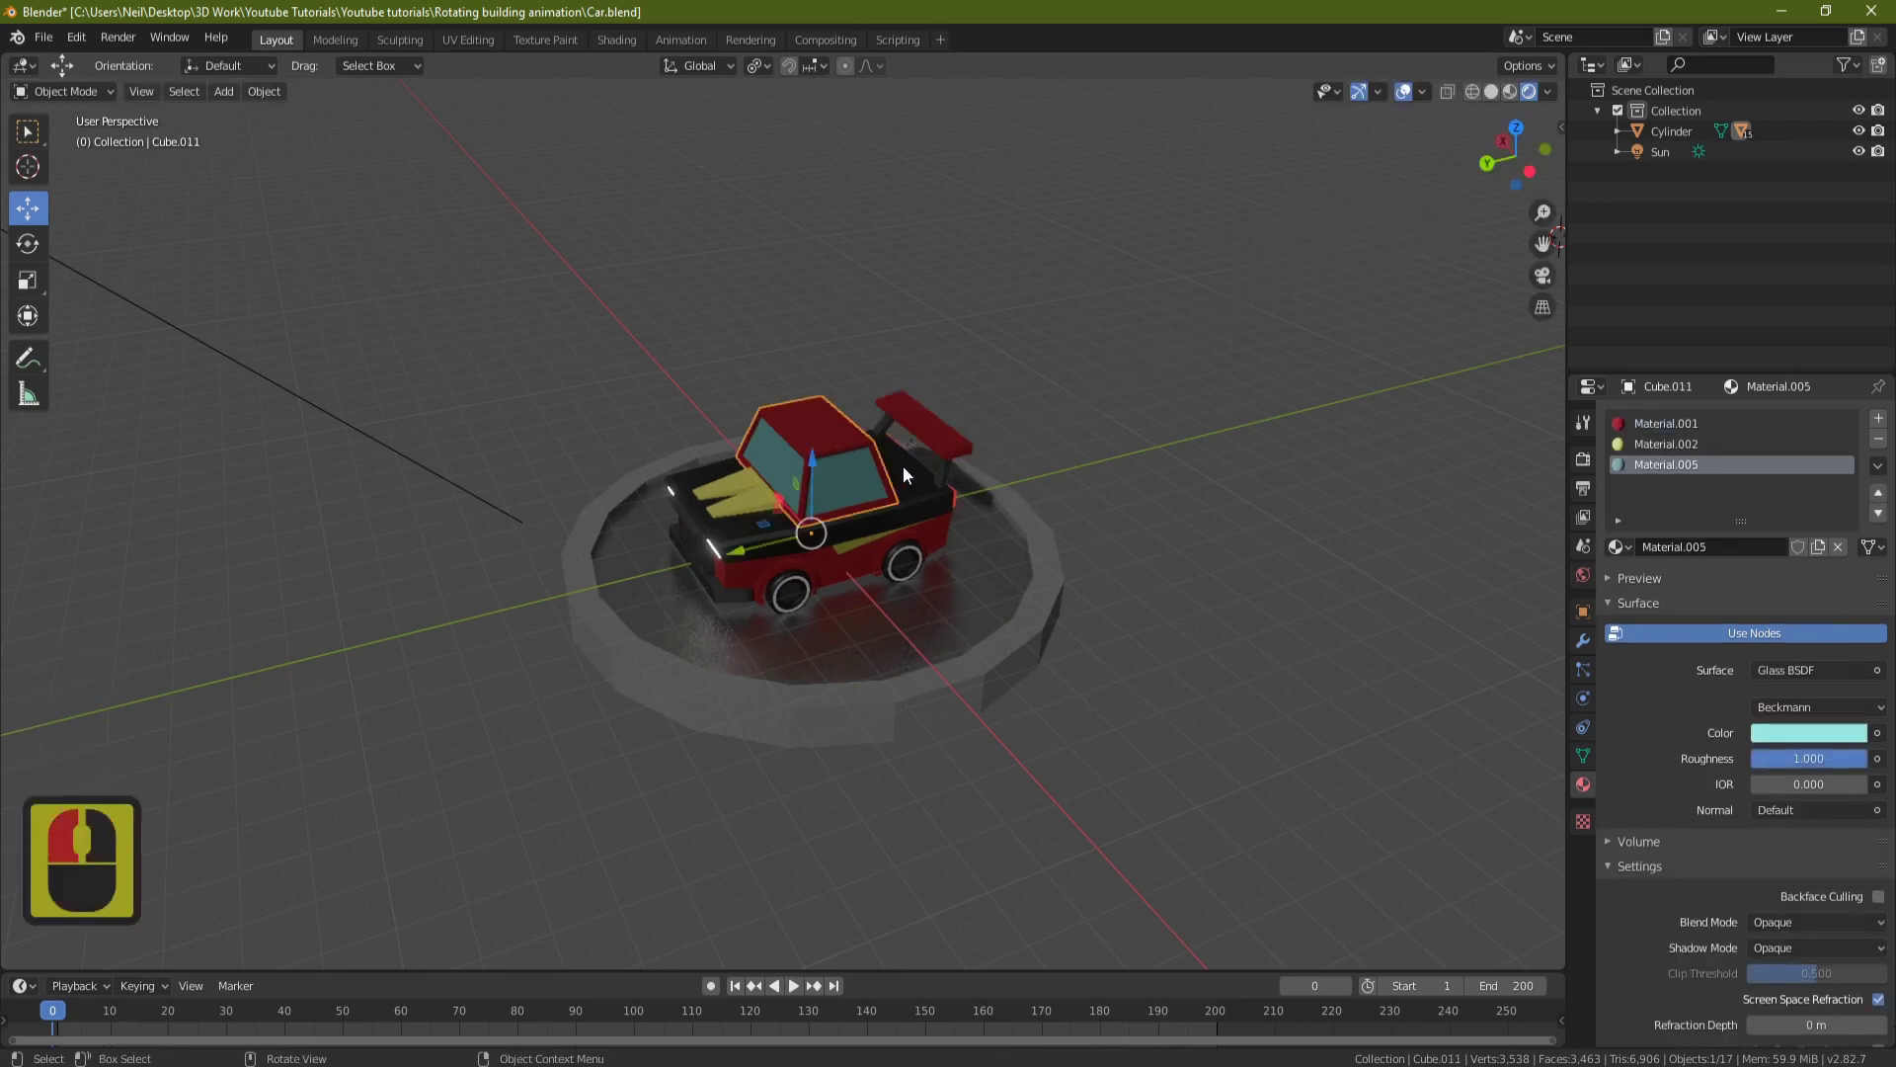
key(g)
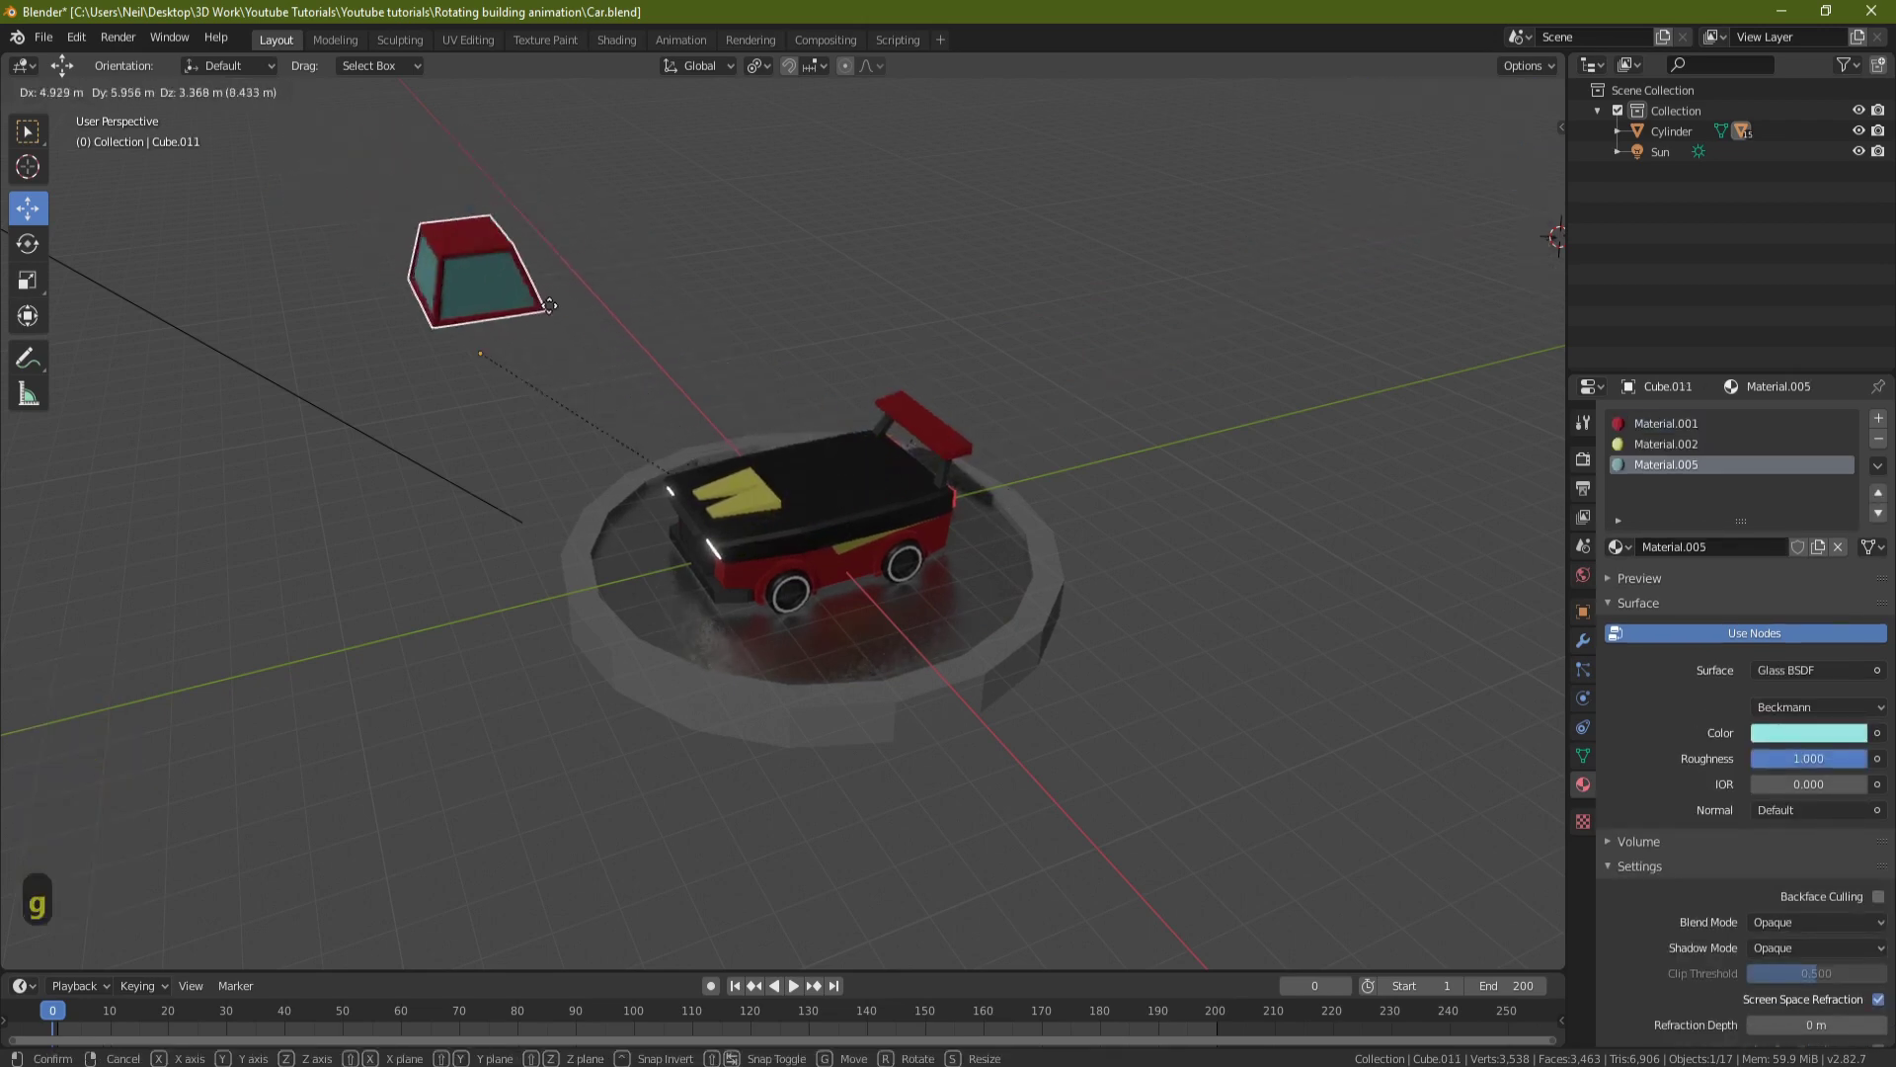
right_click(970, 364)
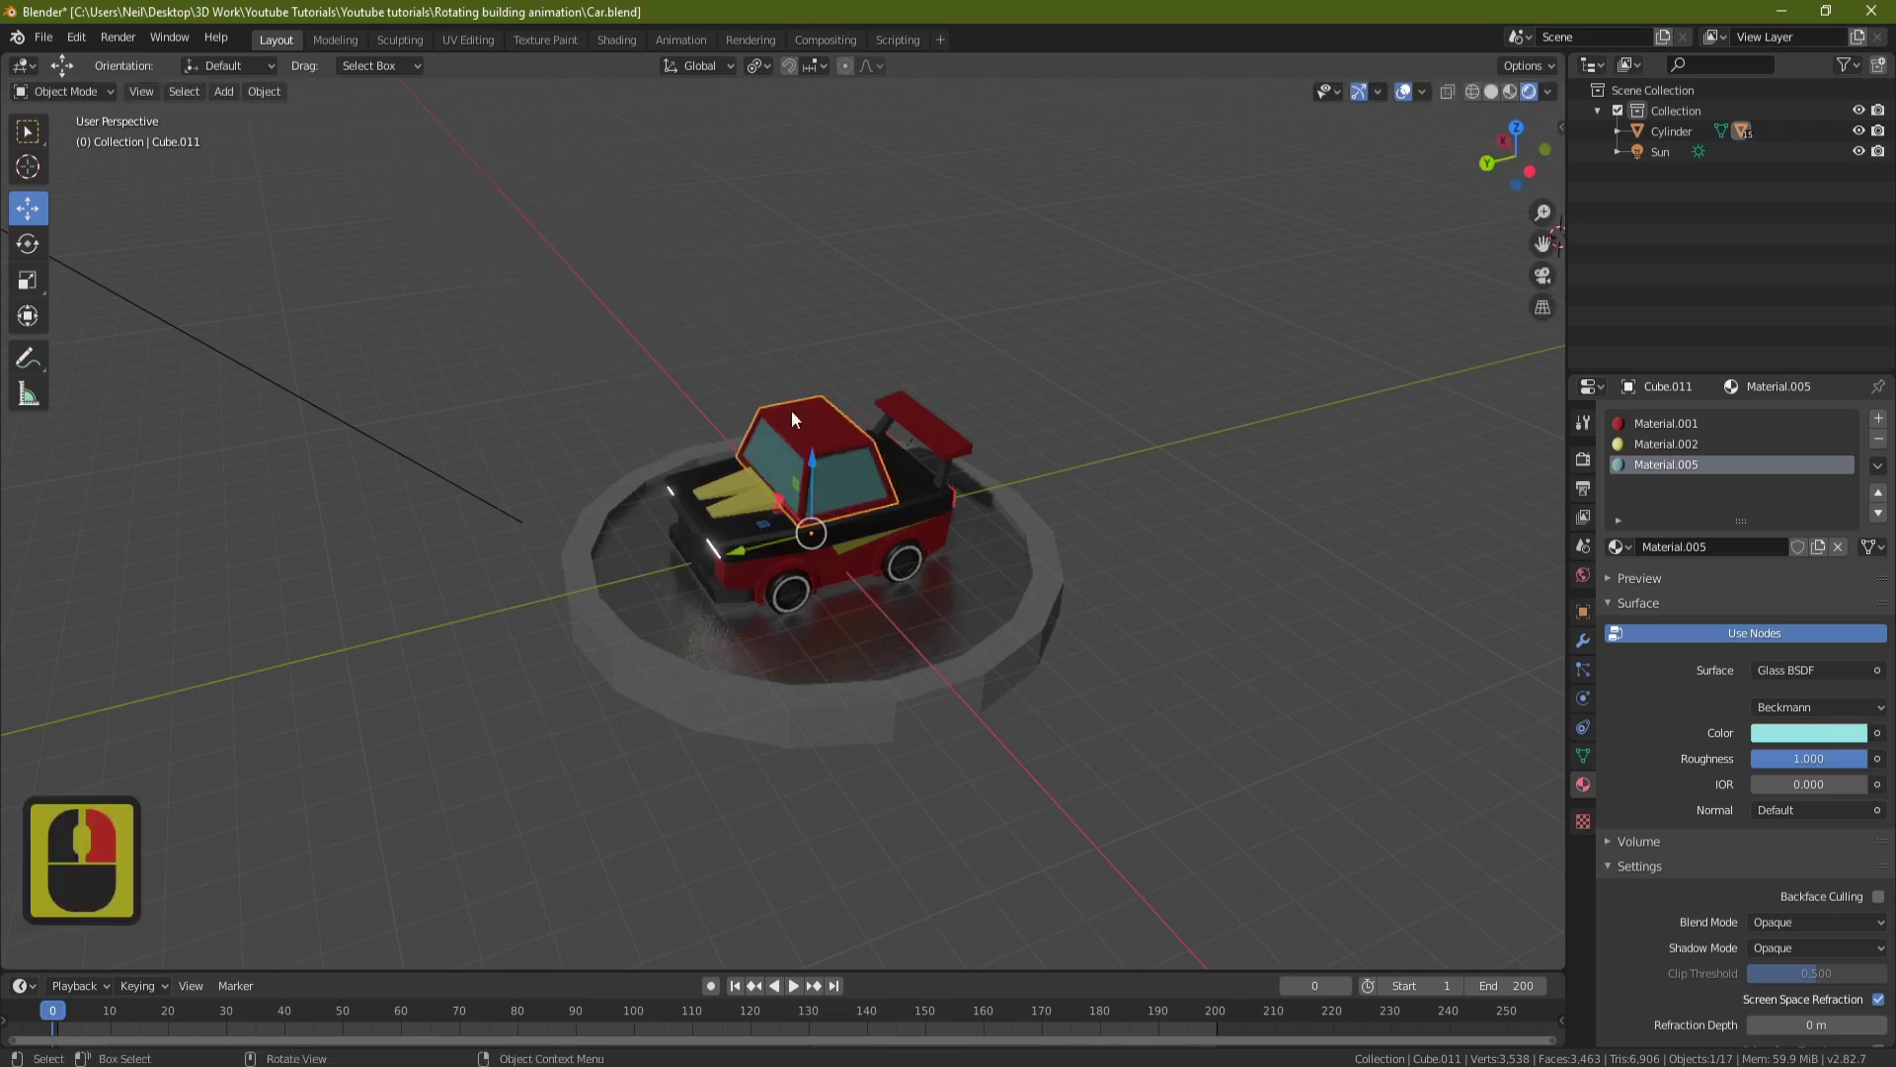
scroll(873, 455, up, 2)
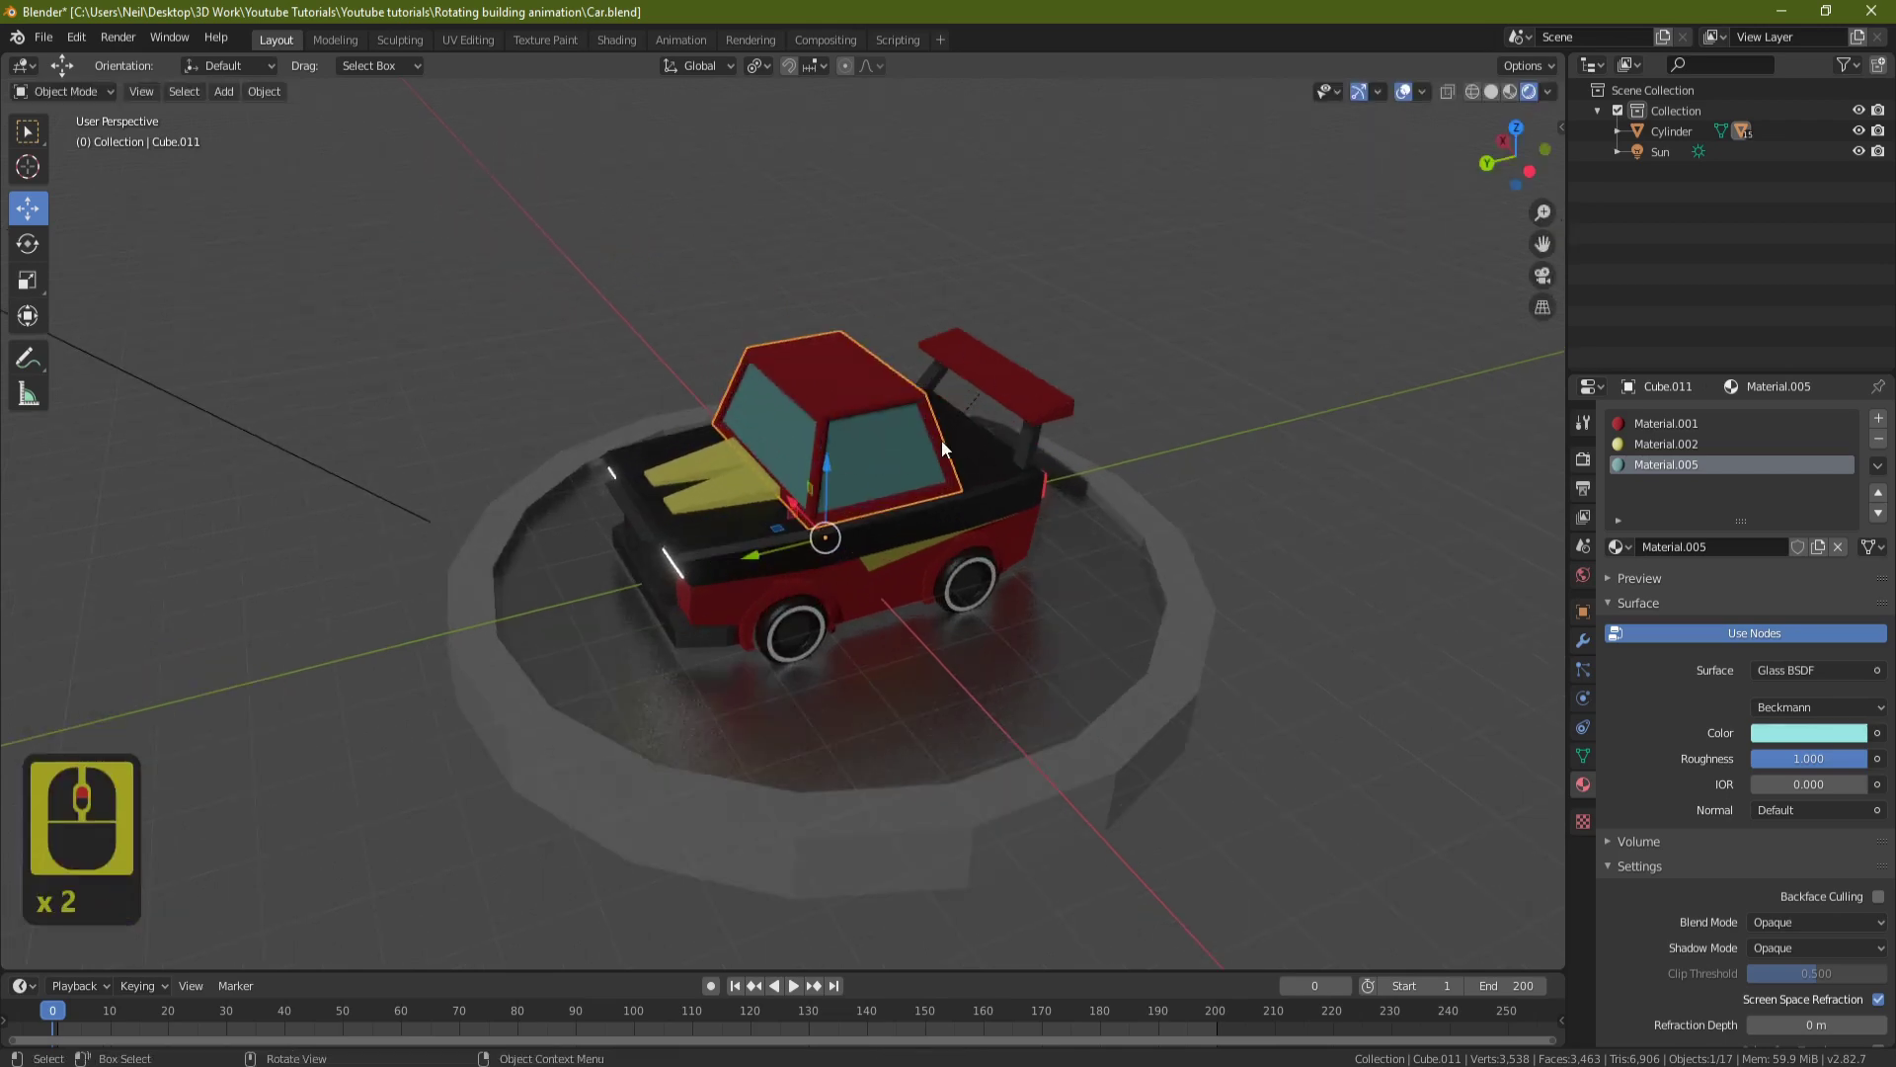
scroll(952, 409, down, 1)
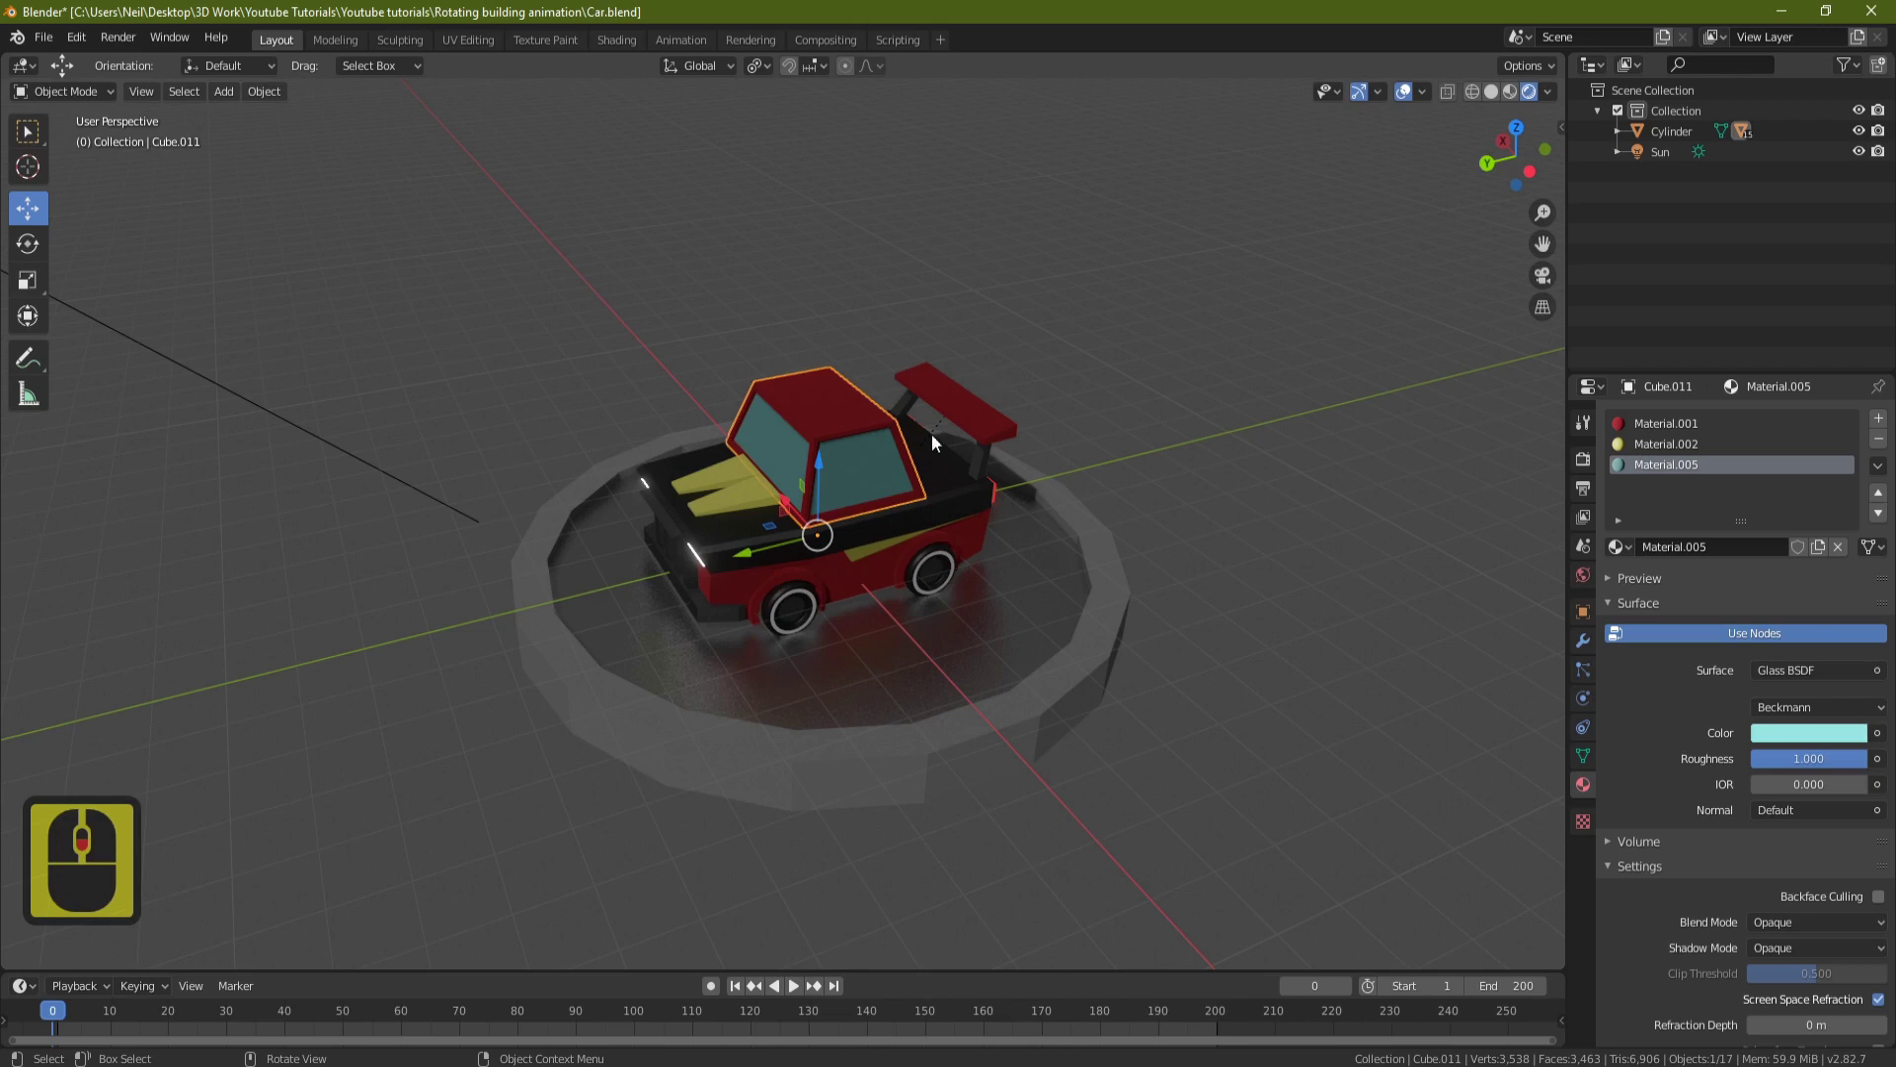
scroll(1010, 393, down, 1)
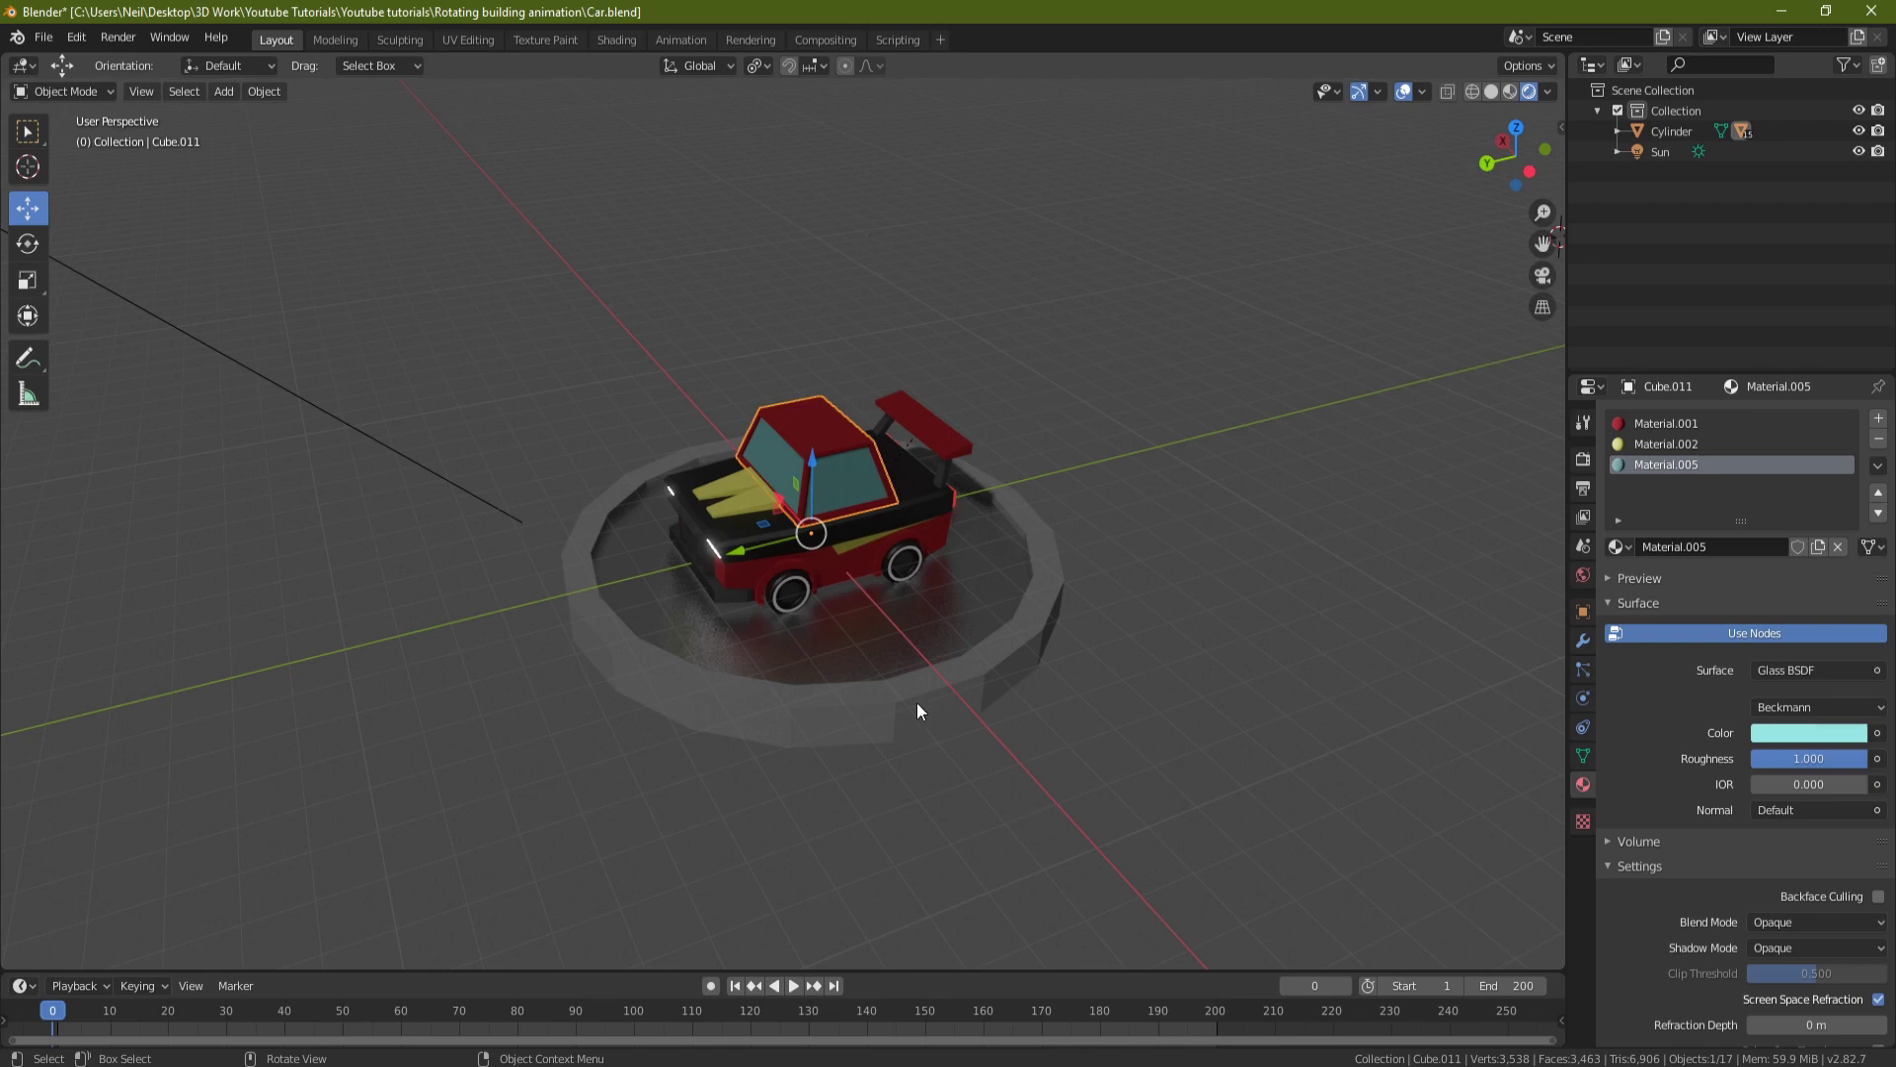
Test moving the platform and rotating it about the global Z axis, cancelling both transforms.
click(1027, 642)
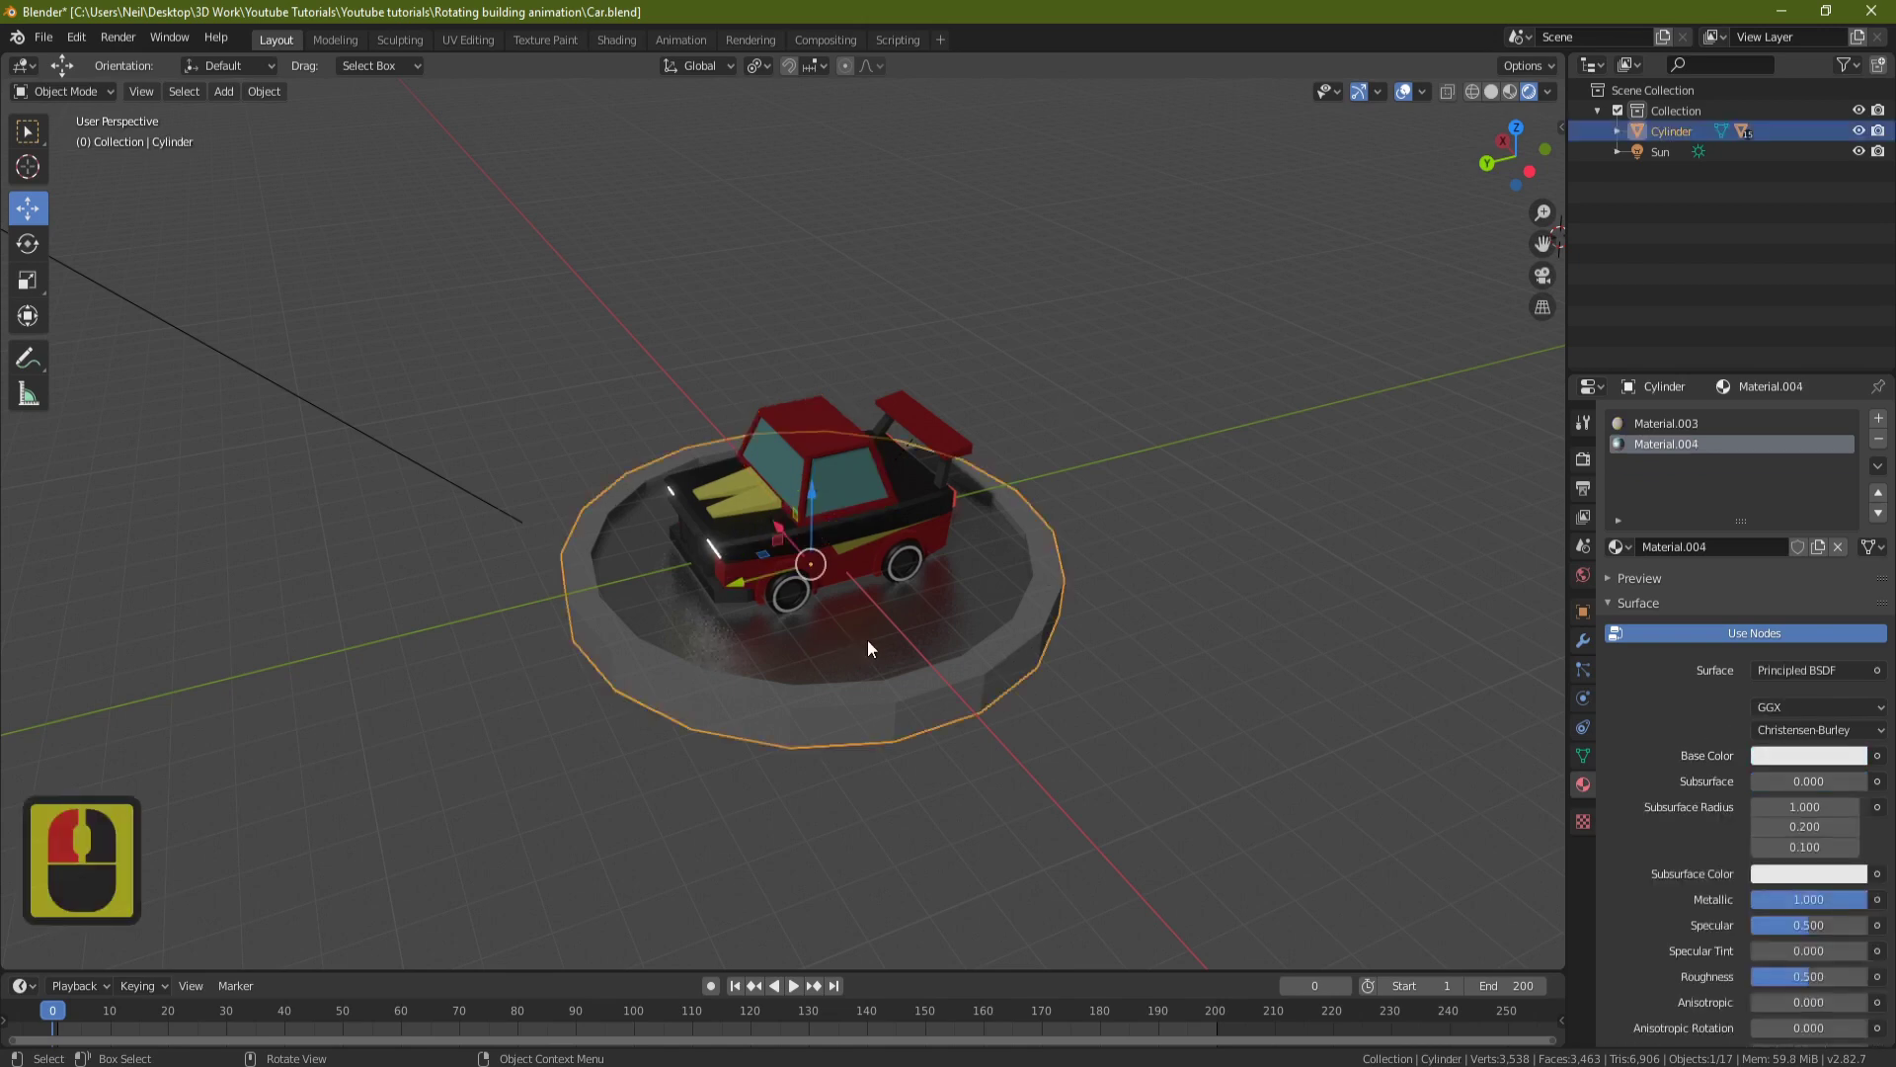
key(g)
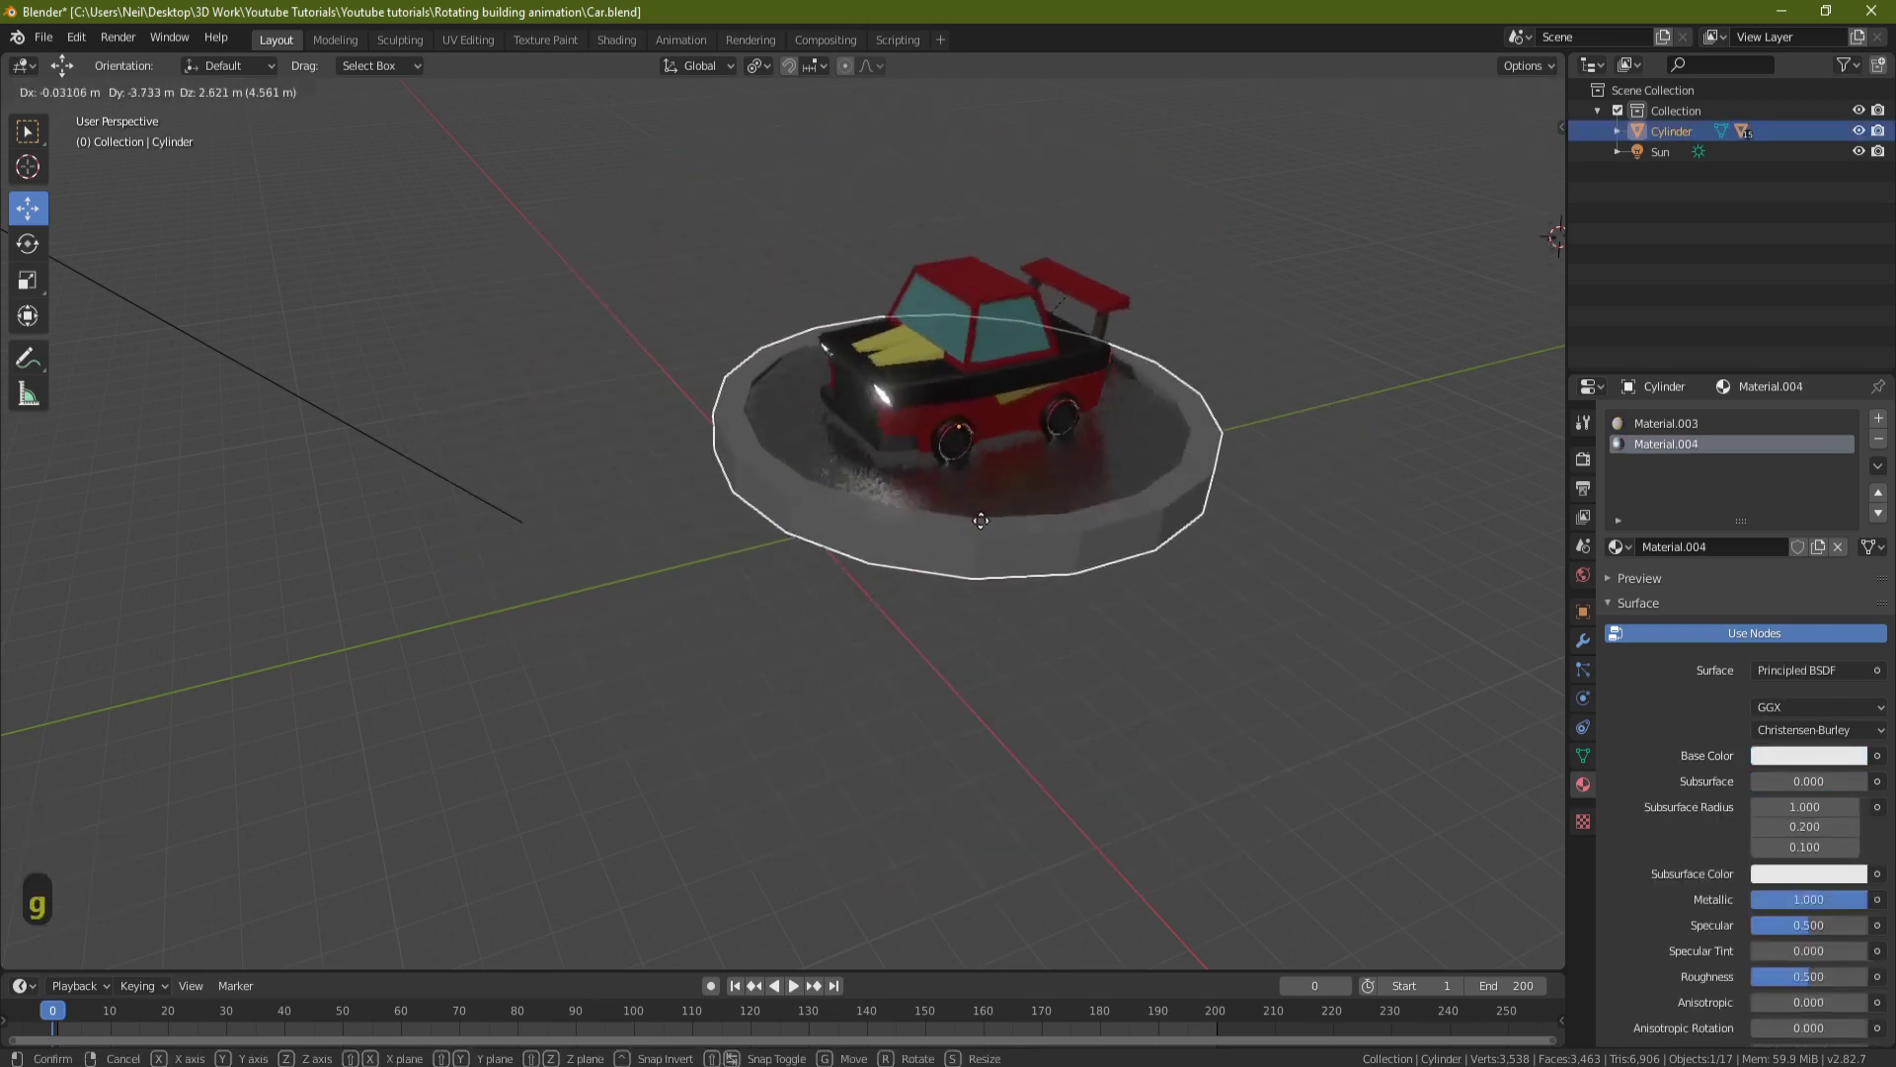
click(823, 668)
key(r)
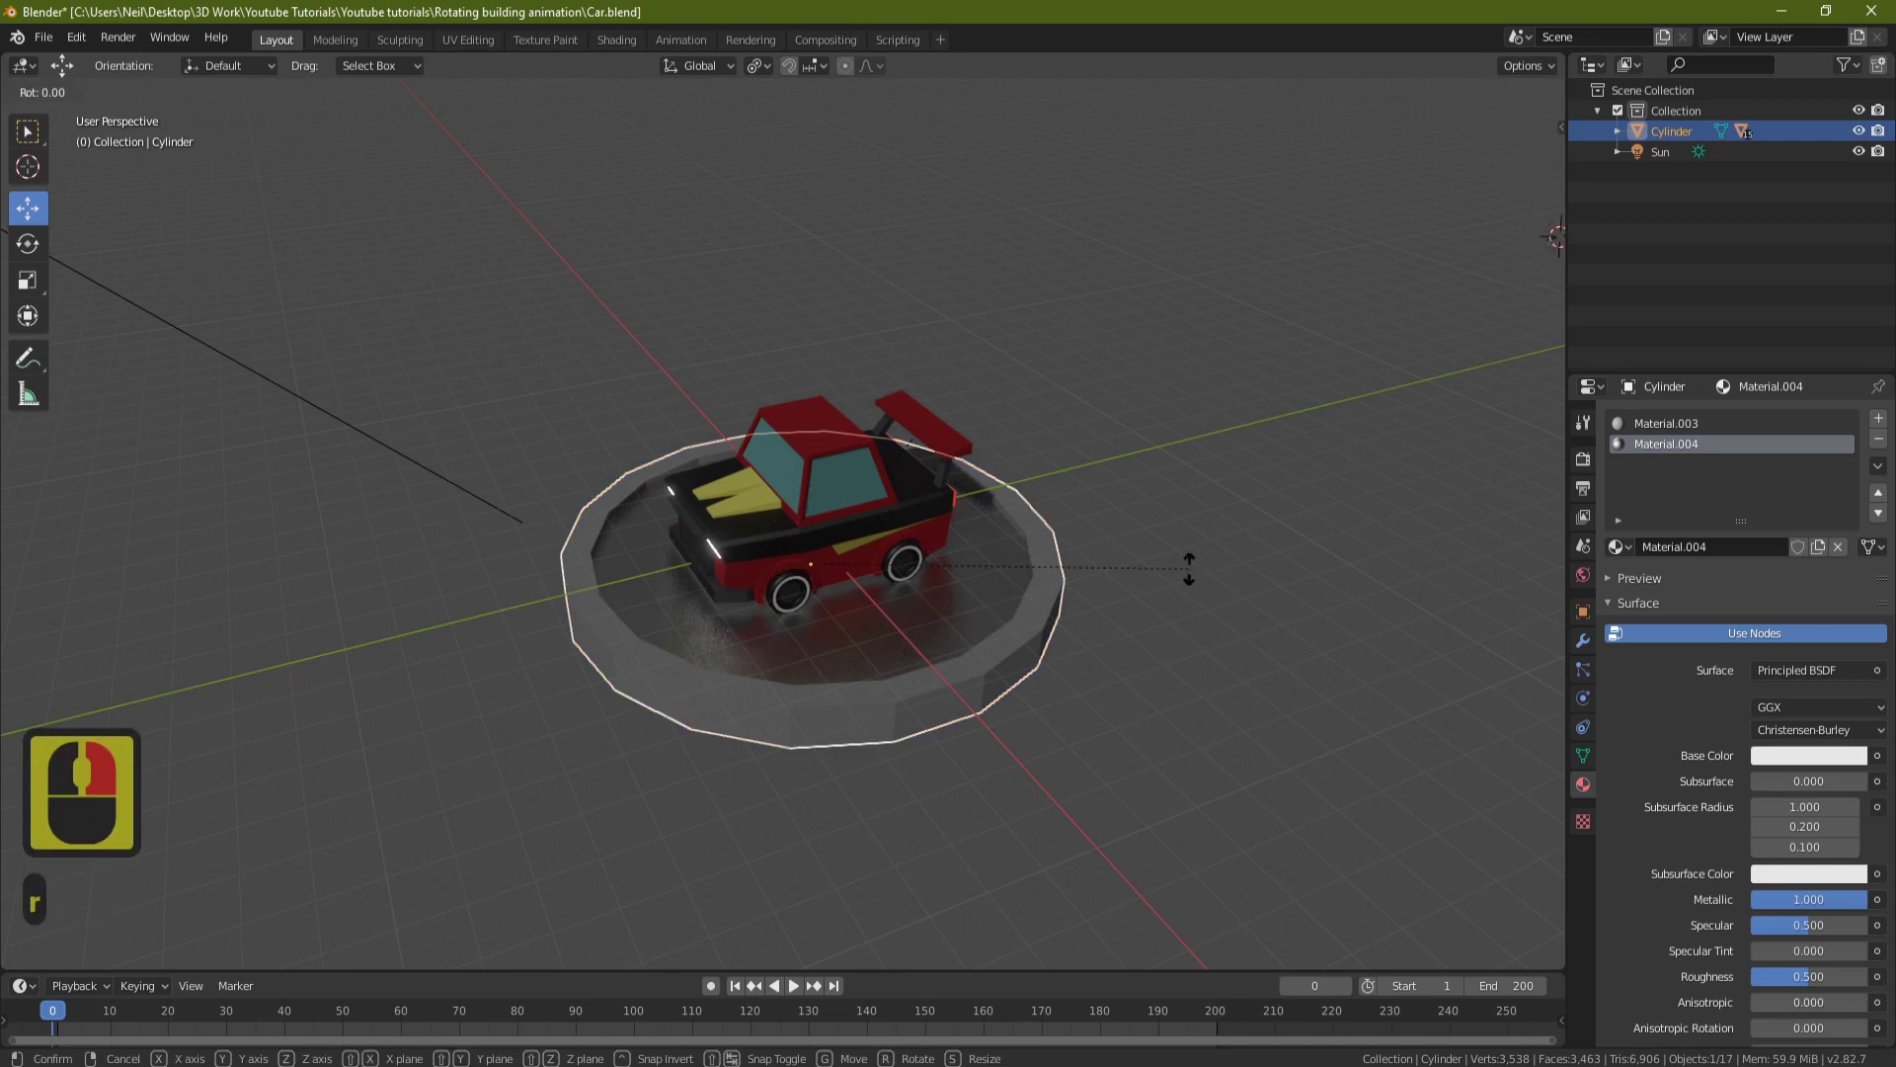
key(z)
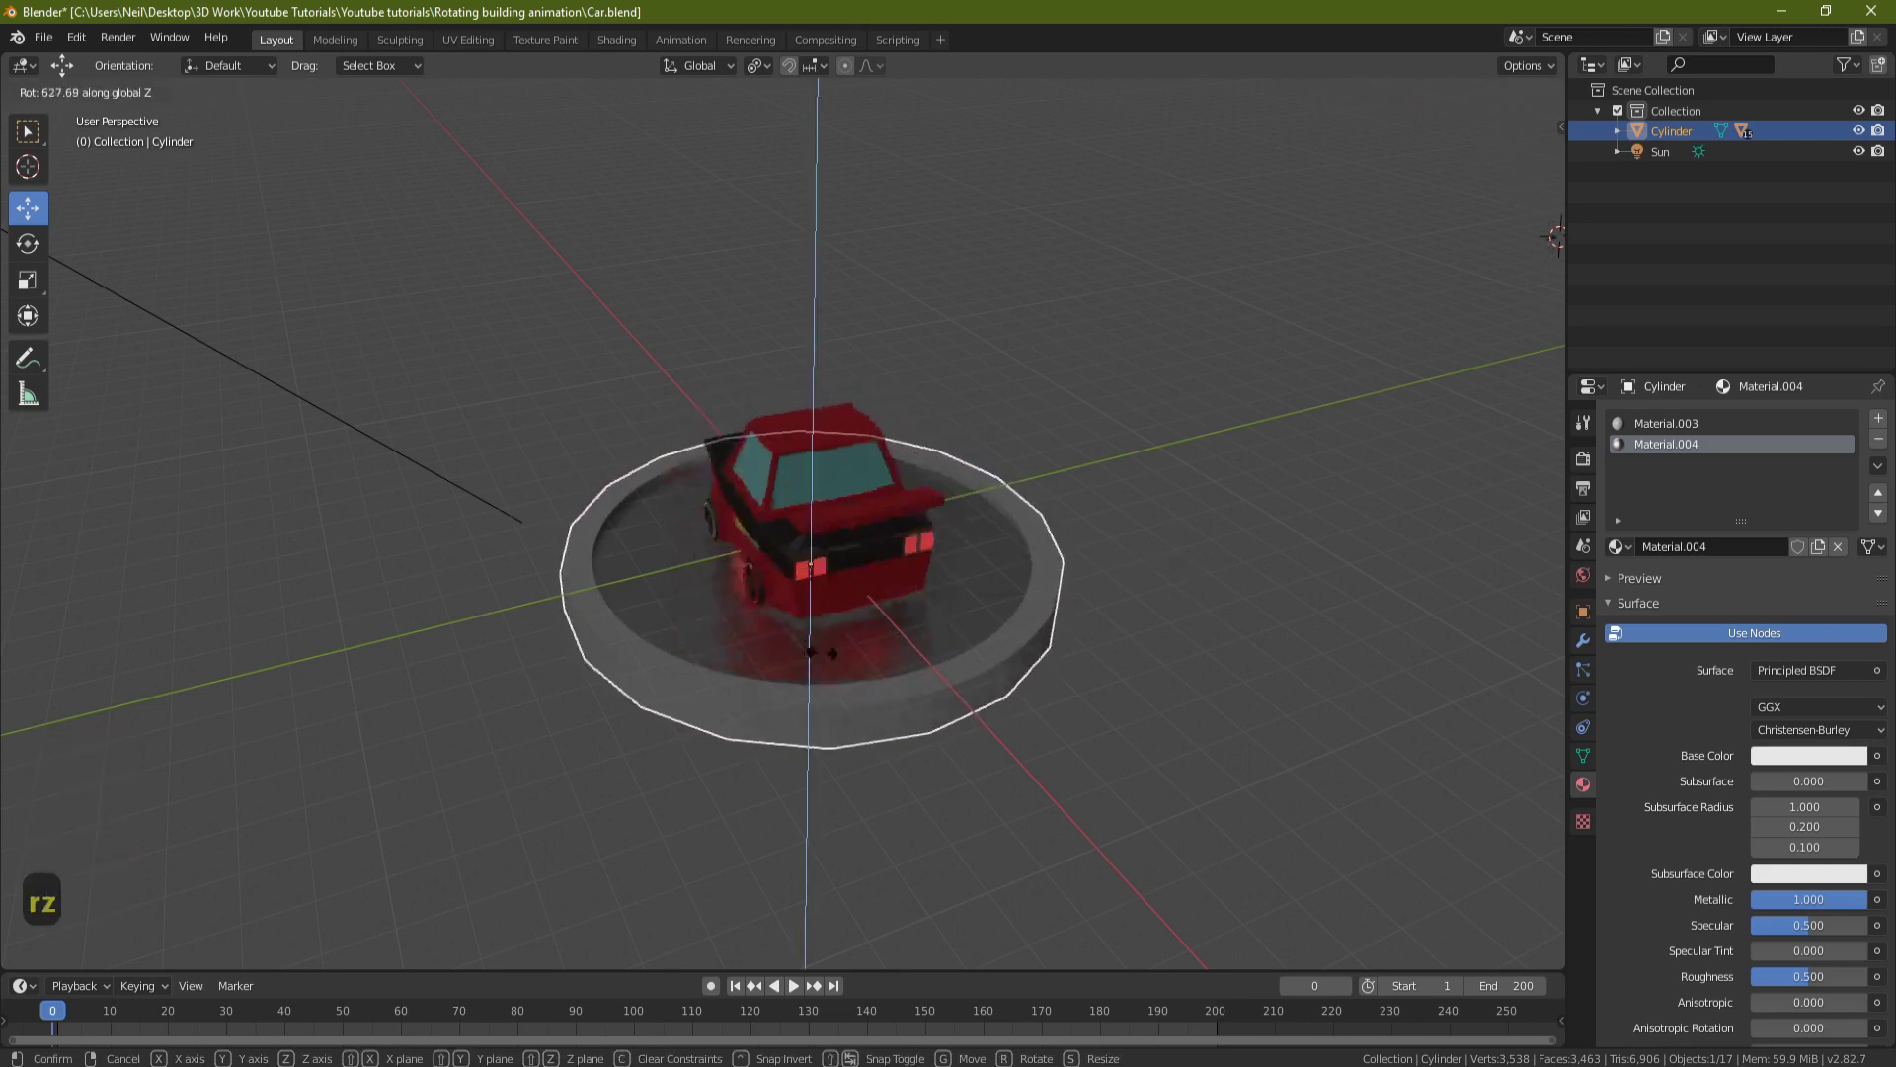
click(1111, 632)
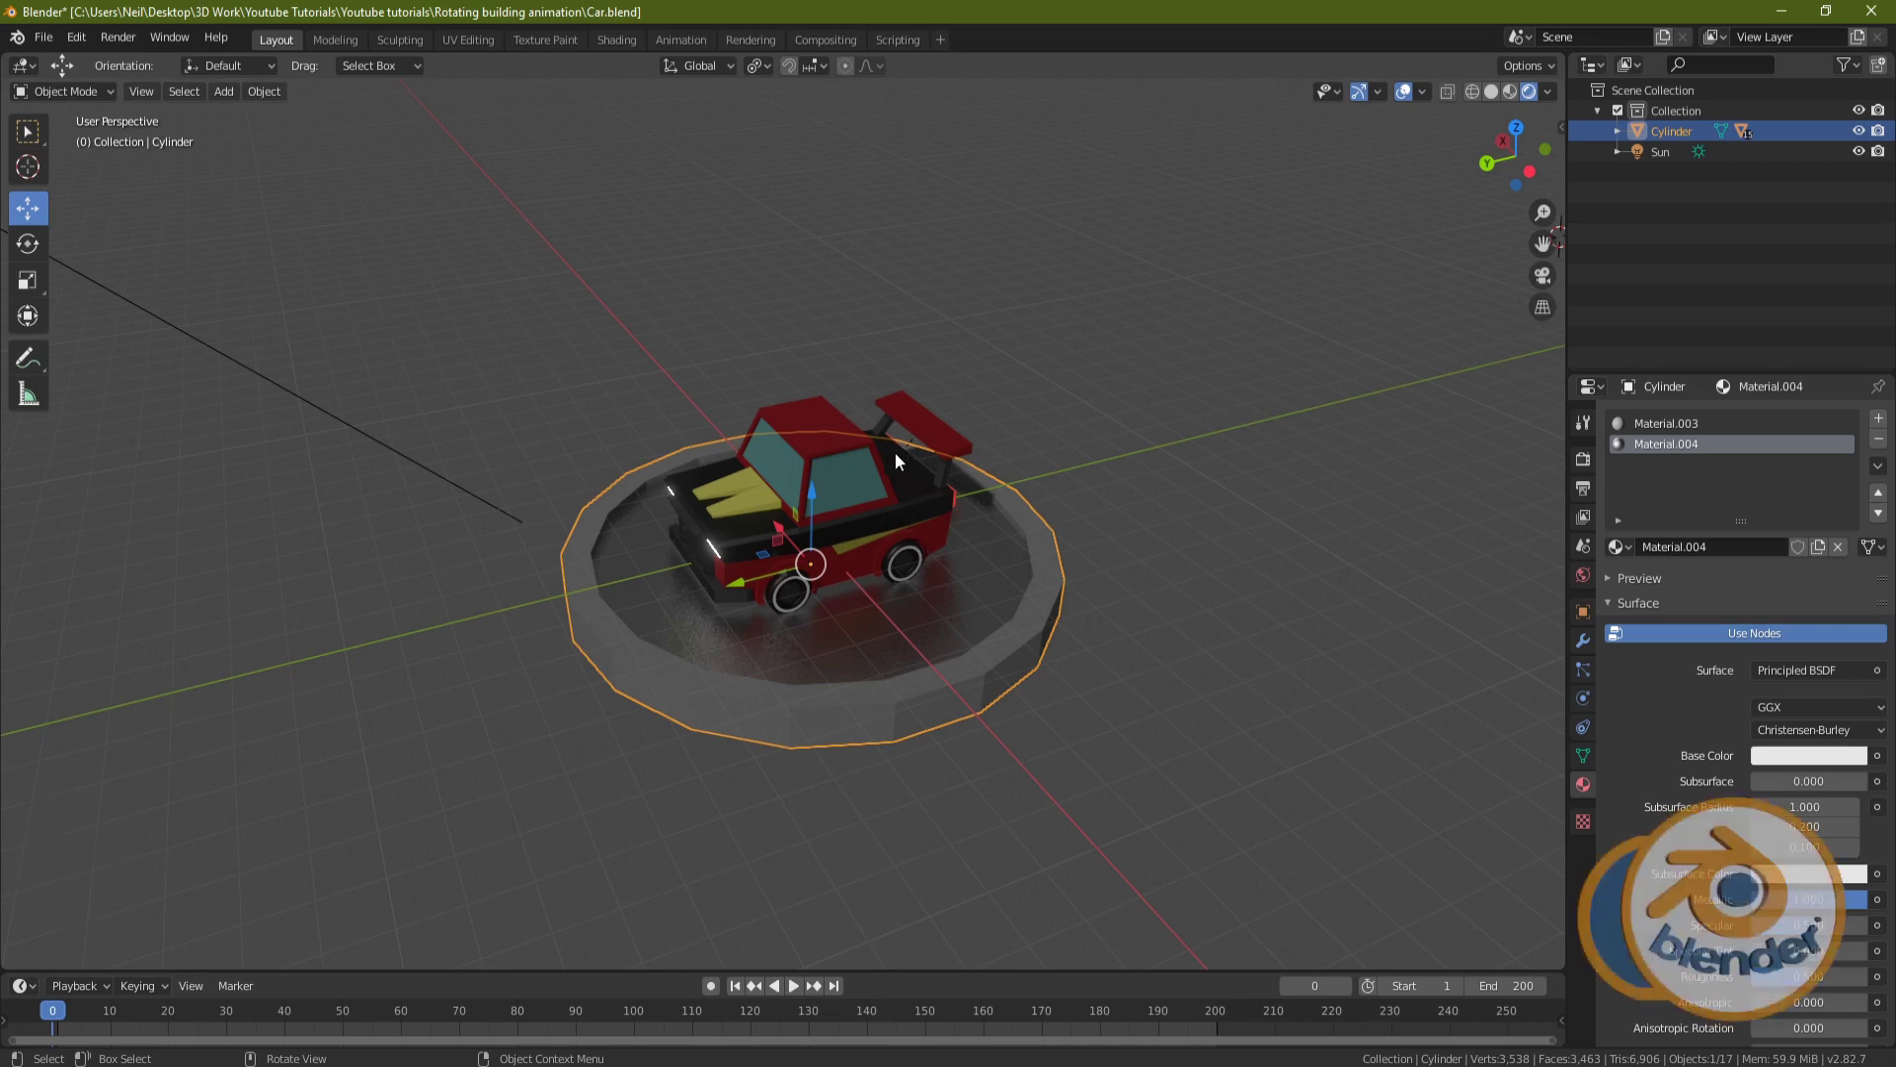
Add a camera to the scene, hide the viewport tools and look through the camera.
shift+middle_drag(895, 453, 895, 453)
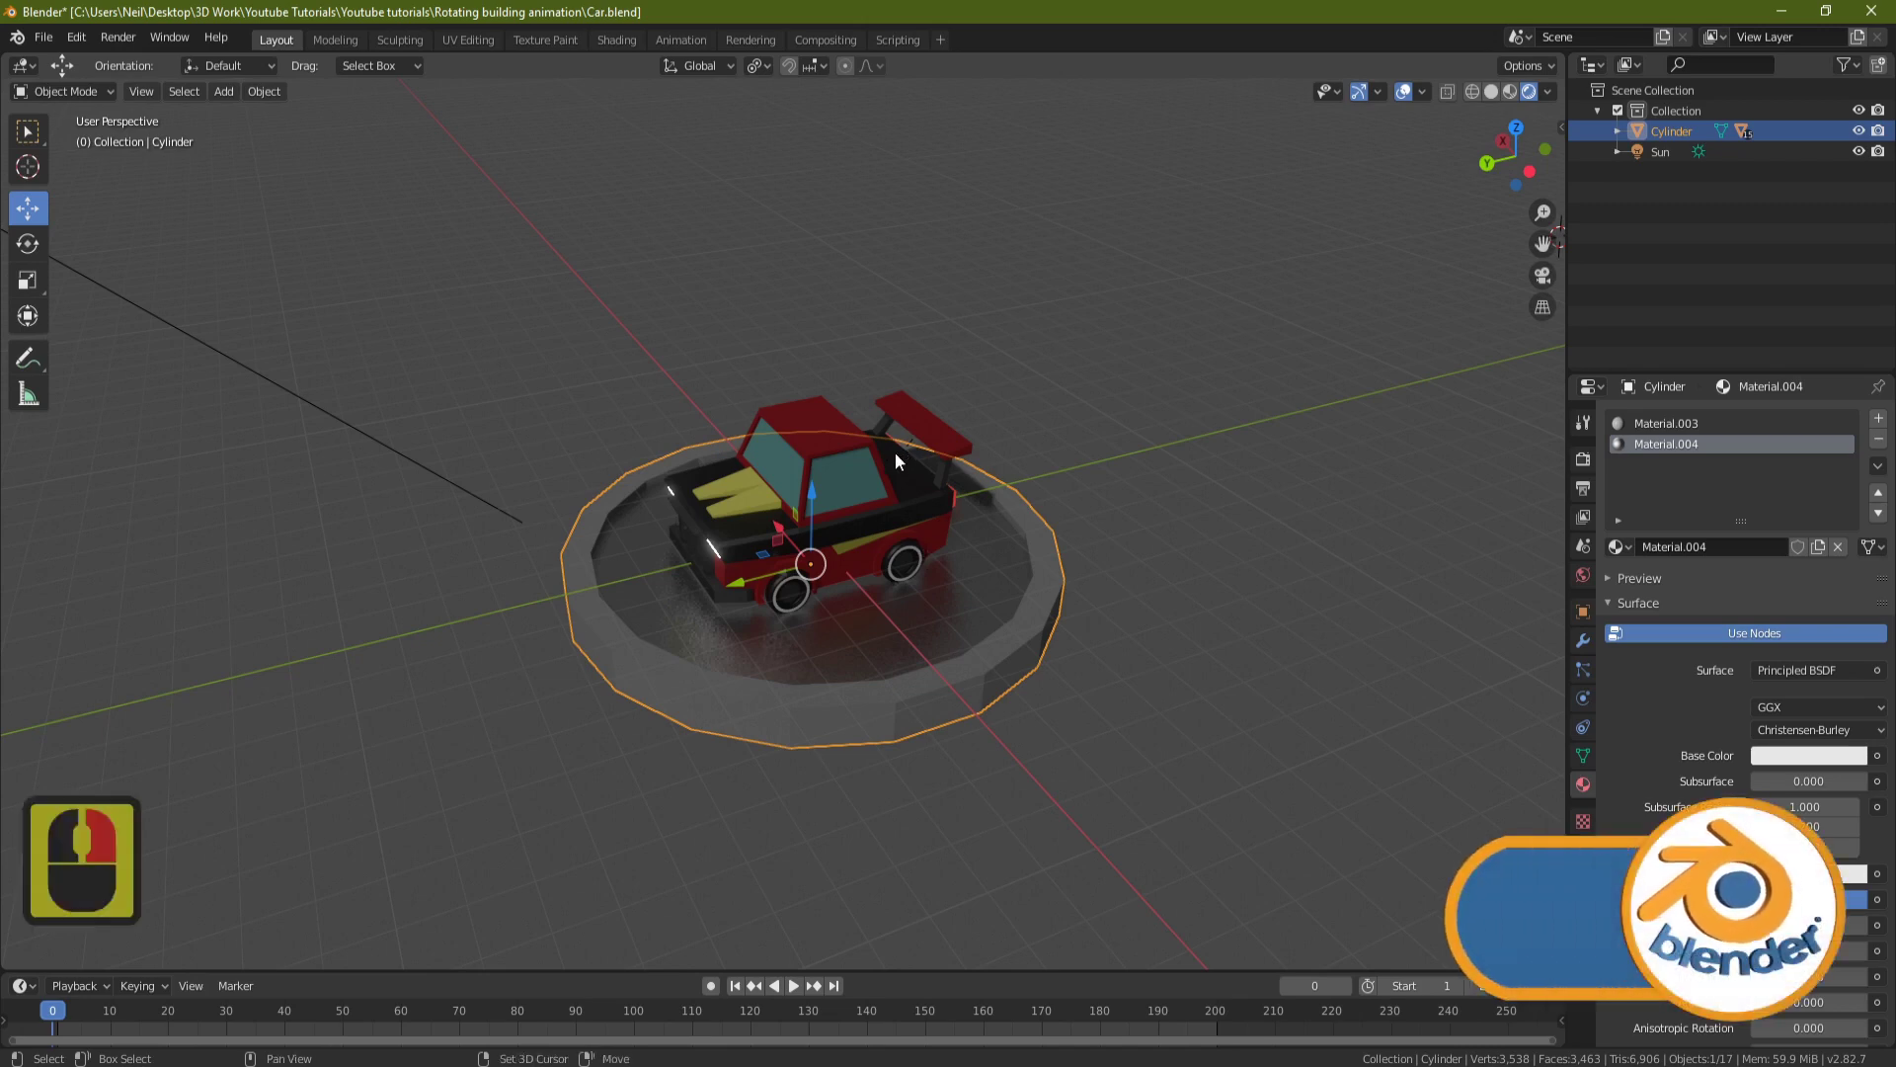
key(shift+a)
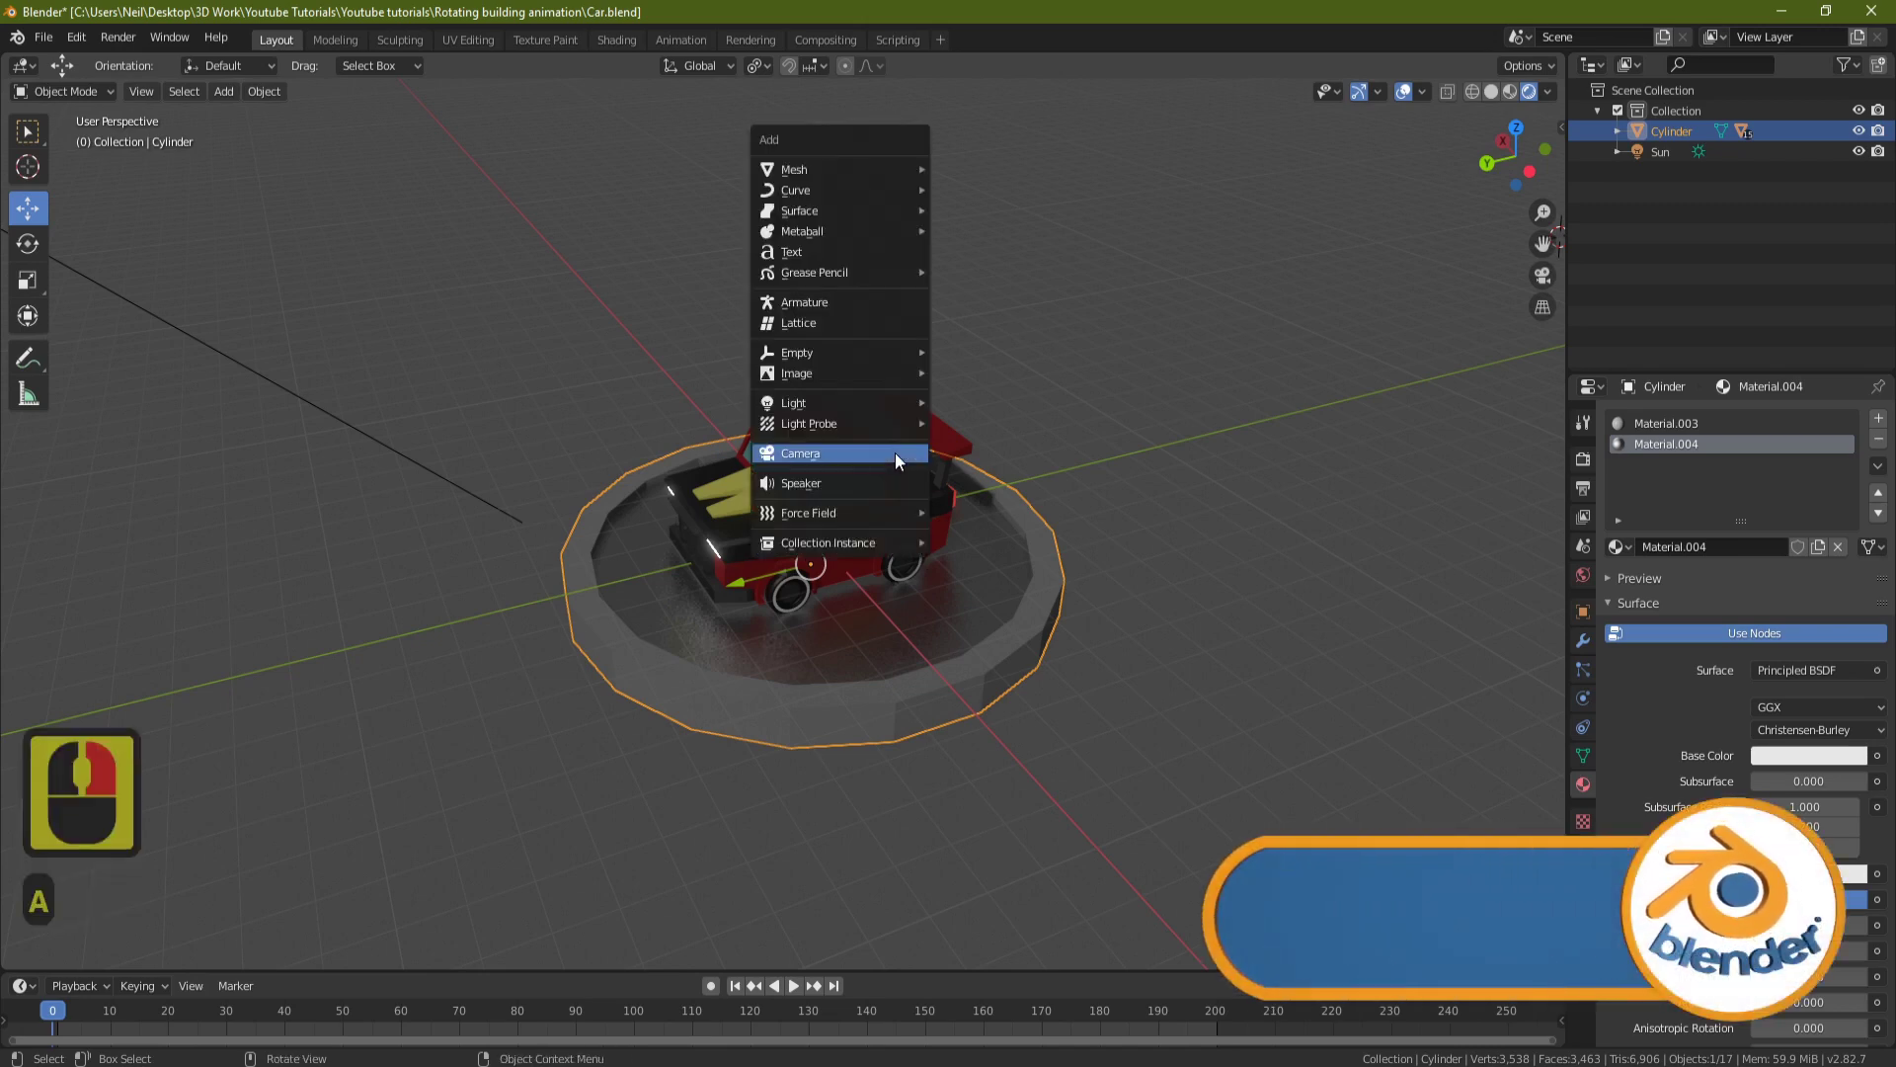
click(827, 452)
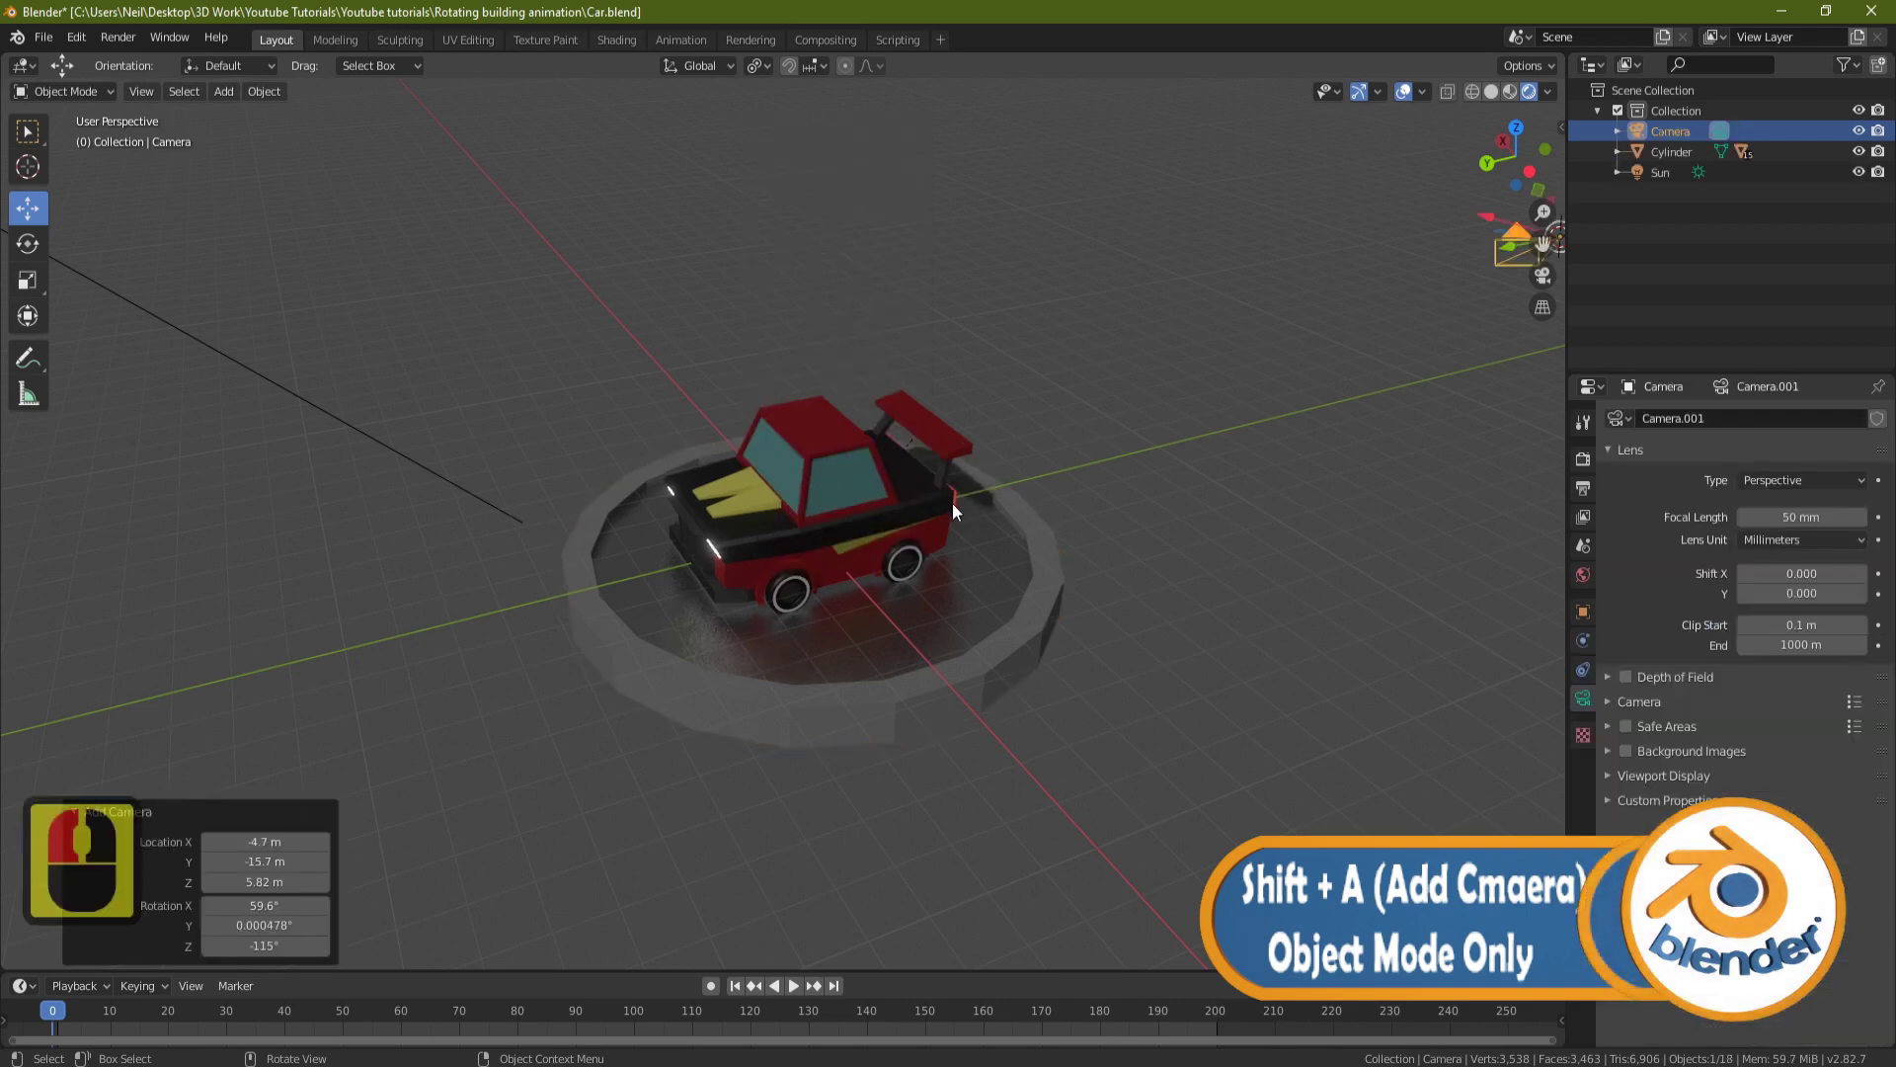
key(t)
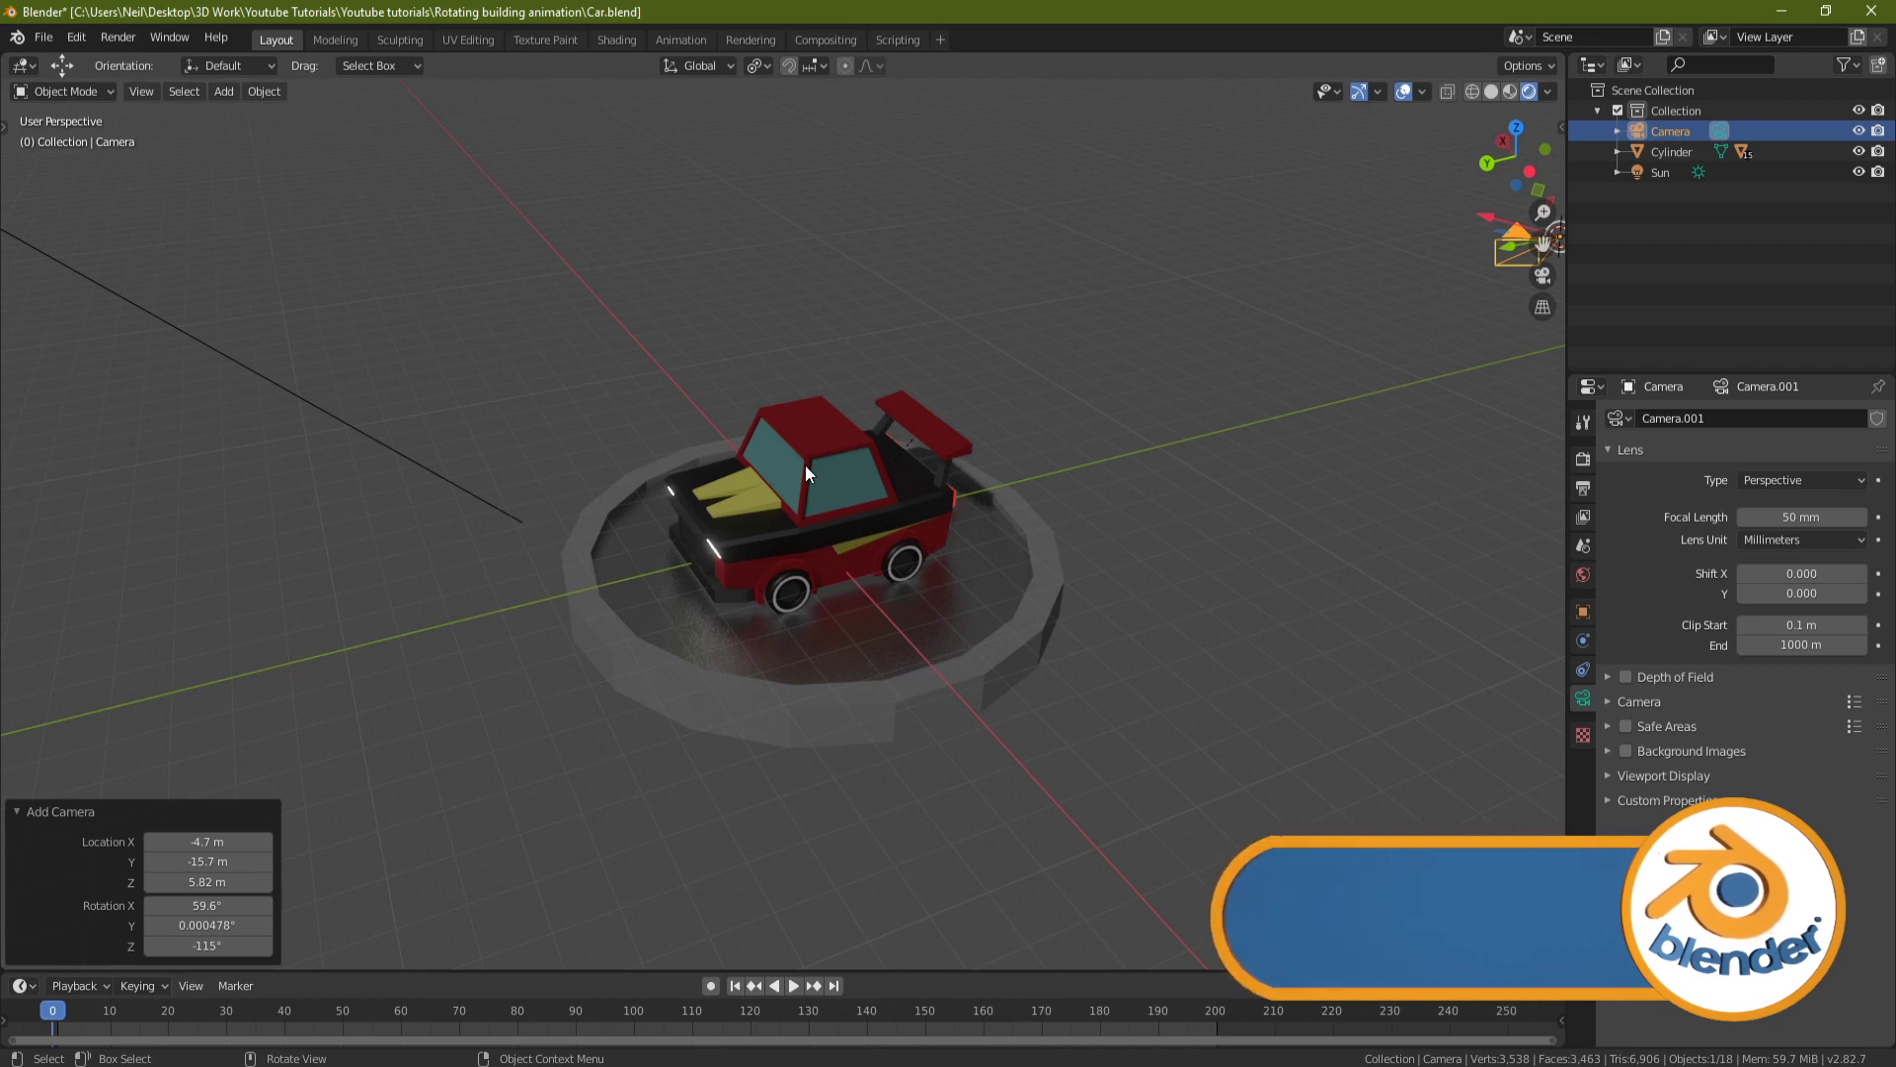
key(KP_0)
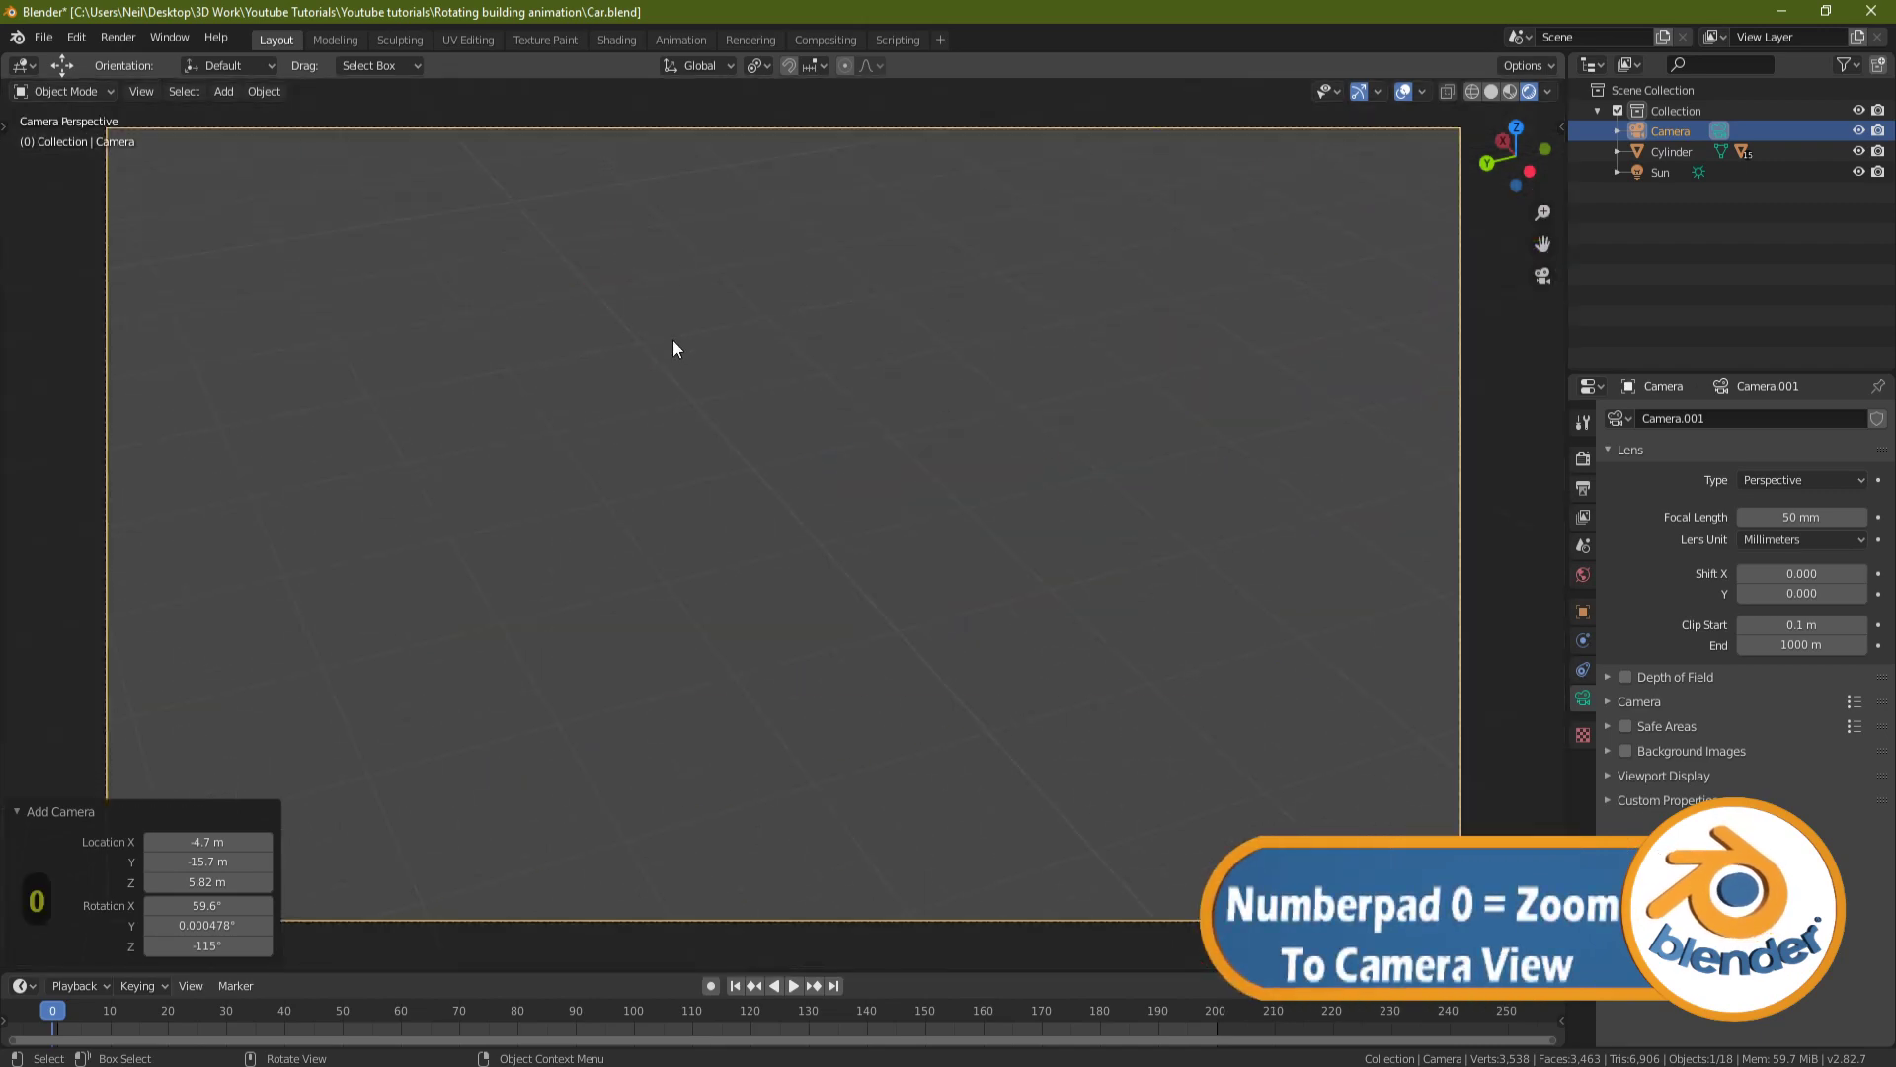
Enable Lock Camera to View so that view navigation moves the camera.
scroll(703, 382, down, 4)
scroll(740, 411, up, 5)
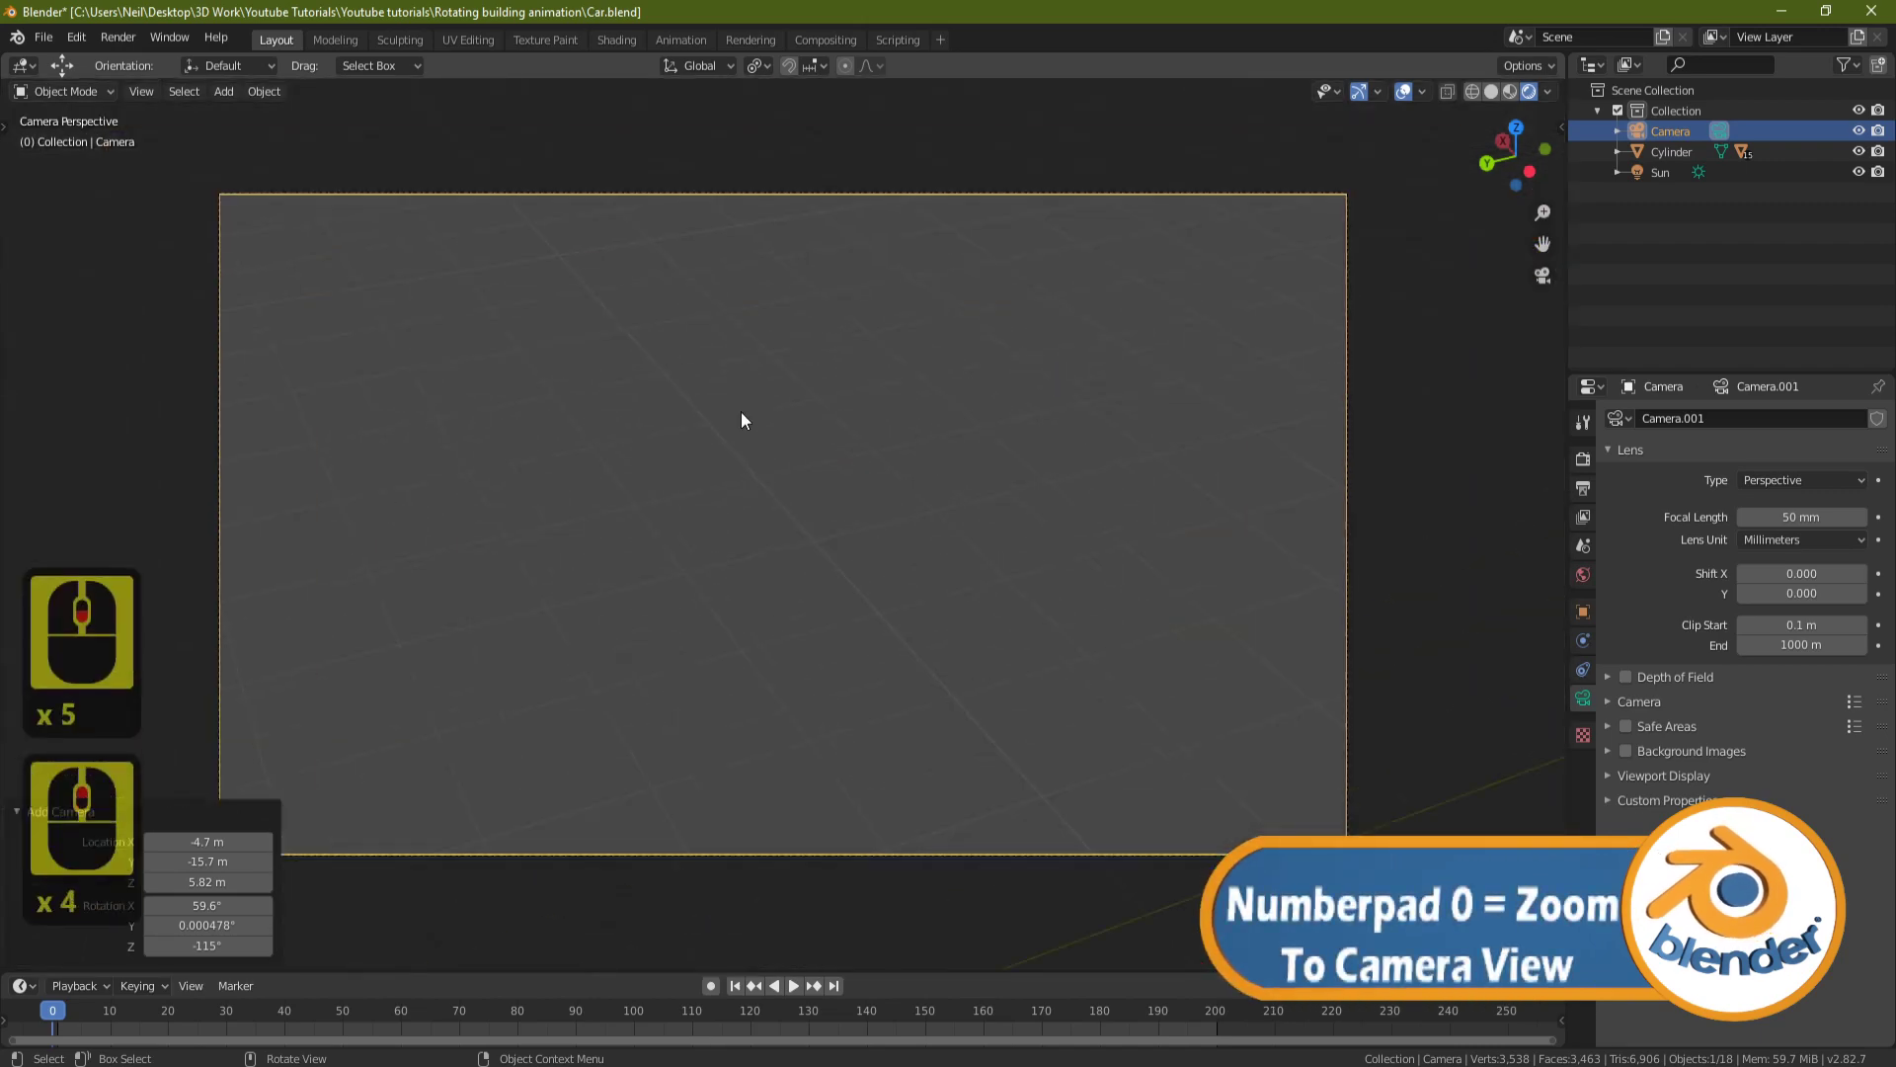
scroll(743, 420, up, 1)
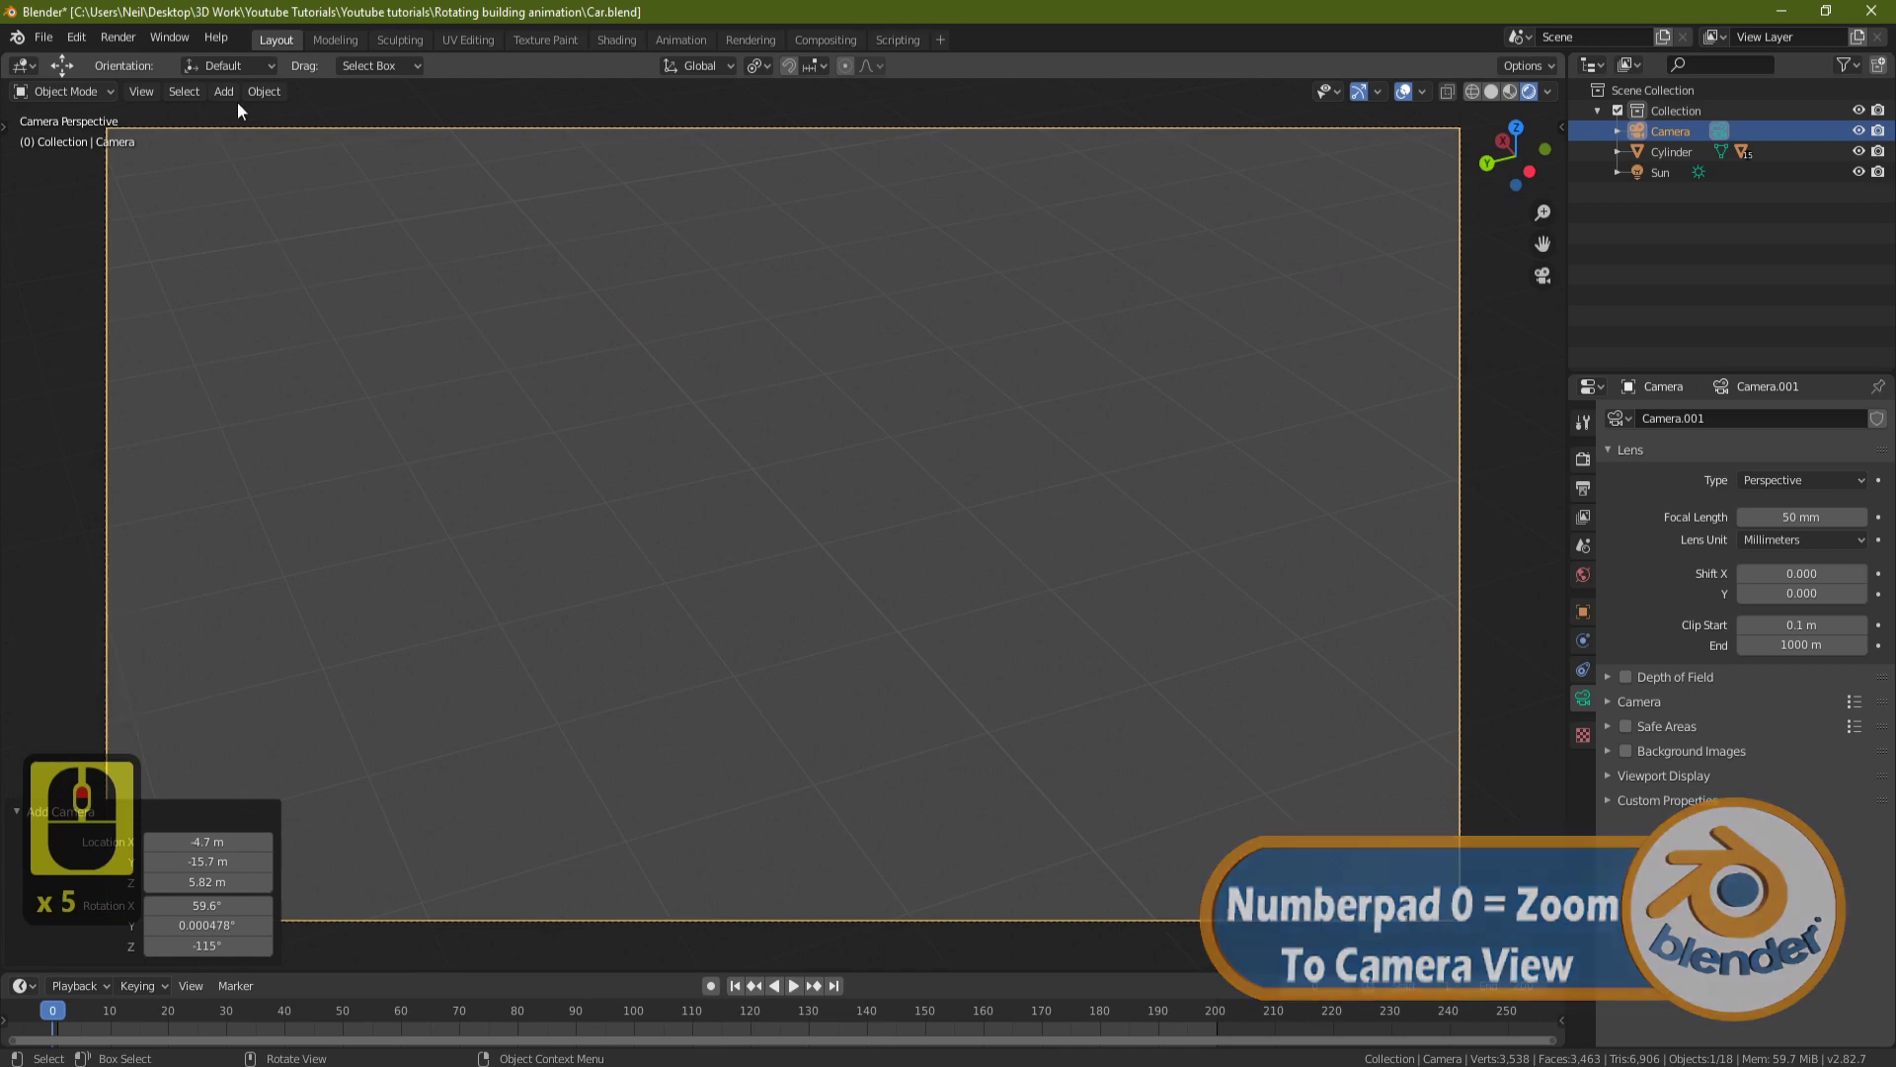
scroll(1152, 632, up, 3)
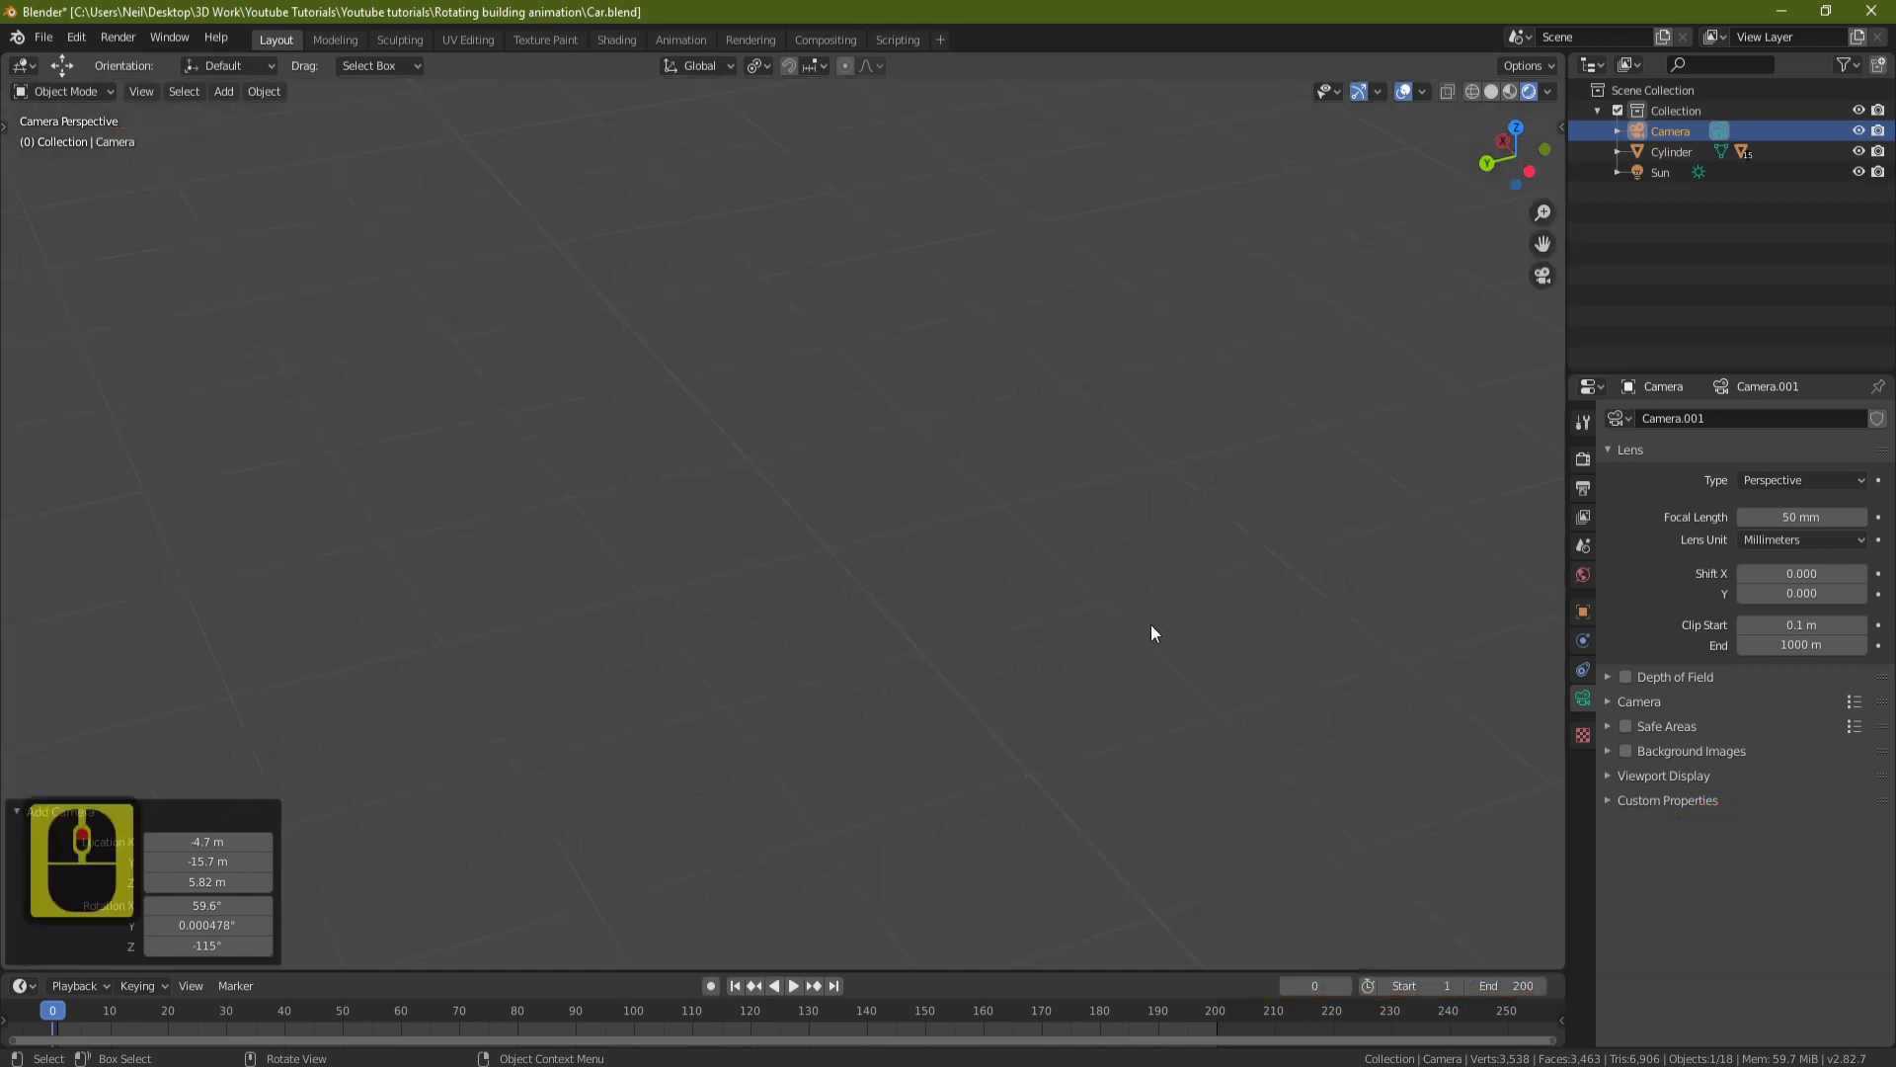
scroll(1113, 528, down, 3)
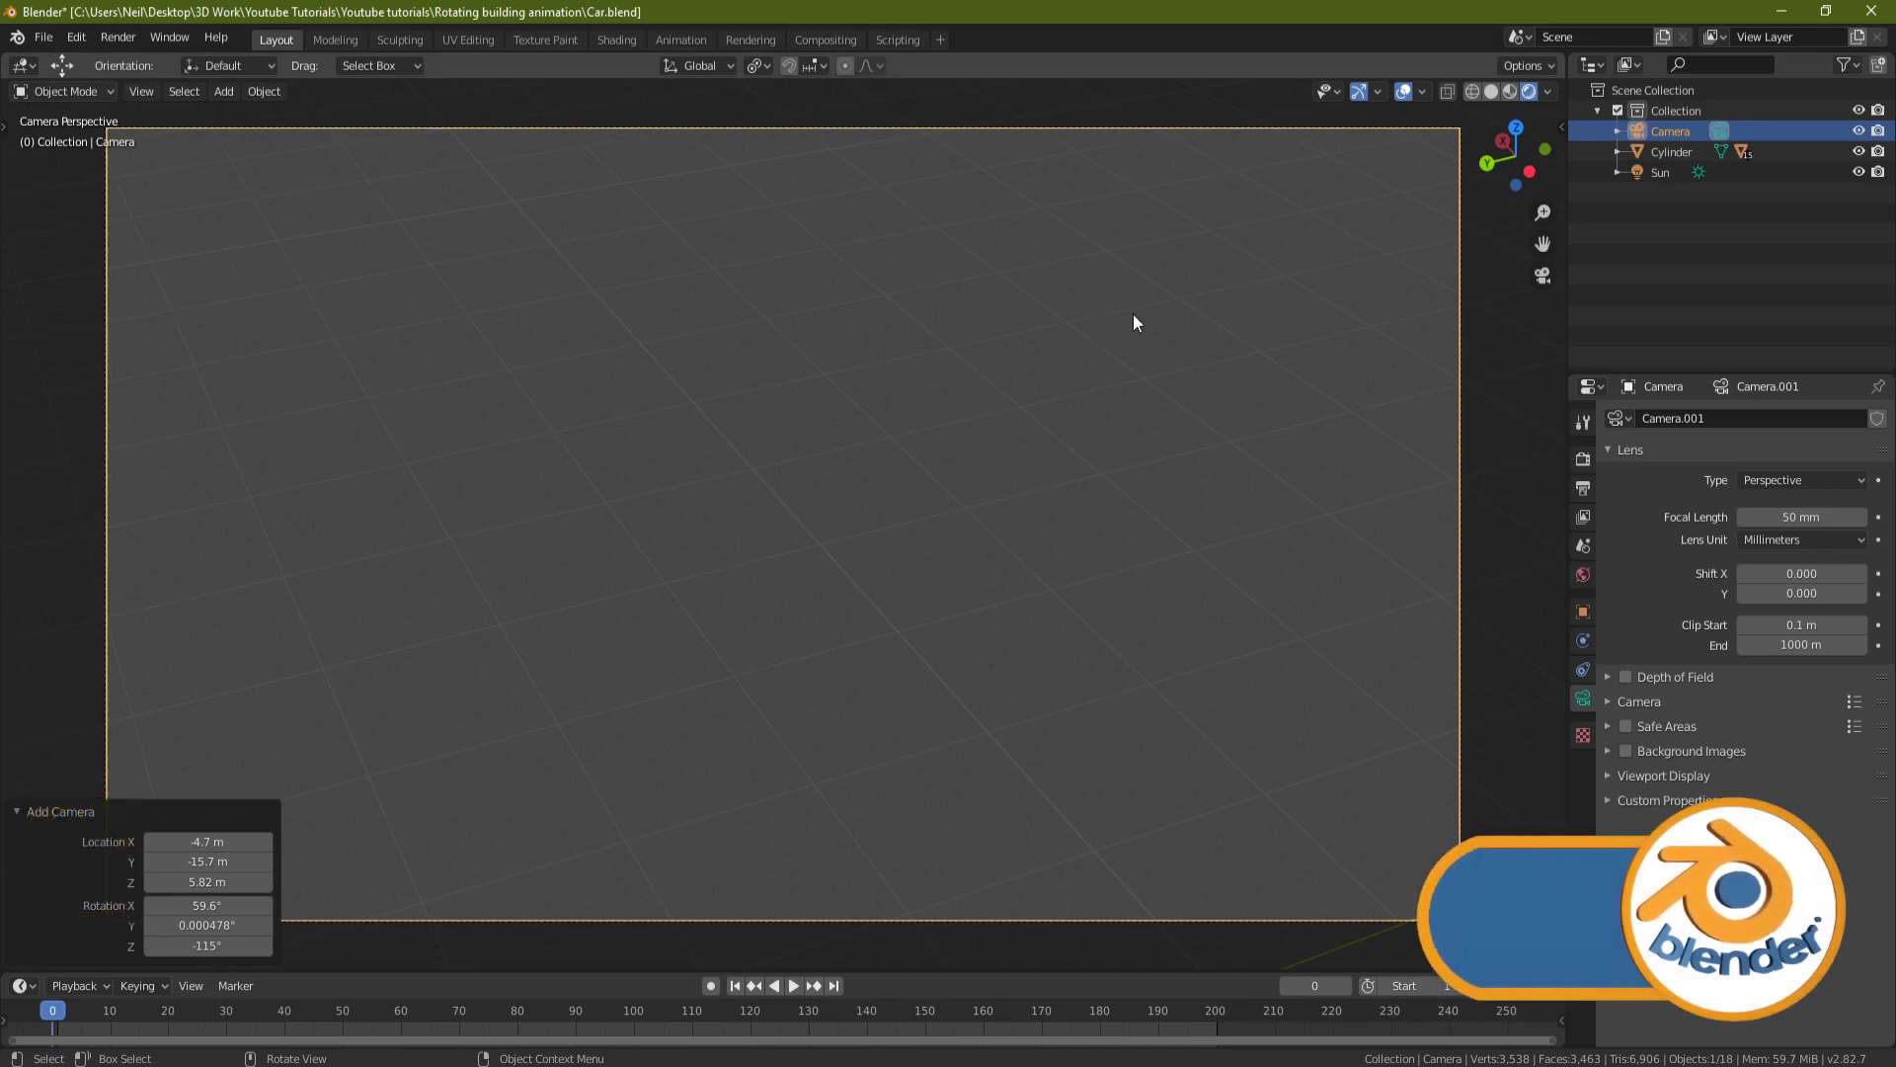
key(n)
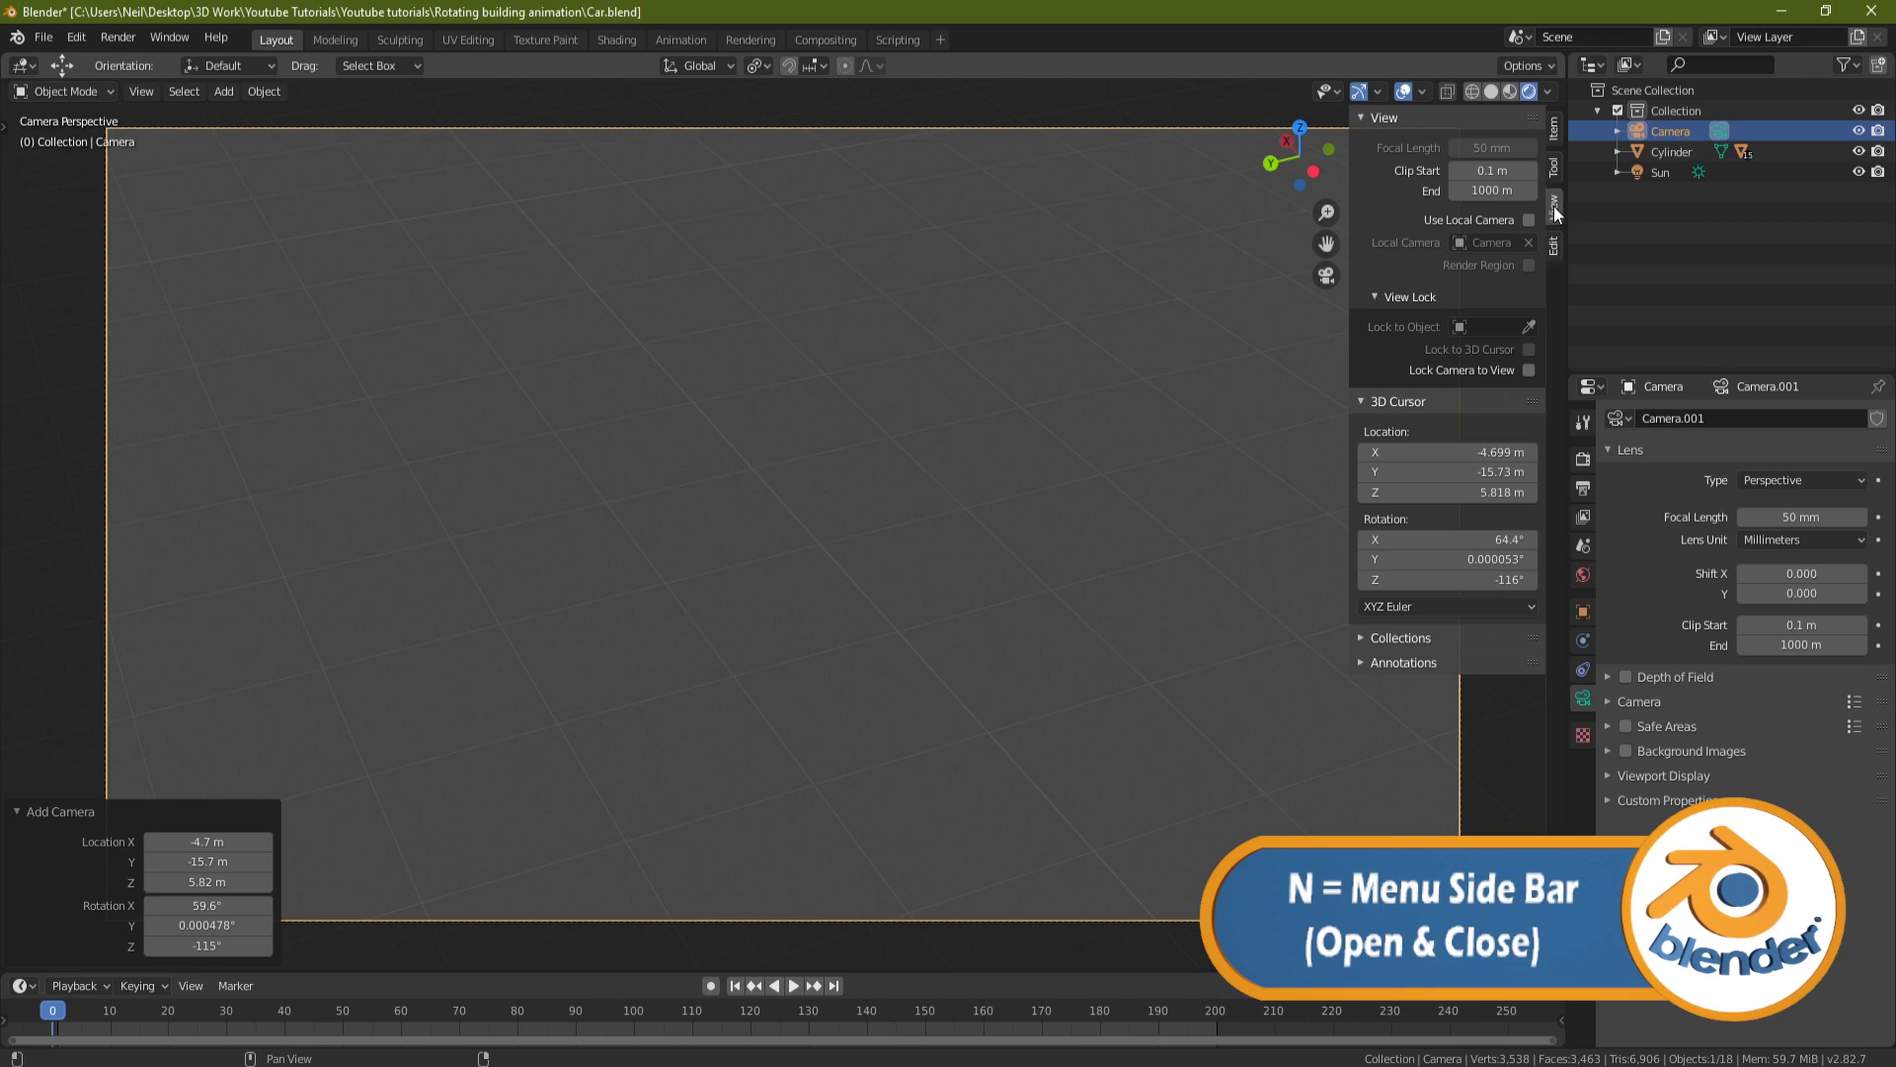
click(1528, 371)
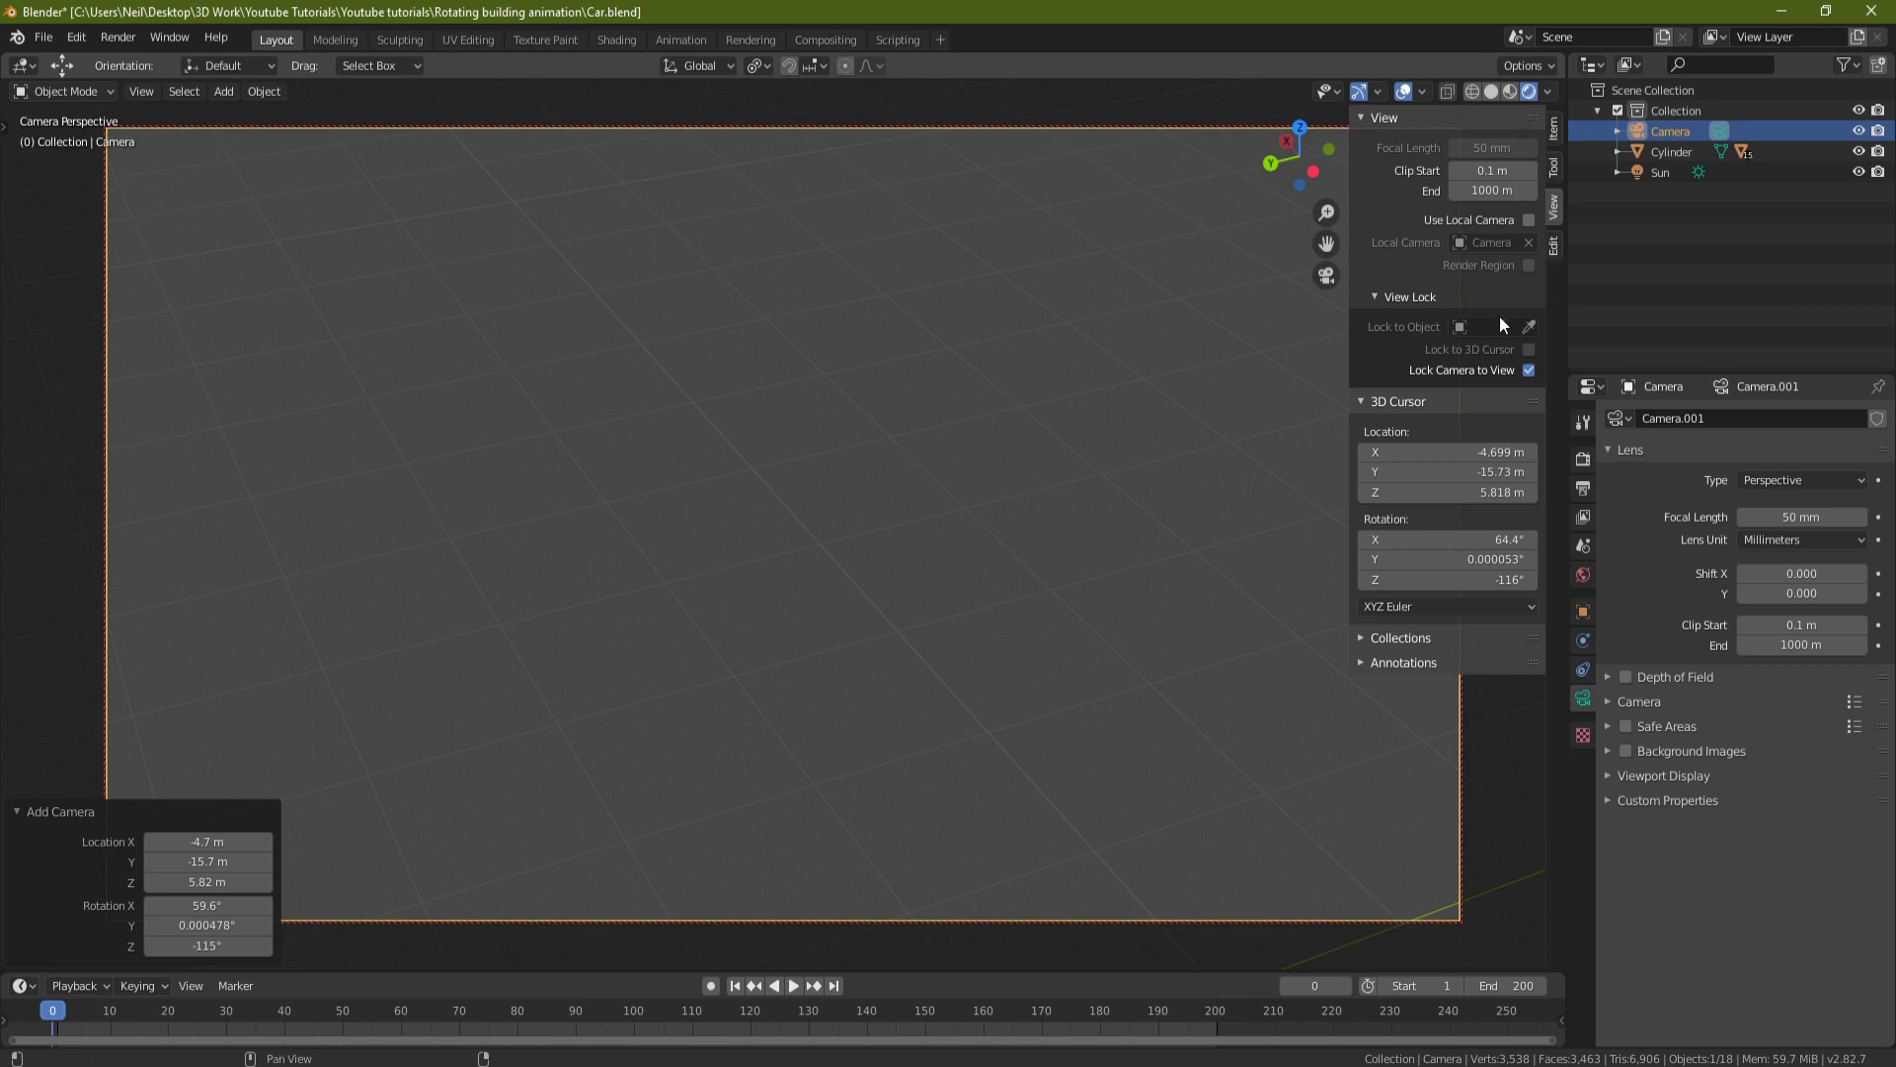
key(n)
Reposition the camera so the car and its platform fill the middle of the frame, seen from the front side.
scroll(746, 354, down, 11)
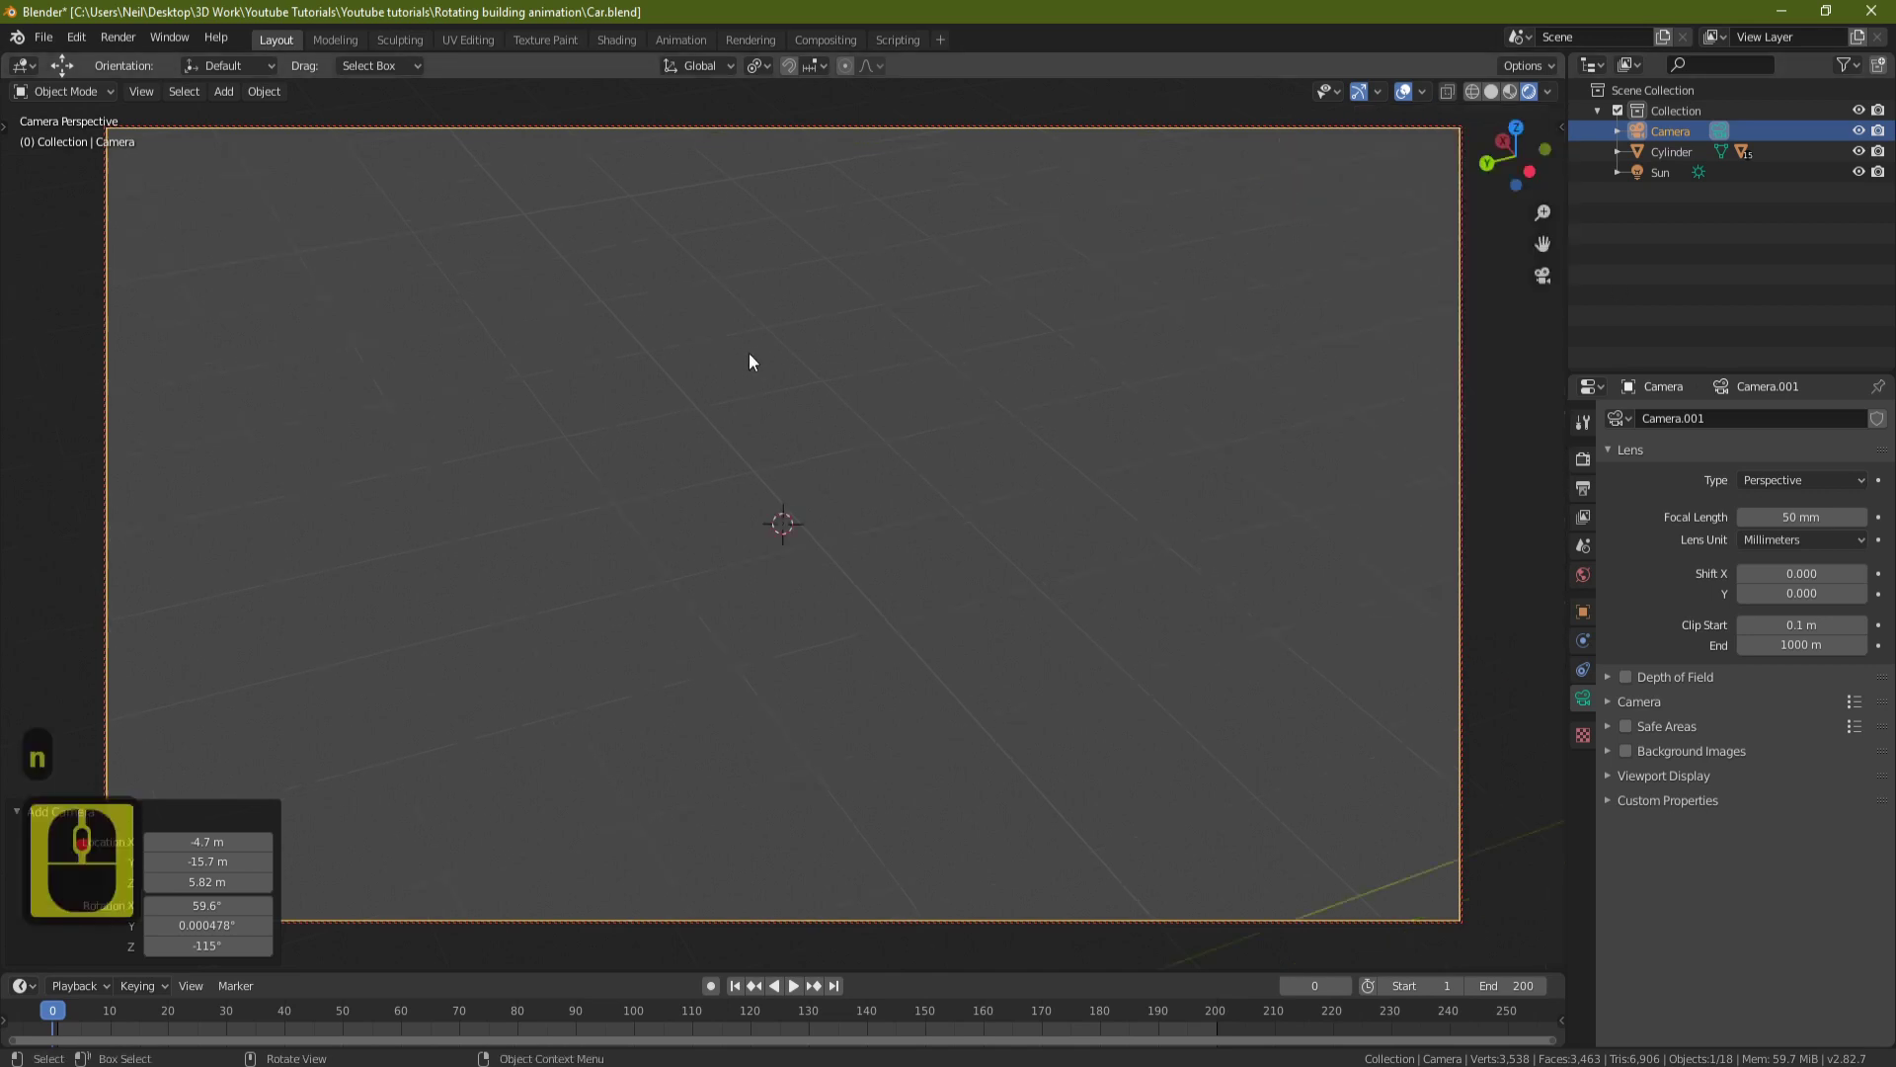
scroll(731, 361, down, 5)
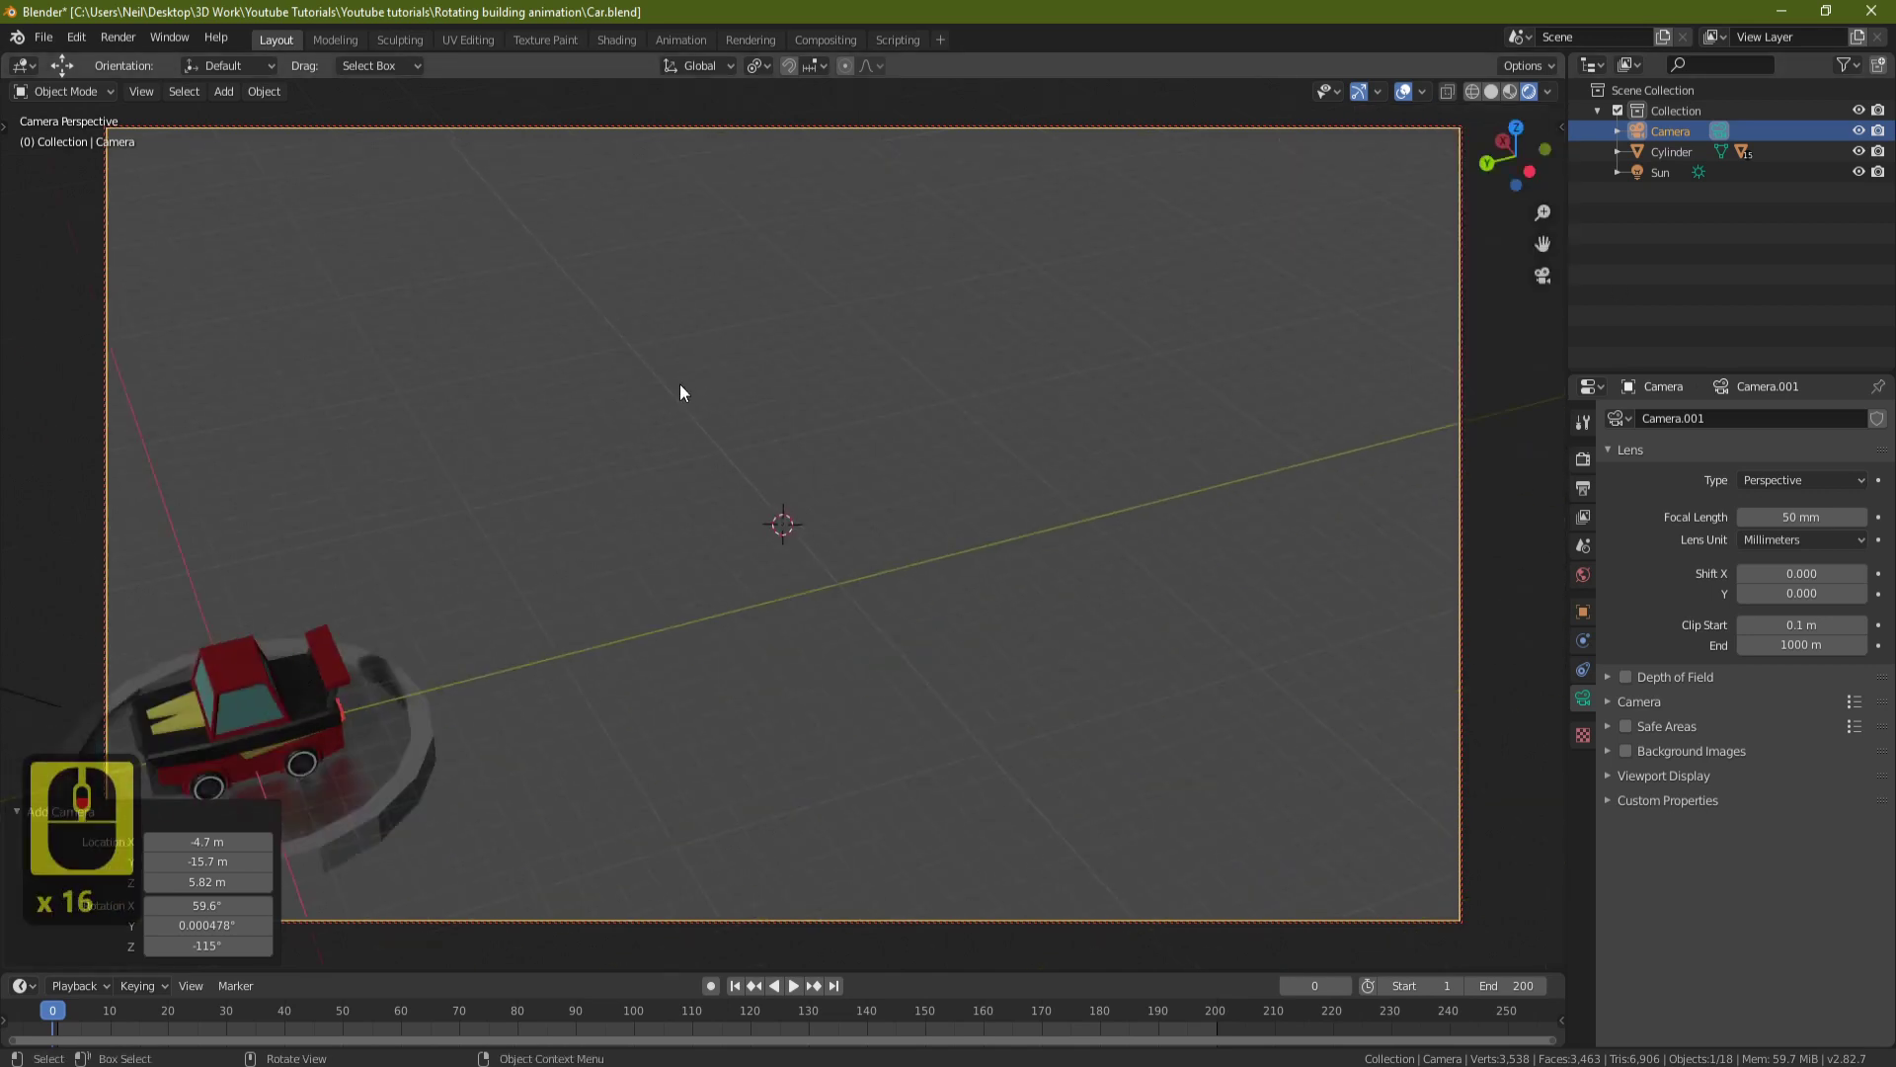
shift+middle_drag(680, 383, 843, 396)
scroll(822, 369, up, 3)
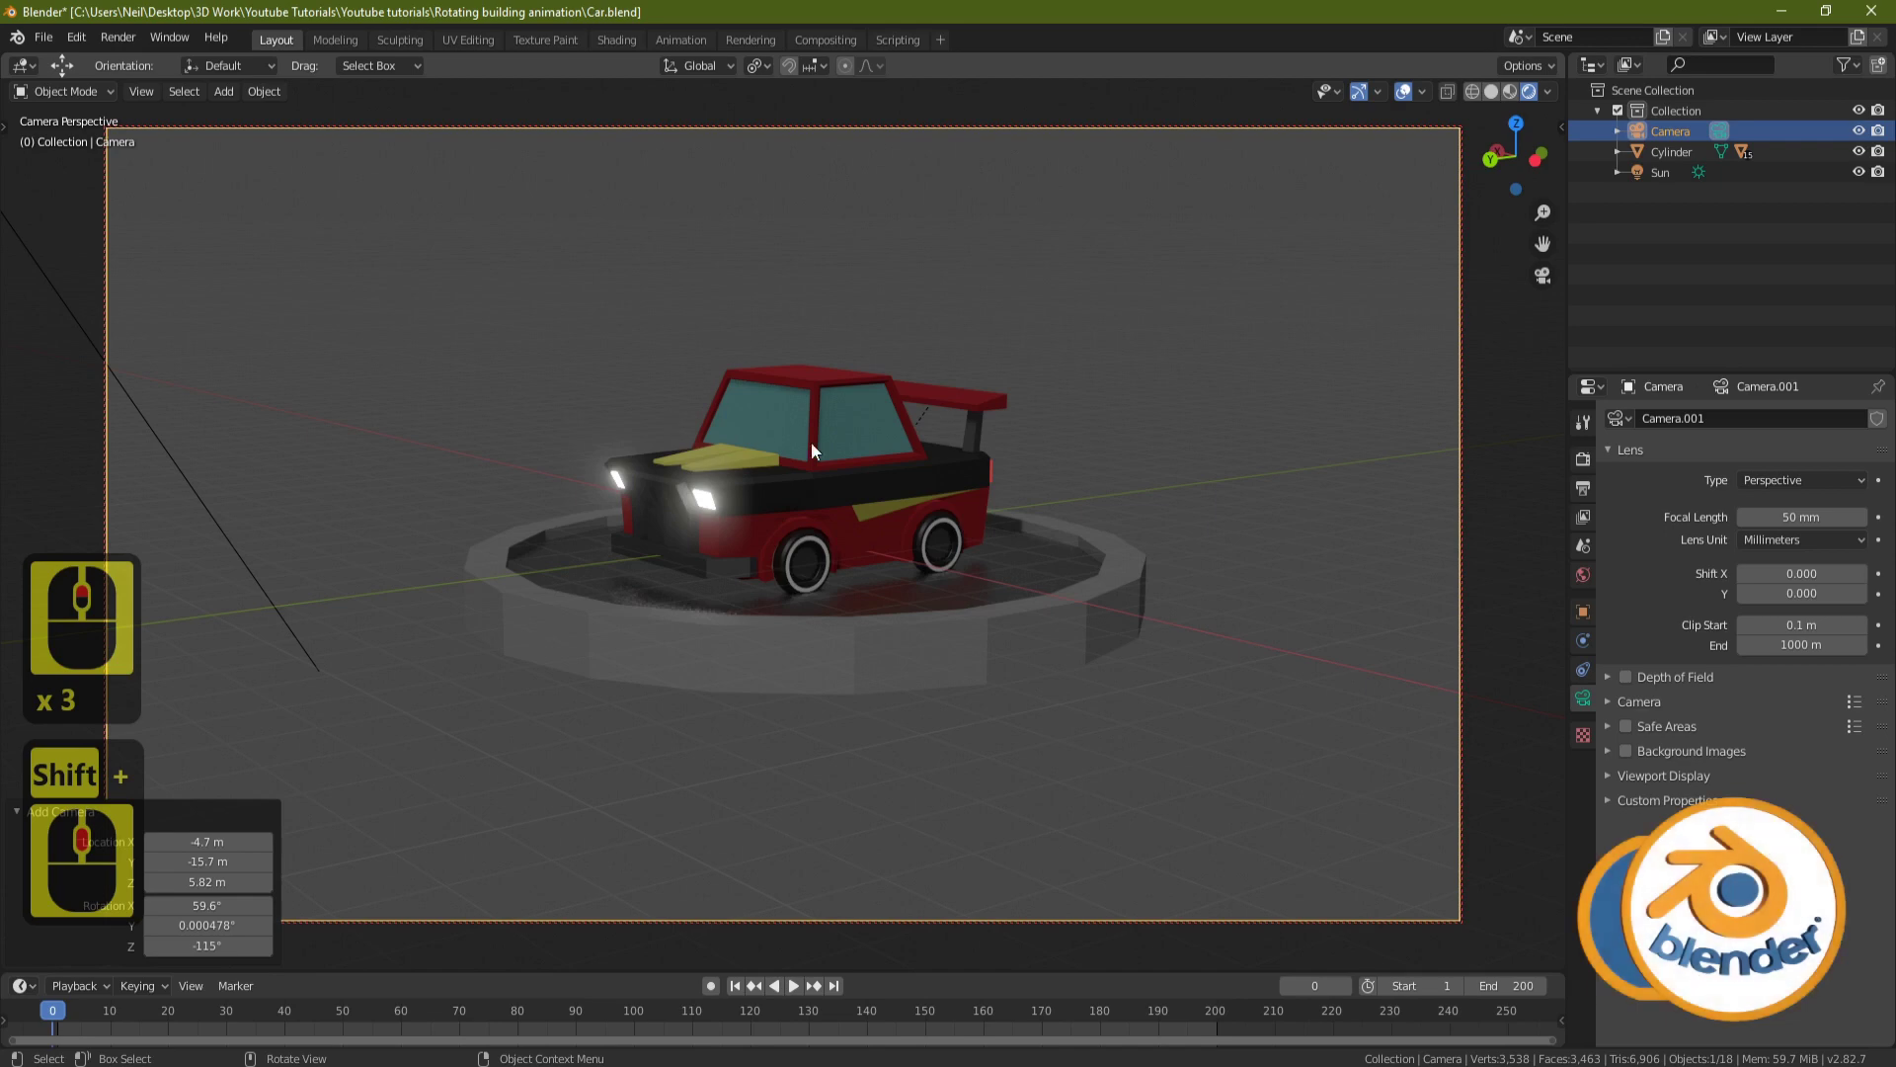
shift+middle_drag(833, 425, 936, 449)
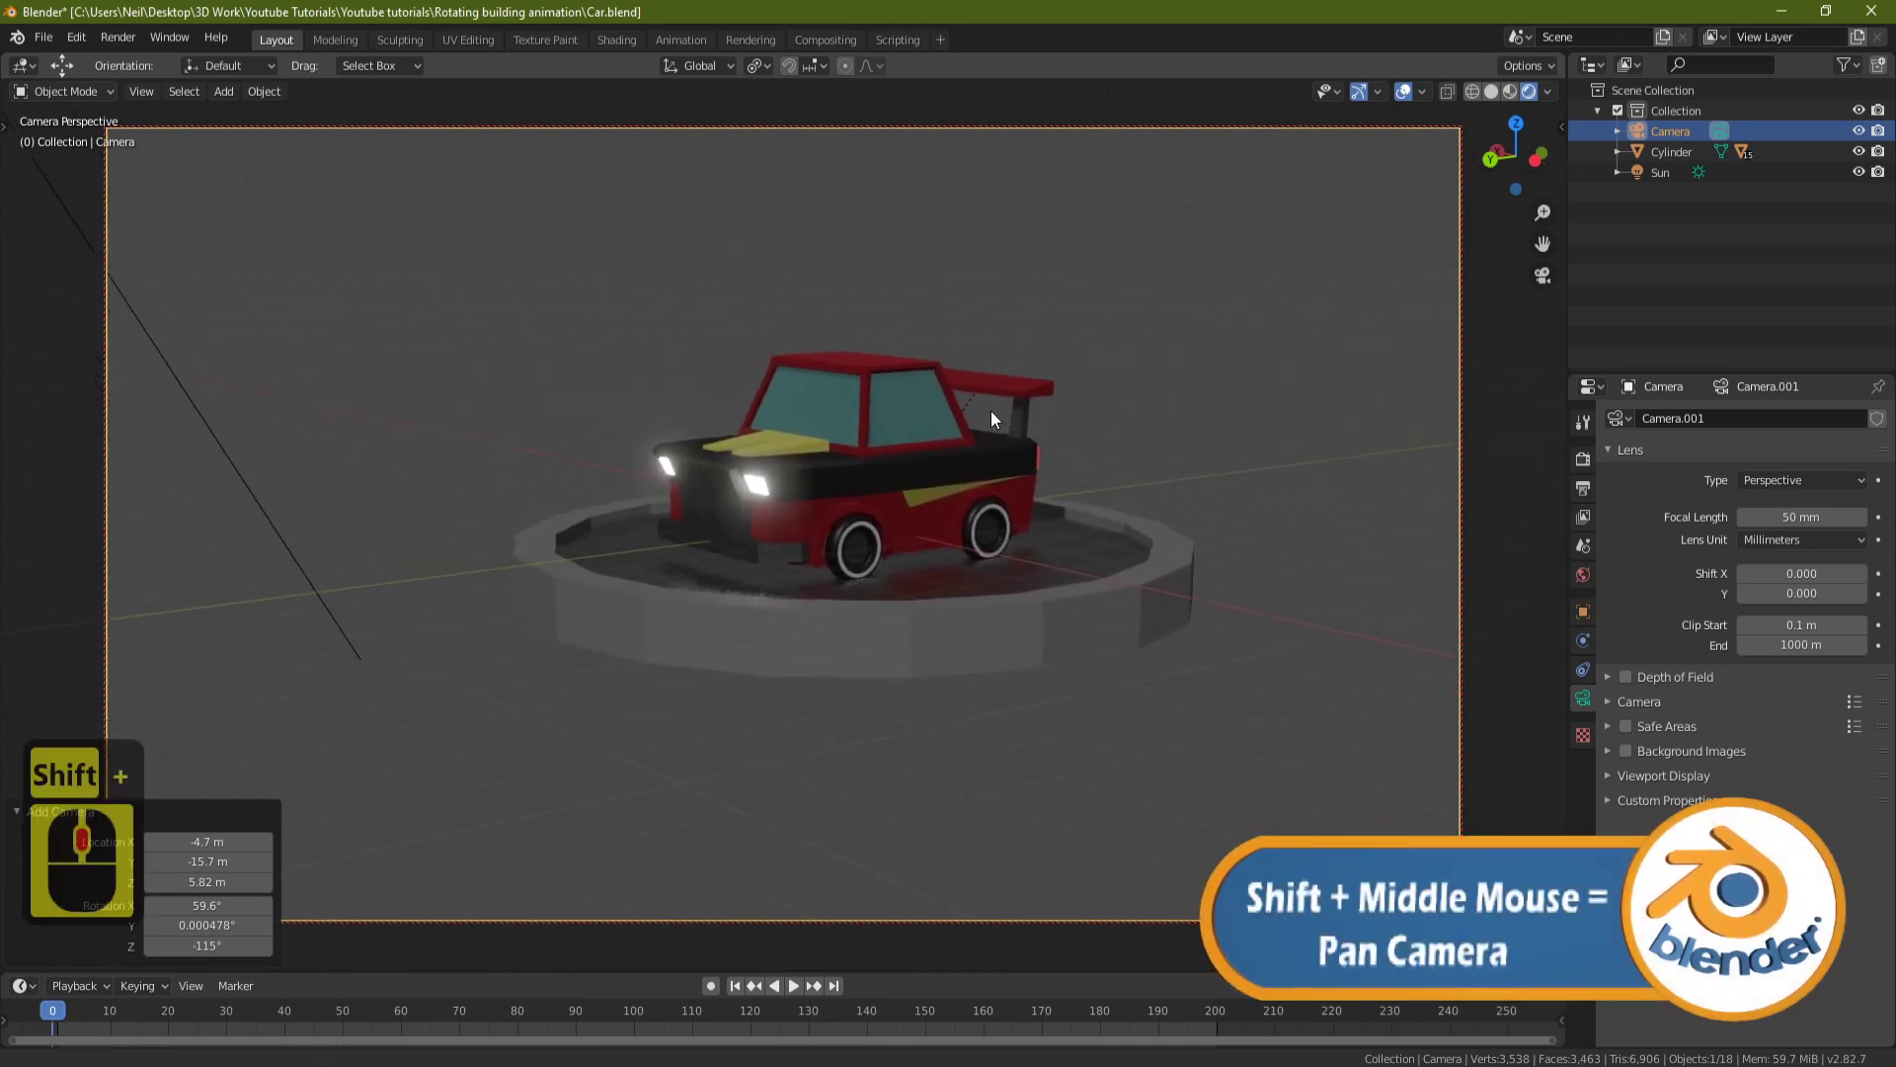
scroll(938, 440, down, 4)
scroll(938, 441, up, 4)
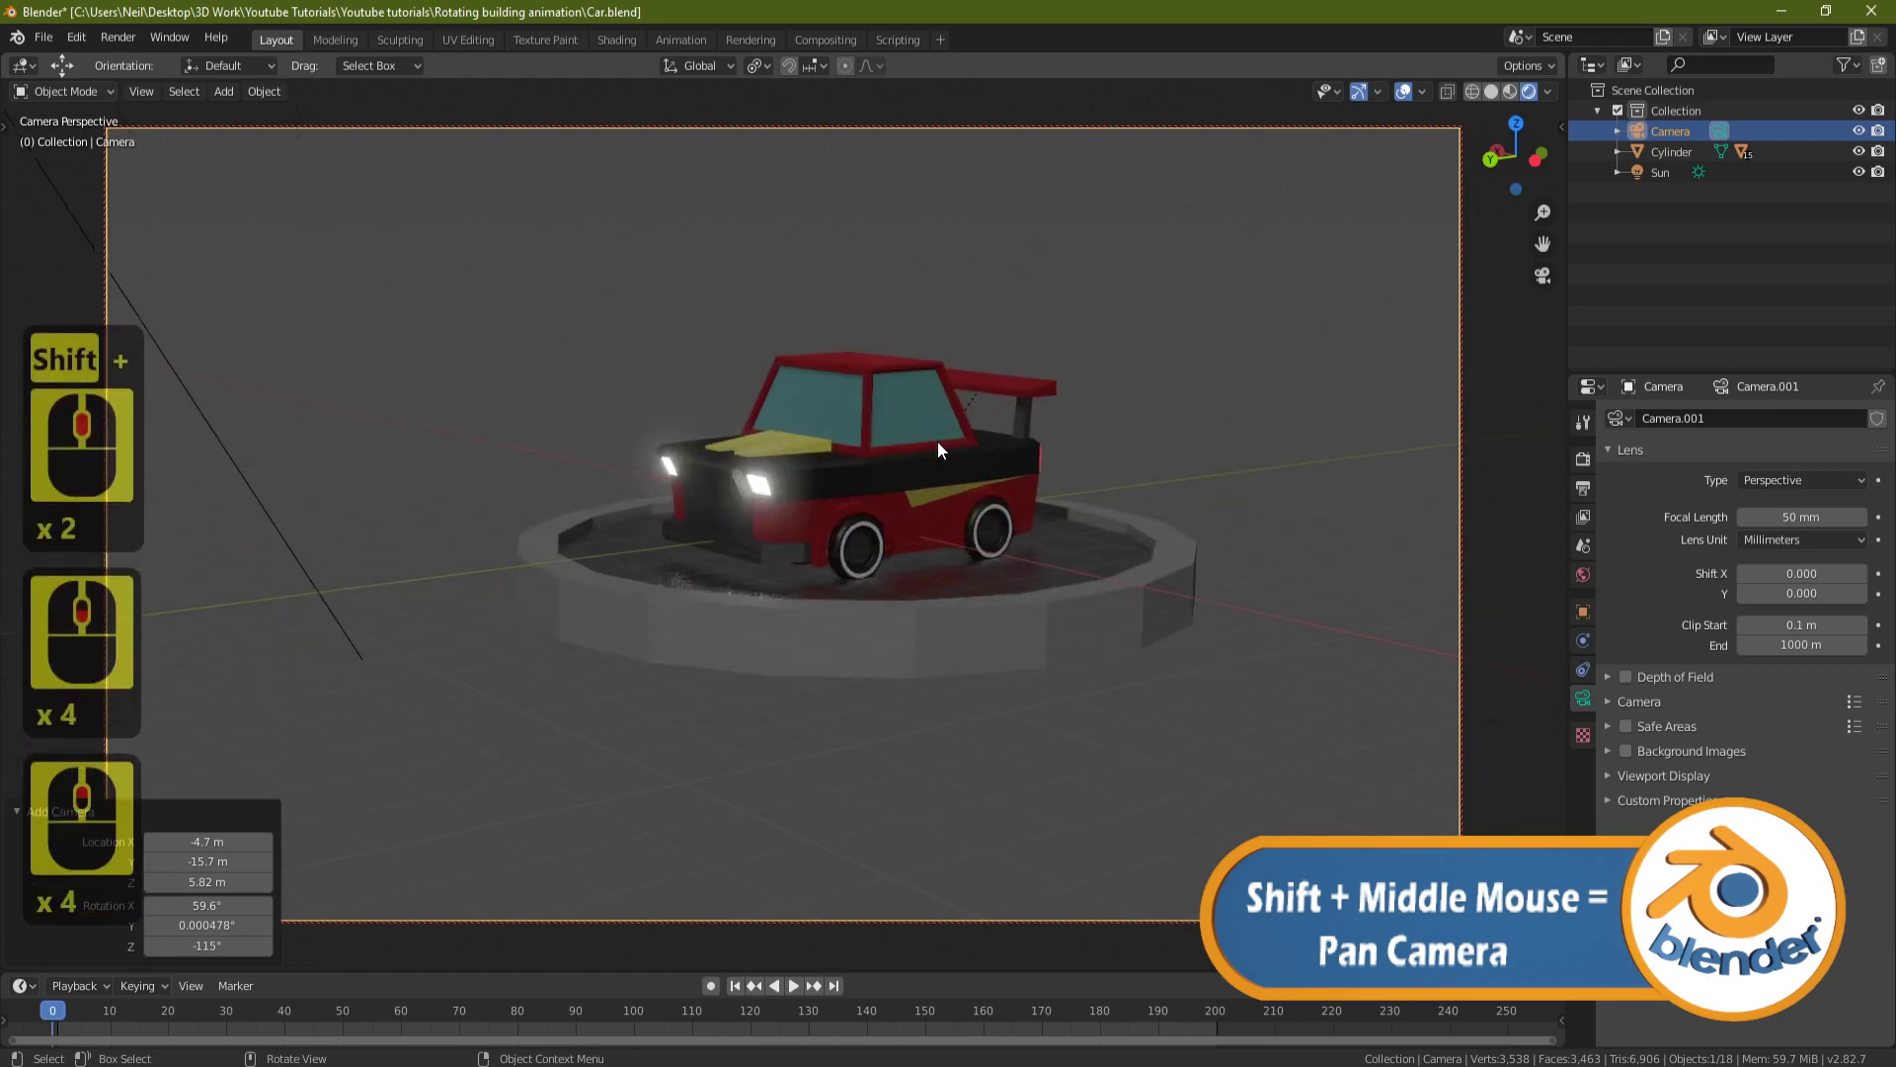
scroll(939, 440, down, 2)
scroll(938, 440, up, 2)
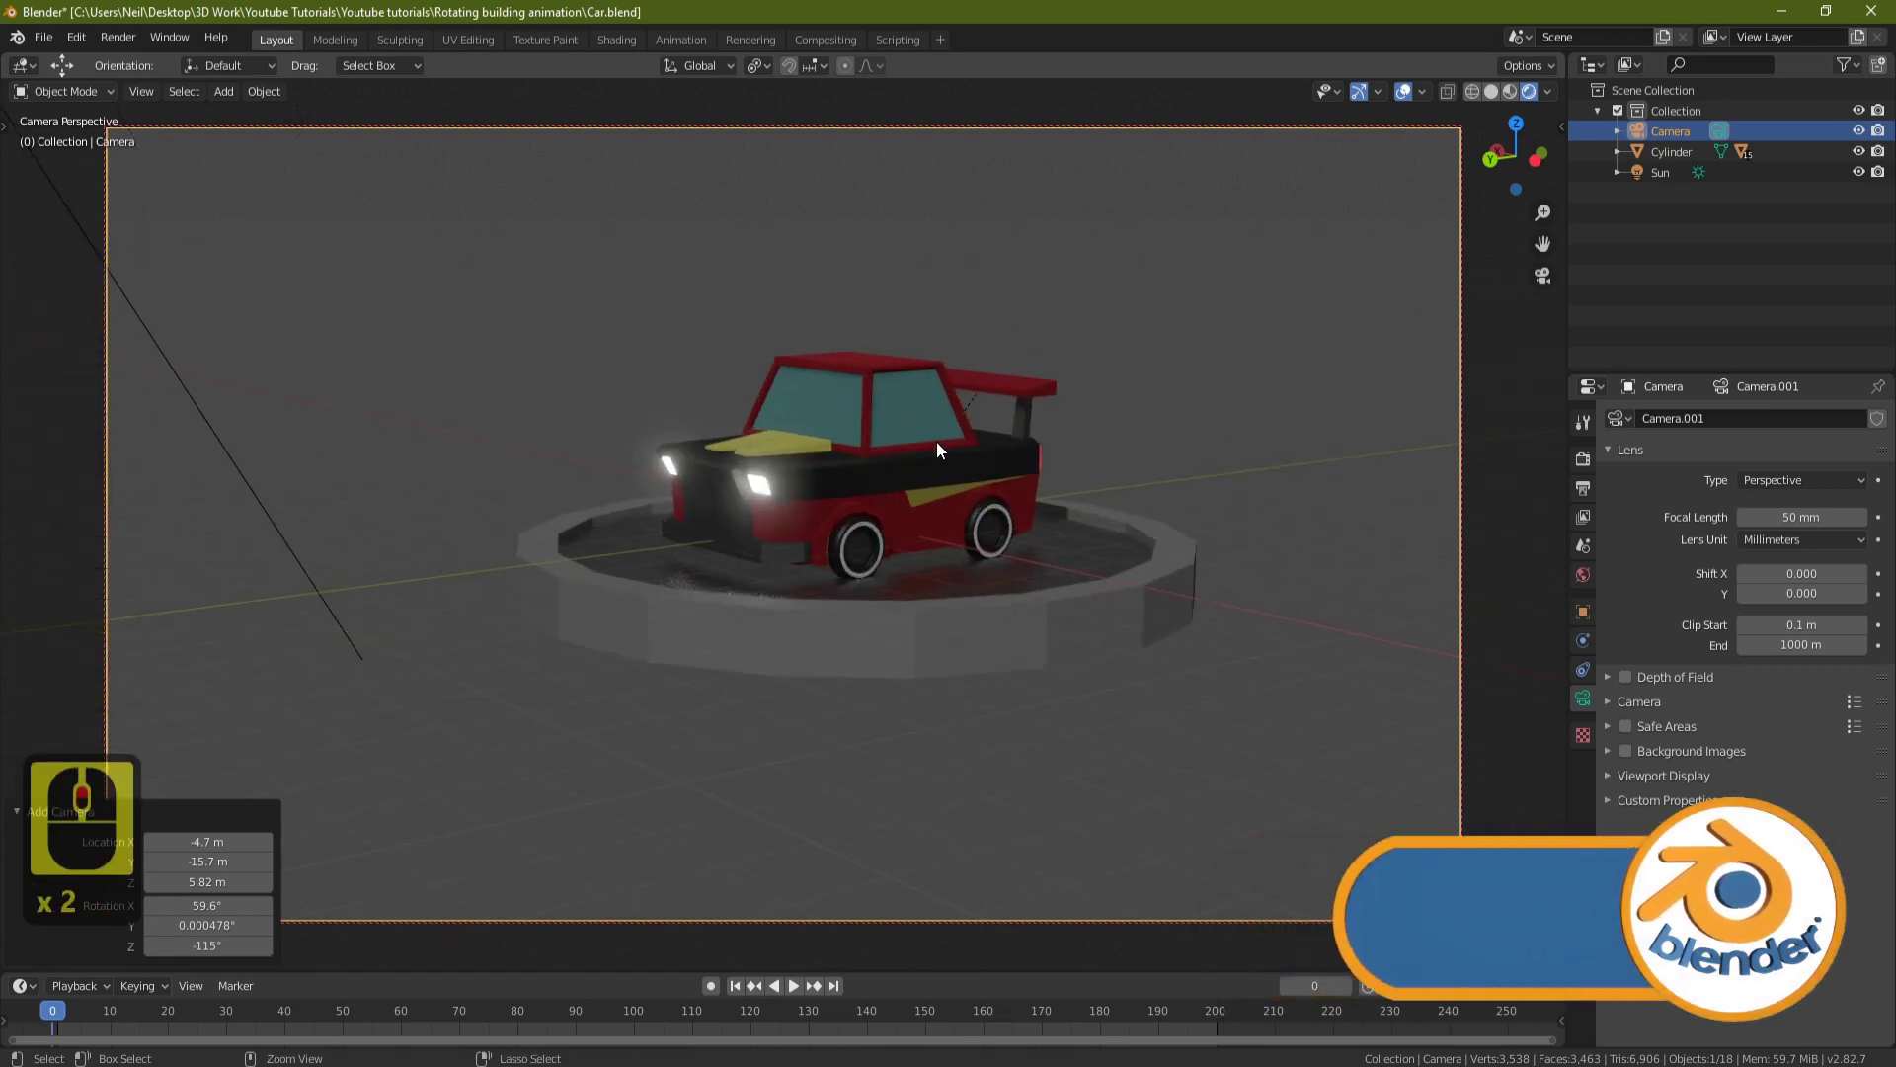
mouse_move(928, 442)
ctrl+shift+middle_down()
mouse_move(1055, 421)
mouse_move(861, 458)
mouse_move(905, 438)
ctrl+shift+middle_up()
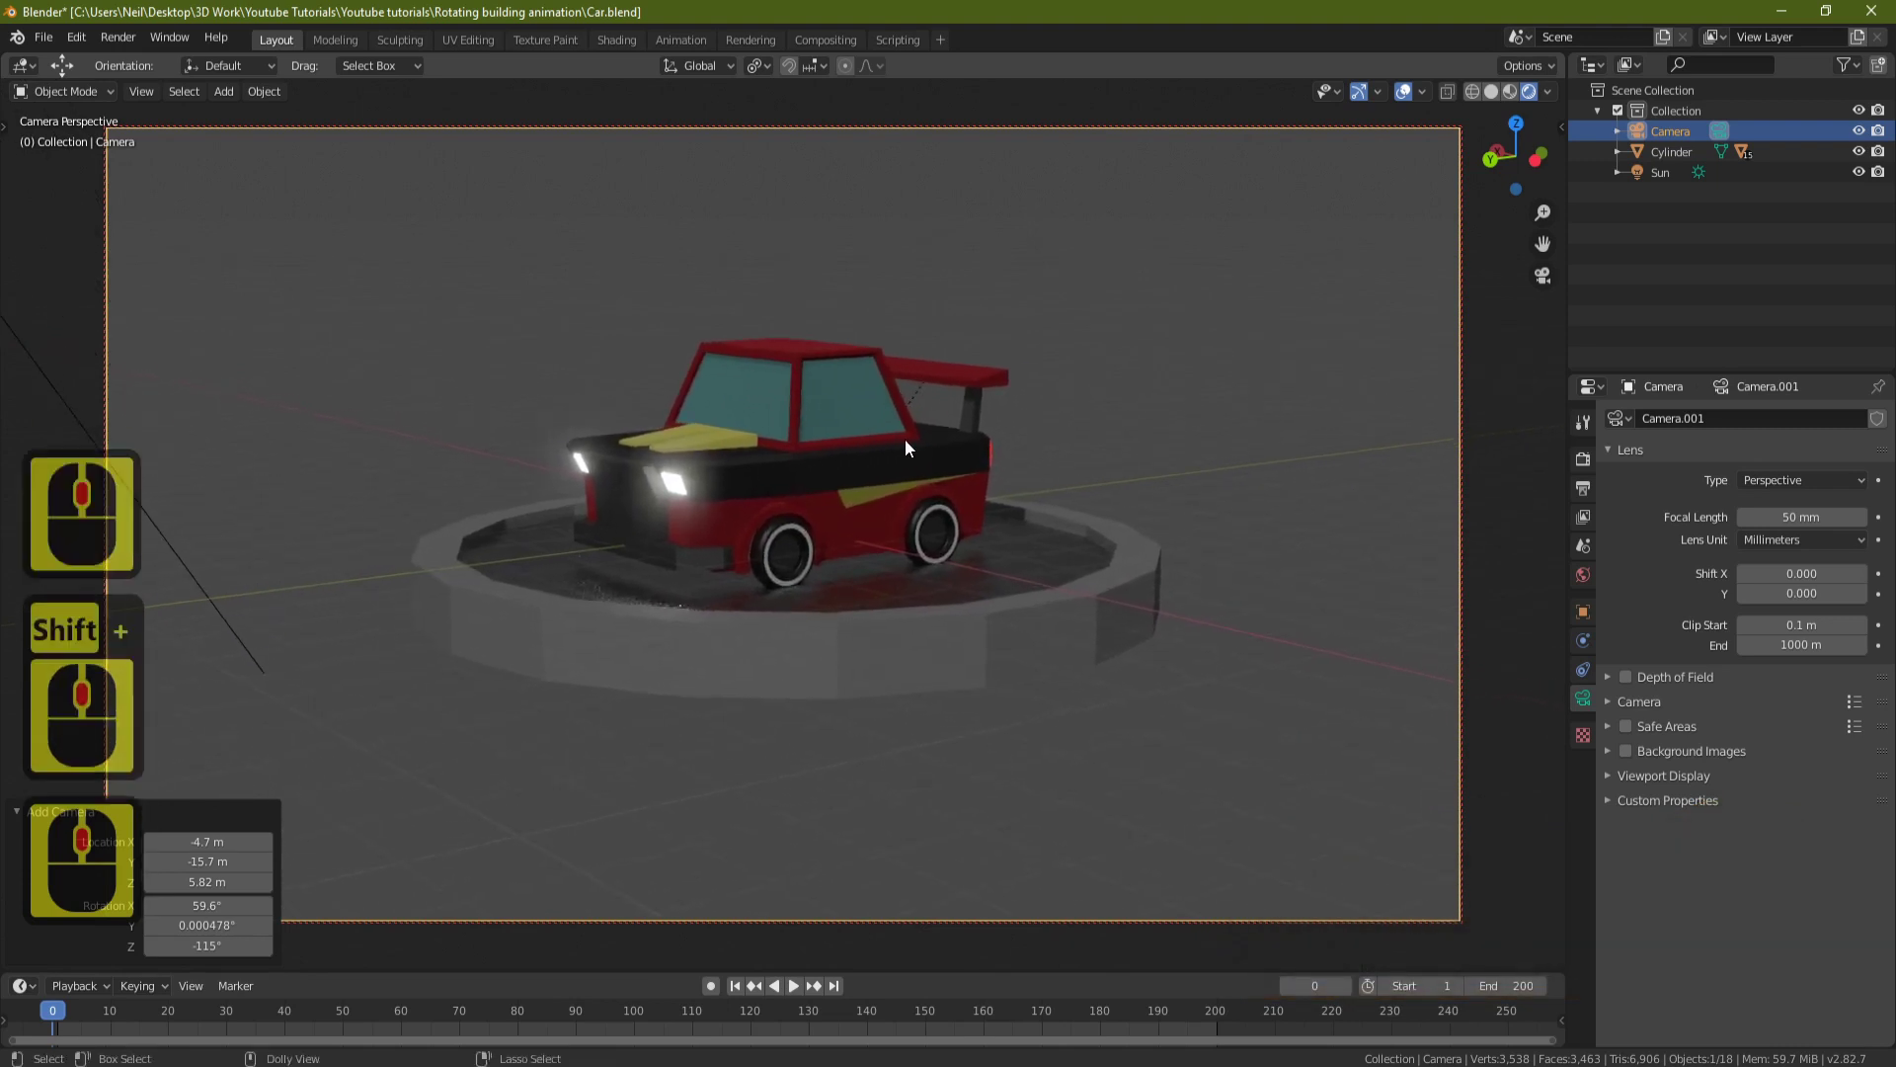
Disable Lock Camera to View and orbit out of the camera view to see the scene from above.
key(n)
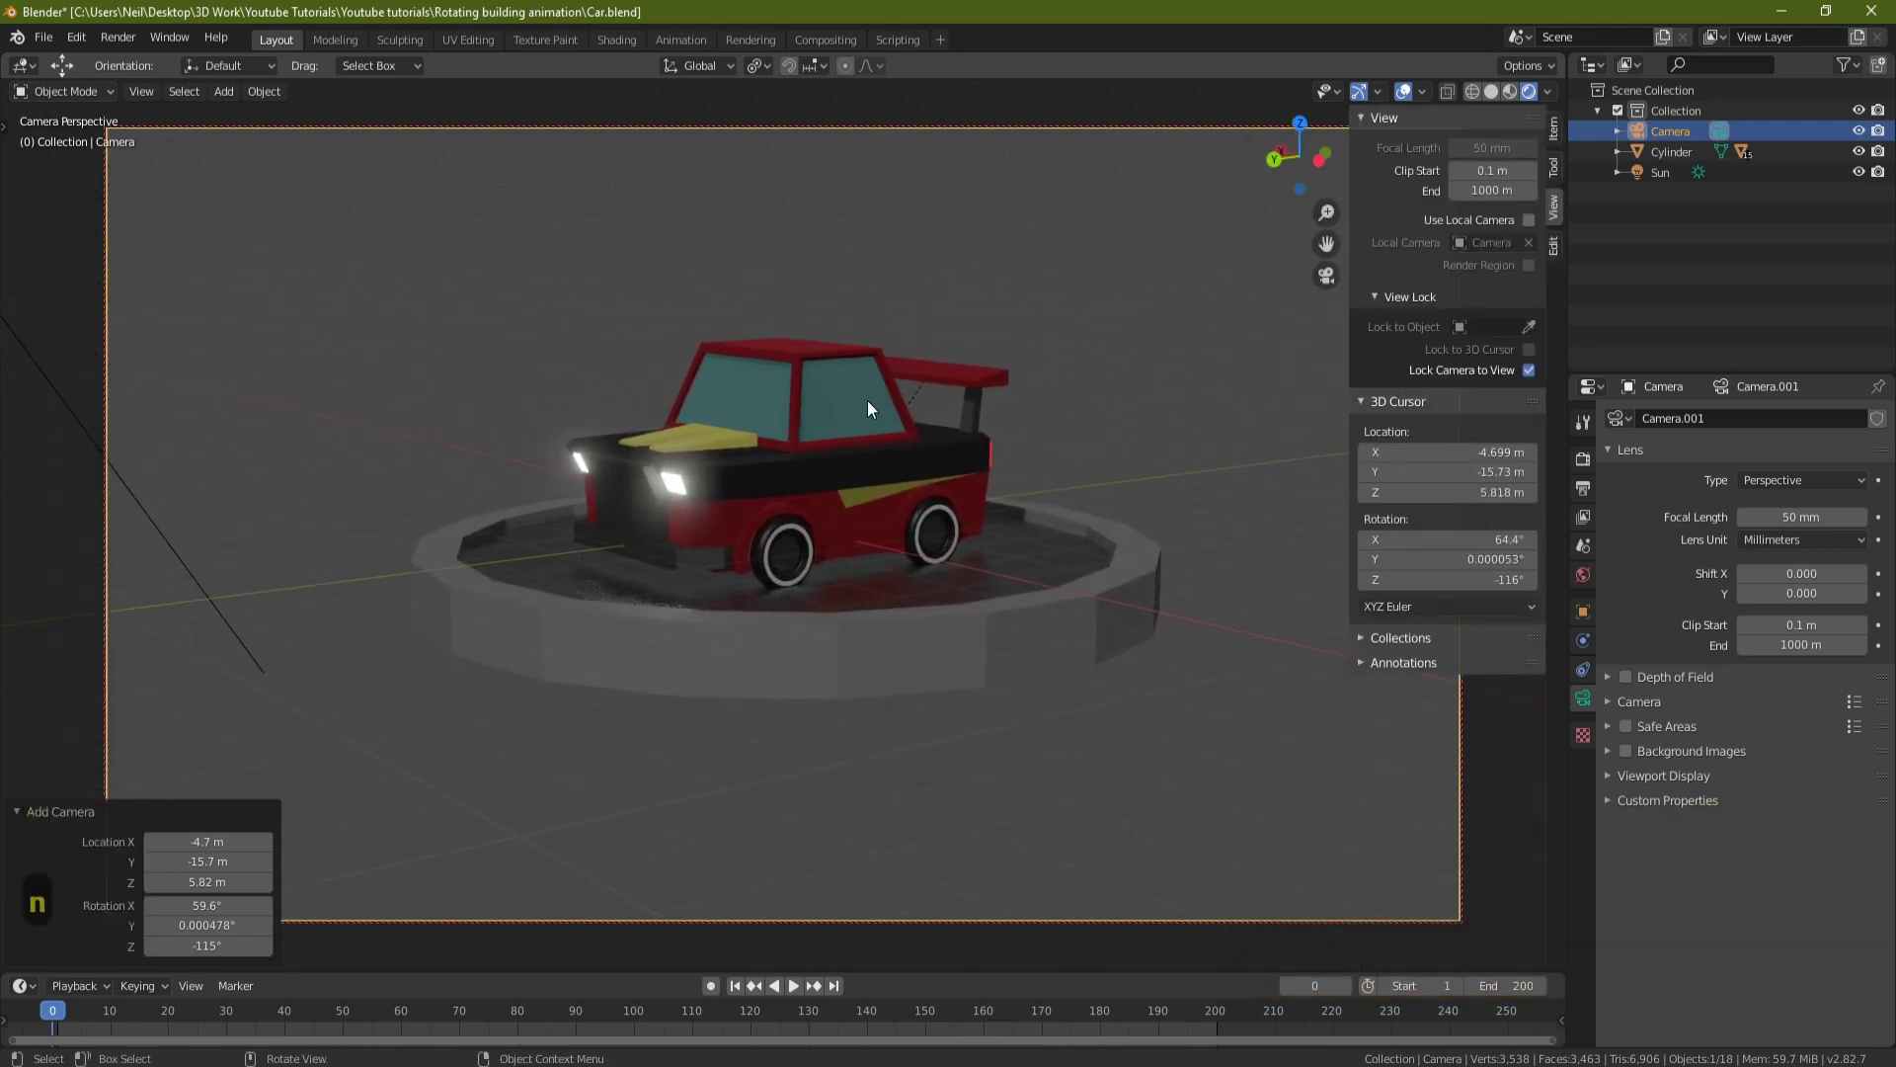
click(1529, 370)
click(1529, 370)
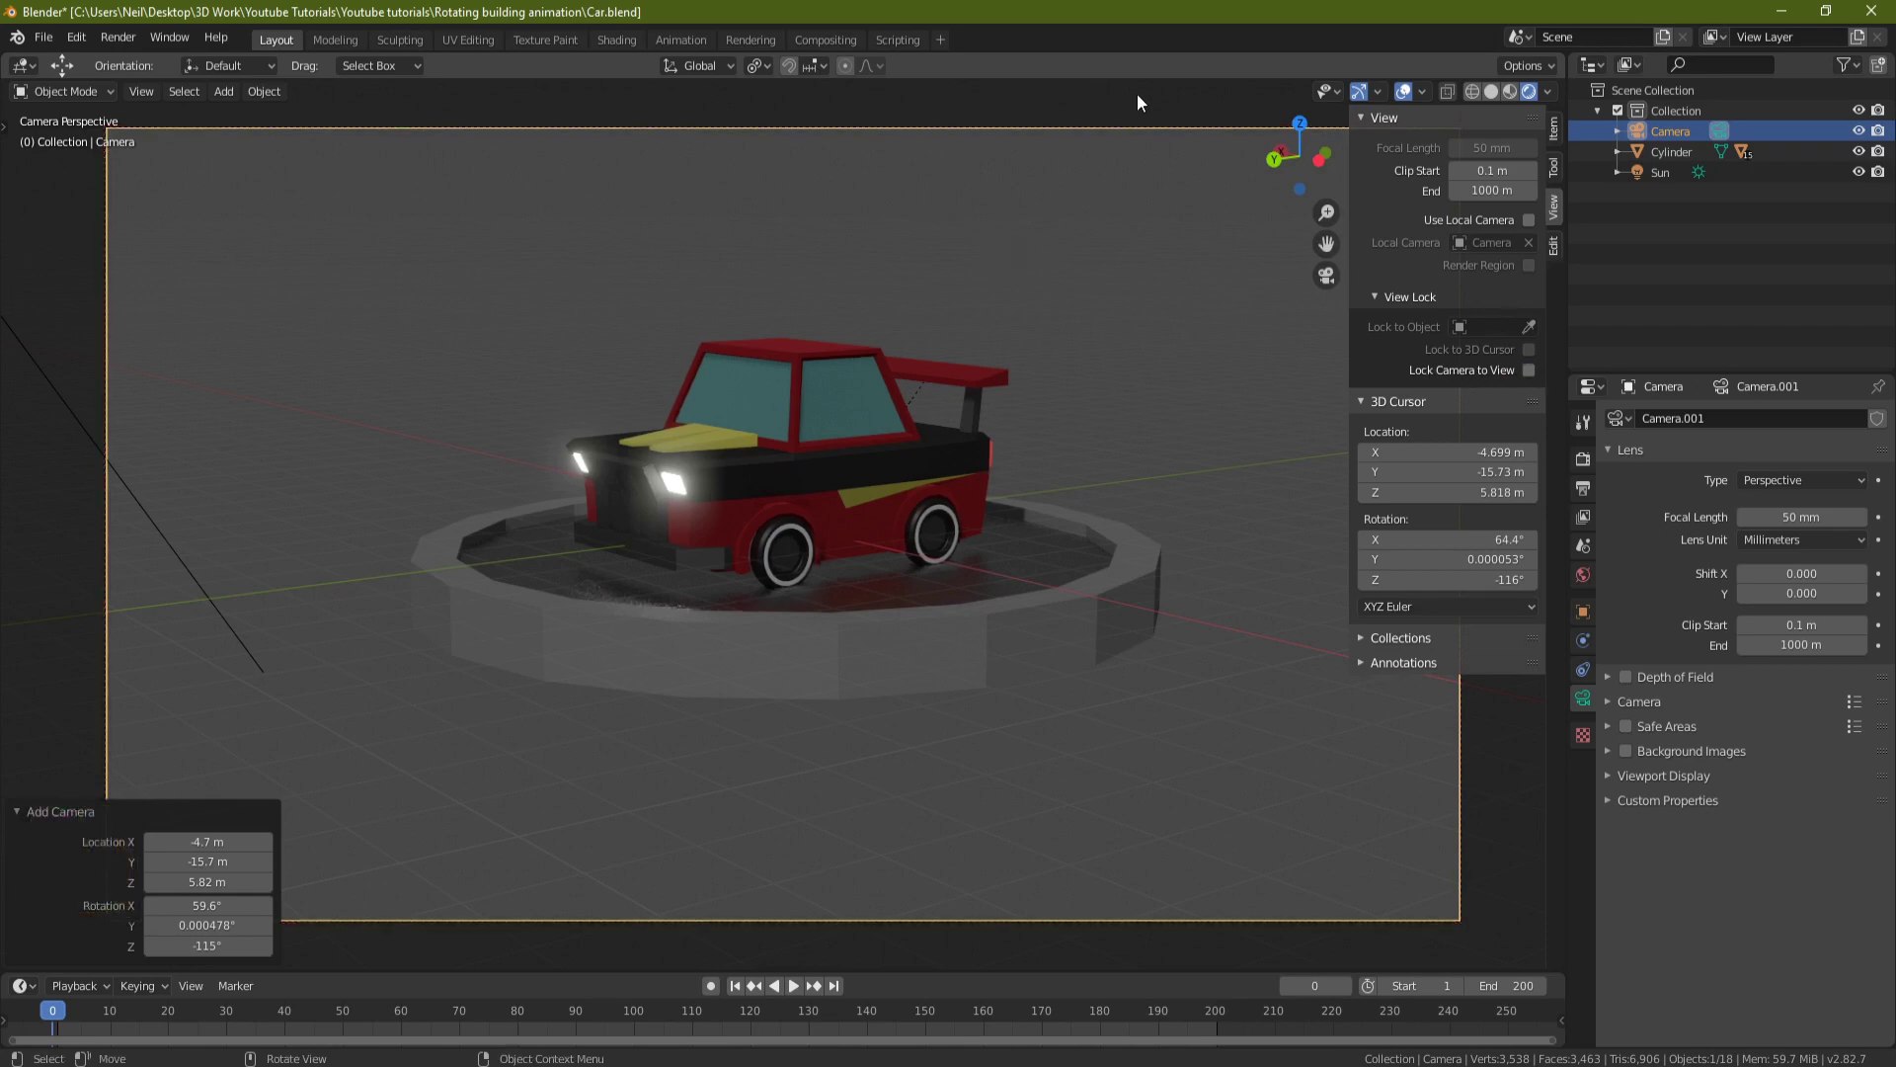
middle_drag(1136, 93, 873, 217)
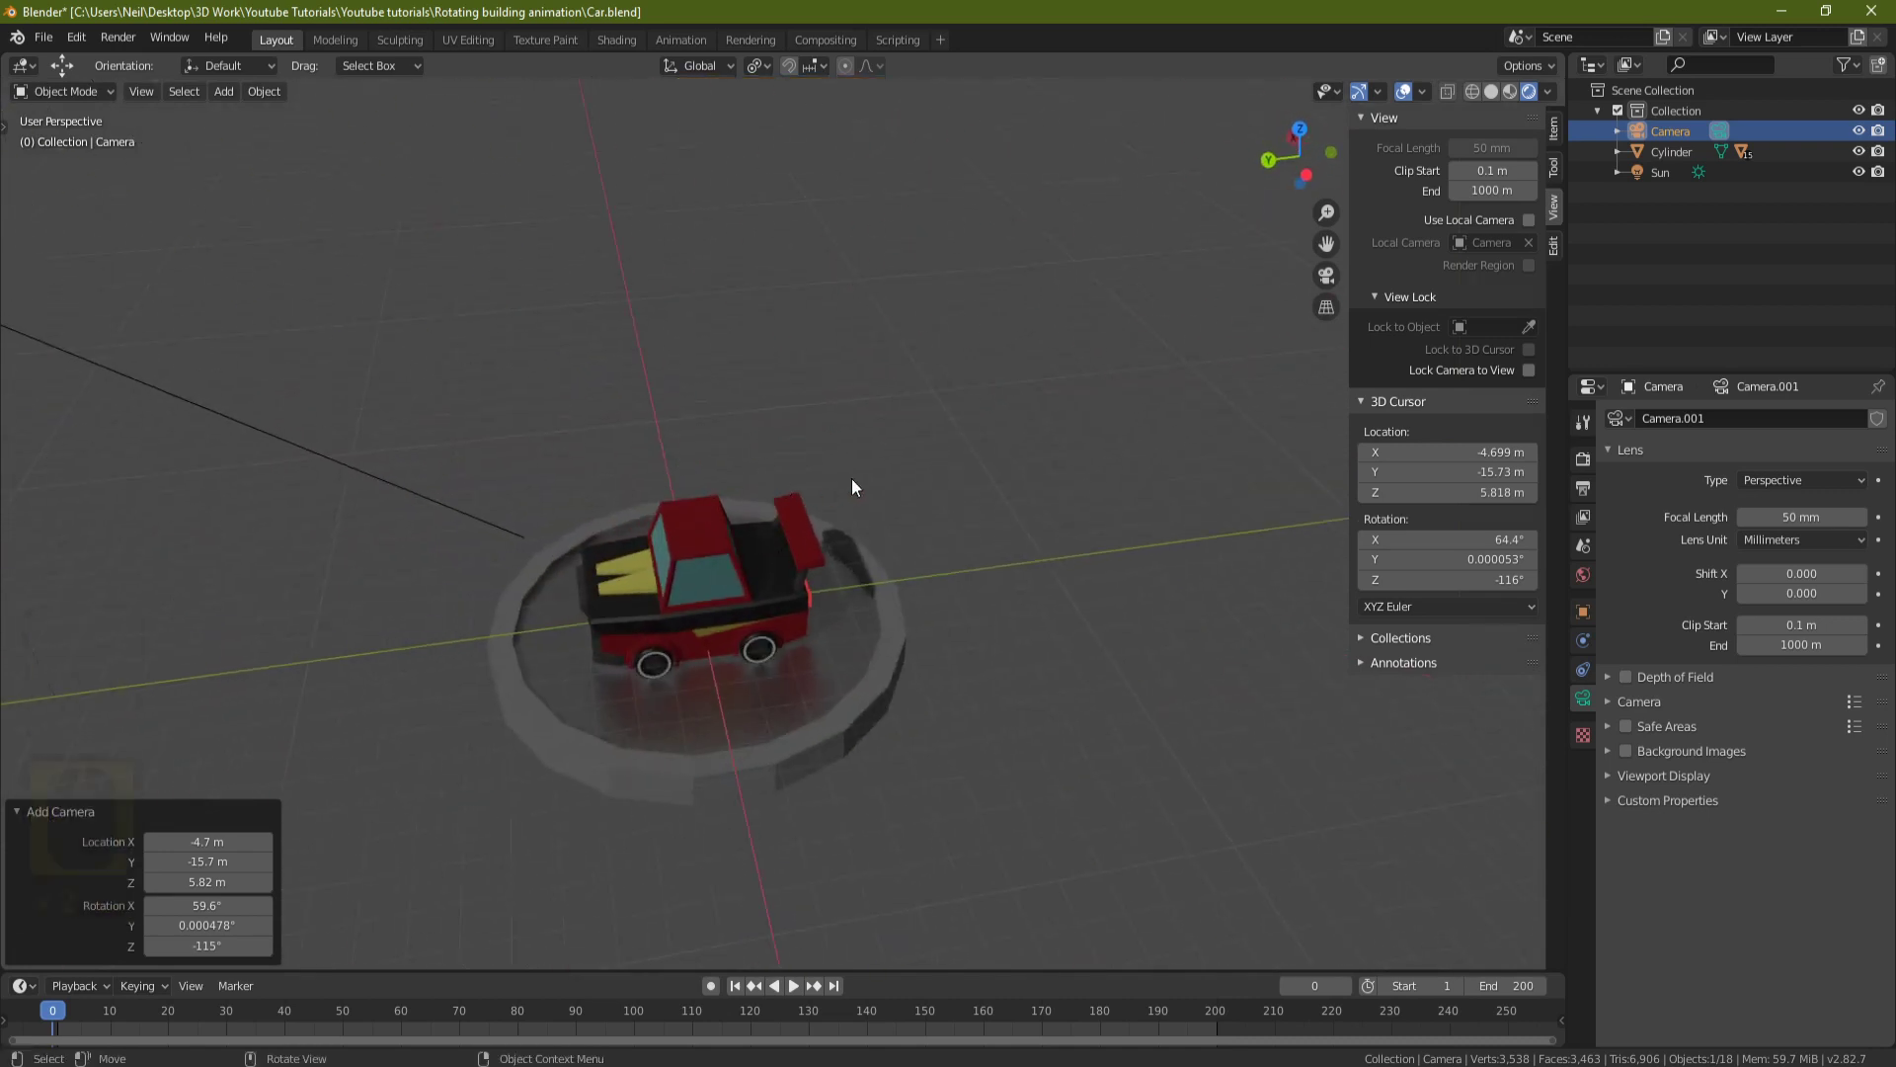
key(n)
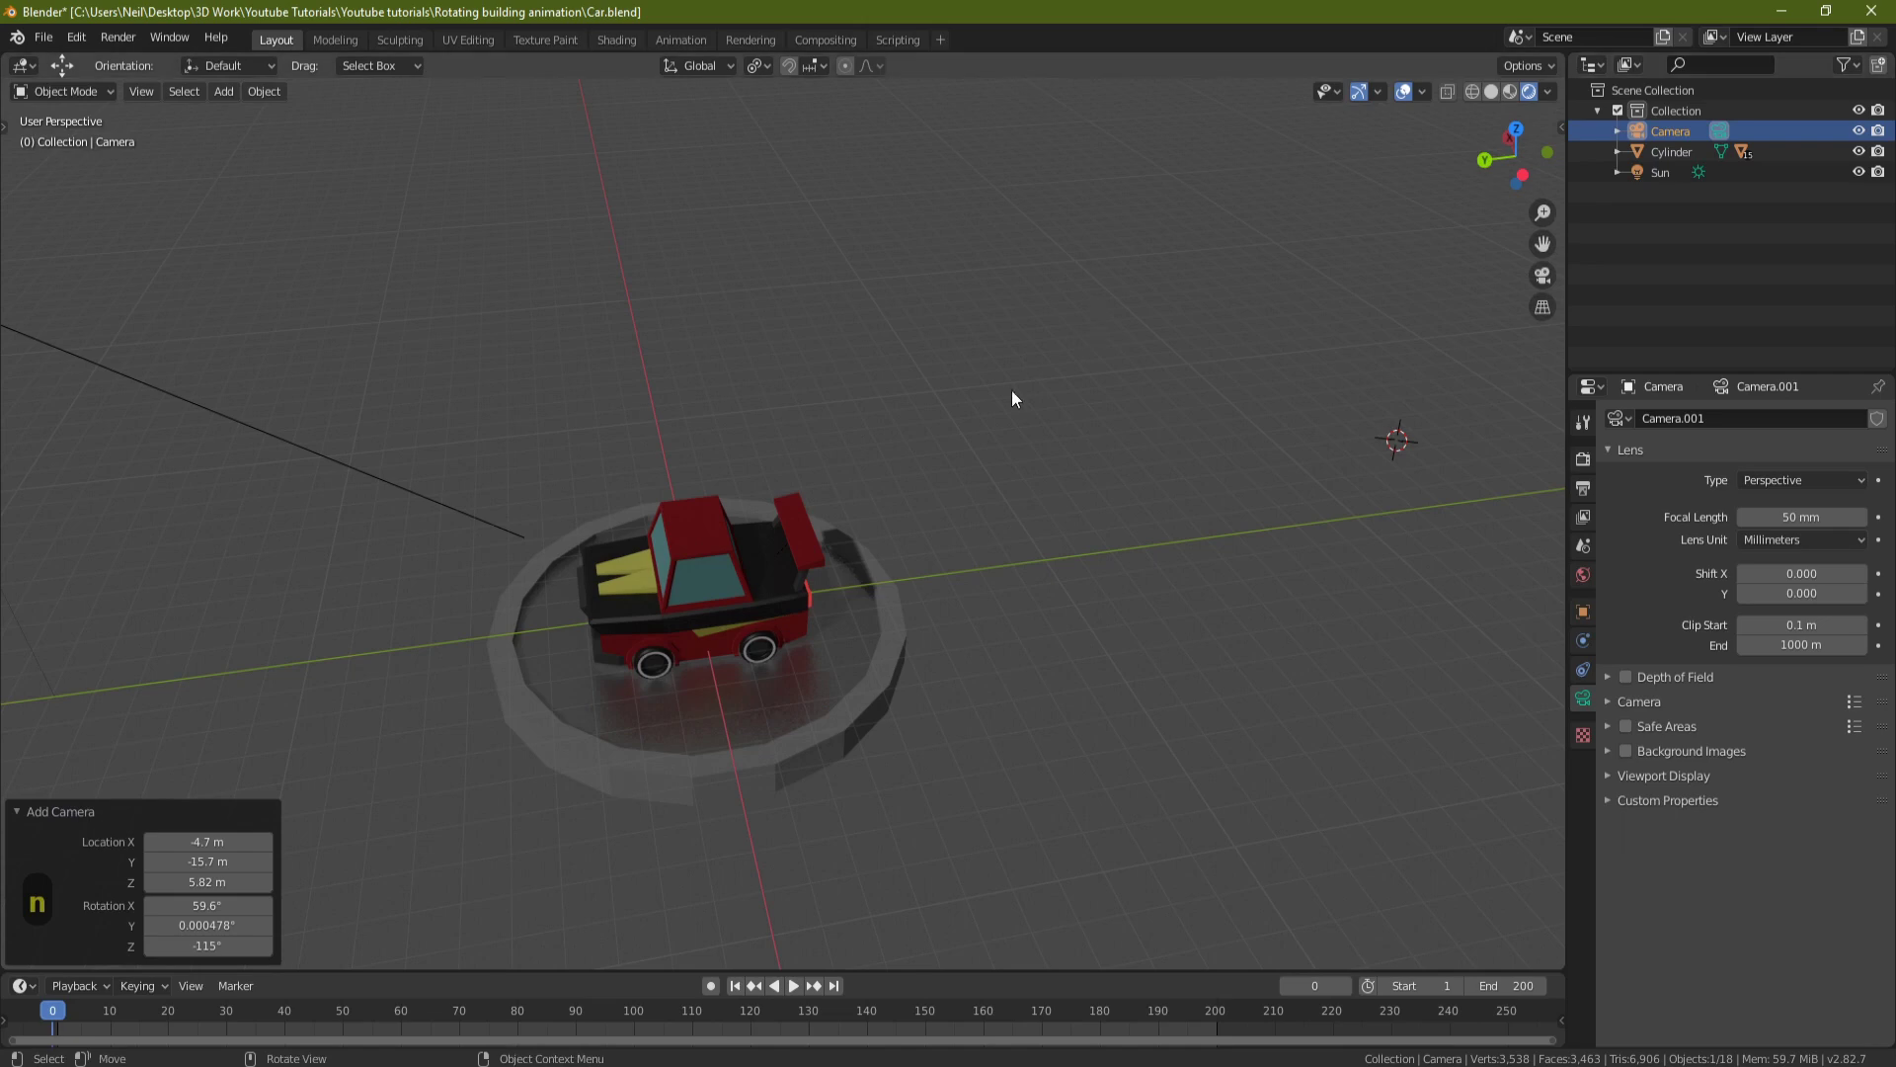
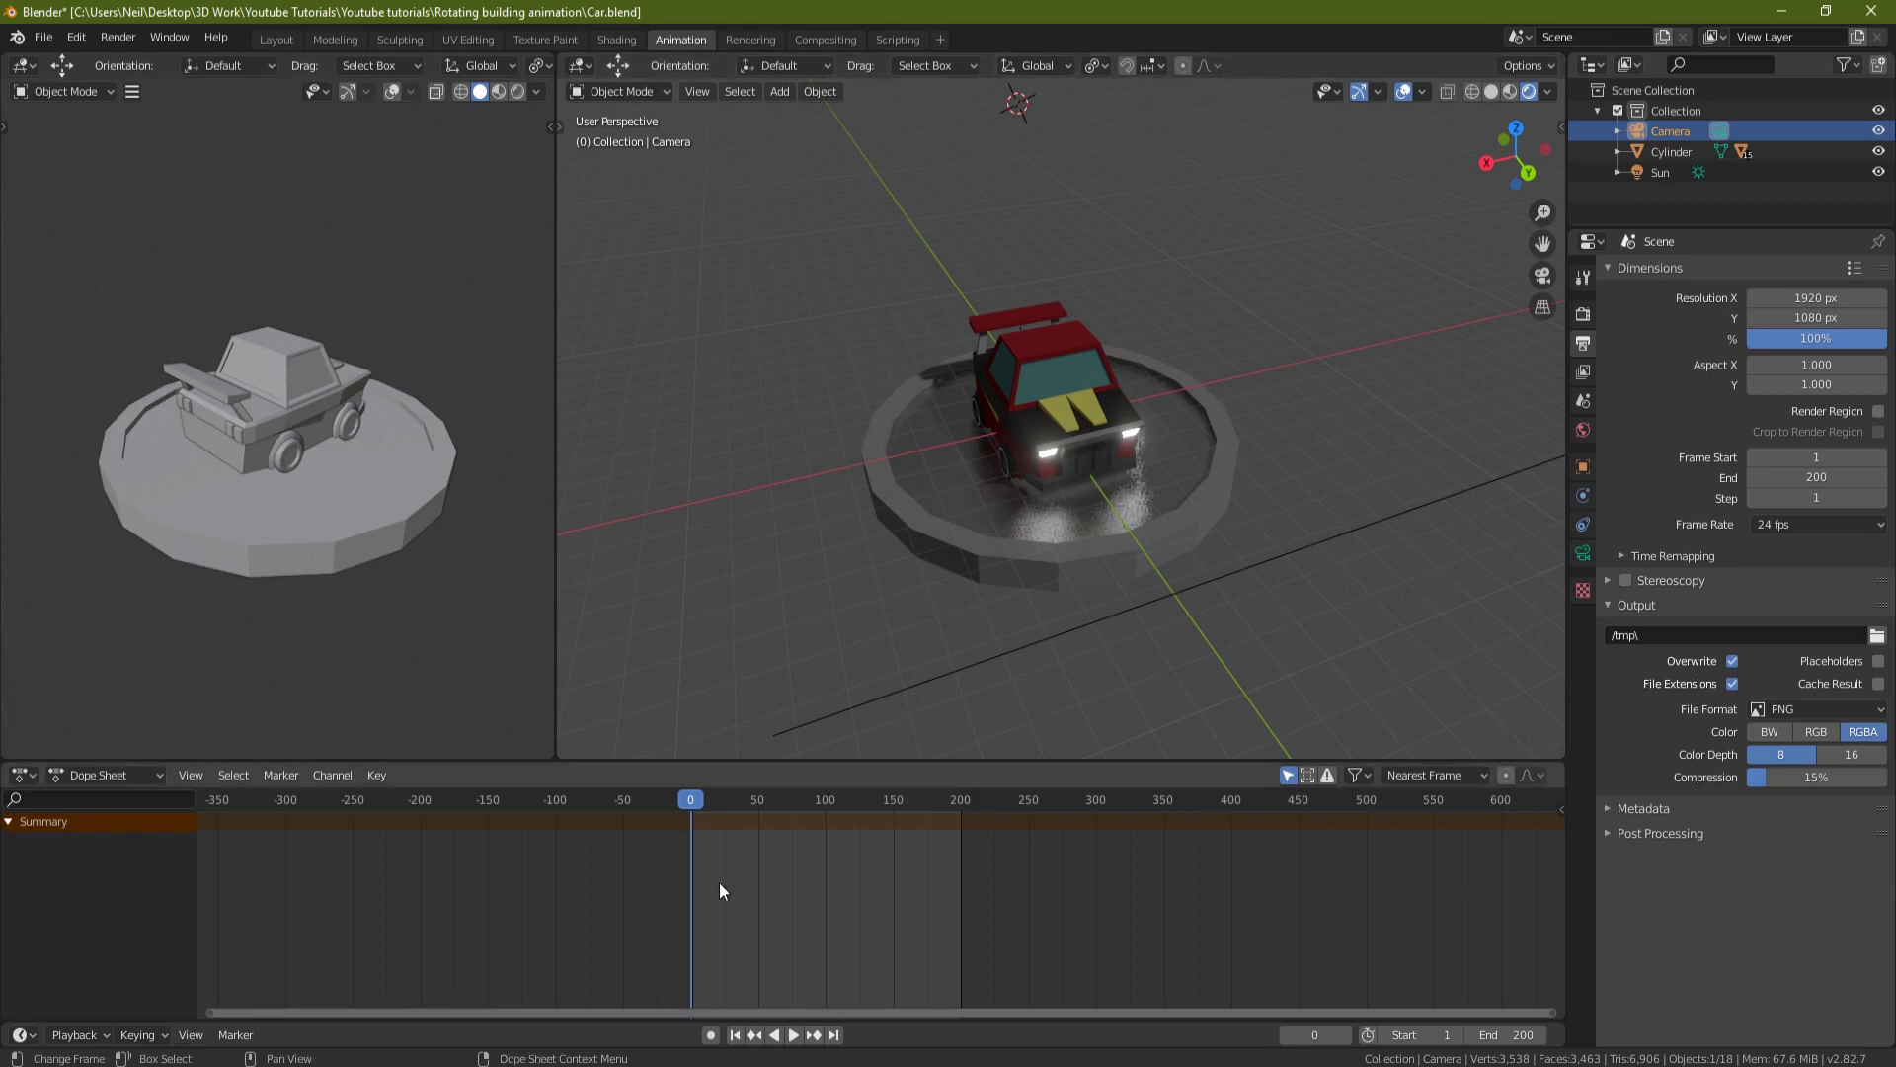
Scrub through the 200-frame timeline, play the animation briefly and return the playhead to frame 0.
scroll(815, 897, up, 14)
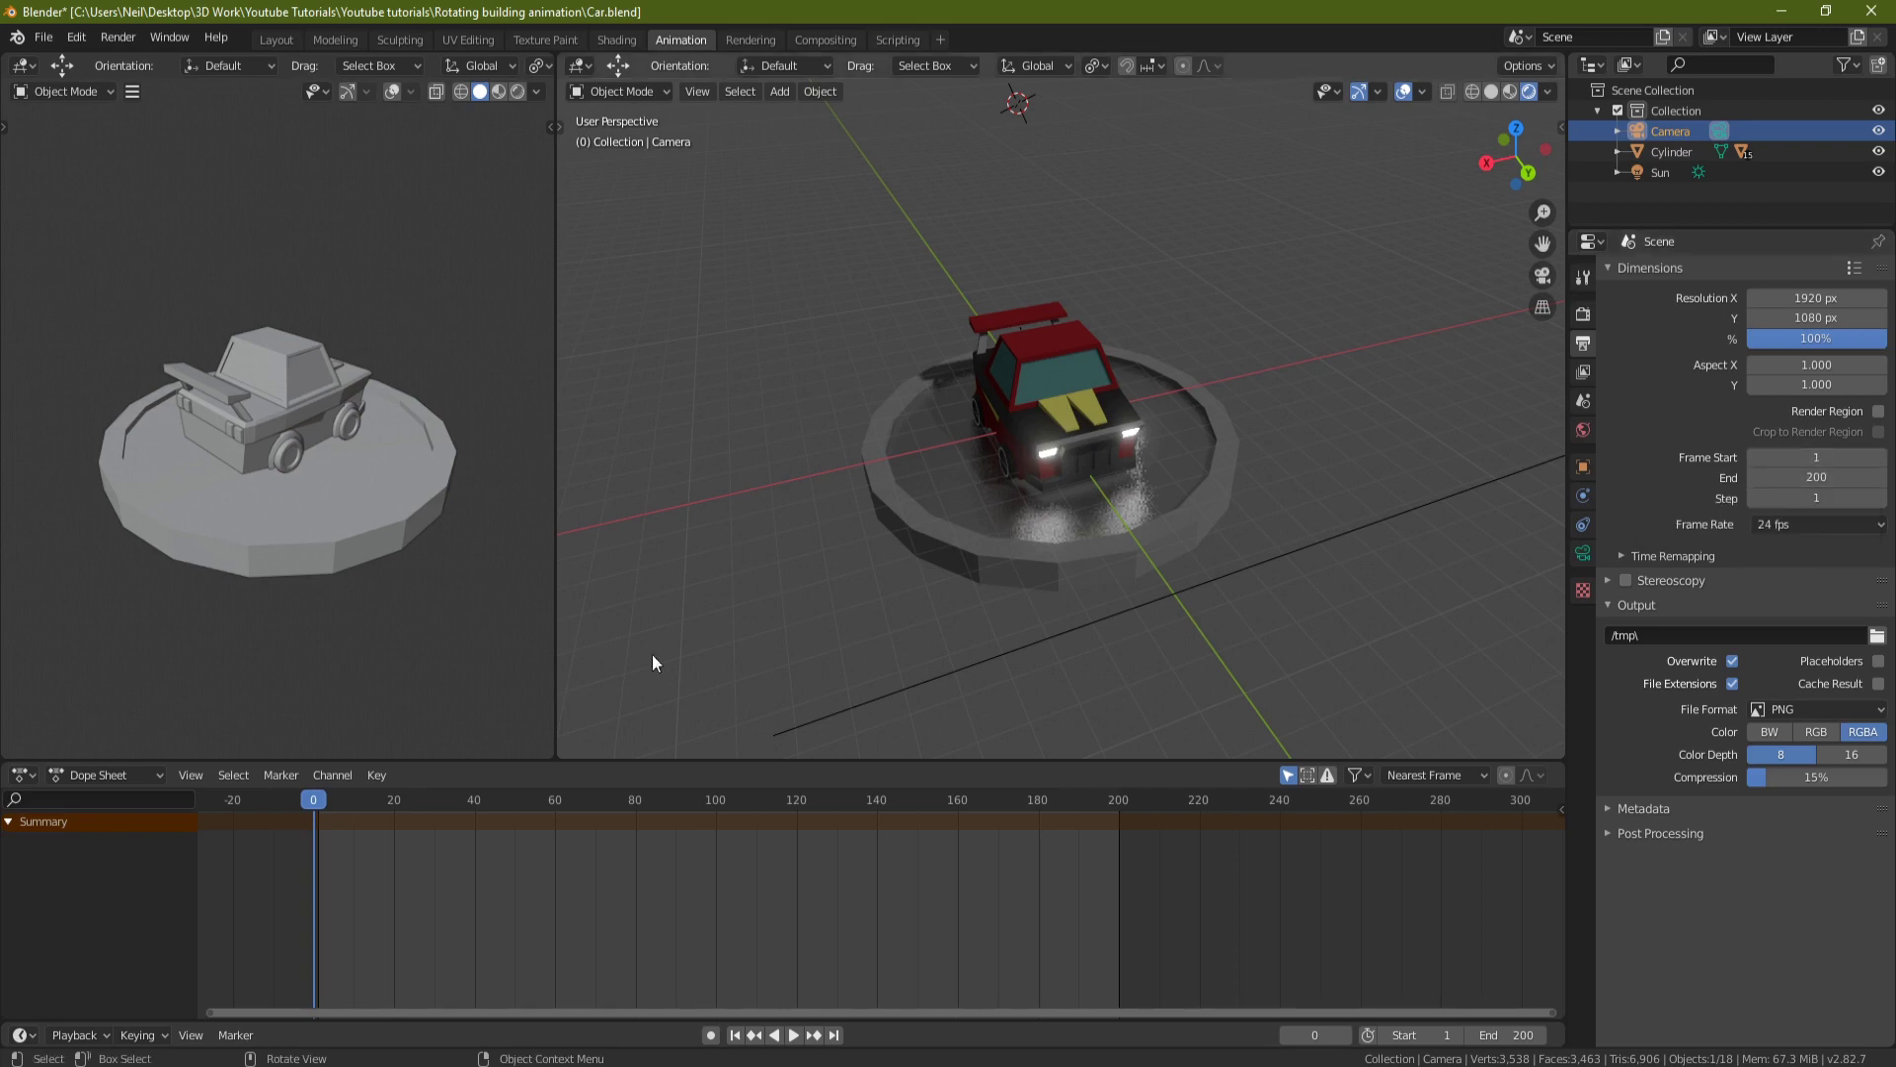
drag(324, 800, 1059, 800)
key(space)
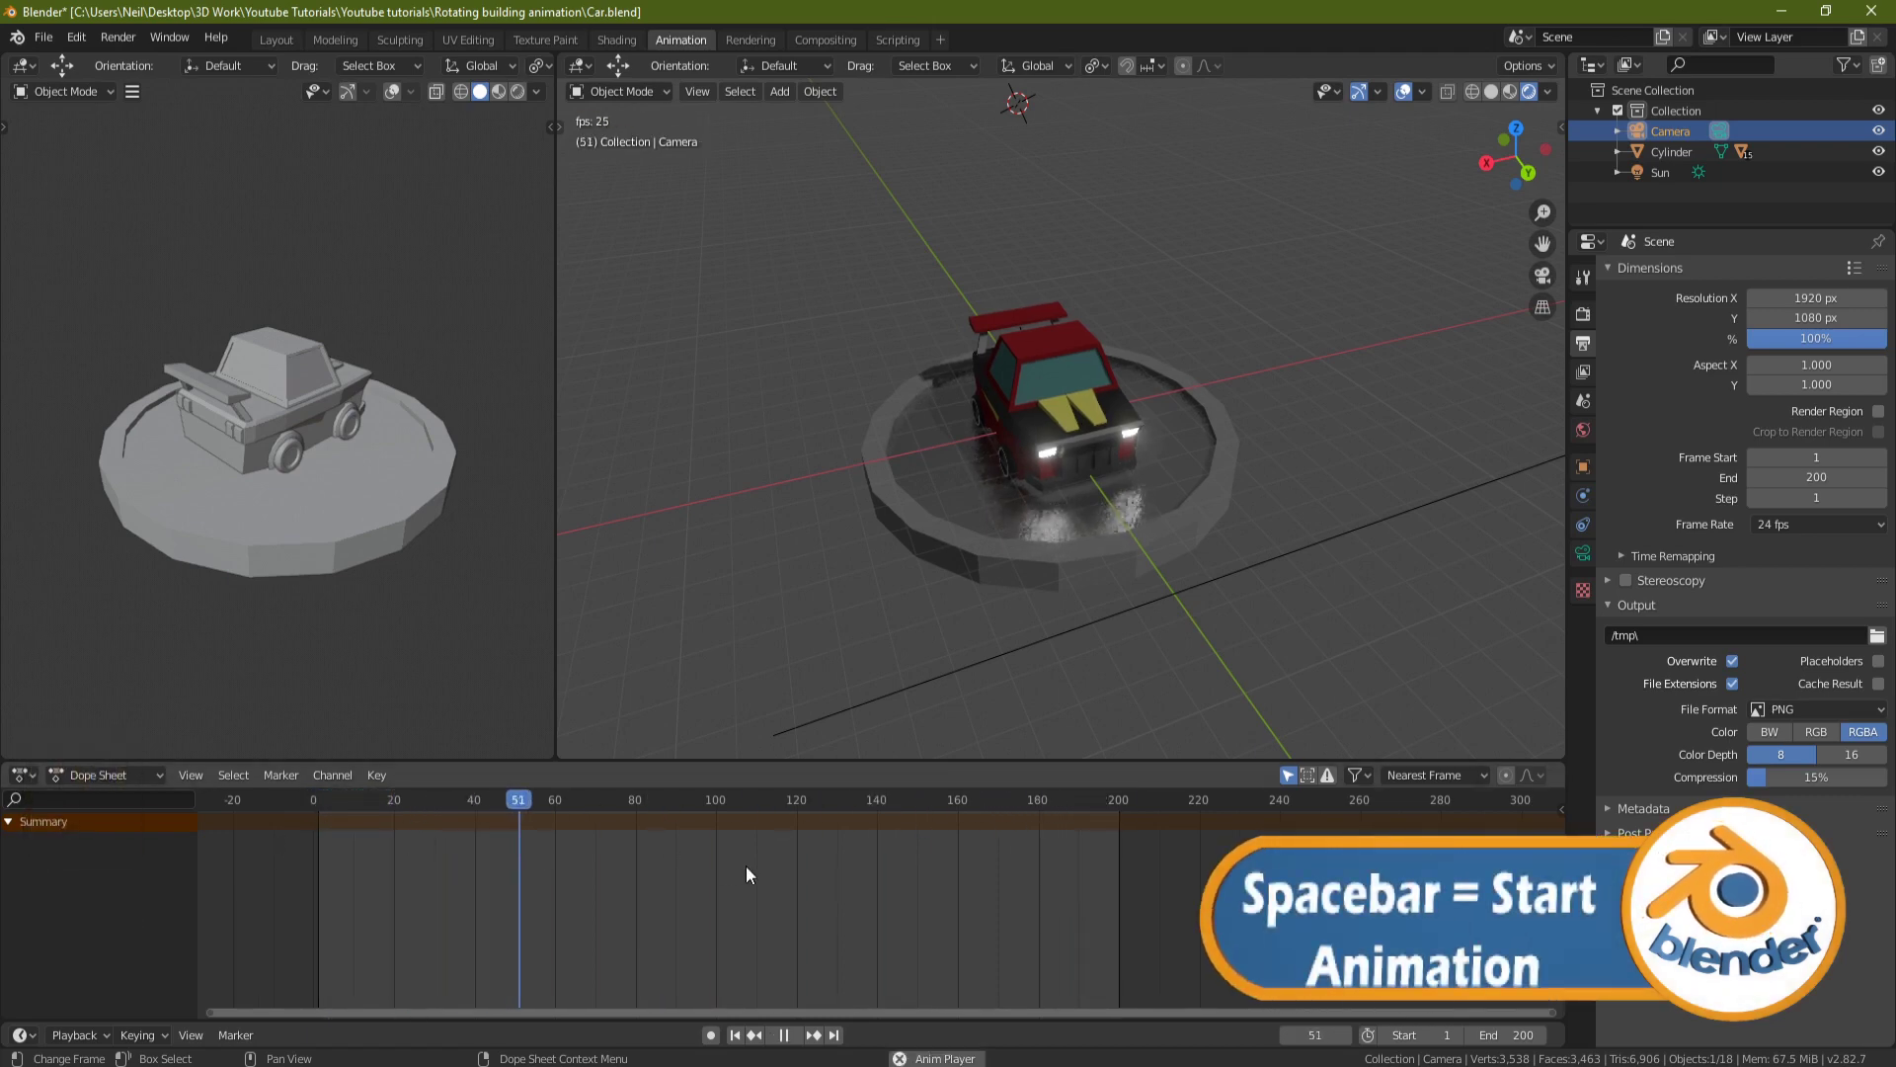
key(space)
drag(571, 802, 309, 812)
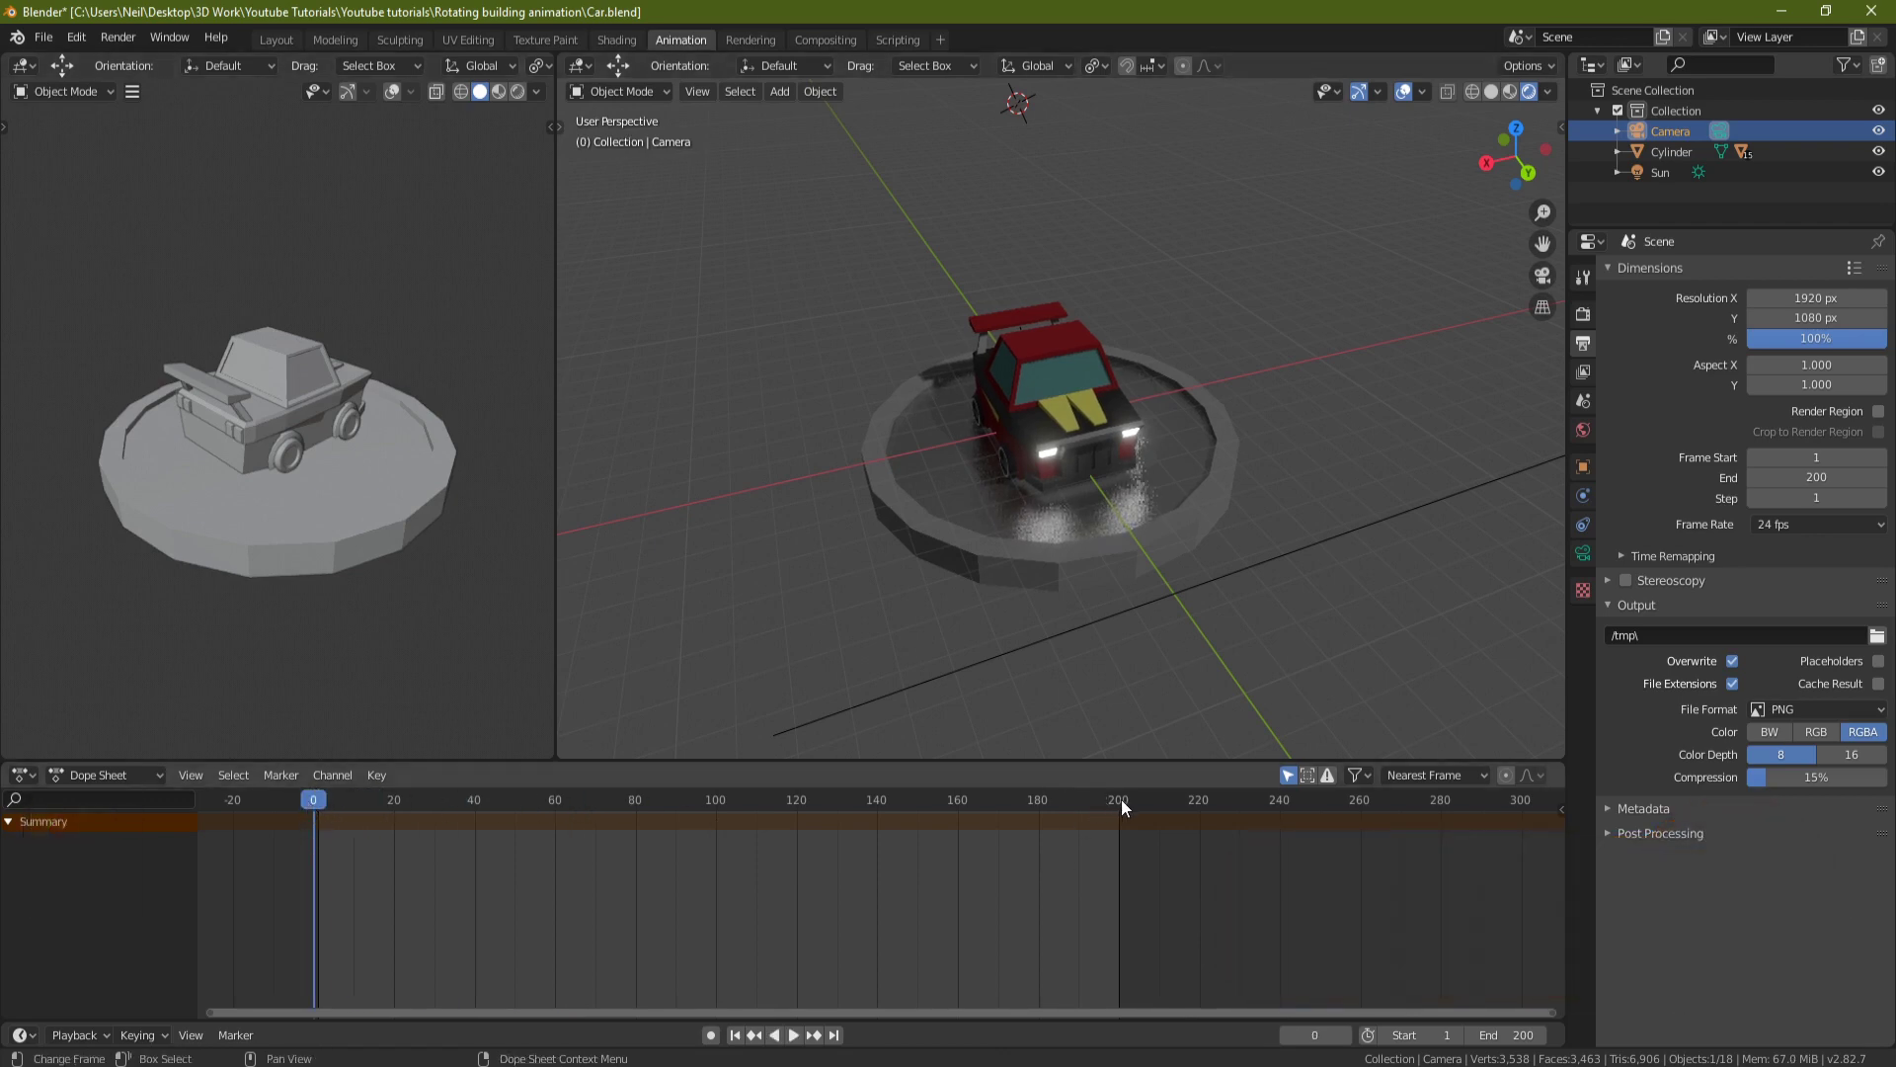
Select the platform and all car parts without the camera, and insert a Location keyframe for them at frame 200.
middle_drag(1124, 649, 1051, 614)
key(b)
drag(871, 219, 1282, 618)
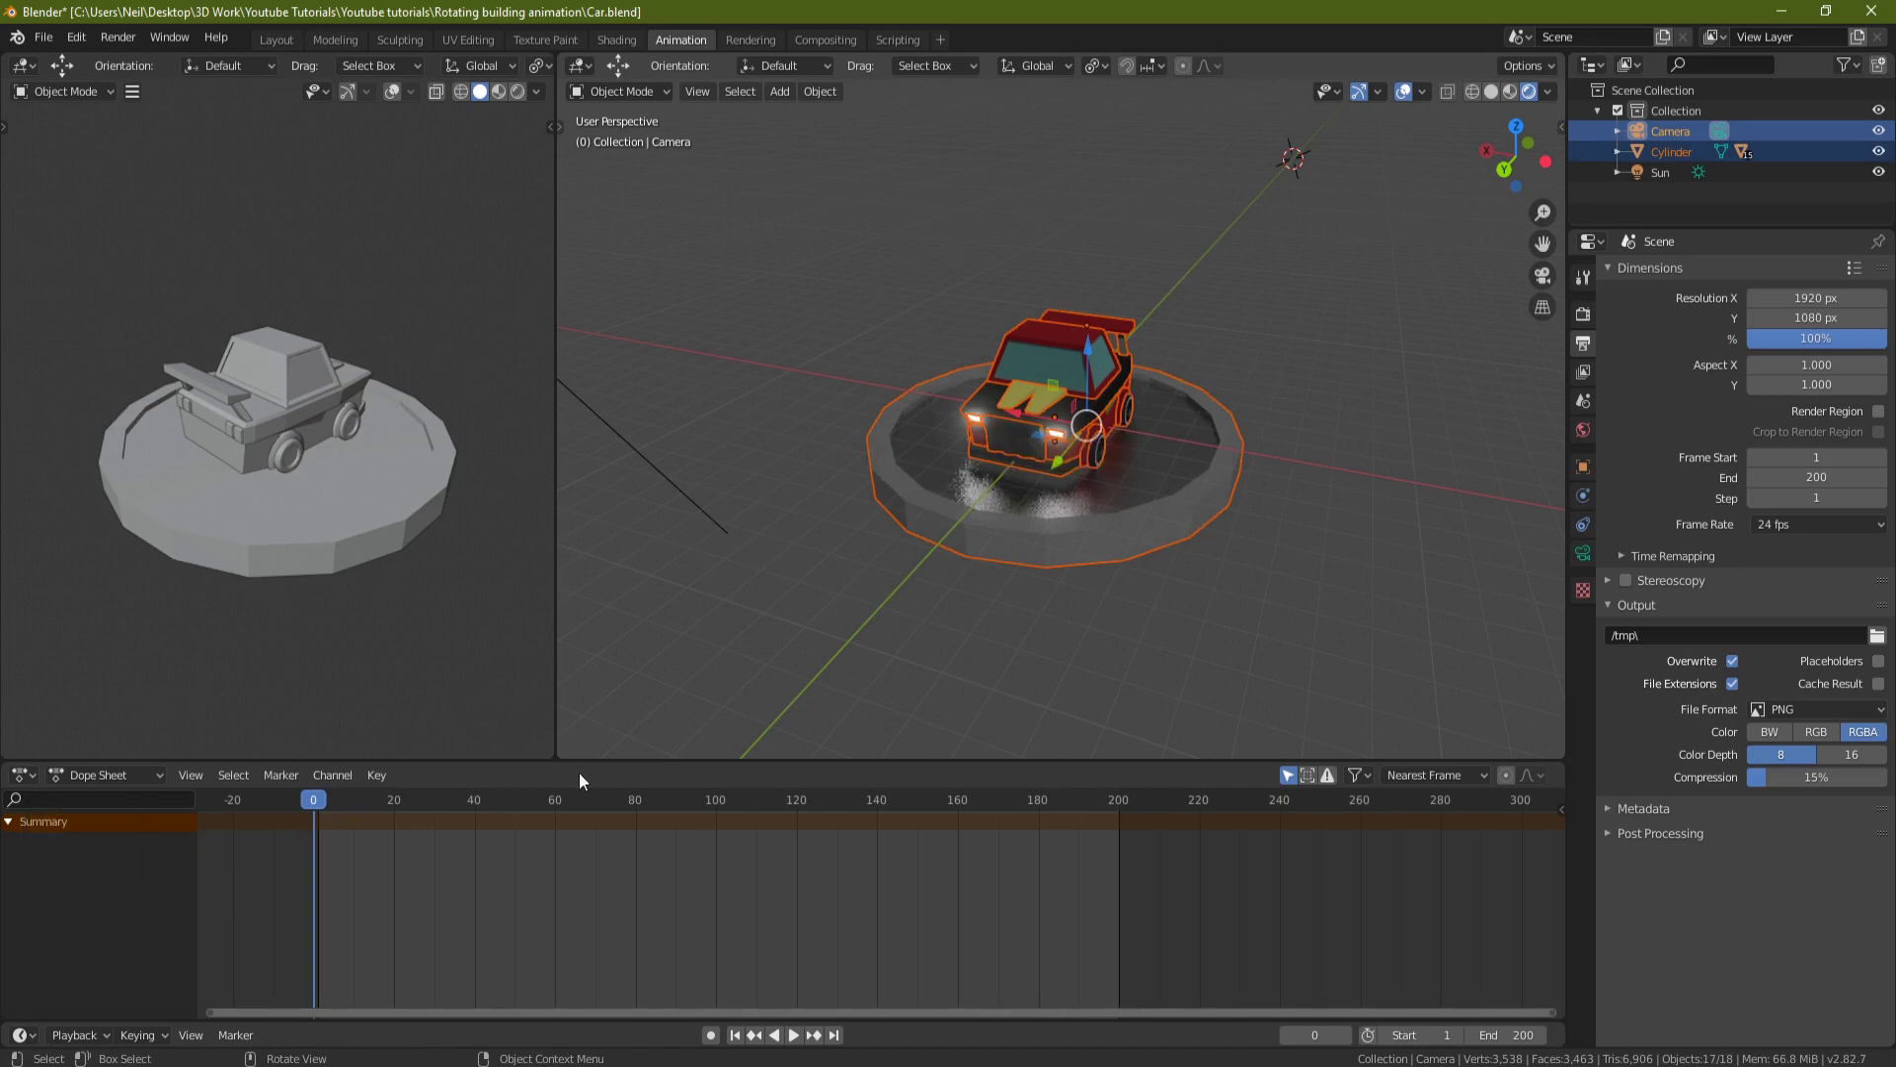
drag(315, 802, 1120, 802)
scroll(1104, 477, down, 5)
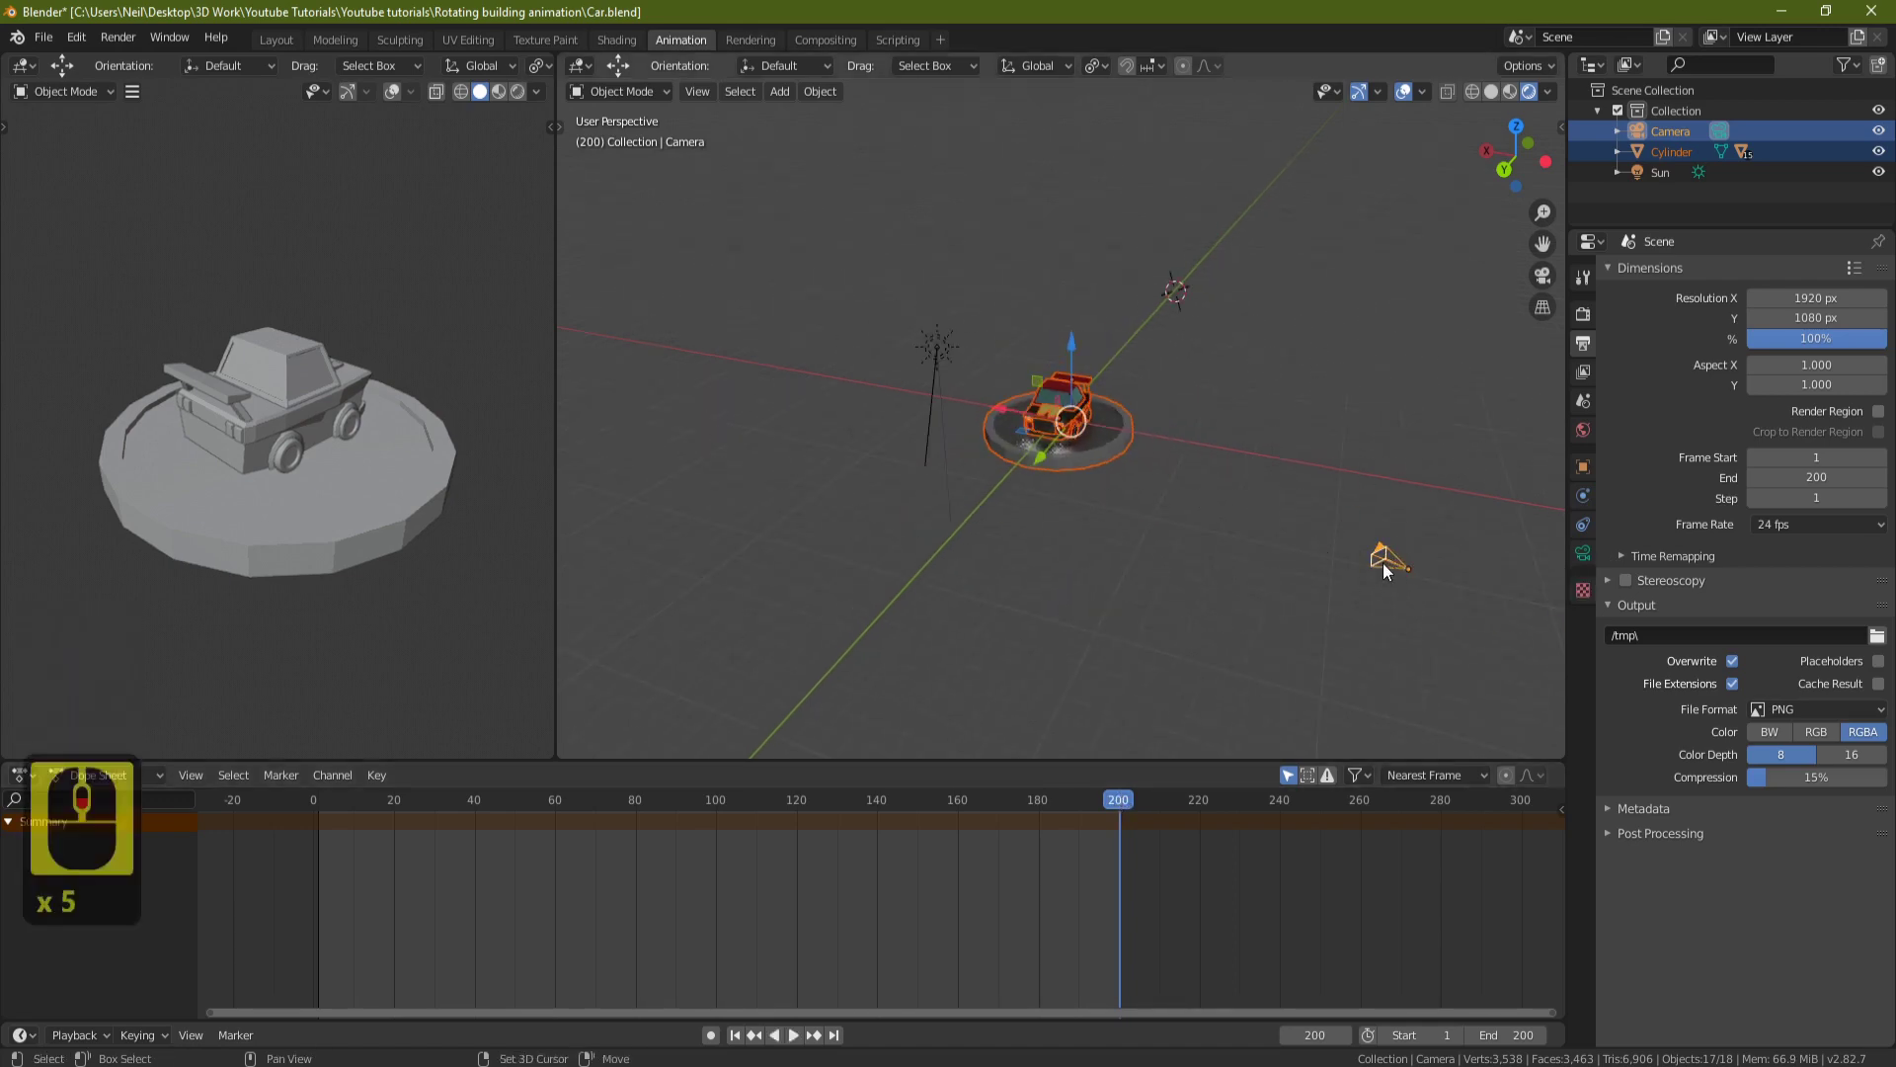
shift+click(1383, 561)
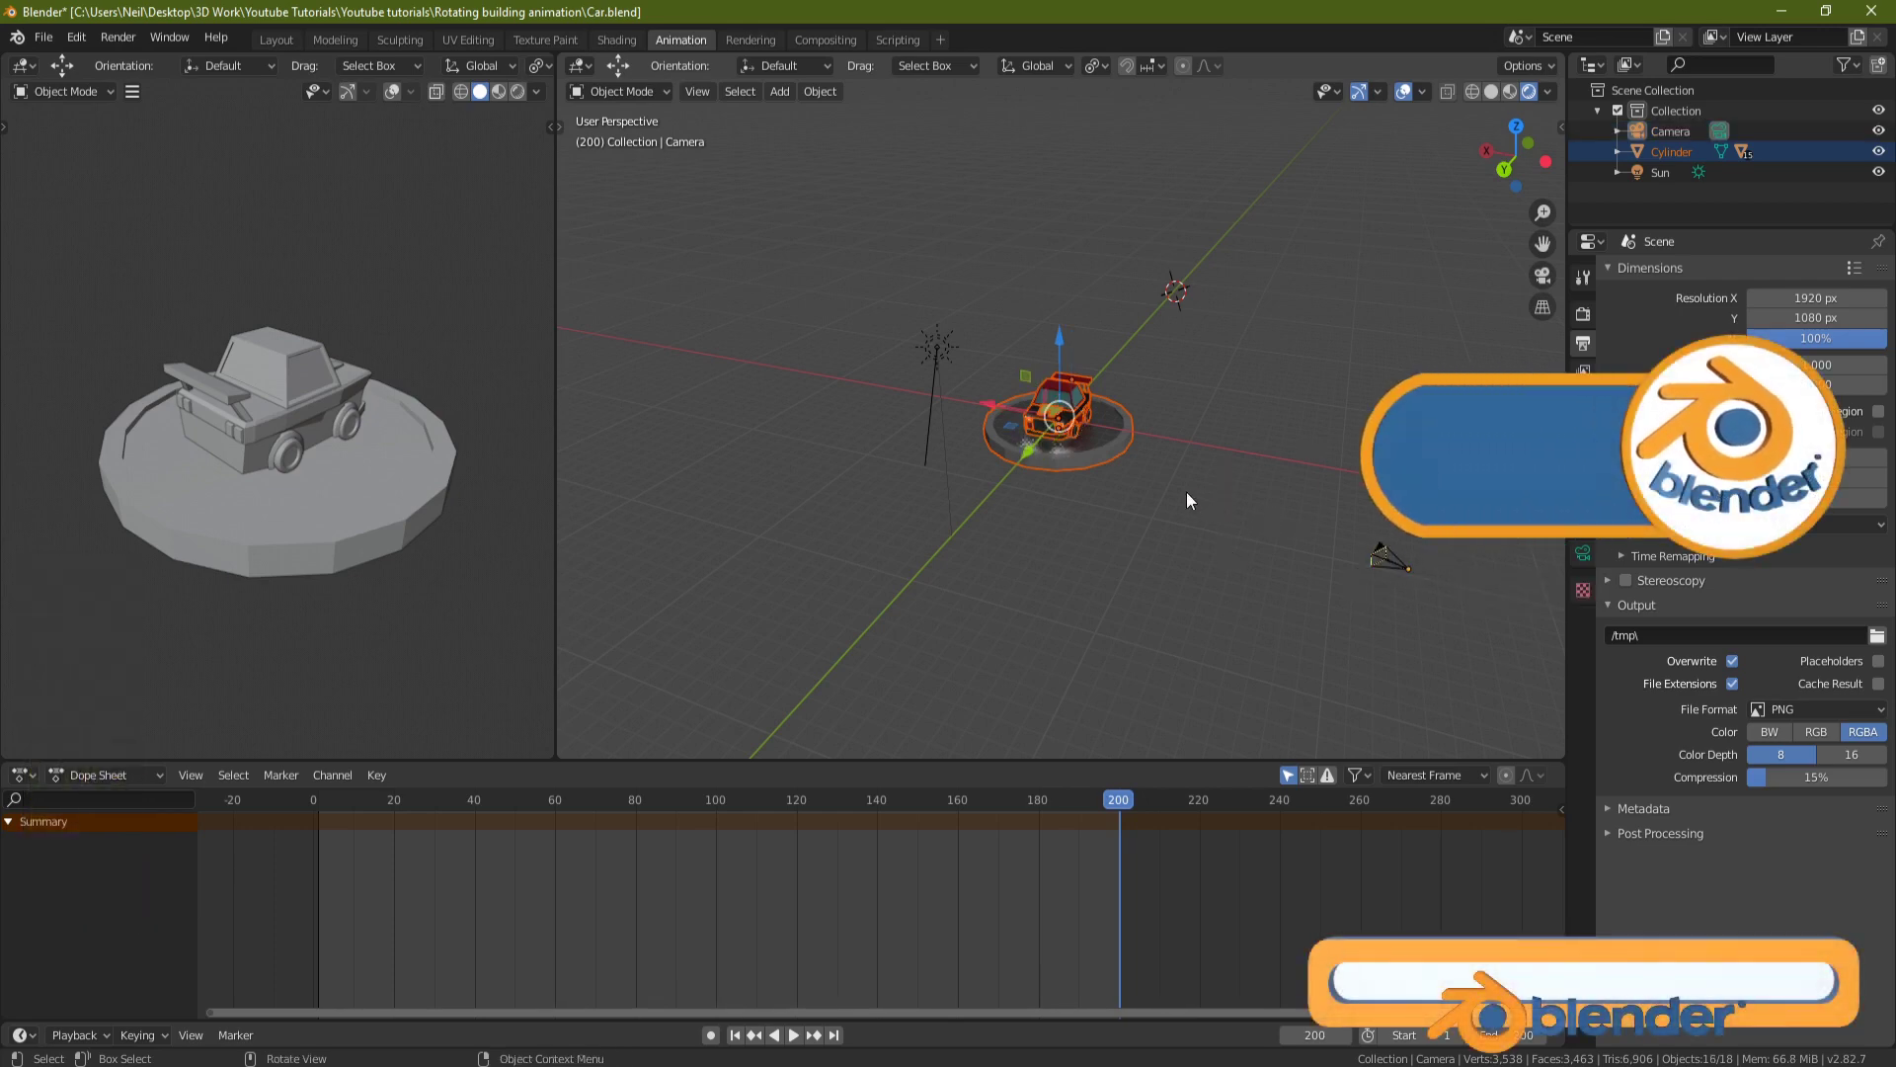
key(i)
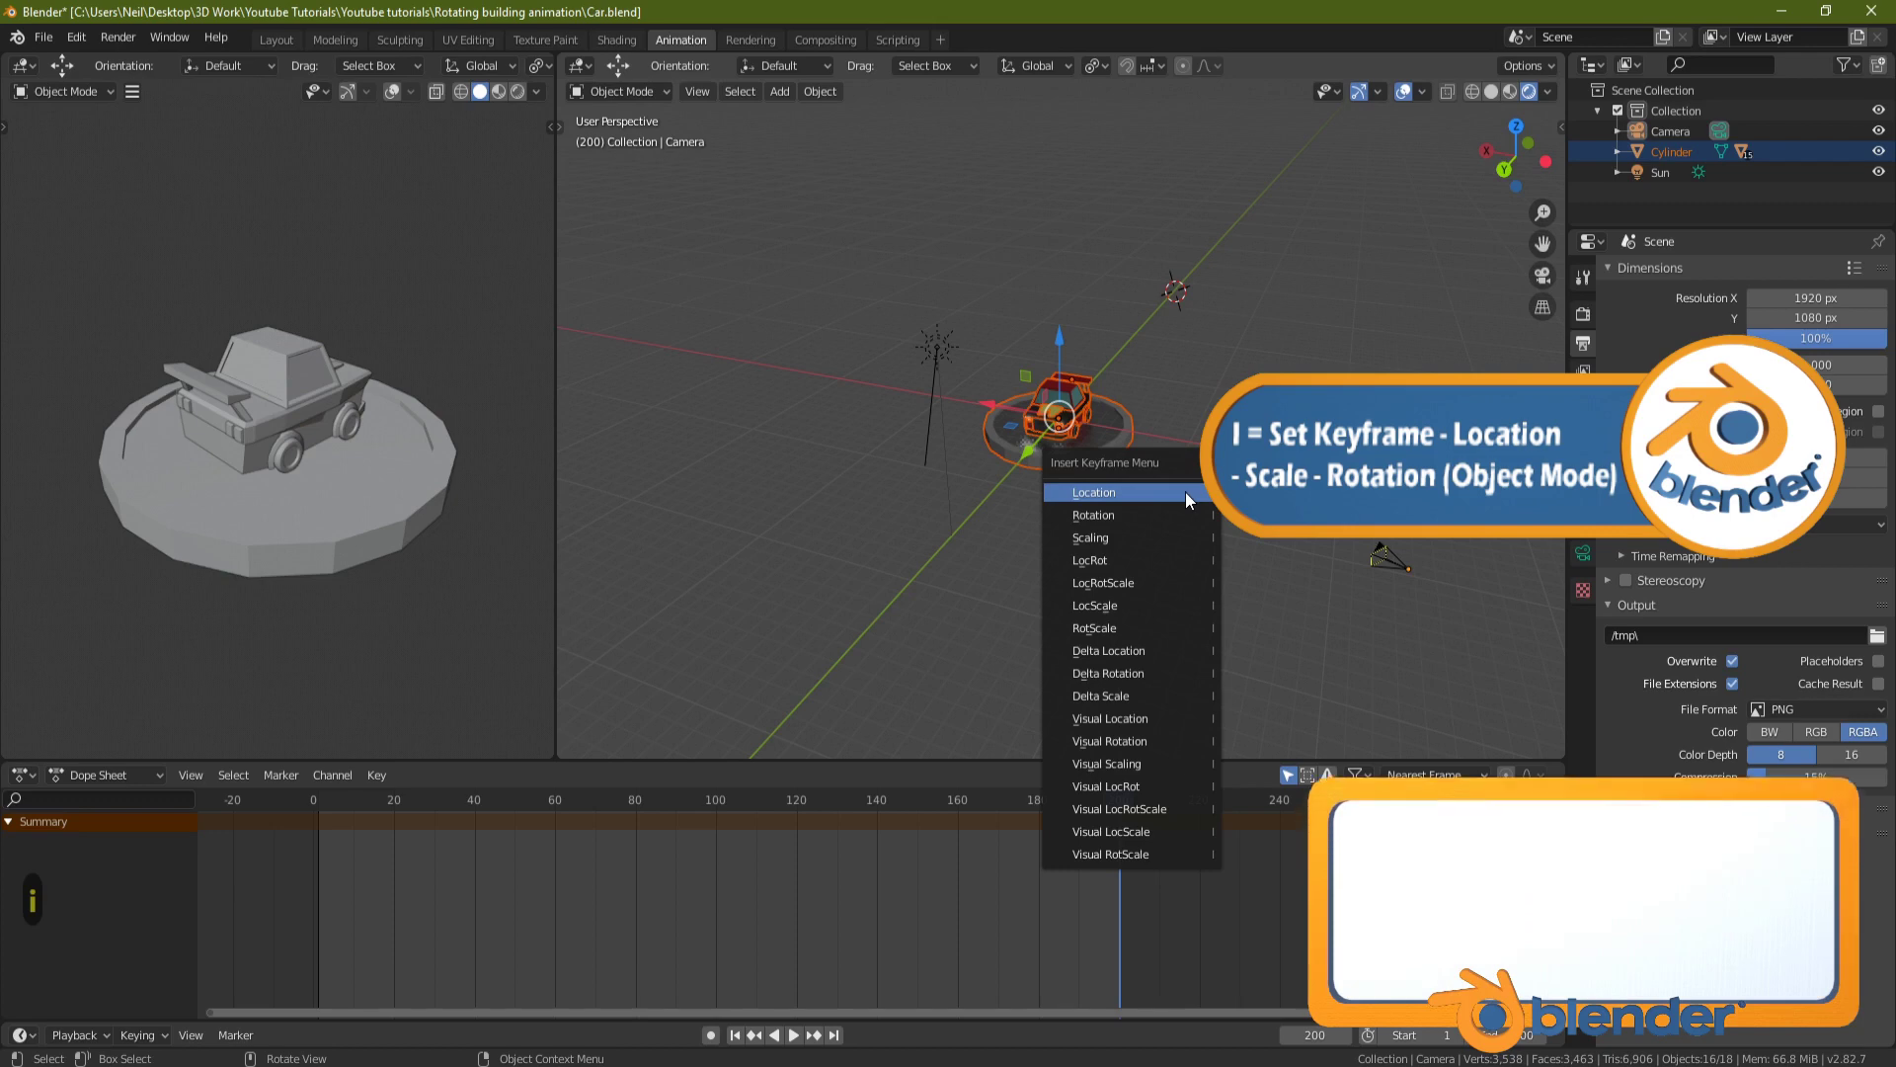
click(1127, 491)
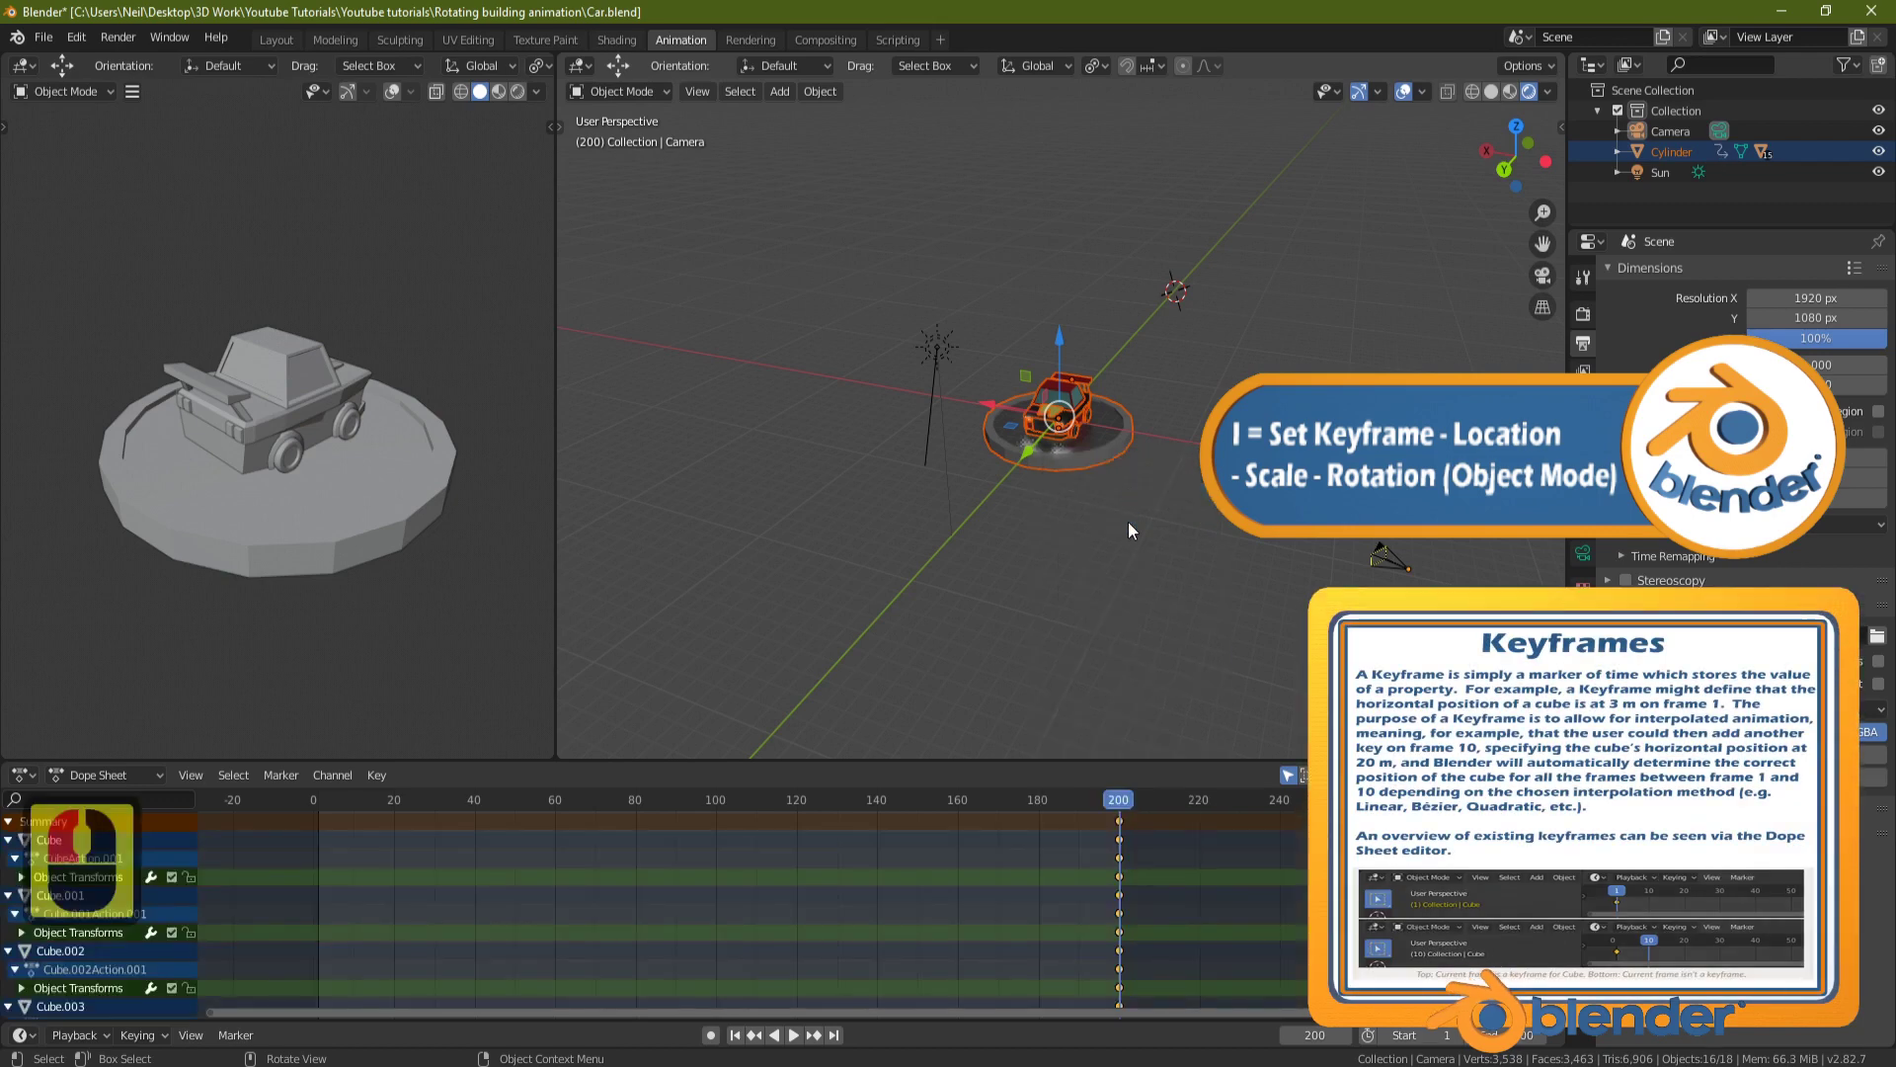
Move the rear spoiler about 24 m up and away from the car at frame 80 and insert a keyframe for it.
scroll(1132, 518, up, 6)
middle_drag(1132, 518, 1134, 537)
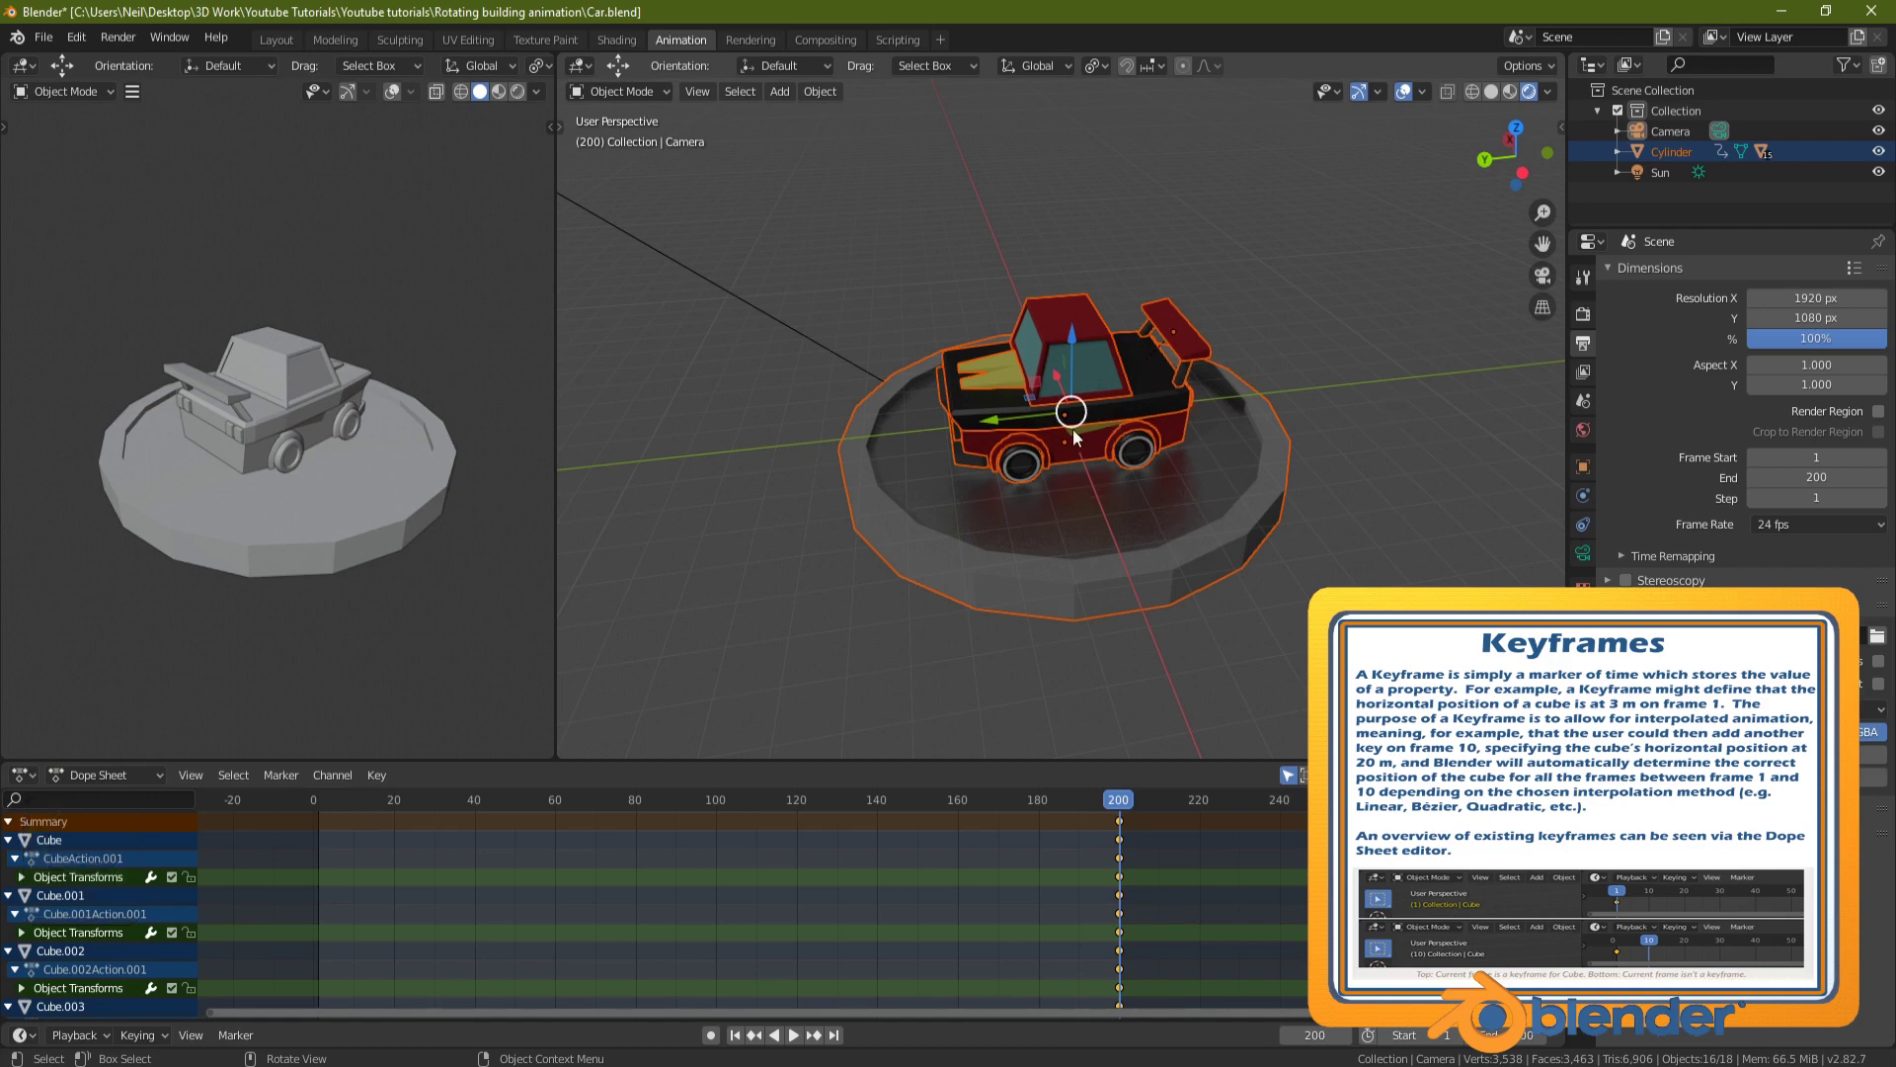
scroll(1079, 449, down, 5)
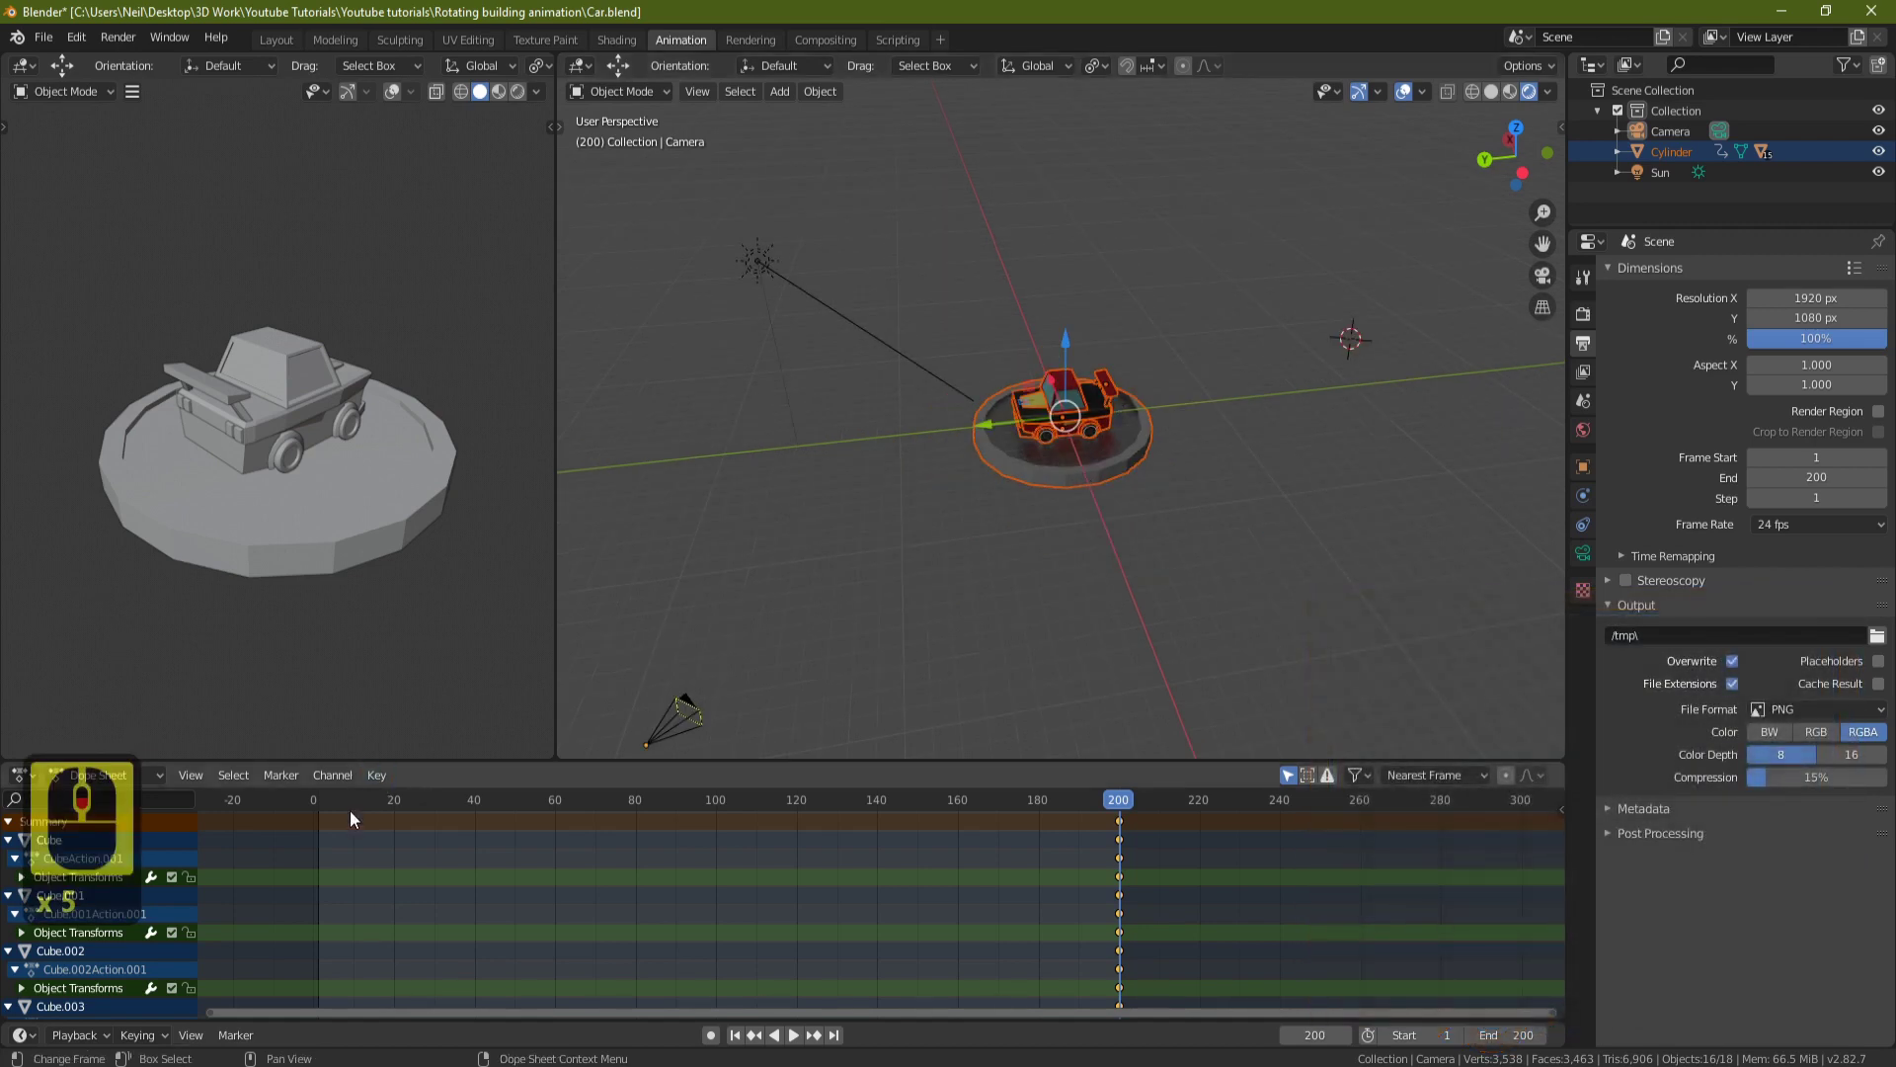
click(635, 800)
click(1113, 391)
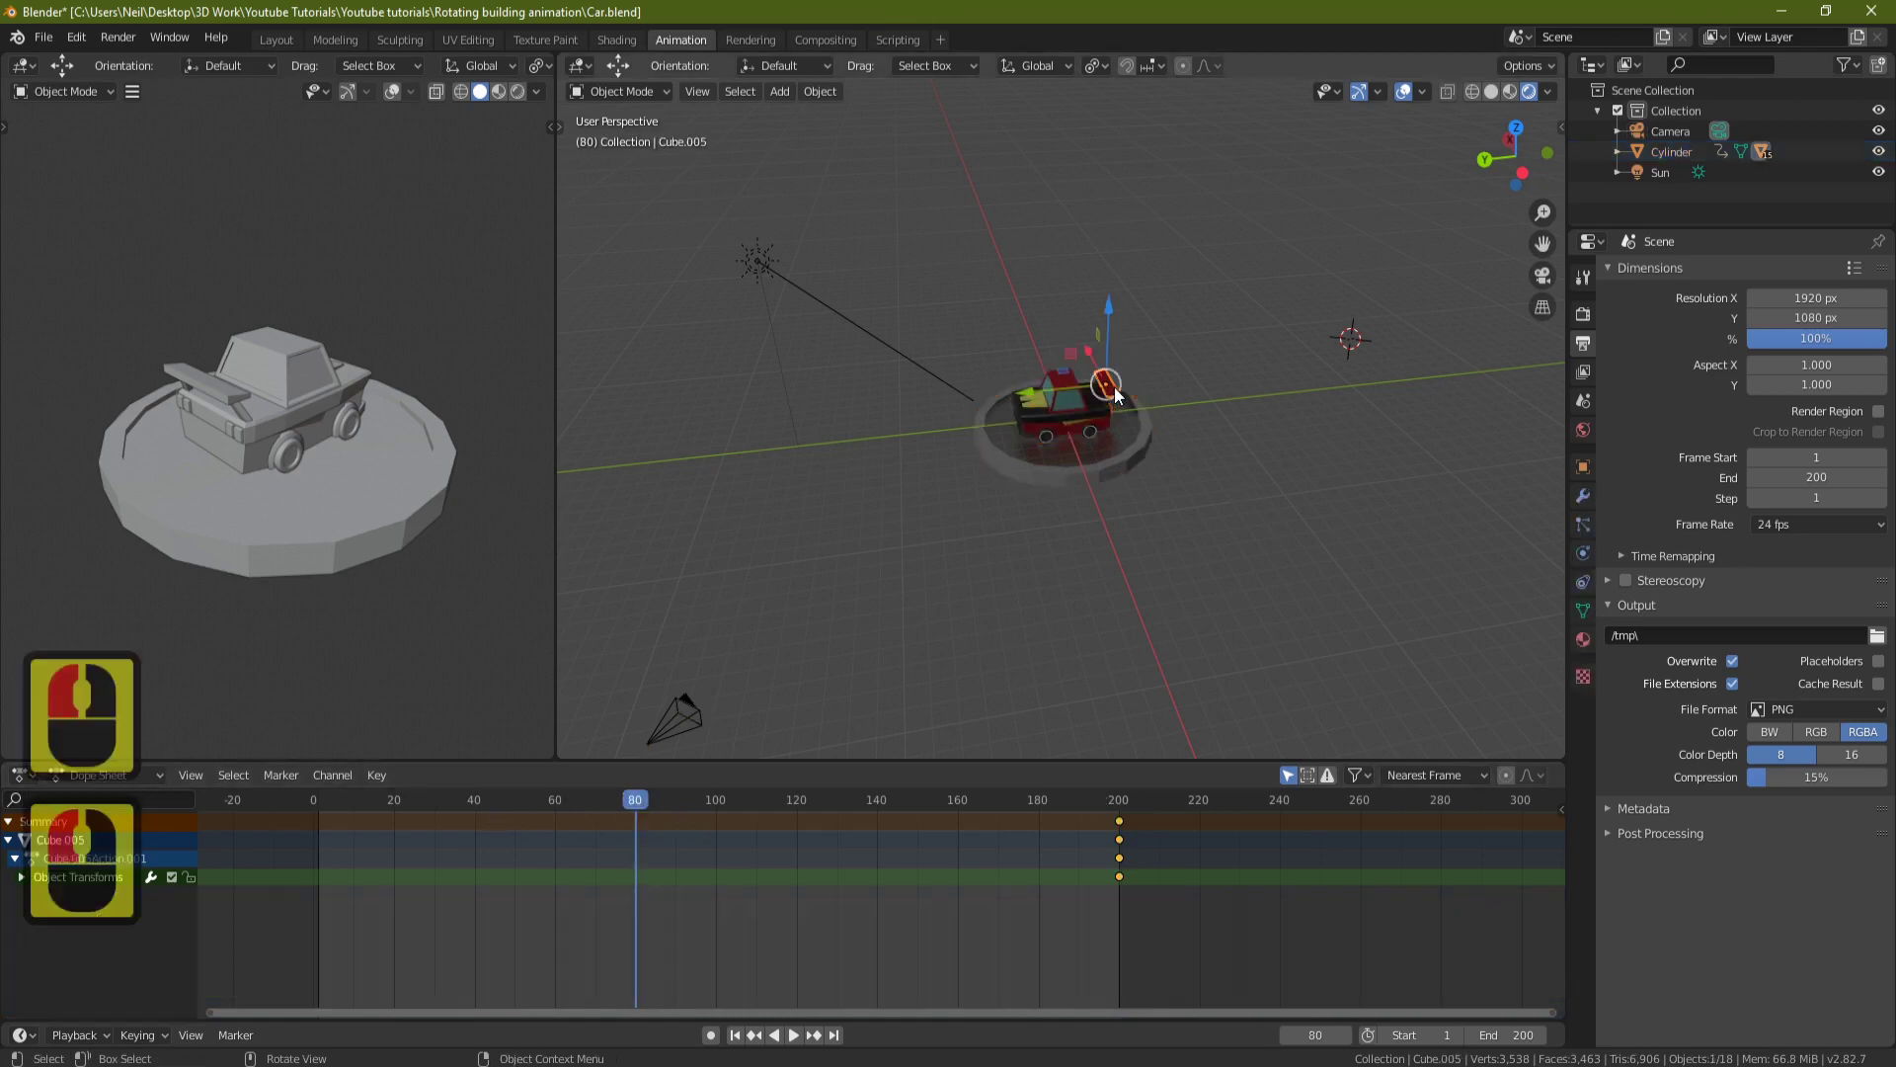
key(g)
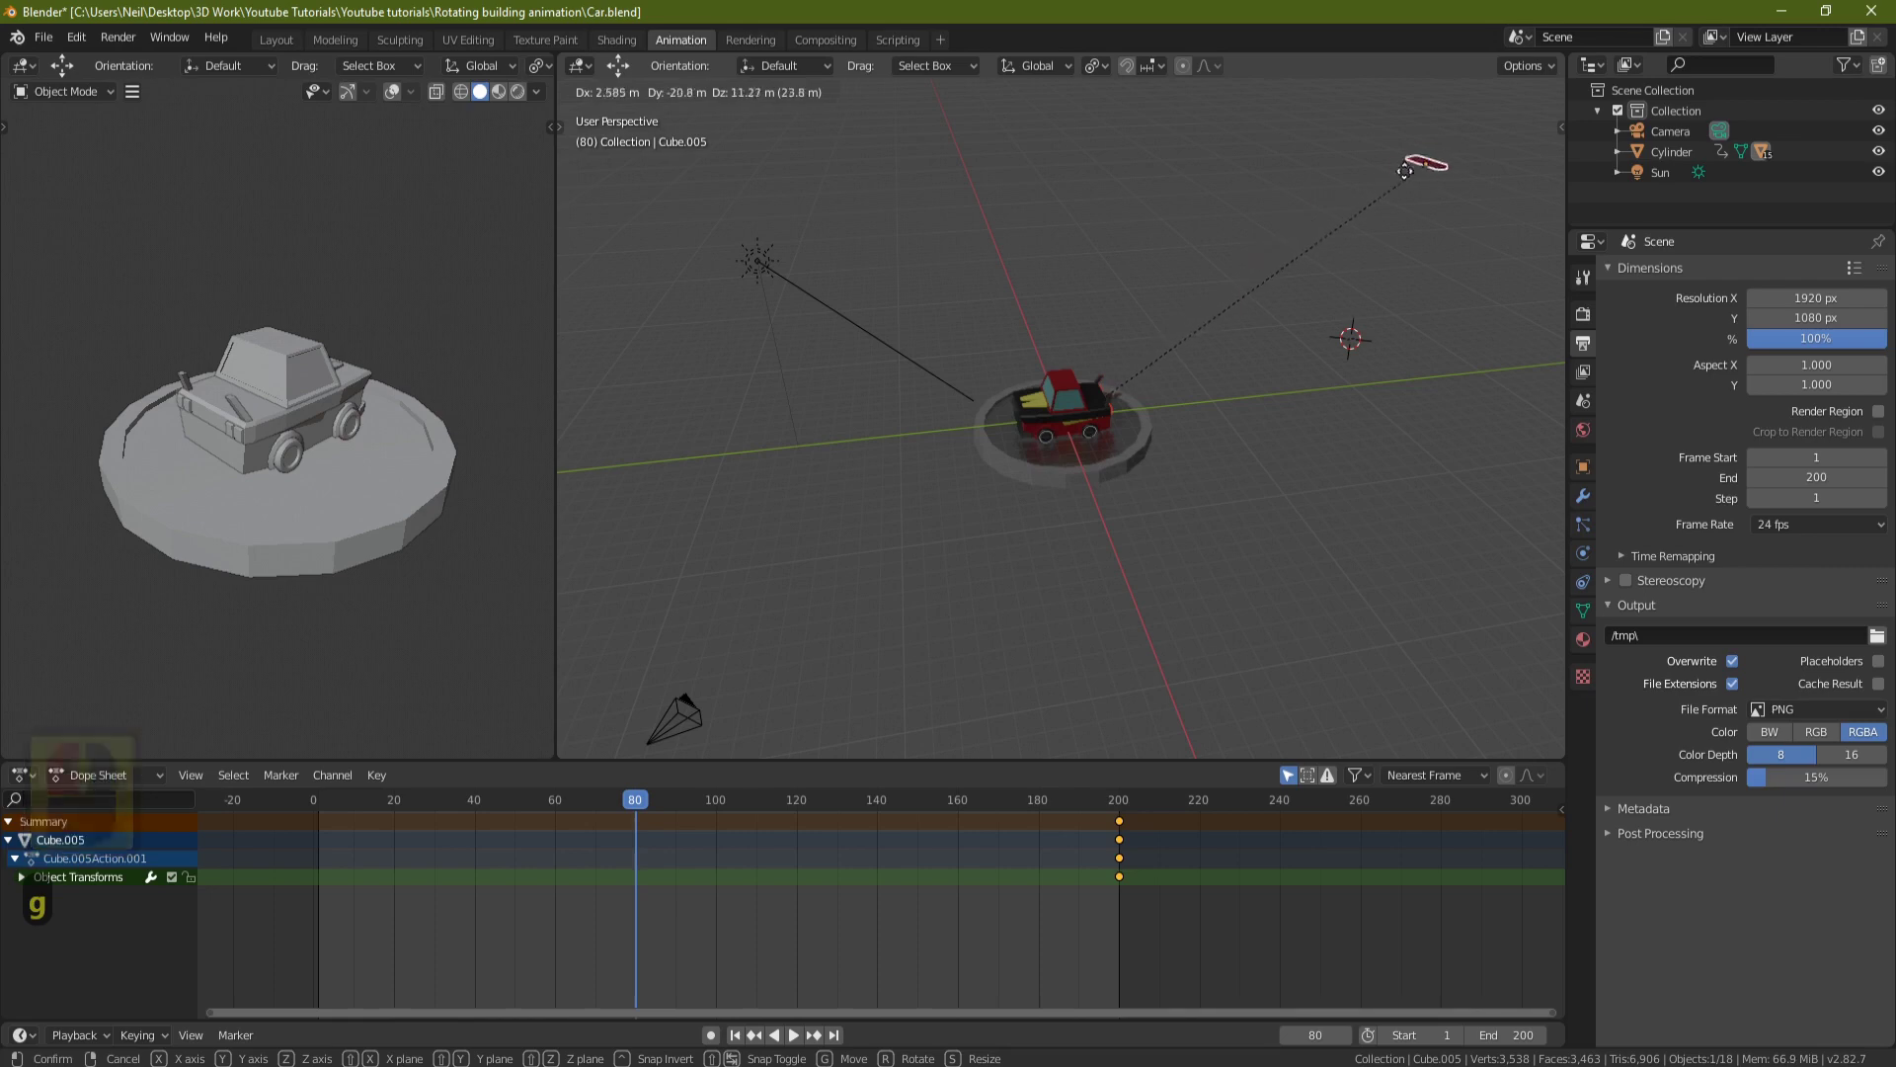
click(1414, 166)
shift+middle_drag(1219, 354, 1110, 411)
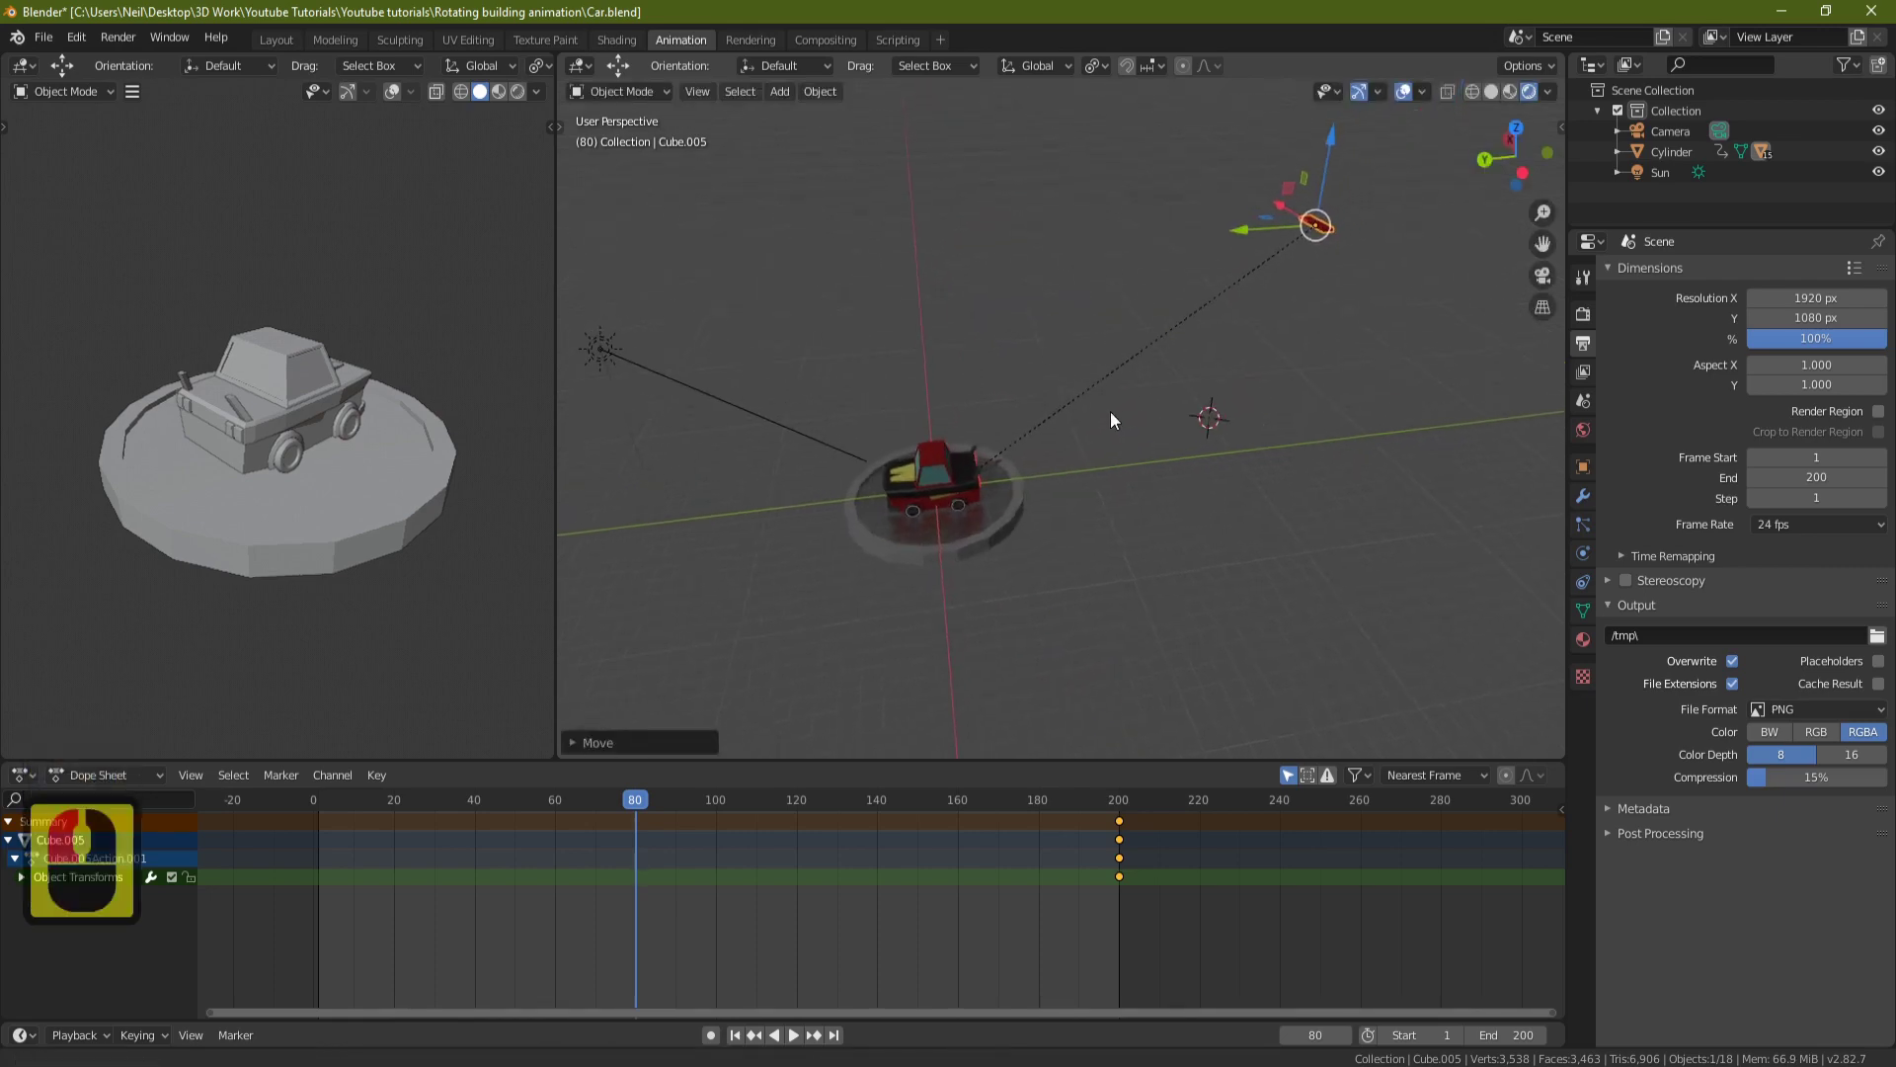
key(i)
click(1284, 320)
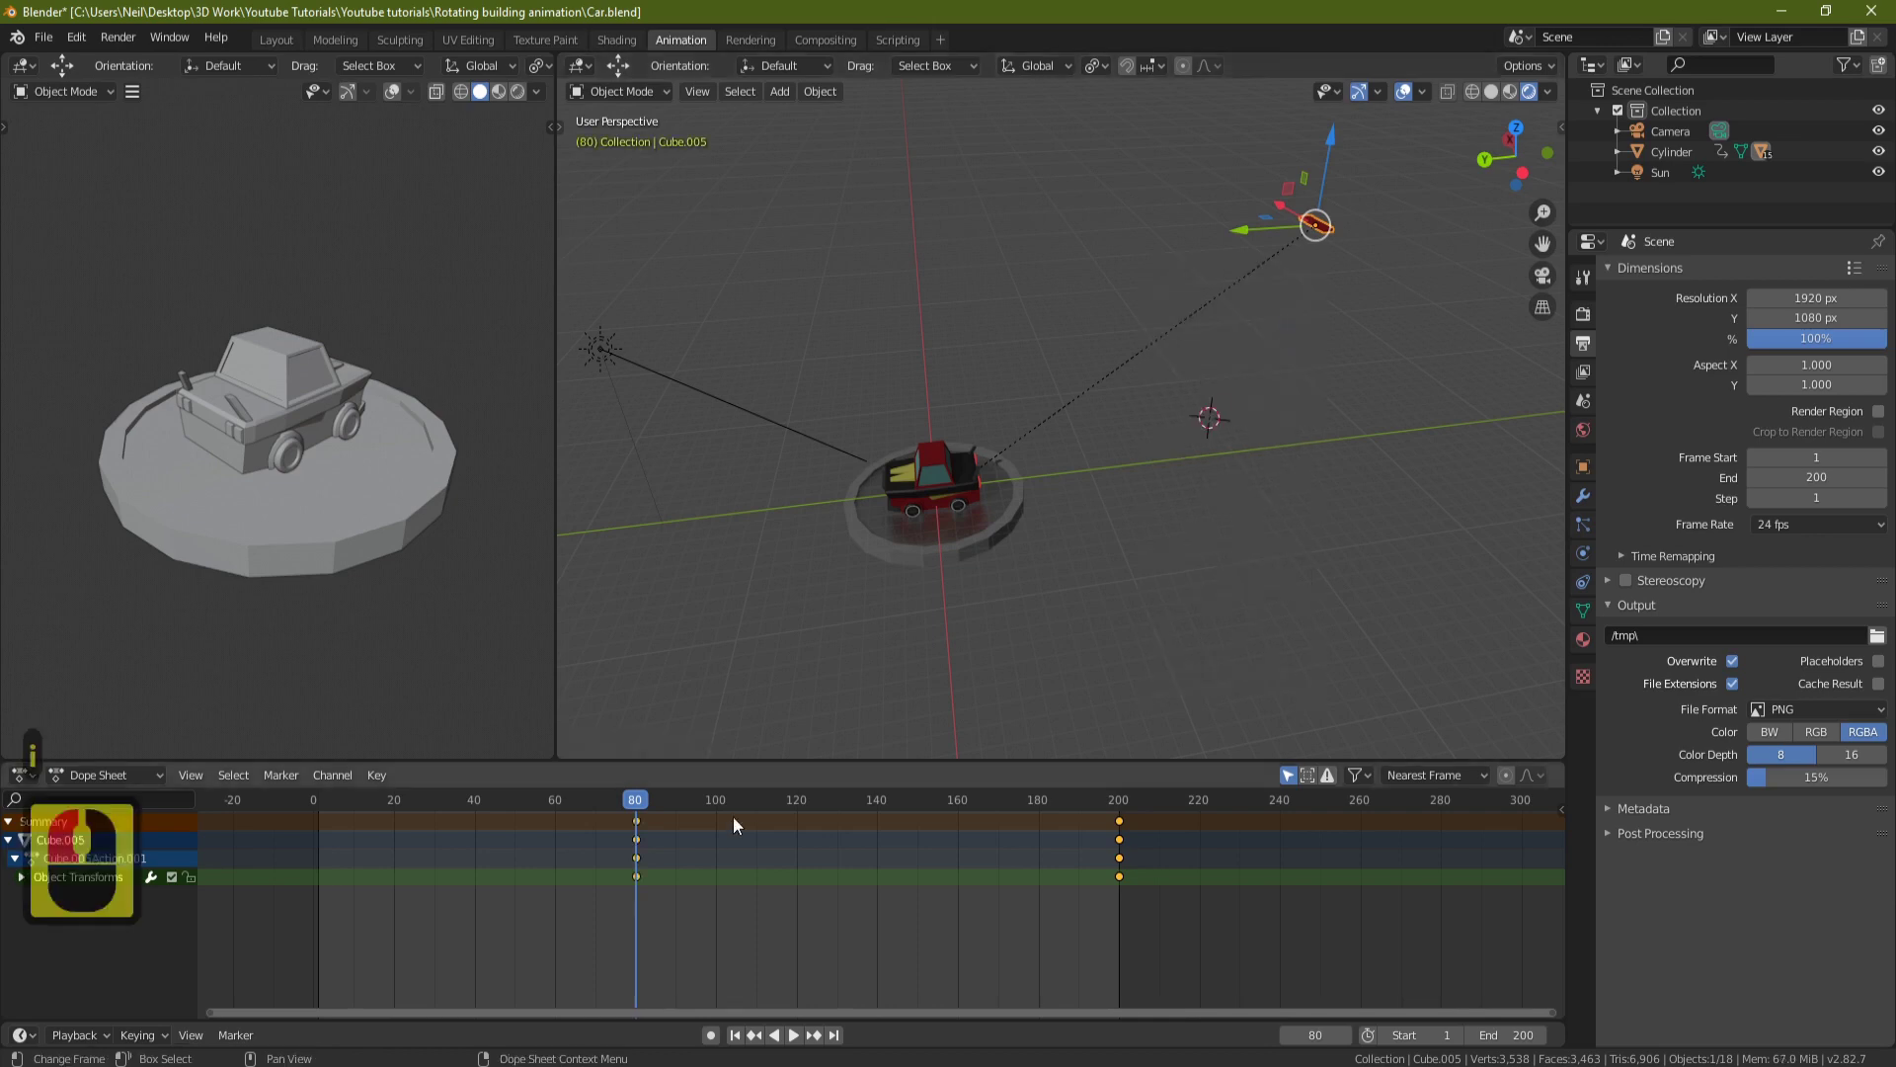
Play the spoiler animation from frame 0 through to frame 200 and stop the playback.
drag(636, 802, 313, 802)
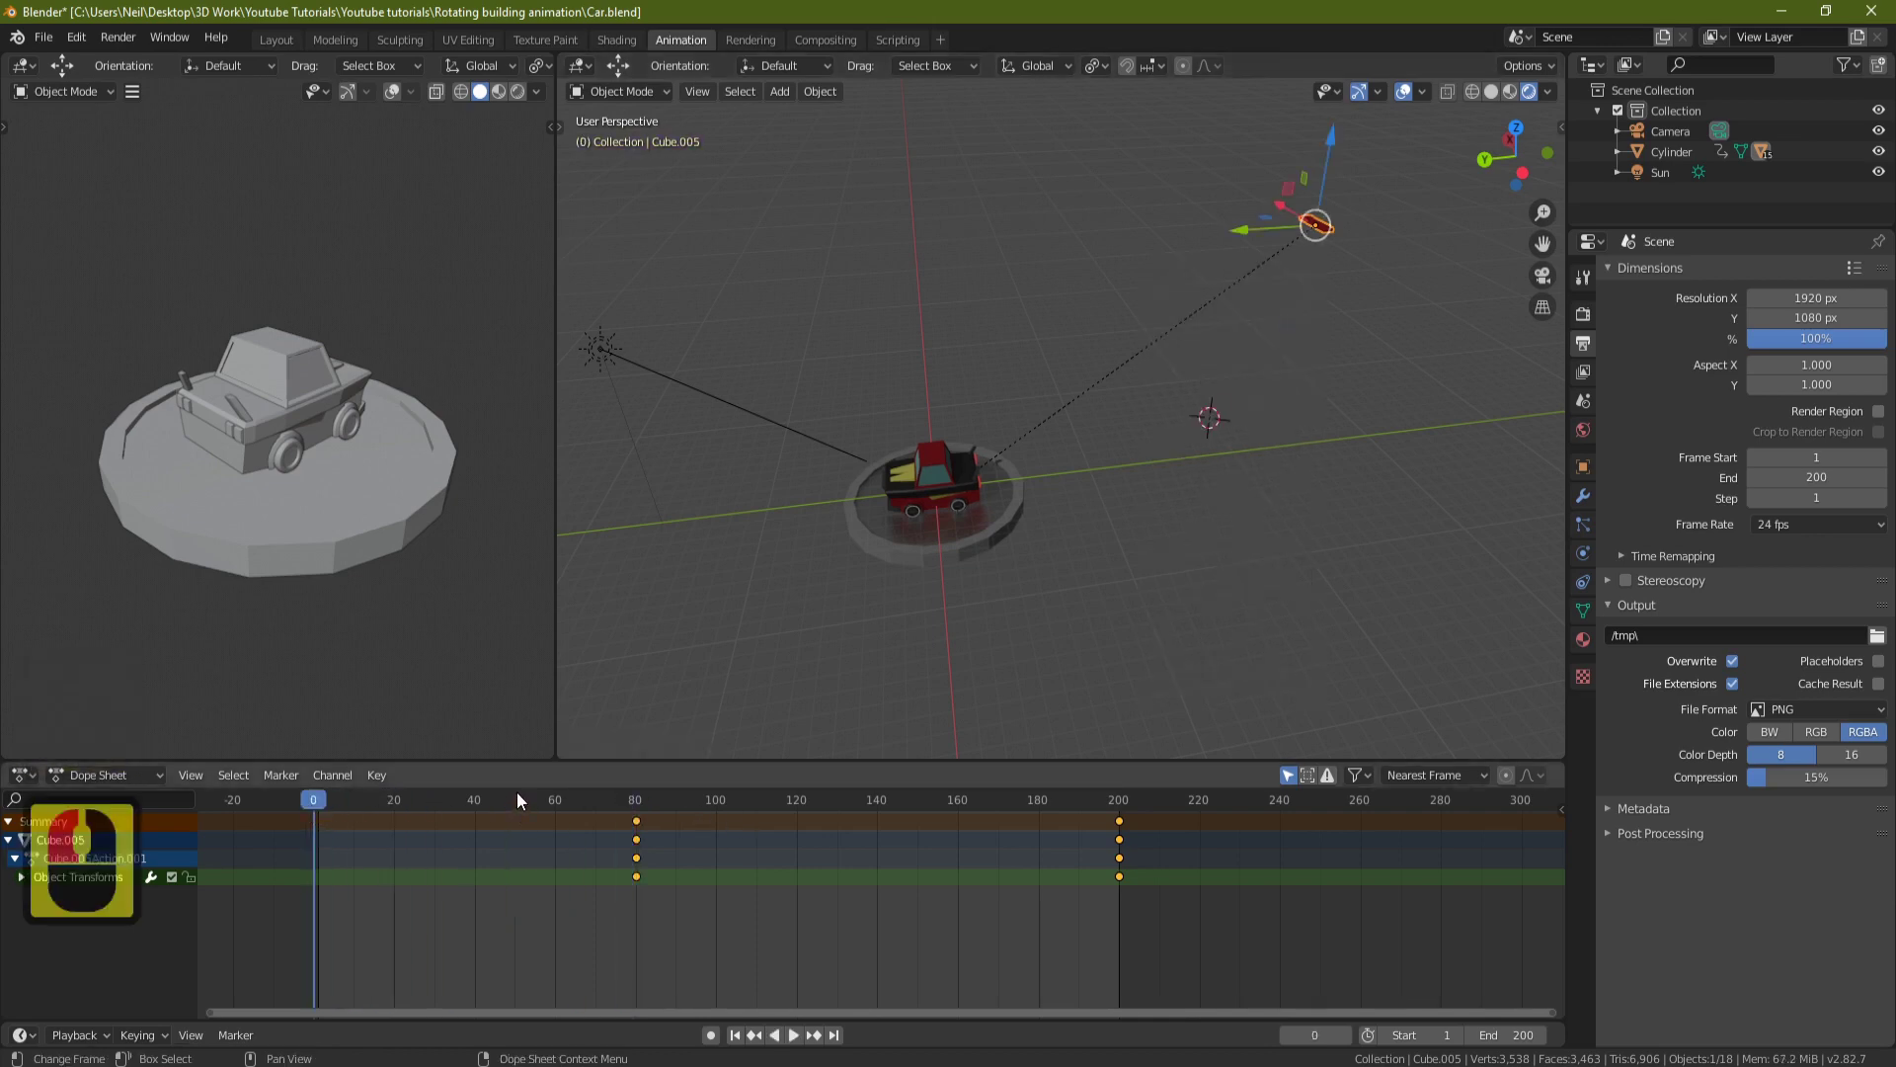
key(space)
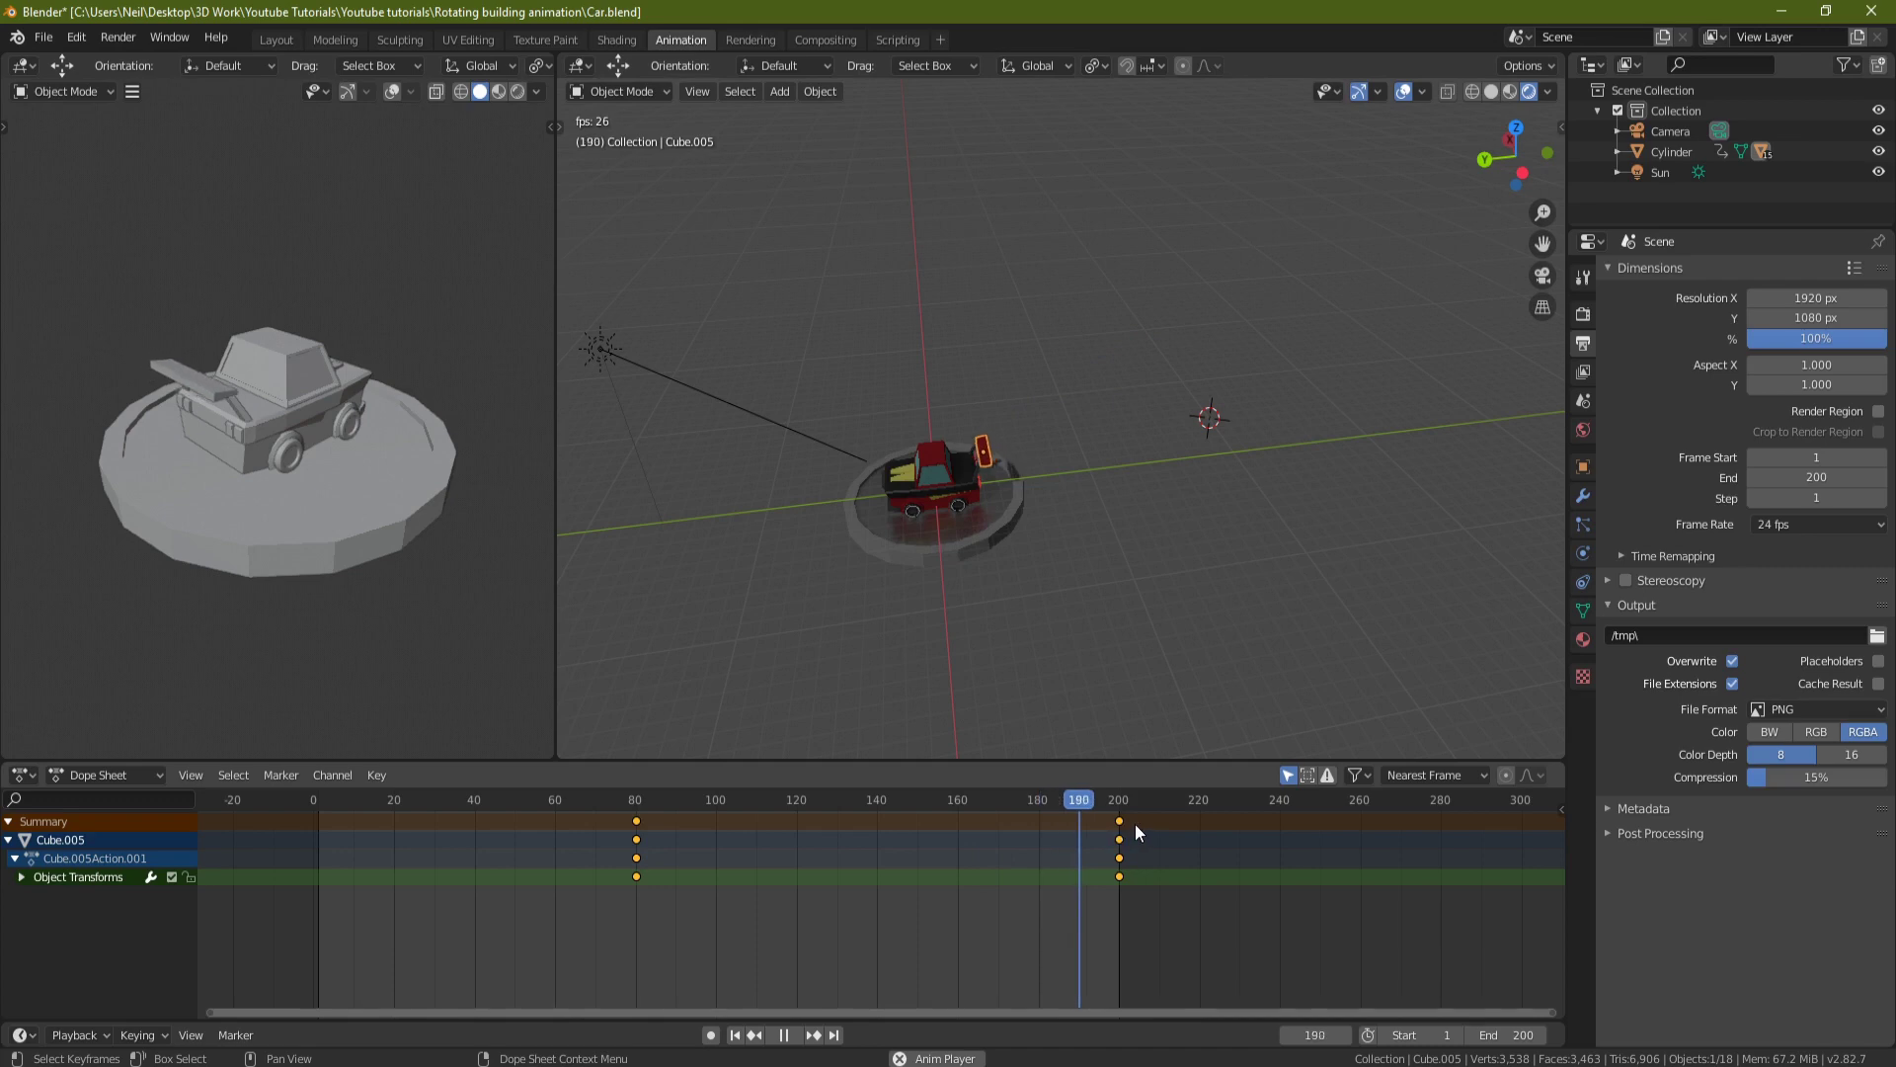
key(space)
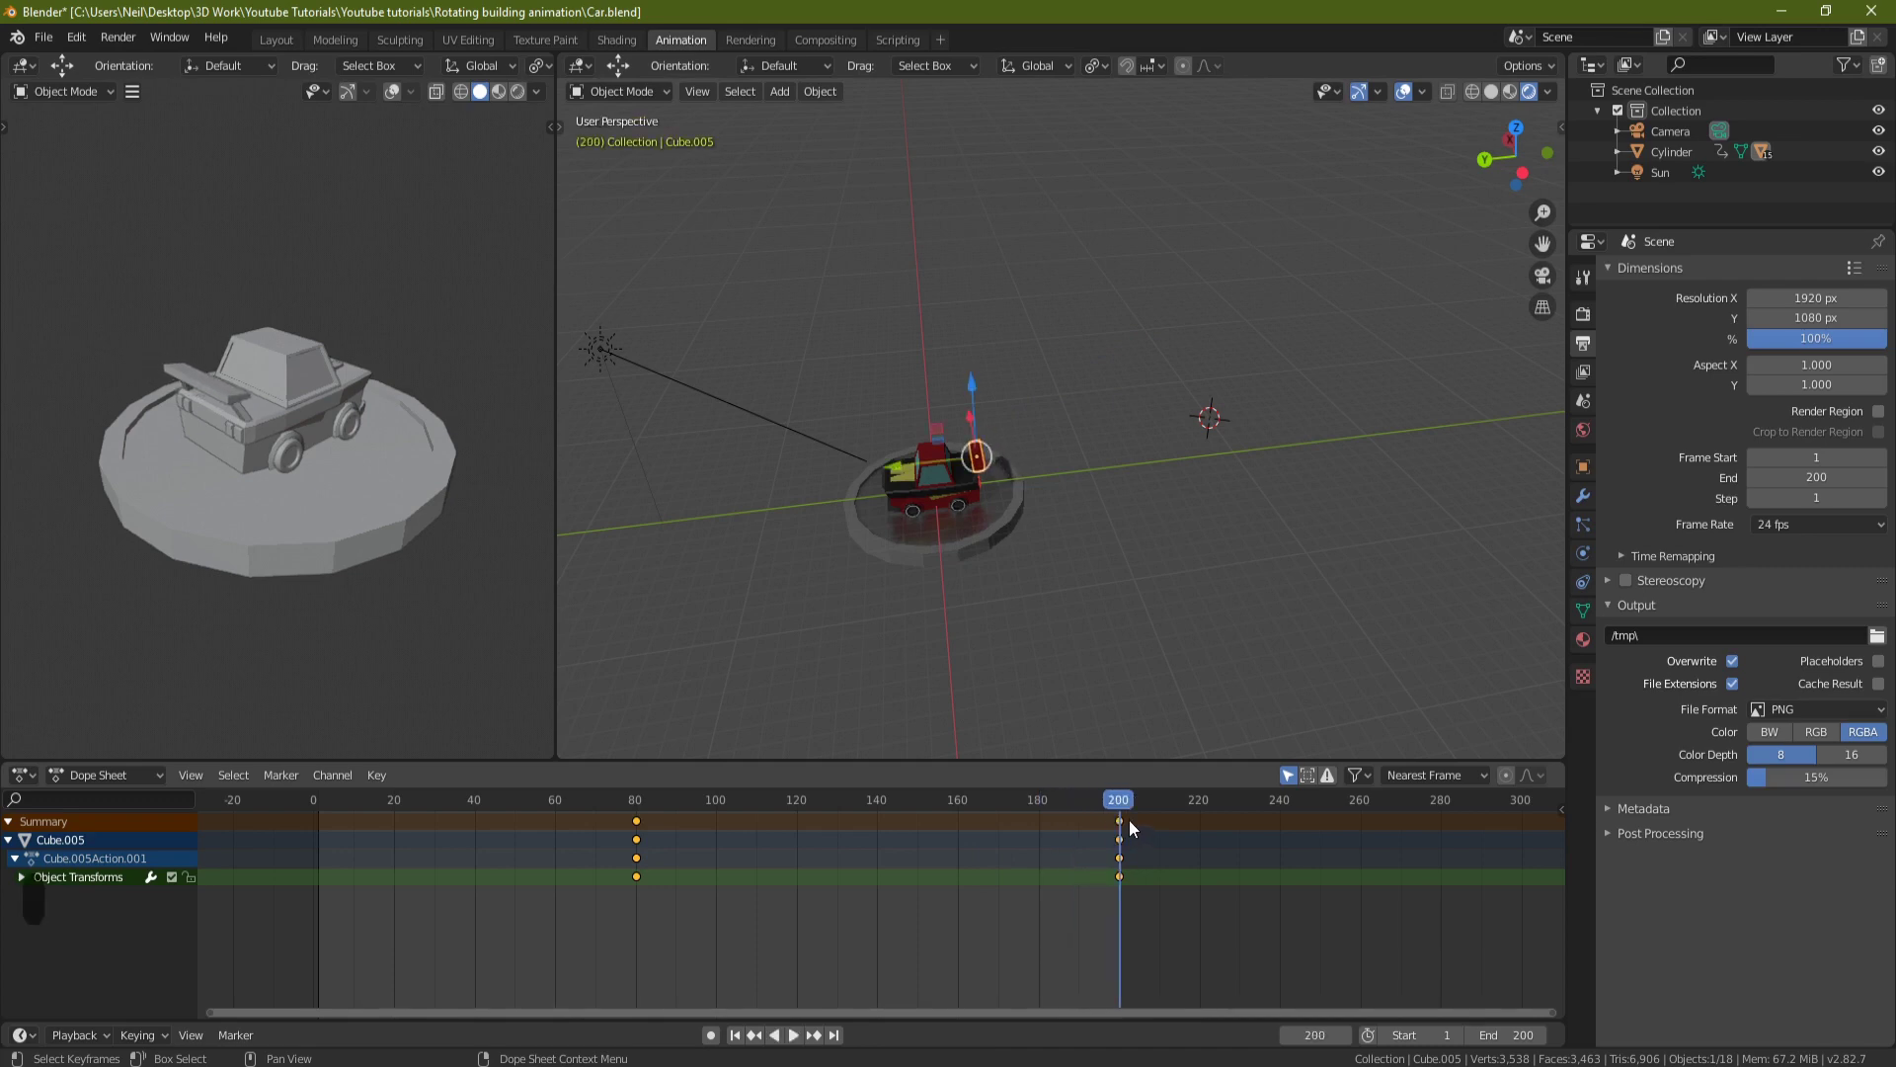
Delete the spoiler's keyframe at frame 80.
click(637, 877)
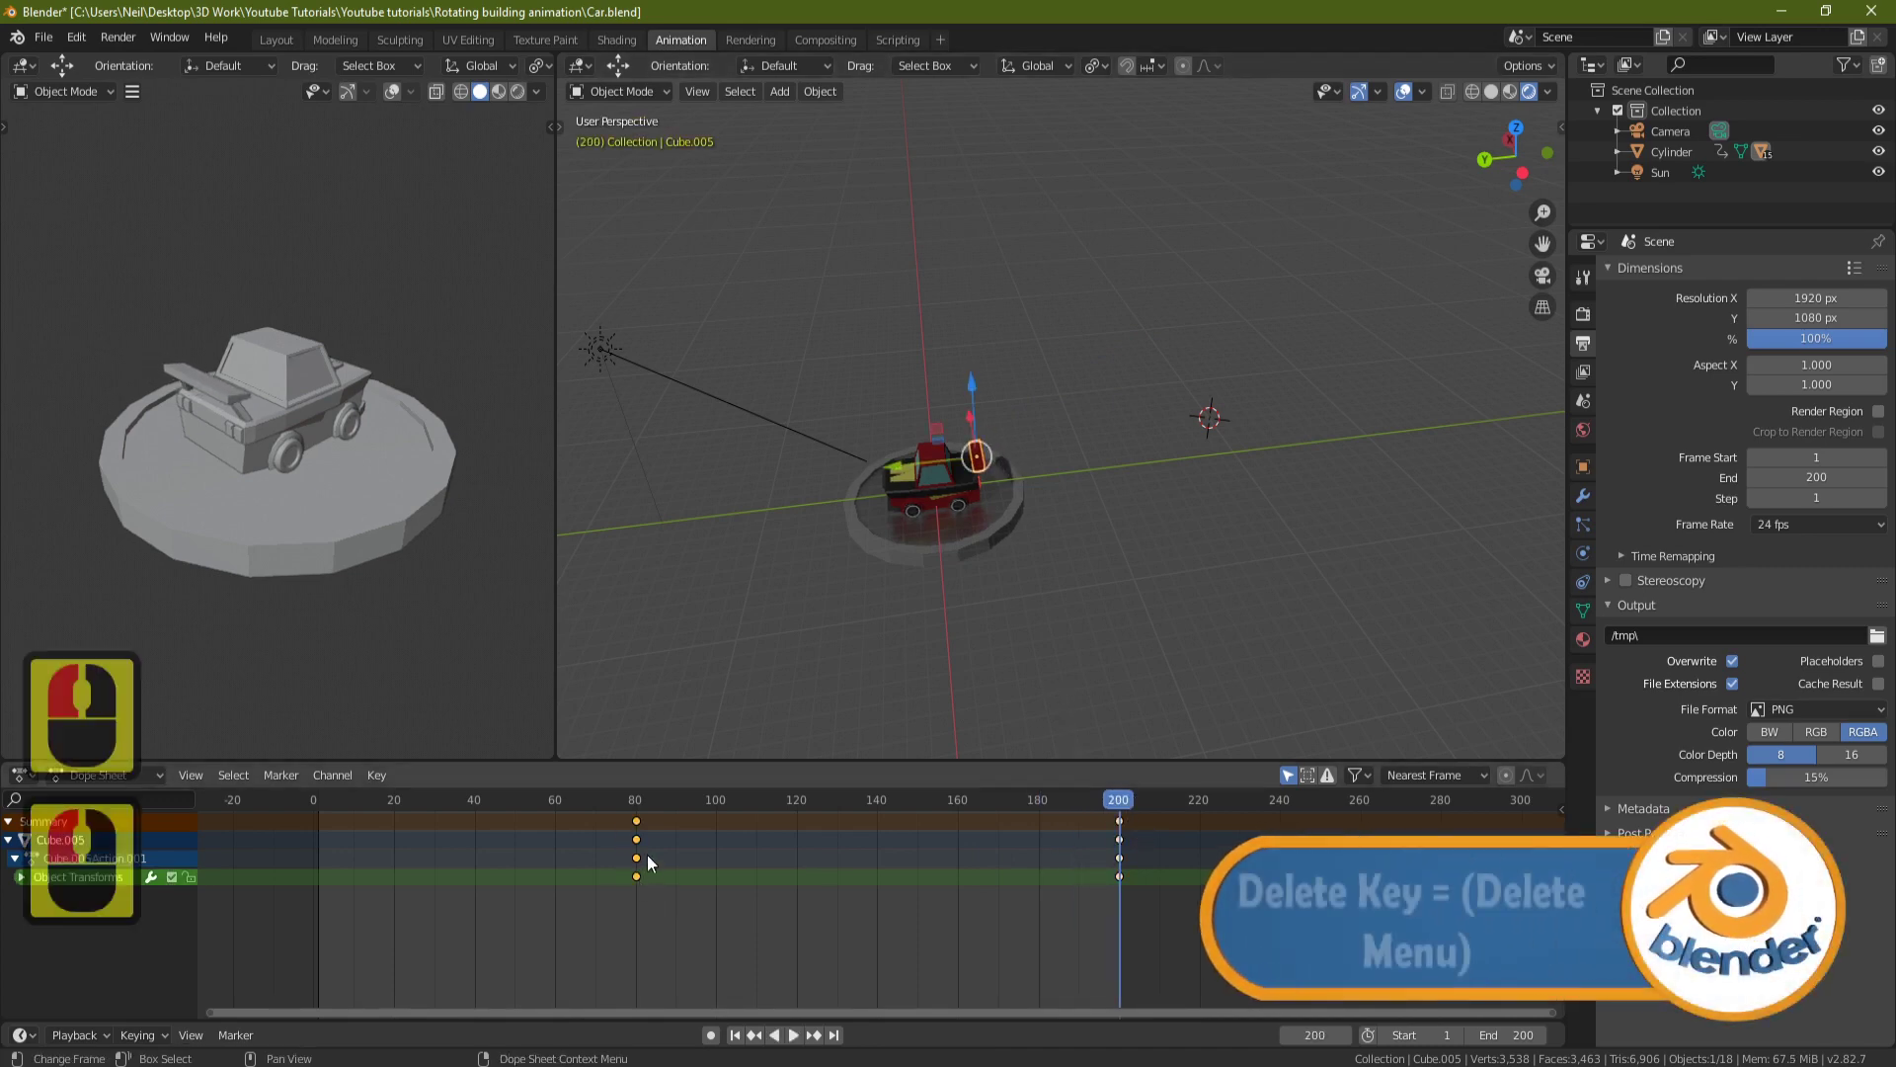
key(Delete)
click(644, 853)
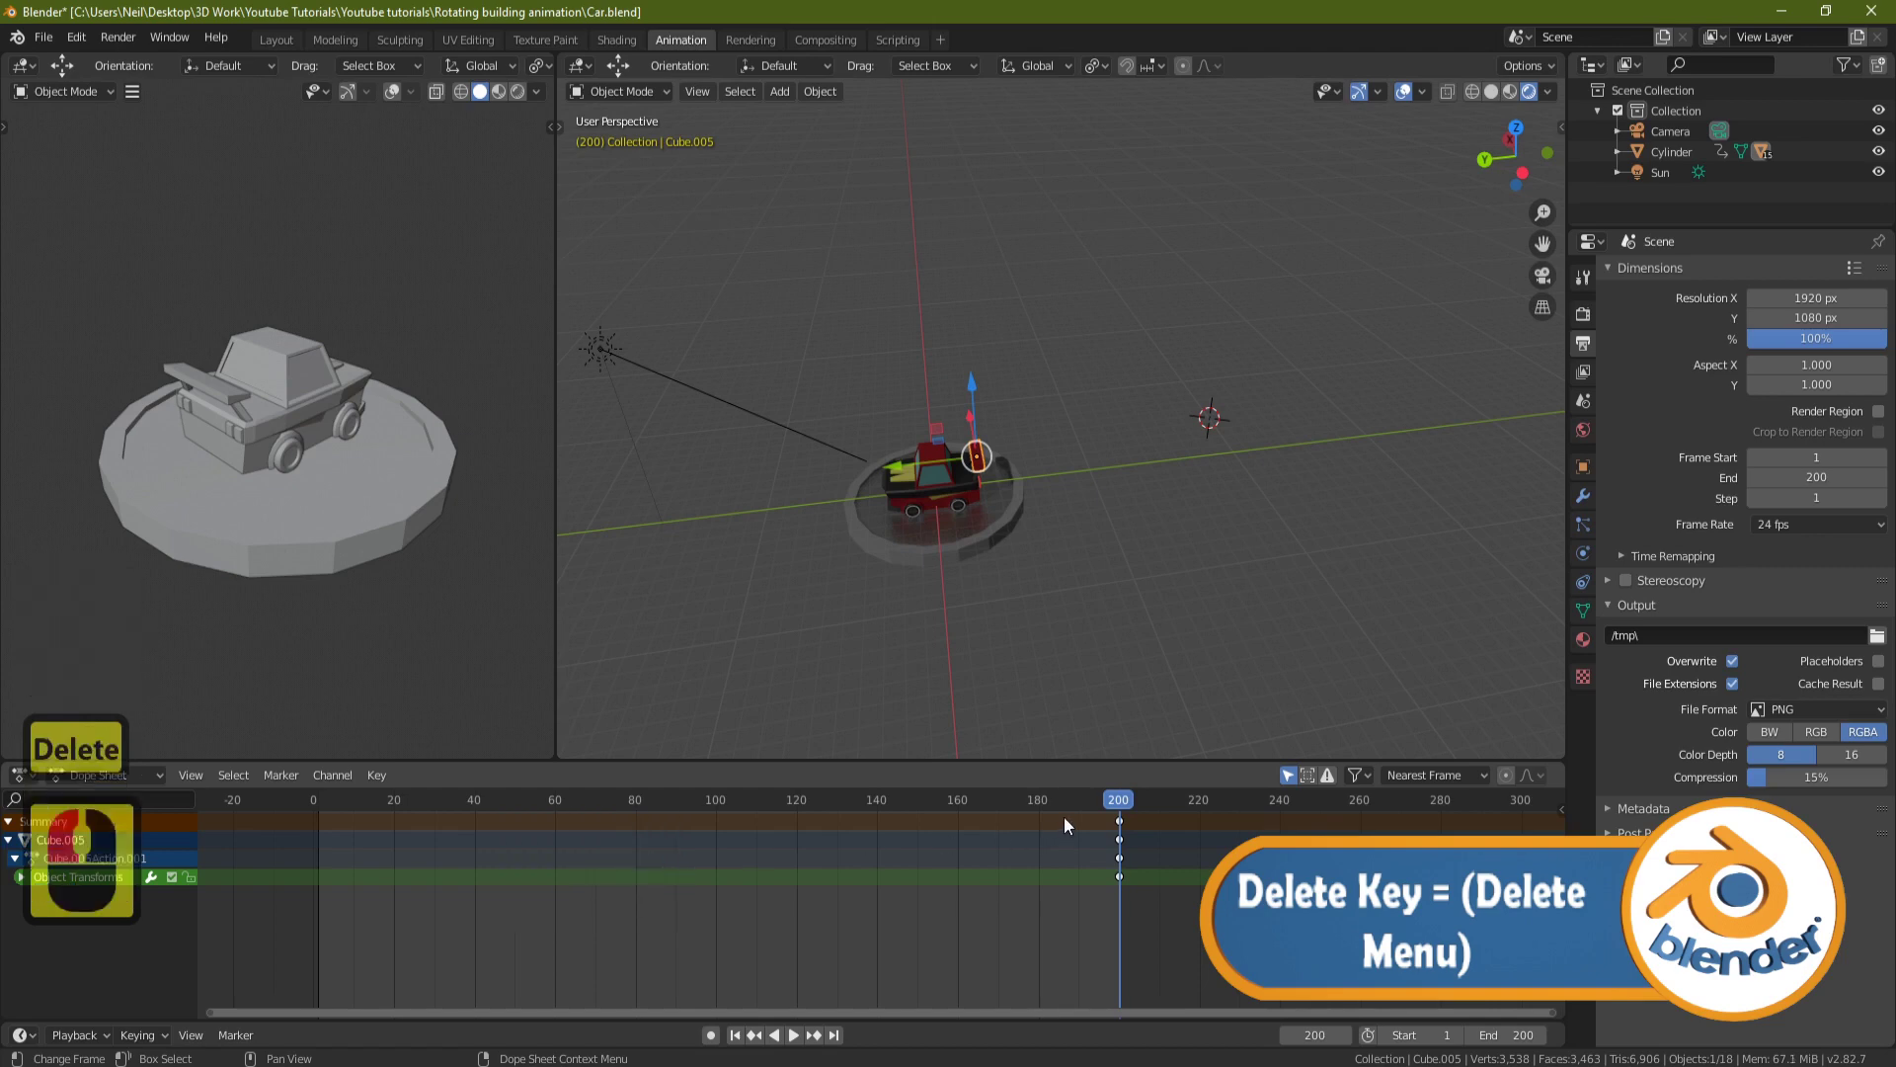
Select the round platform and insert a Rotation keyframe for it at frame 200.
click(964, 545)
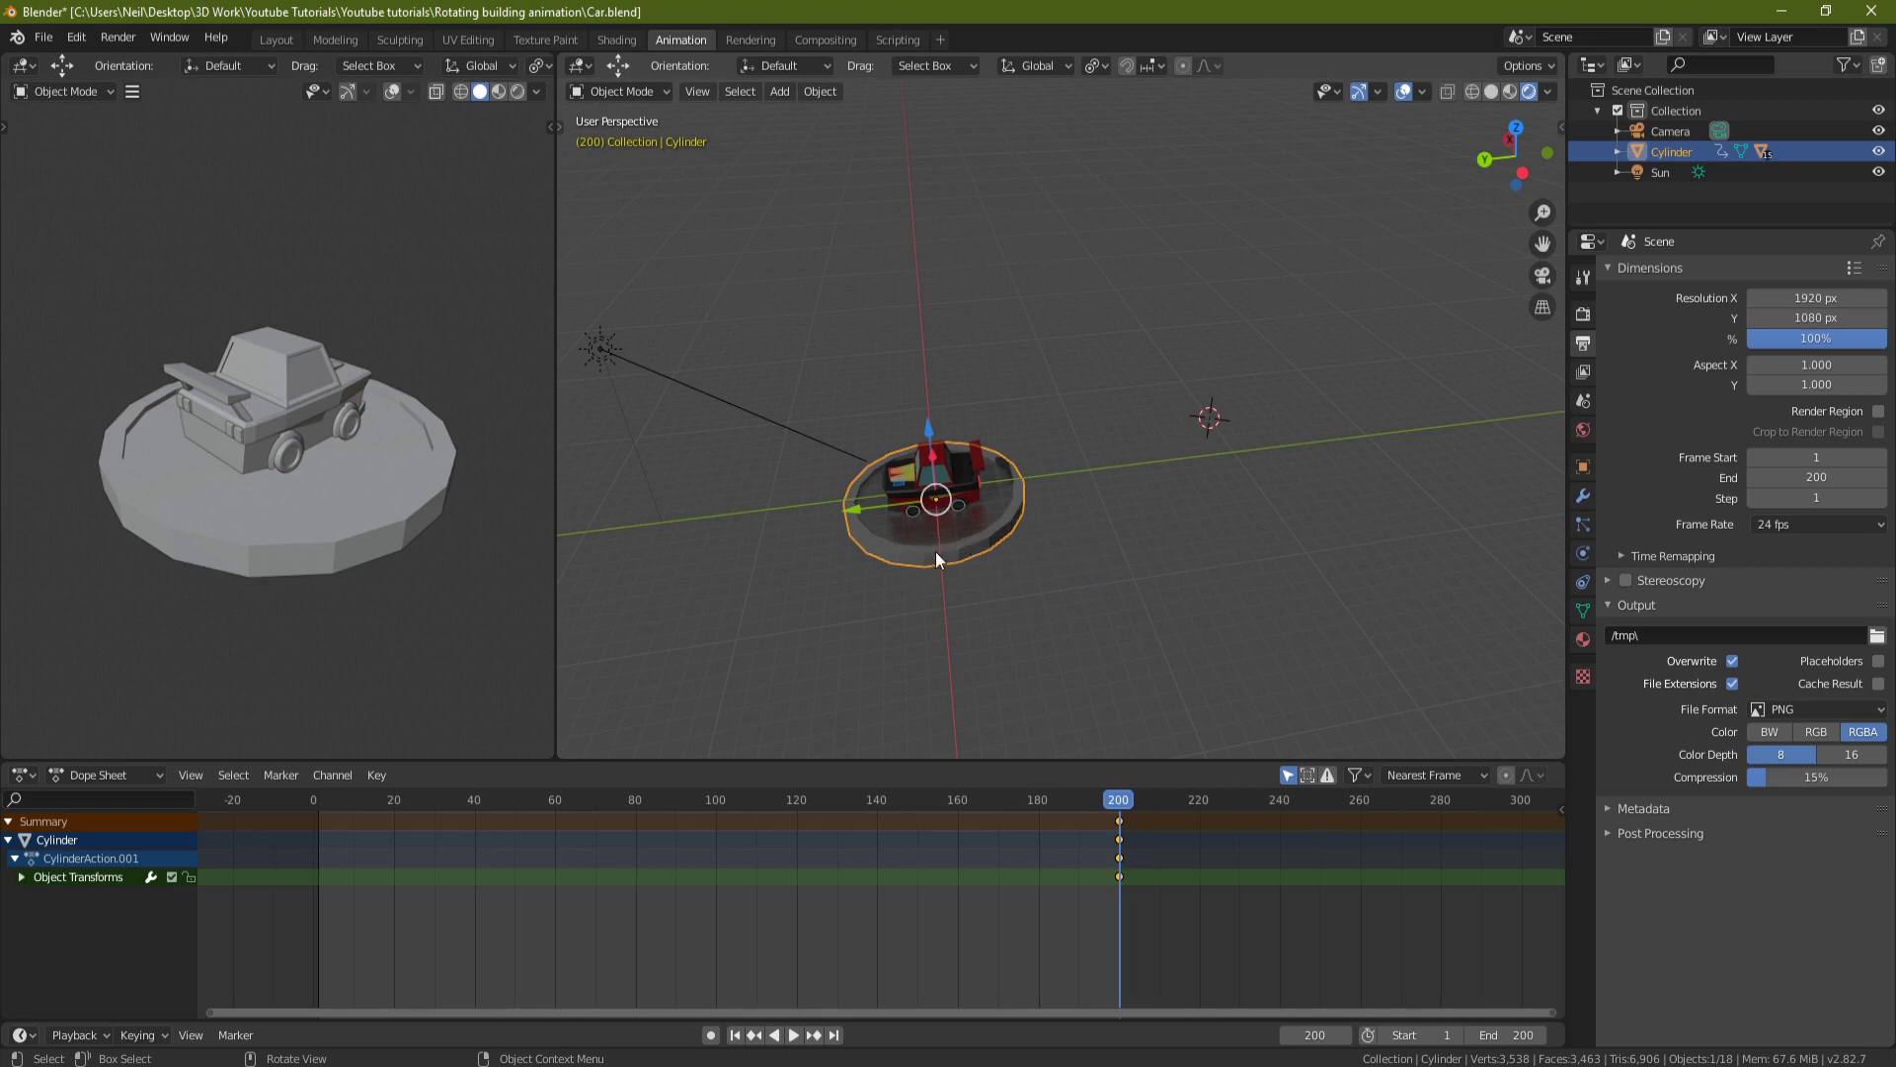
key(i)
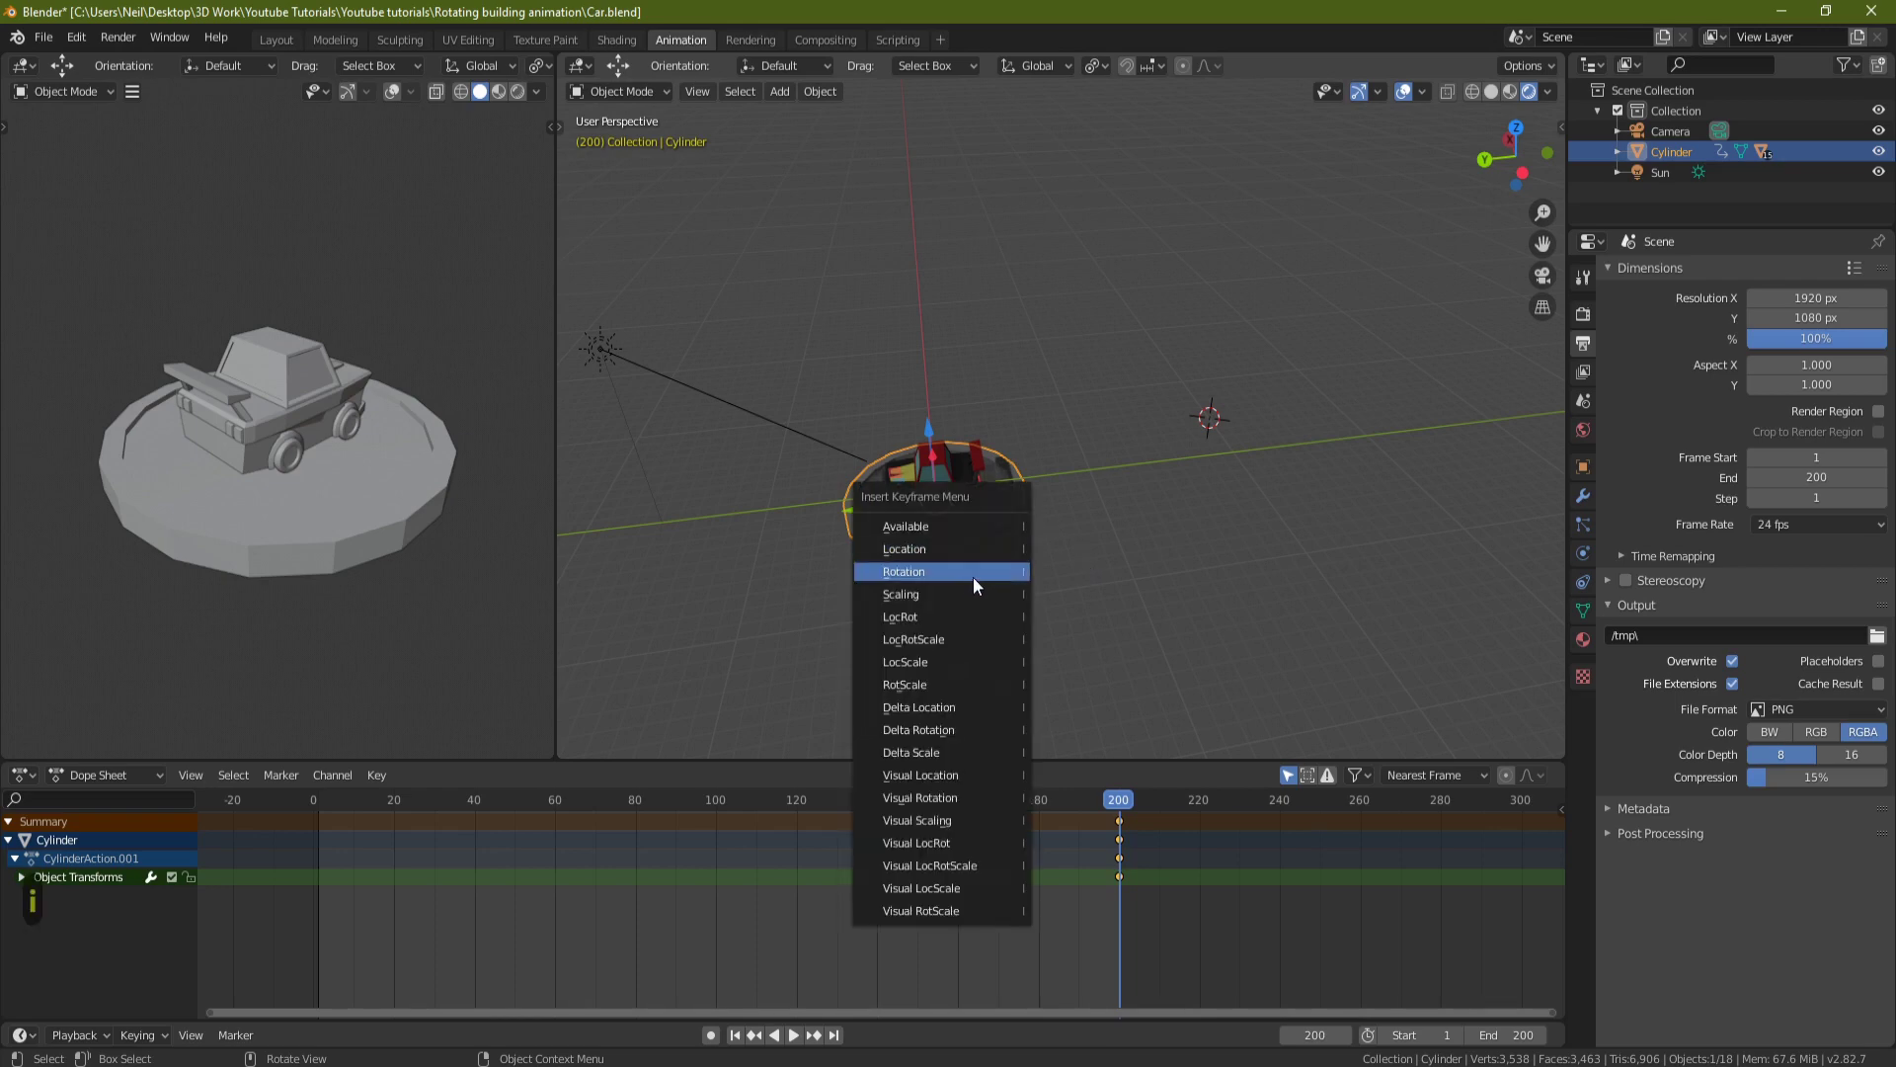
click(933, 573)
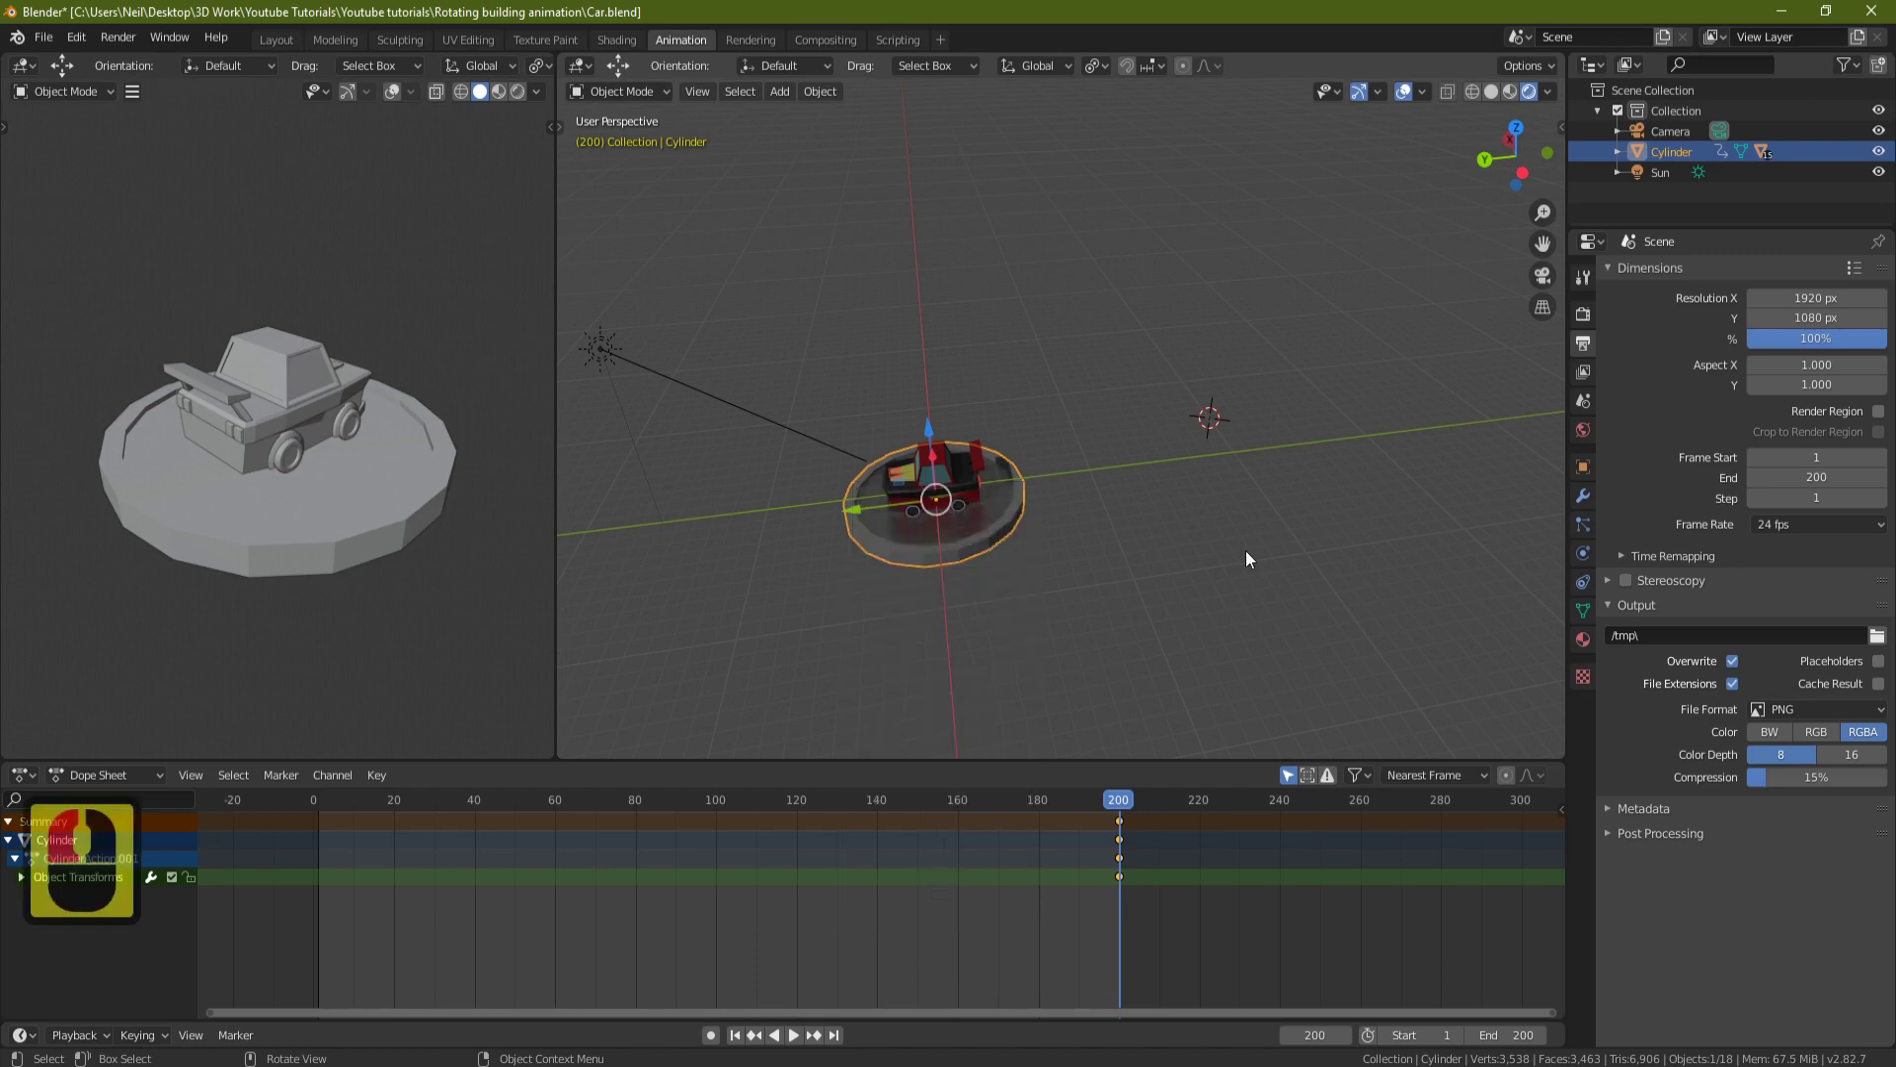
At frame 150, rotate the round platform -90° about the Z axis and insert a Rotation keyframe.
drag(1118, 799, 965, 802)
scroll(914, 838, up, 2)
scroll(914, 828, up, 9)
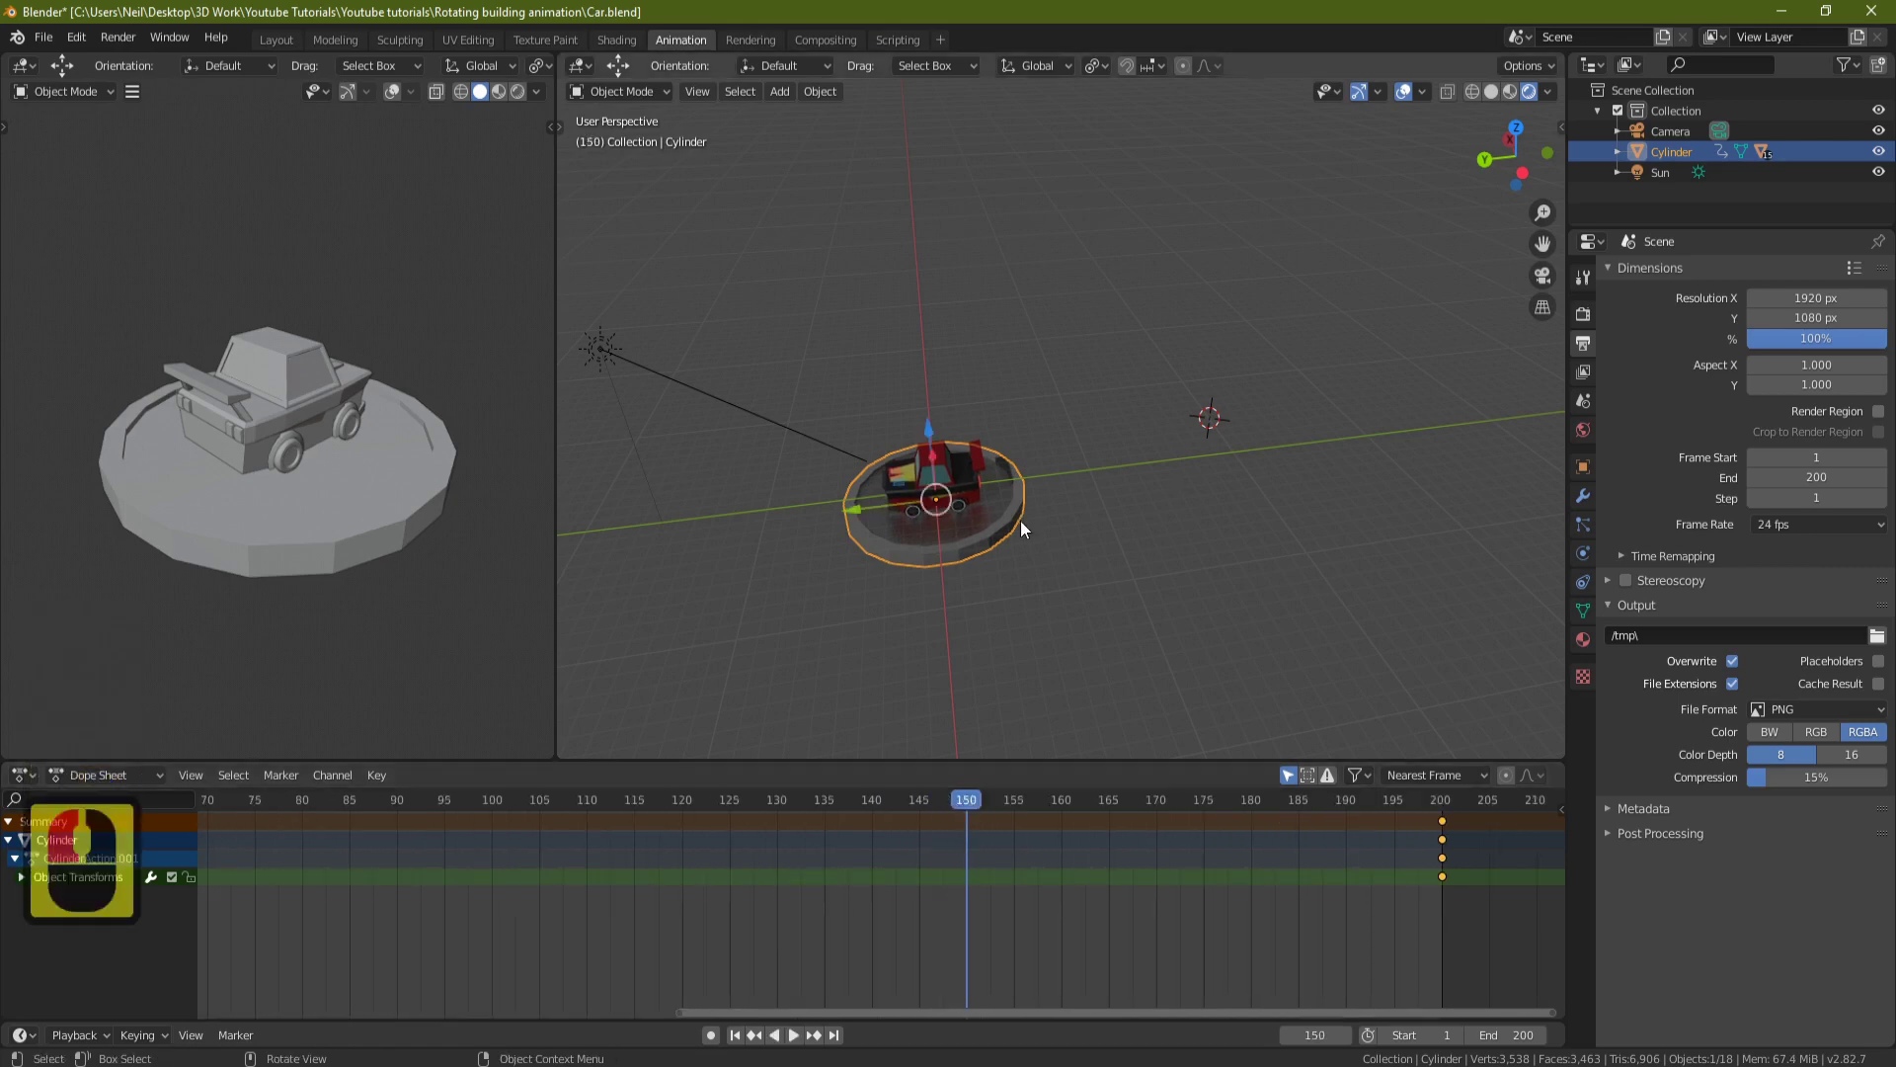
text(rz-90)
key(Return)
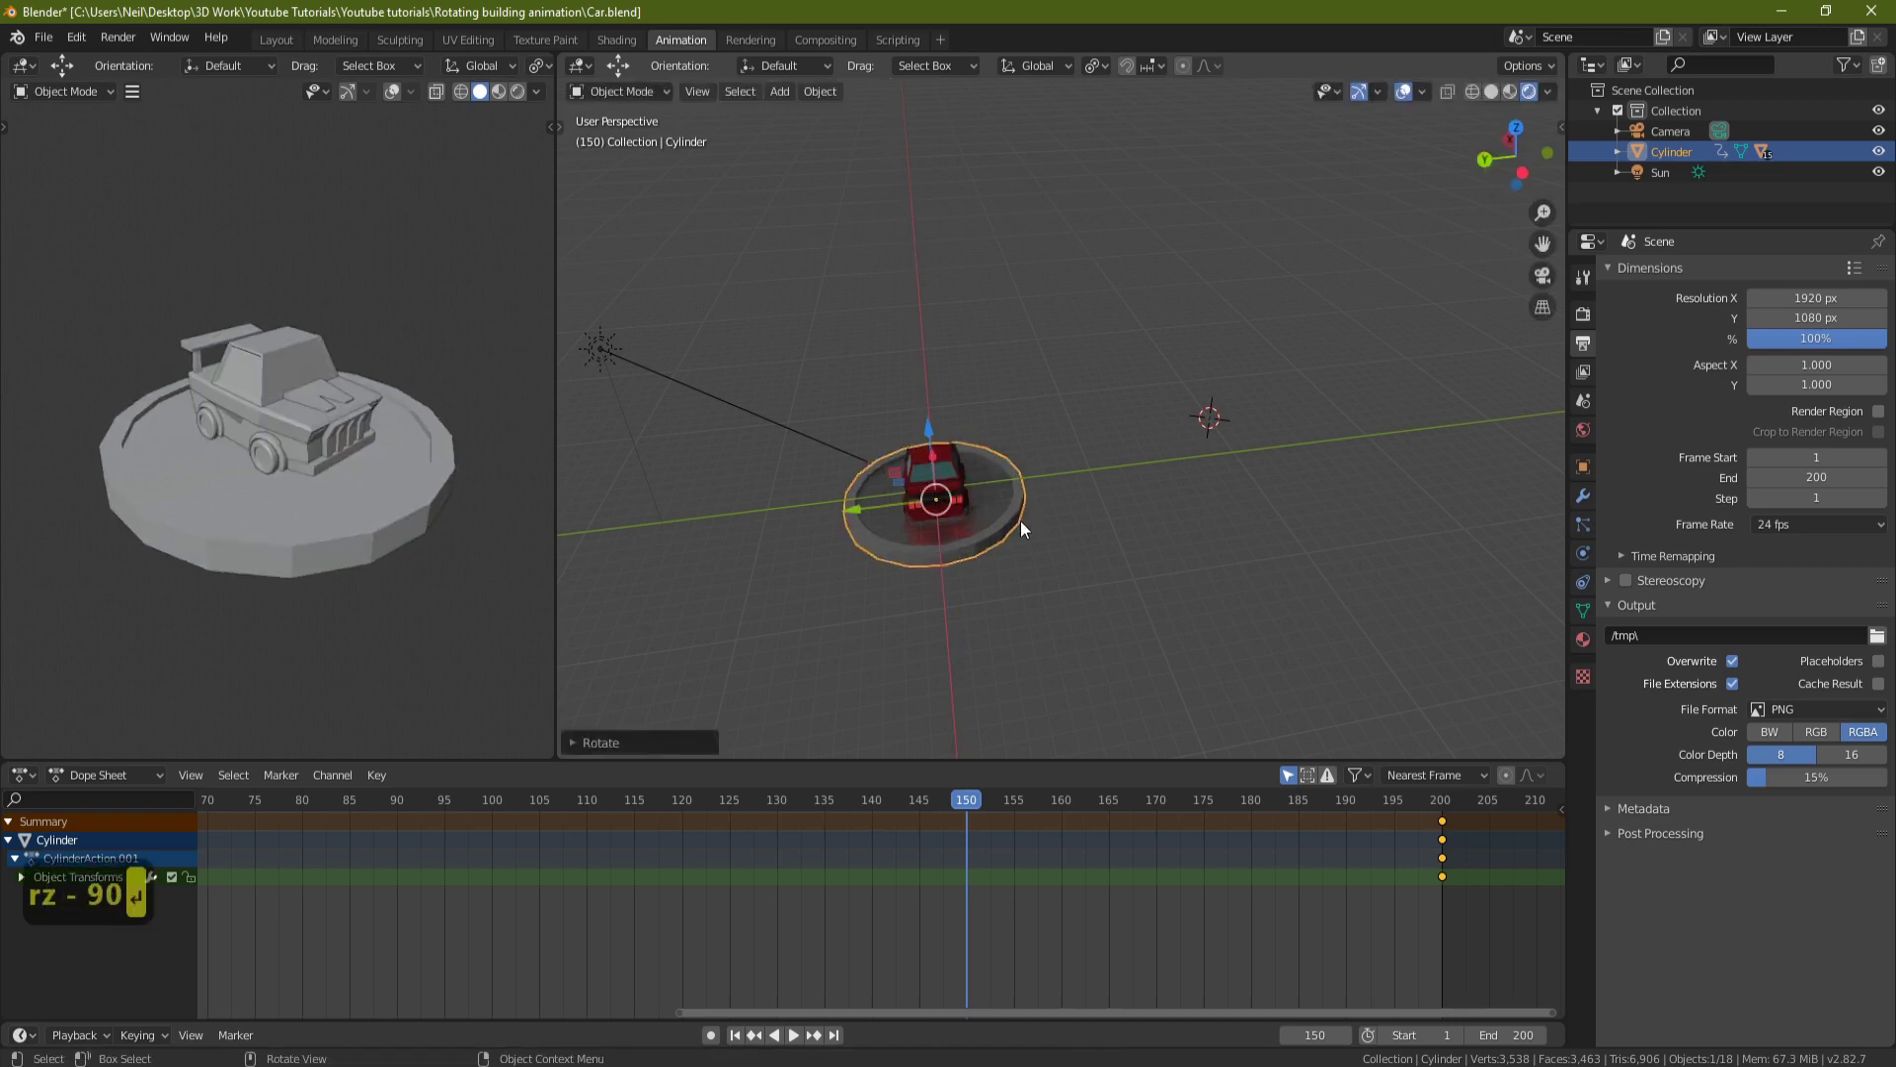
key(i)
click(1021, 519)
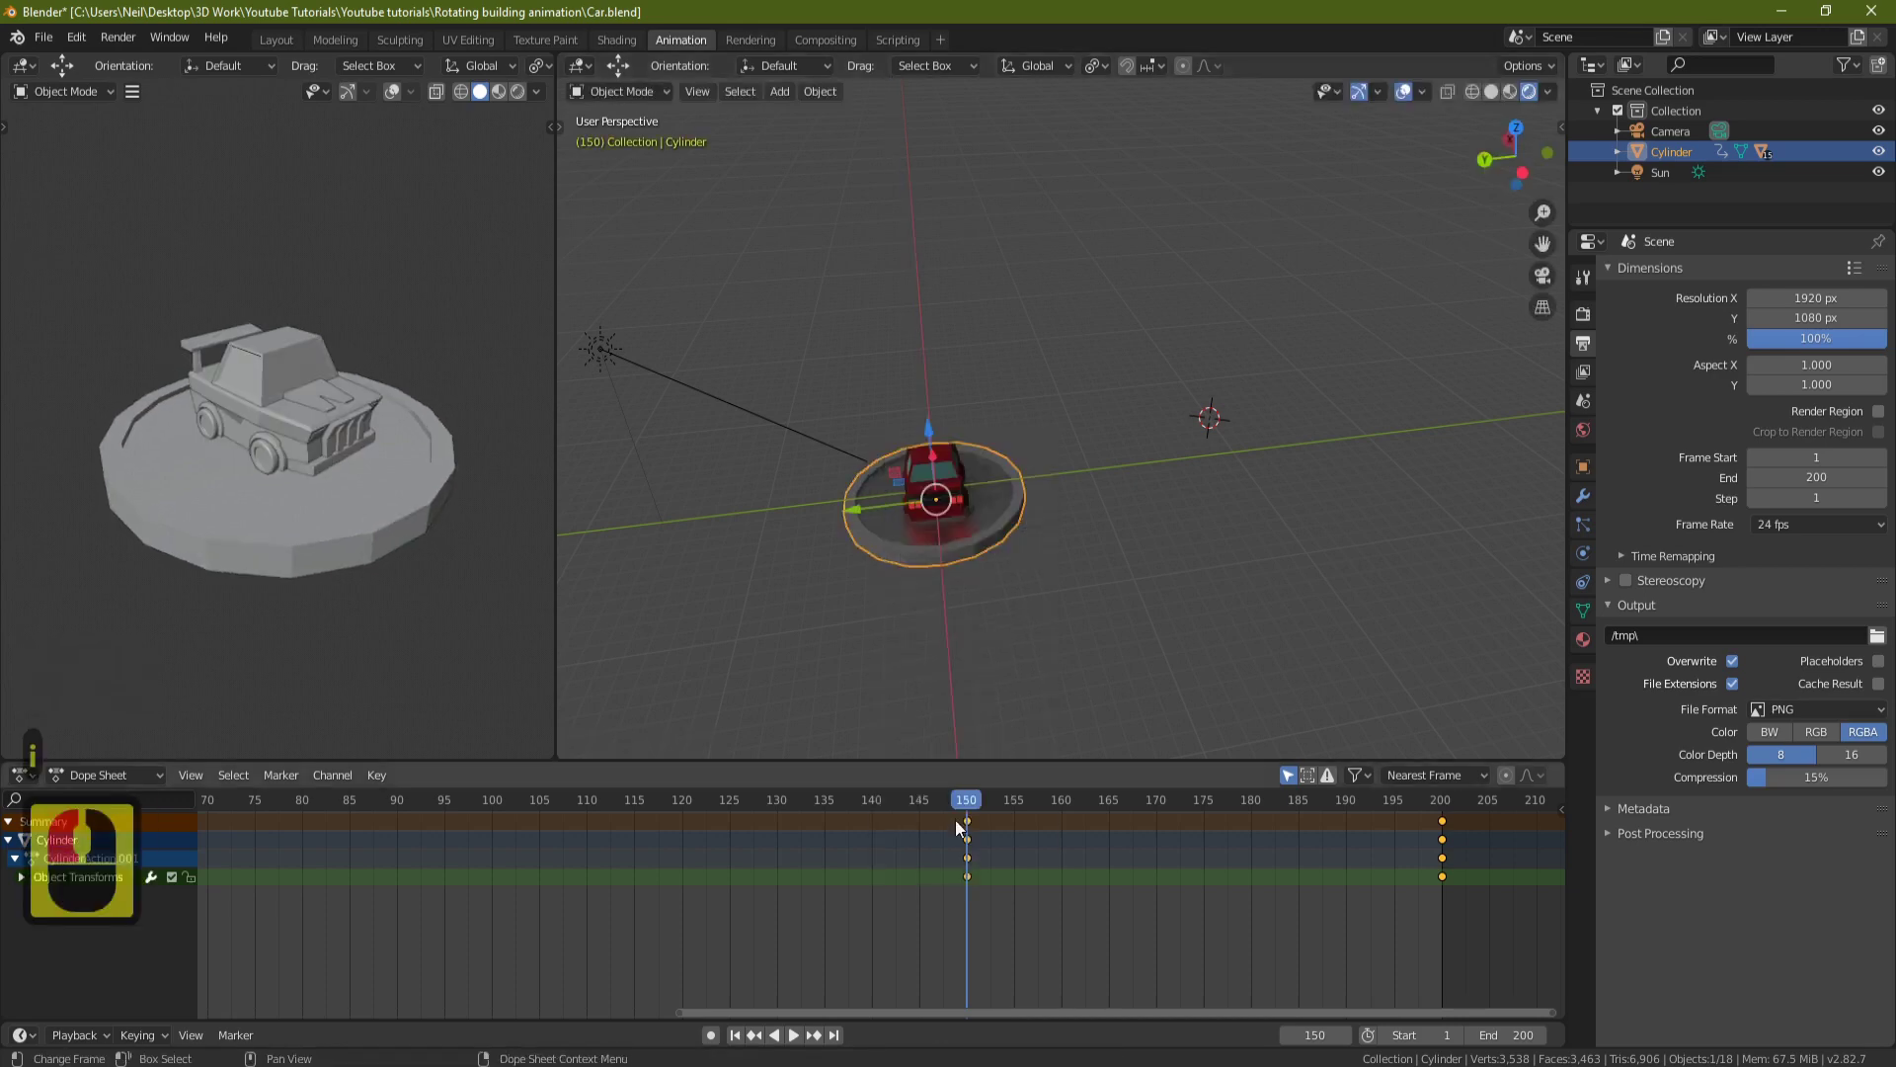
At frame 100, rotate the platform another -90° about the Z axis and insert a Rotation keyframe.
drag(975, 803, 619, 804)
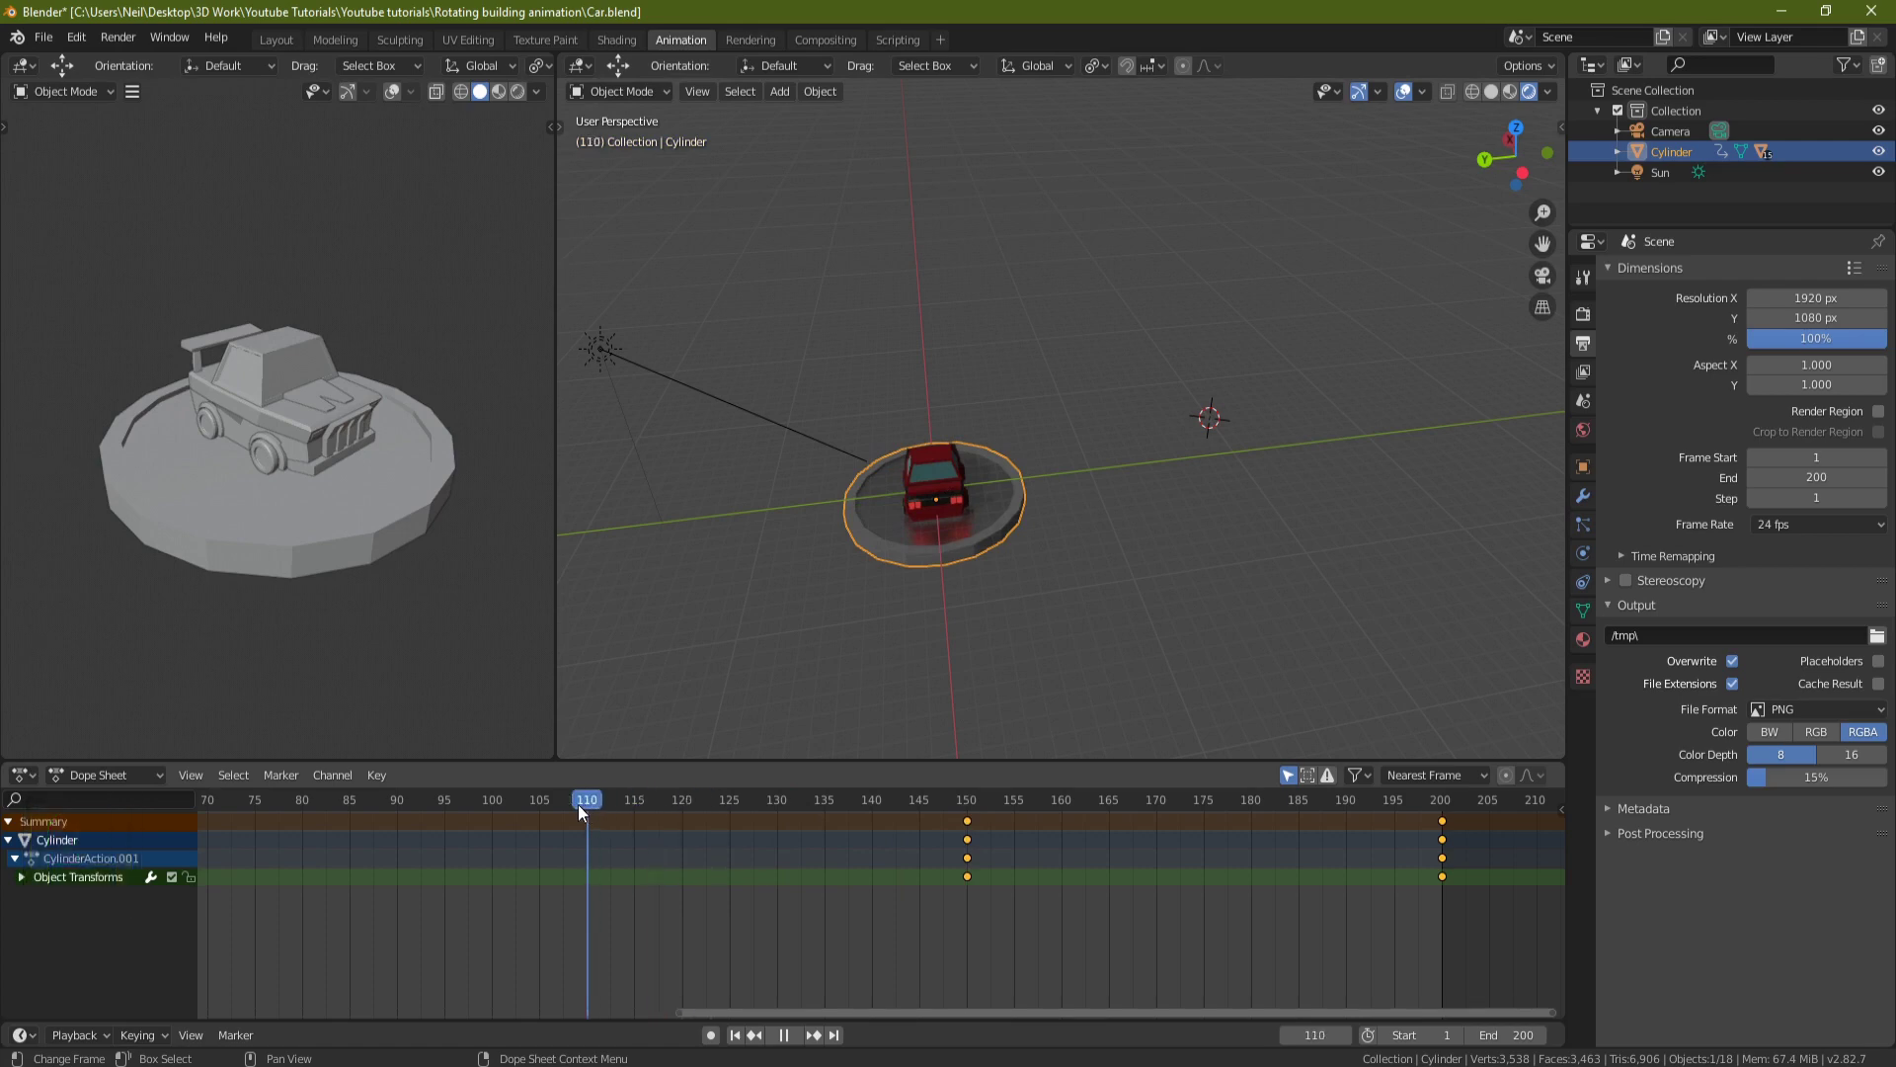
drag(489, 804, 489, 804)
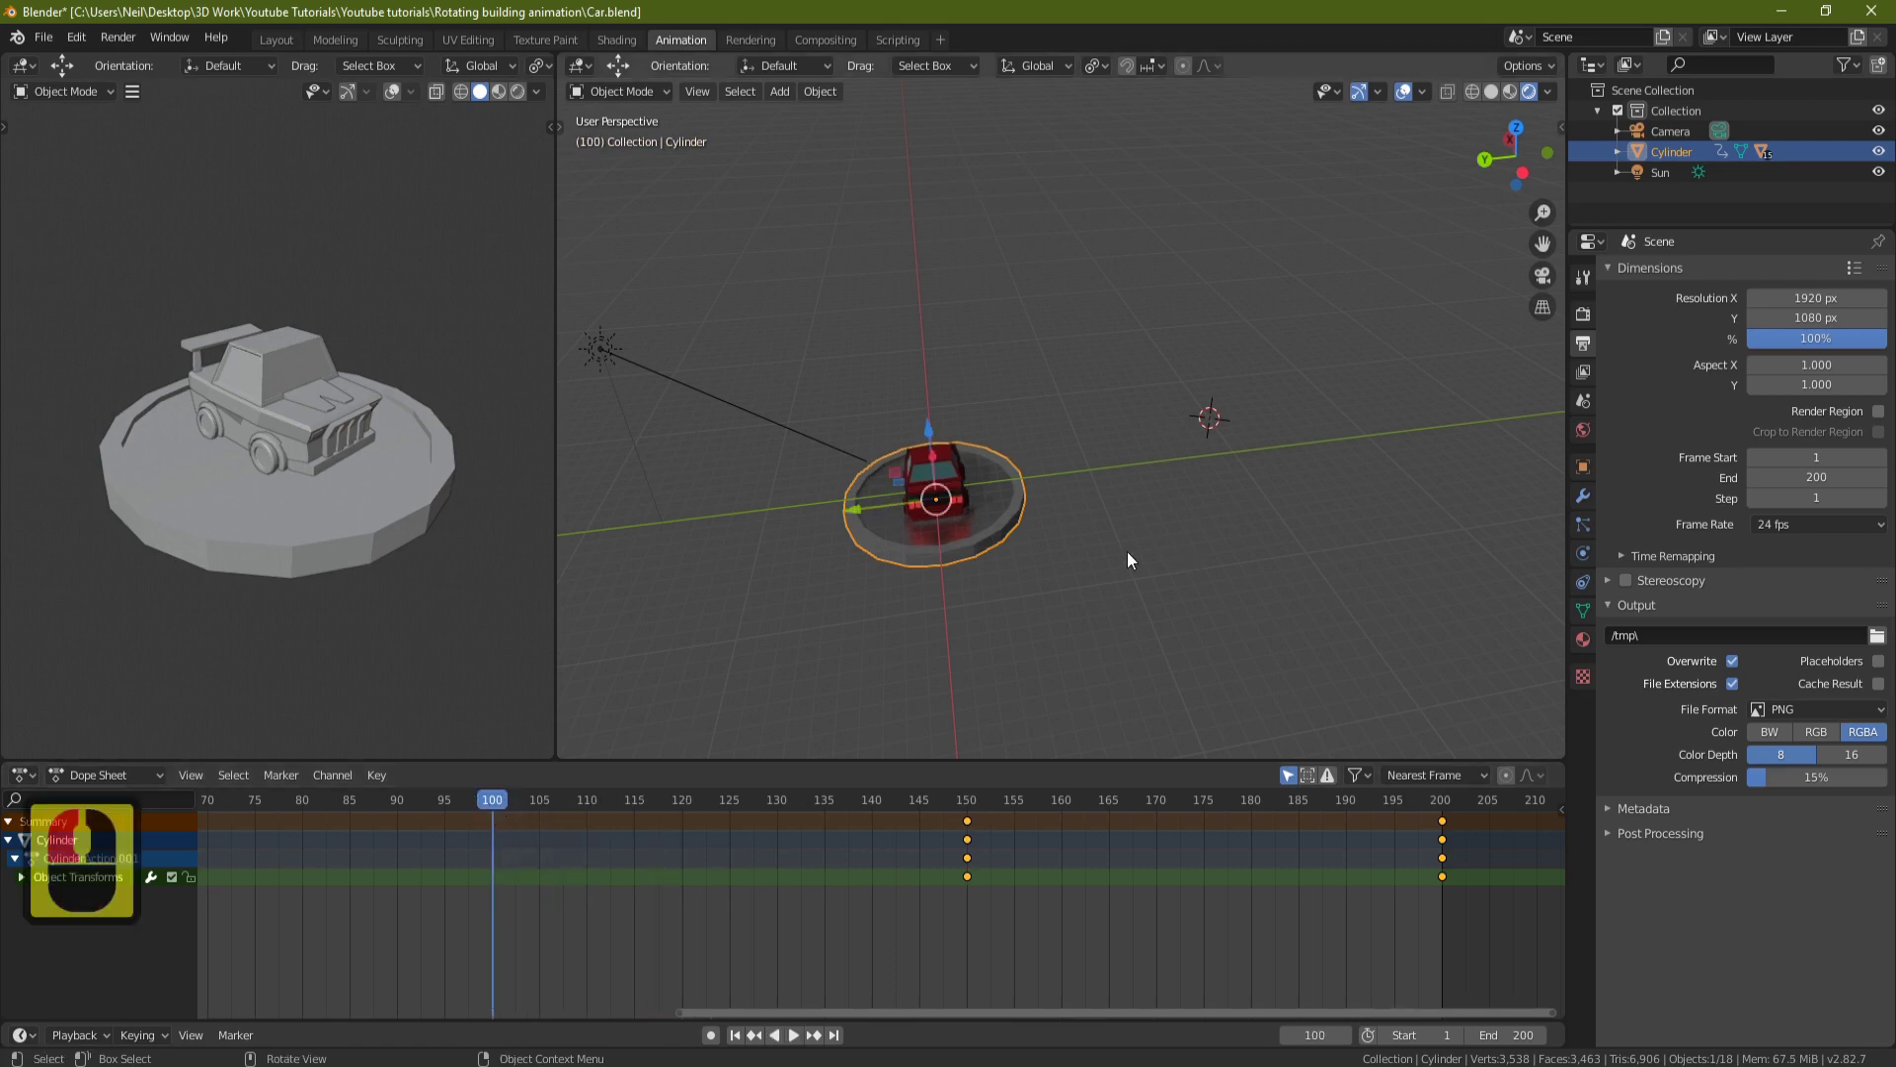
text(rz - 90)
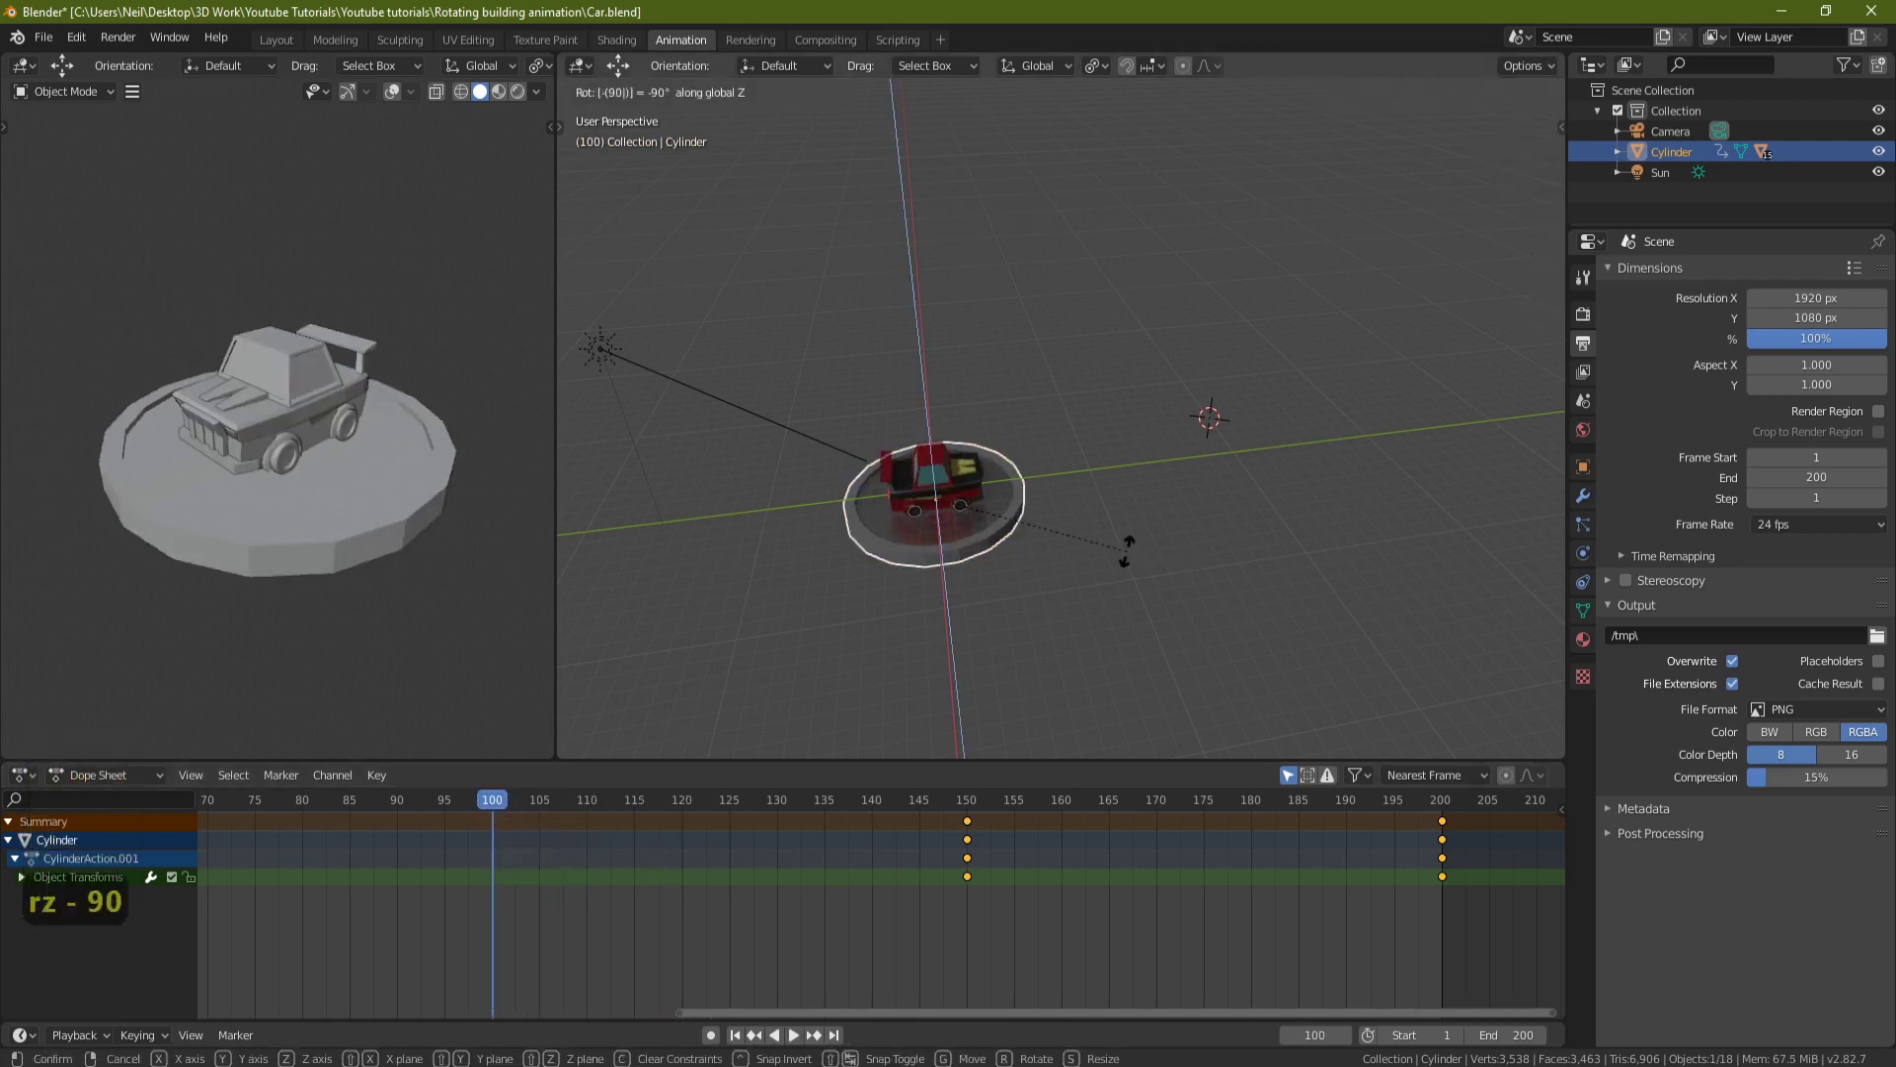
key(Return)
key(i)
click(1128, 551)
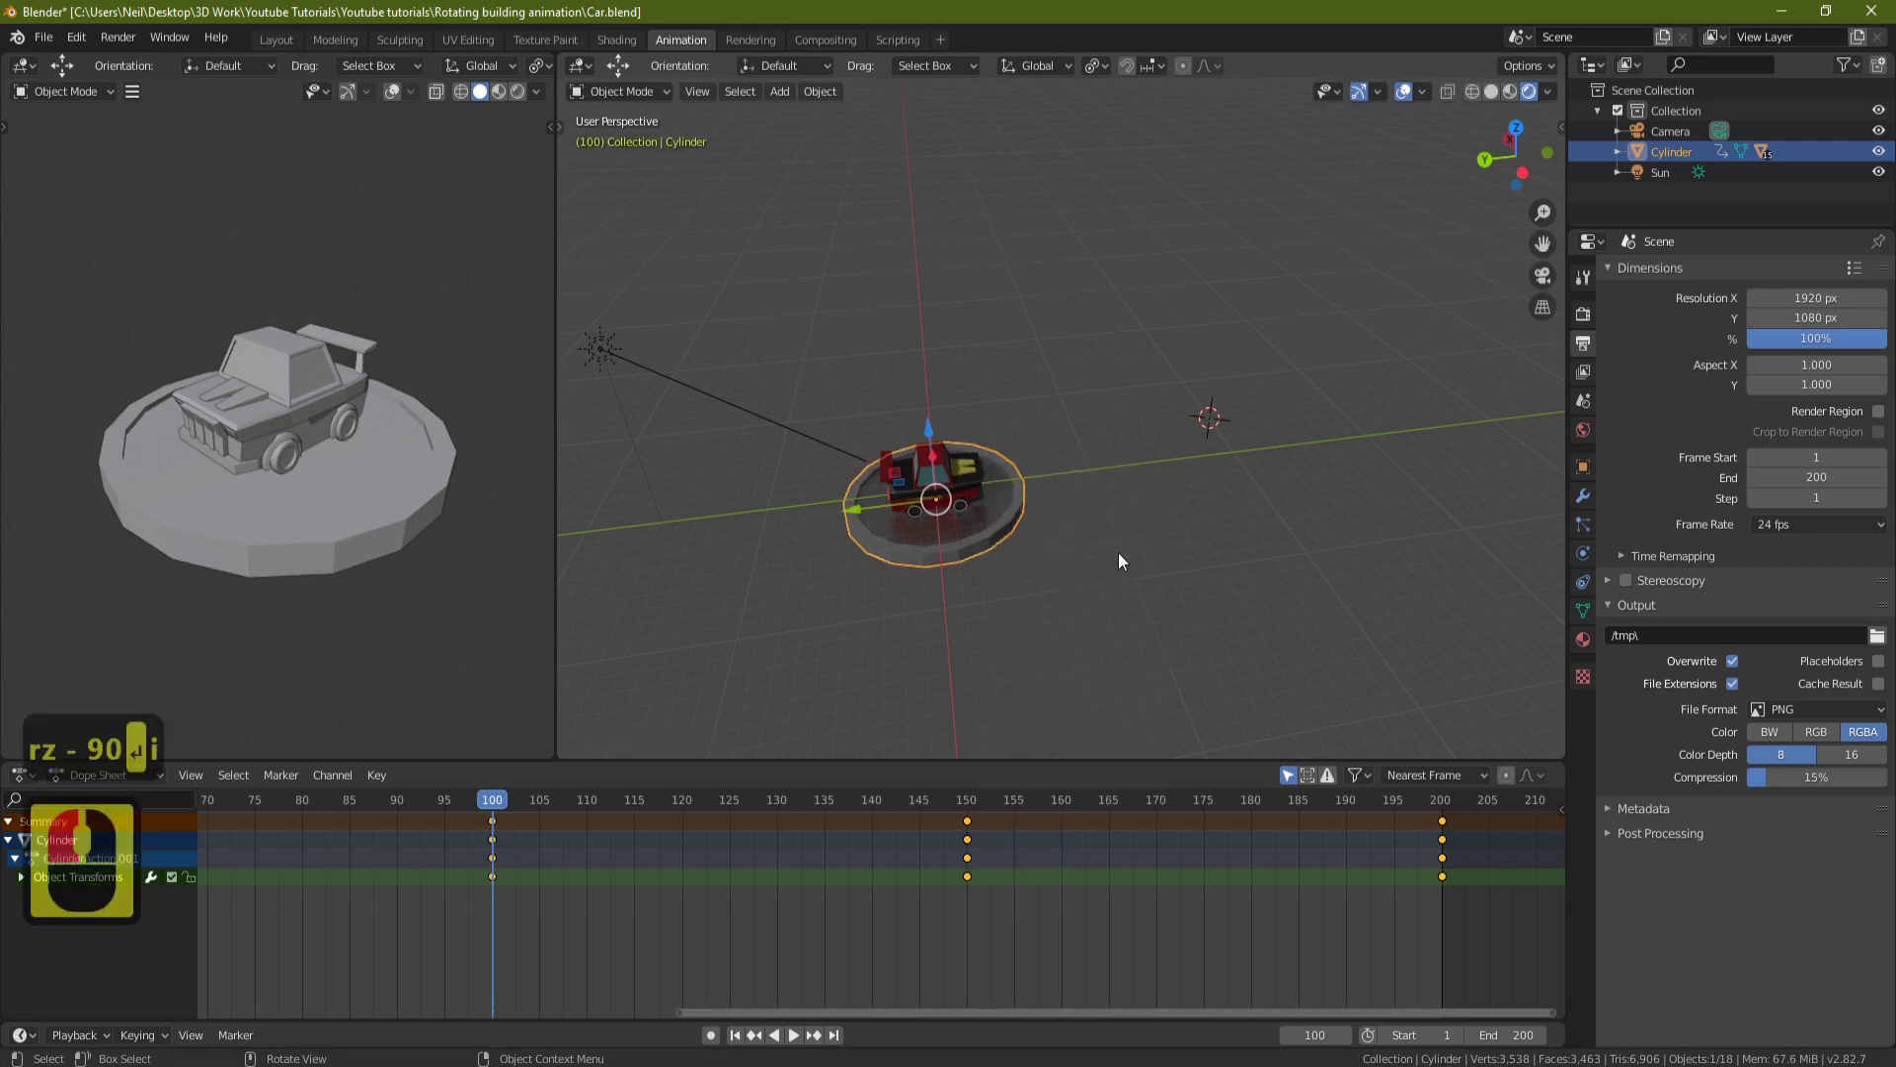
At frame 50, rotate the platform by a further -90° about Z and insert a Rotation keyframe.
ctrl+scroll(484, 832, left, 5)
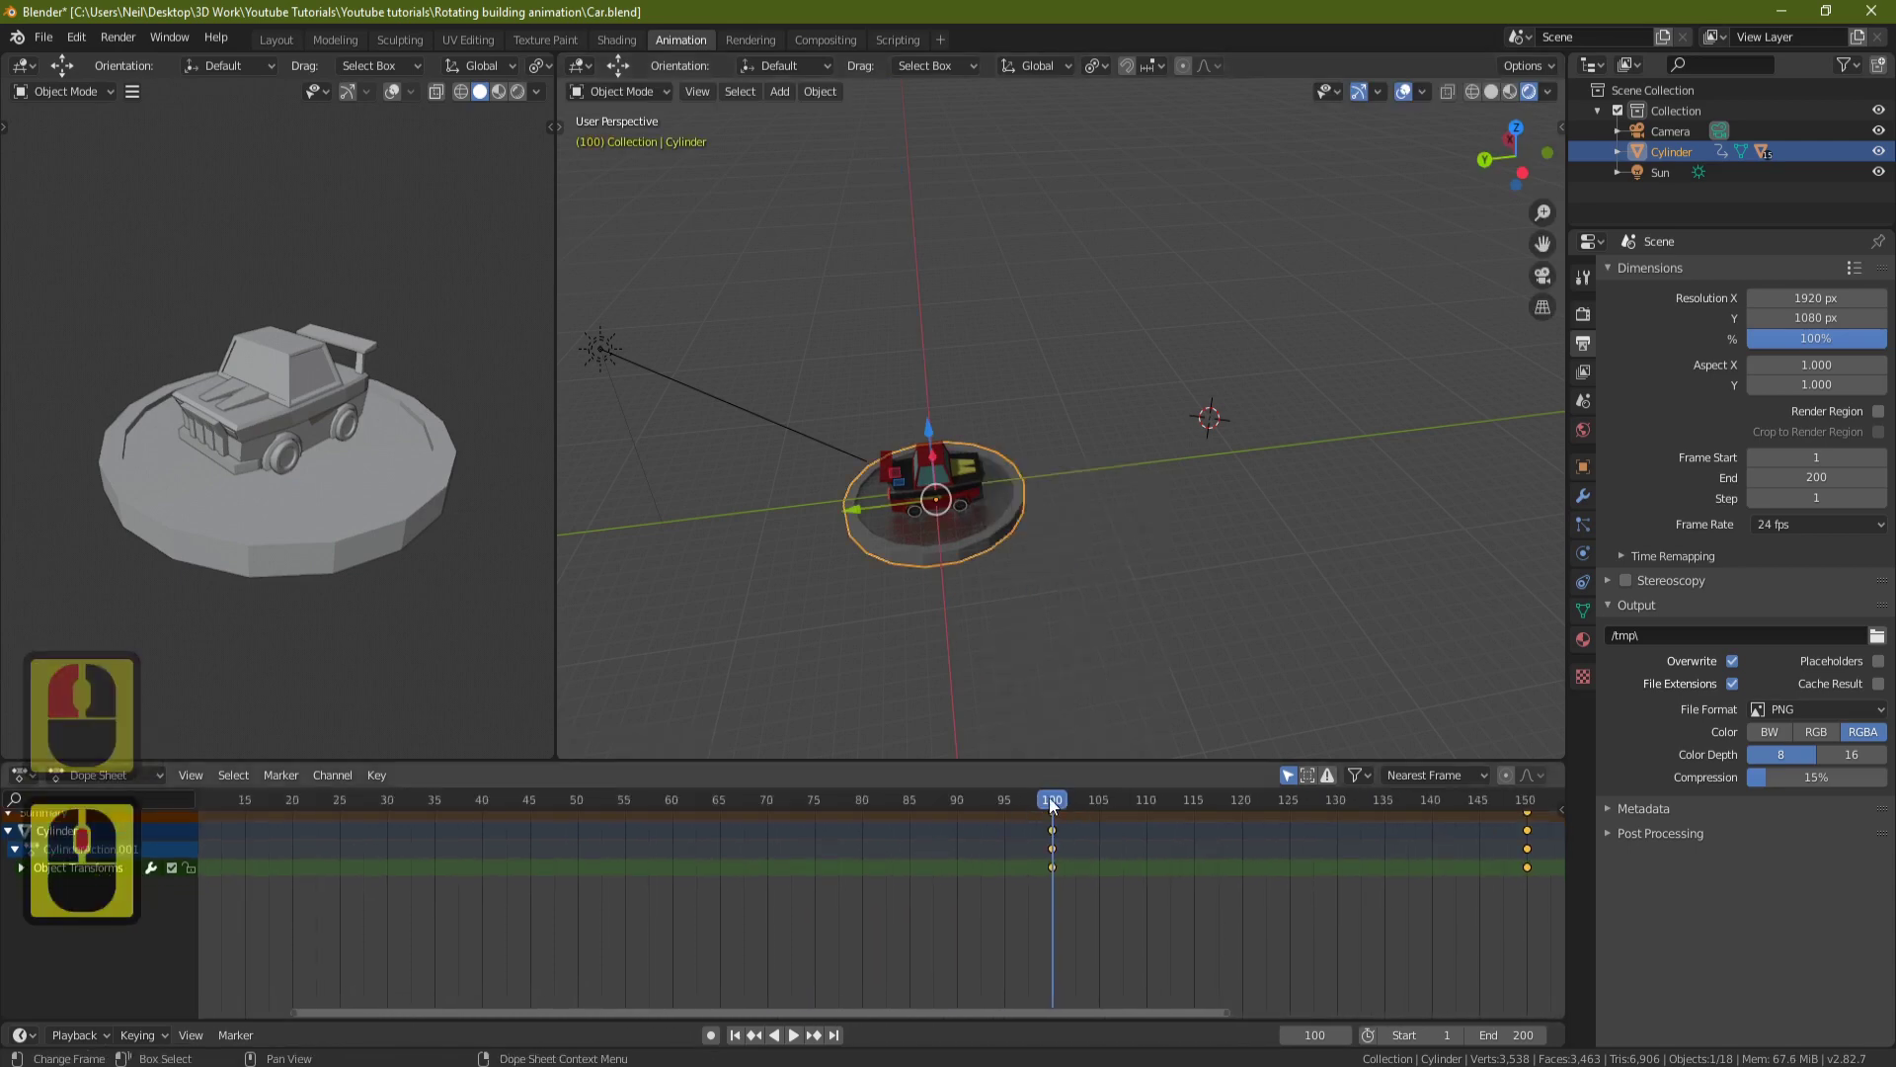
click(673, 802)
key(space)
key(space)
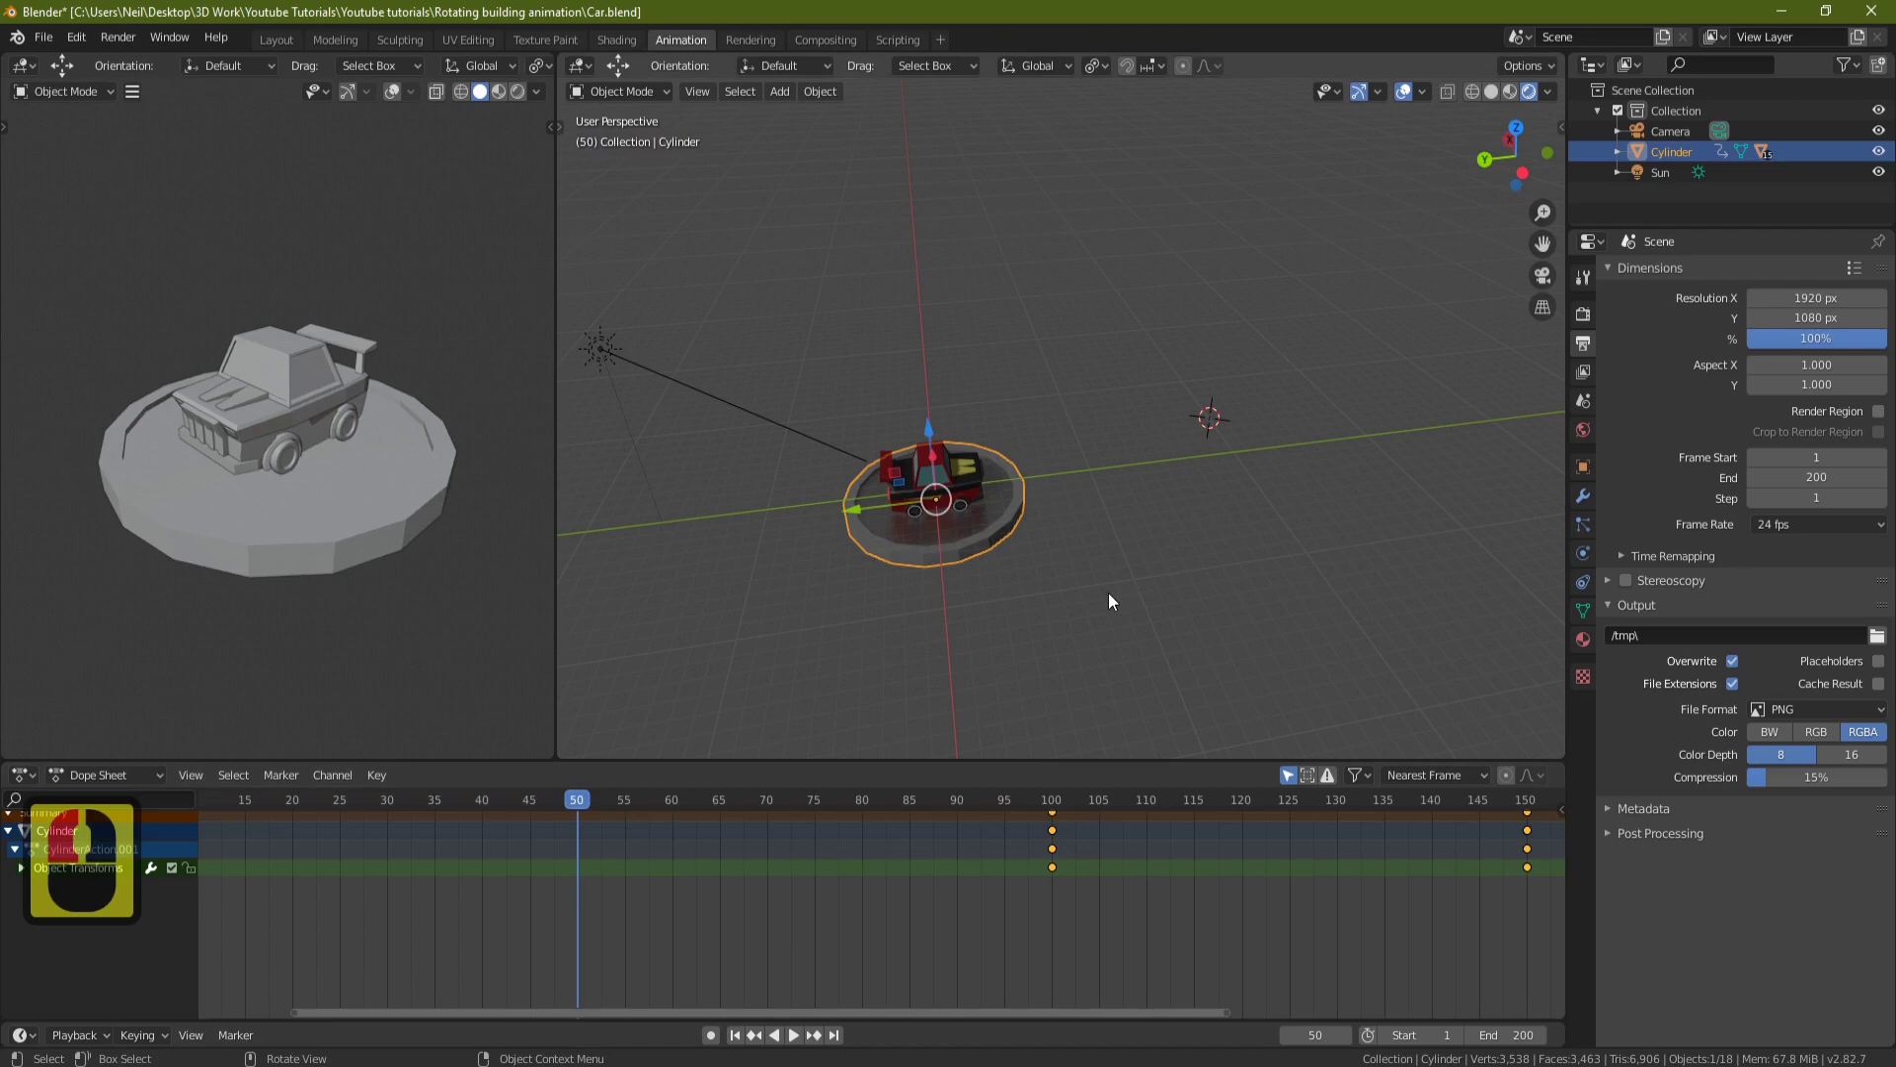
text(rz)
text(-90)
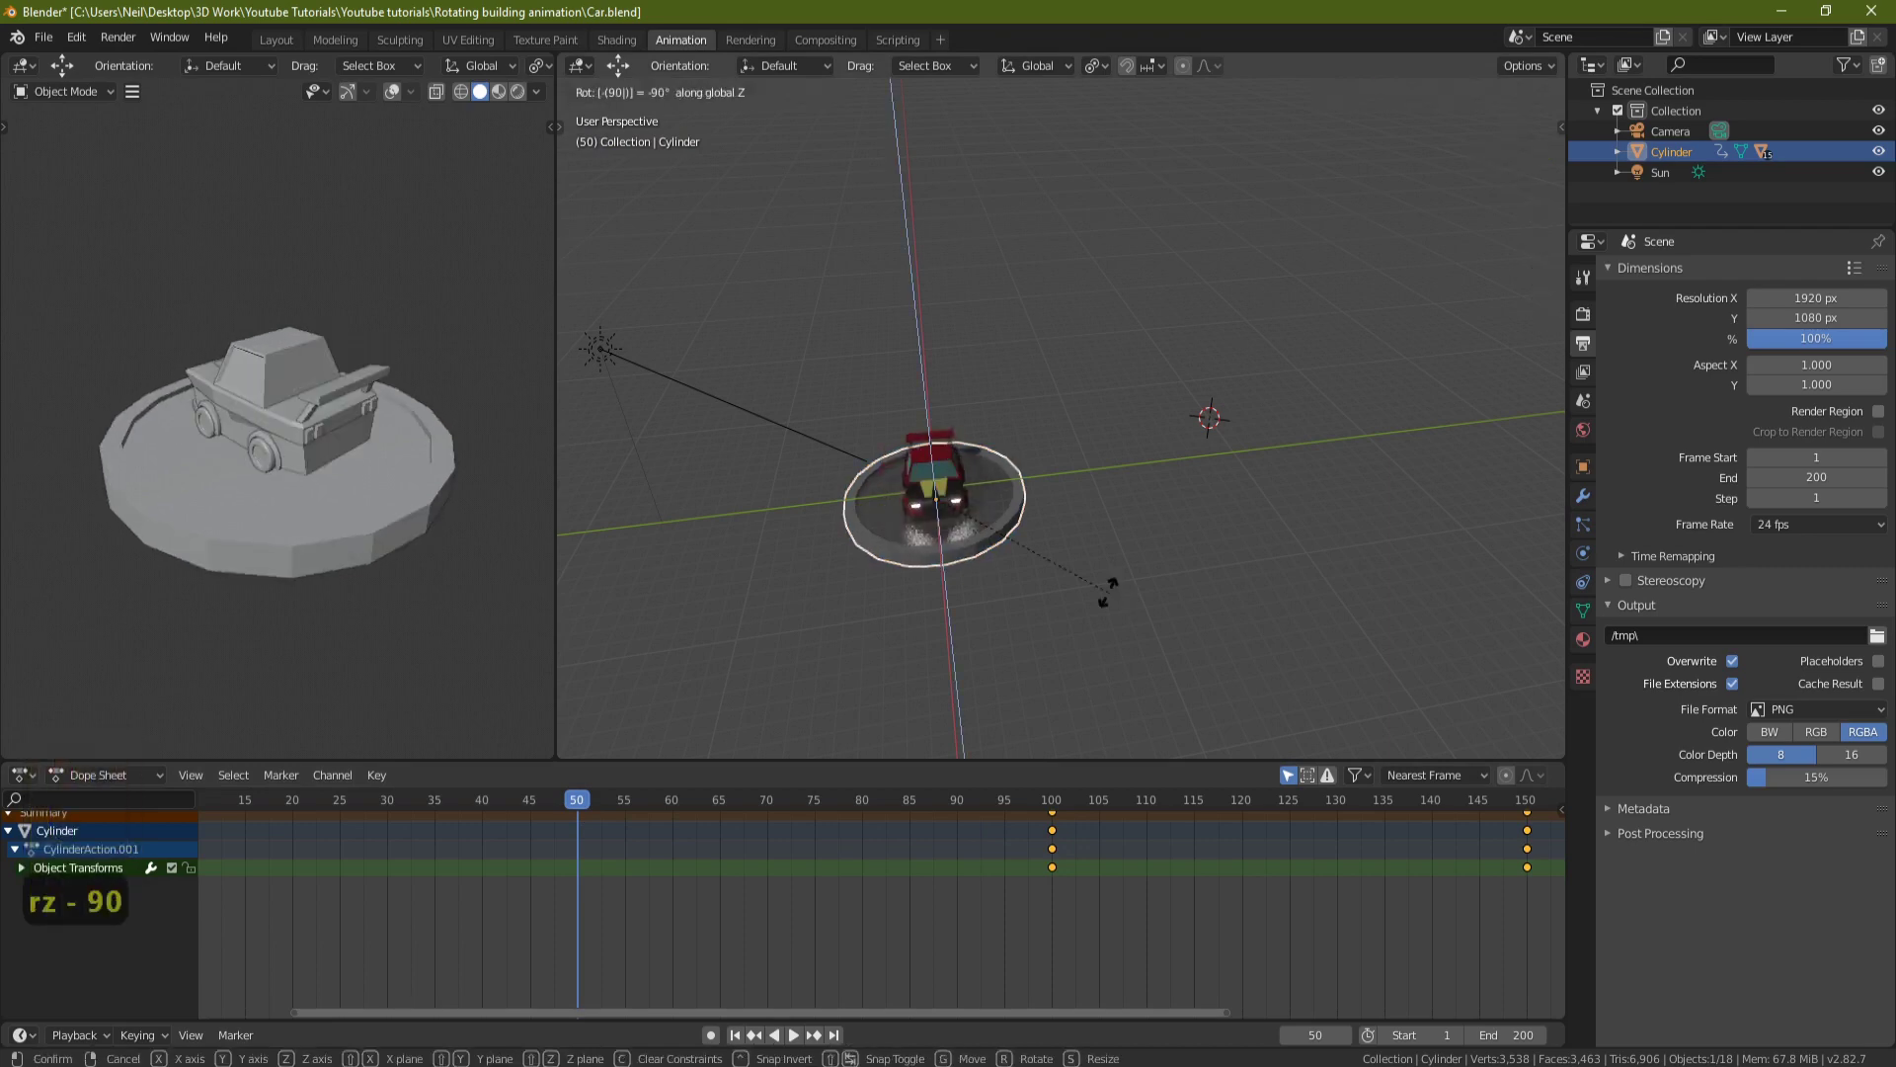
key(Return)
key(i)
click(1108, 593)
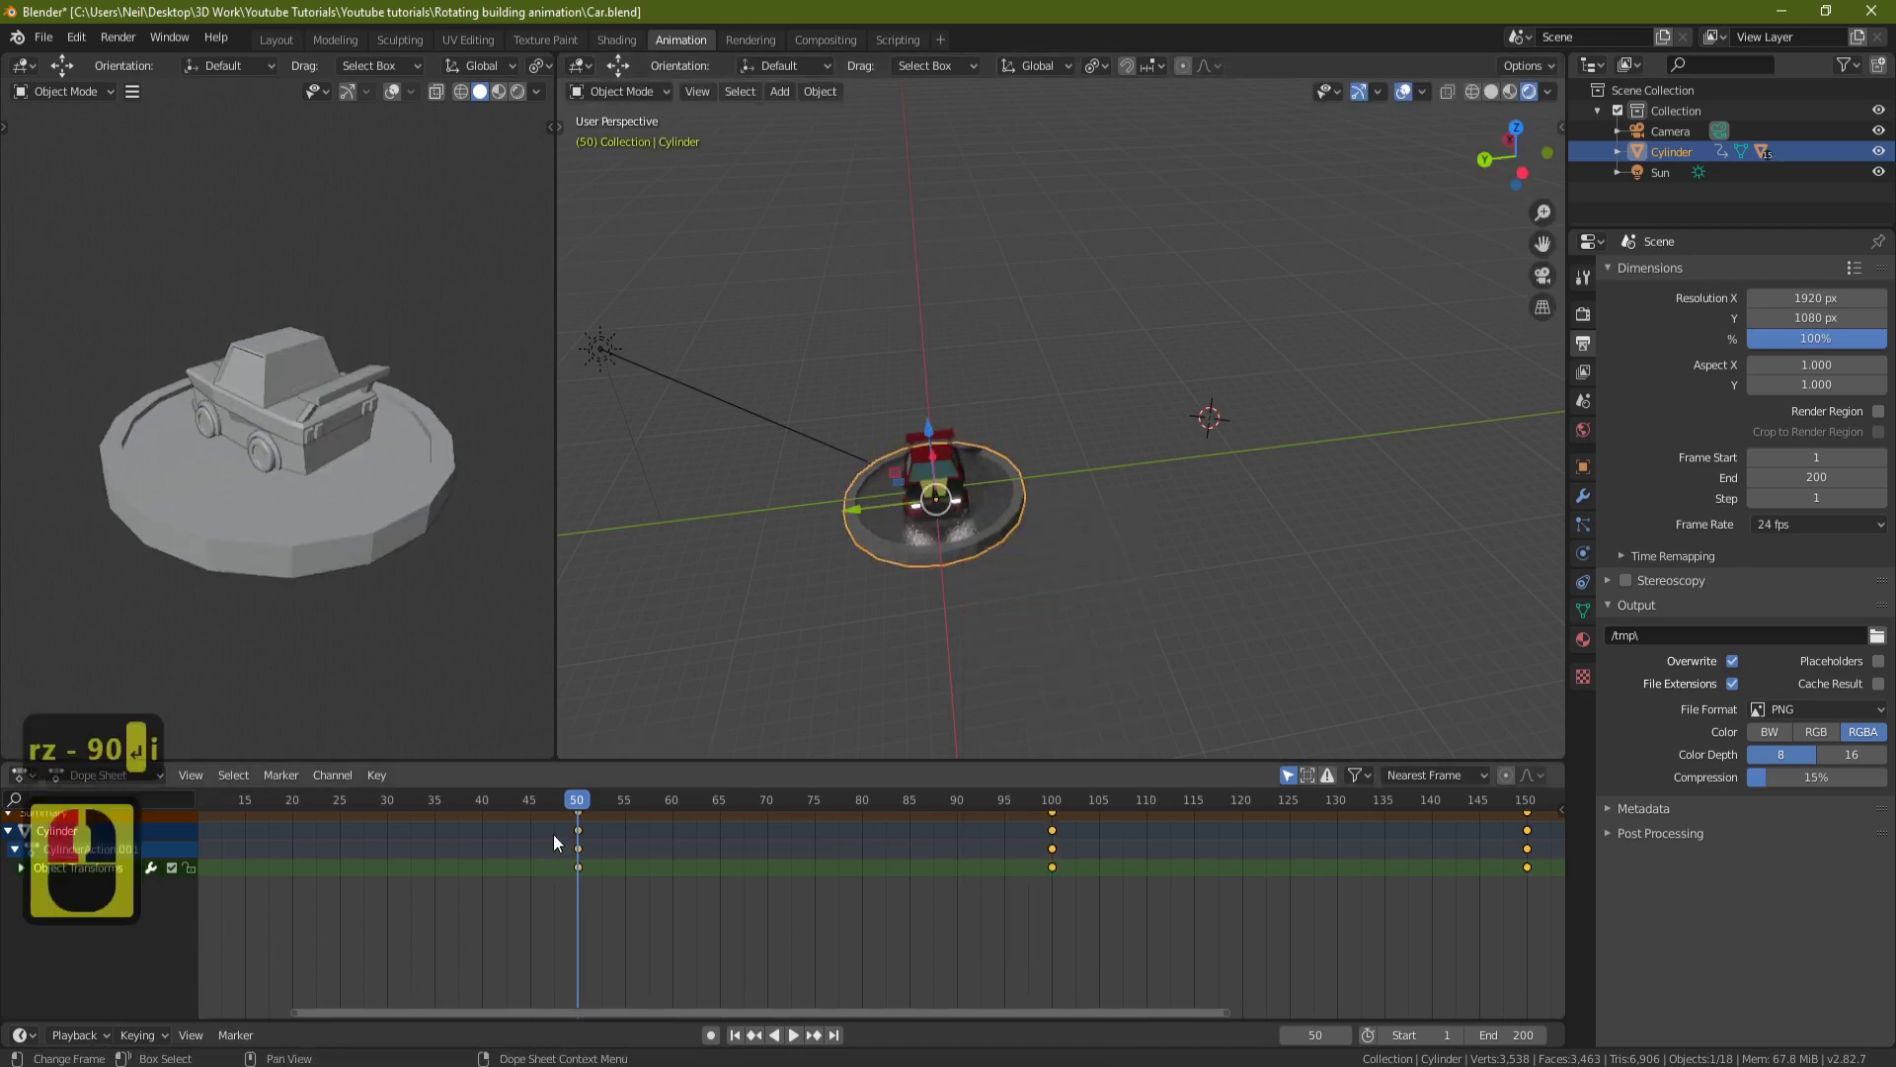
At frame 0, rotate the platform -90° about the Z axis and insert the starting Rotation keyframe.
drag(581, 805, 245, 802)
middle_drag(244, 802, 619, 796)
drag(620, 796, 482, 798)
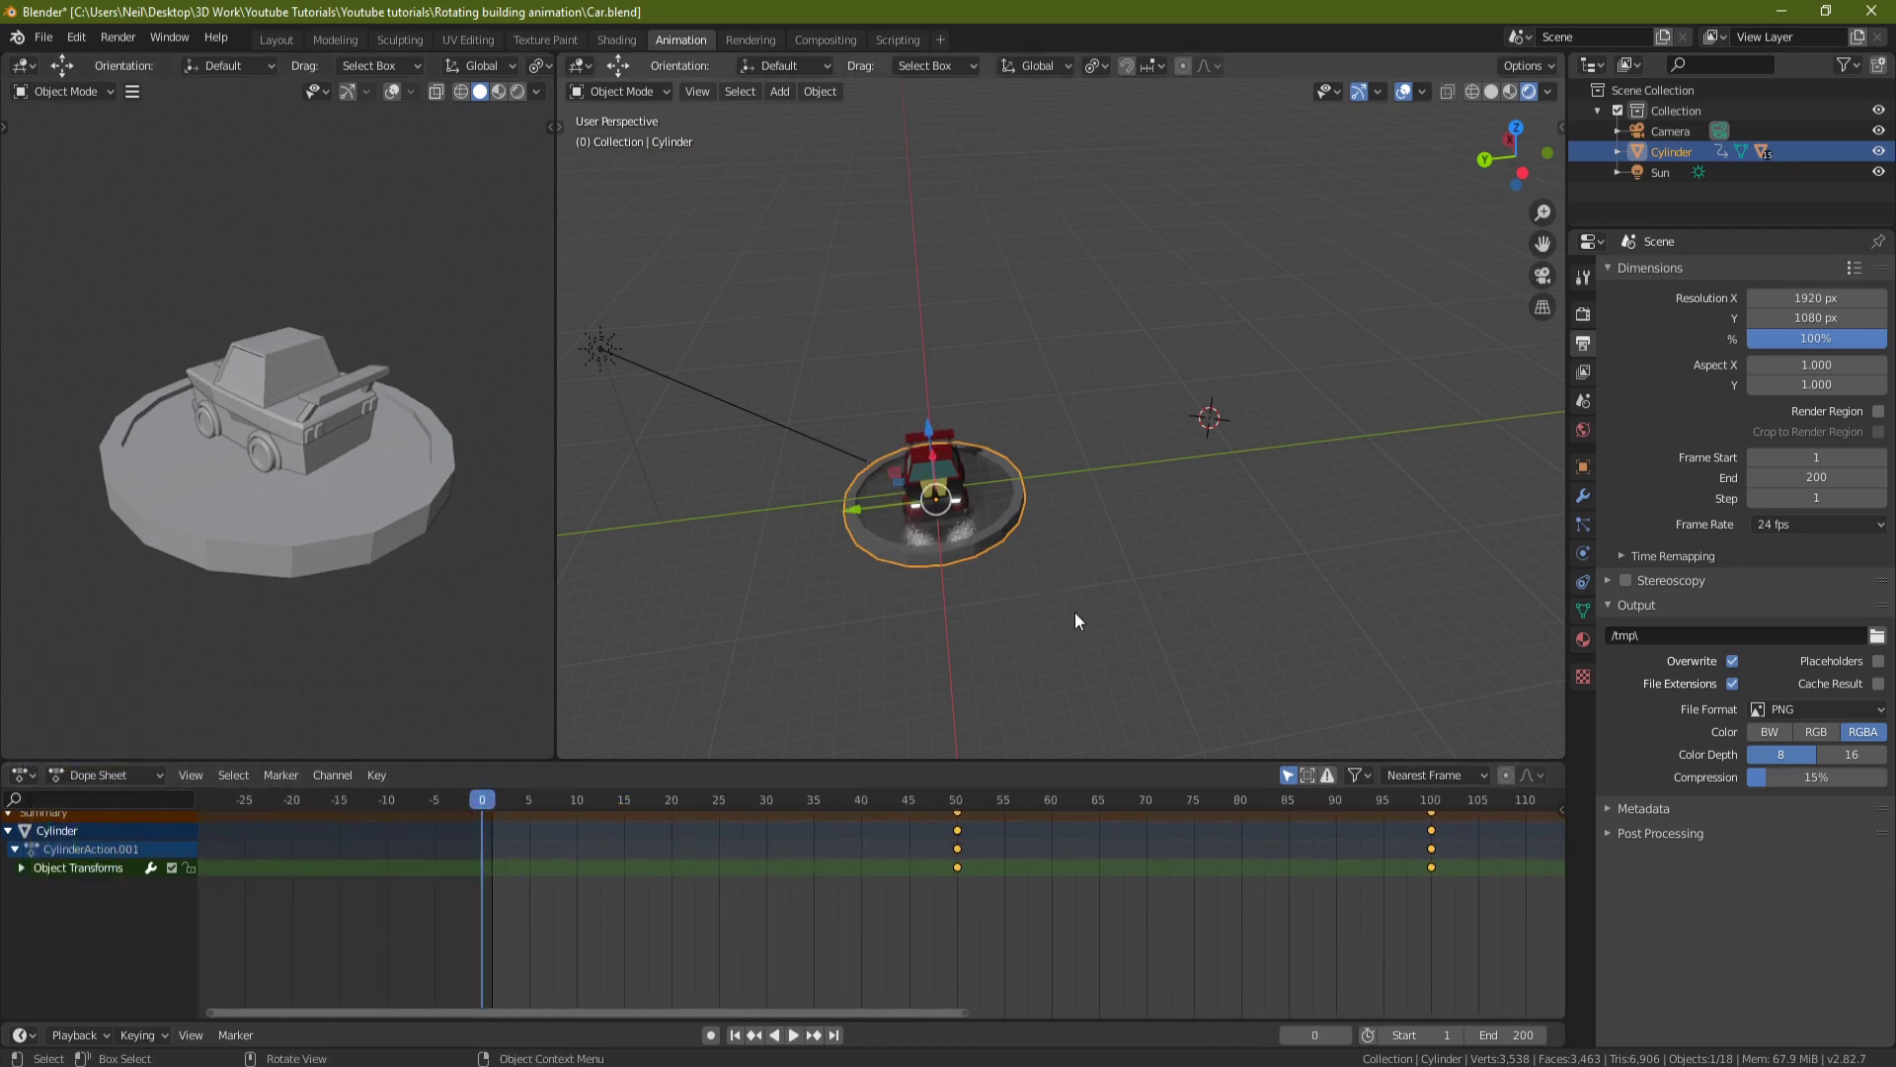
key(r)
key(z)
key(minus)
key(9)
key(0)
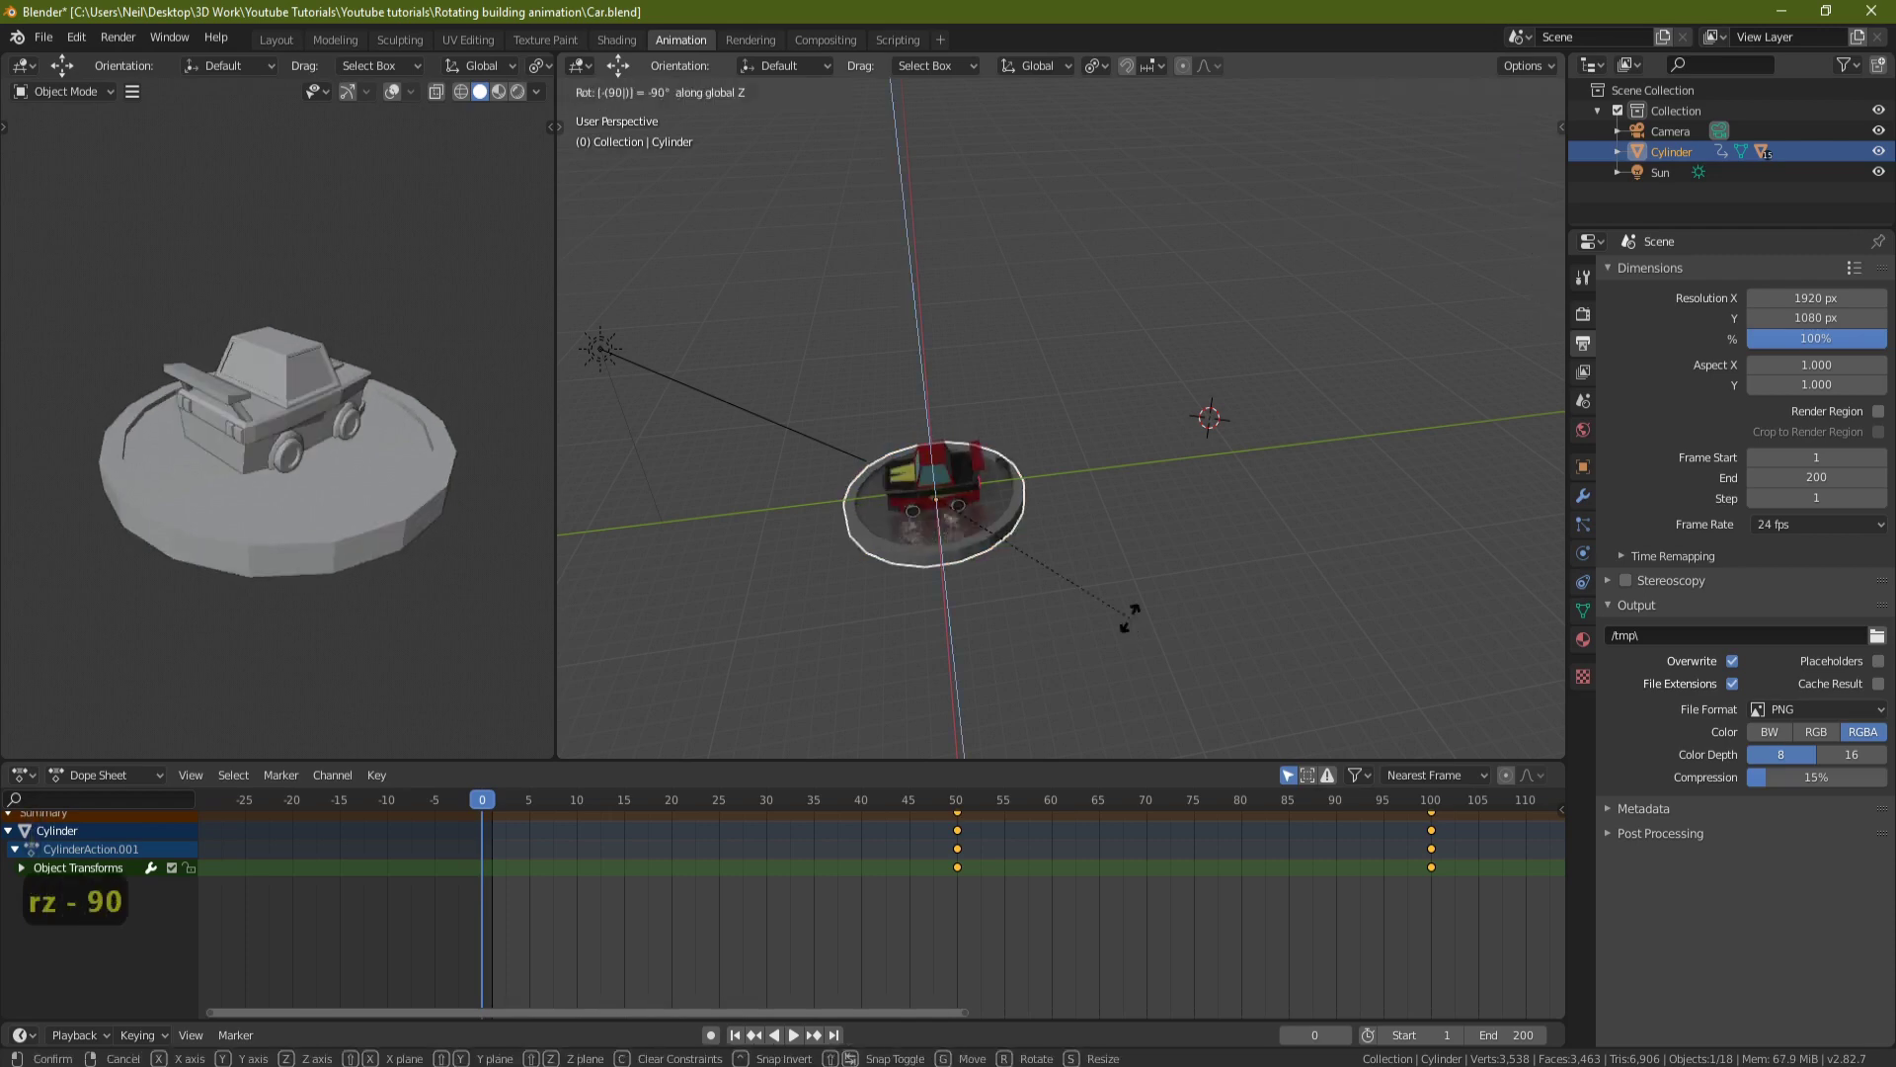
key(Return)
key(i)
click(1130, 619)
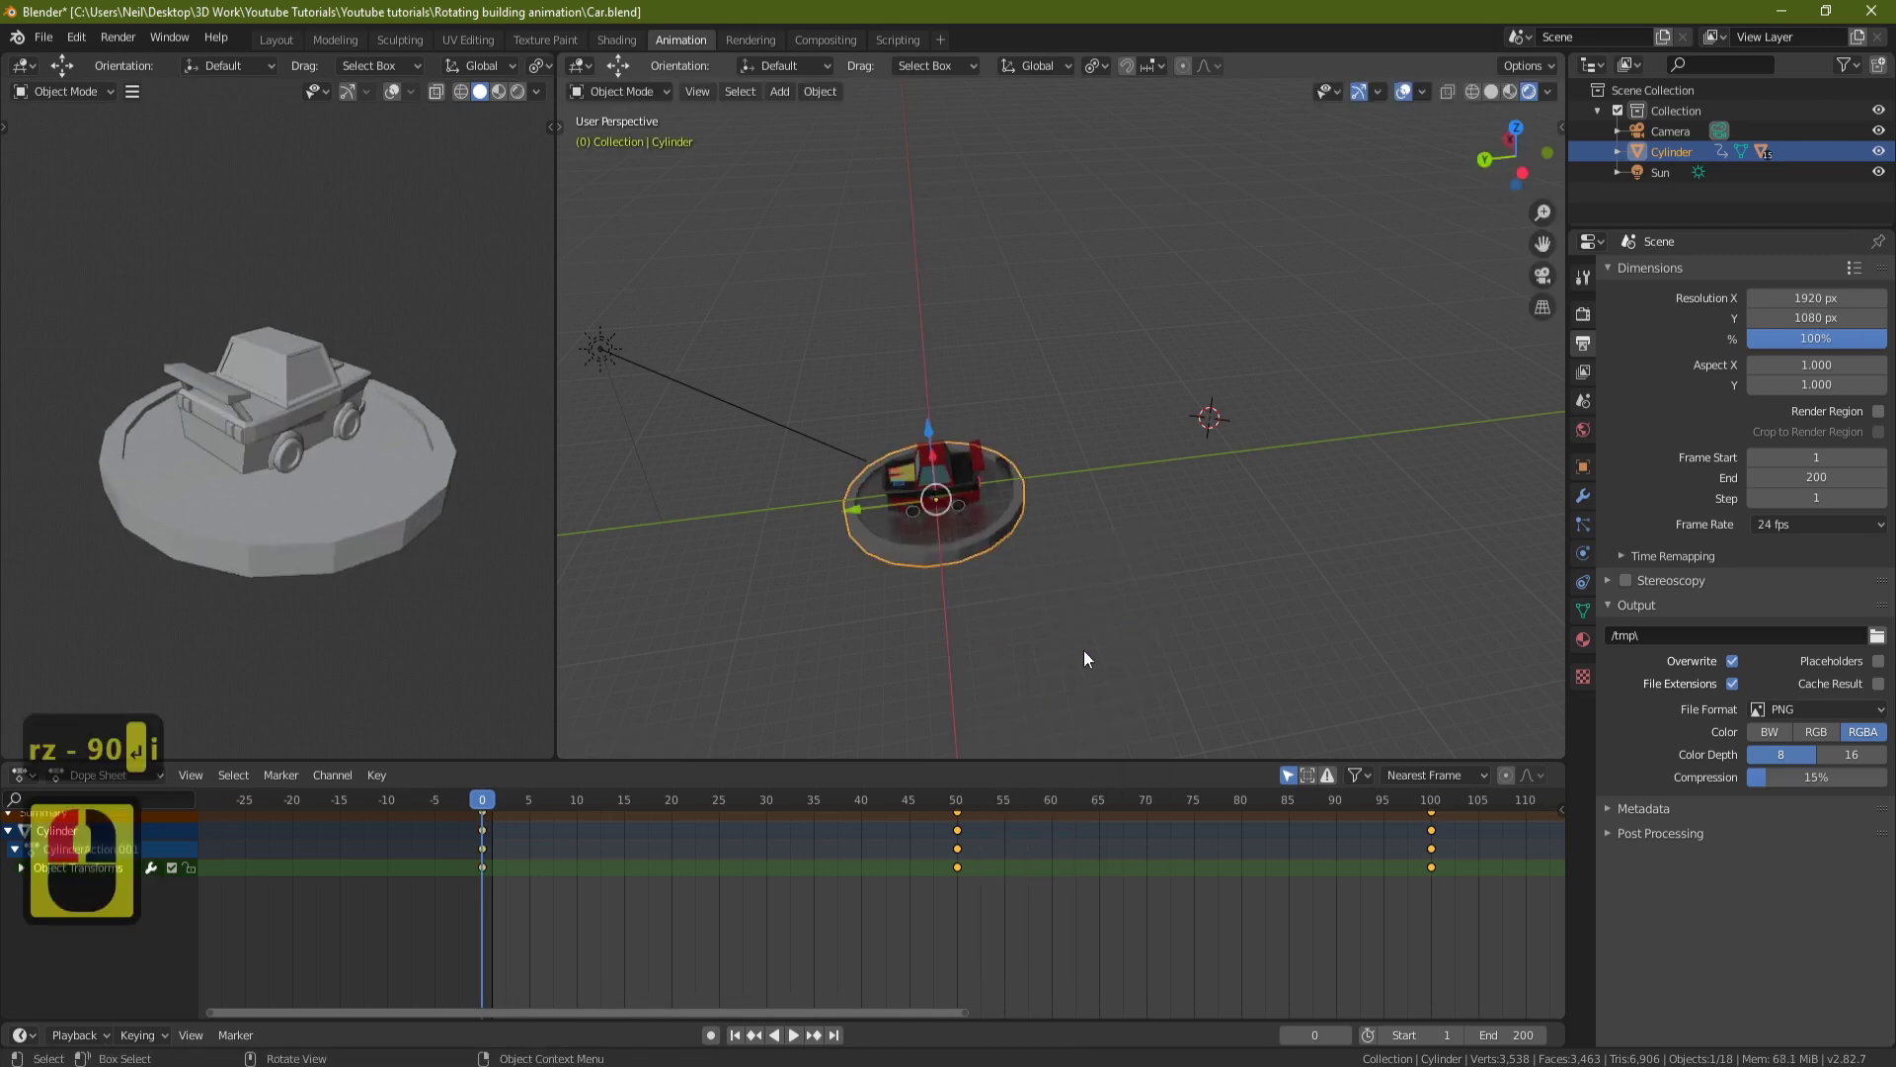
Play the turntable animation from frame 0 to check the platform's rotation.
scroll(1104, 621, down, 5)
middle_drag(1085, 596, 1011, 521)
scroll(1029, 490, up, 4)
scroll(1030, 490, up, 3)
scroll(1083, 836, down, 10)
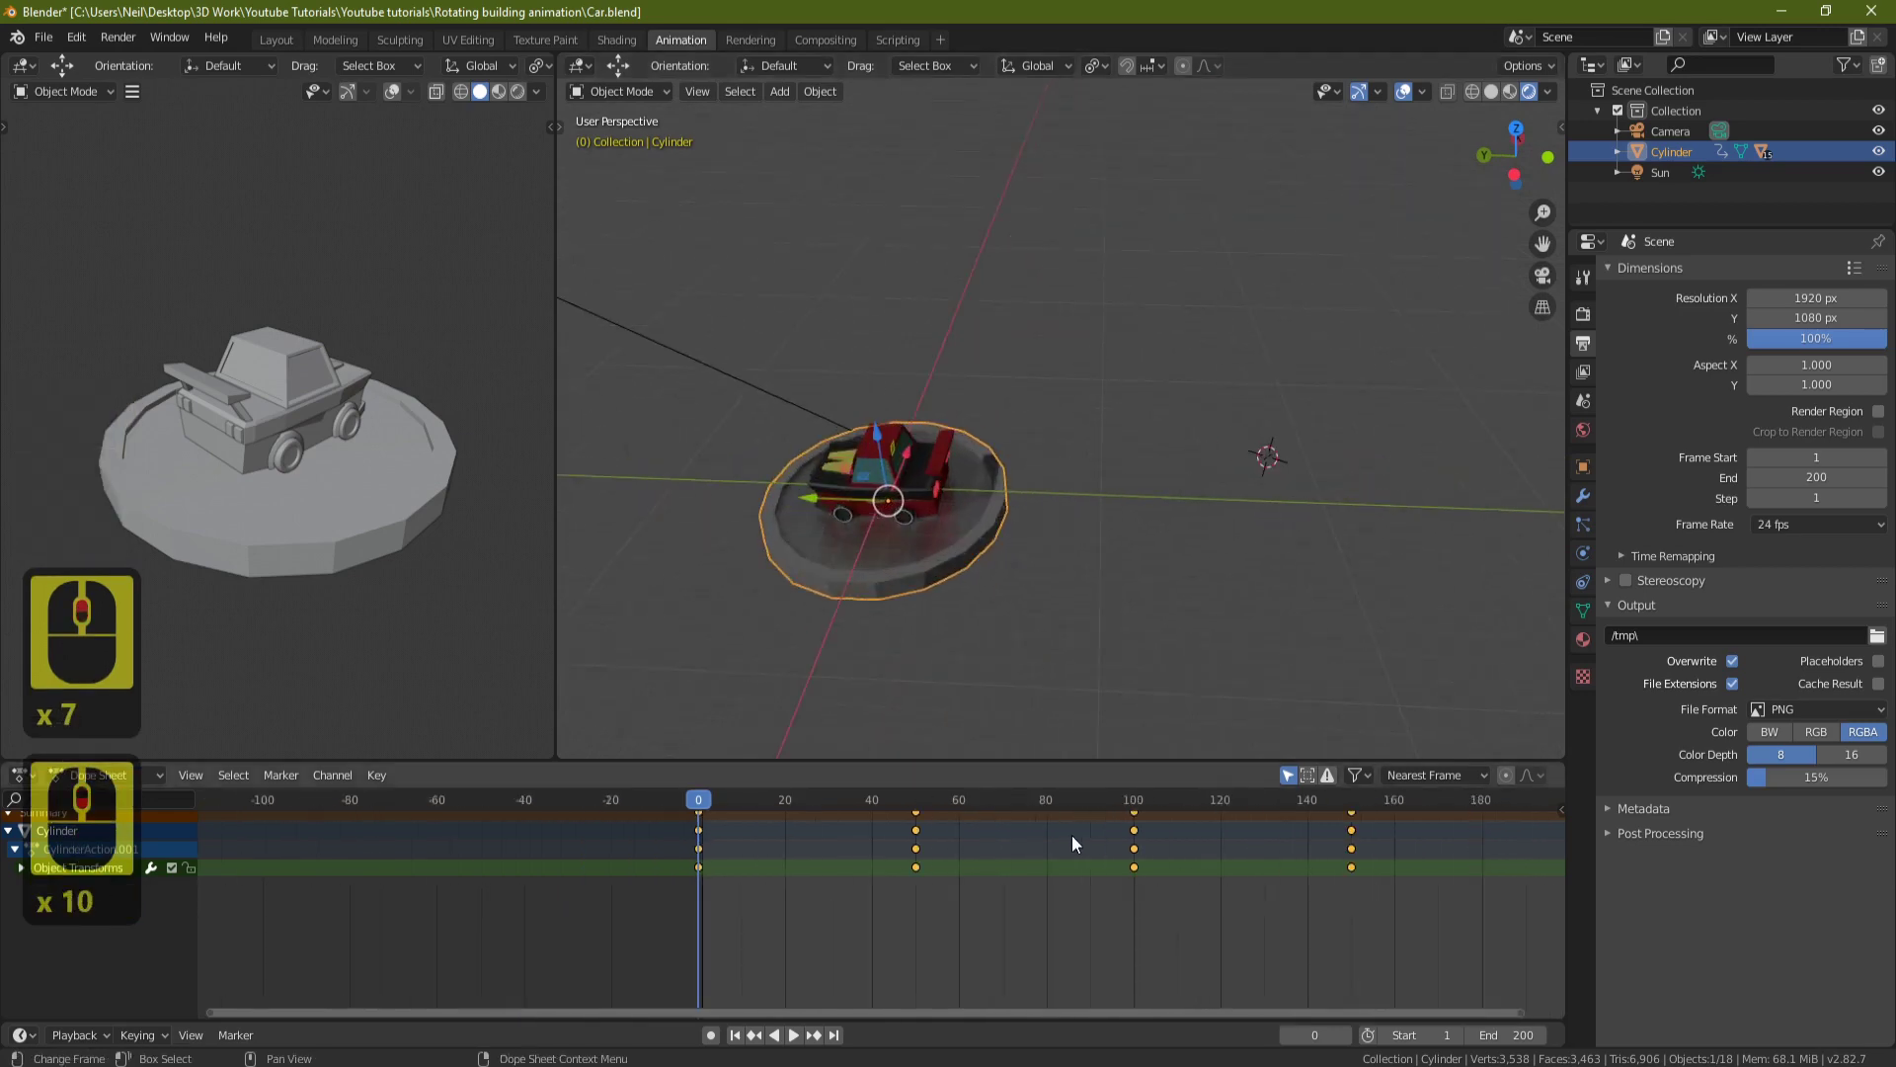
scroll(1146, 840, down, 6)
scroll(929, 547, up, 3)
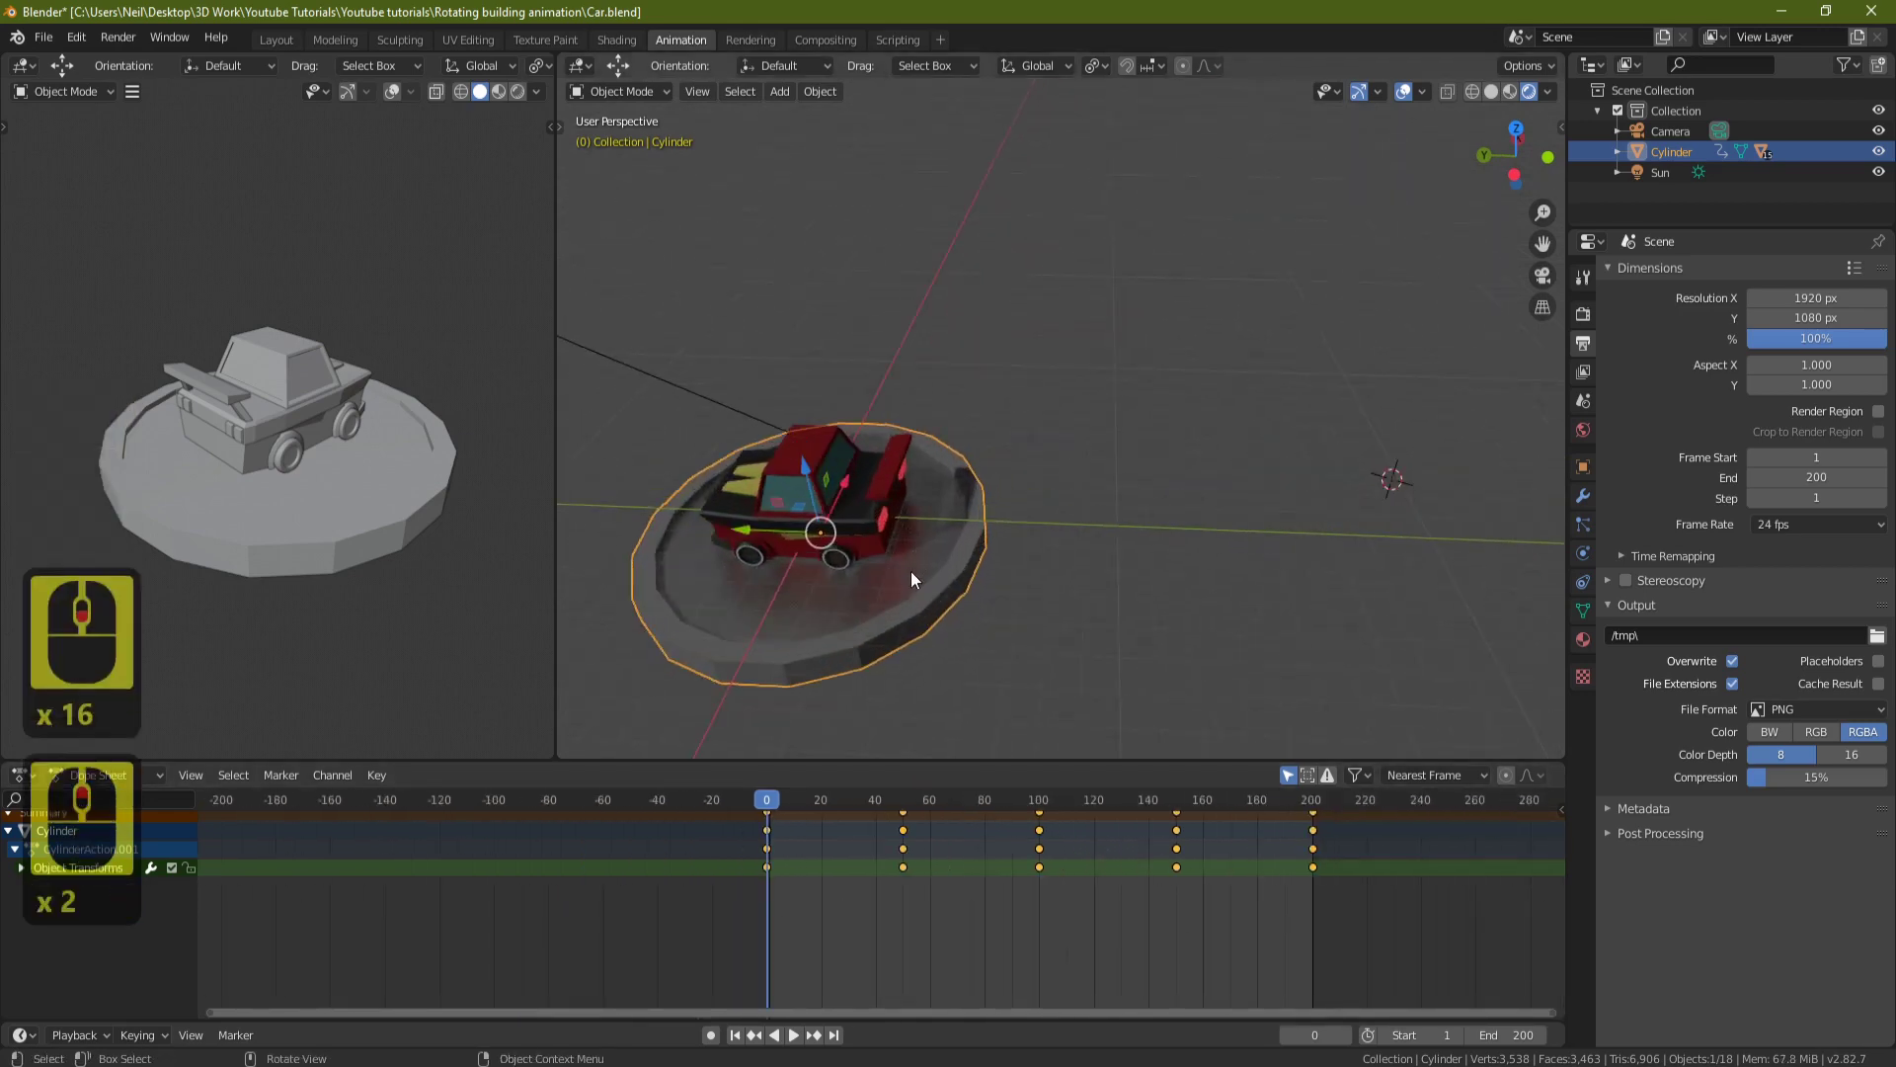
middle_drag(918, 590, 1124, 449)
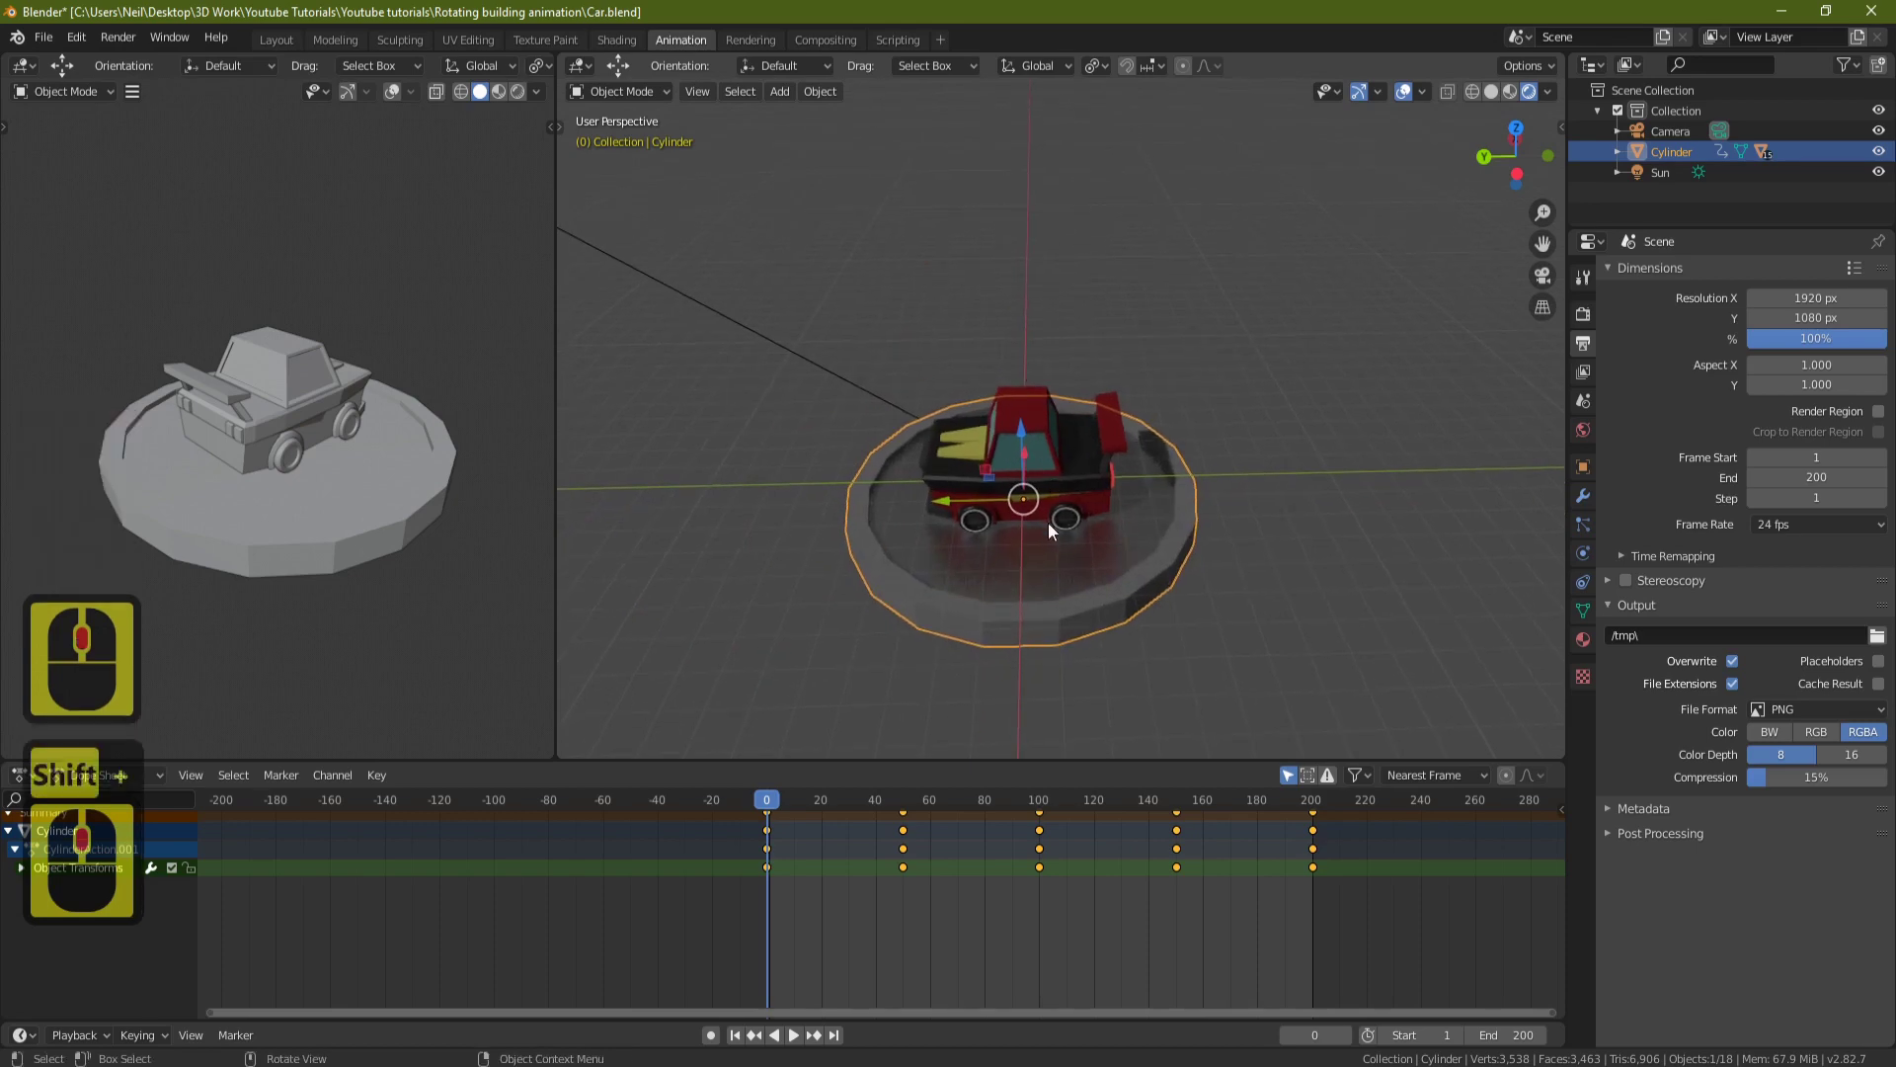
key(space)
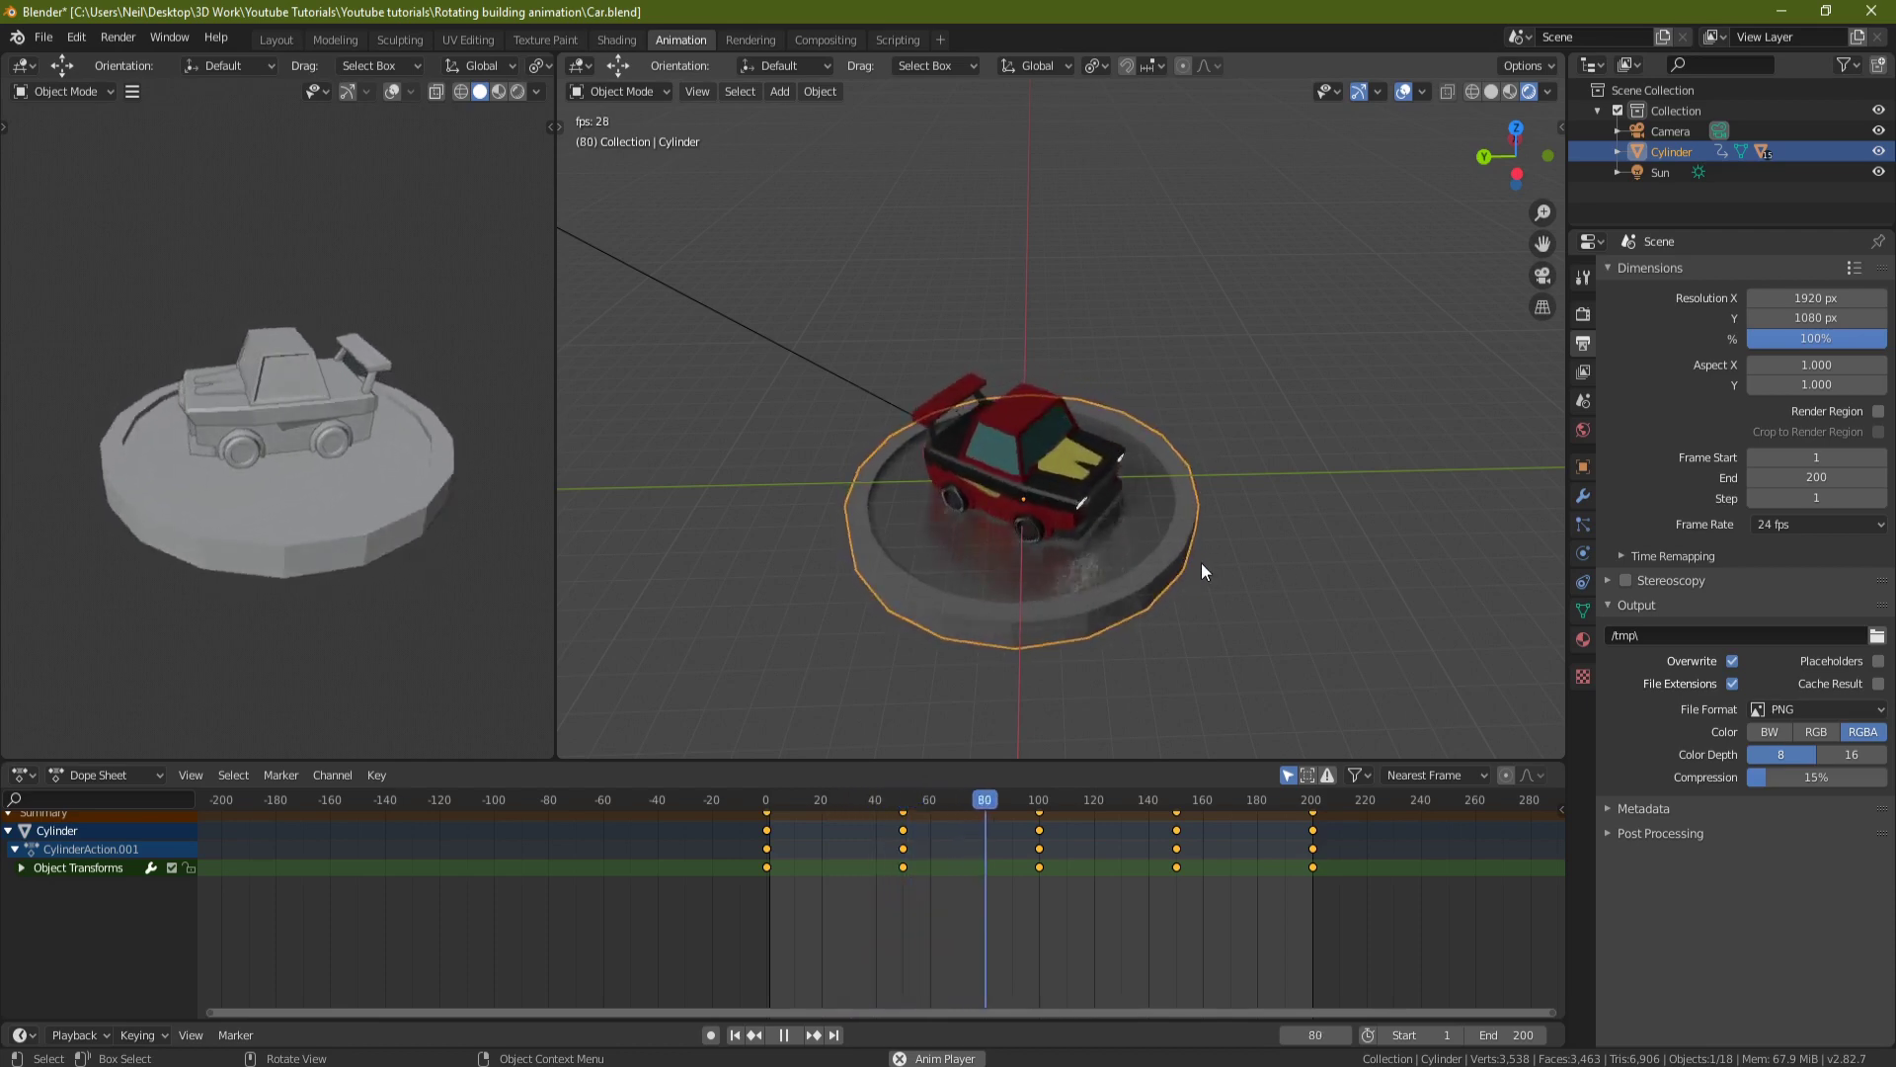
key(space)
key(space)
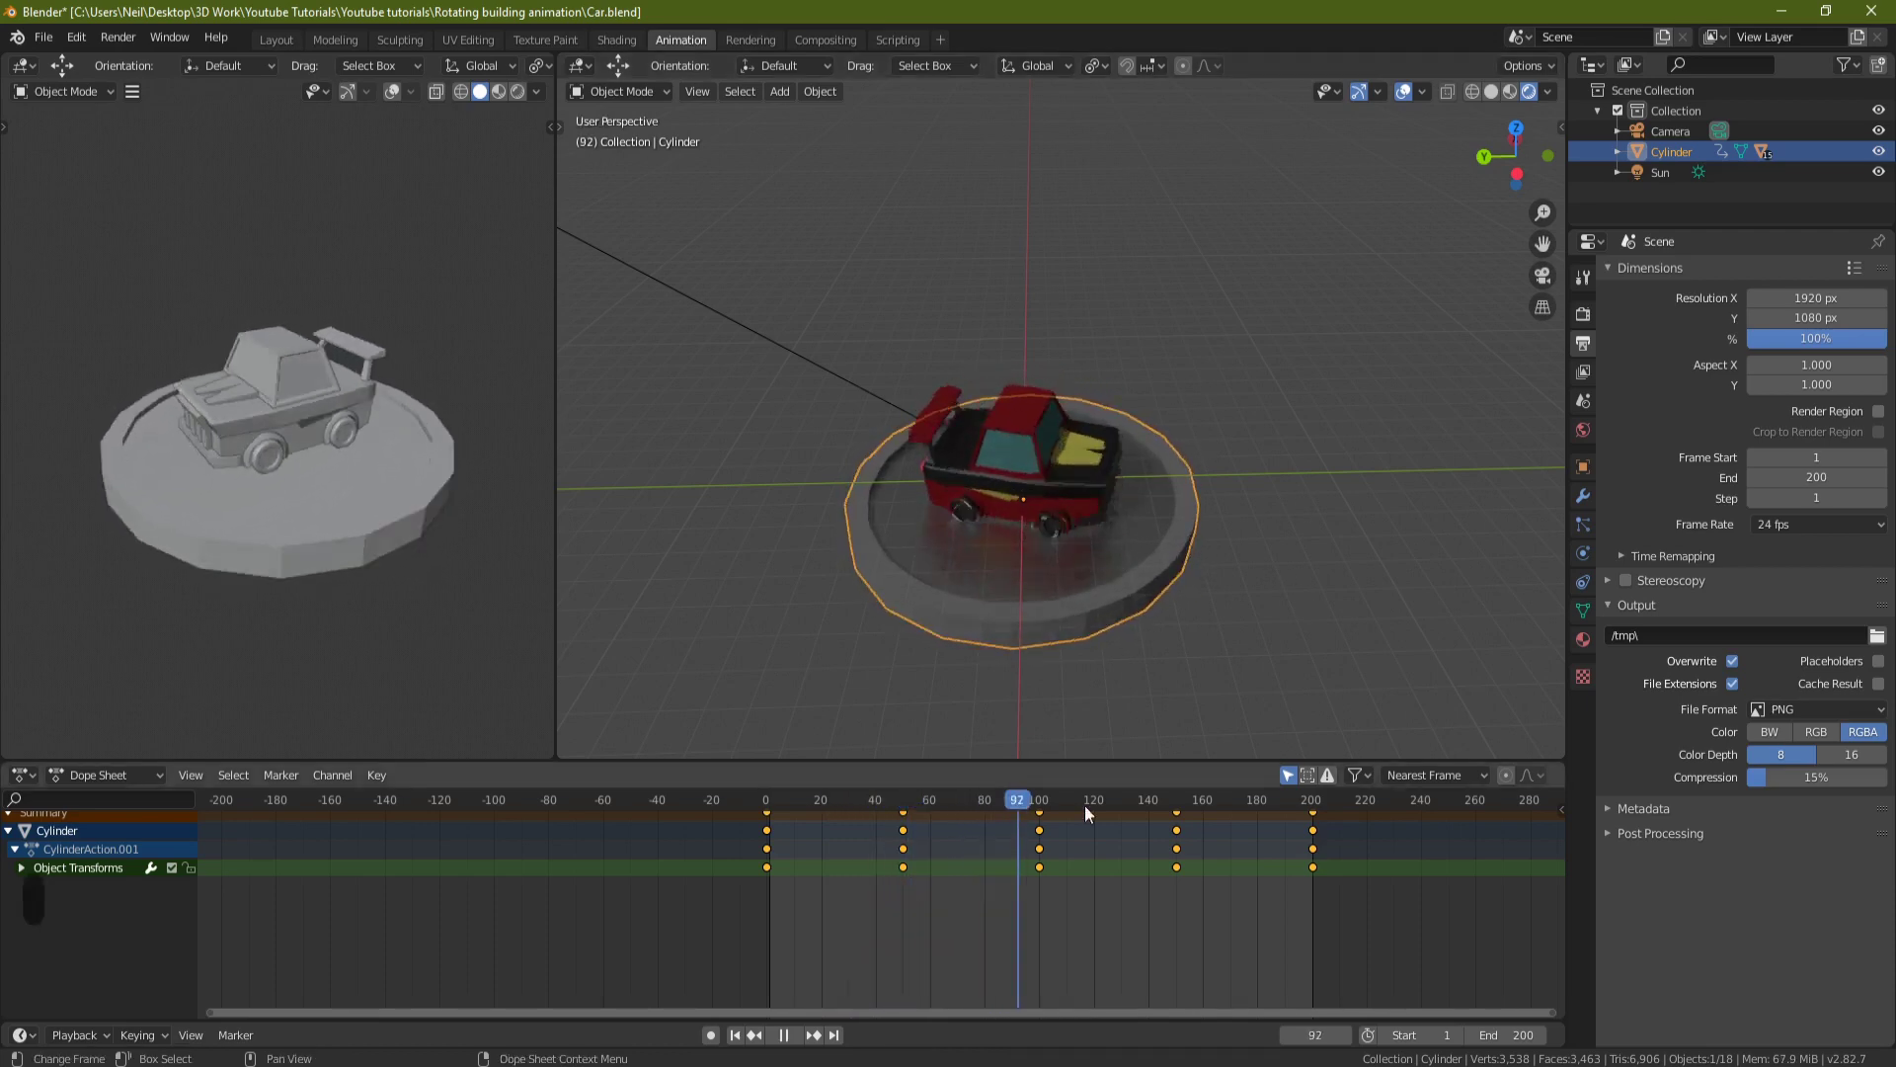
Compare the car's orientation at frames 200 and 201 with that at frame 0.
click(1307, 805)
key(space)
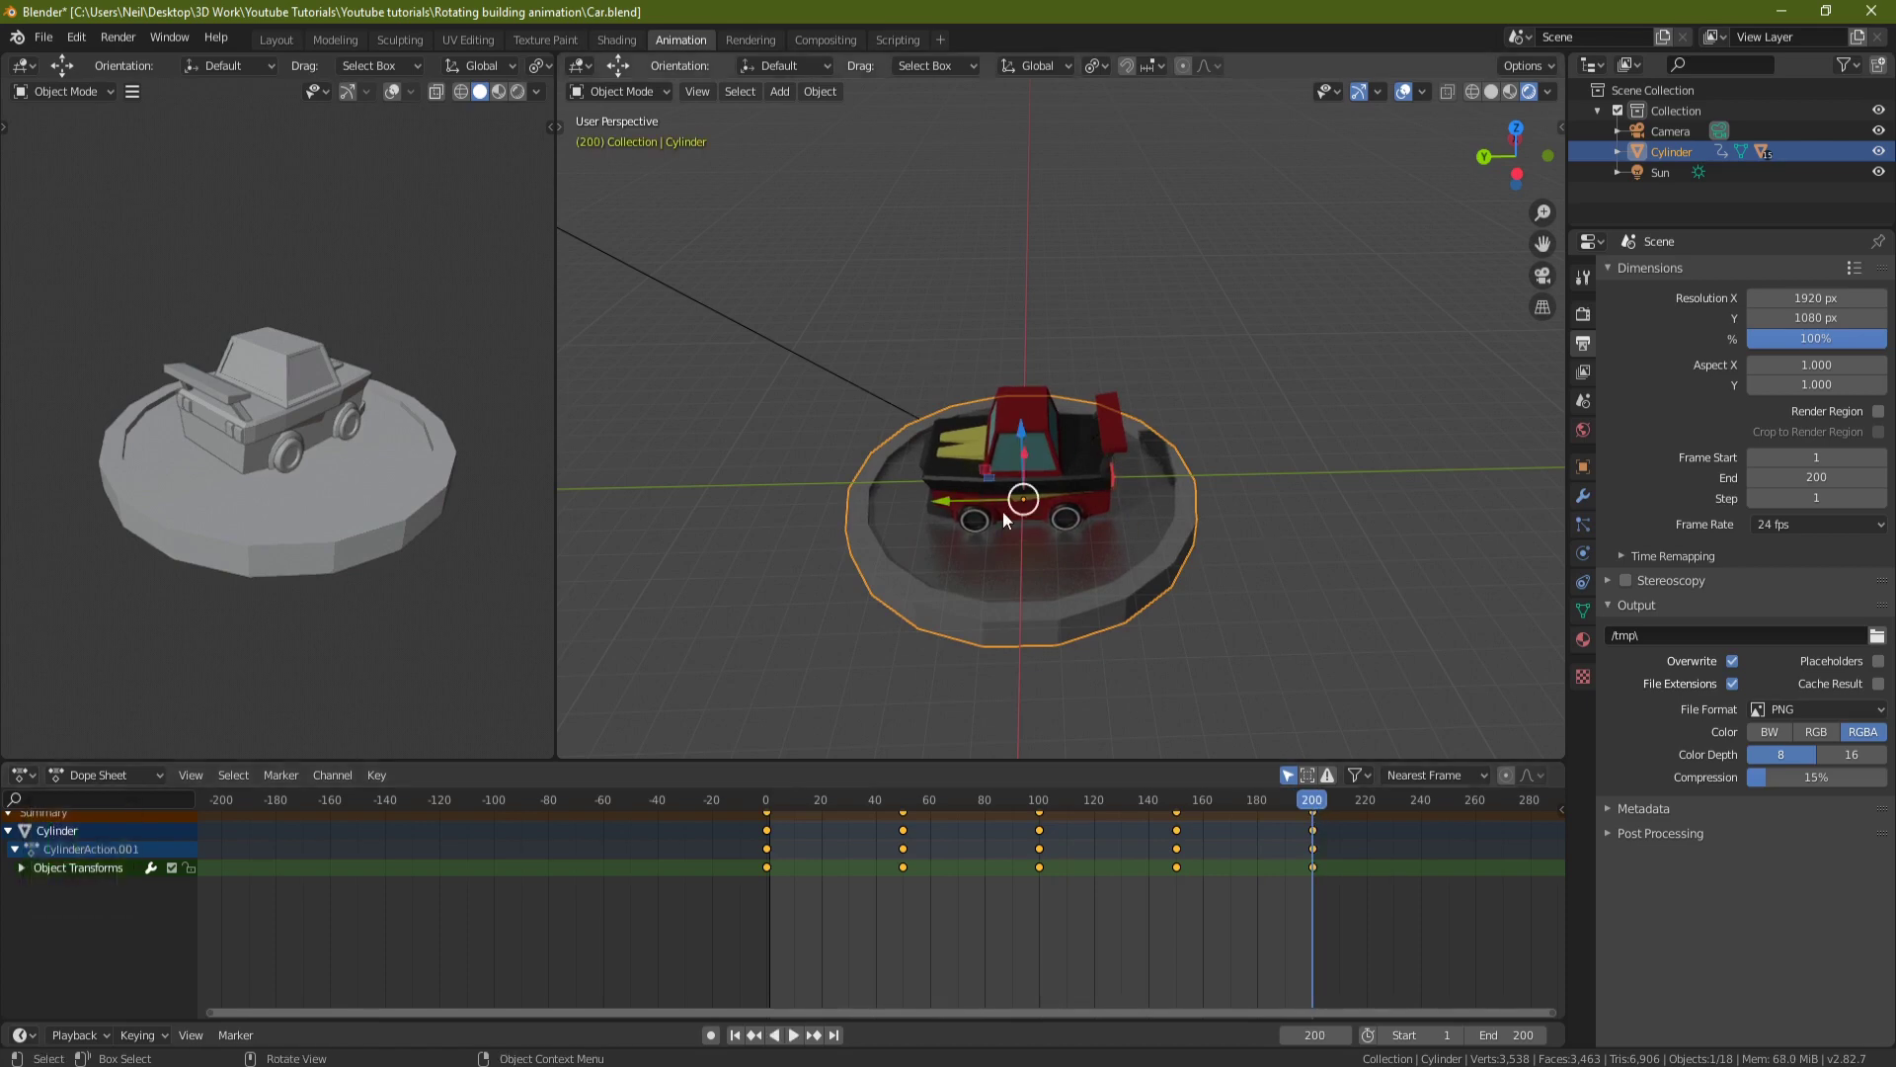
key(Right)
key(space)
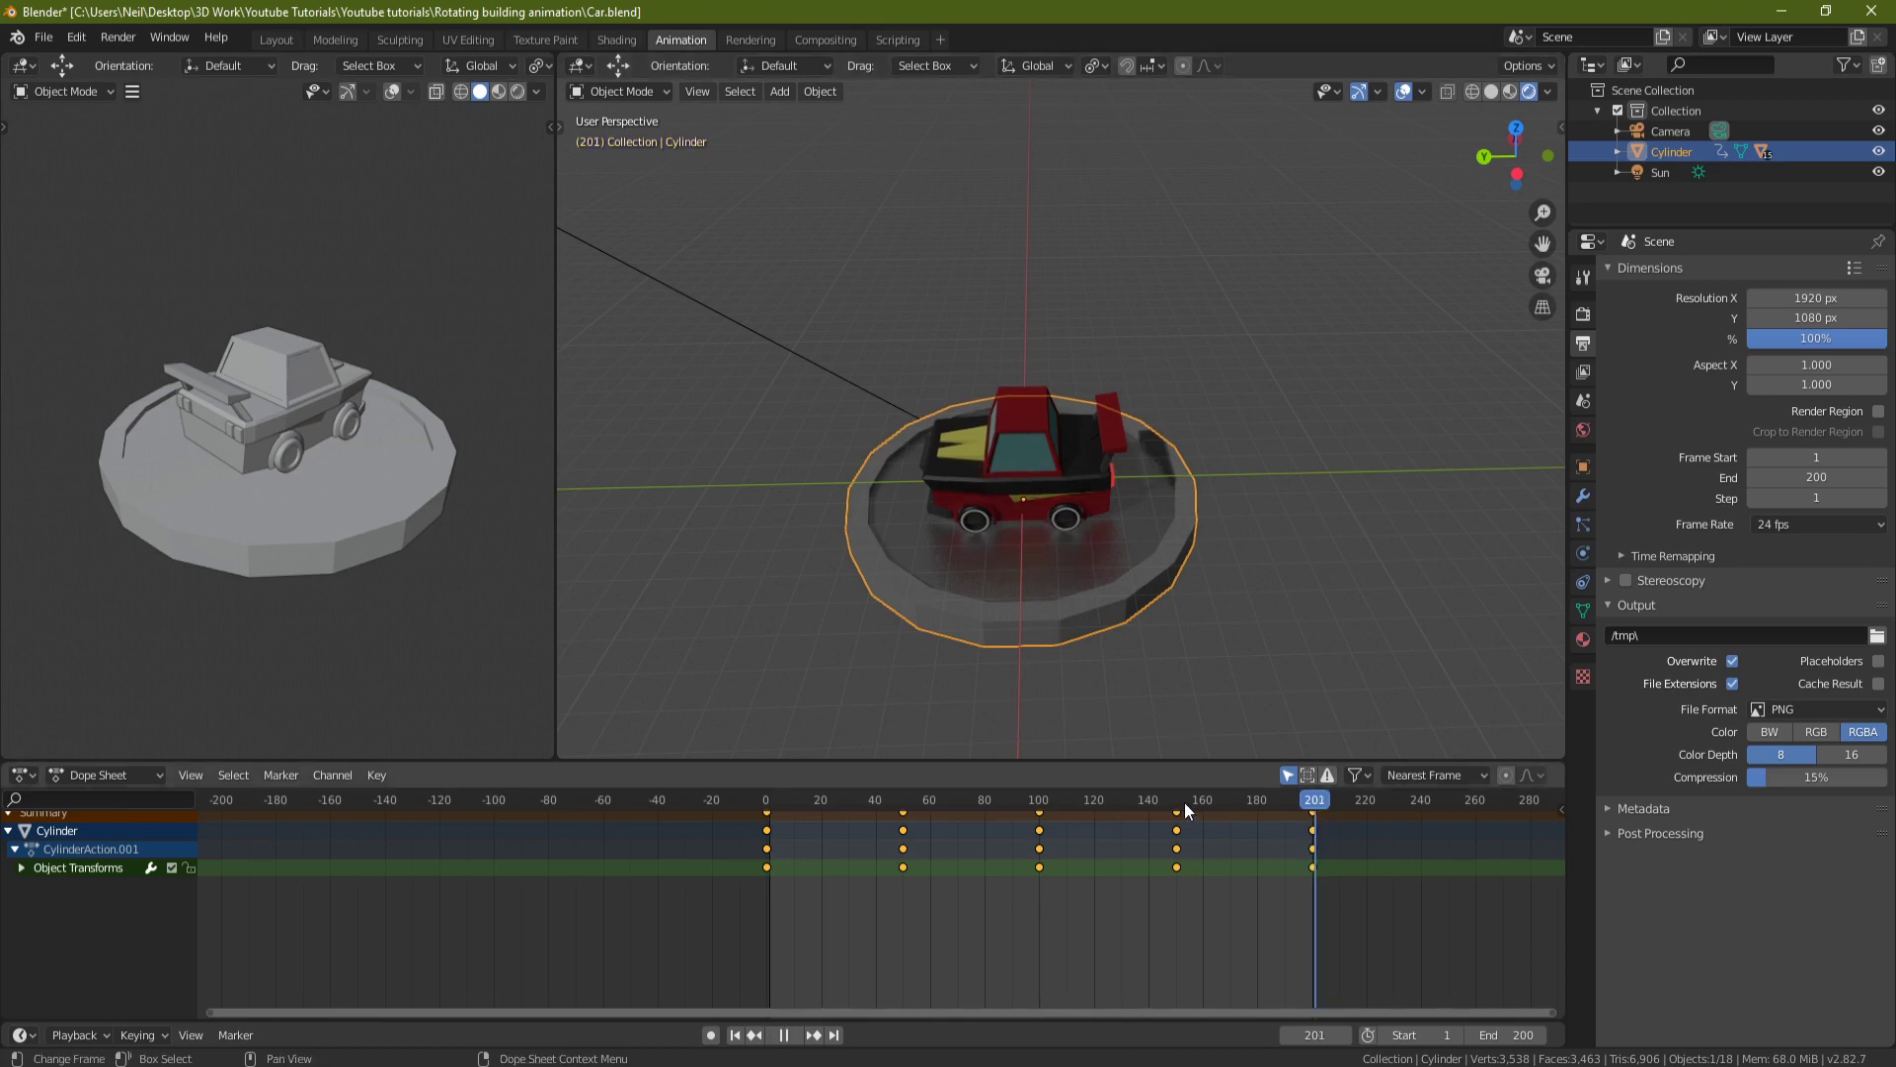
click(766, 800)
key(space)
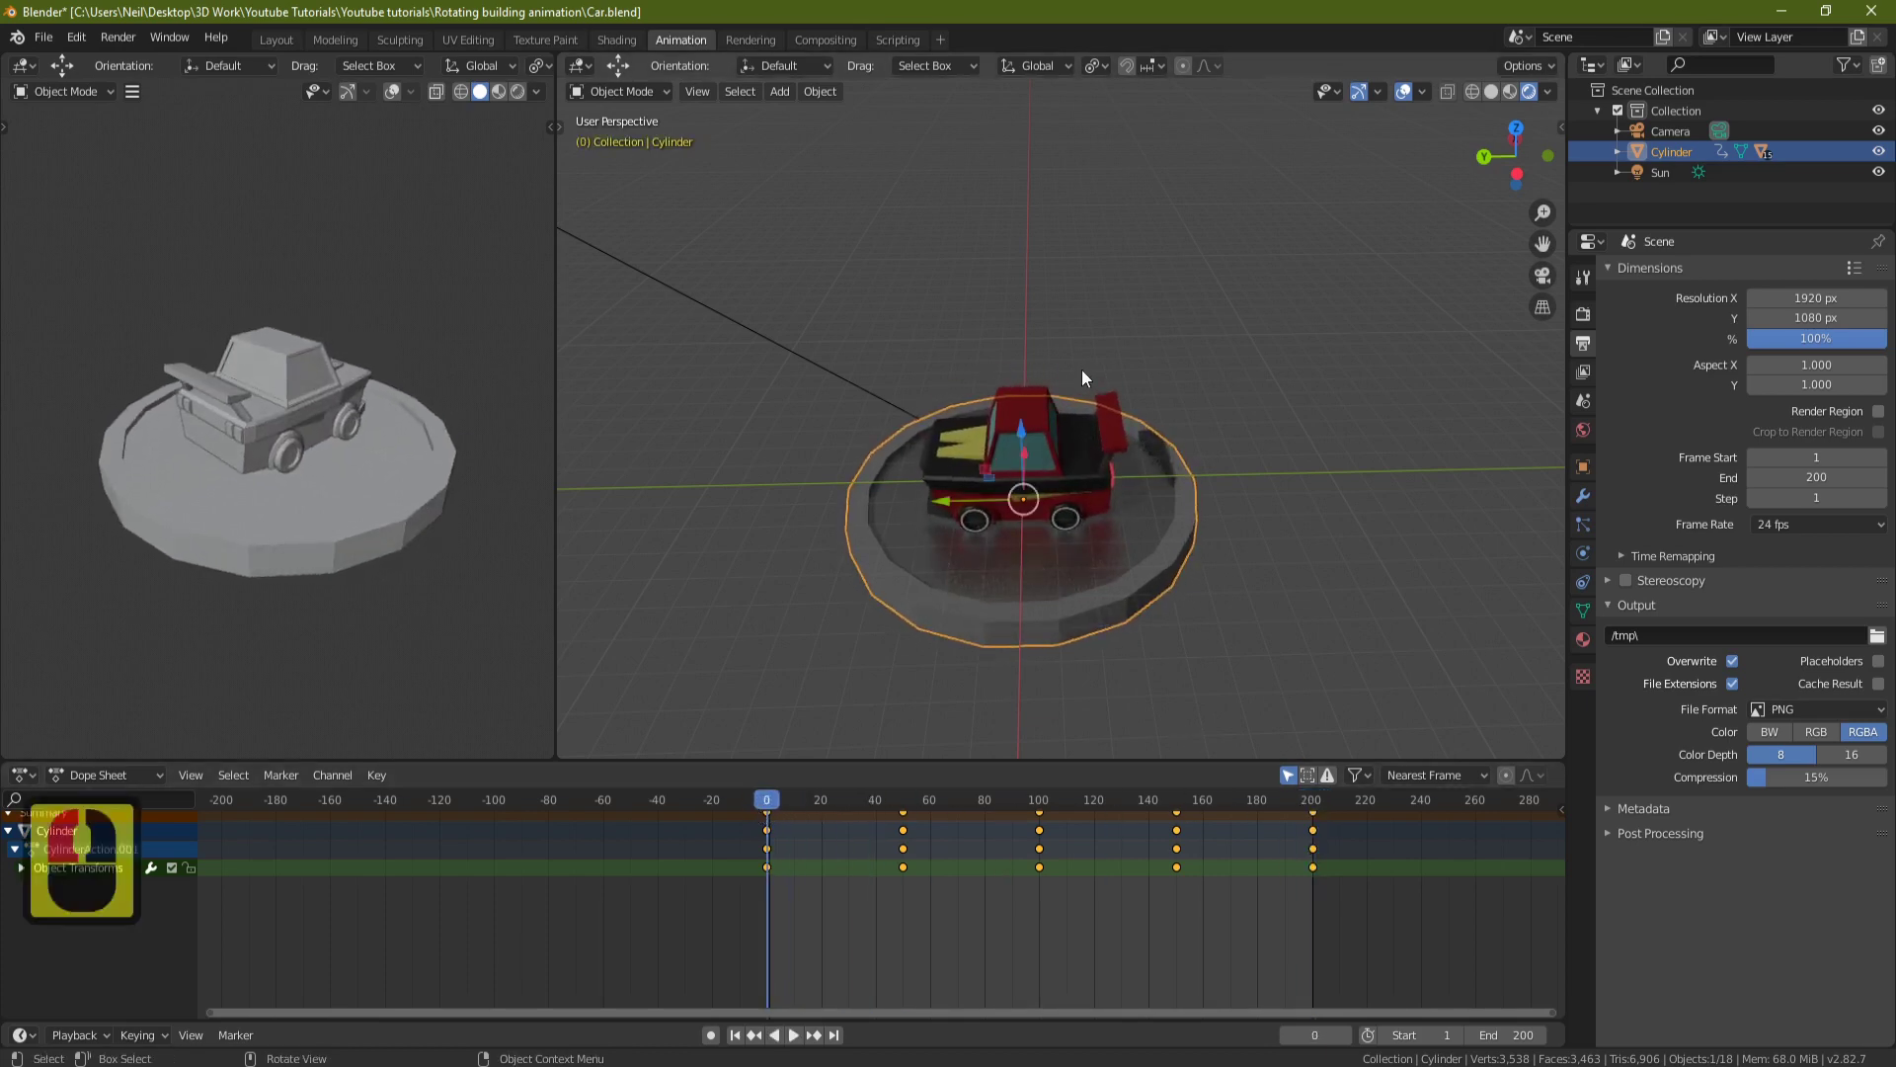
At frame 0, lift the car's cabin high above the platform and insert a Location keyframe for it.
scroll(1081, 369, down, 3)
middle_drag(897, 458, 1247, 435)
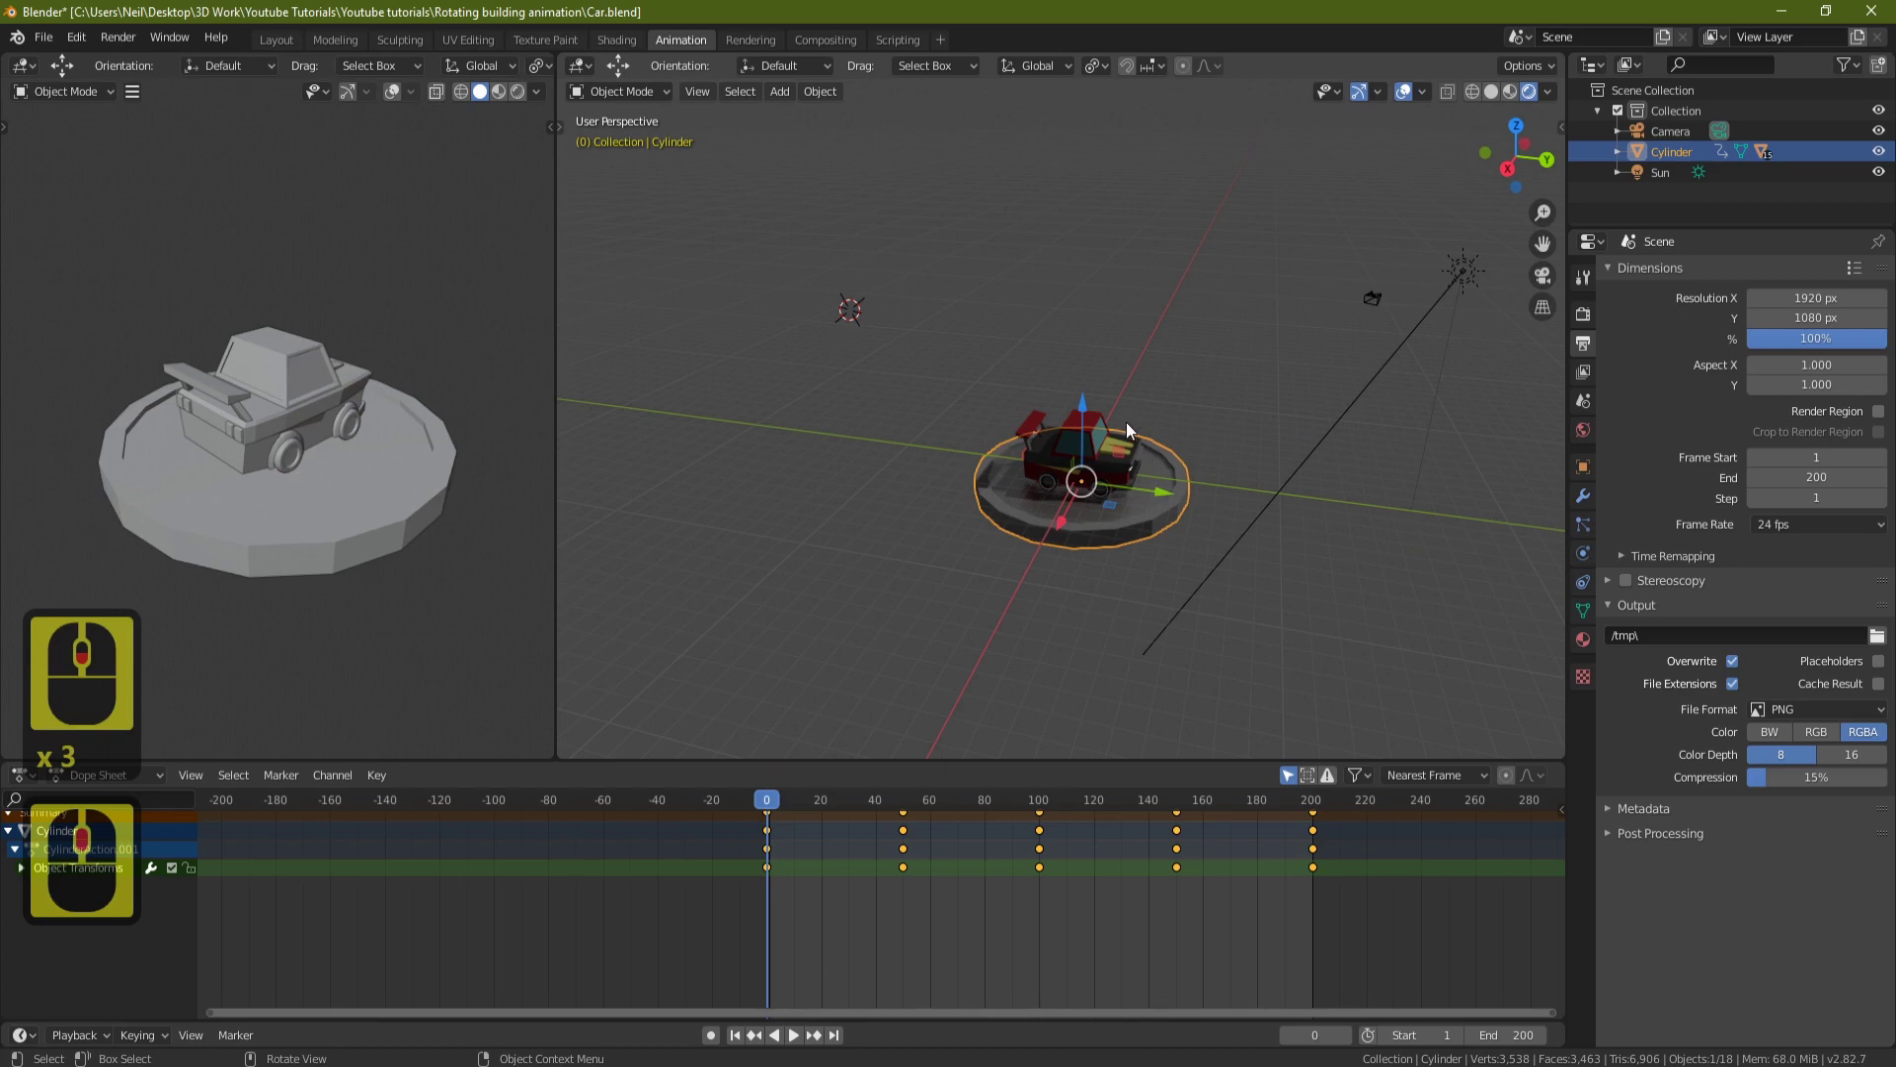
middle_drag(1136, 411, 1095, 434)
click(1045, 444)
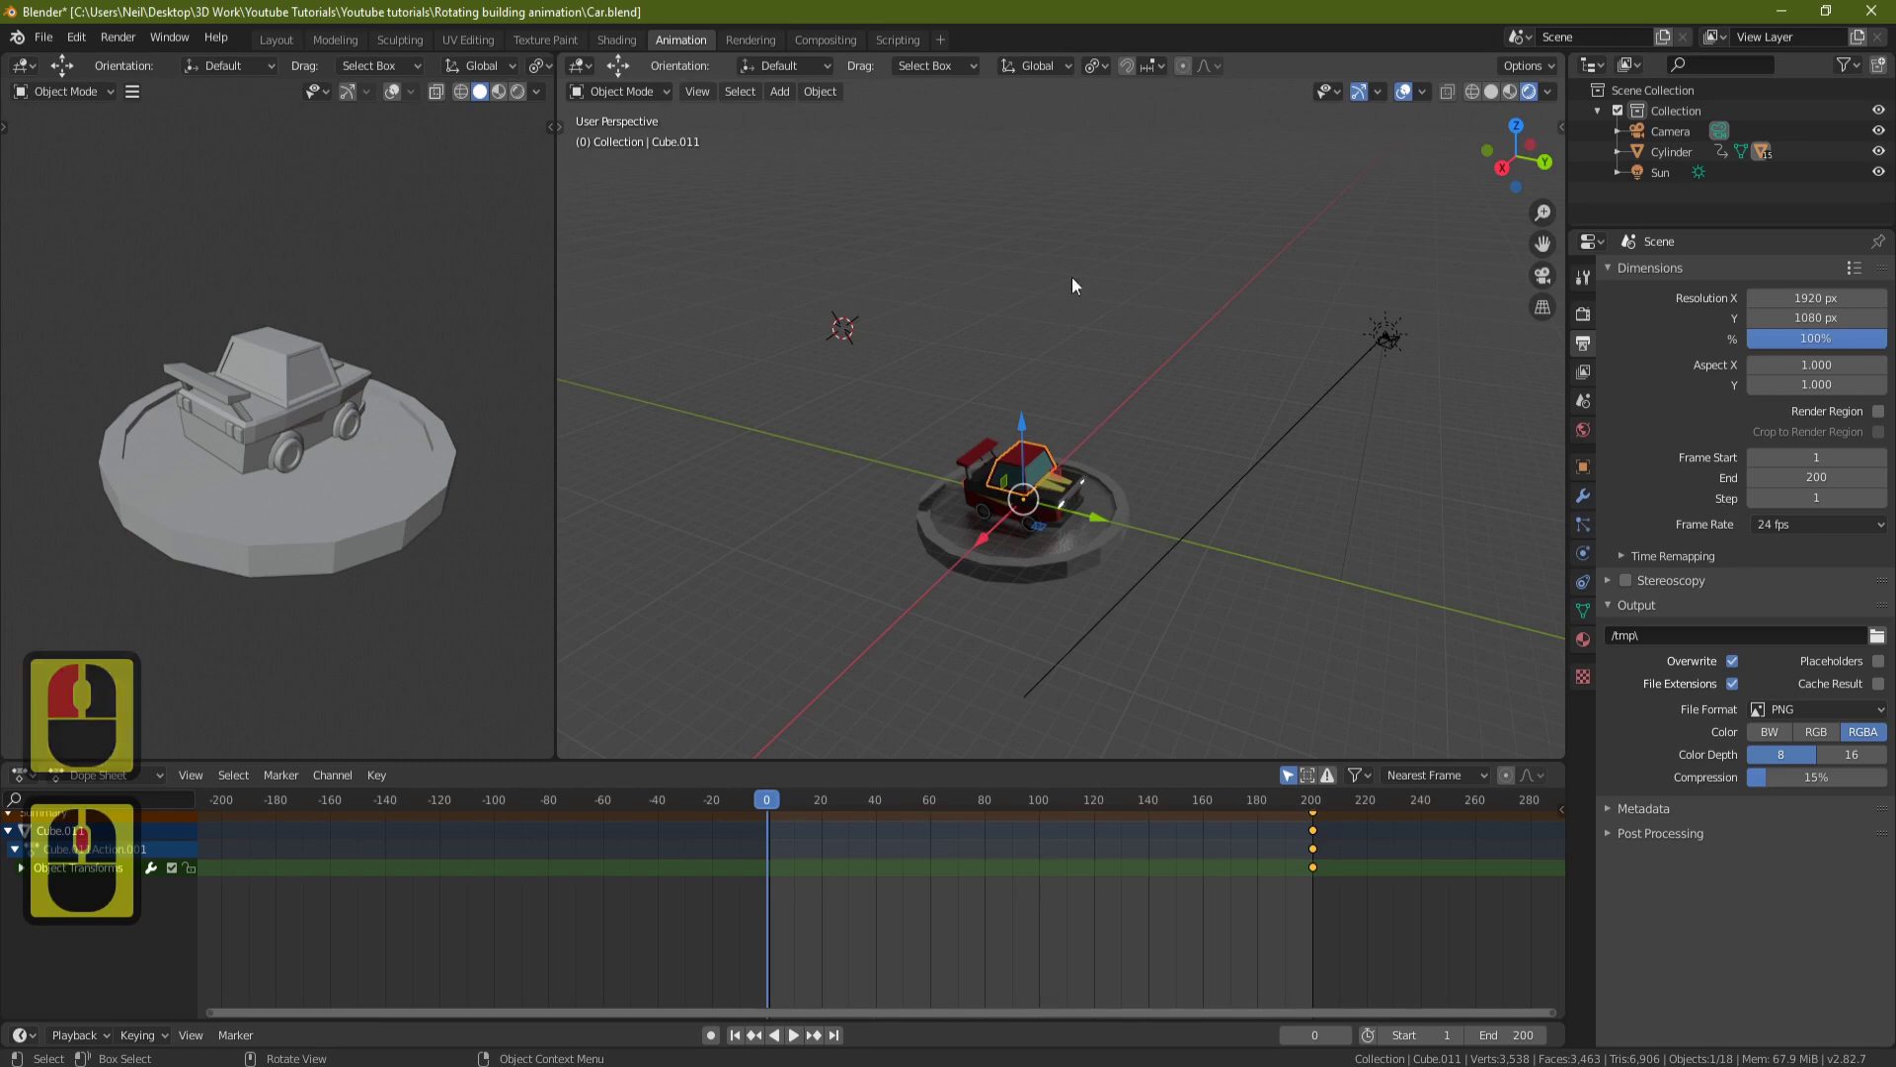
middle_drag(1039, 269, 1061, 506)
drag(1011, 500, 1037, 161)
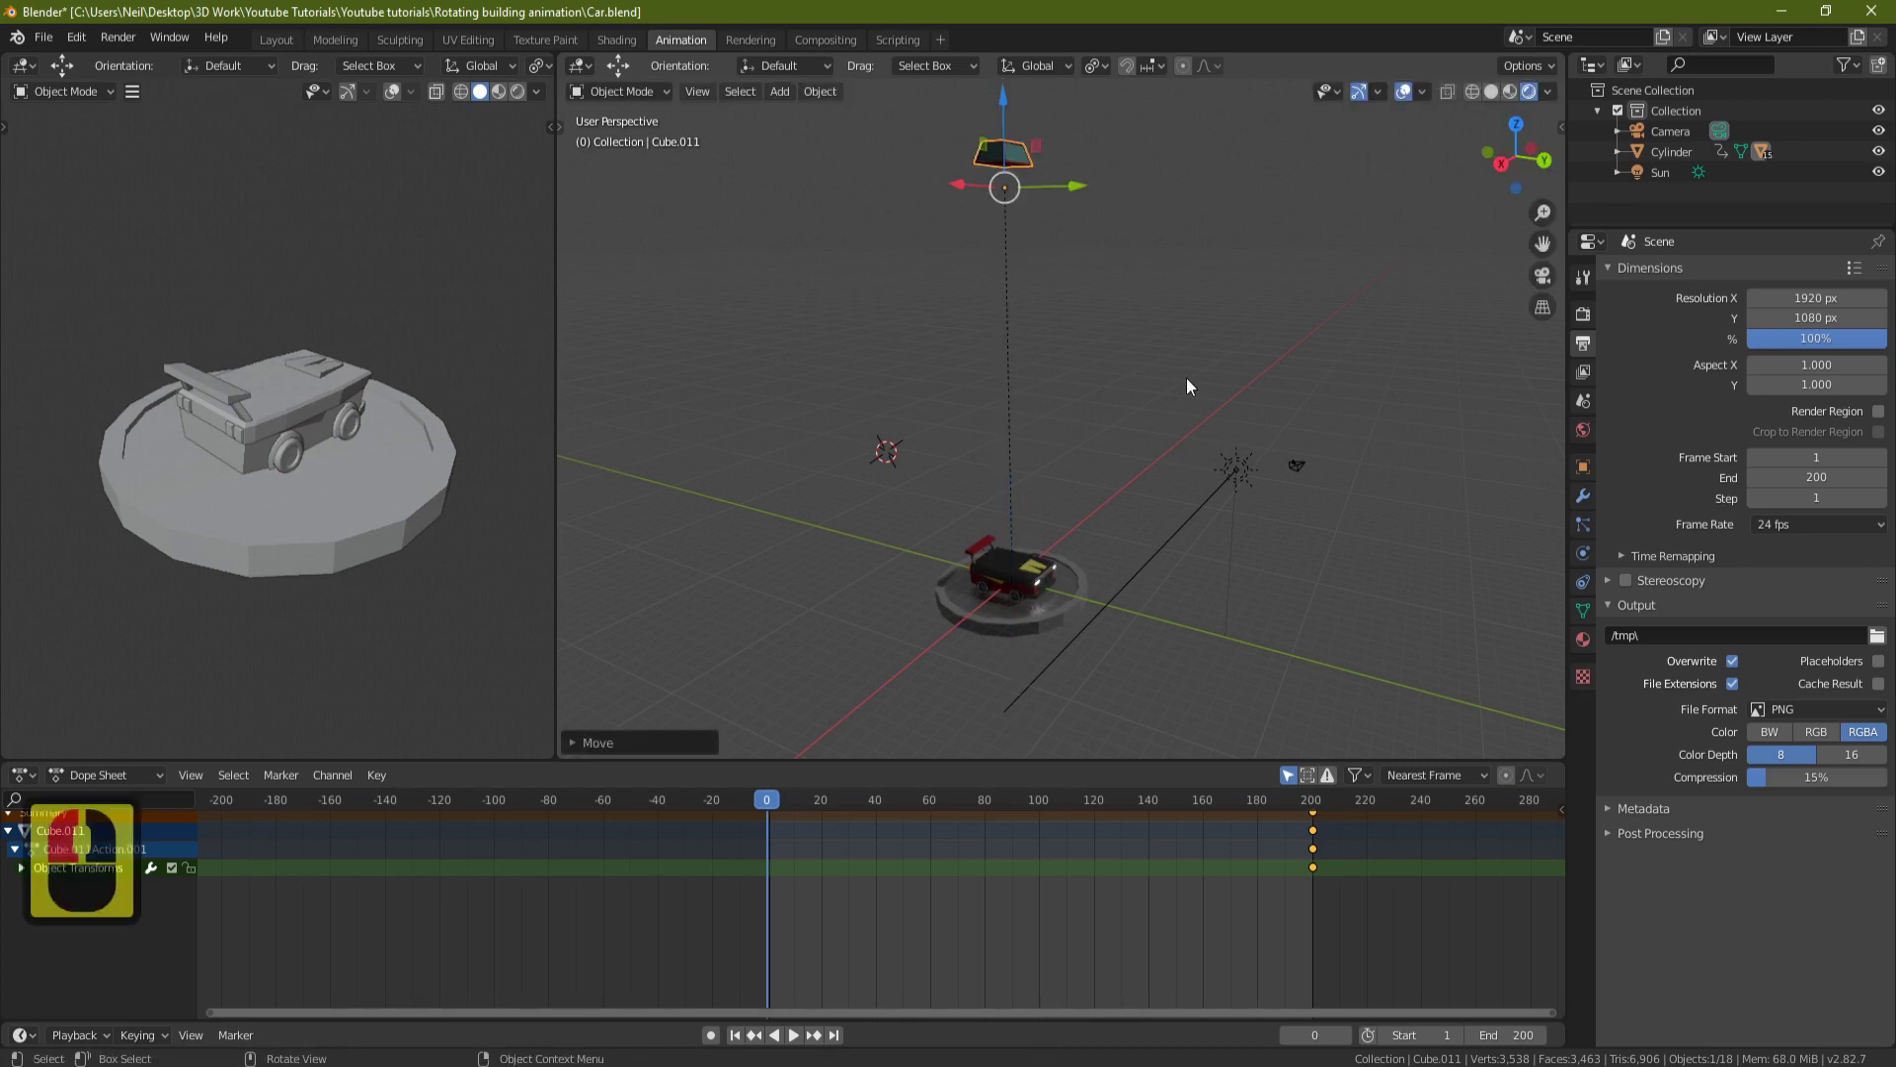
key(i)
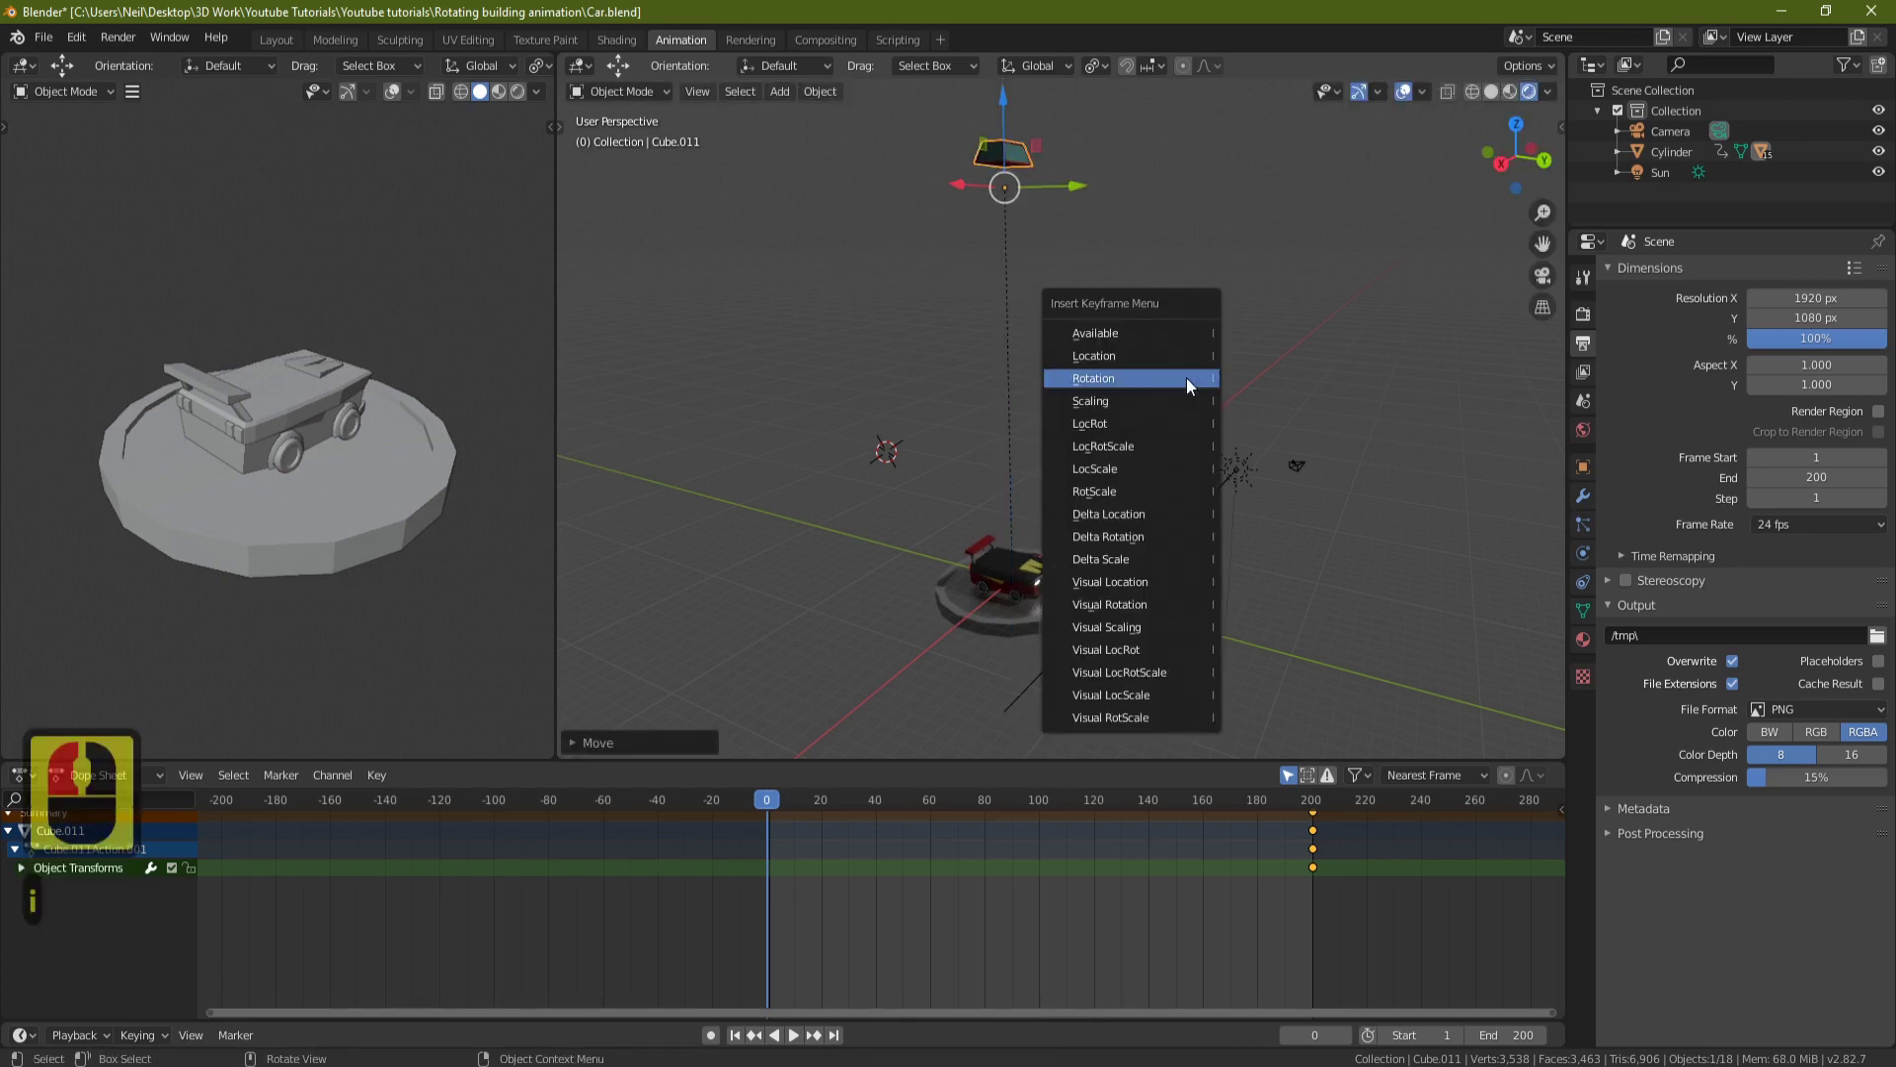
click(1111, 351)
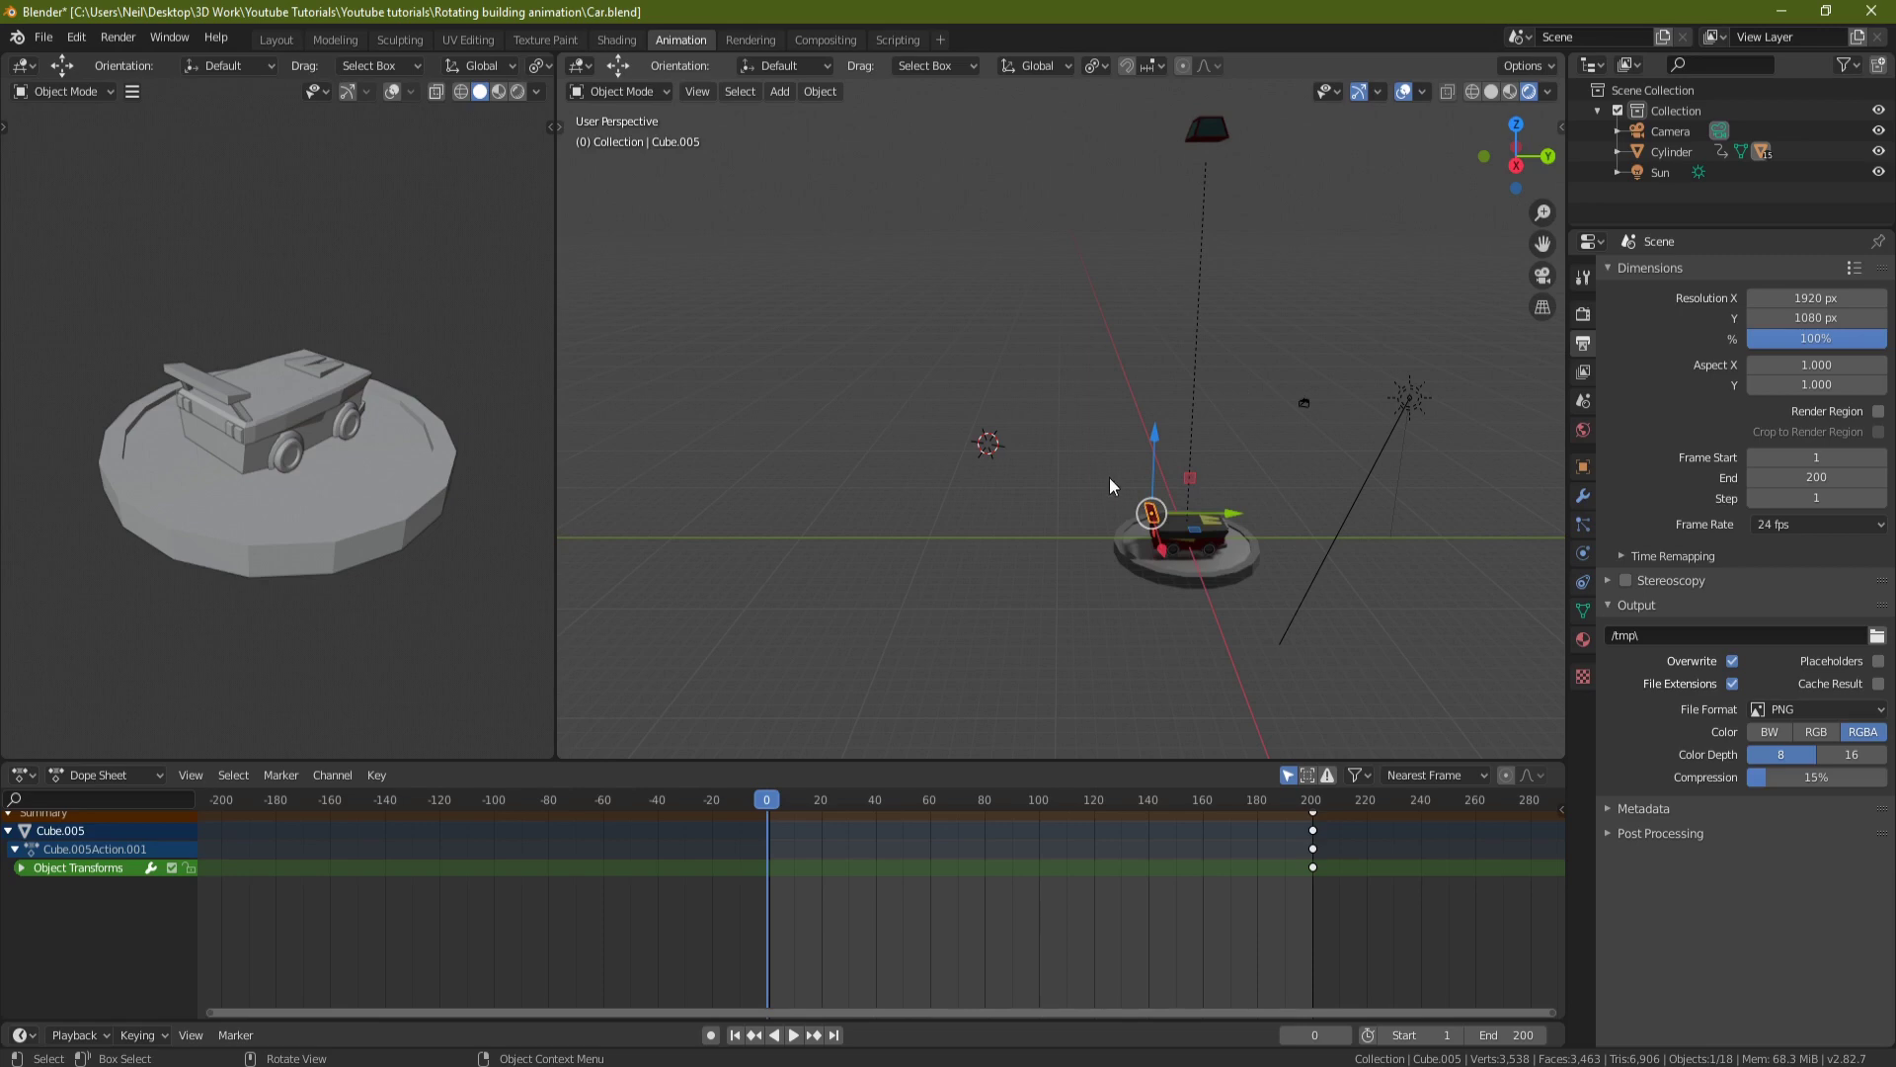
Move the rear spoiler far up and behind the car at frame 0 and insert a Location keyframe.
drag(1237, 514, 766, 136)
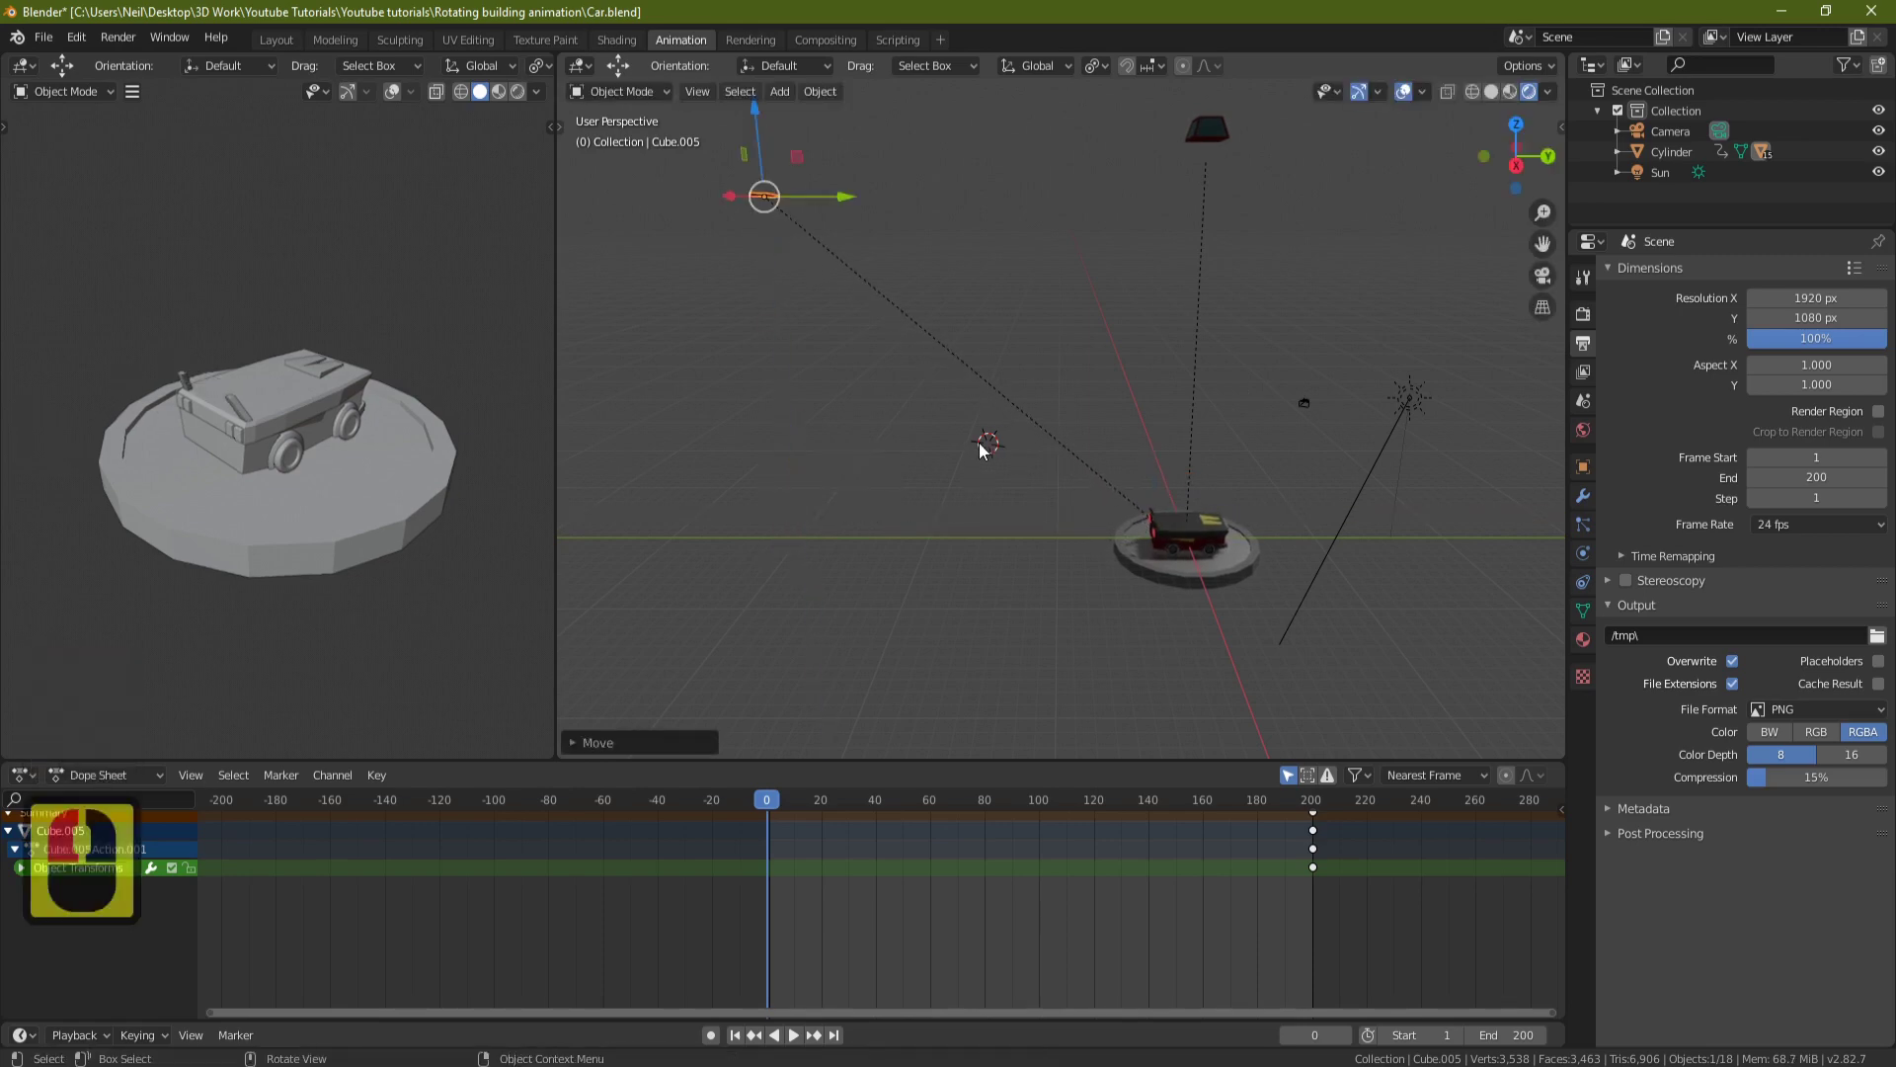
key(i)
Select the car's rear lights, move them far behind the platform at frame 0 and insert a Location keyframe.
shift+middle_drag(1205, 578, 1151, 575)
scroll(1104, 551, up, 3)
click(1136, 573)
scroll(1150, 533, down, 3)
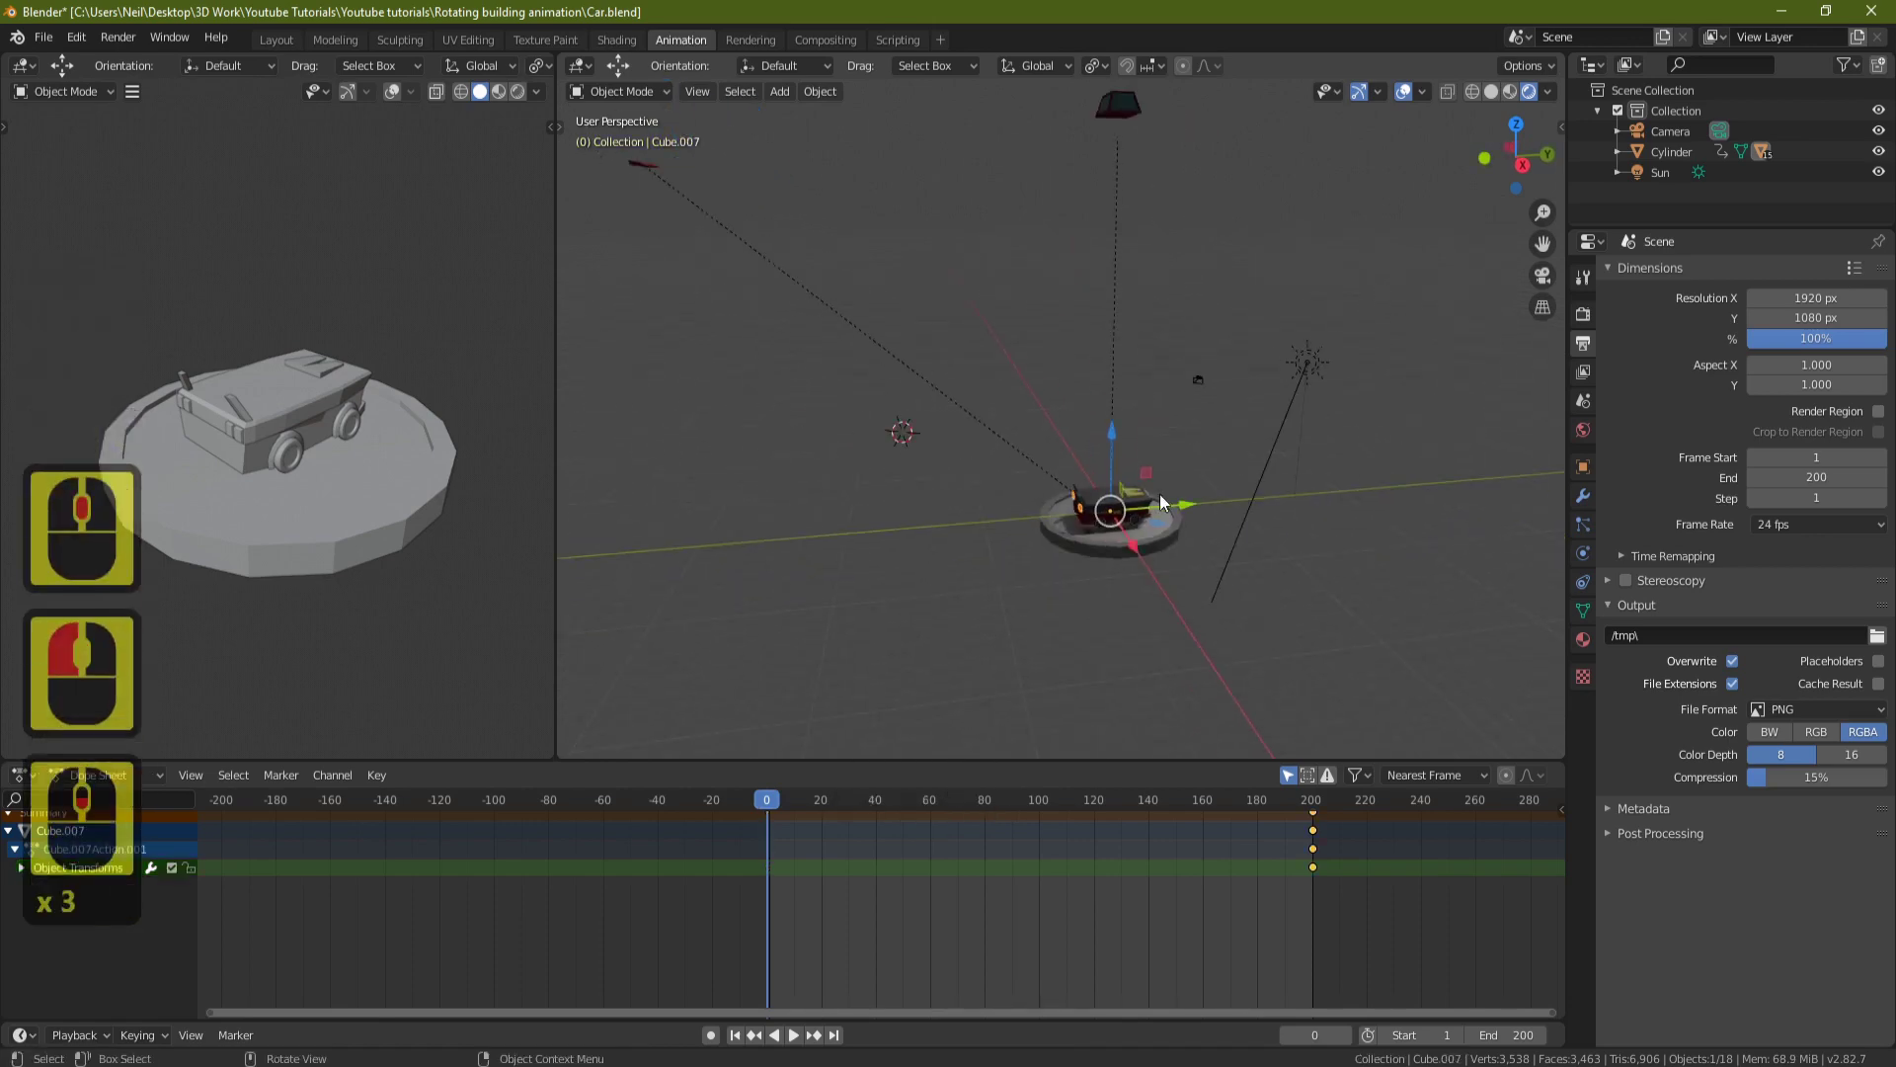
key(g)
click(664, 542)
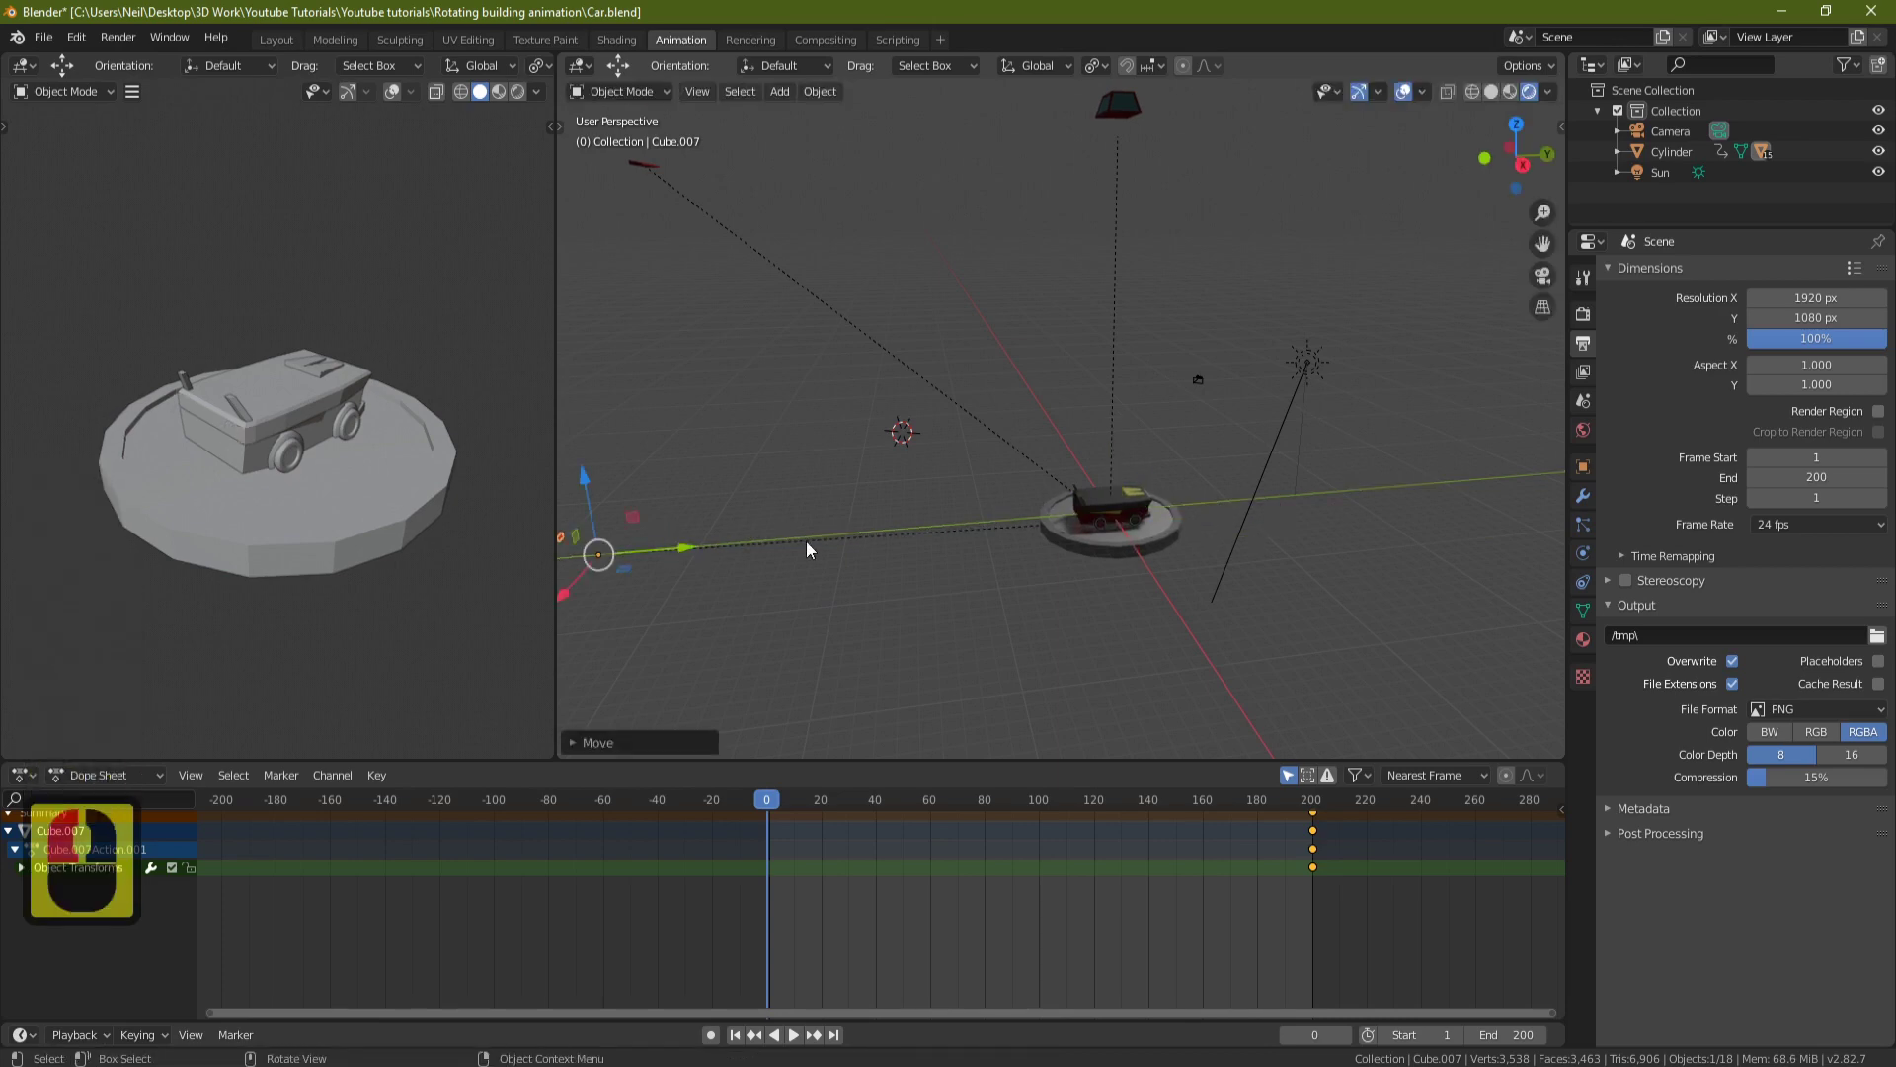
key(i)
click(806, 541)
Select the two spoiler supports, move them well behind the car at frame 0 and insert a Location keyframe.
scroll(1083, 537, up, 3)
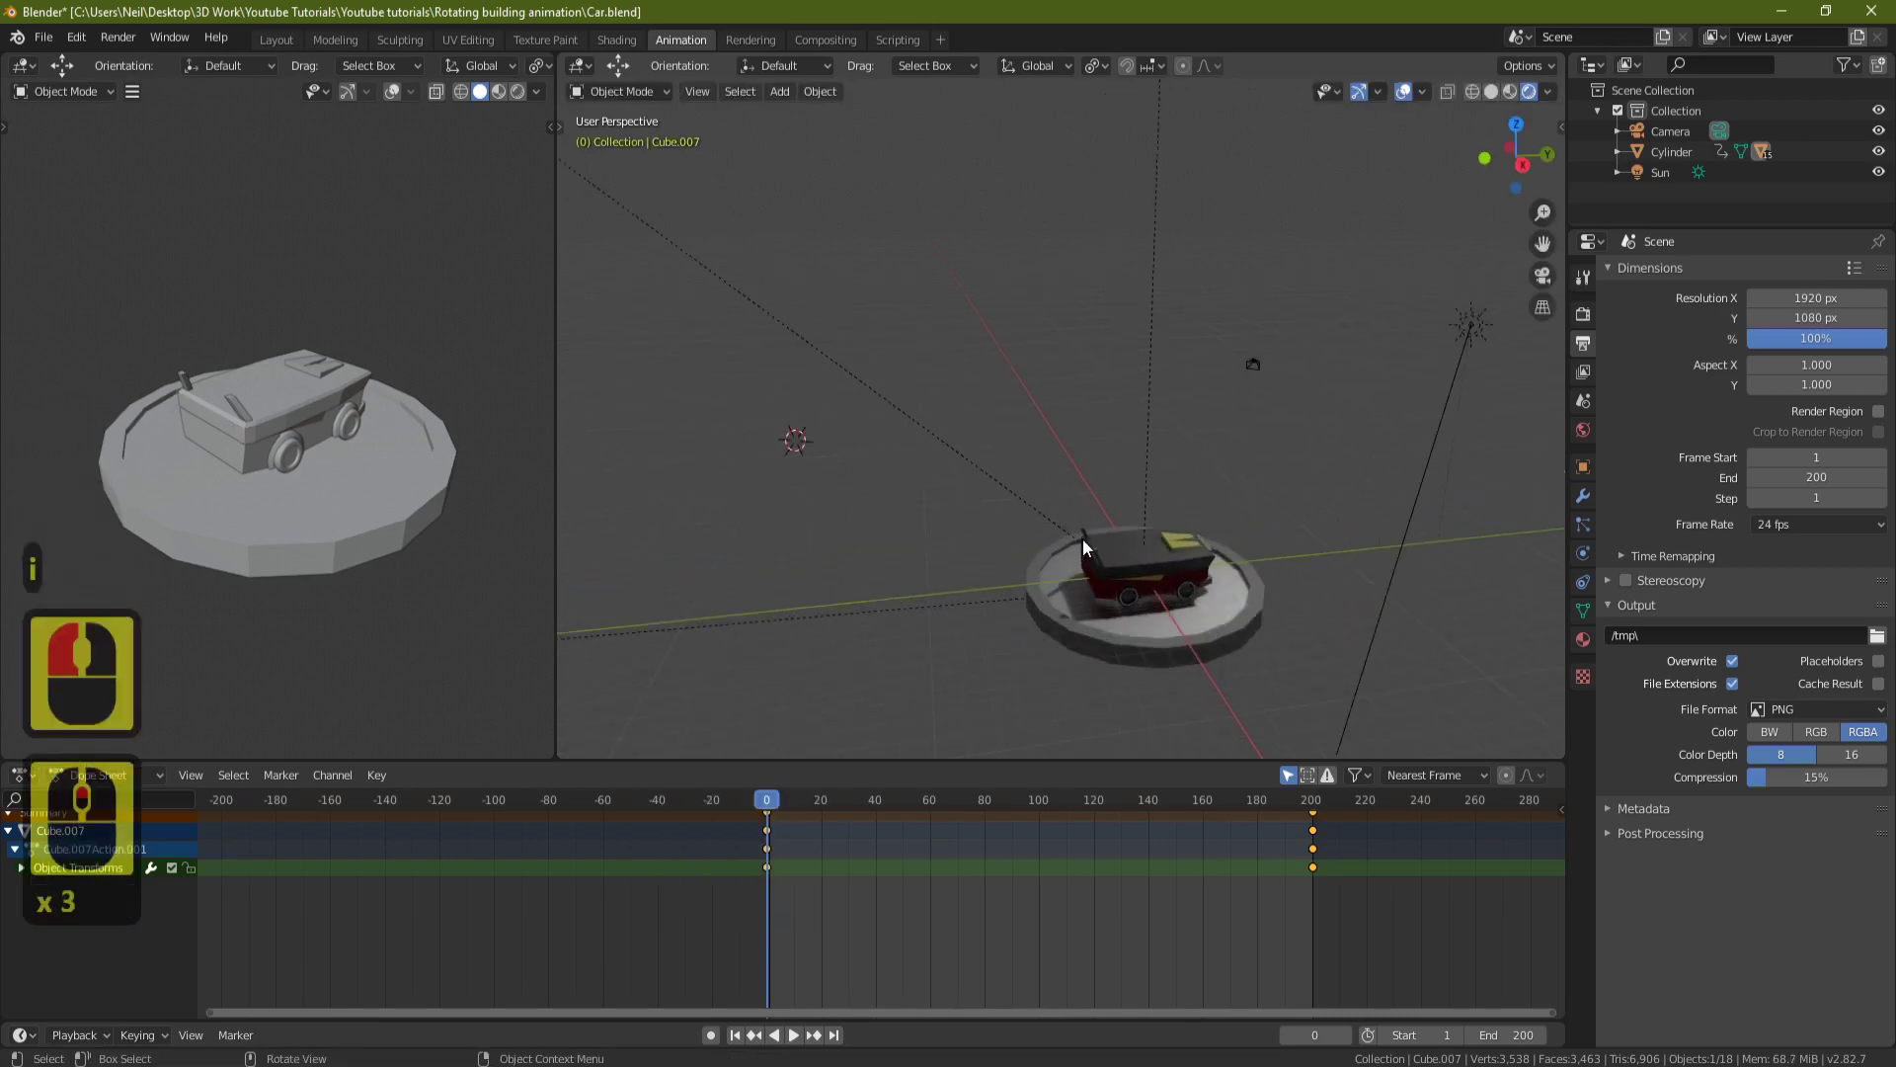
click(1099, 555)
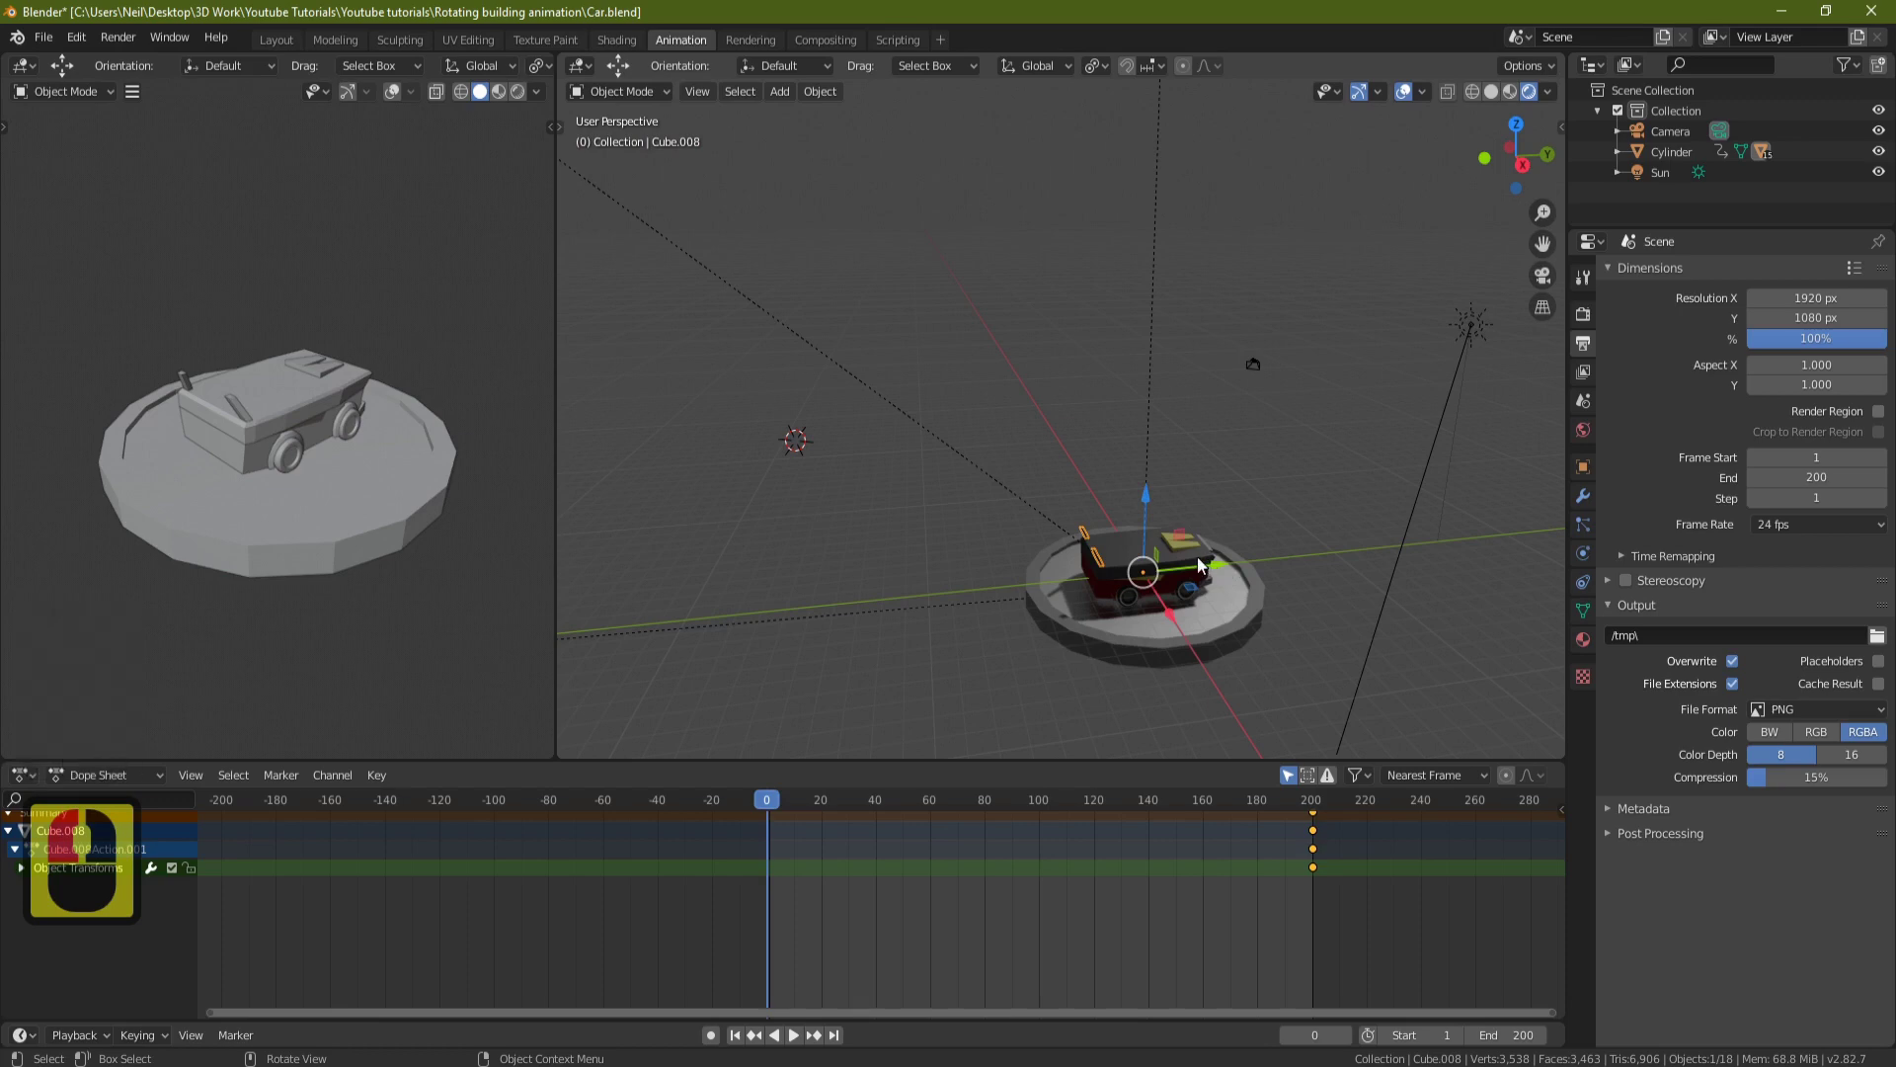
scroll(1216, 561, down, 4)
drag(1172, 491, 772, 526)
key(i)
click(768, 523)
Select the wheels on one side of the car, move them far out along the X axis at frame 0 and insert a Location keyframe.
scroll(1193, 534, up, 6)
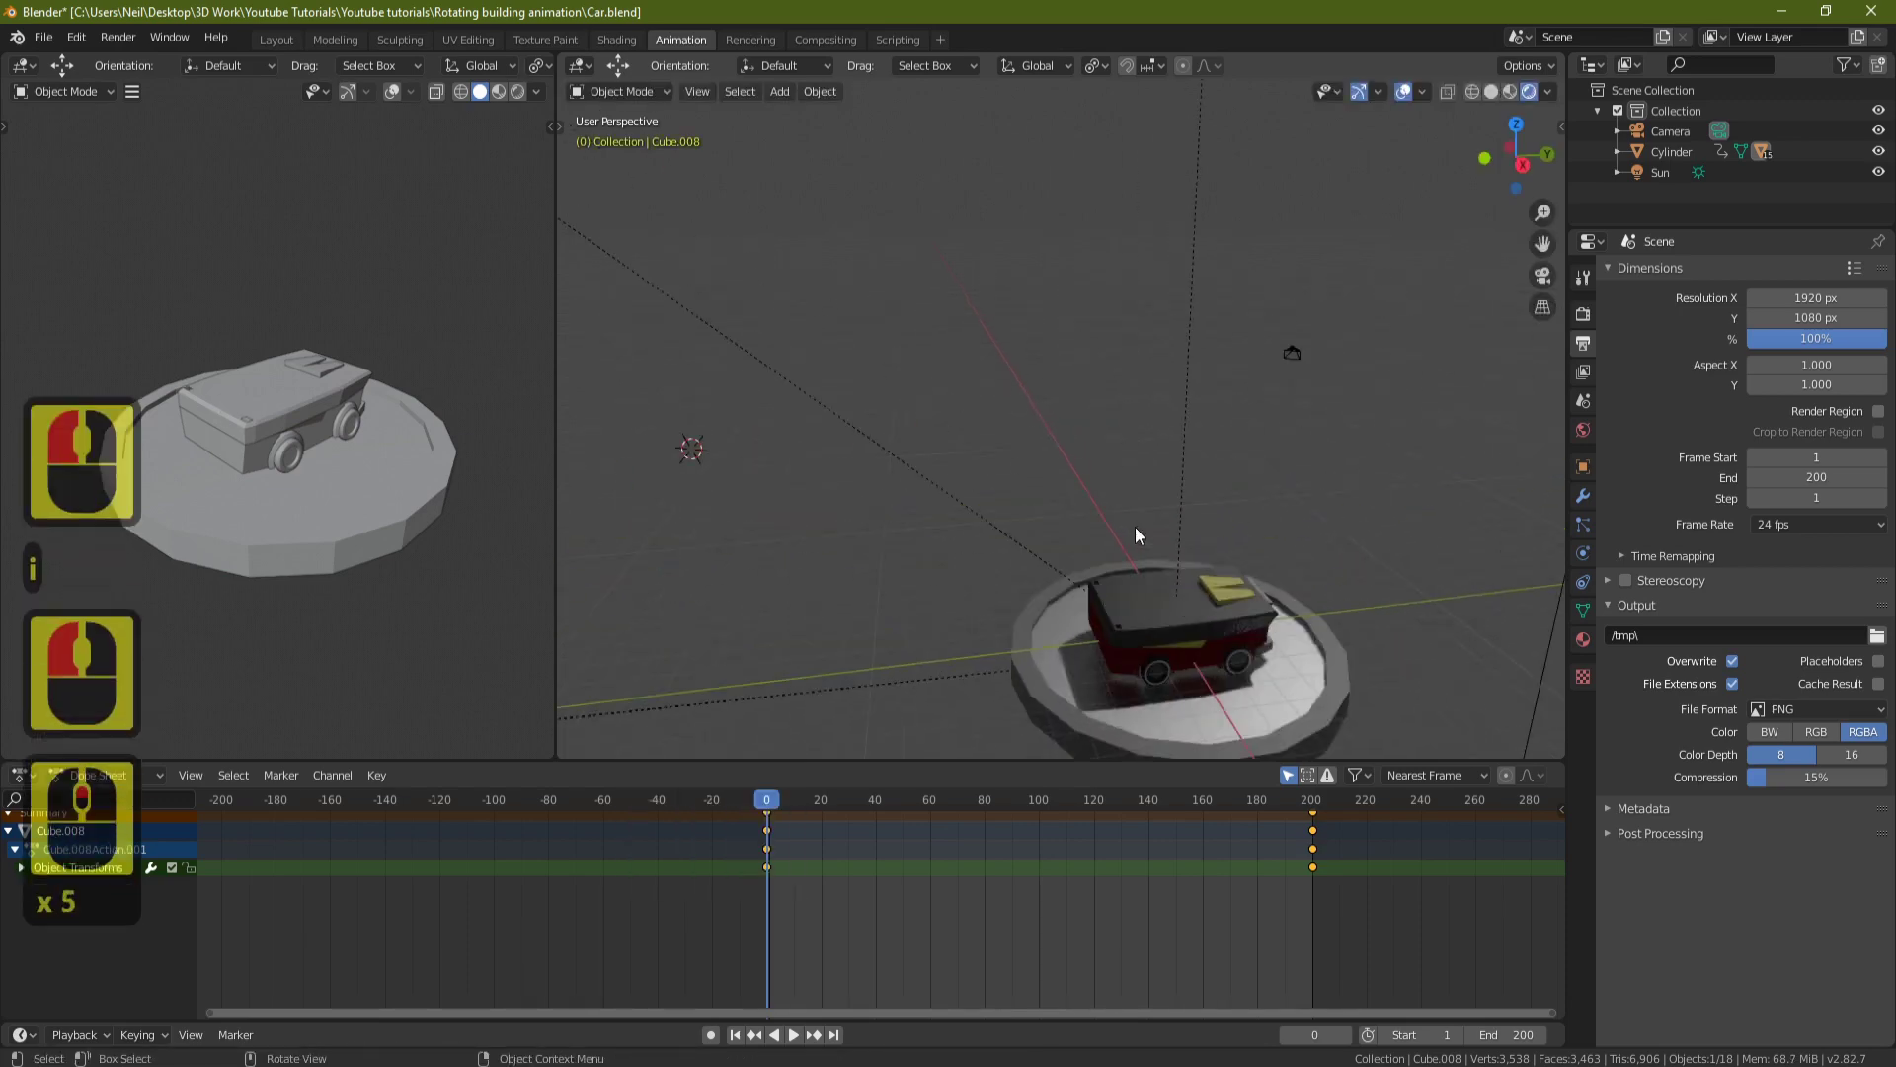
middle_drag(1193, 534, 1128, 471)
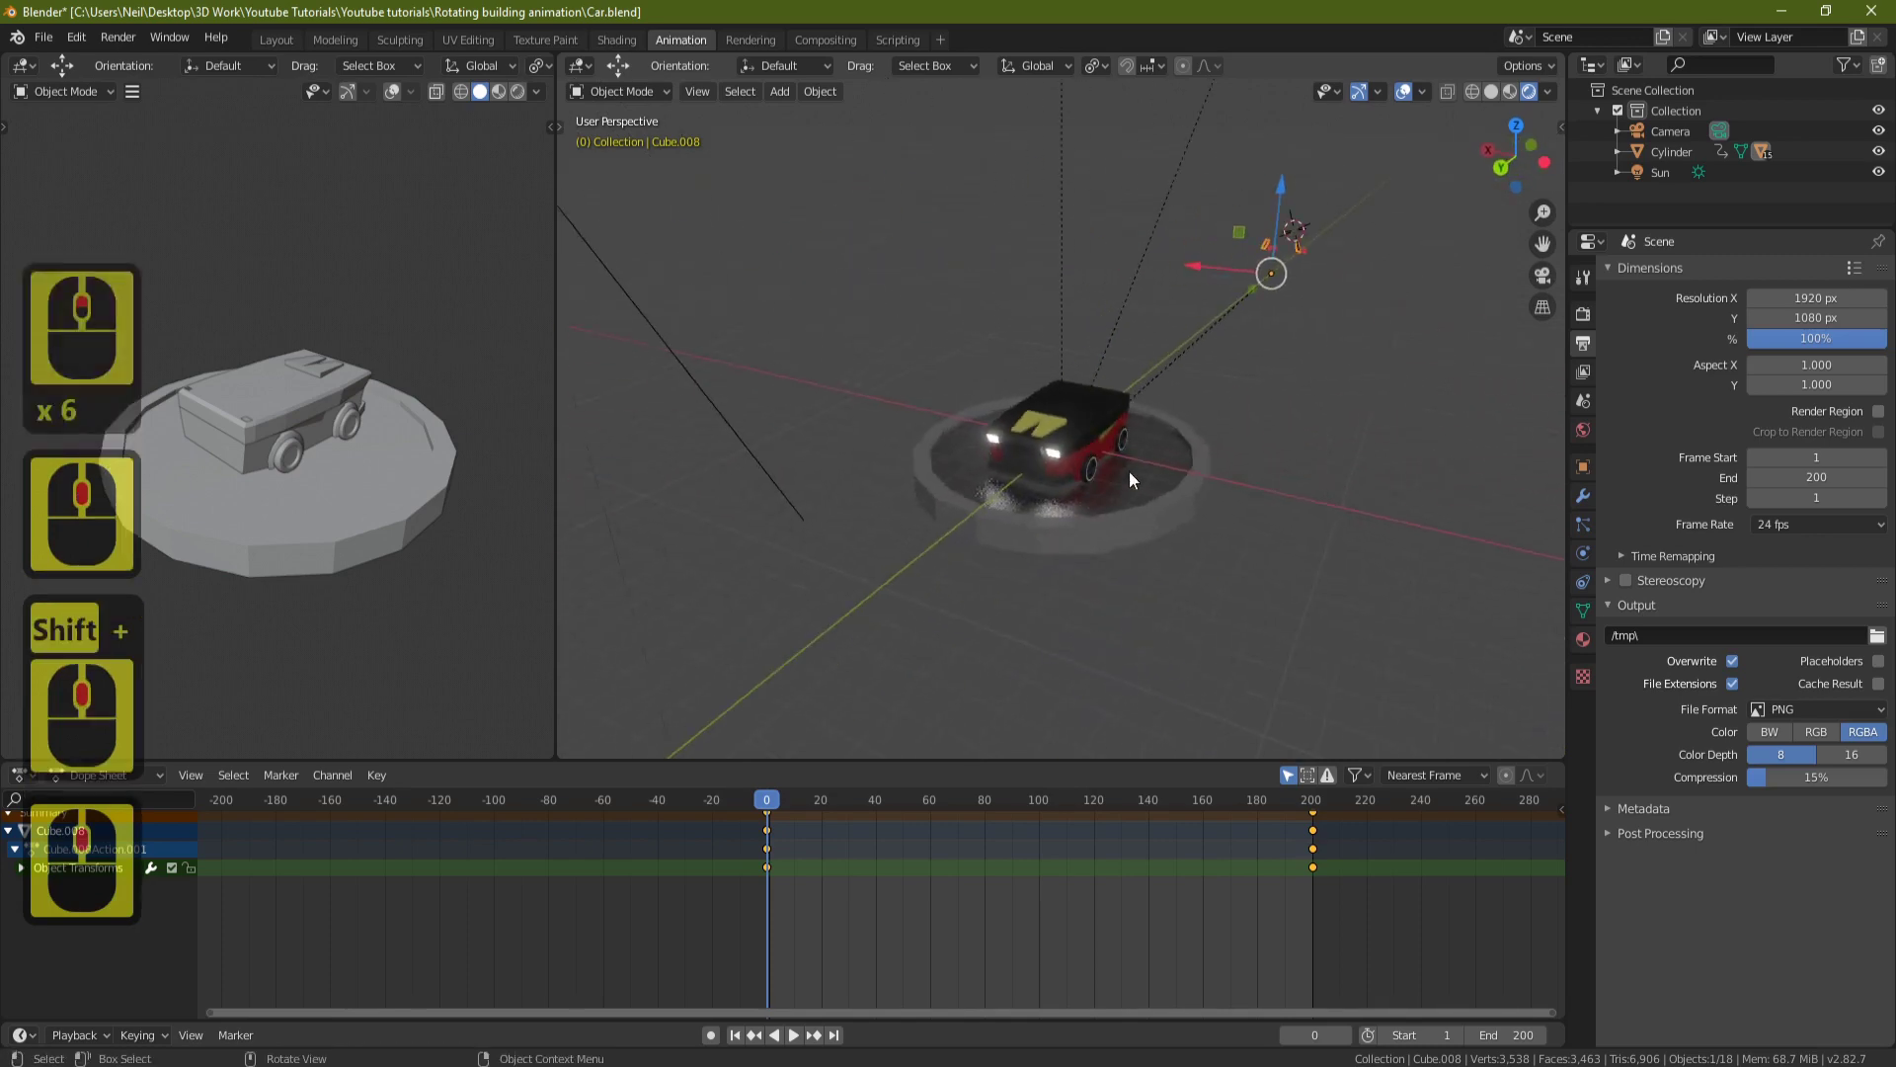
click(1088, 470)
scroll(1111, 396, up, 5)
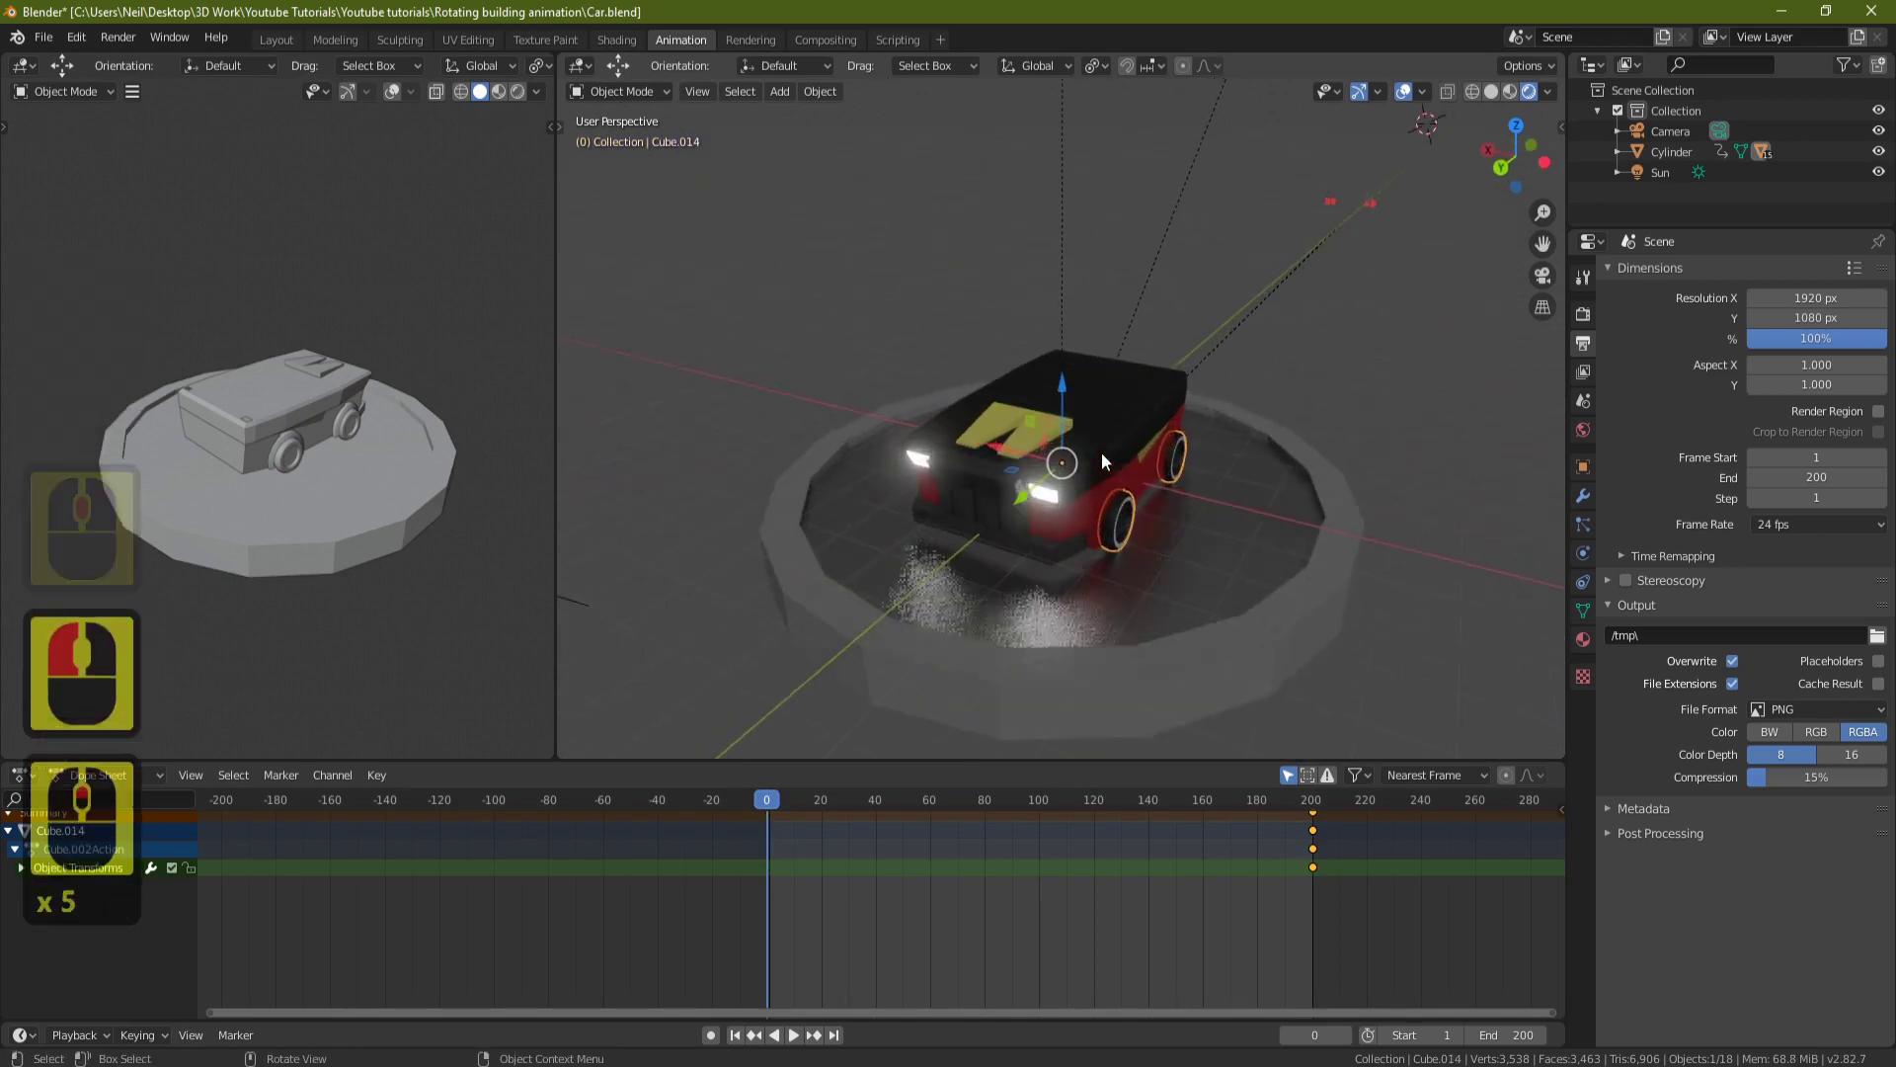
scroll(1106, 482, down, 7)
scroll(1123, 494, down, 3)
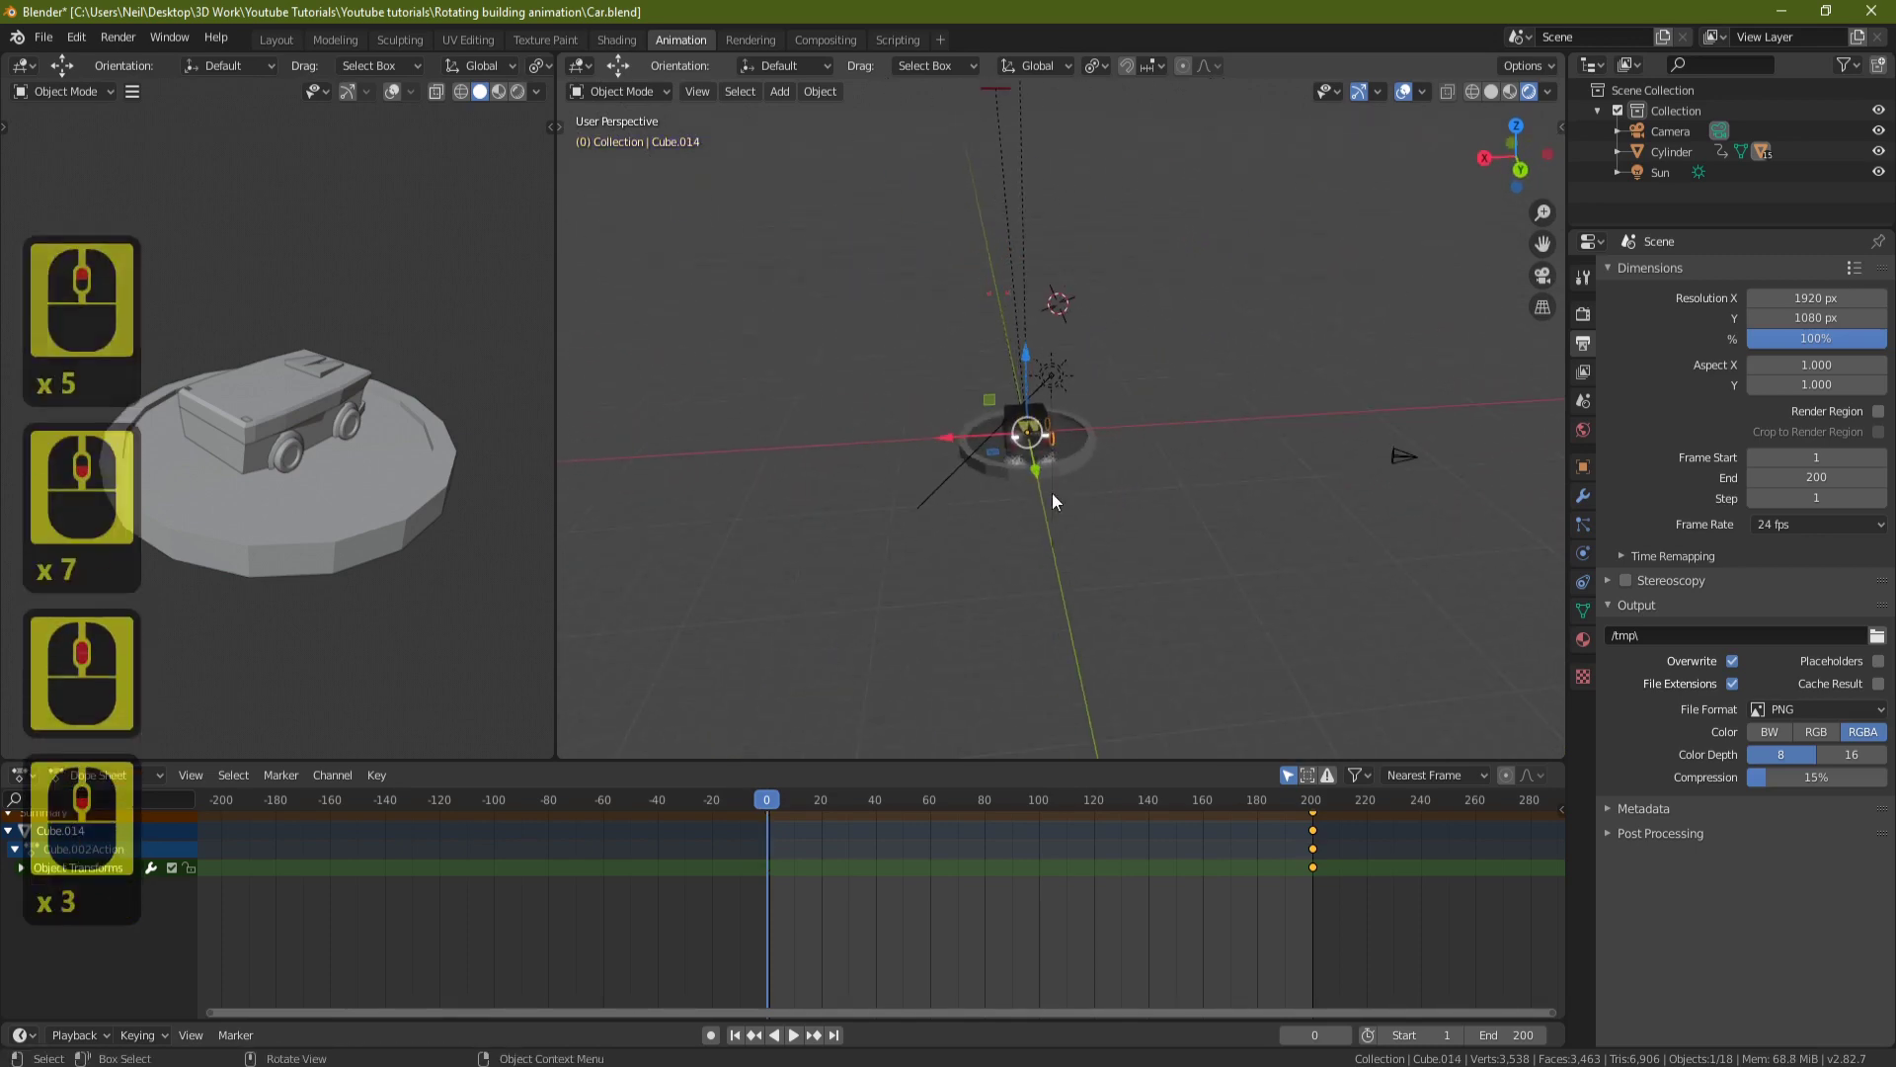
drag(946, 434, 1418, 448)
shift+middle_drag(1419, 449, 1252, 474)
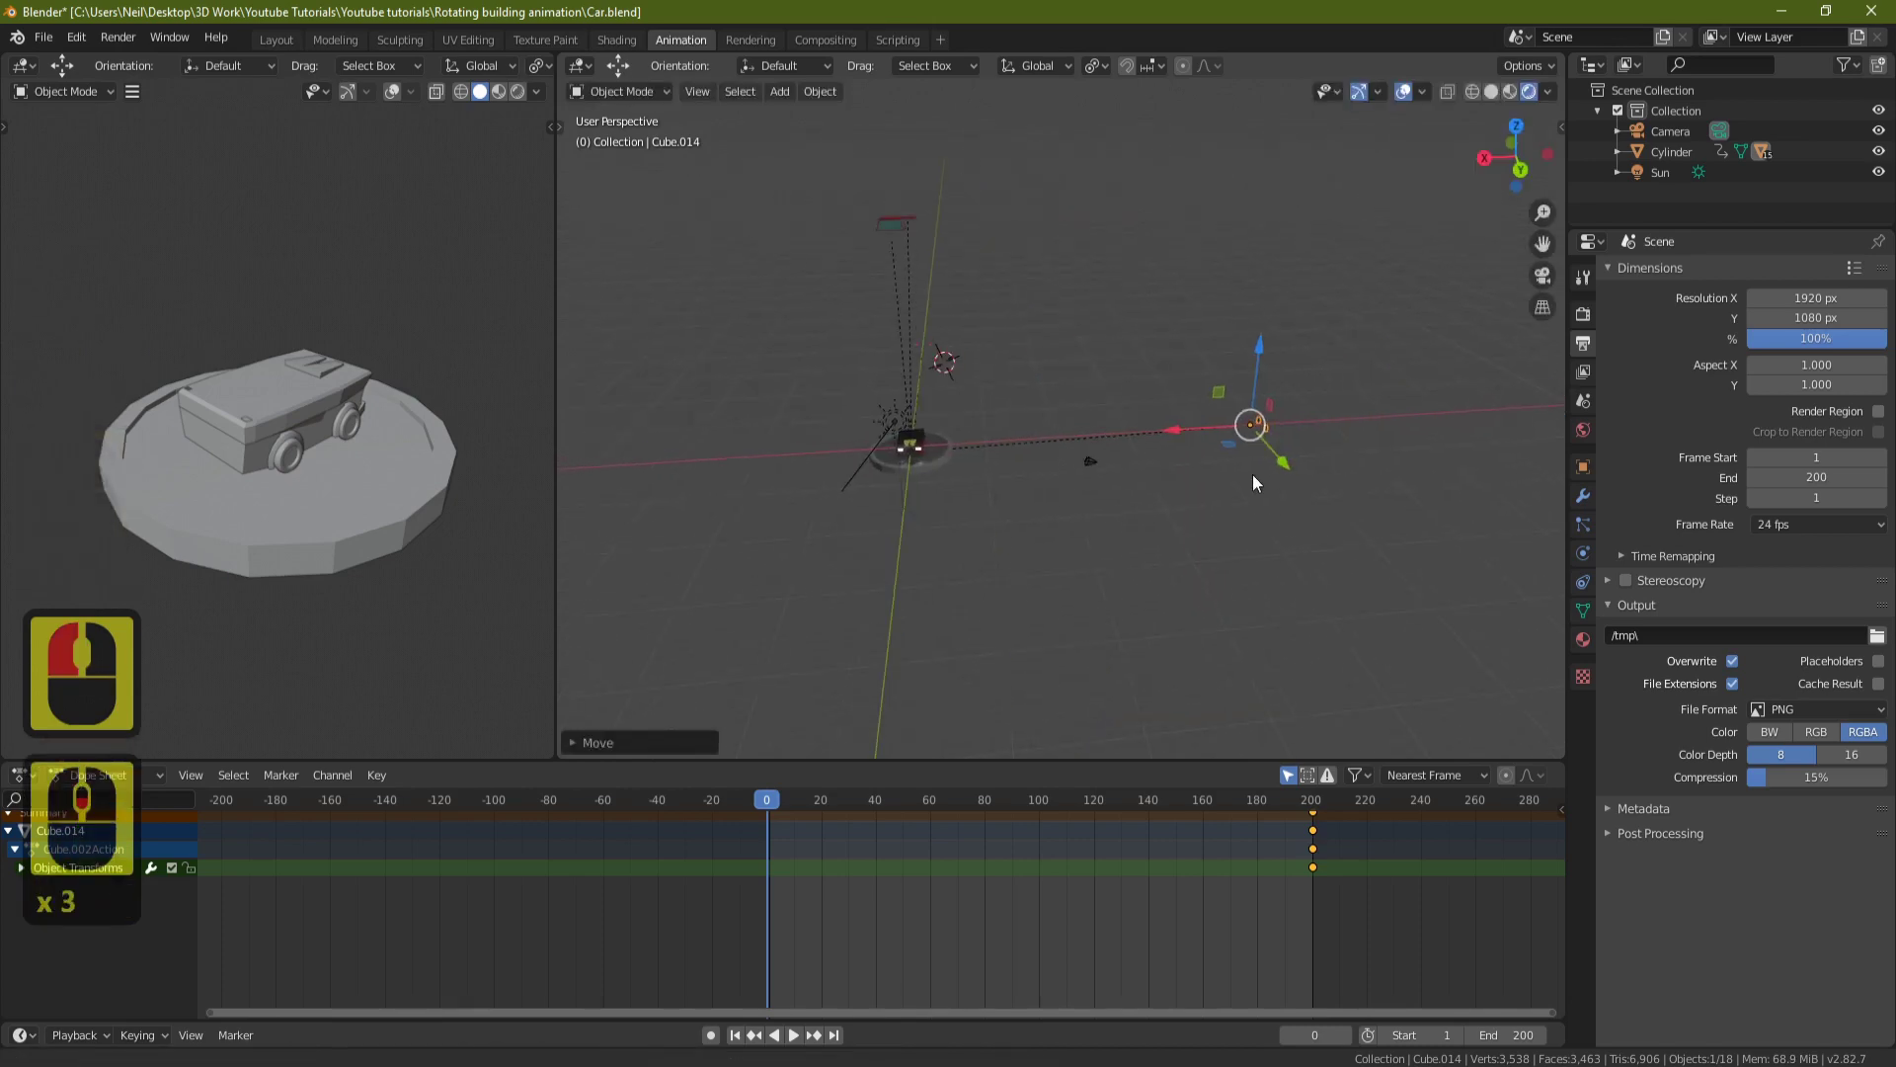
key(i)
click(1229, 476)
Move the wheel arches on that same side far out along the X axis at frame 0 and insert a Location keyframe.
scroll(986, 502, up, 3)
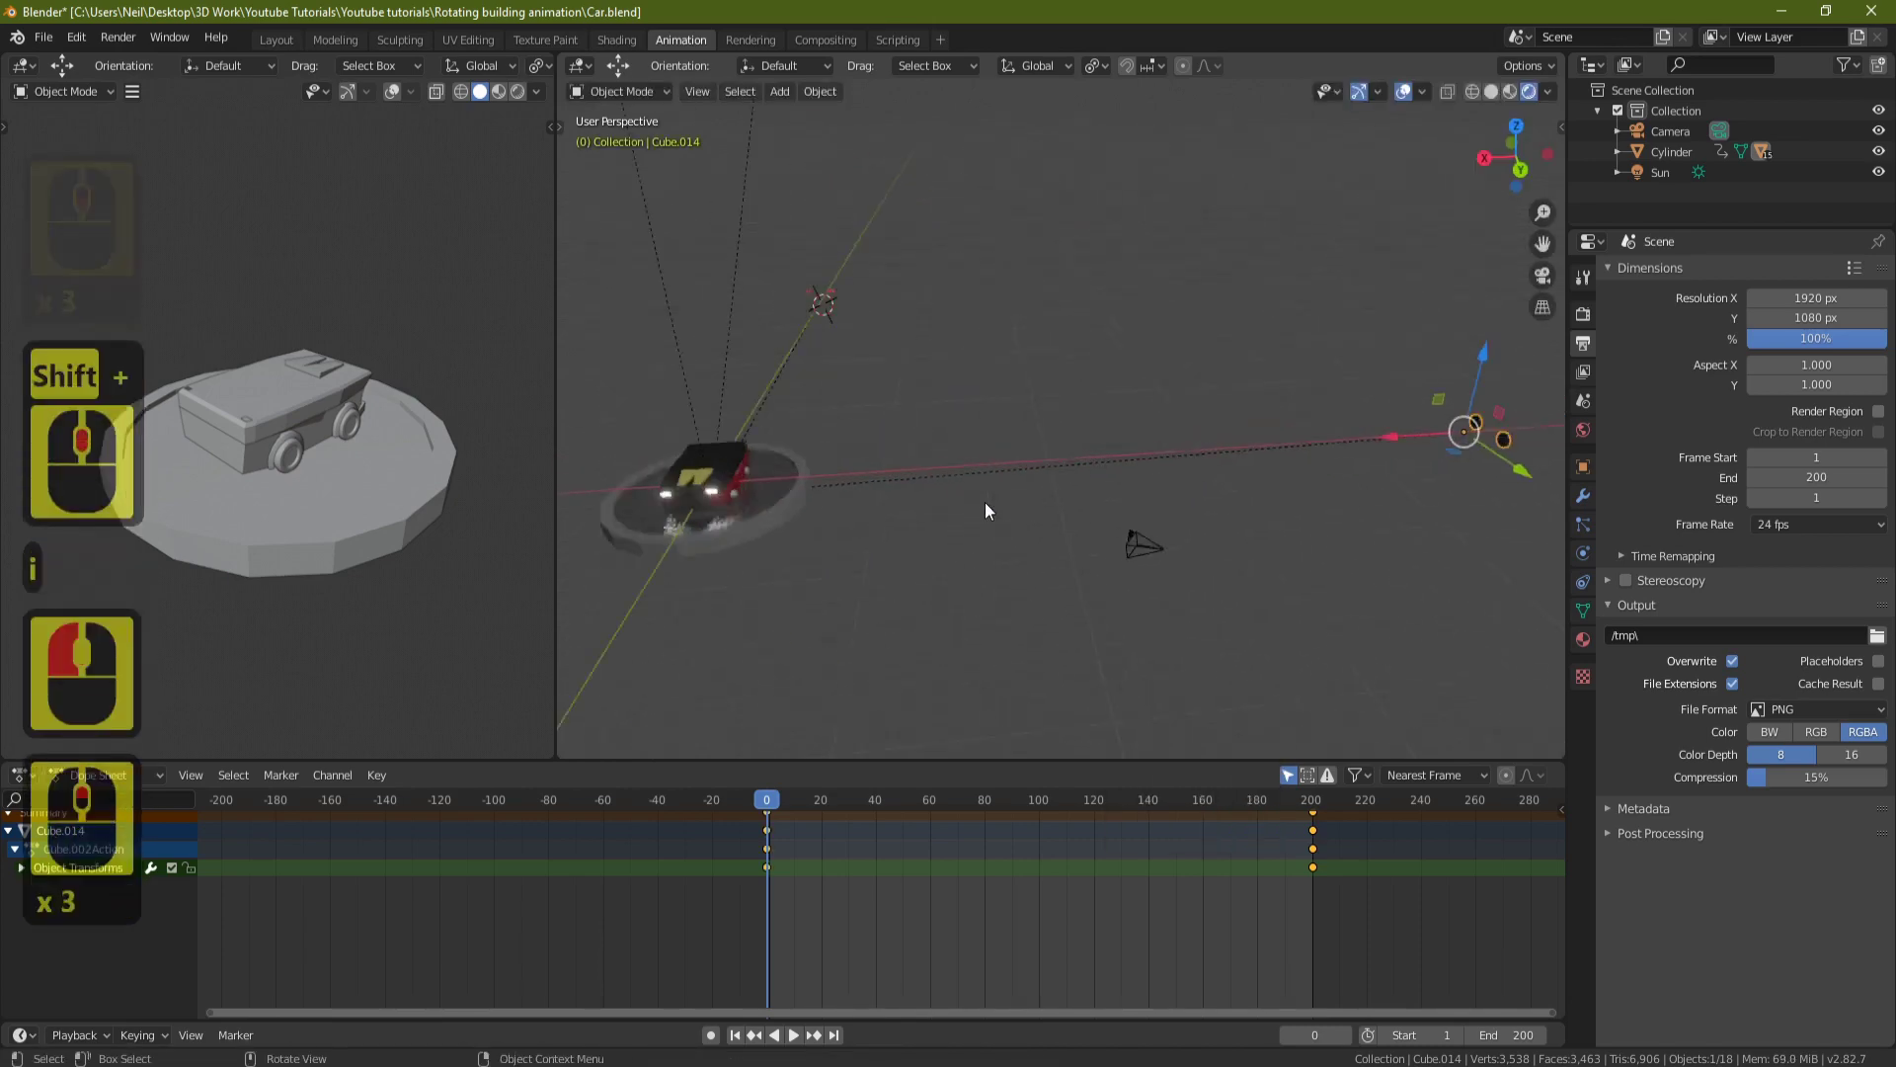
scroll(690, 507, up, 3)
click(667, 506)
shift+middle_drag(880, 520, 810, 554)
scroll(909, 508, up, 6)
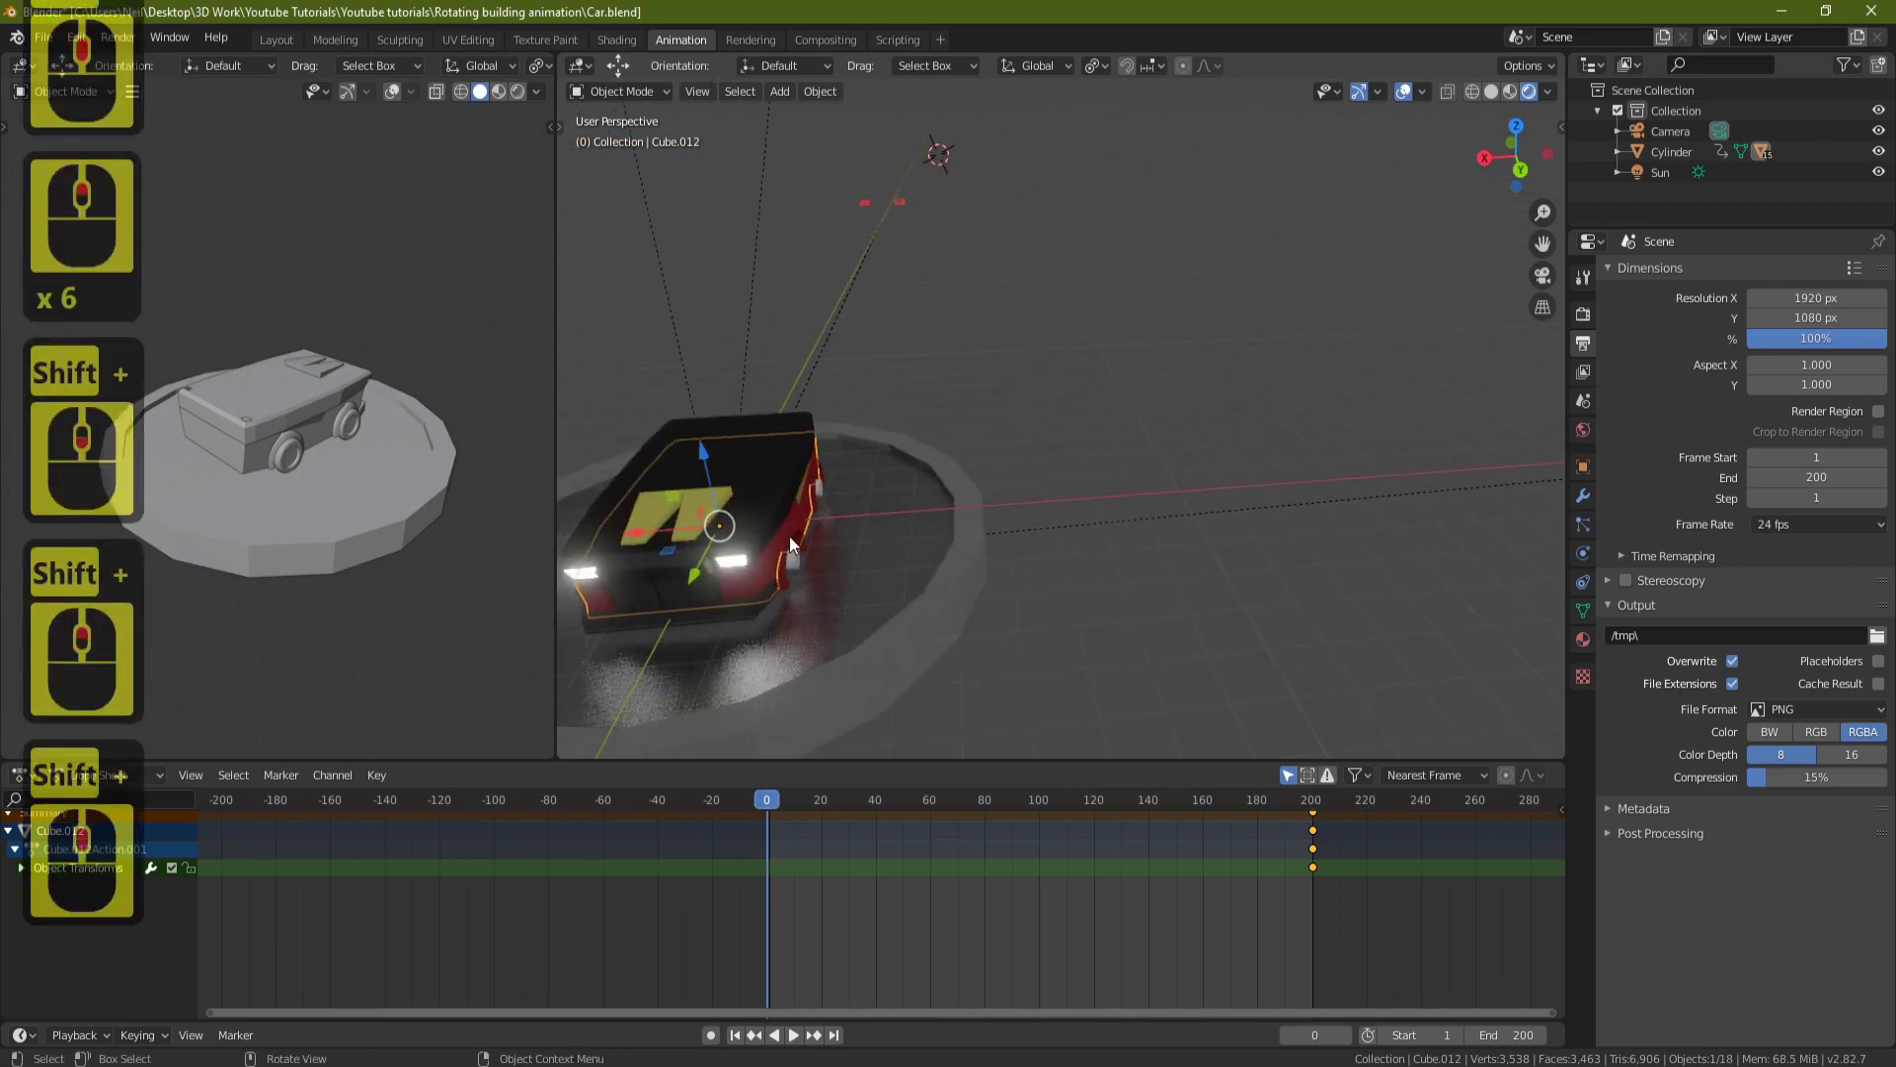
click(790, 536)
scroll(790, 536, down, 6)
scroll(833, 472, down, 5)
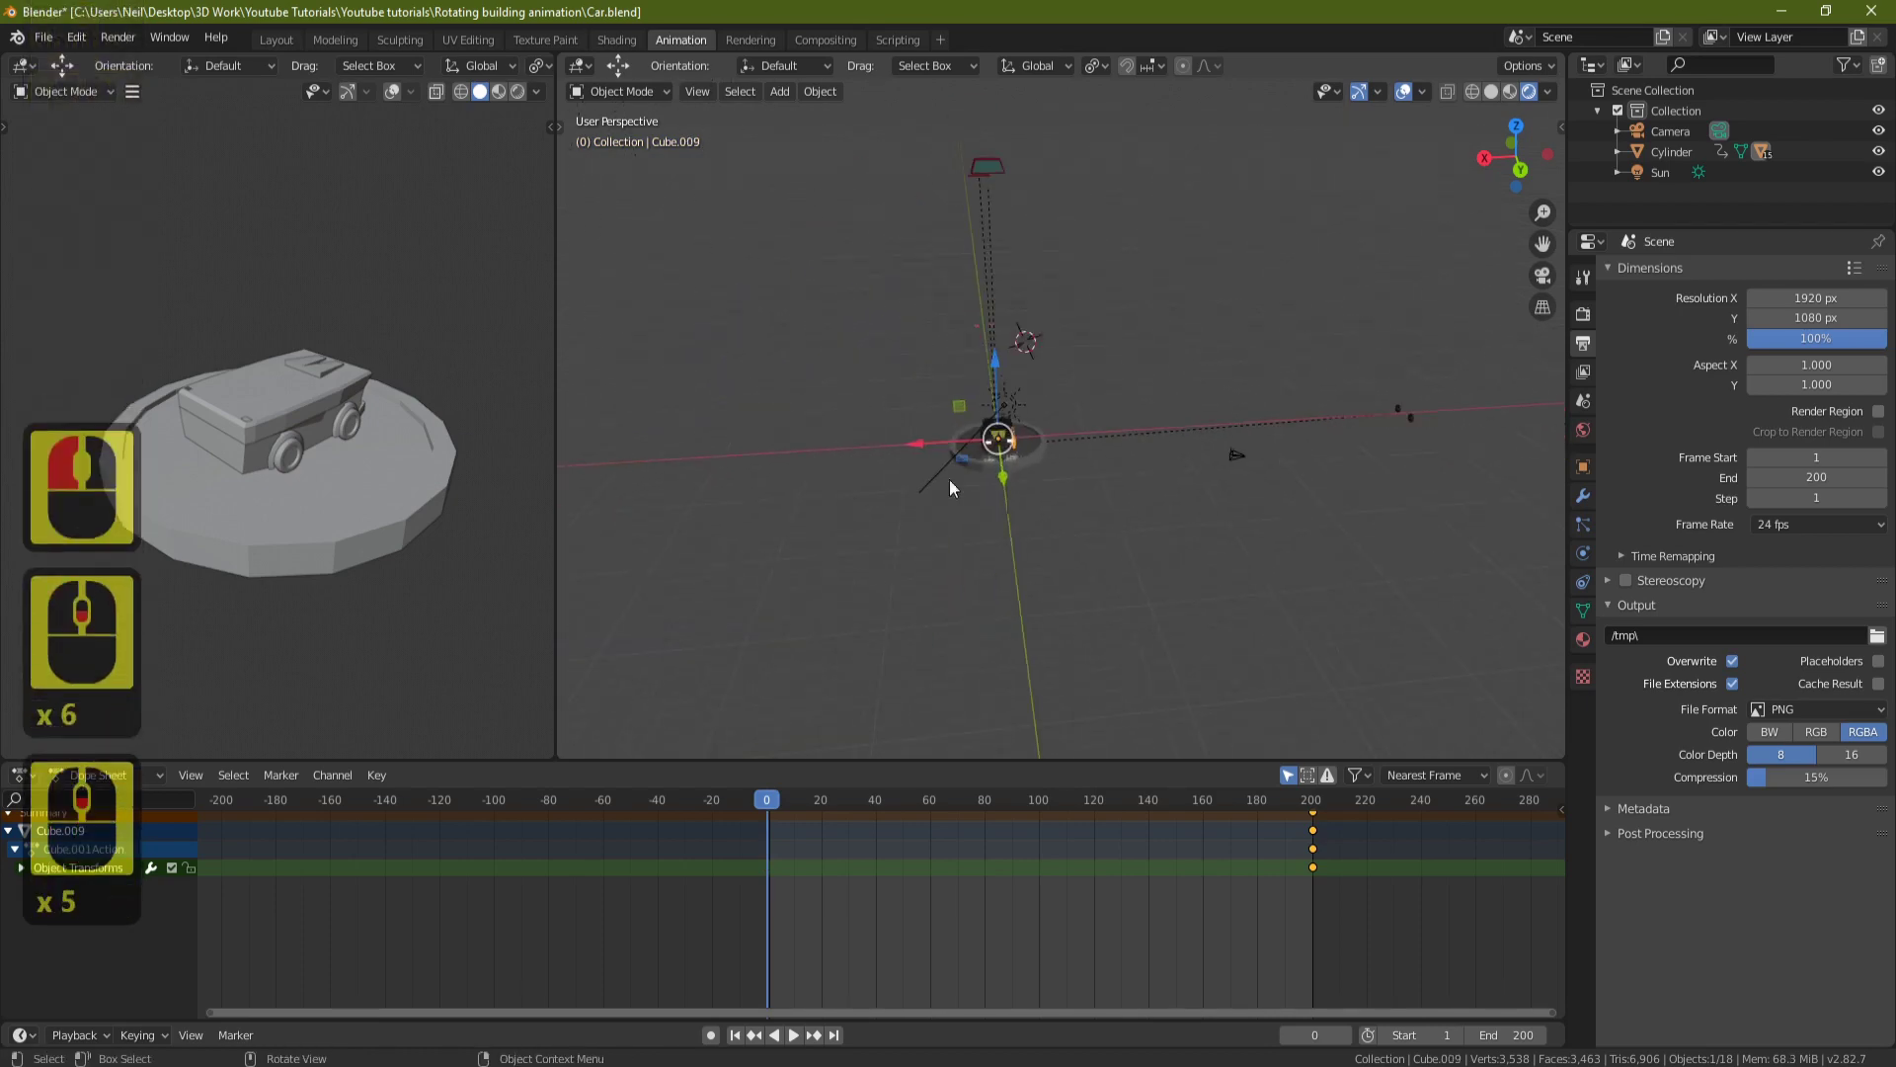
key(g)
key(x)
click(1308, 436)
key(i)
click(1308, 436)
Move the opposite side's wheels far out along the X axis in the other direction at frame 0 and insert a Location keyframe.
scroll(1080, 472, up, 7)
middle_drag(859, 504, 1059, 468)
scroll(999, 494, down, 5)
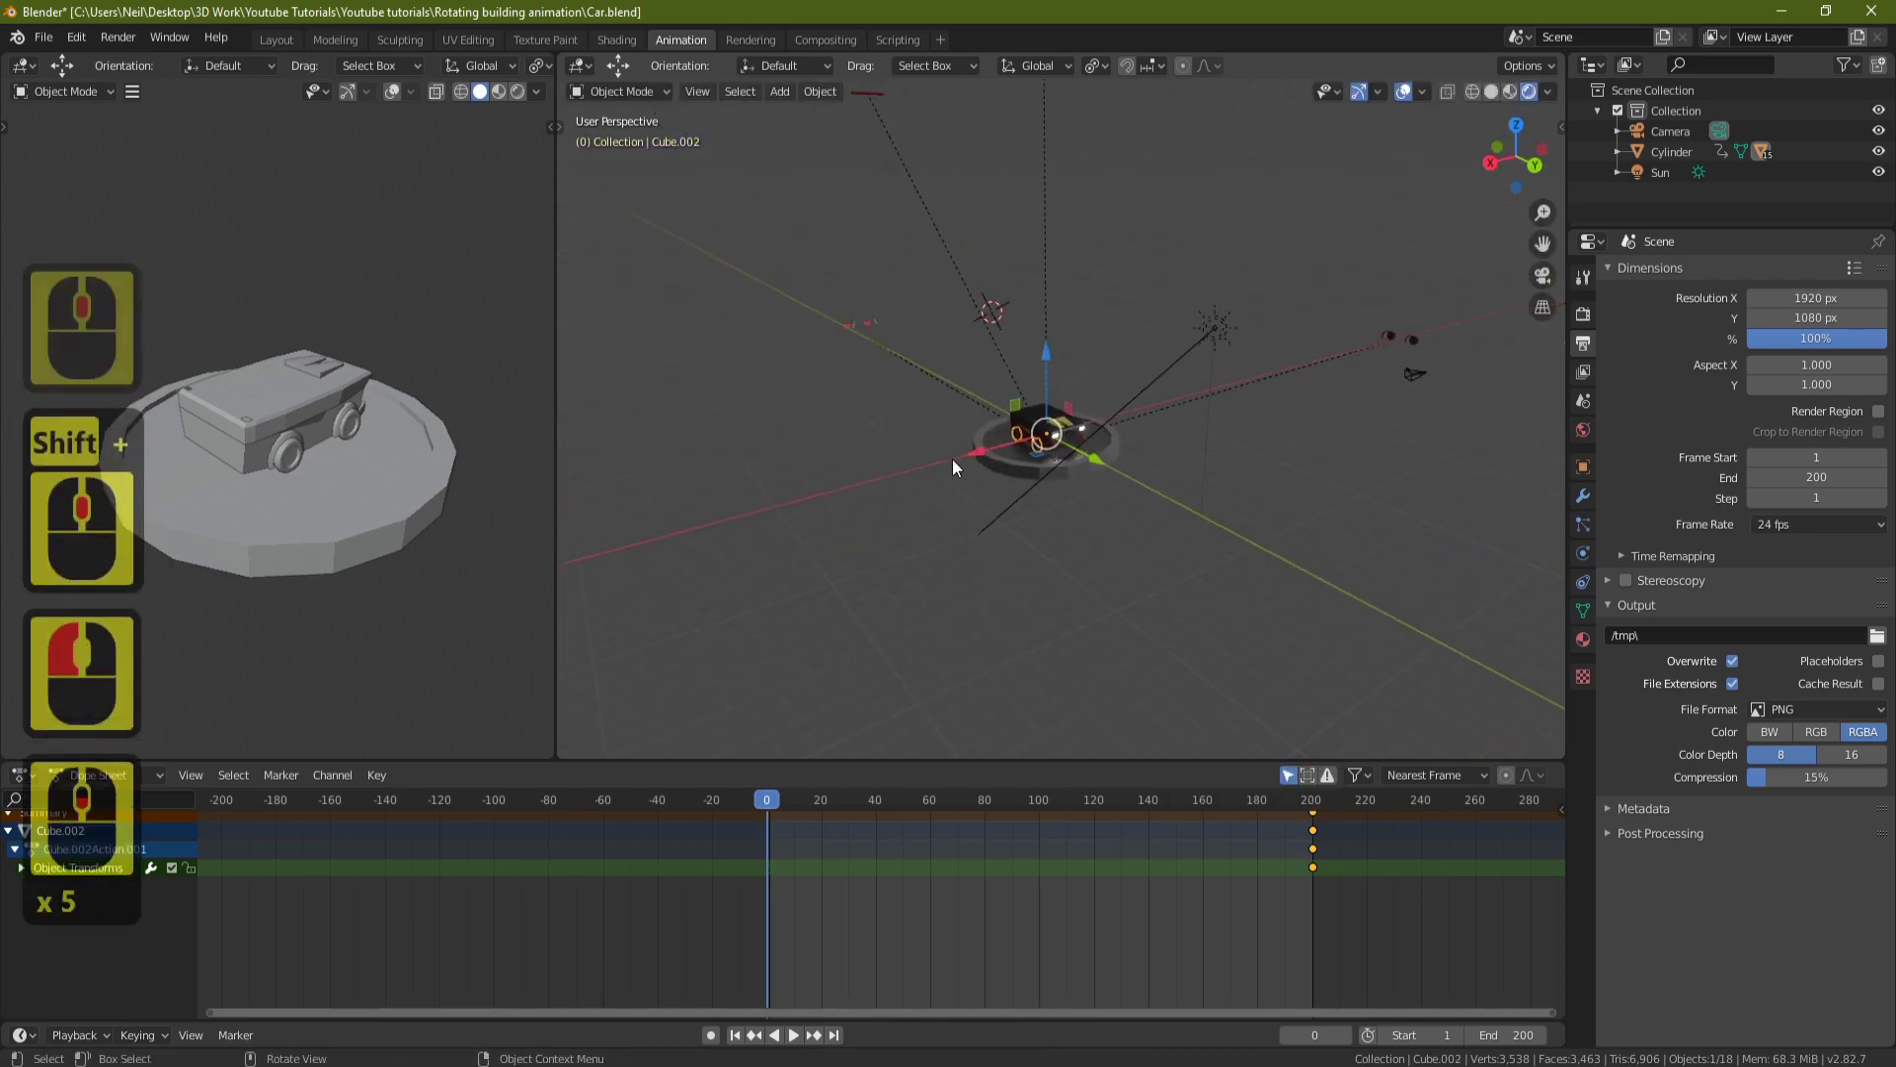
drag(617, 545, 611, 554)
key(i)
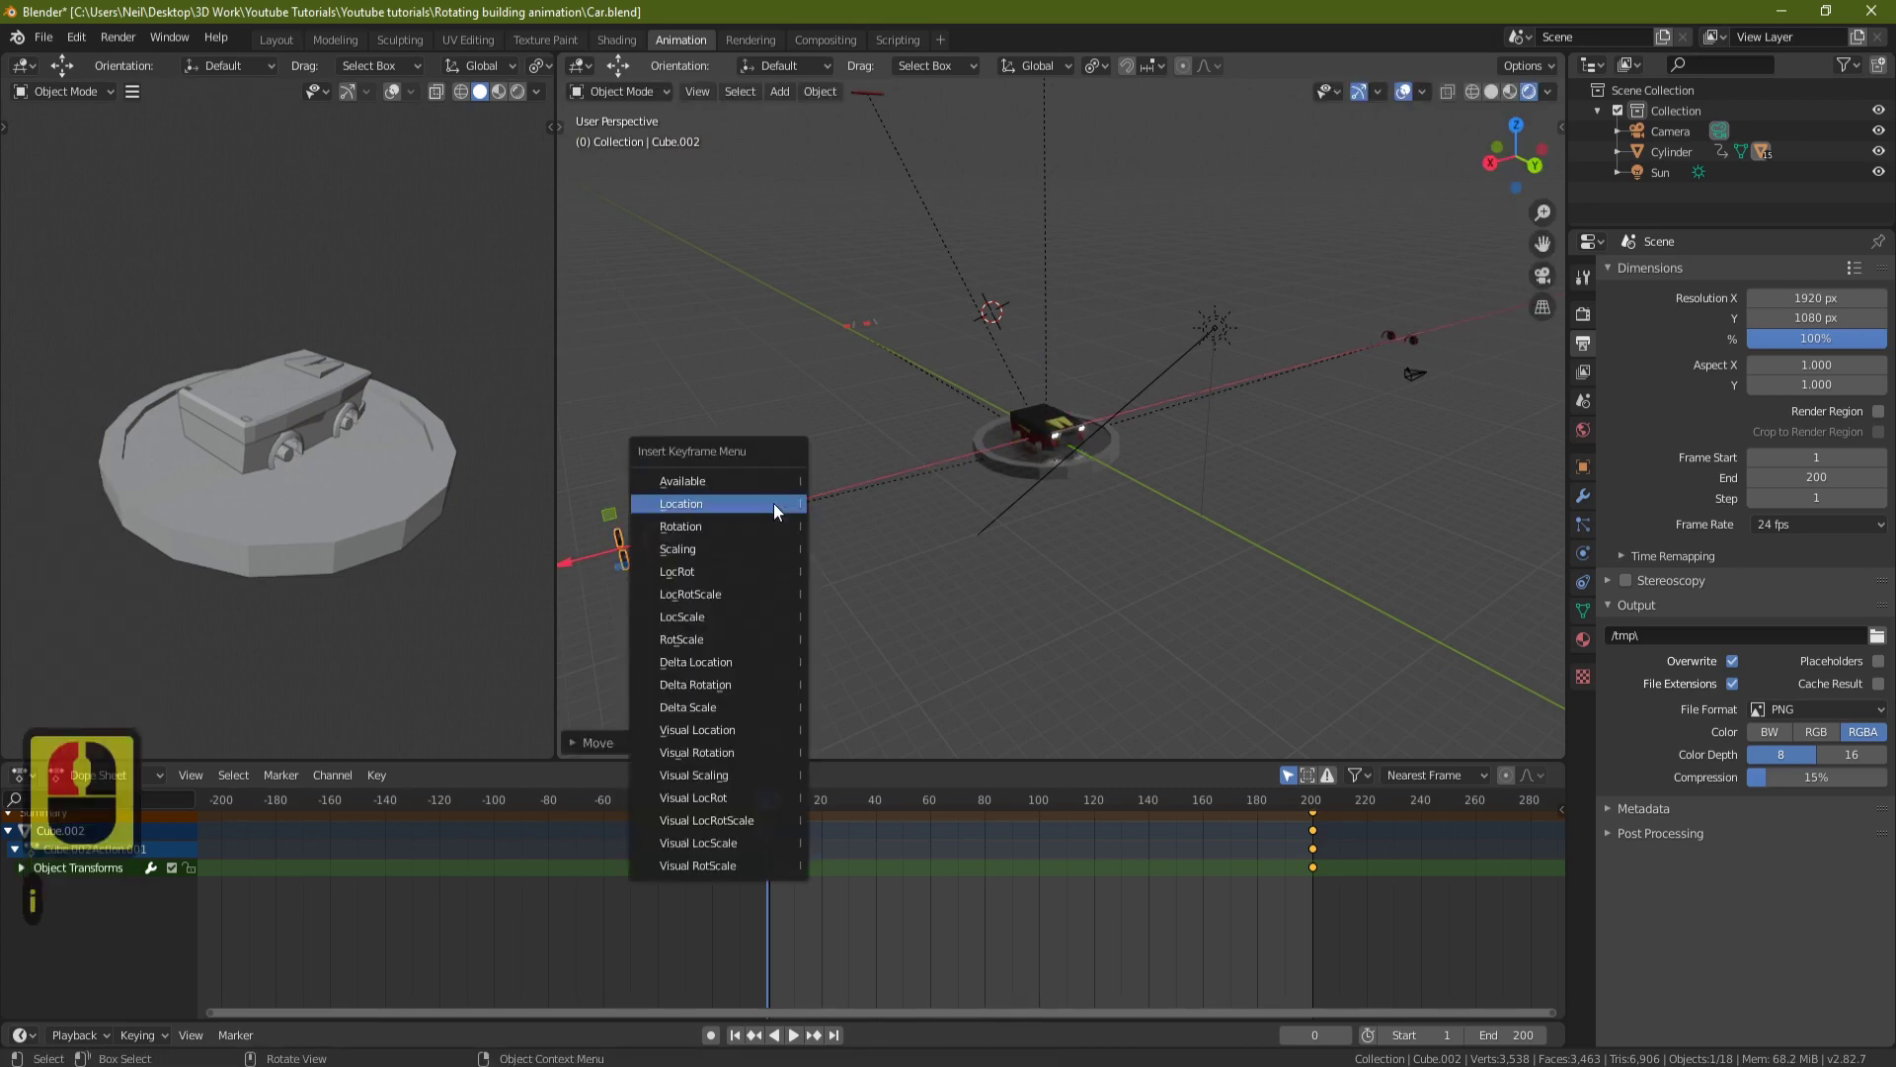
click(773, 501)
Select the remaining wheel arches, move them out beyond the wheels on their side at frame 0 and insert a Location keyframe.
scroll(984, 488, up, 5)
click(1005, 472)
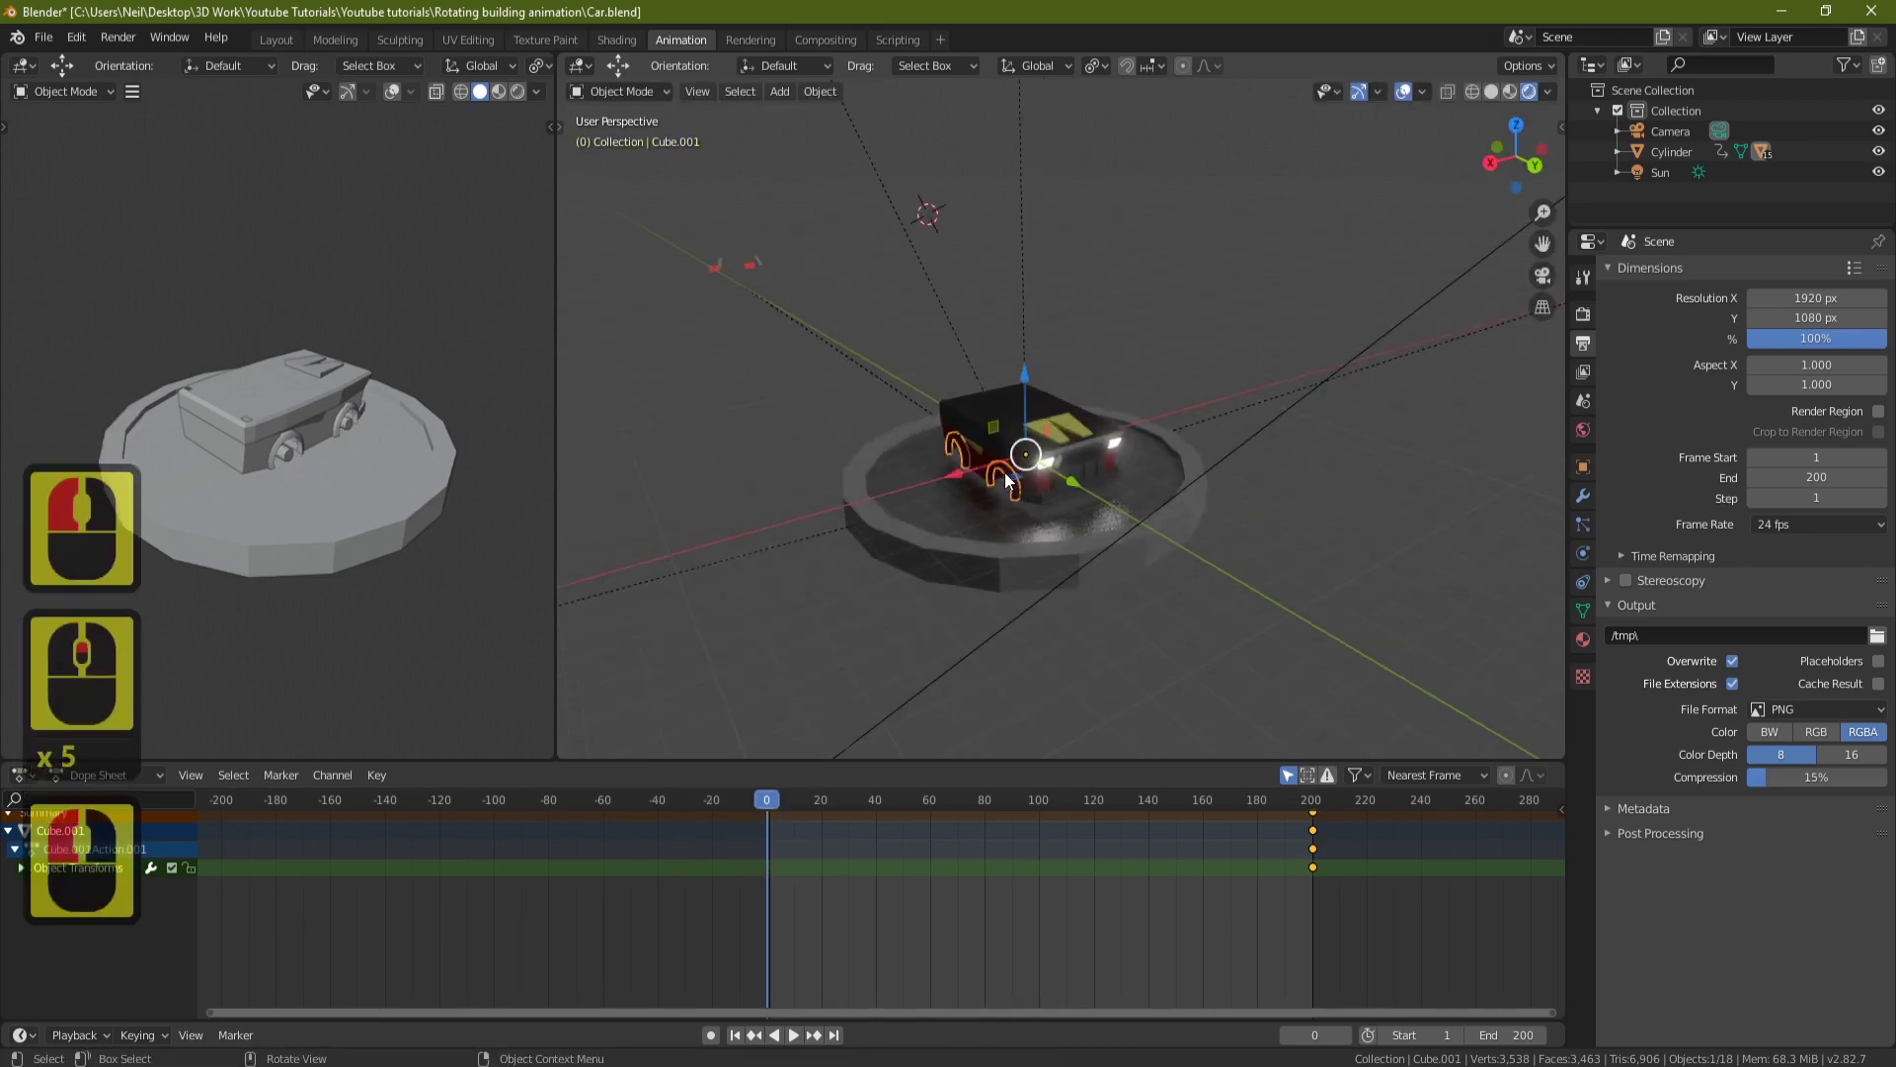
scroll(956, 488, down, 6)
drag(956, 488, 706, 526)
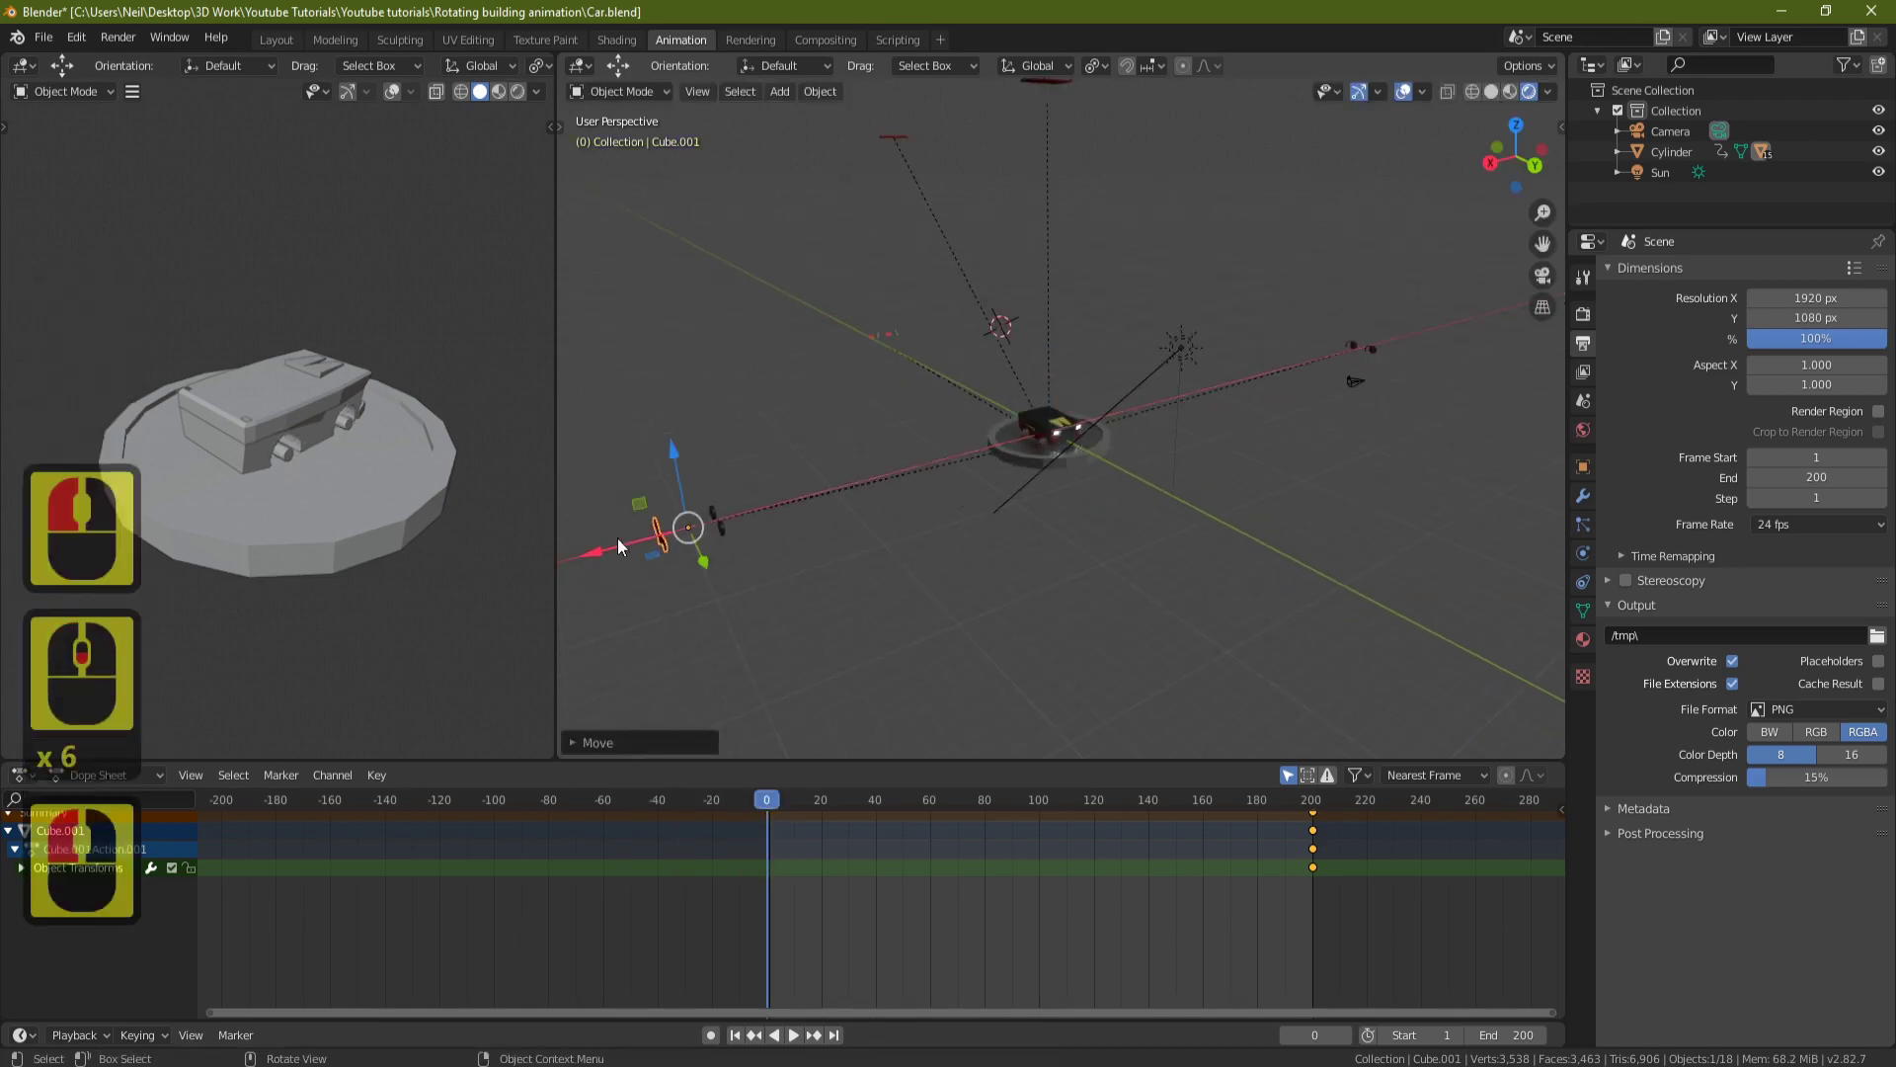
key(i)
click(705, 525)
Move the car's headlights far out in front of the platform at frame 0 and insert a Location keyframe.
scroll(1049, 476, up, 10)
click(1068, 519)
scroll(1085, 524, down, 10)
middle_drag(1084, 525, 1231, 512)
key(g)
click(1490, 388)
key(o)
key(i)
key(u)
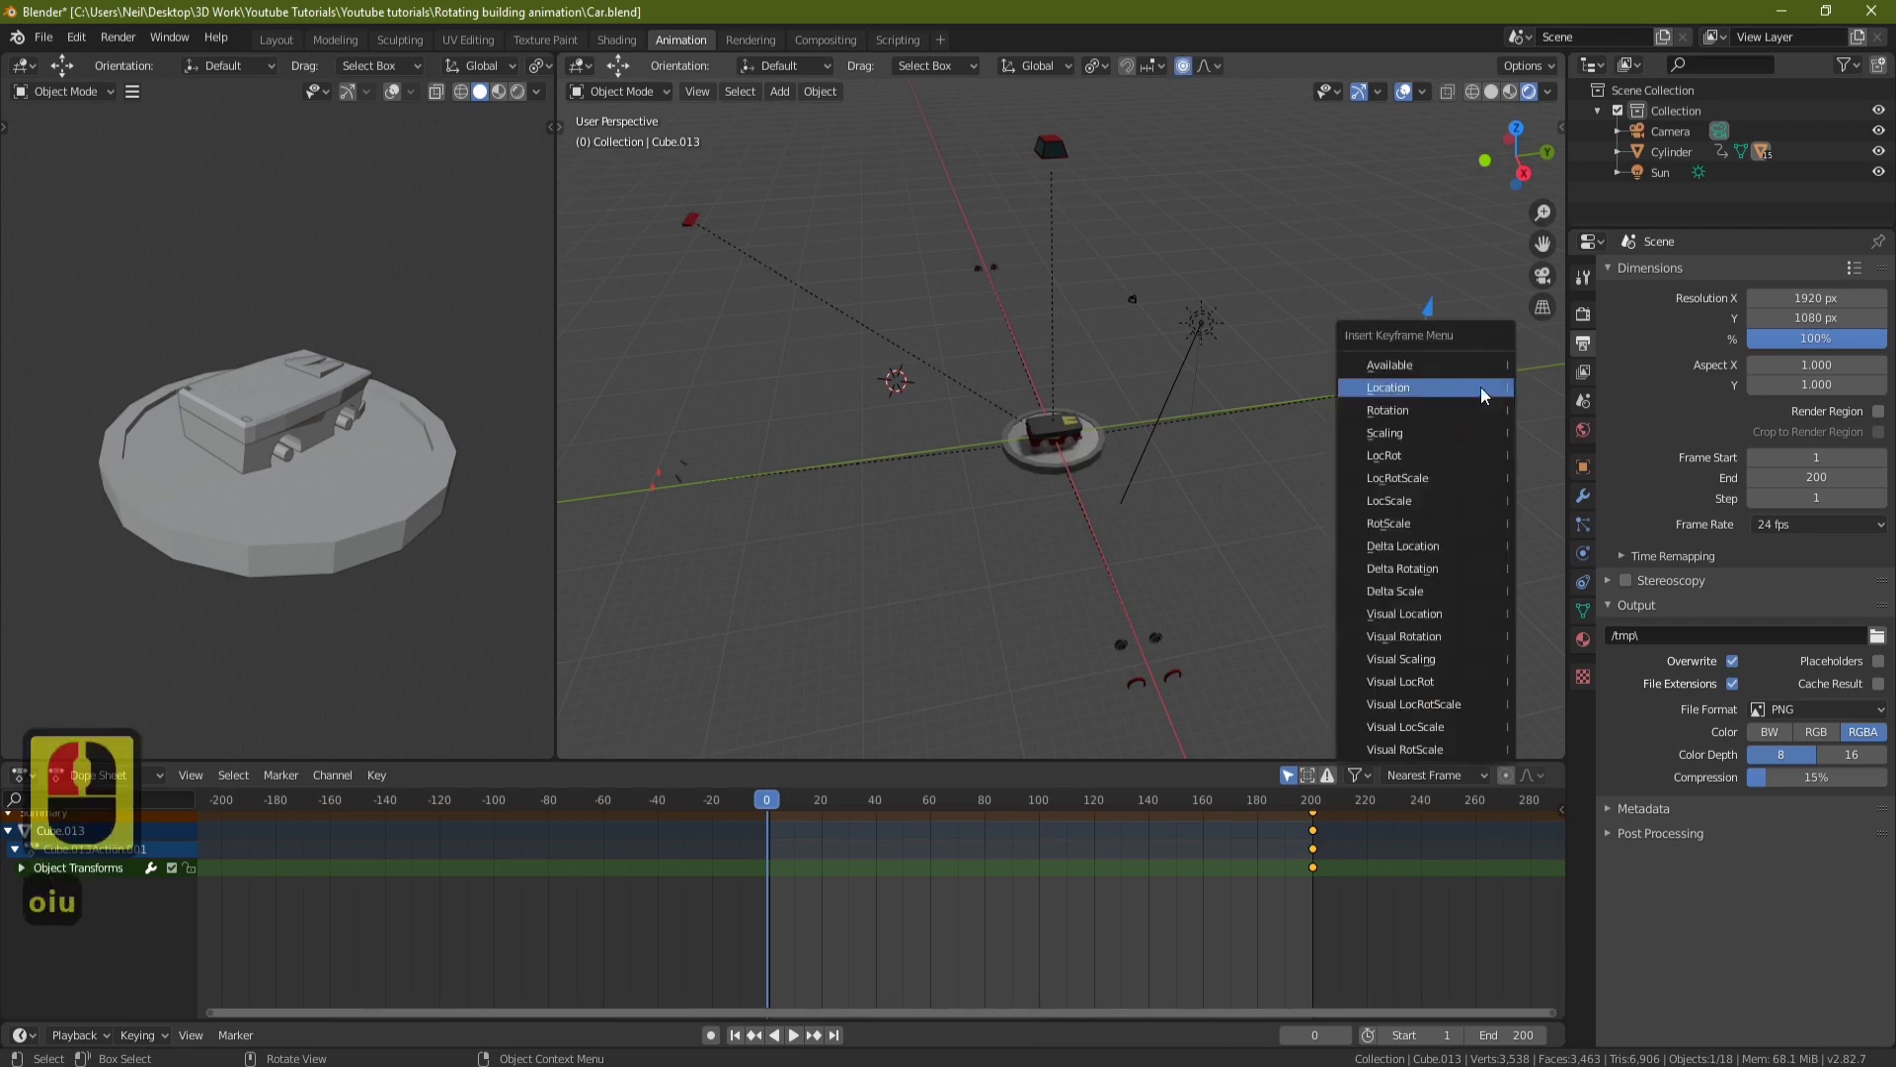
key(i)
click(1474, 387)
Lift the yellow bonnet piece straight up to just below the cabin at frame 0 and insert a Location keyframe.
middle_drag(1467, 390, 1055, 596)
click(1055, 597)
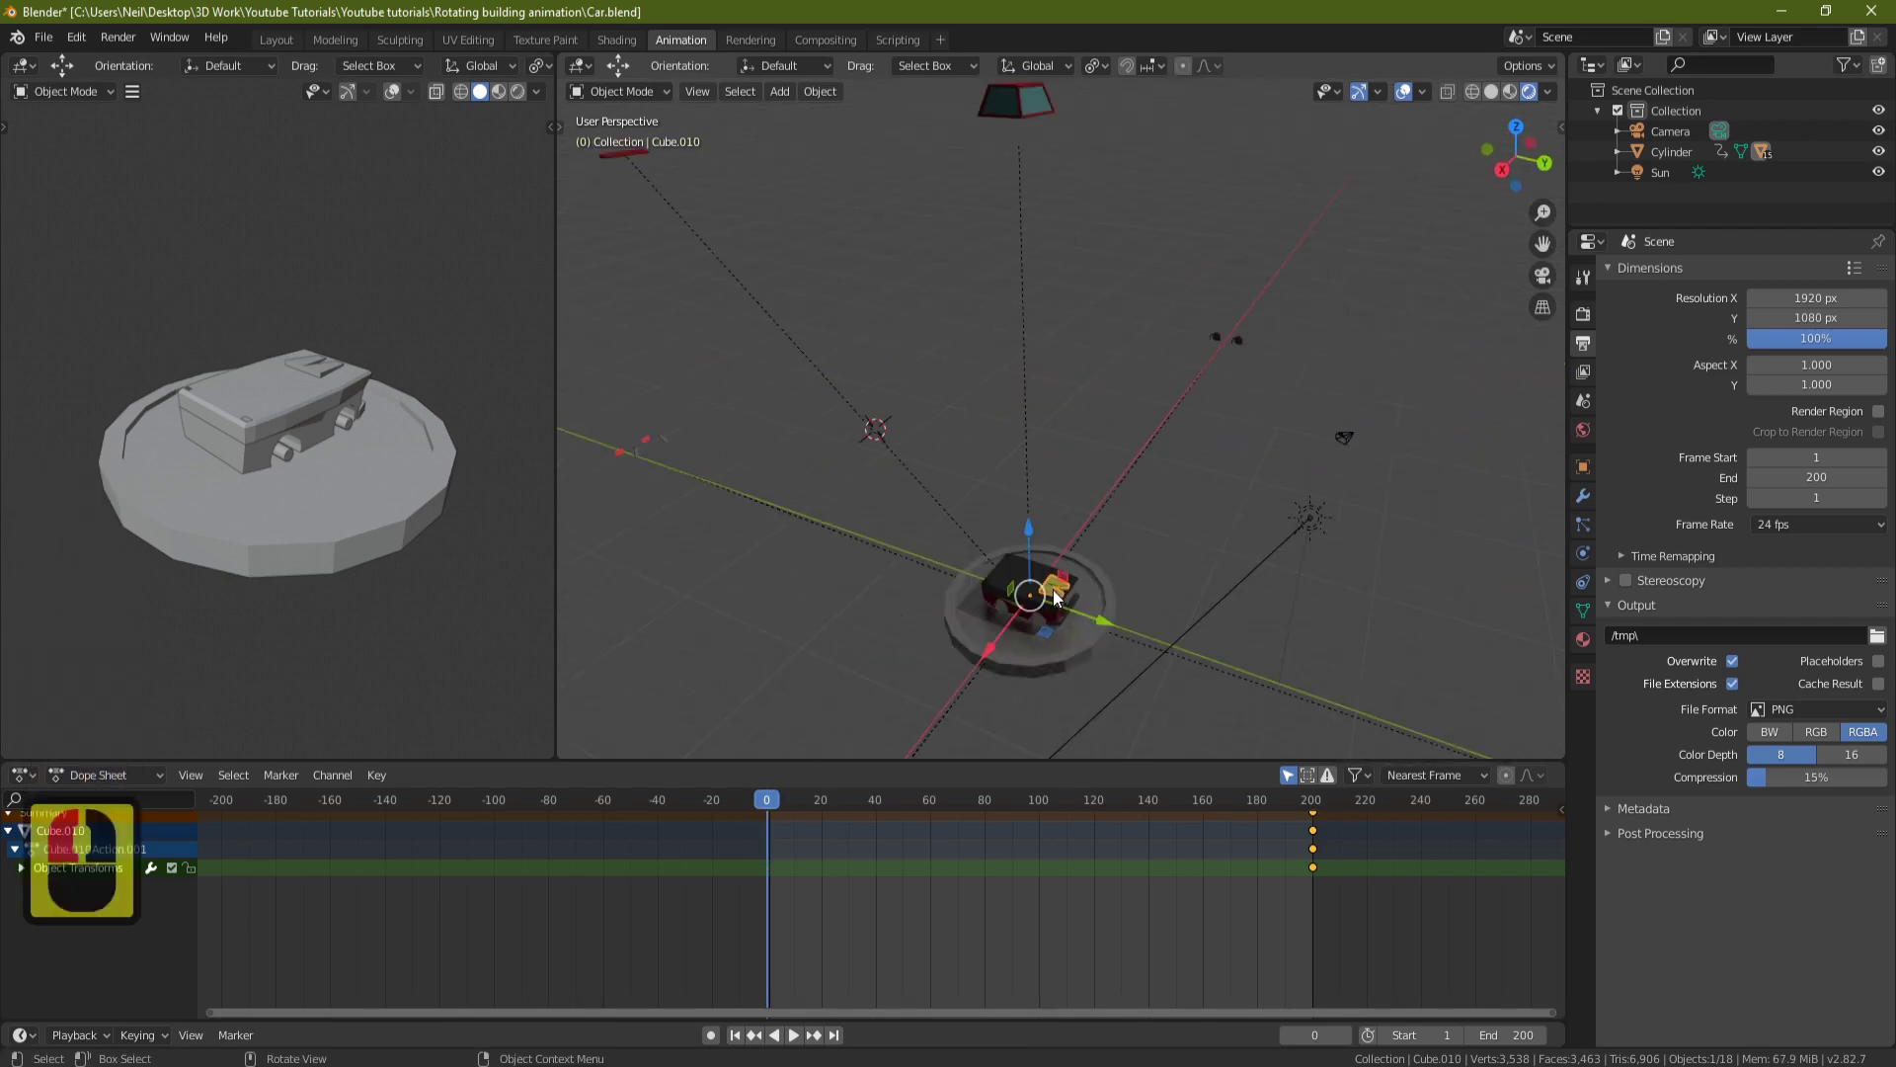
drag(1038, 559, 1033, 398)
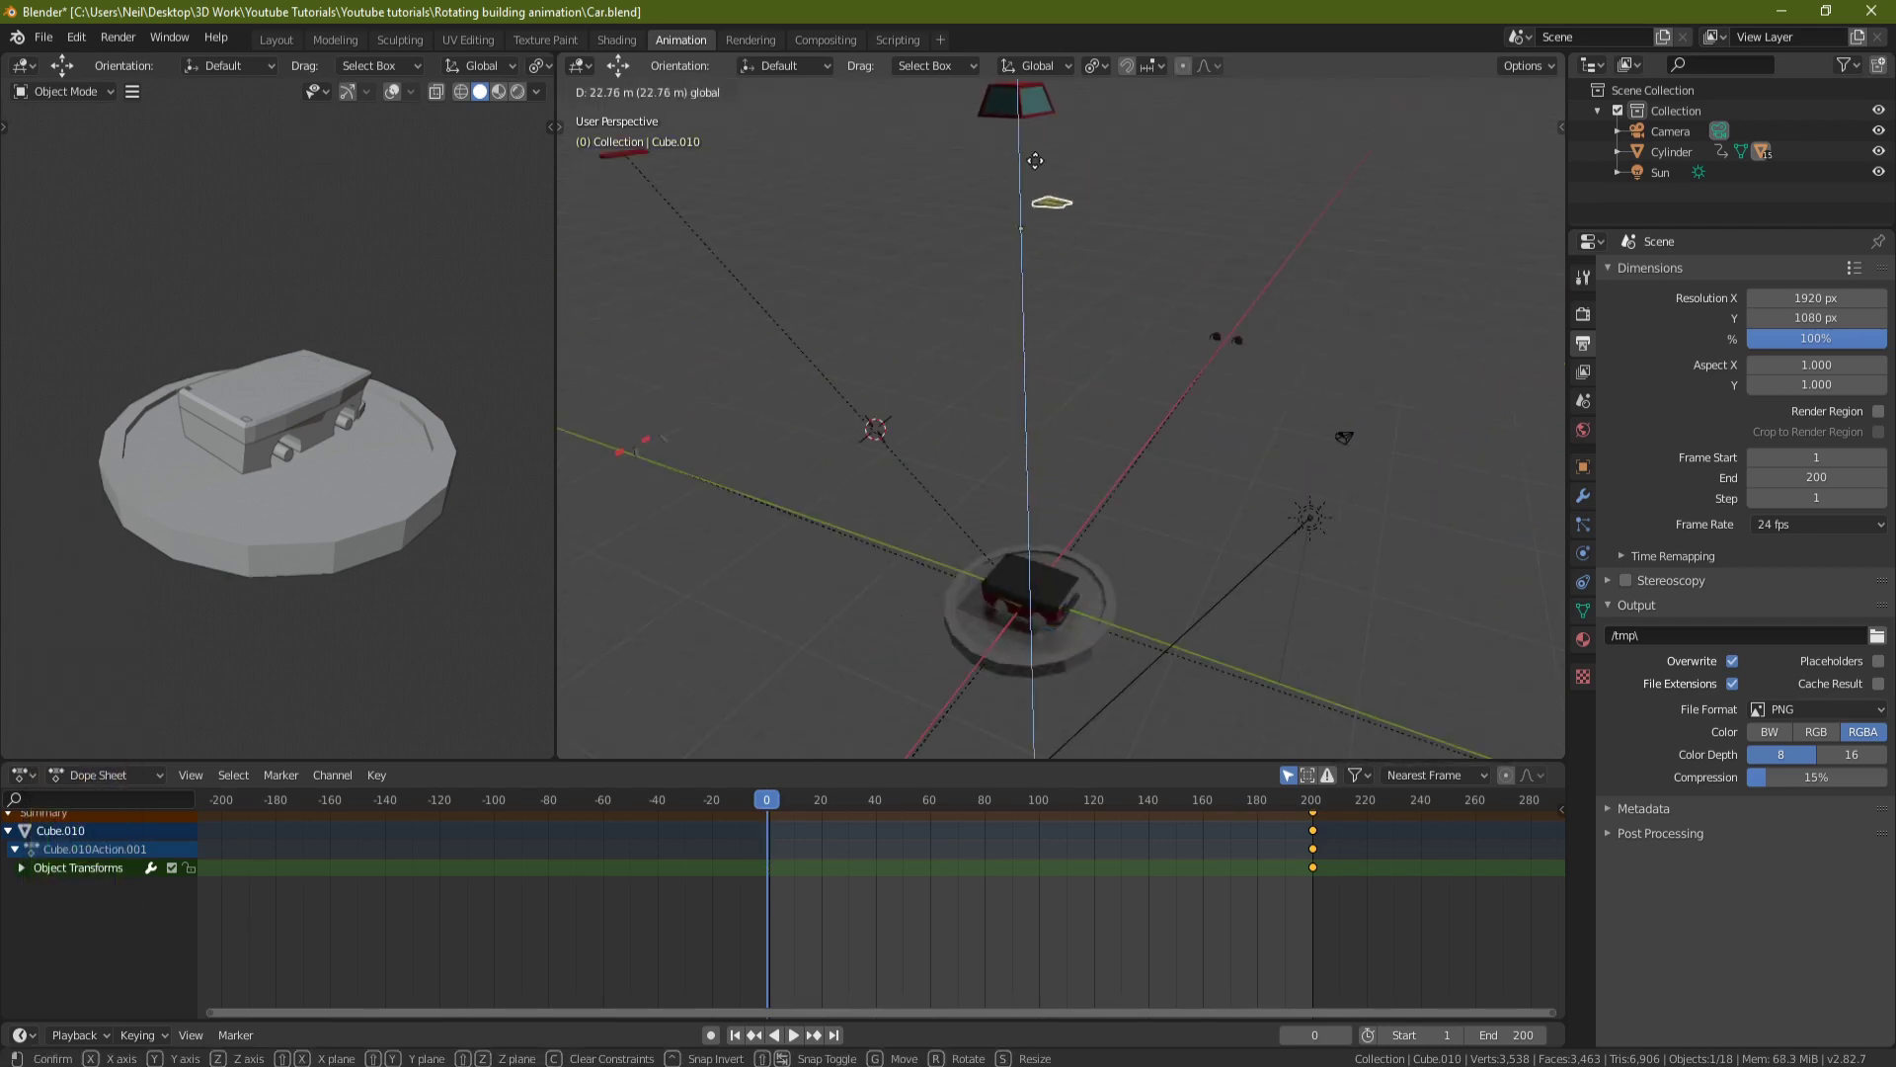
click(1035, 90)
key(i)
click(1203, 255)
Raise the car's red main body high above the platform, beneath the cabin, at frame 0 and insert a Location keyframe.
middle_drag(1200, 257, 1047, 375)
click(1029, 399)
drag(1022, 365, 1059, 141)
shift+middle_drag(1093, 283, 1086, 425)
drag(1007, 370, 1051, 281)
key(i)
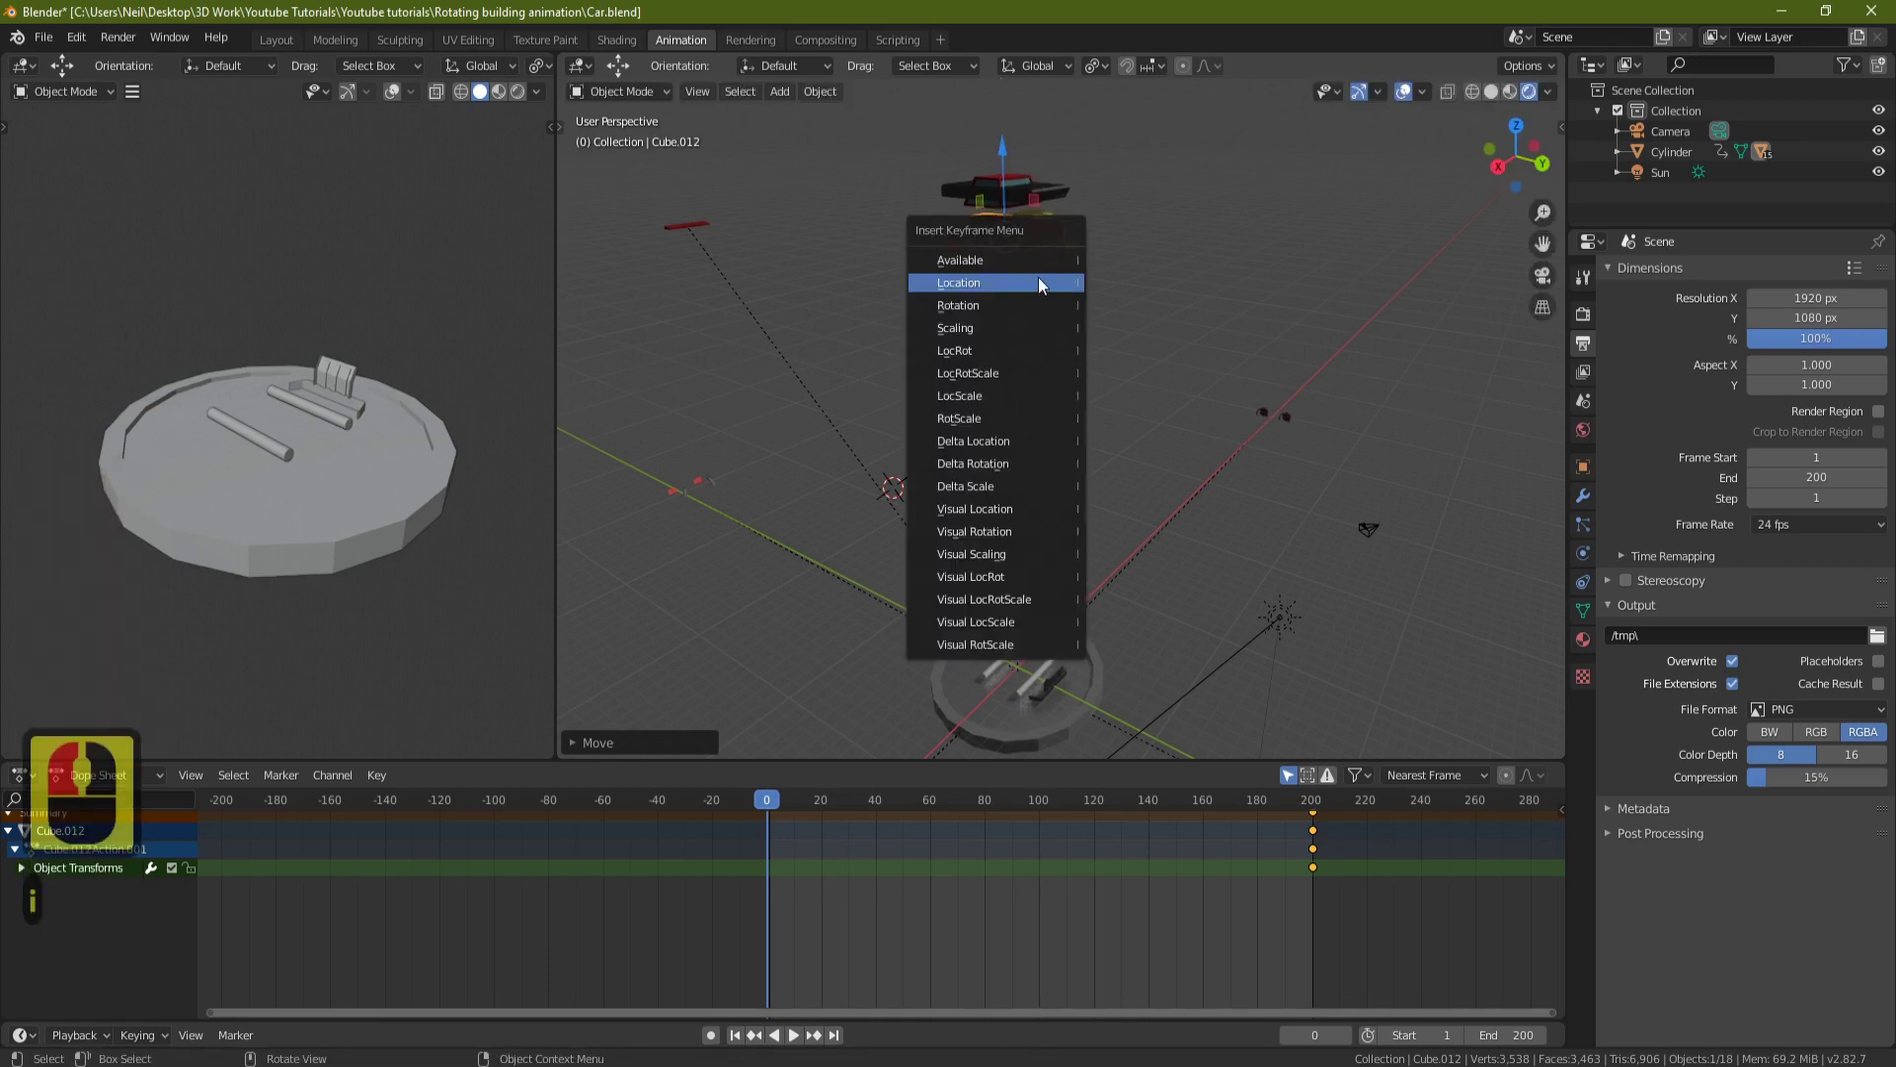
click(1040, 282)
Select the car's front grille piece, move it far forward along the Y axis at frame 0 and insert a Location keyframe.
shift+middle_drag(1148, 476, 1187, 447)
click(1073, 399)
scroll(1076, 431, down, 4)
drag(1106, 411, 1438, 445)
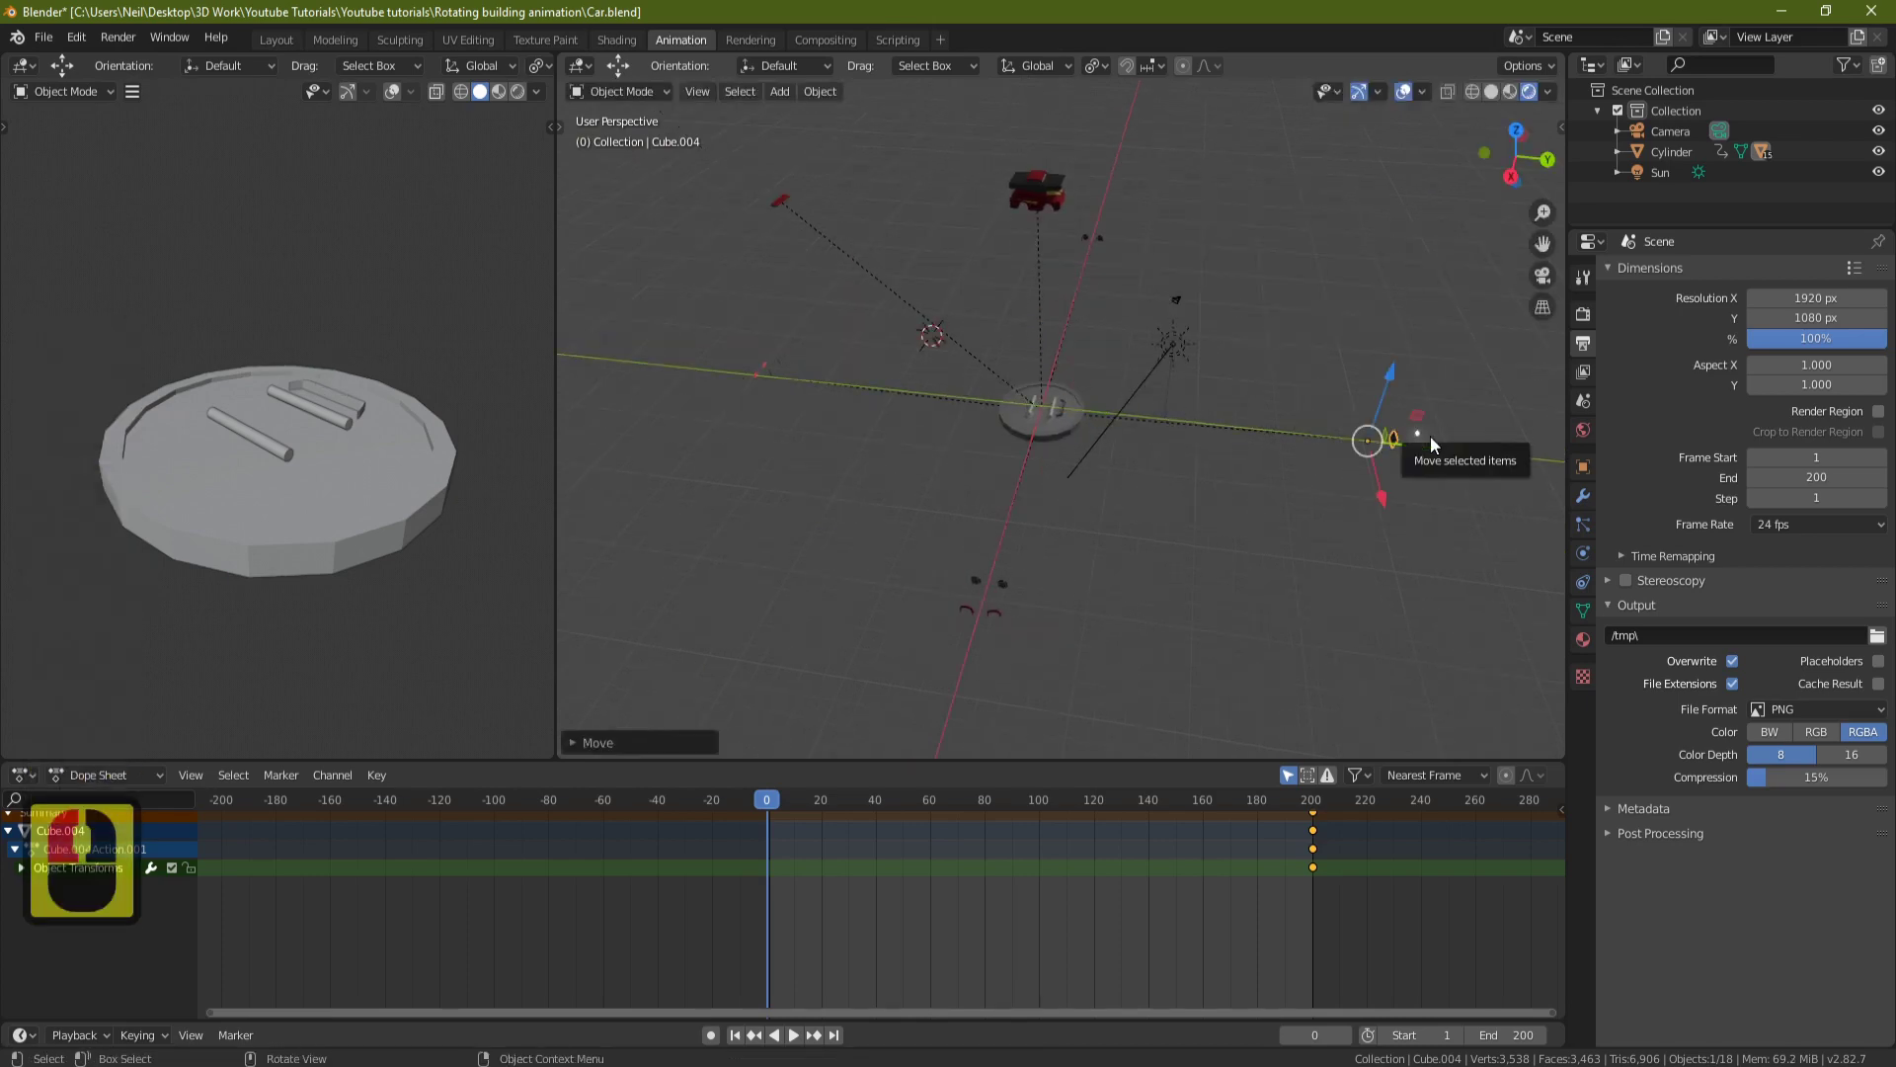
key(i)
click(1430, 436)
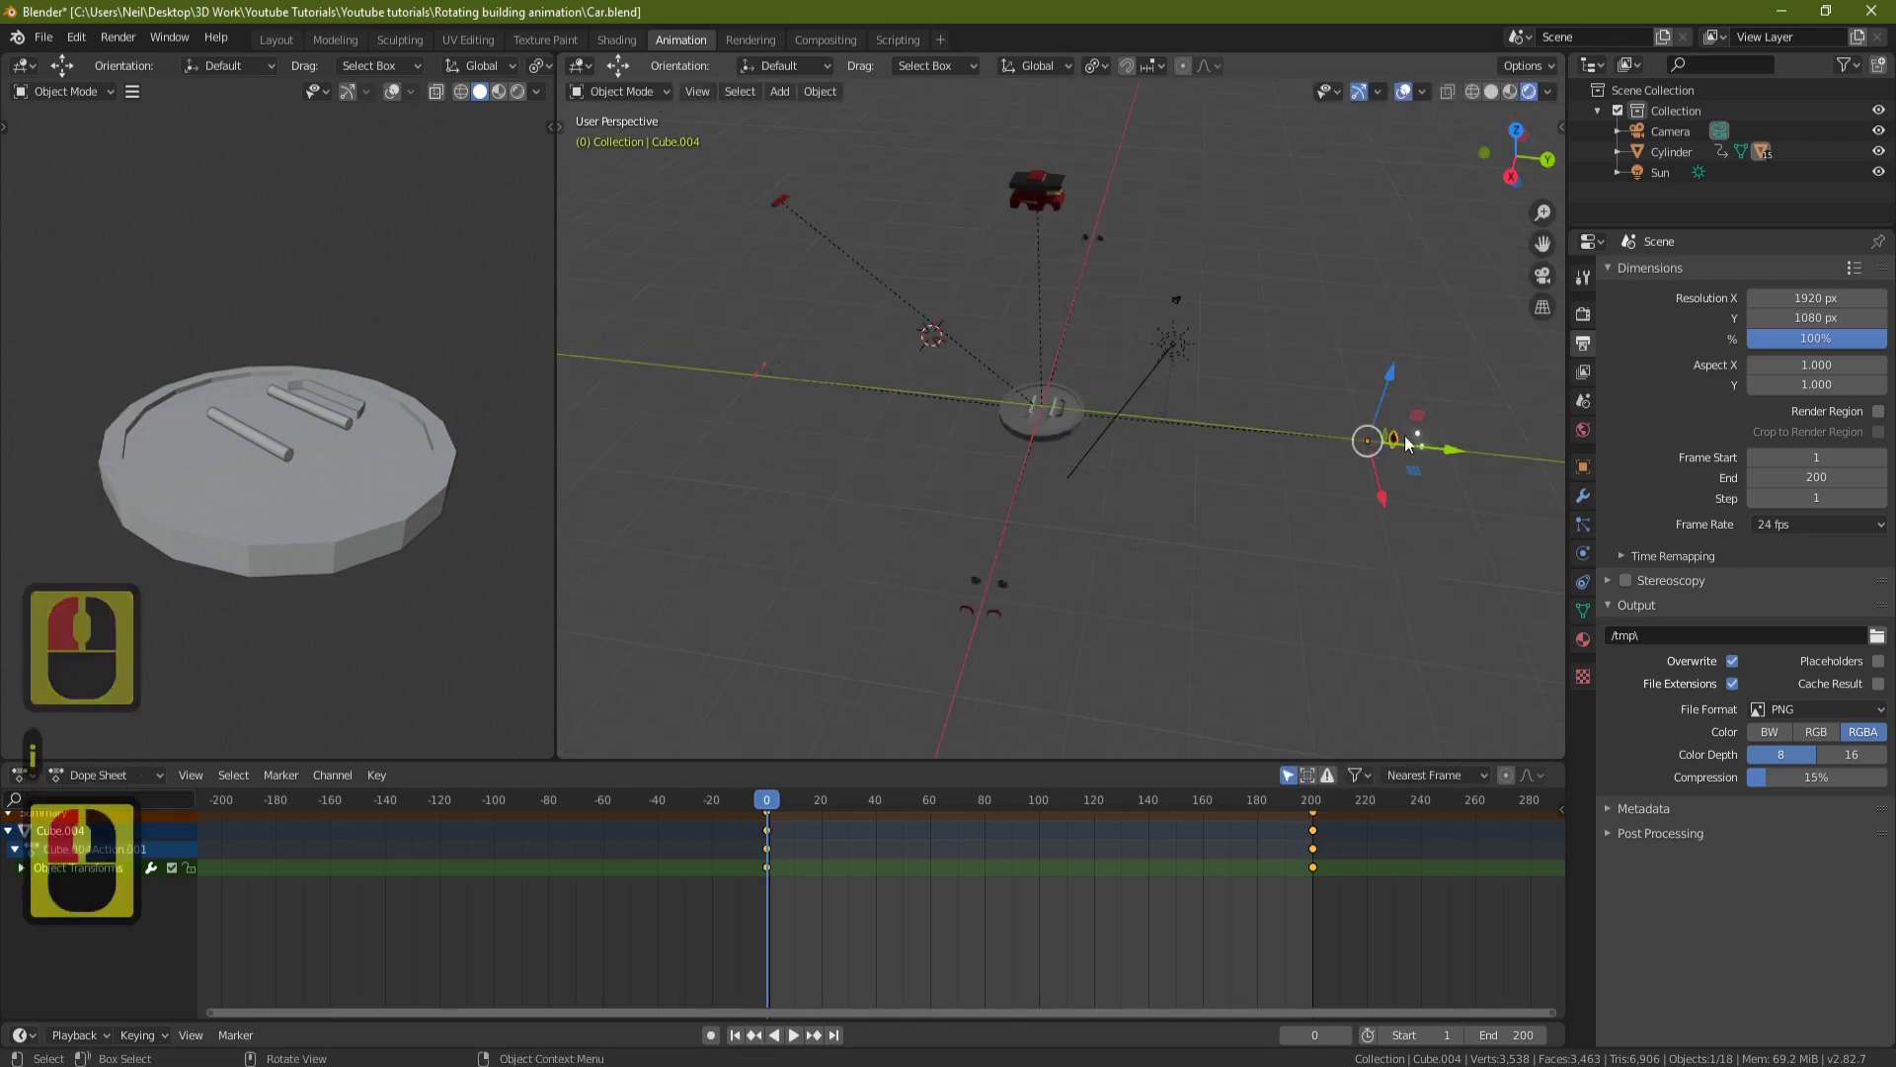
Move the remaining front bumper piece far forward beside the headlights at frame 0 and insert a Location keyframe.
click(1066, 414)
drag(1128, 416, 1470, 445)
key(i)
click(1468, 445)
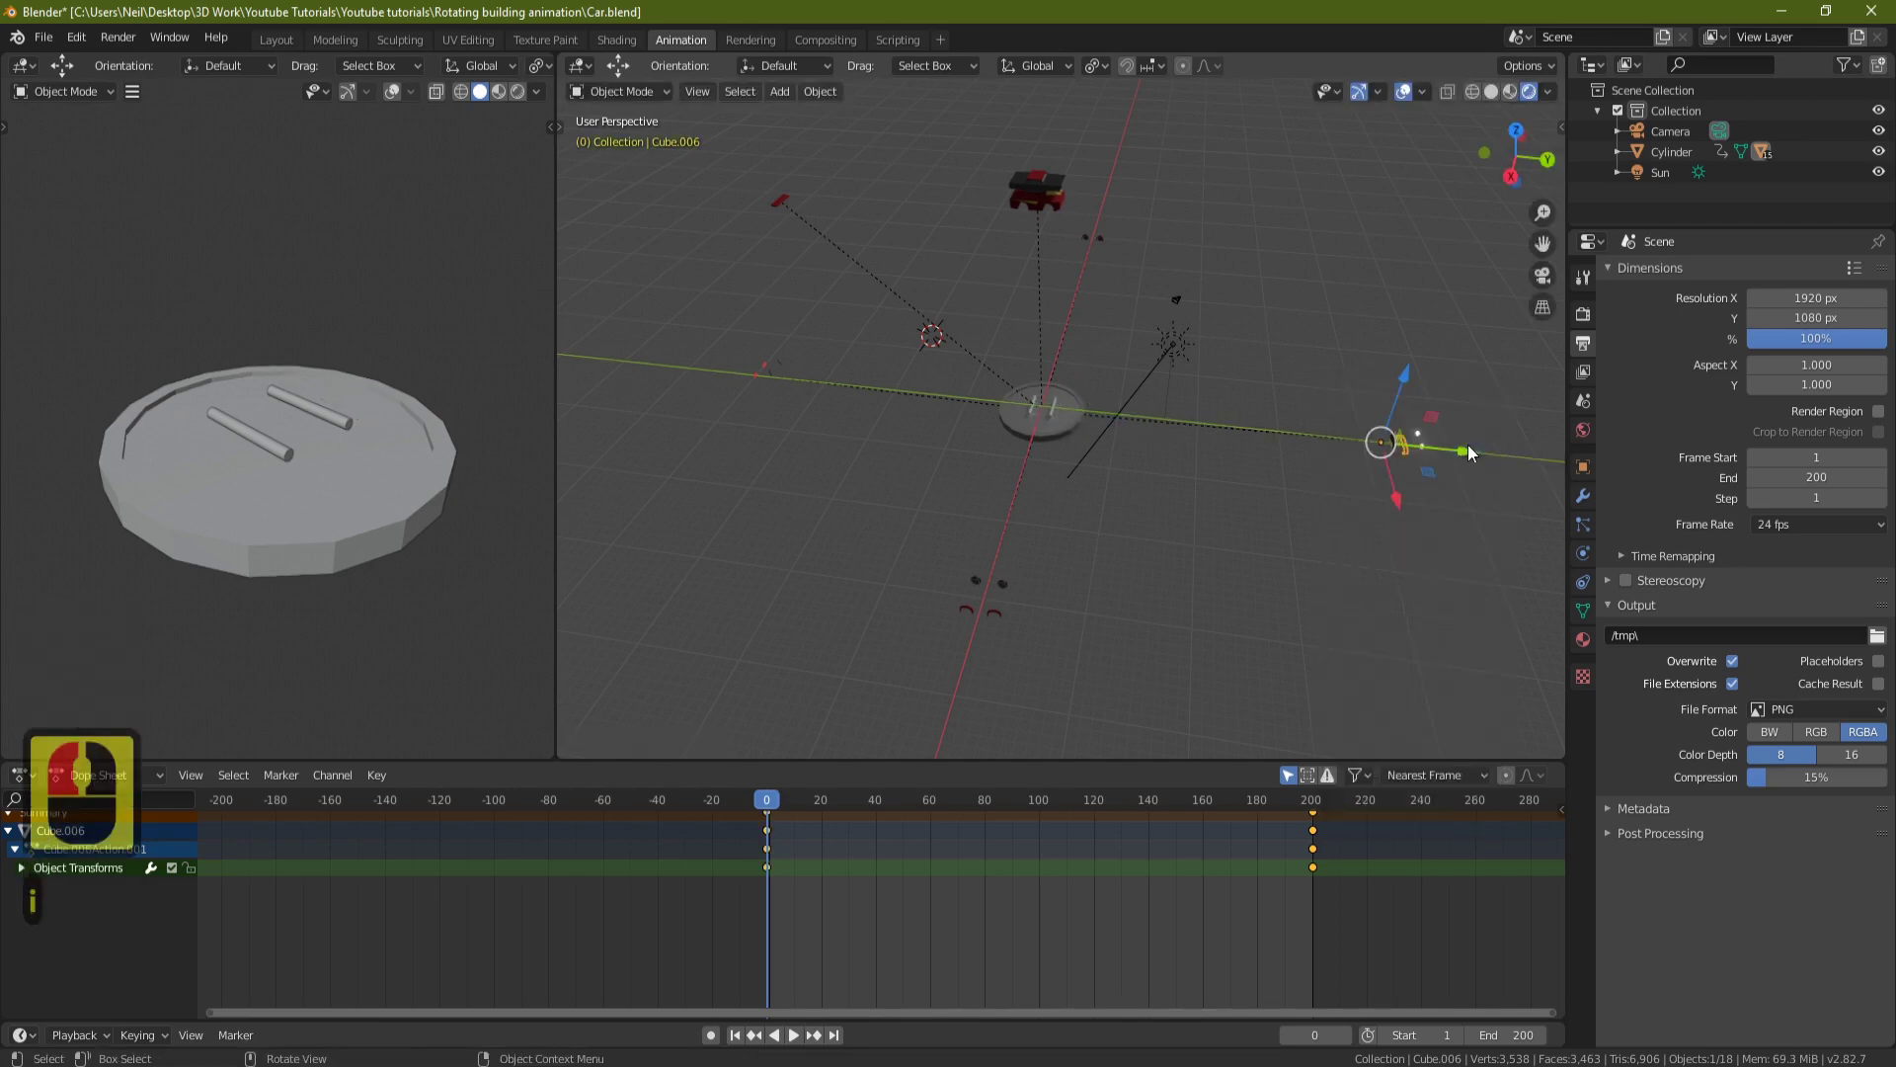
Lift the two axles straight up high above the platform at frame 0 and insert a Location keyframe.
click(1051, 408)
scroll(1147, 401, up, 4)
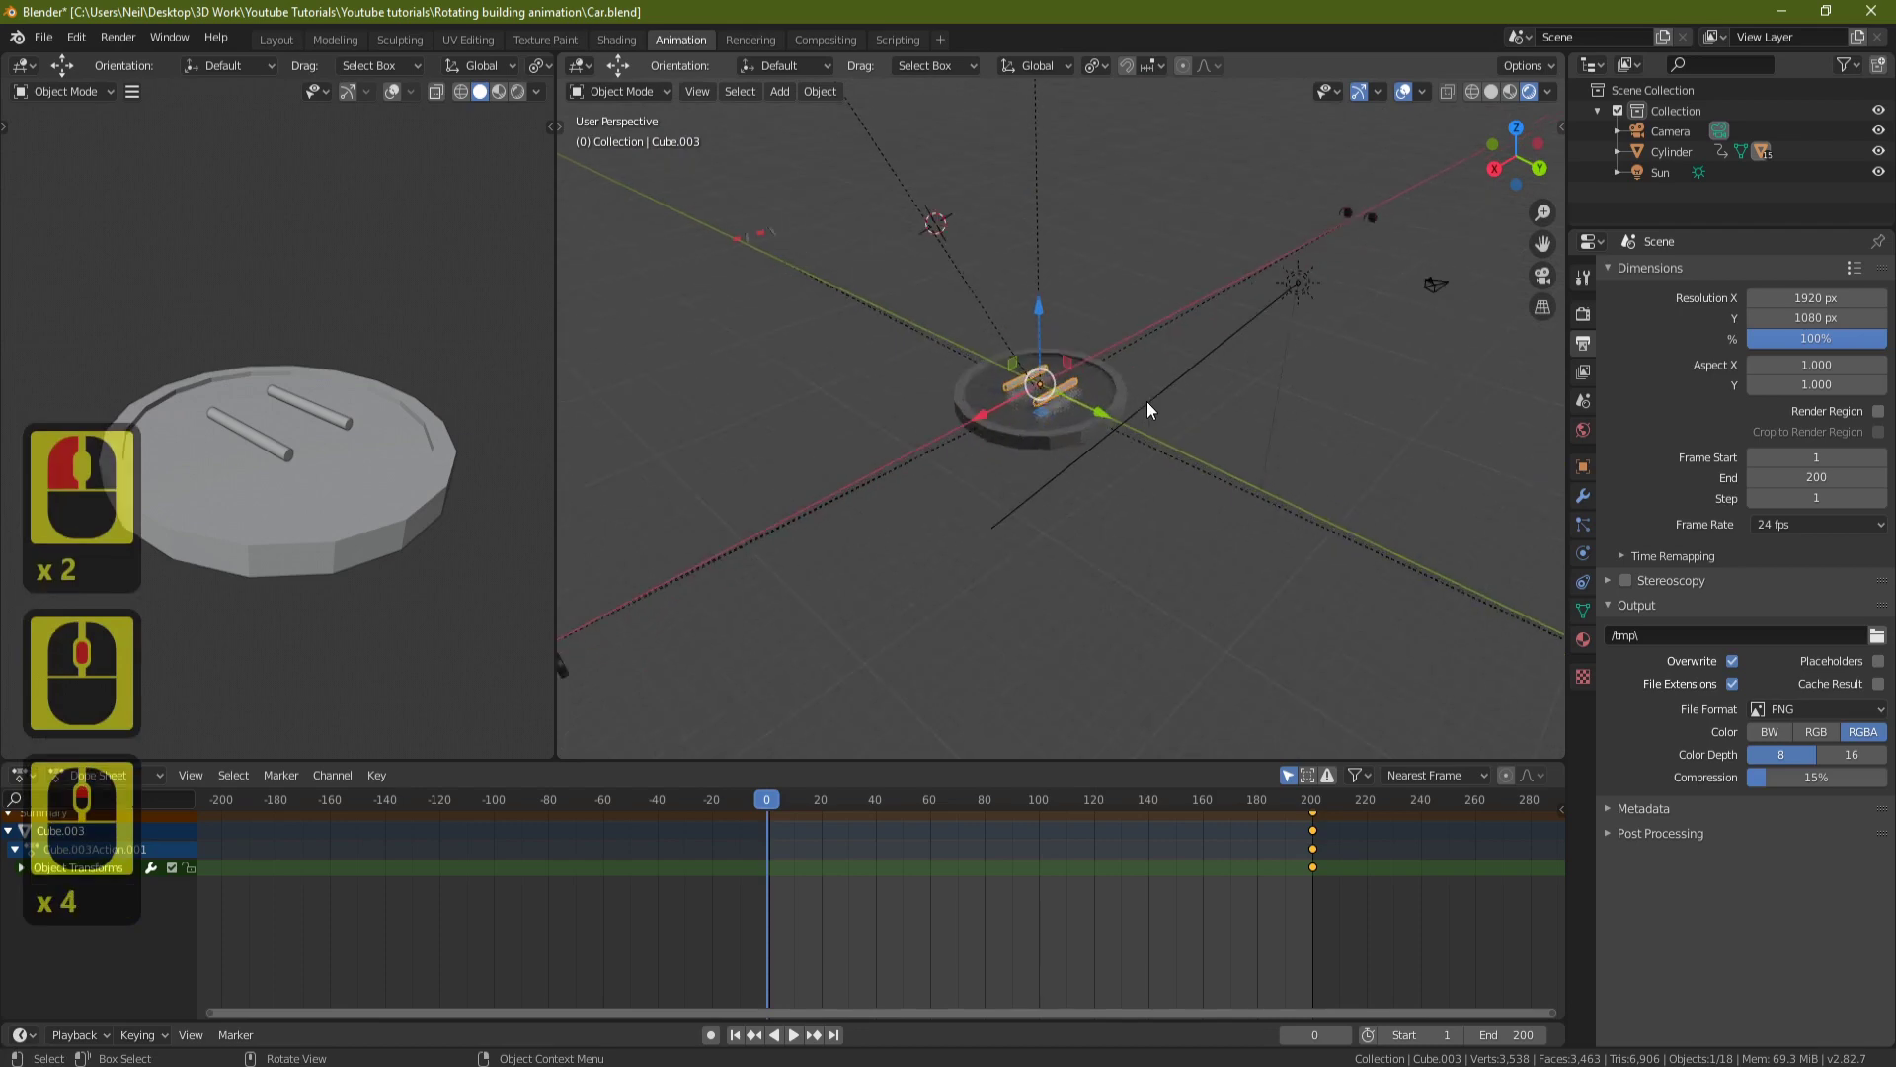
scroll(1140, 366, down, 4)
middle_drag(1140, 366, 1134, 424)
drag(1049, 435, 1067, 209)
key(i)
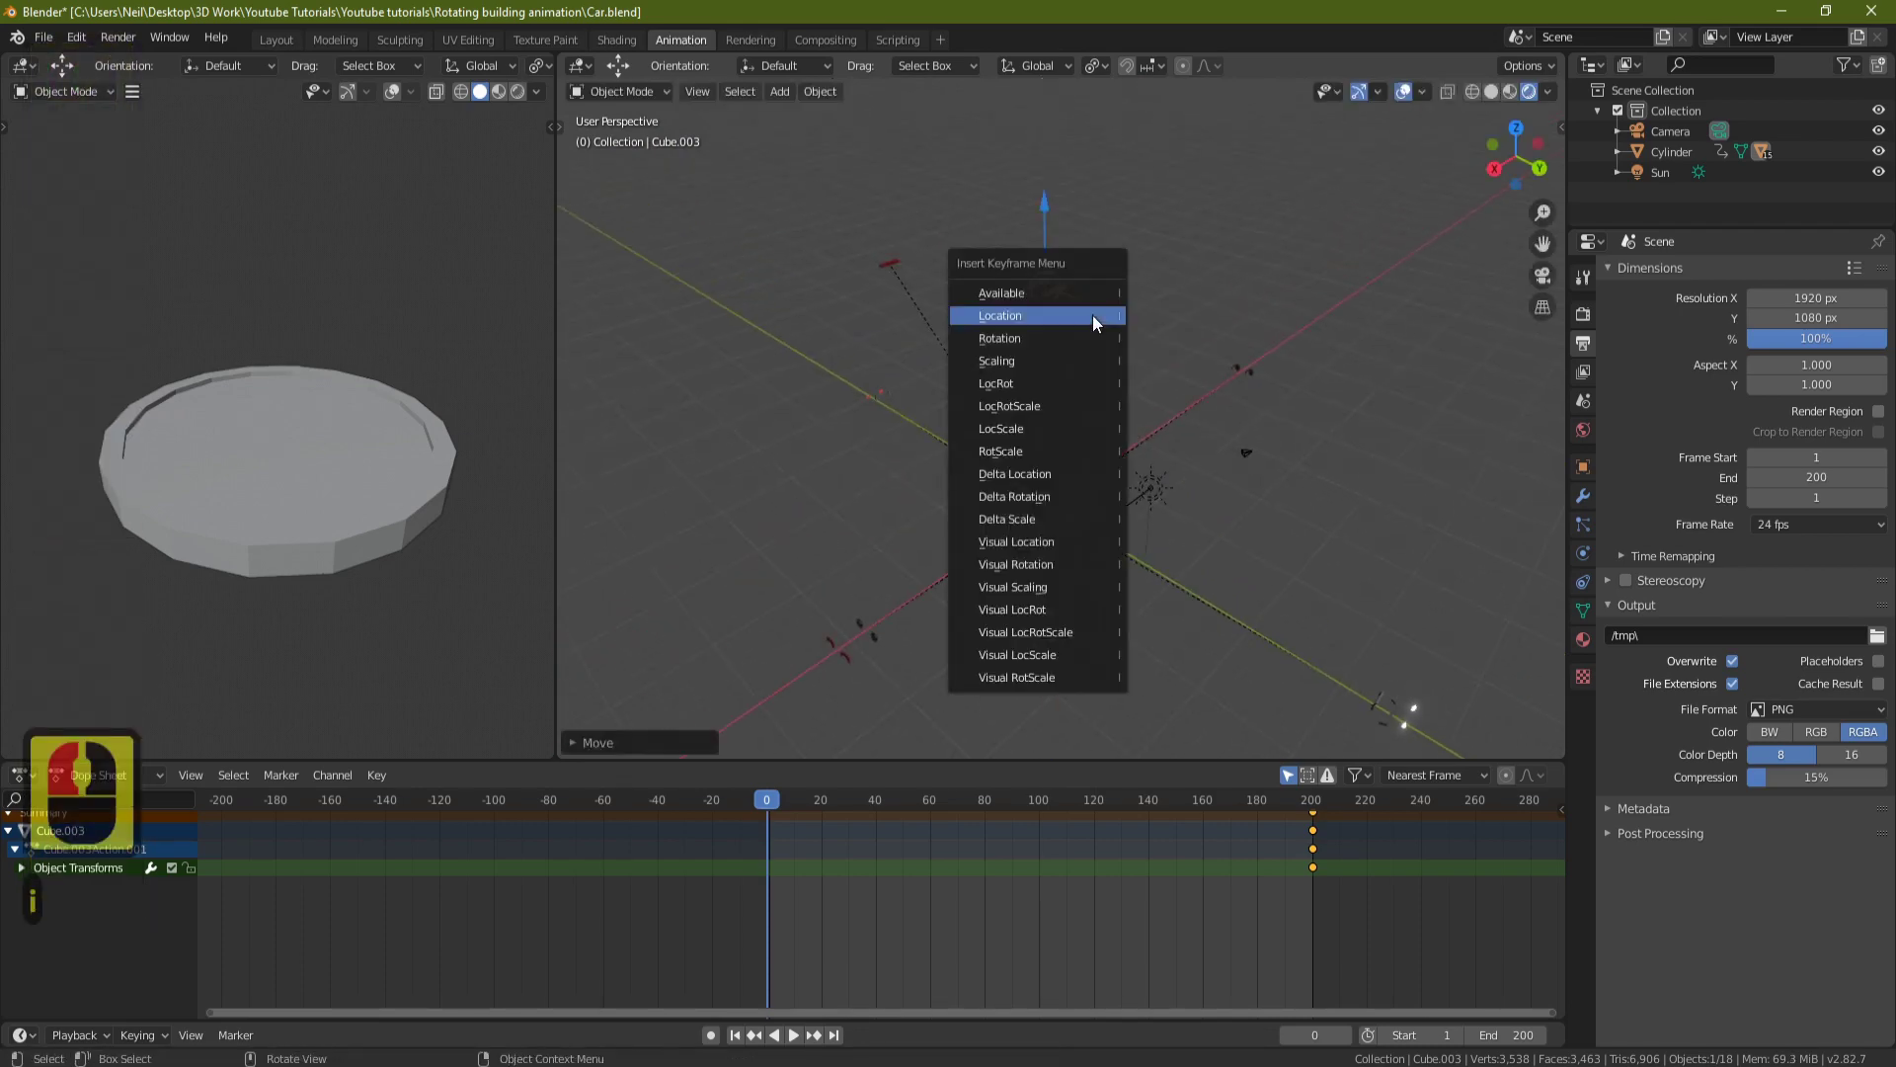
click(1089, 316)
Play the opening of the animation through the camera to check which parts are in frame, and return to the start.
middle_drag(1248, 393, 1057, 377)
scroll(1129, 447, up, 4)
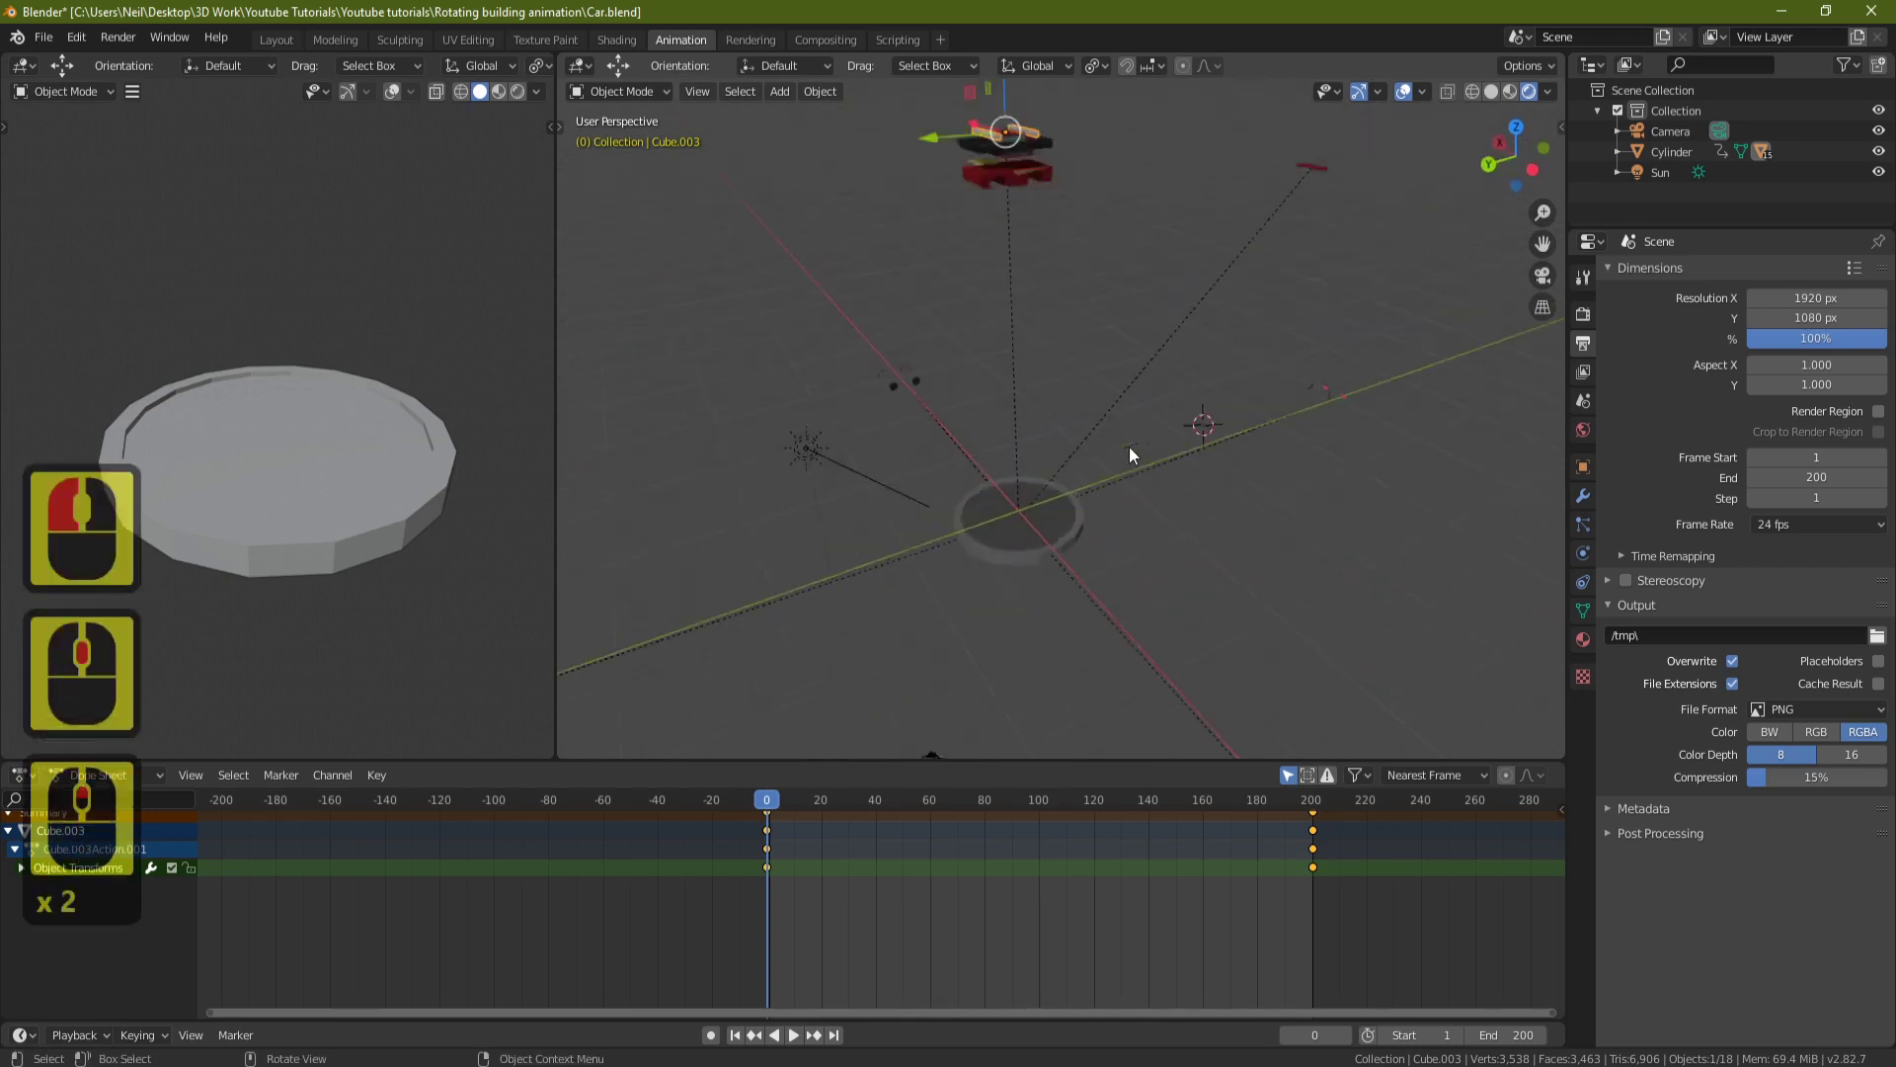
key(KP_0)
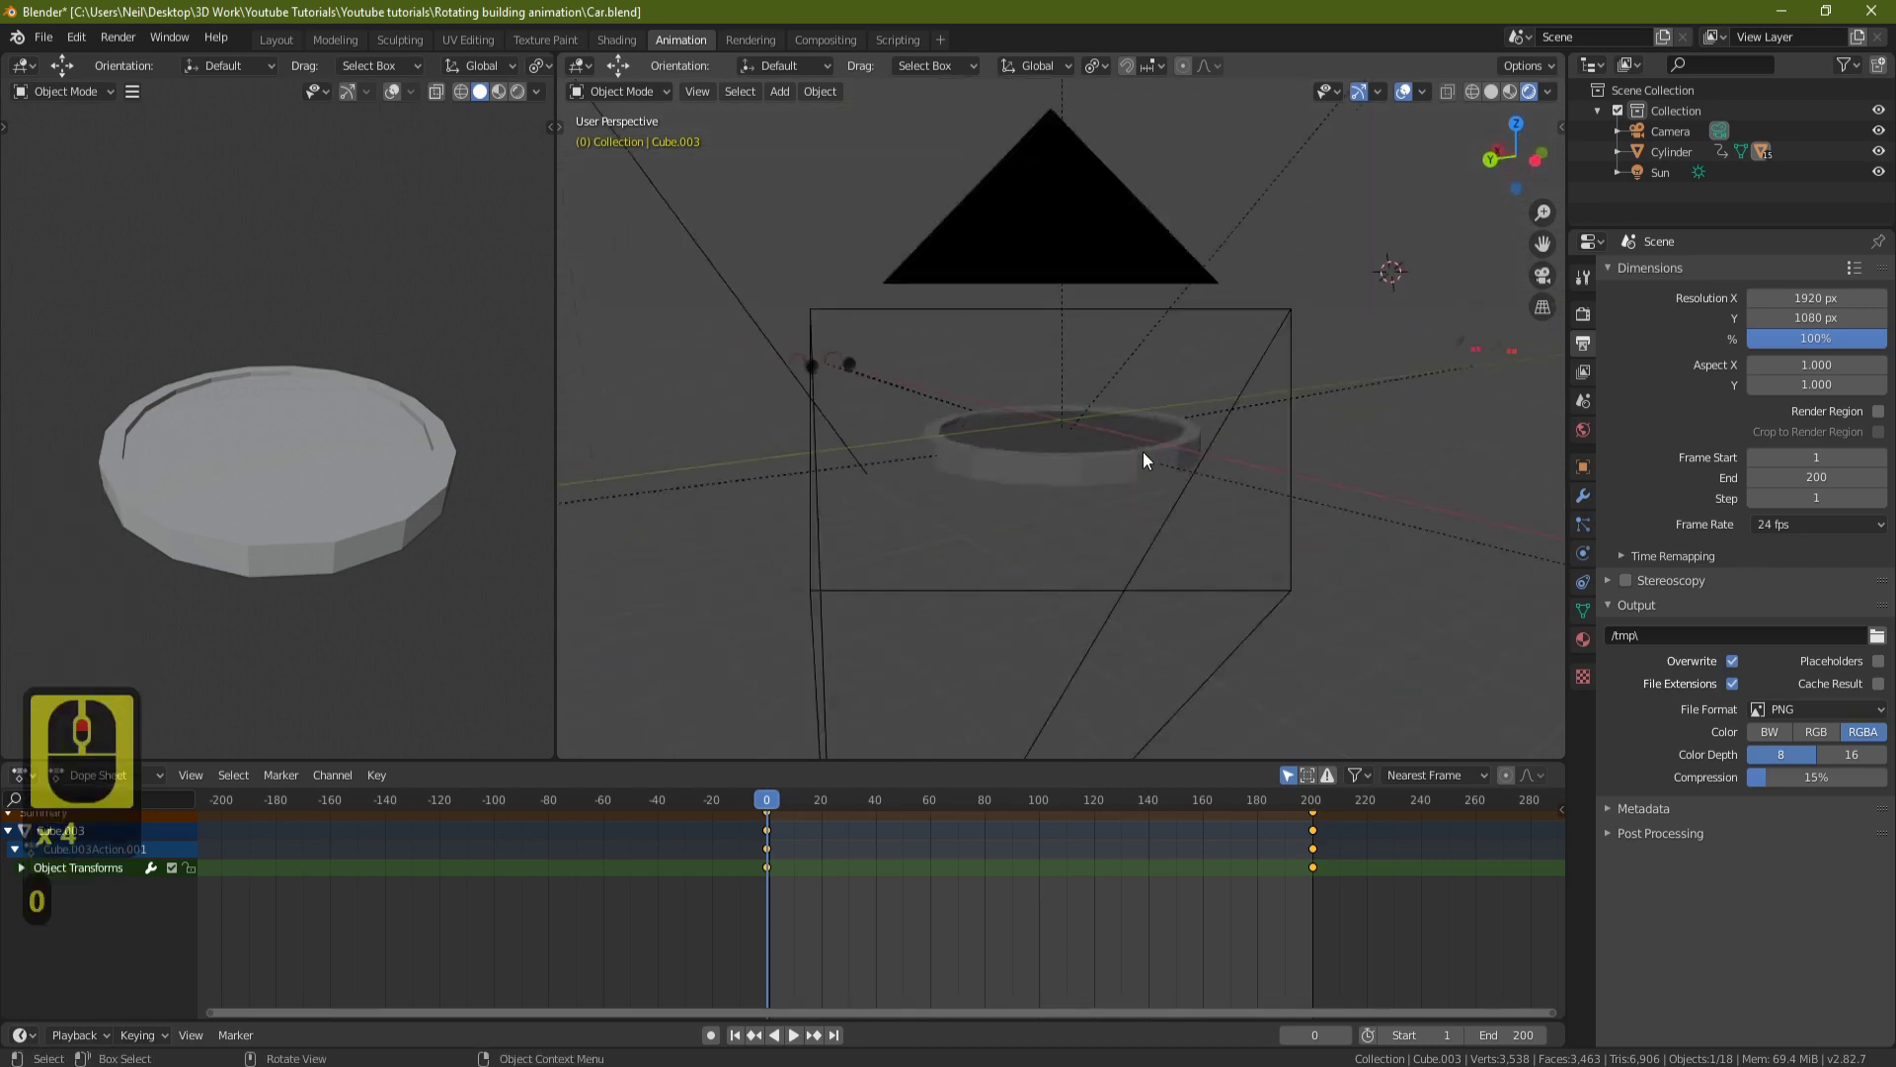
scroll(1136, 453, up, 2)
scroll(1128, 459, up, 1)
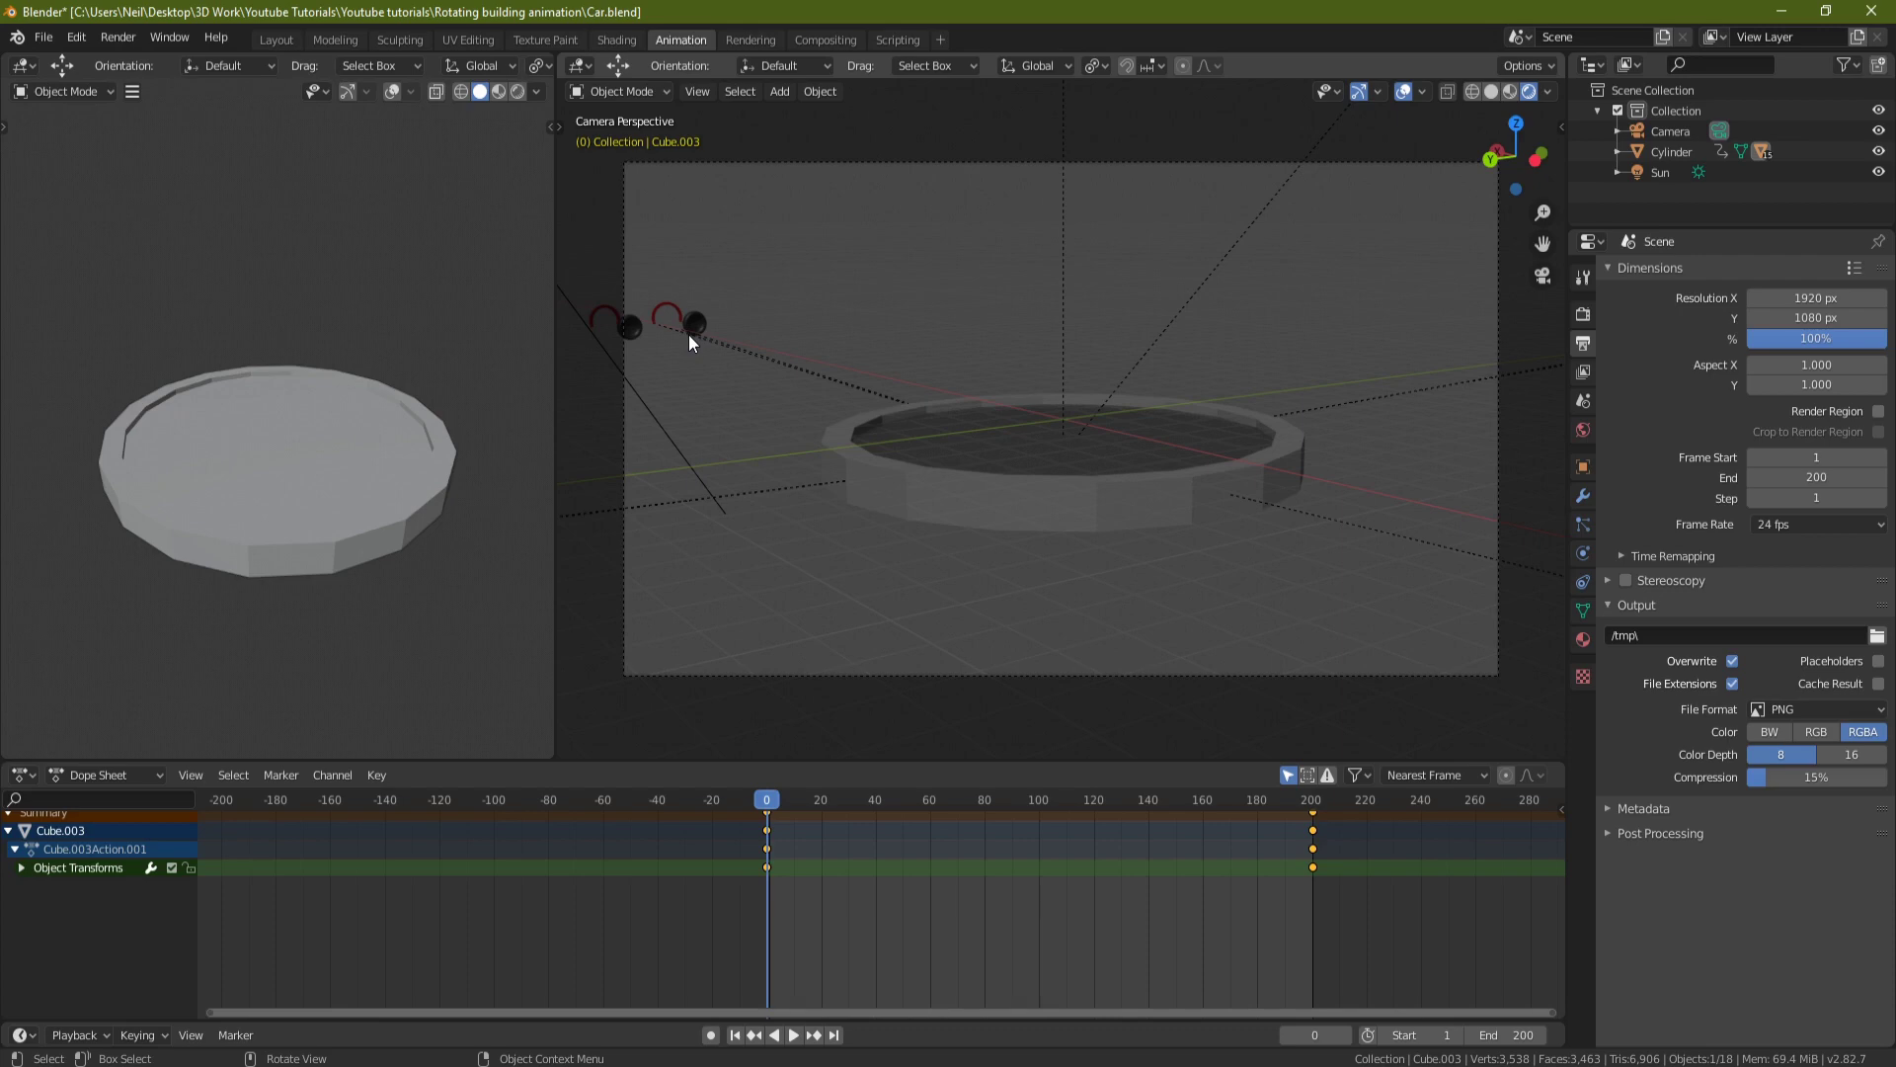
key(space)
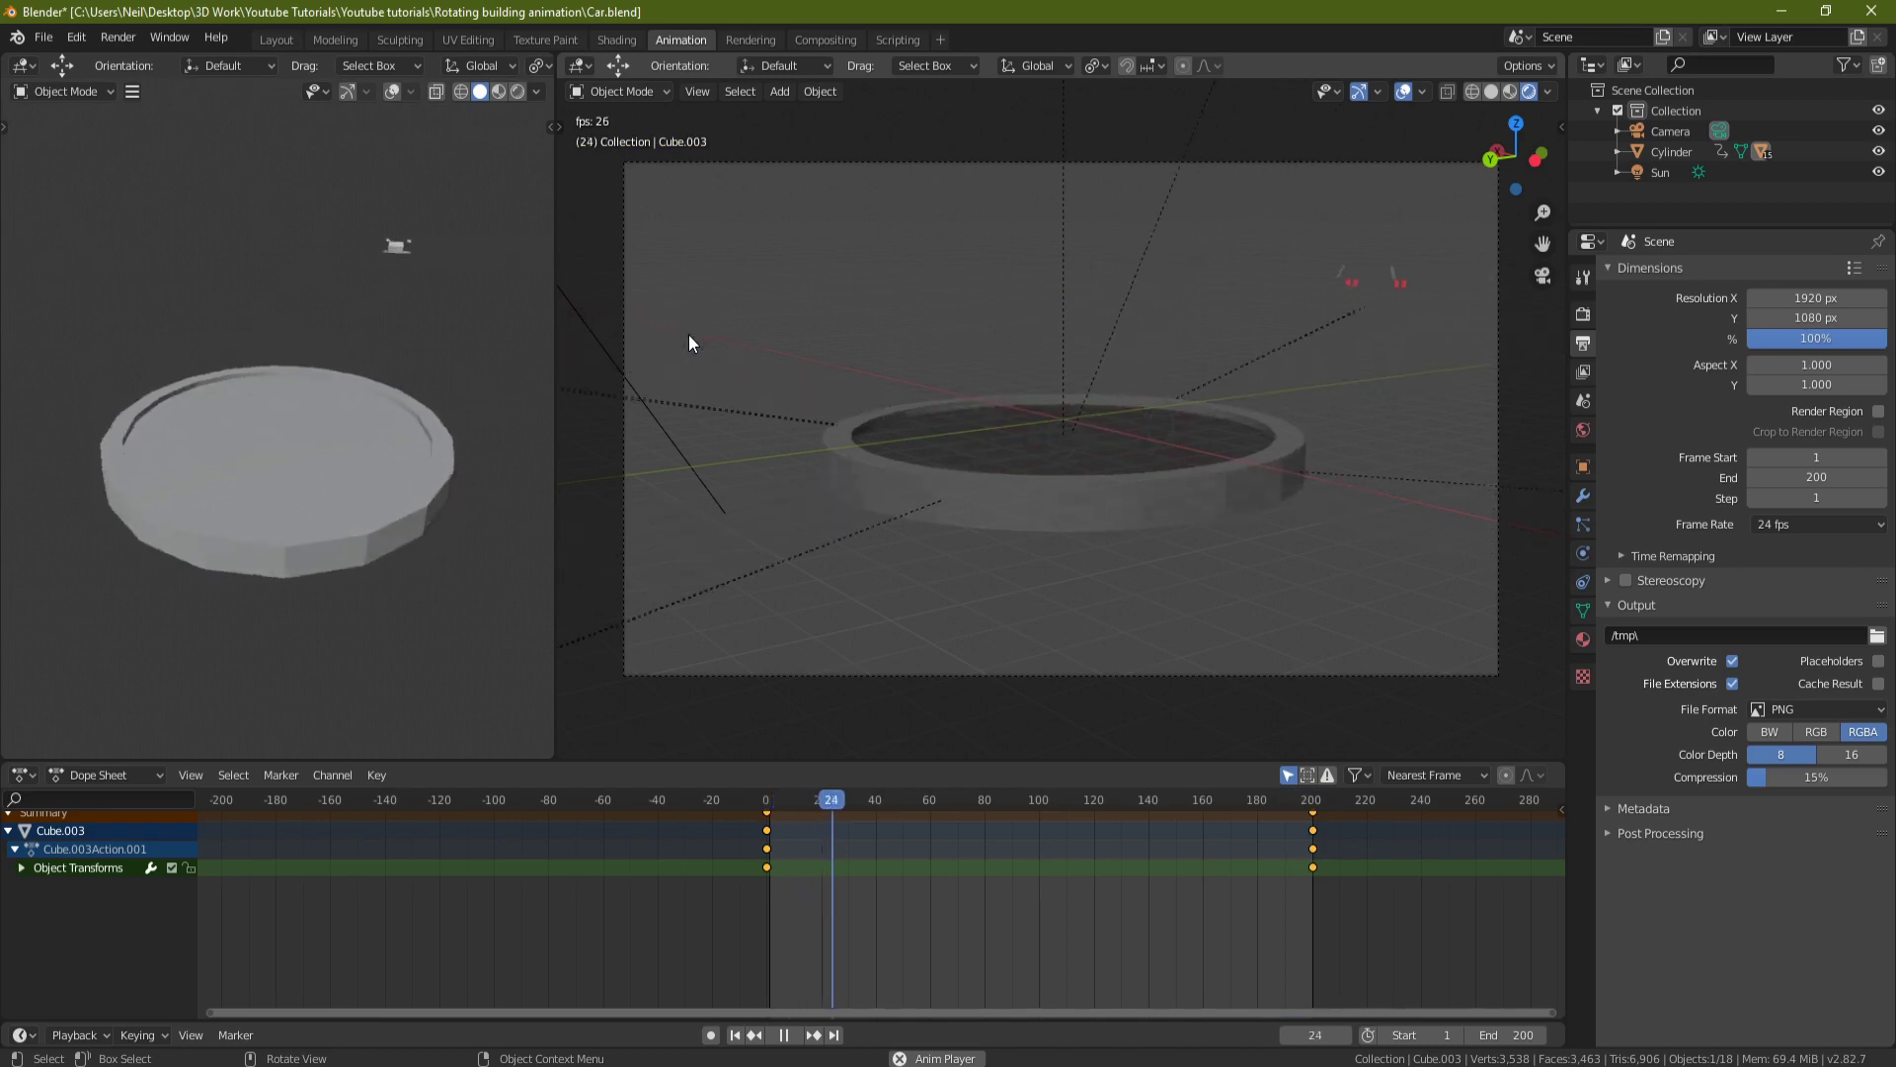
key(space)
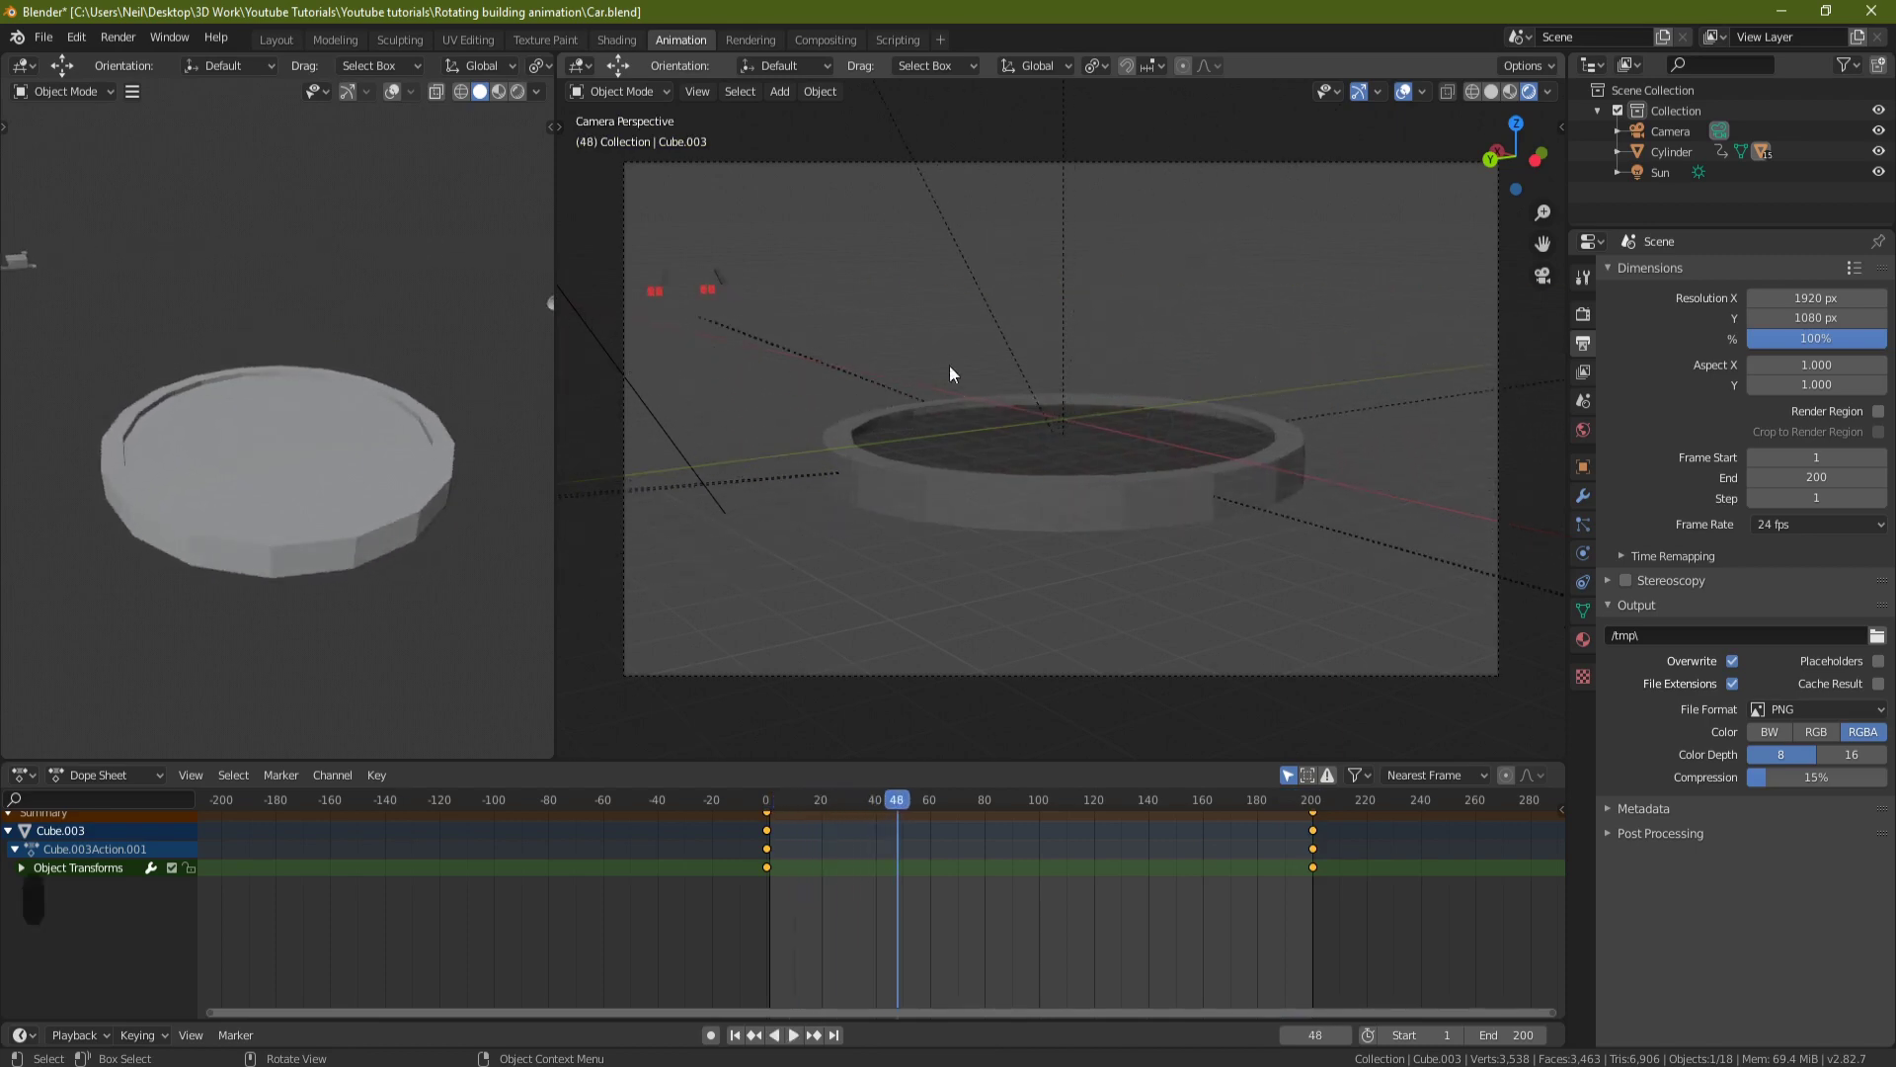
drag(893, 802, 767, 805)
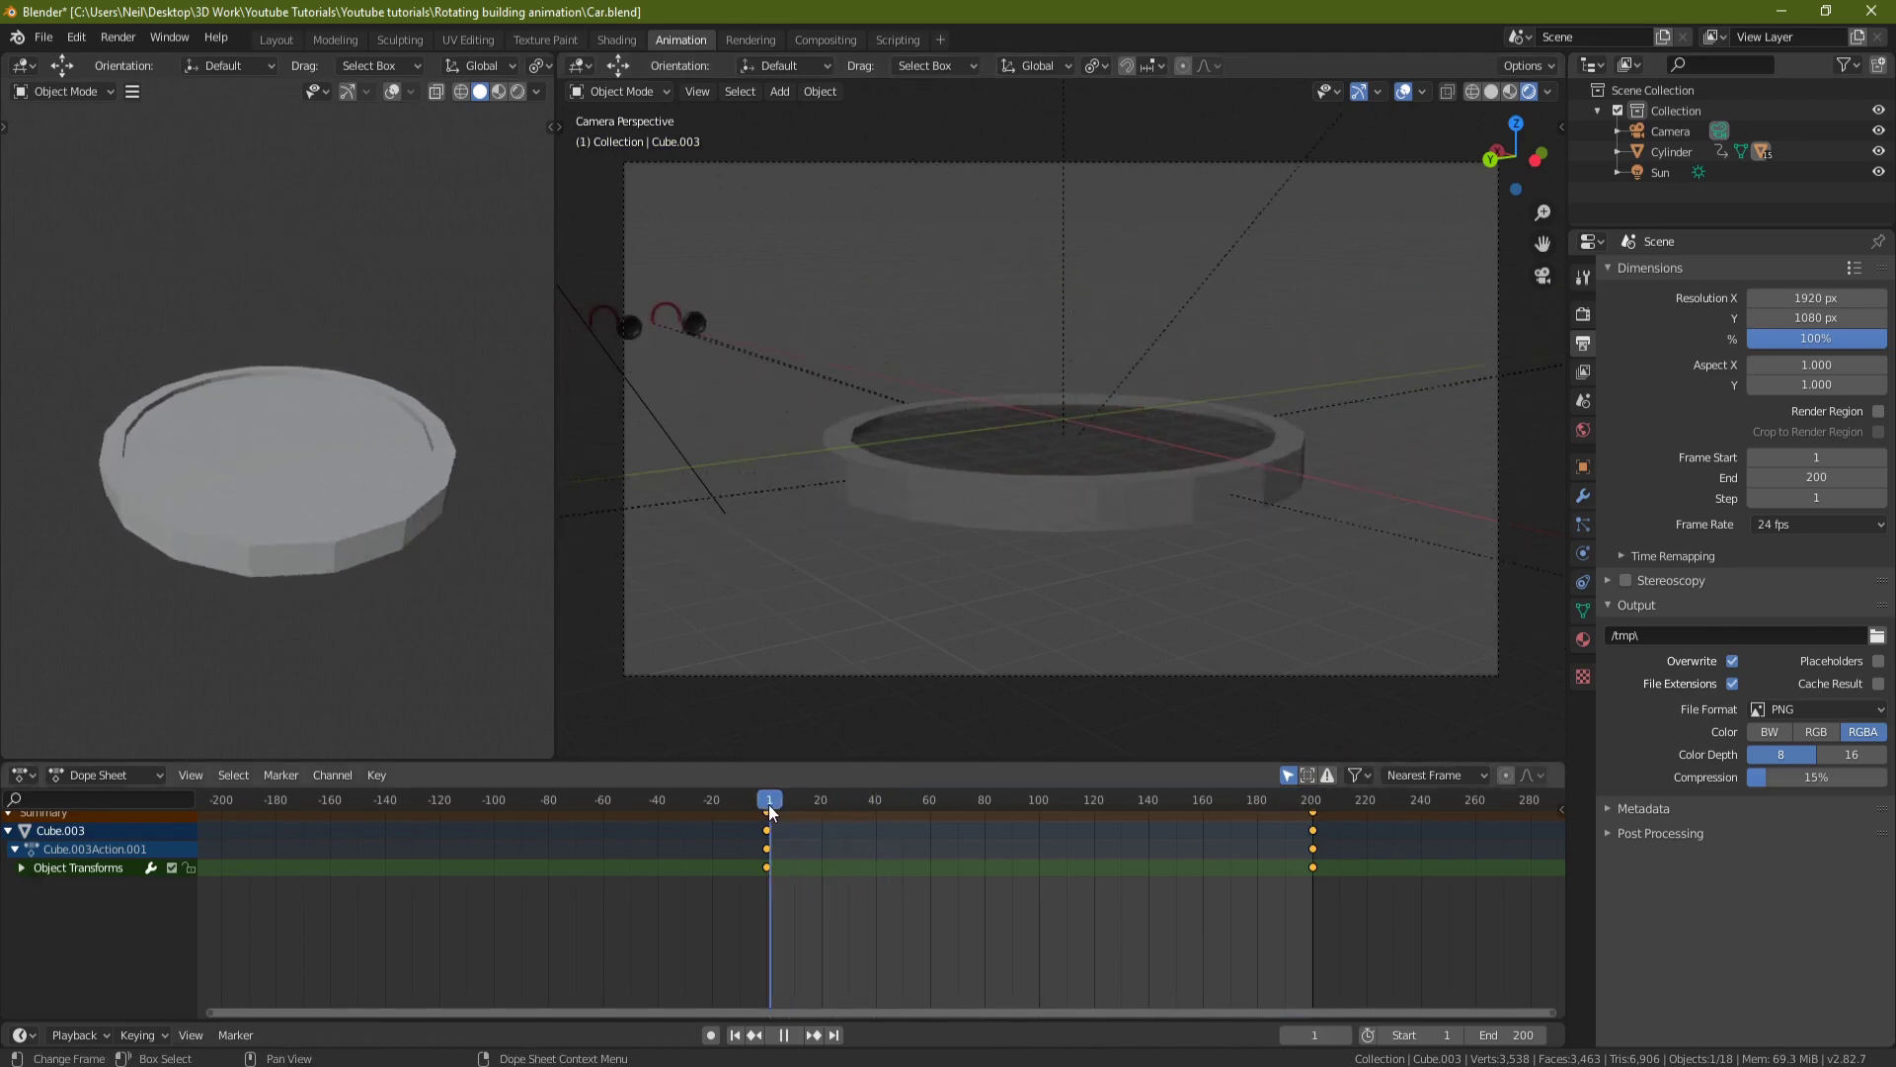
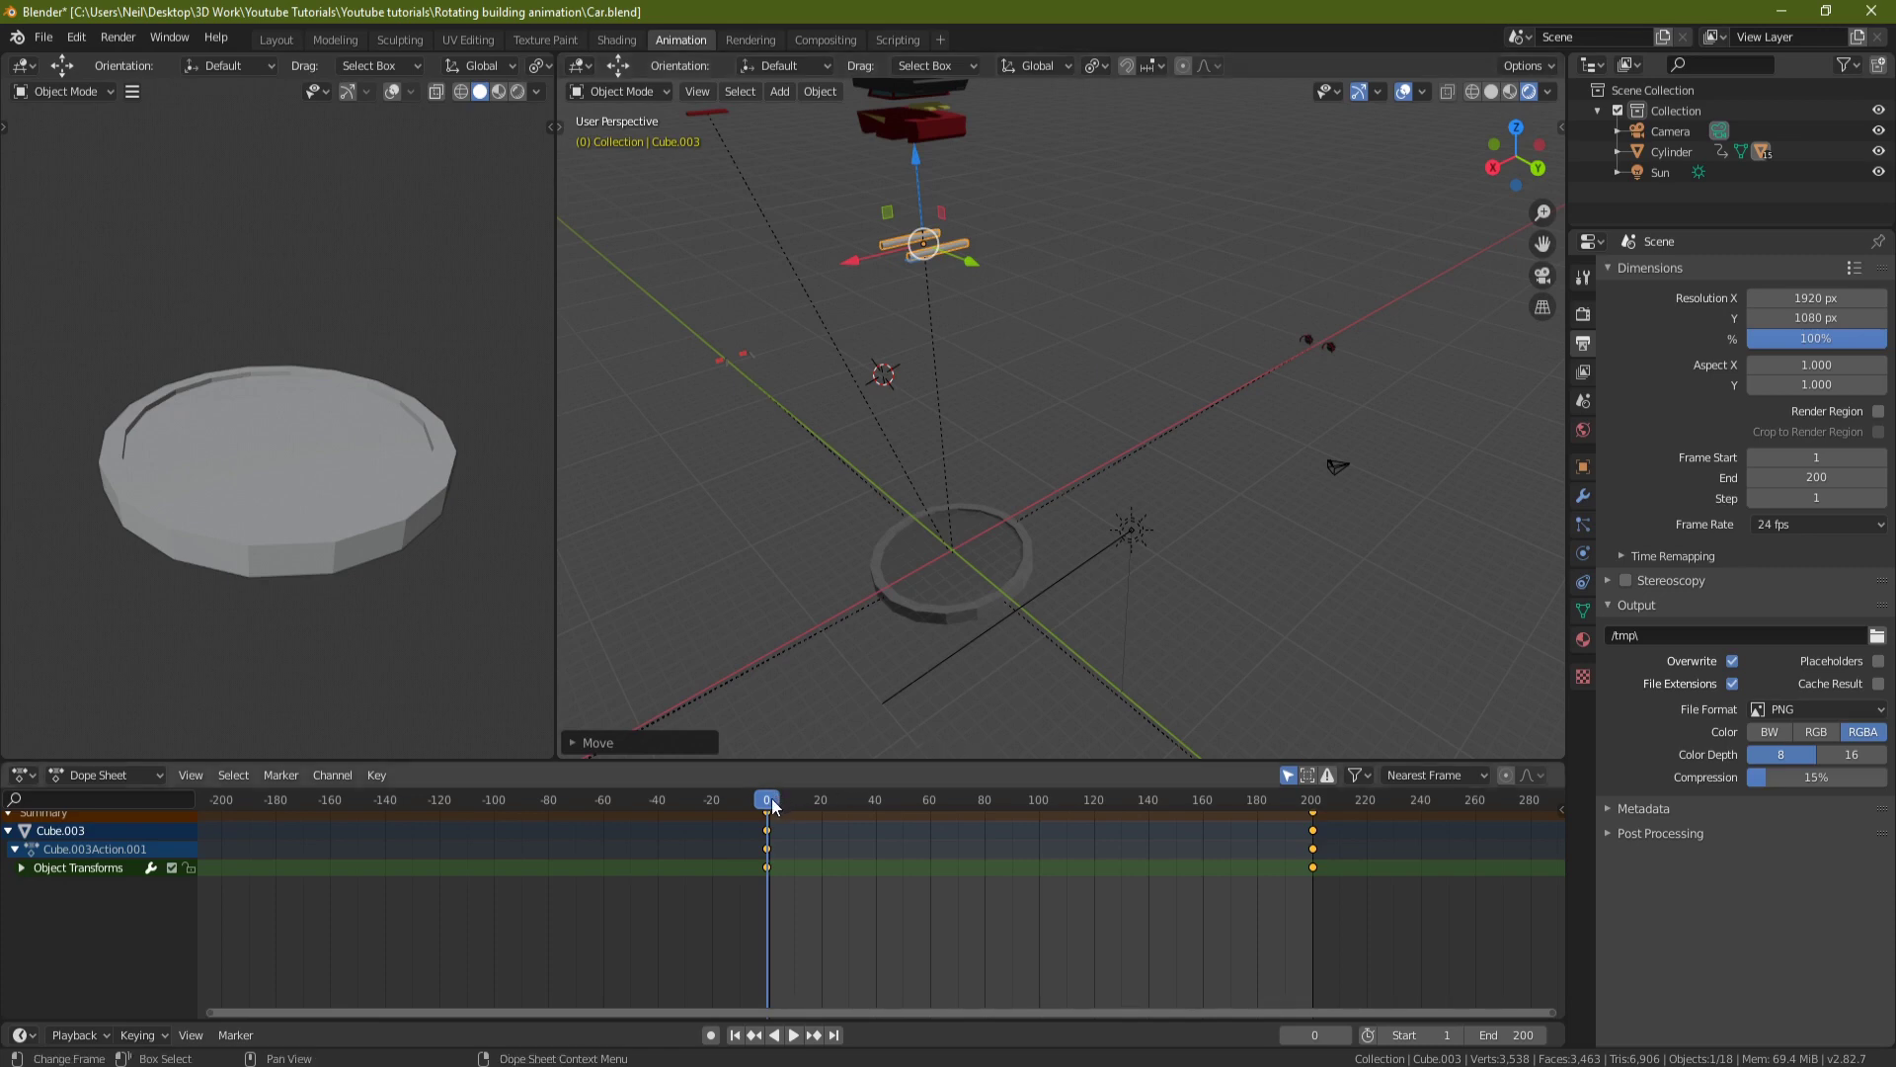
Go to frame 50 and move the axles' final keyframe from frame 200 to frame 50.
drag(772, 798, 902, 798)
middle_drag(1027, 450, 1037, 385)
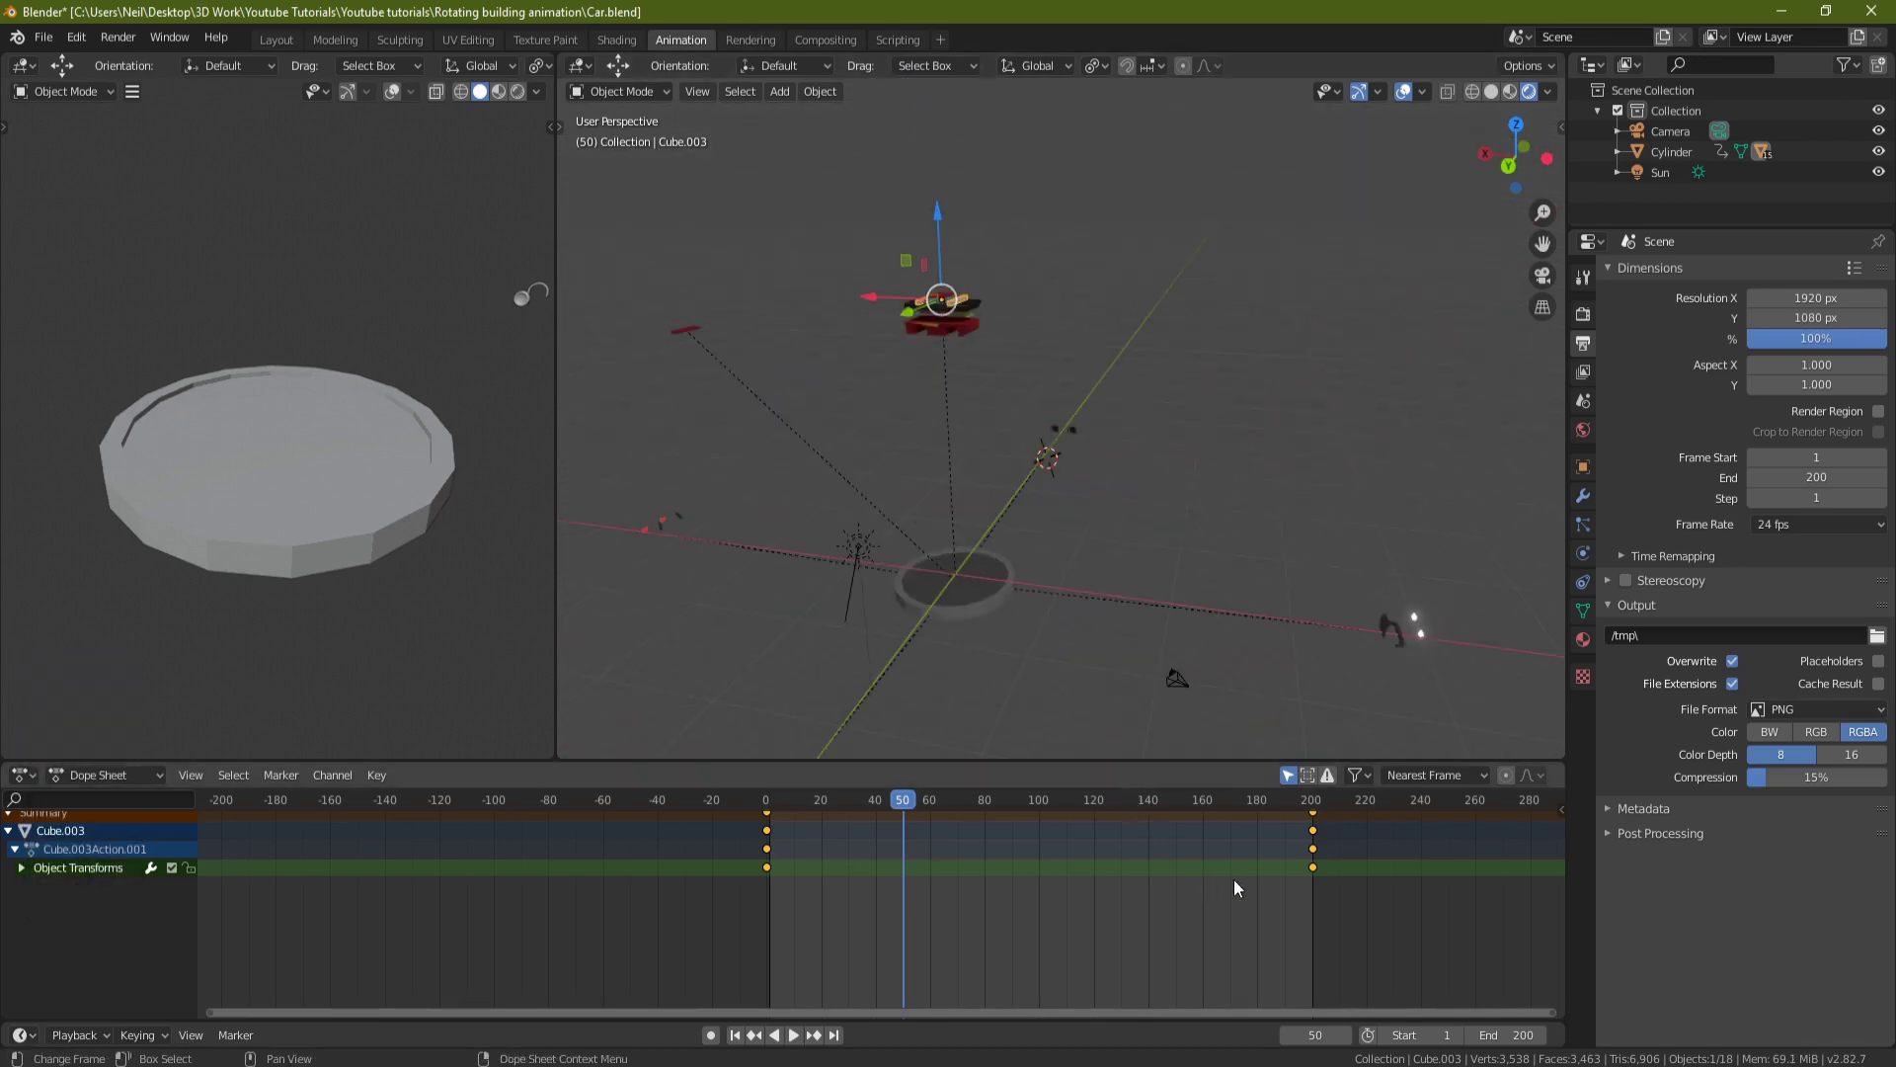
click(1314, 848)
key(g)
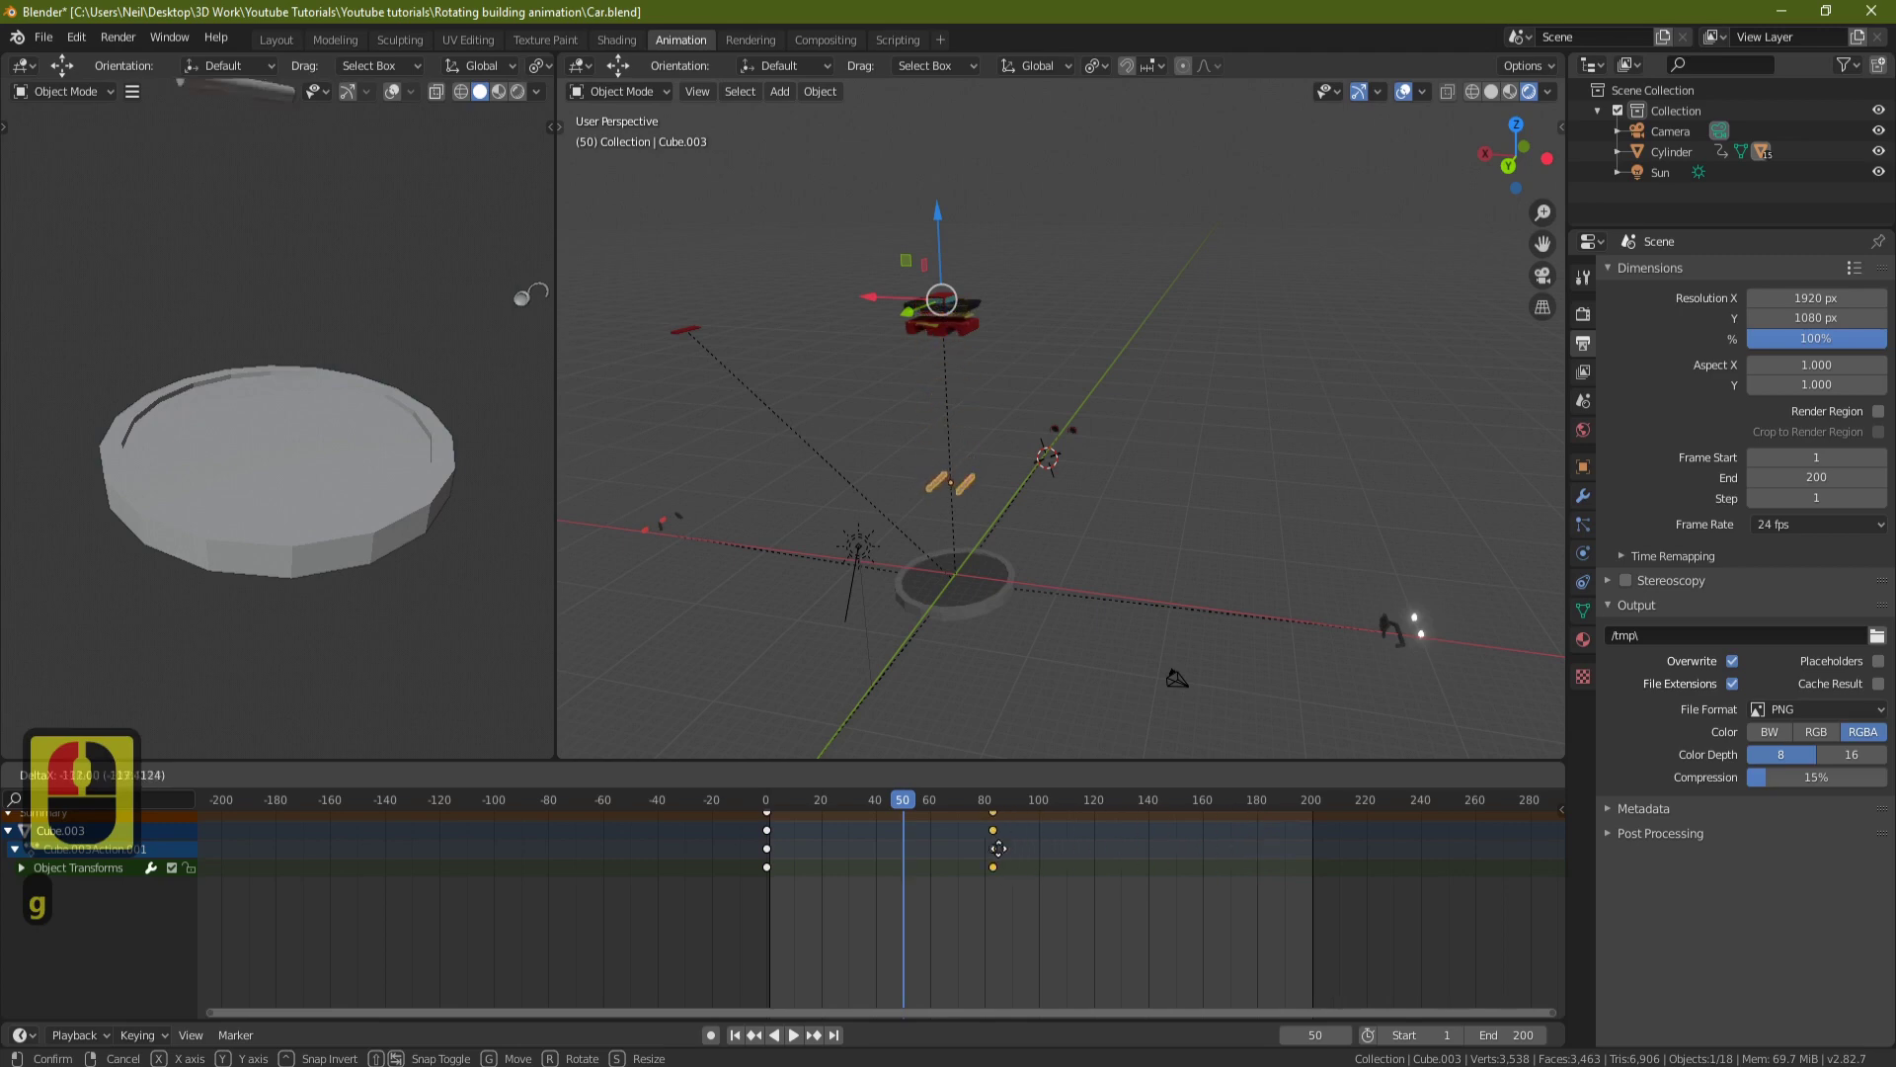
click(914, 855)
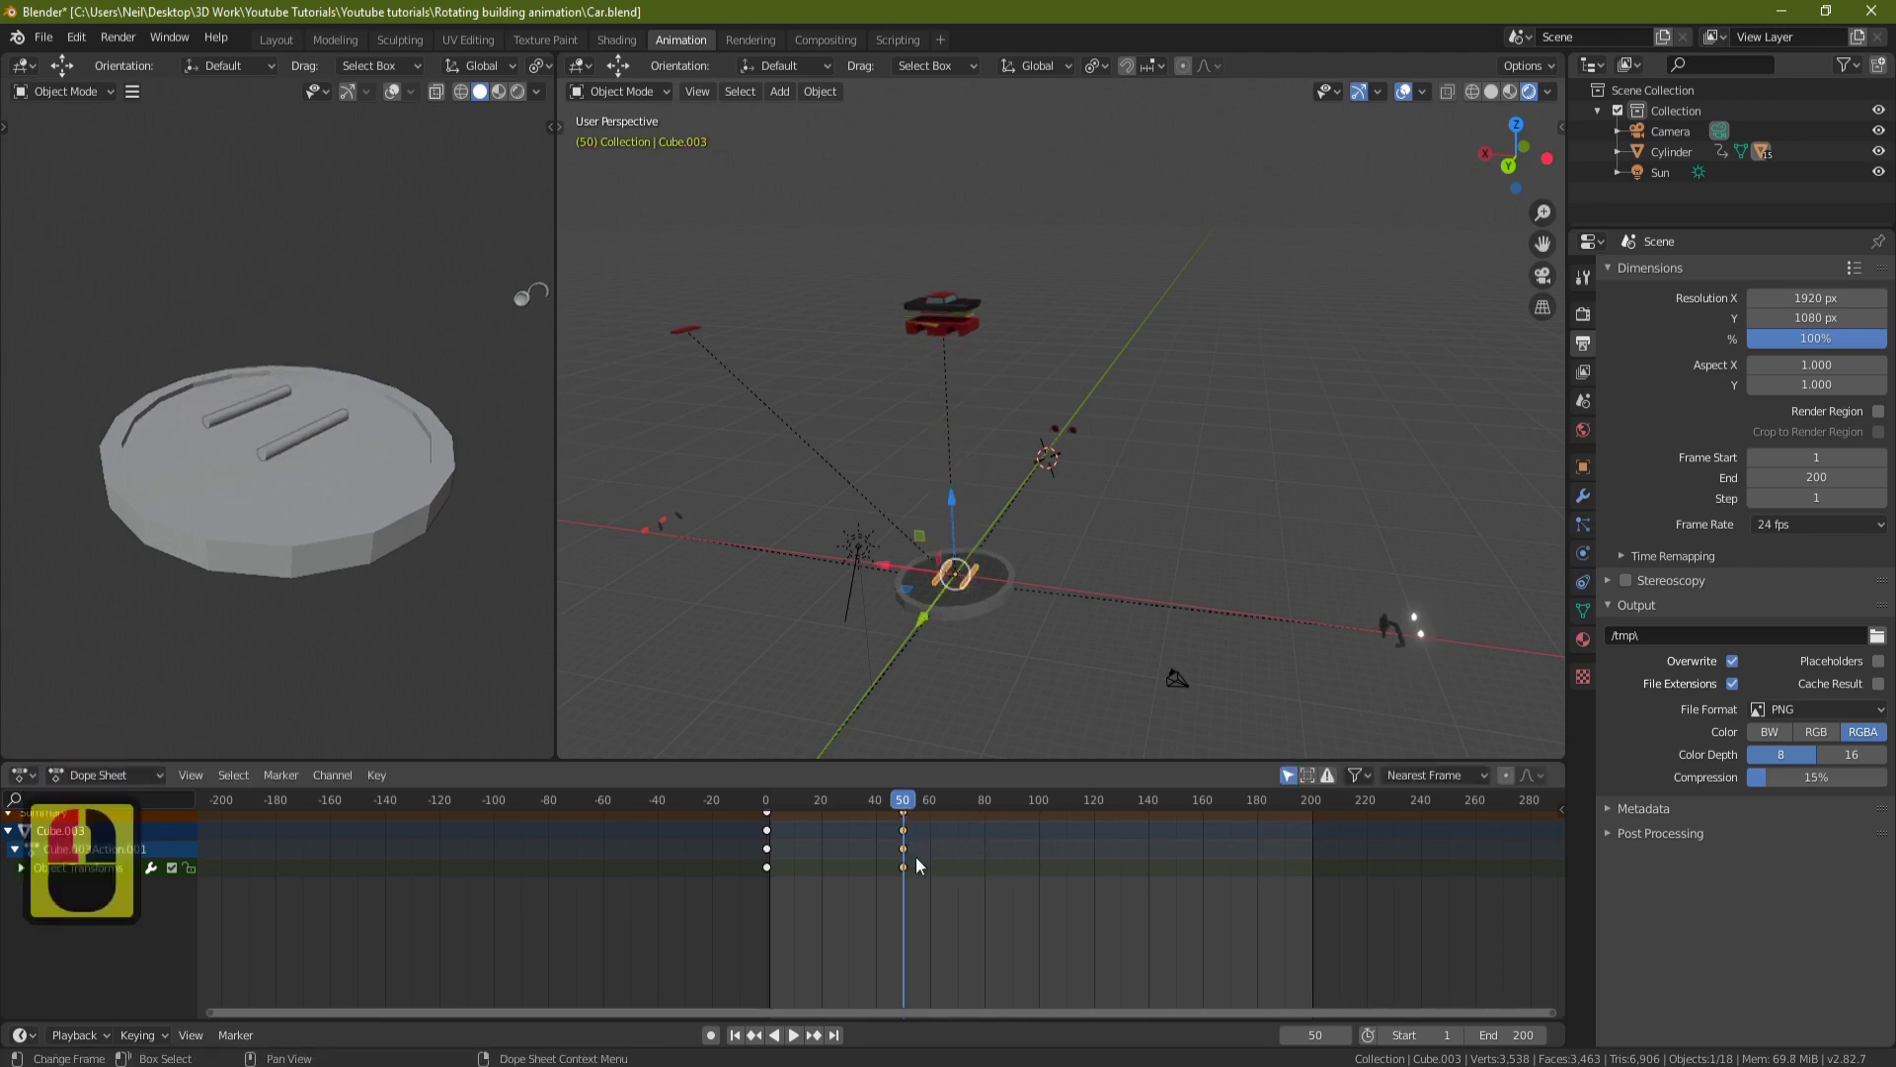
scroll(879, 864, up, 9)
scroll(983, 863, up, 10)
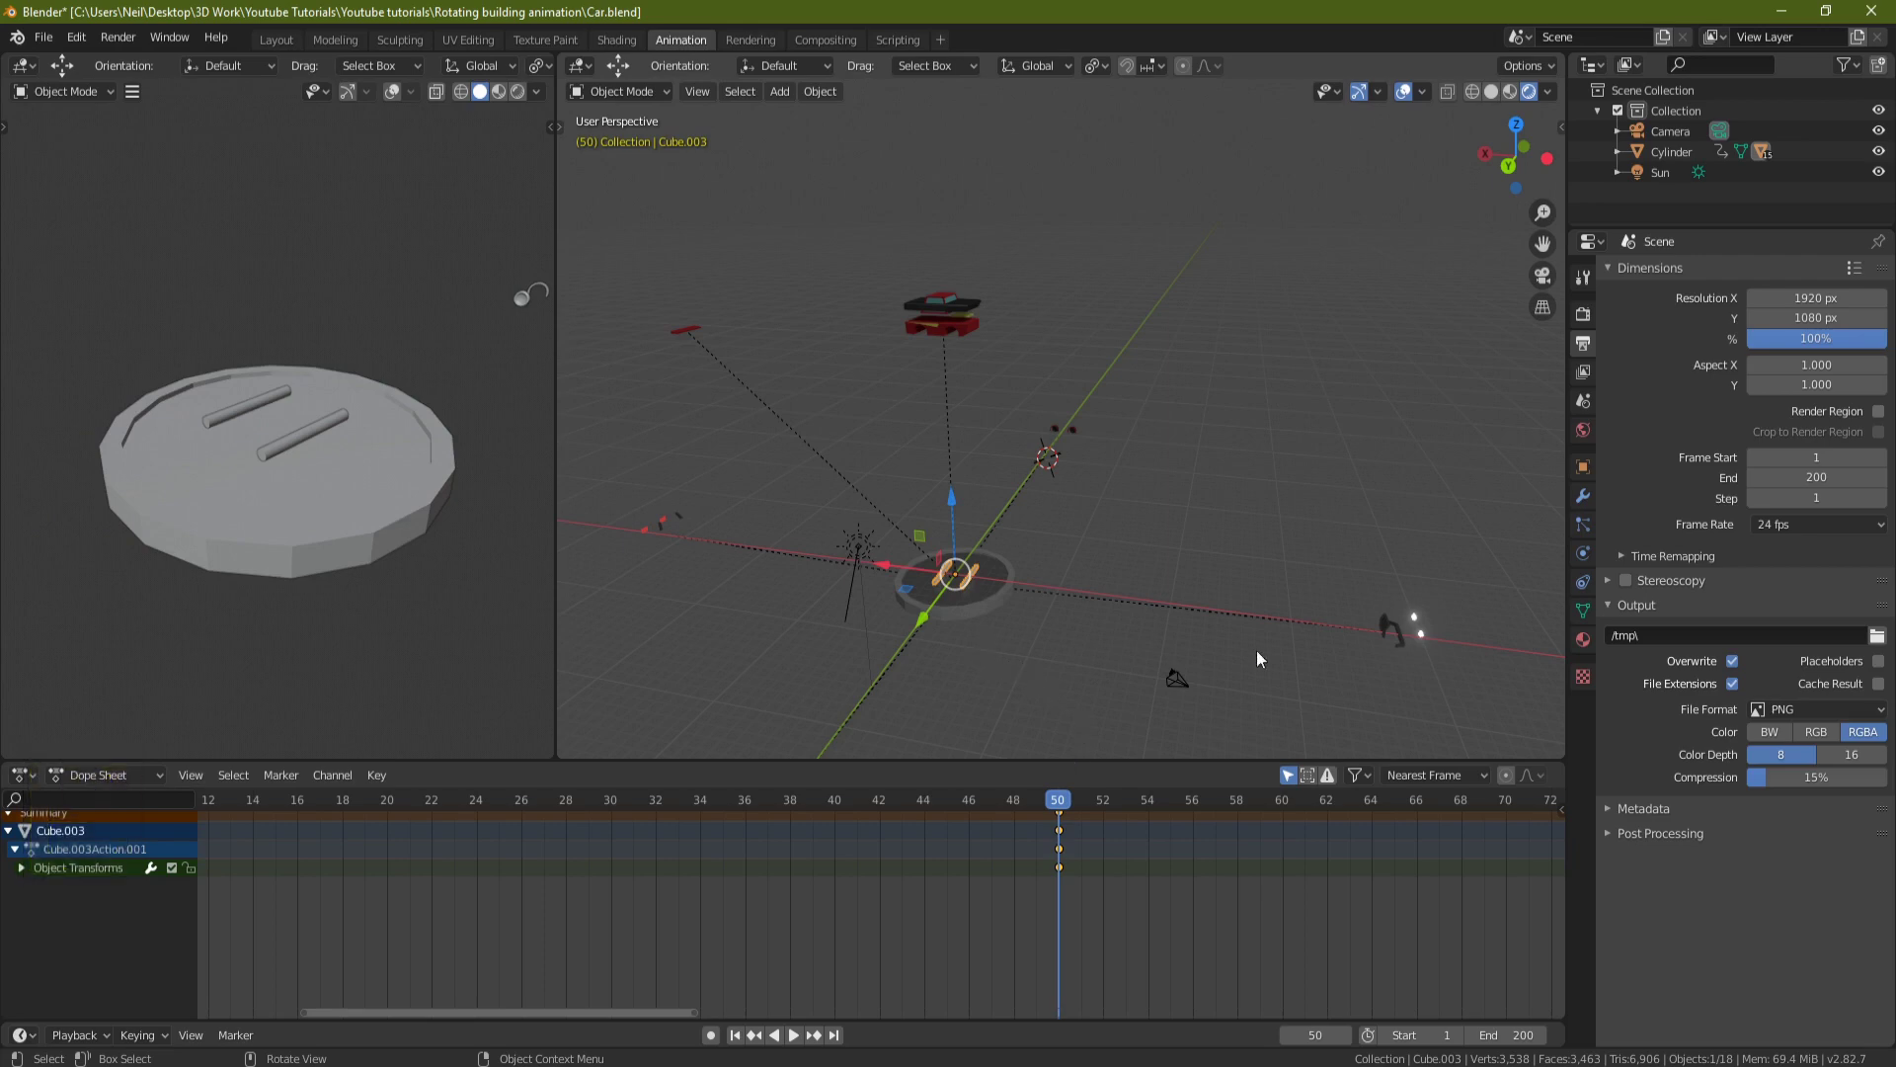
Select both wheel pairs on opposite sides of the platform and move their final keyframes to frame 50.
shift+middle_drag(1256, 650, 779, 583)
click(943, 640)
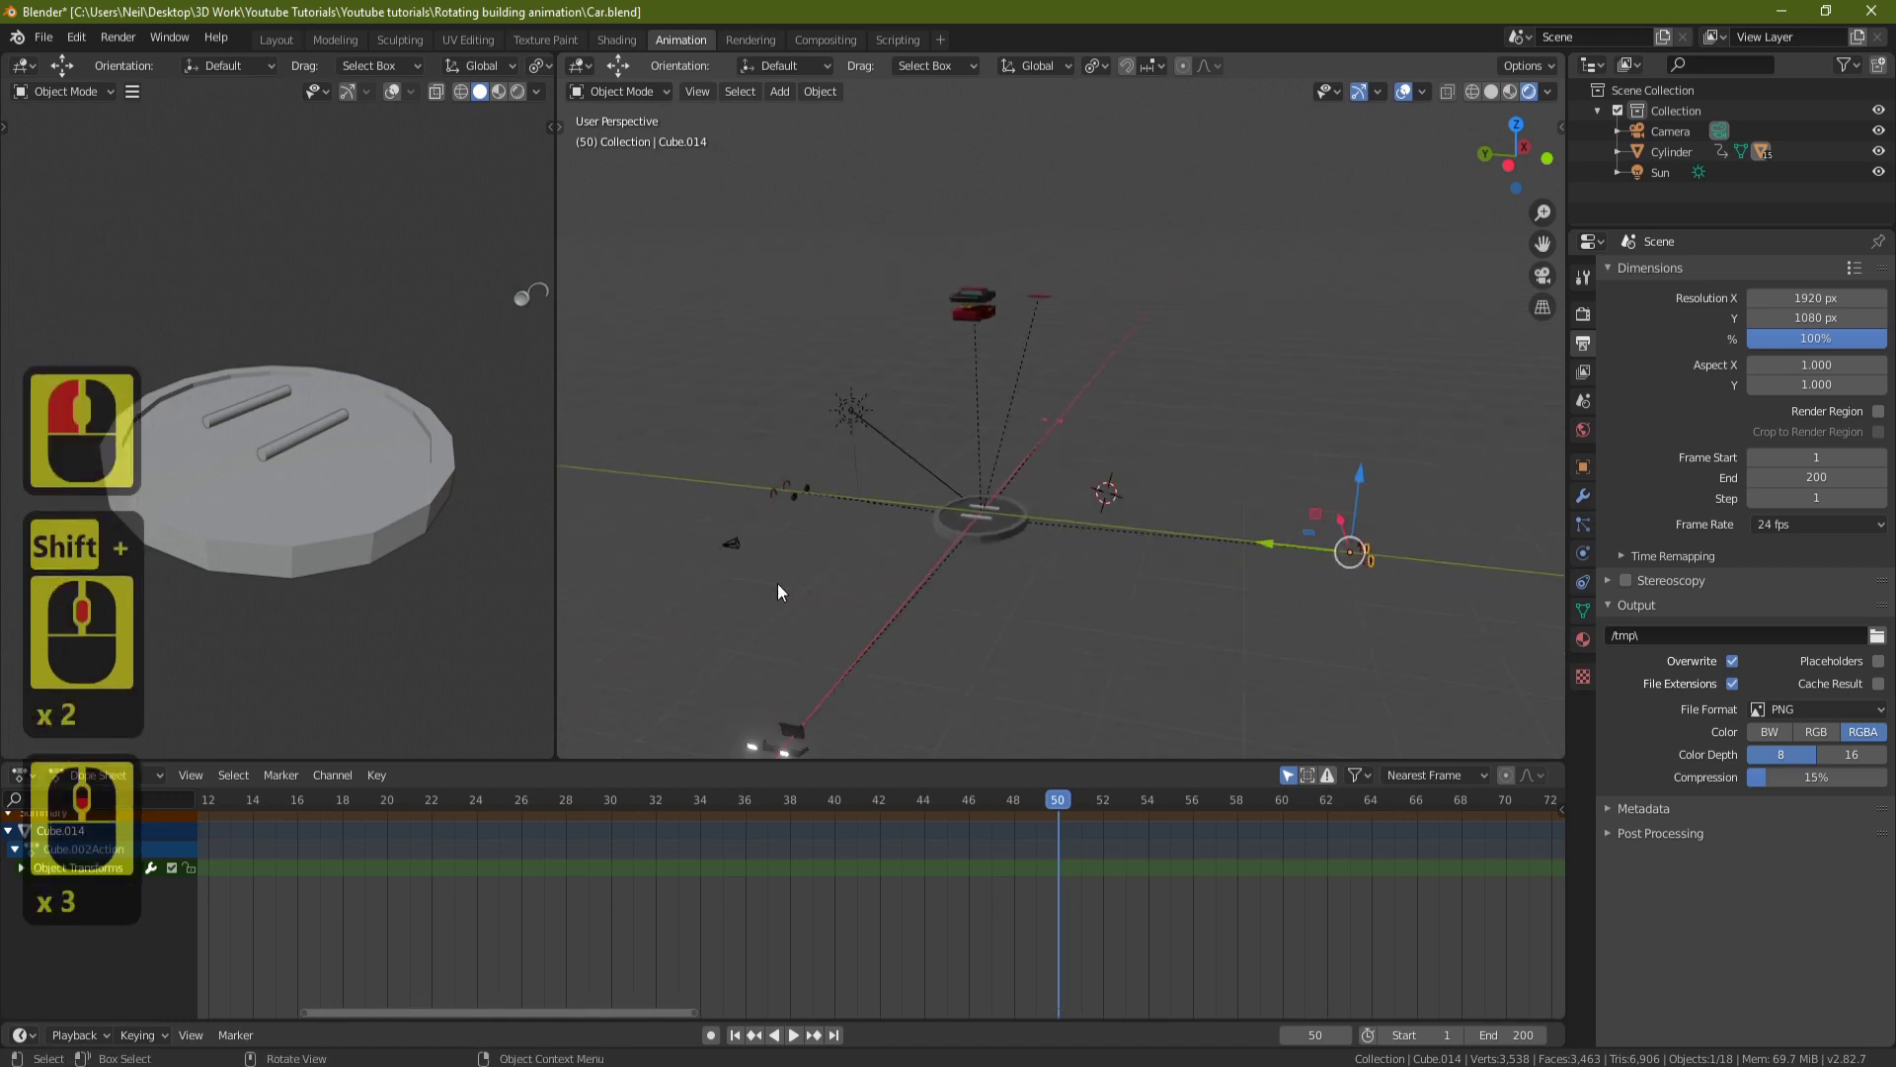
shift+click(792, 495)
middle_drag(808, 513, 948, 605)
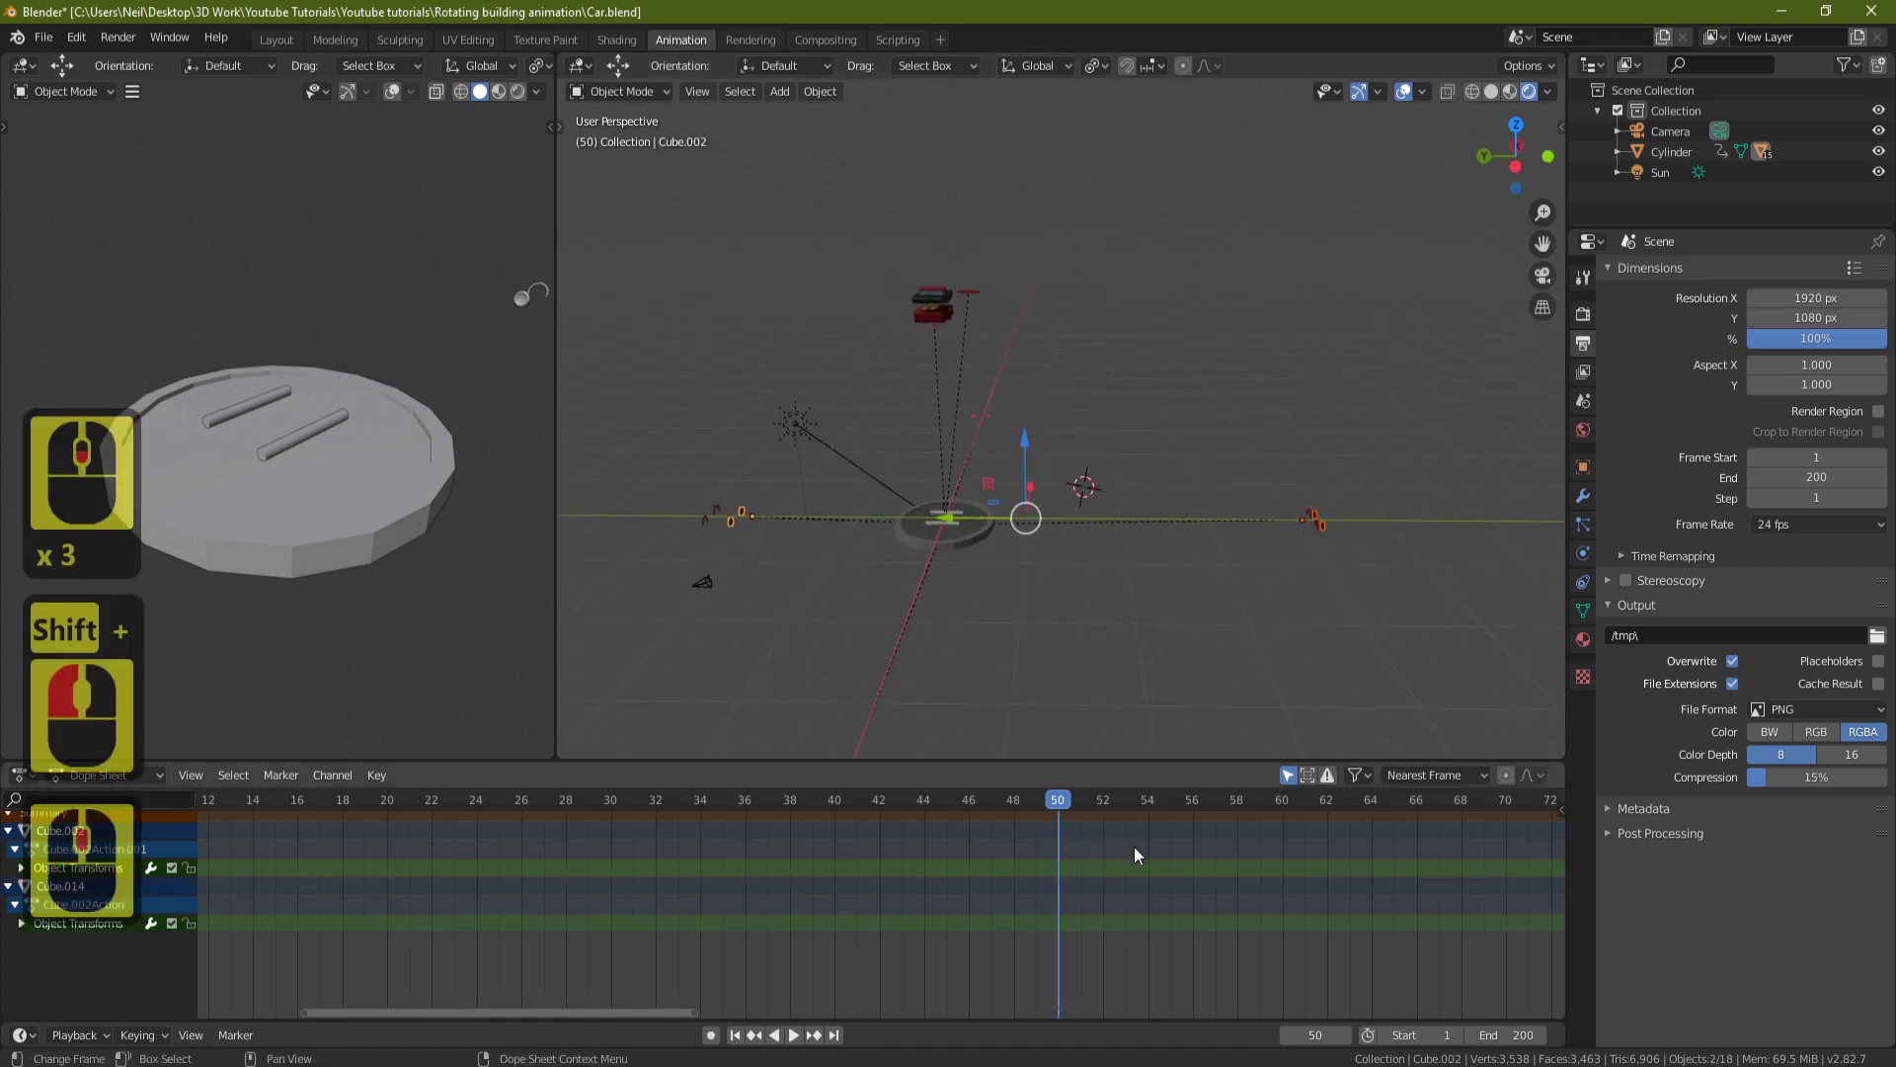
scroll(1134, 849, down, 18)
scroll(1133, 850, down, 7)
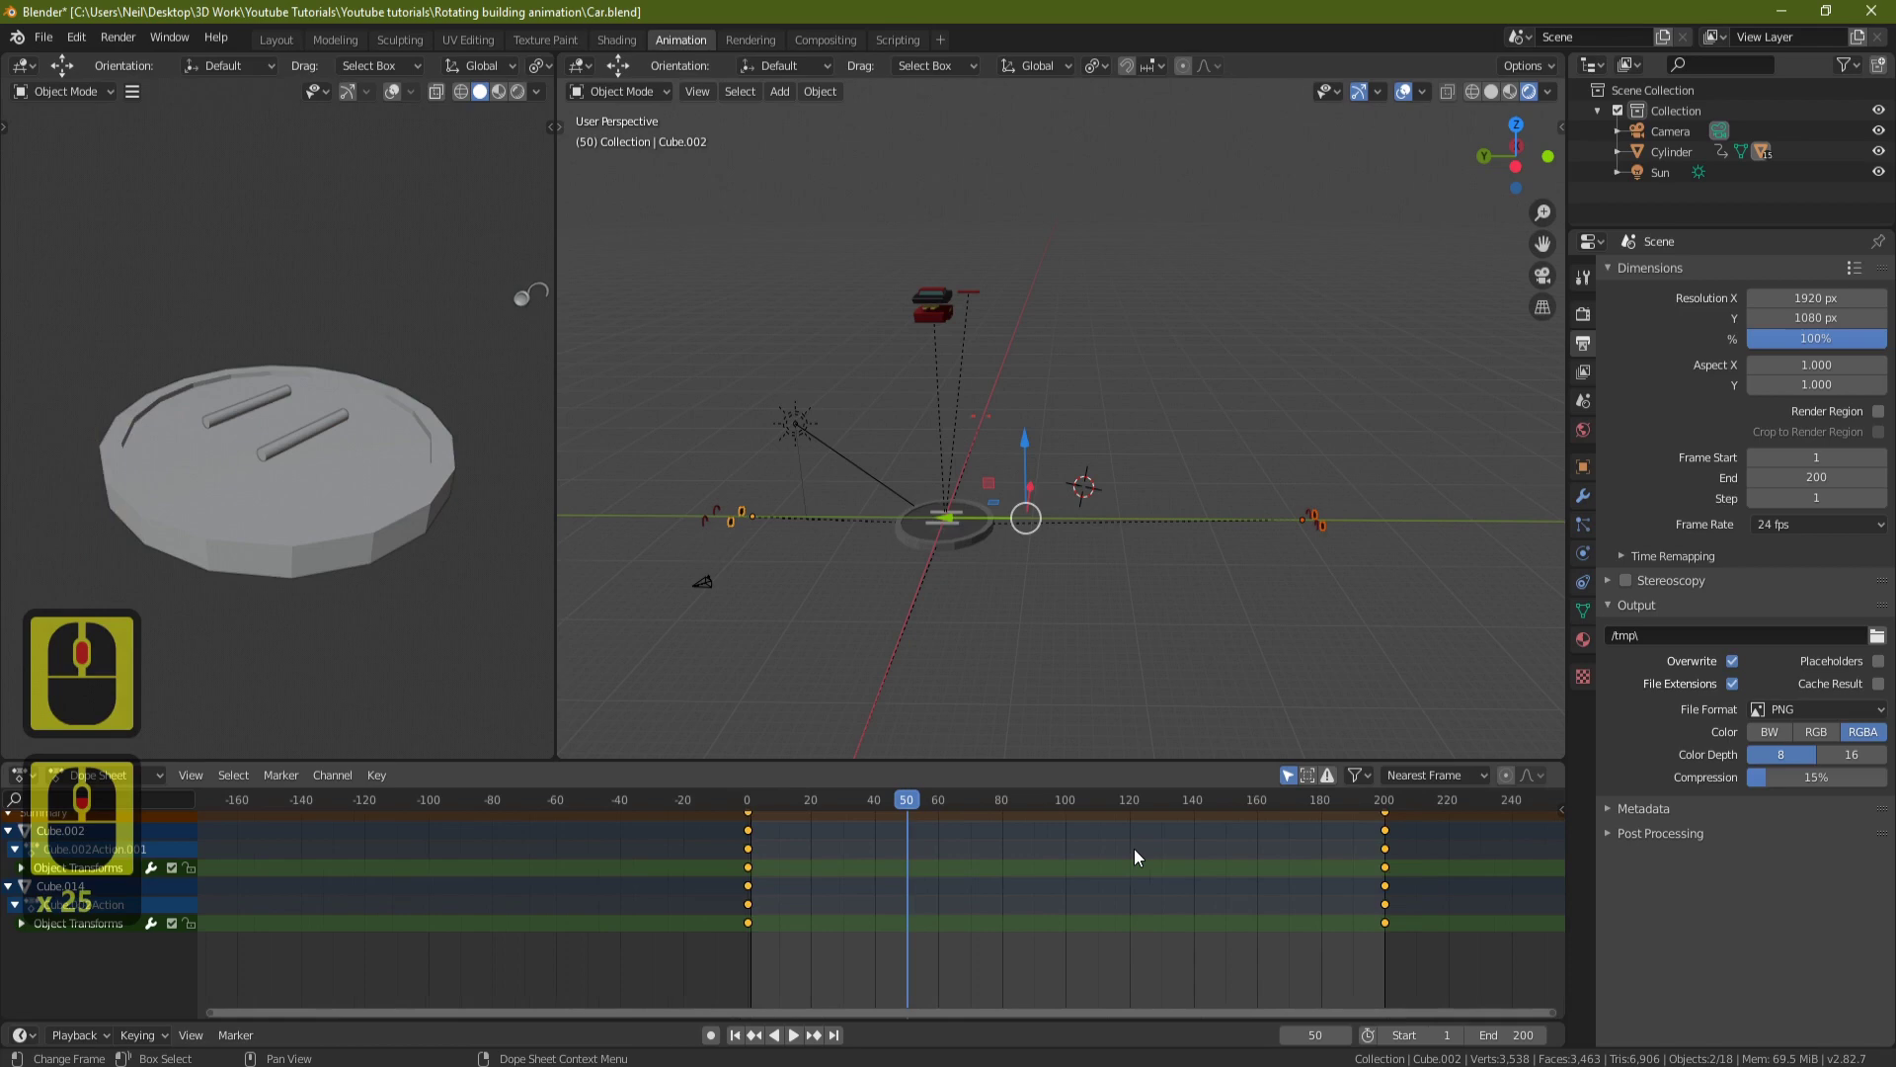
click(1388, 863)
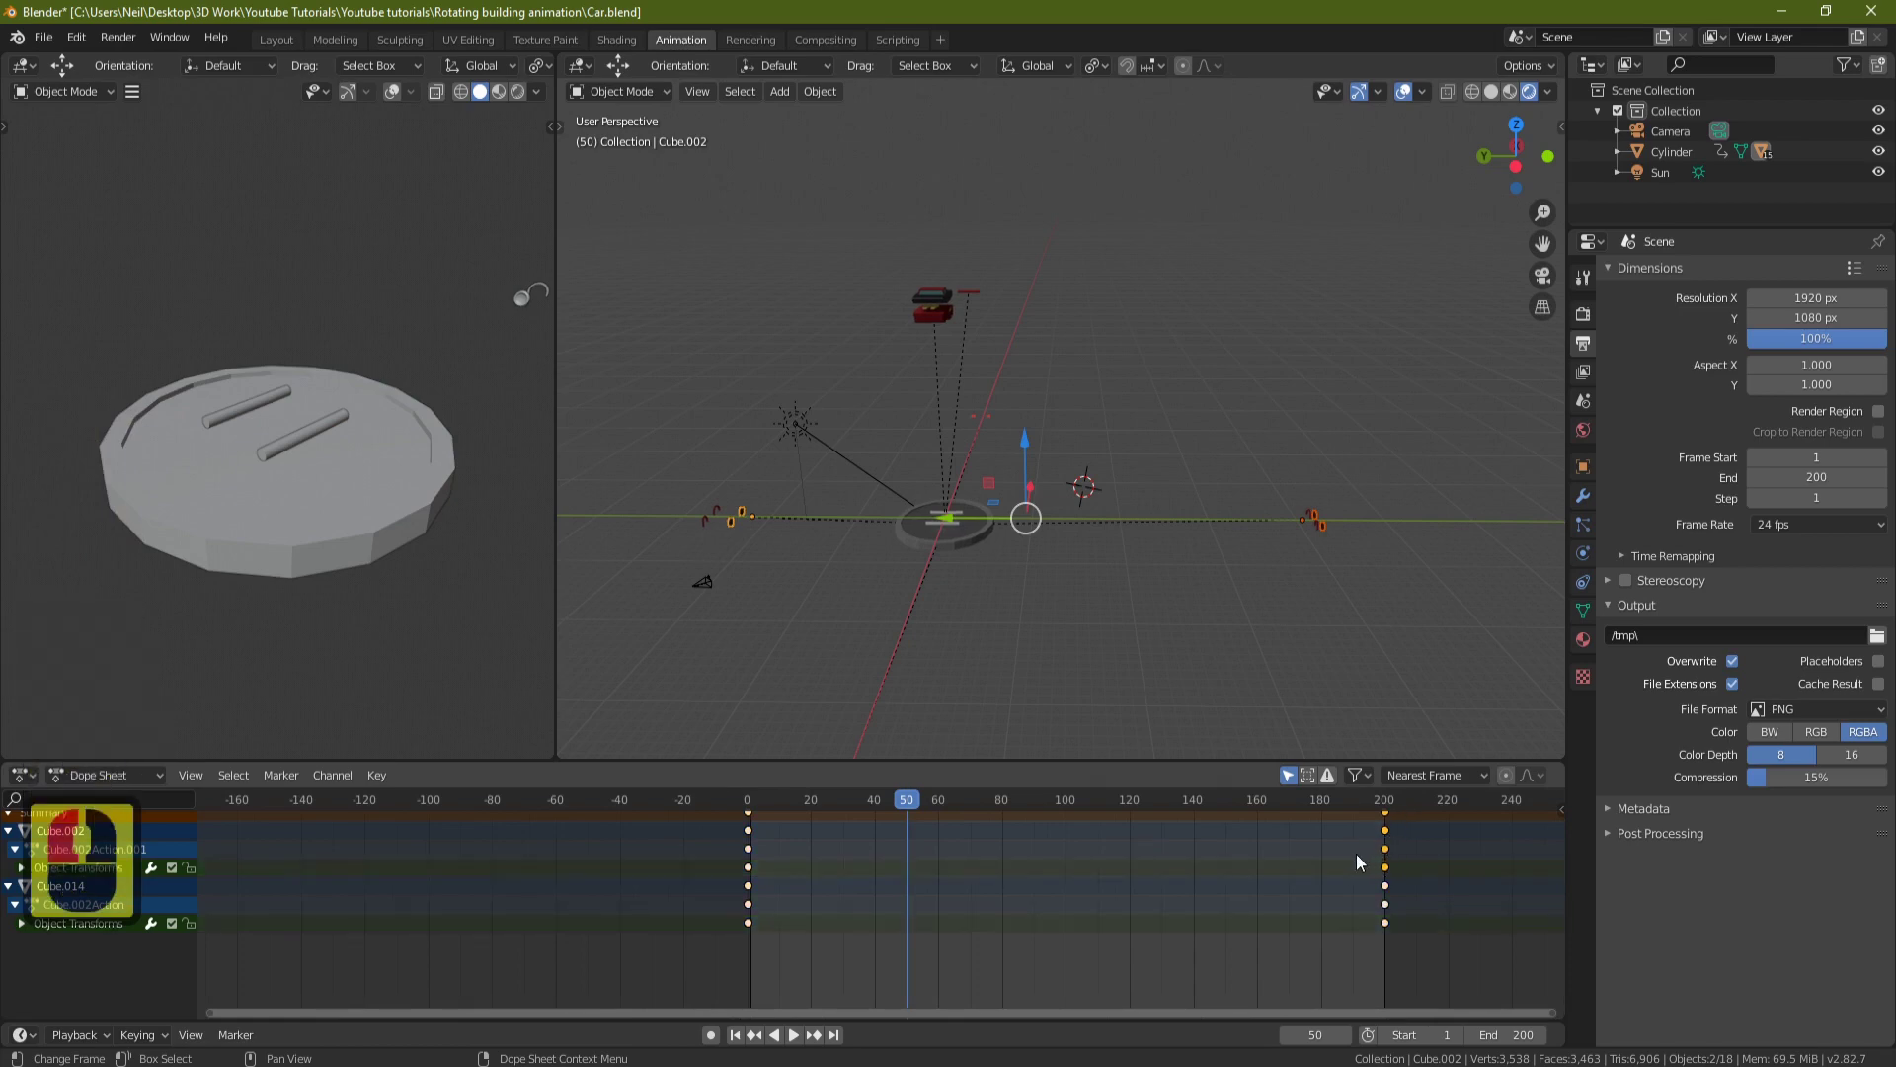
click(1387, 863)
alt+click(1408, 812)
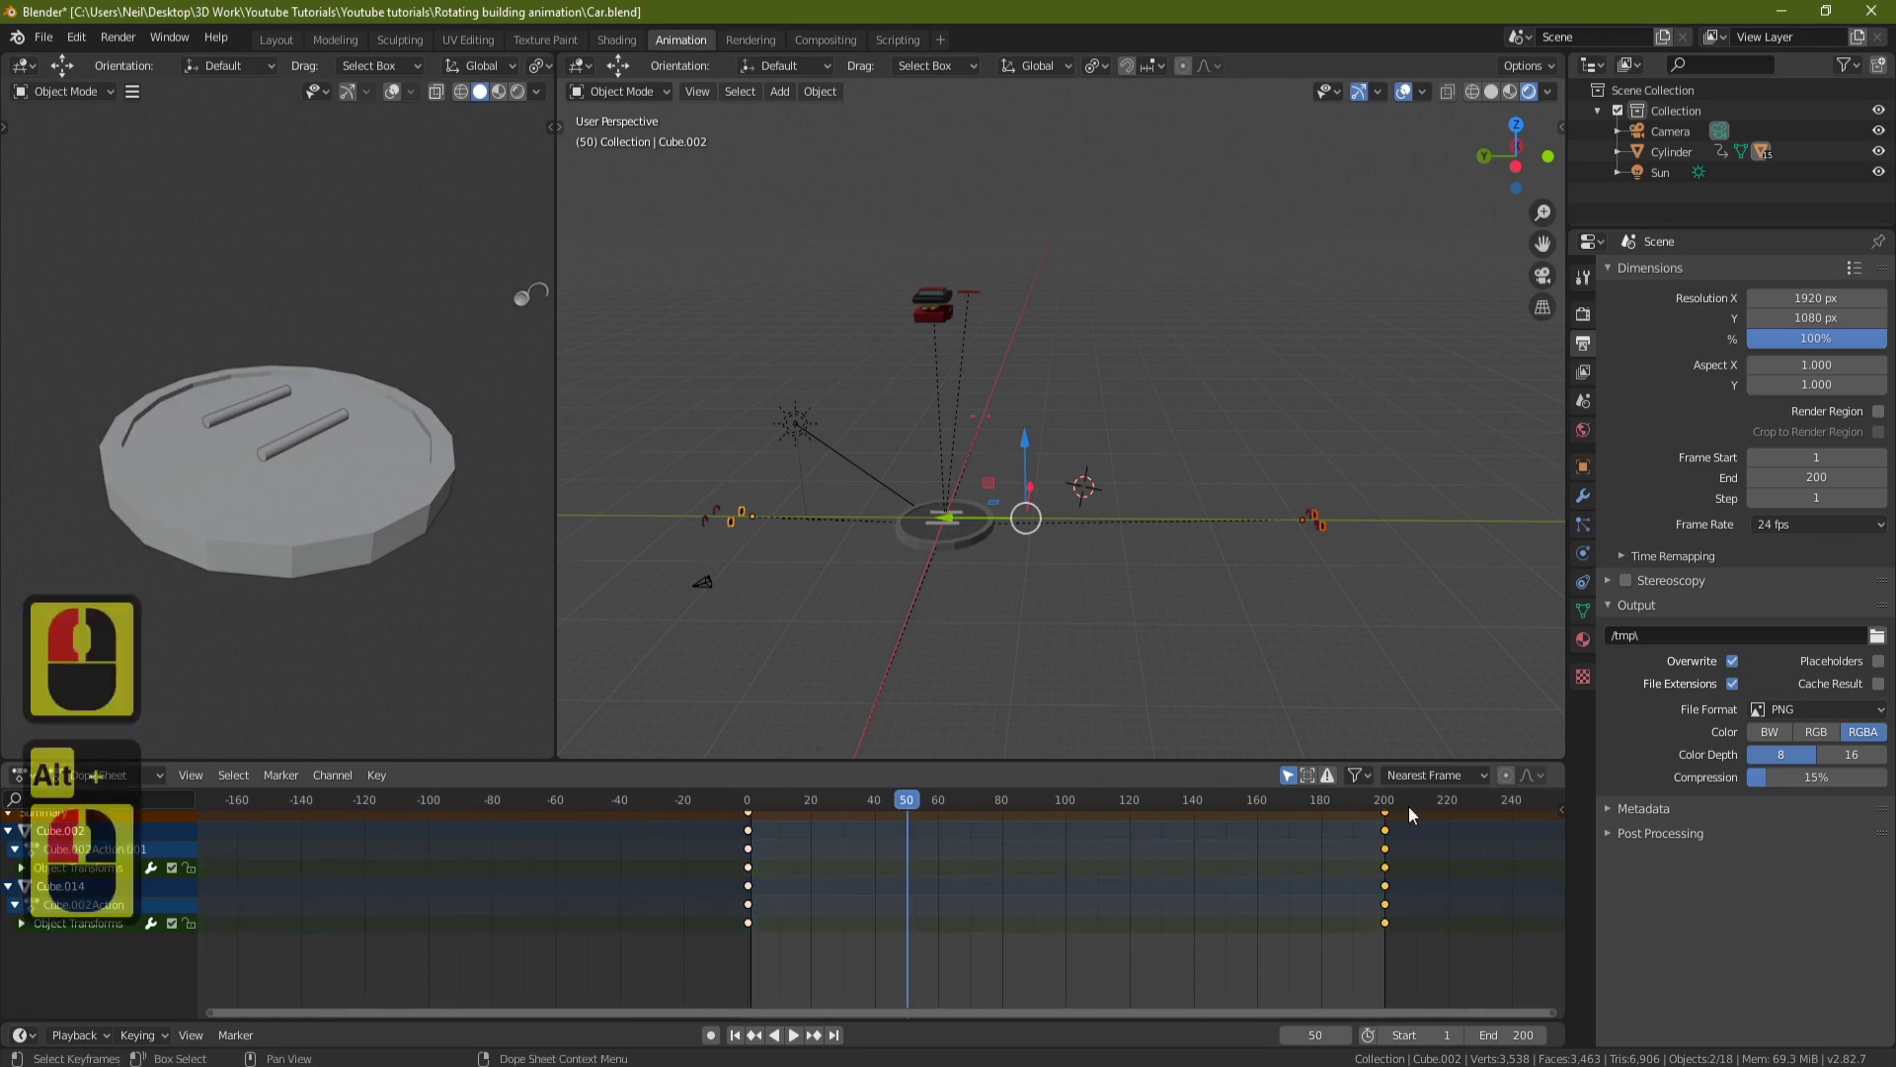
key(g)
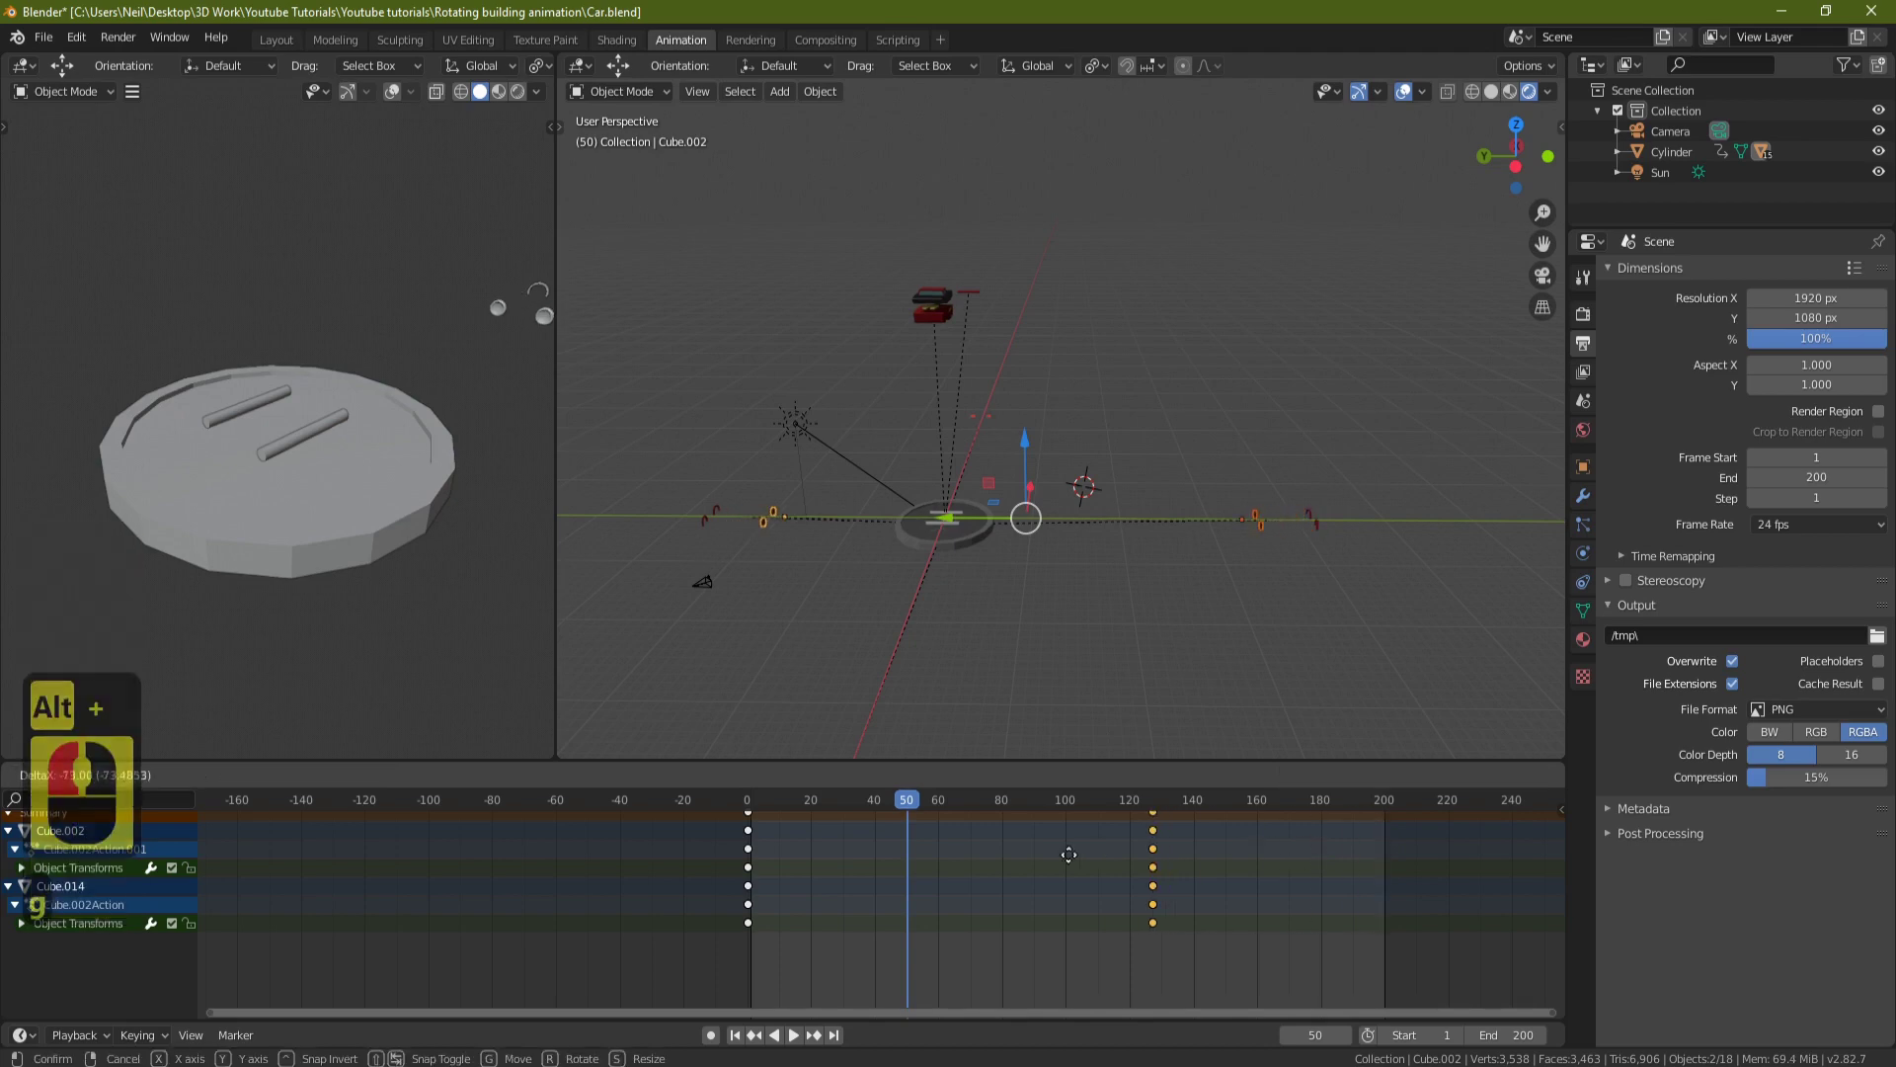
click(839, 858)
scroll(919, 865, up, 19)
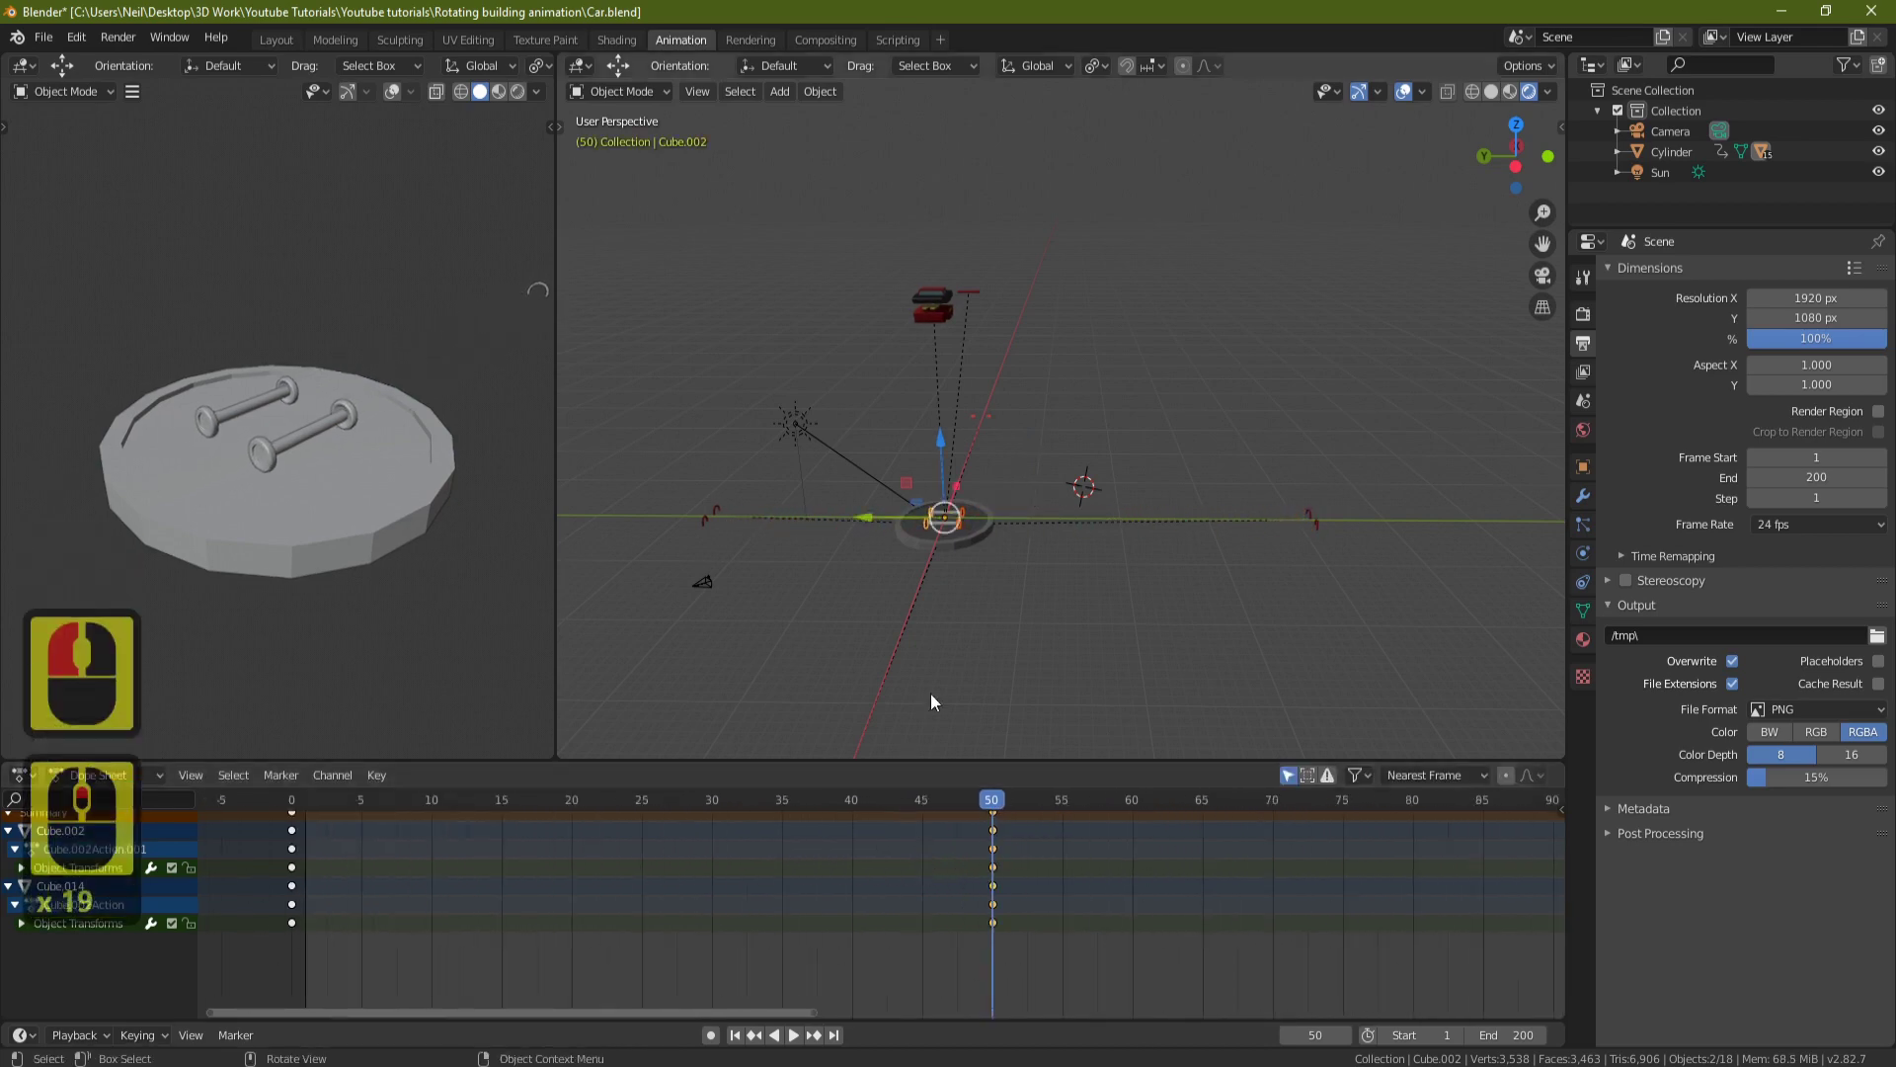
Play the animation from frame 0 to check how the wheels join the axles.
click(294, 802)
key(space)
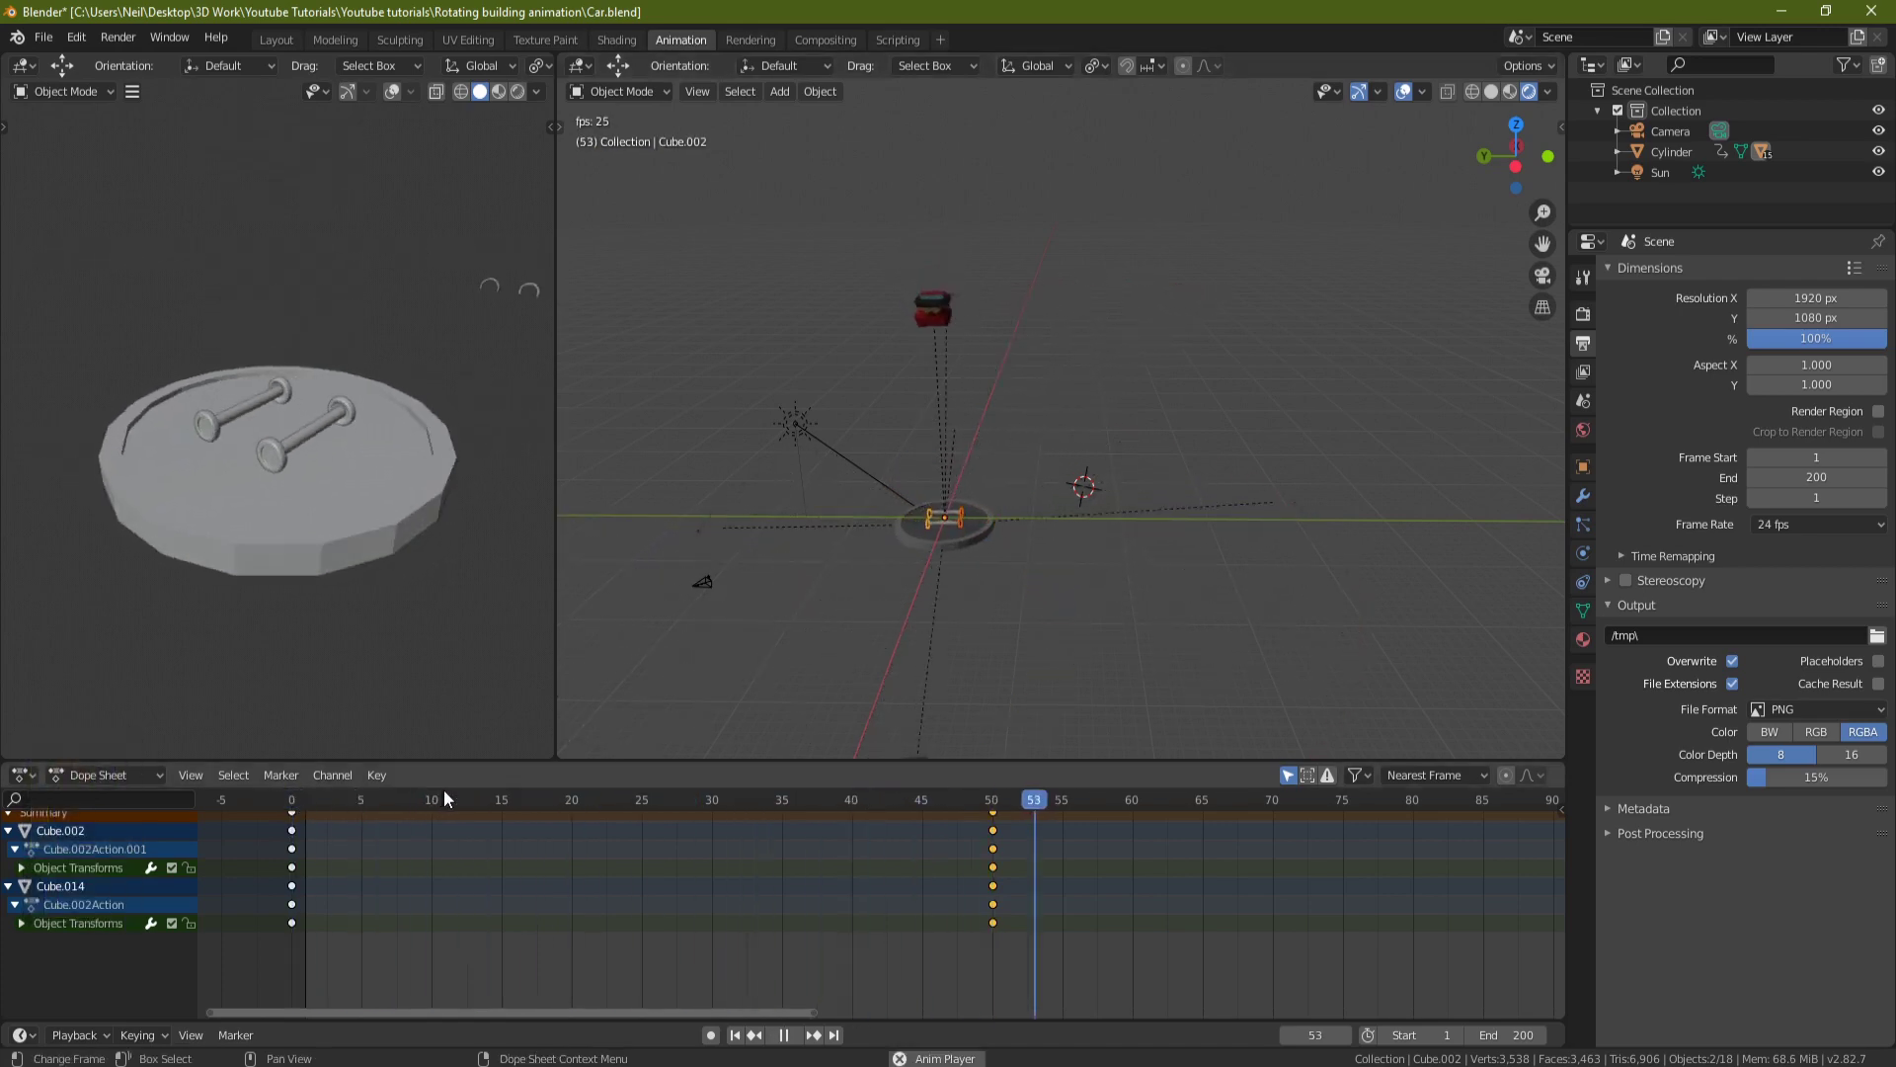
key(space)
Go to frame 30 and move the starting keyframes of both wheel pairs to that frame.
drag(1046, 802, 707, 820)
key(space)
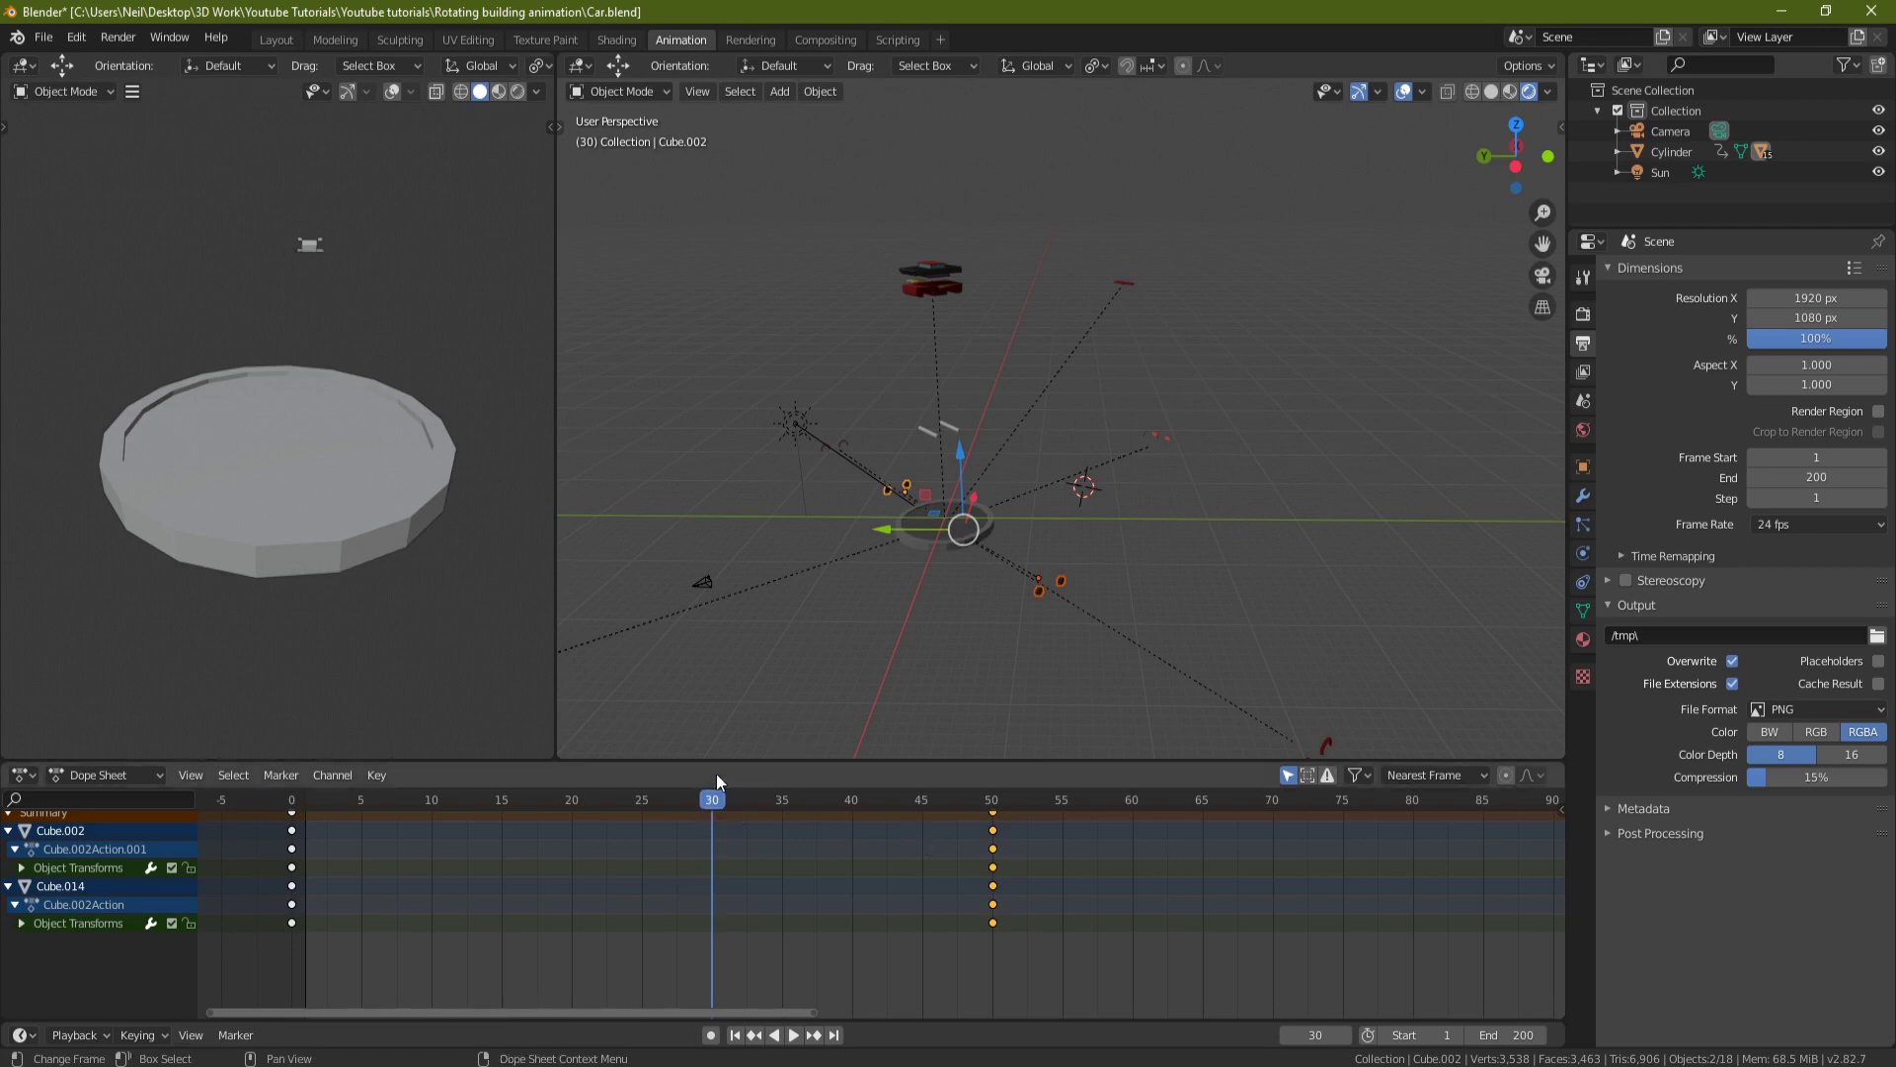
alt+click(293, 882)
key(ctrl+z)
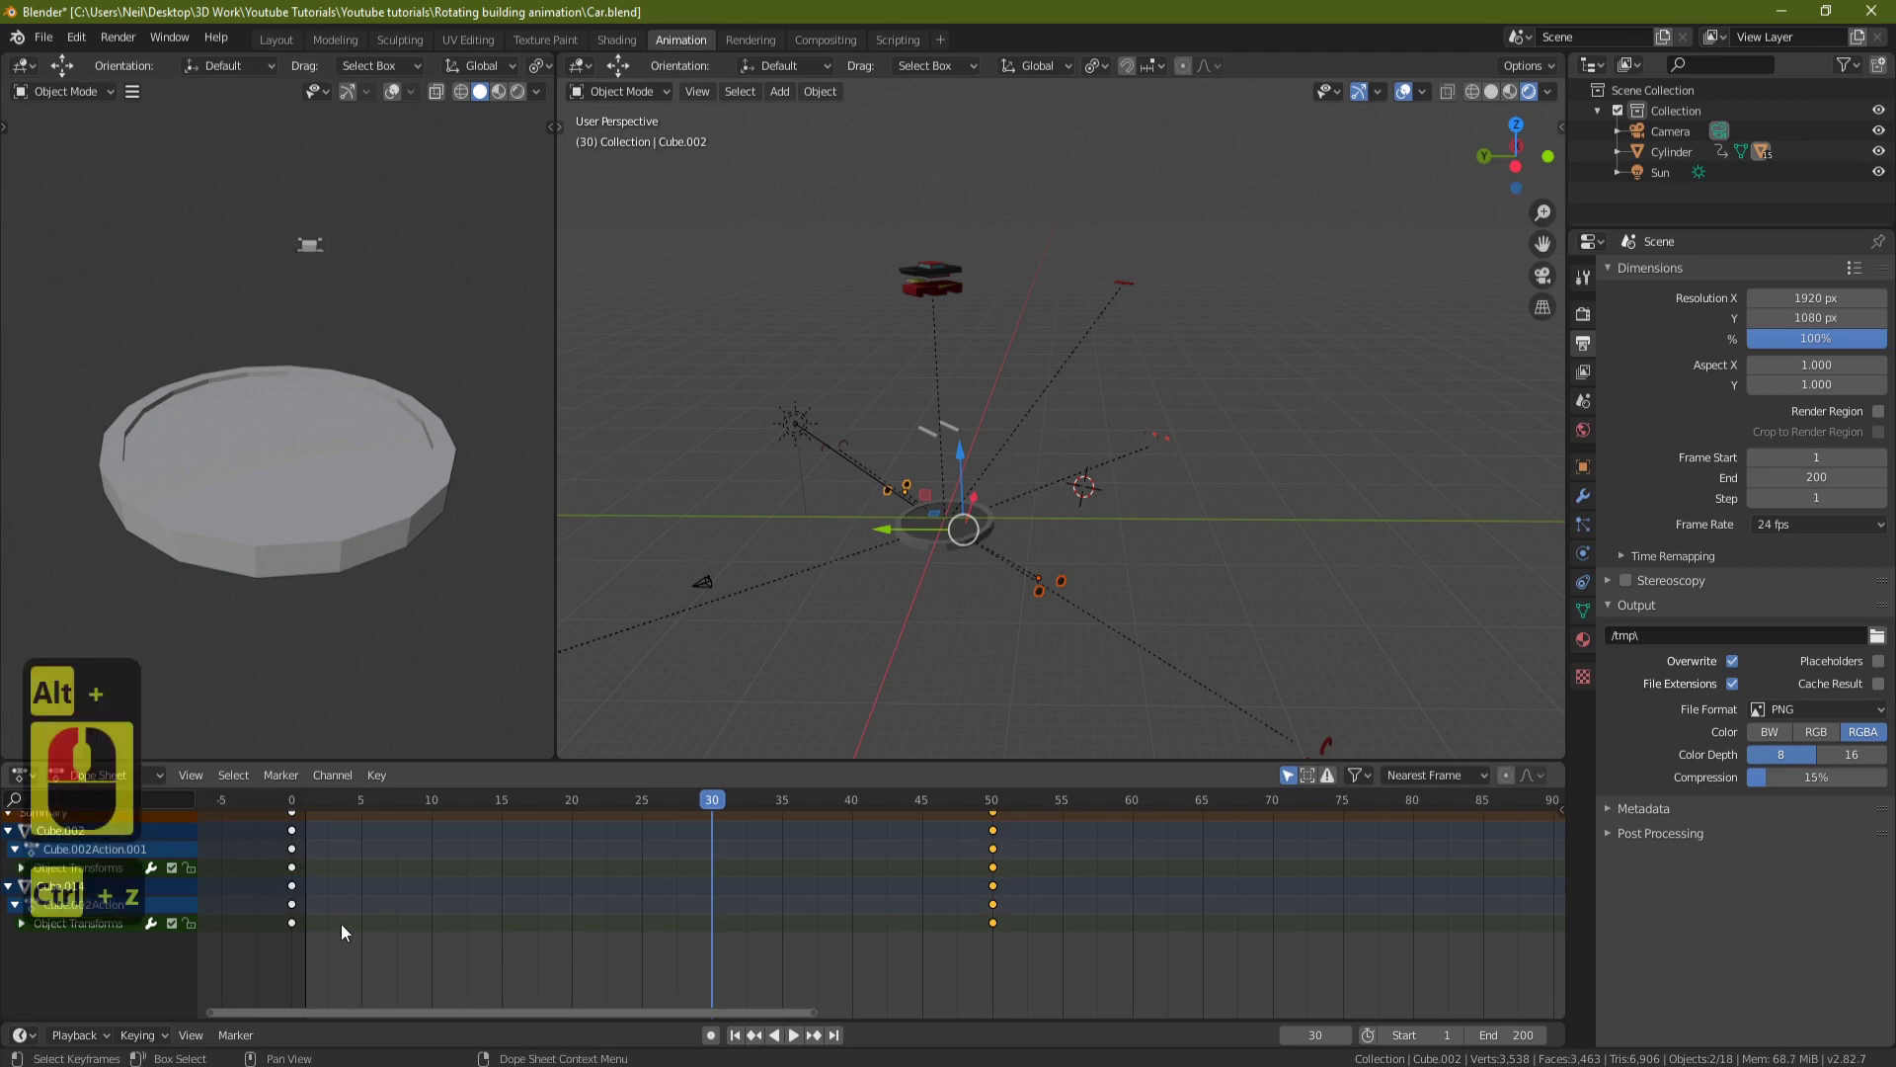
alt+click(291, 869)
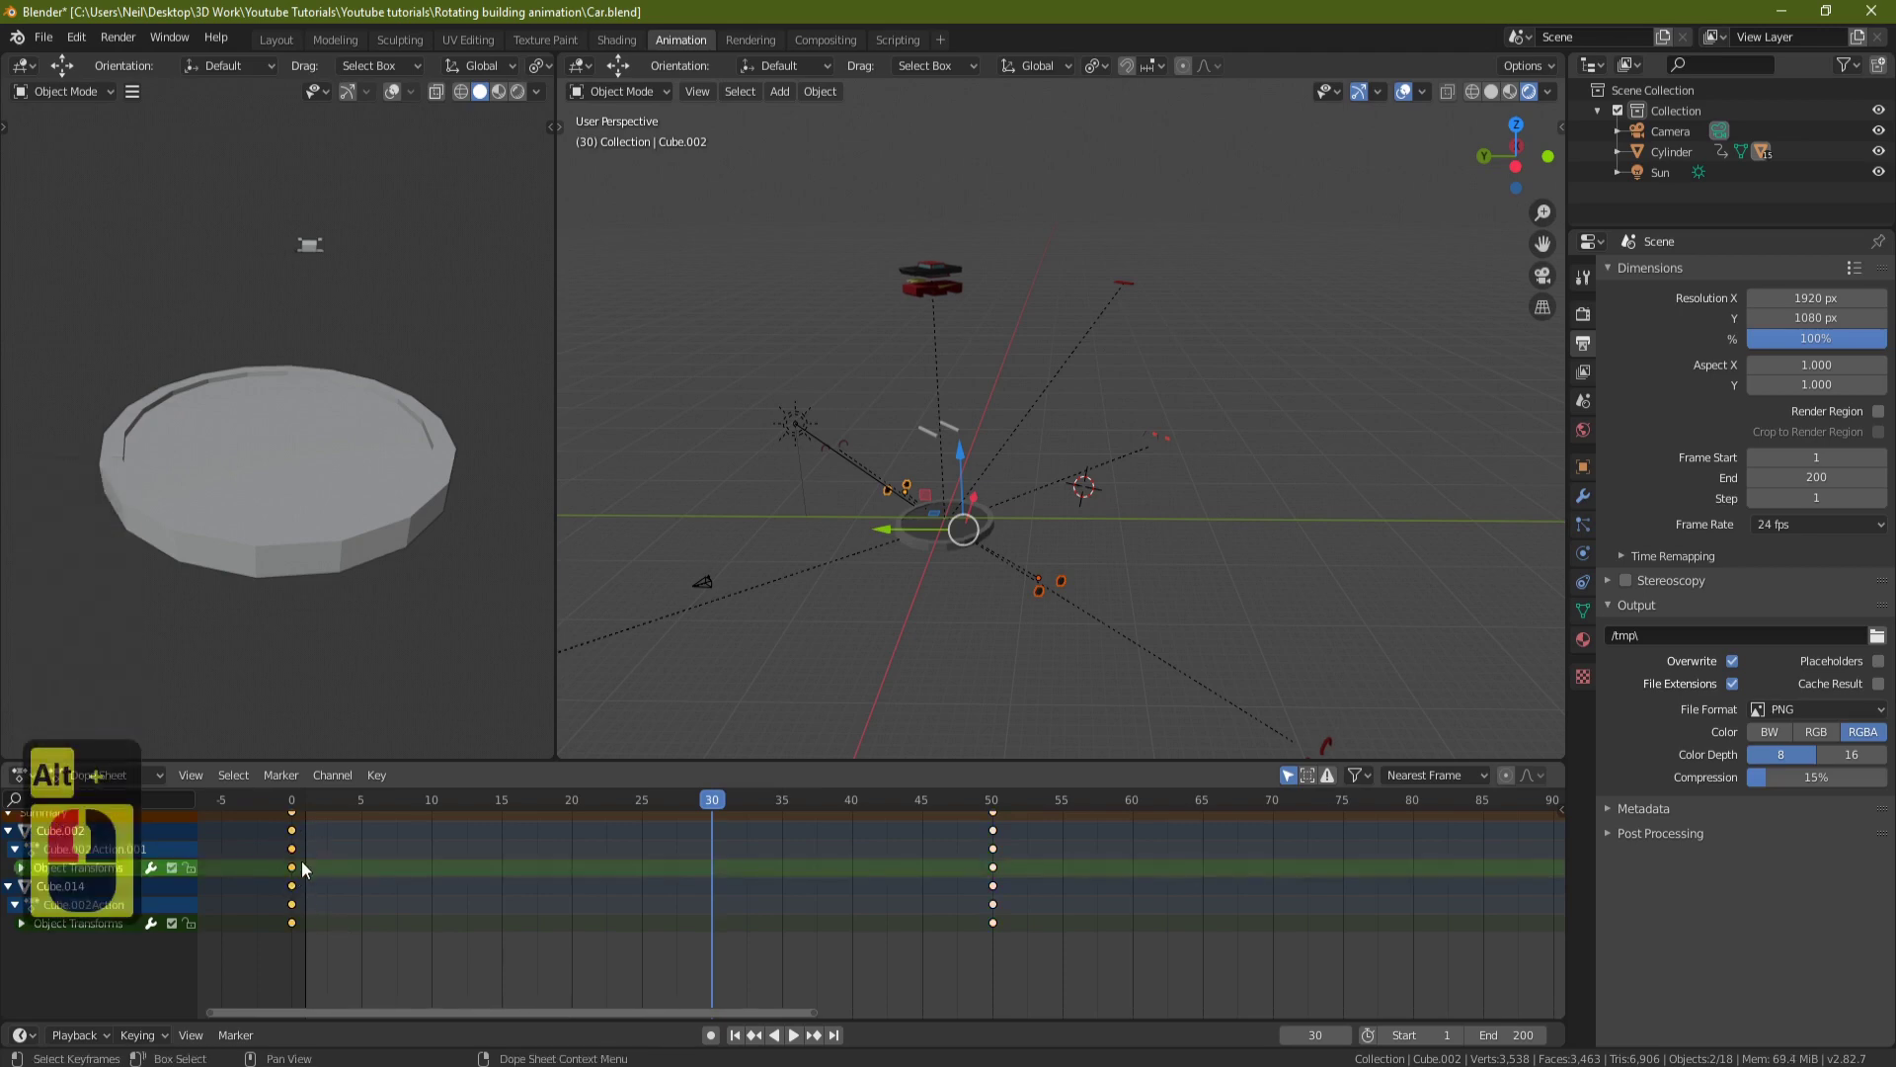
key(g)
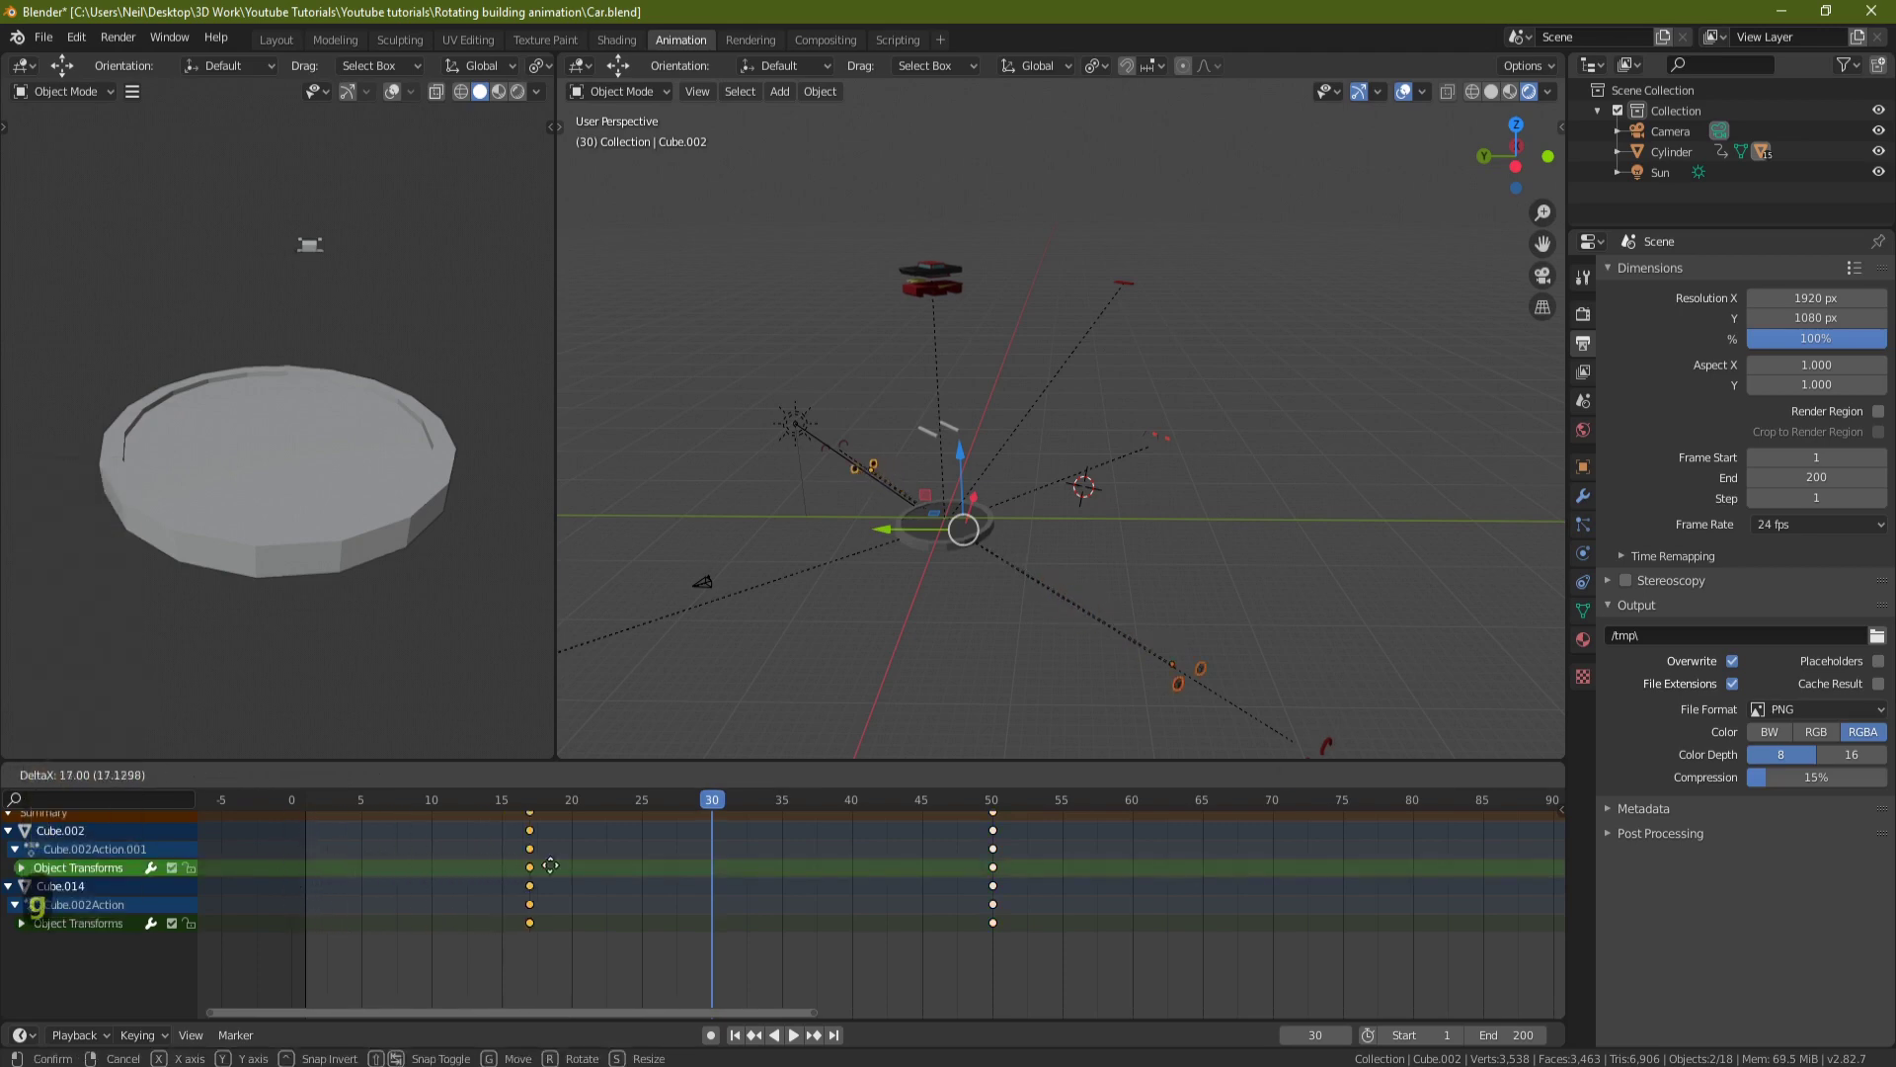
click(721, 869)
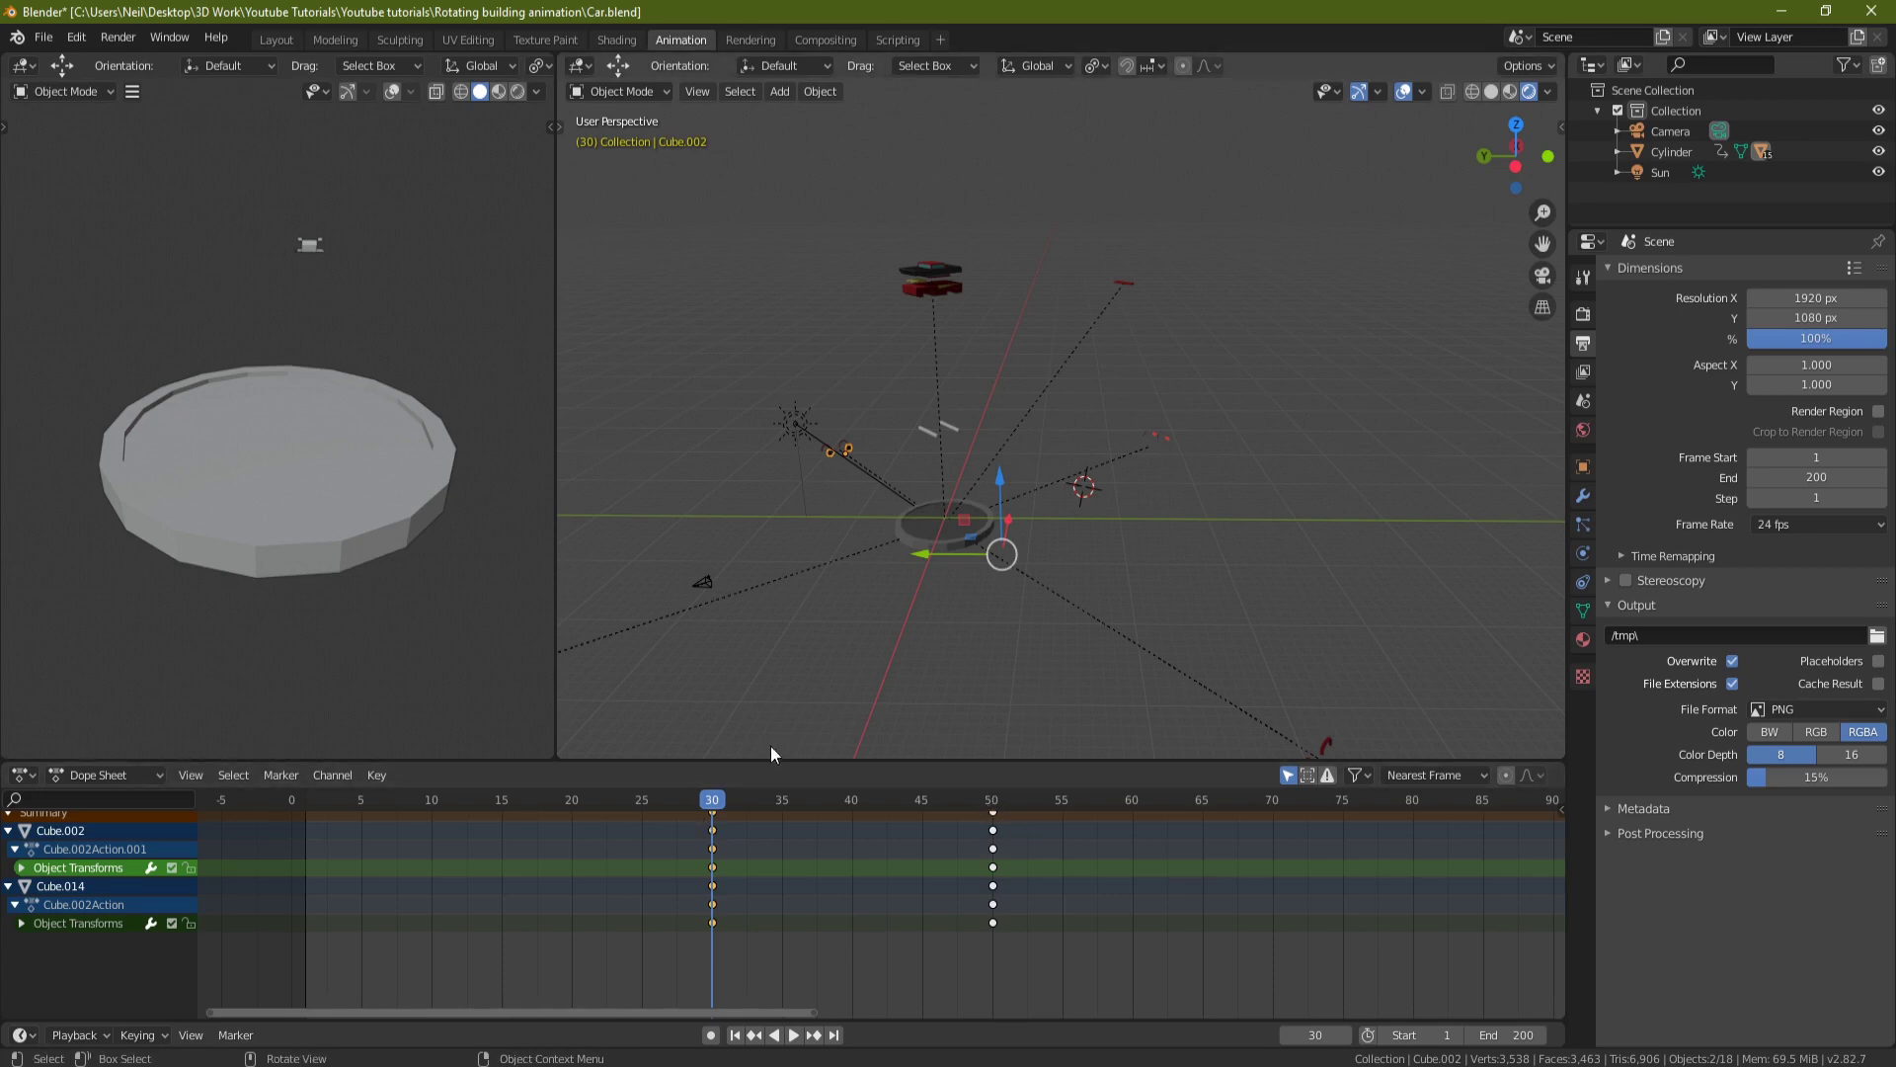
Play the animation from the start to check the wheels' shortened fly-in.
click(287, 804)
key(space)
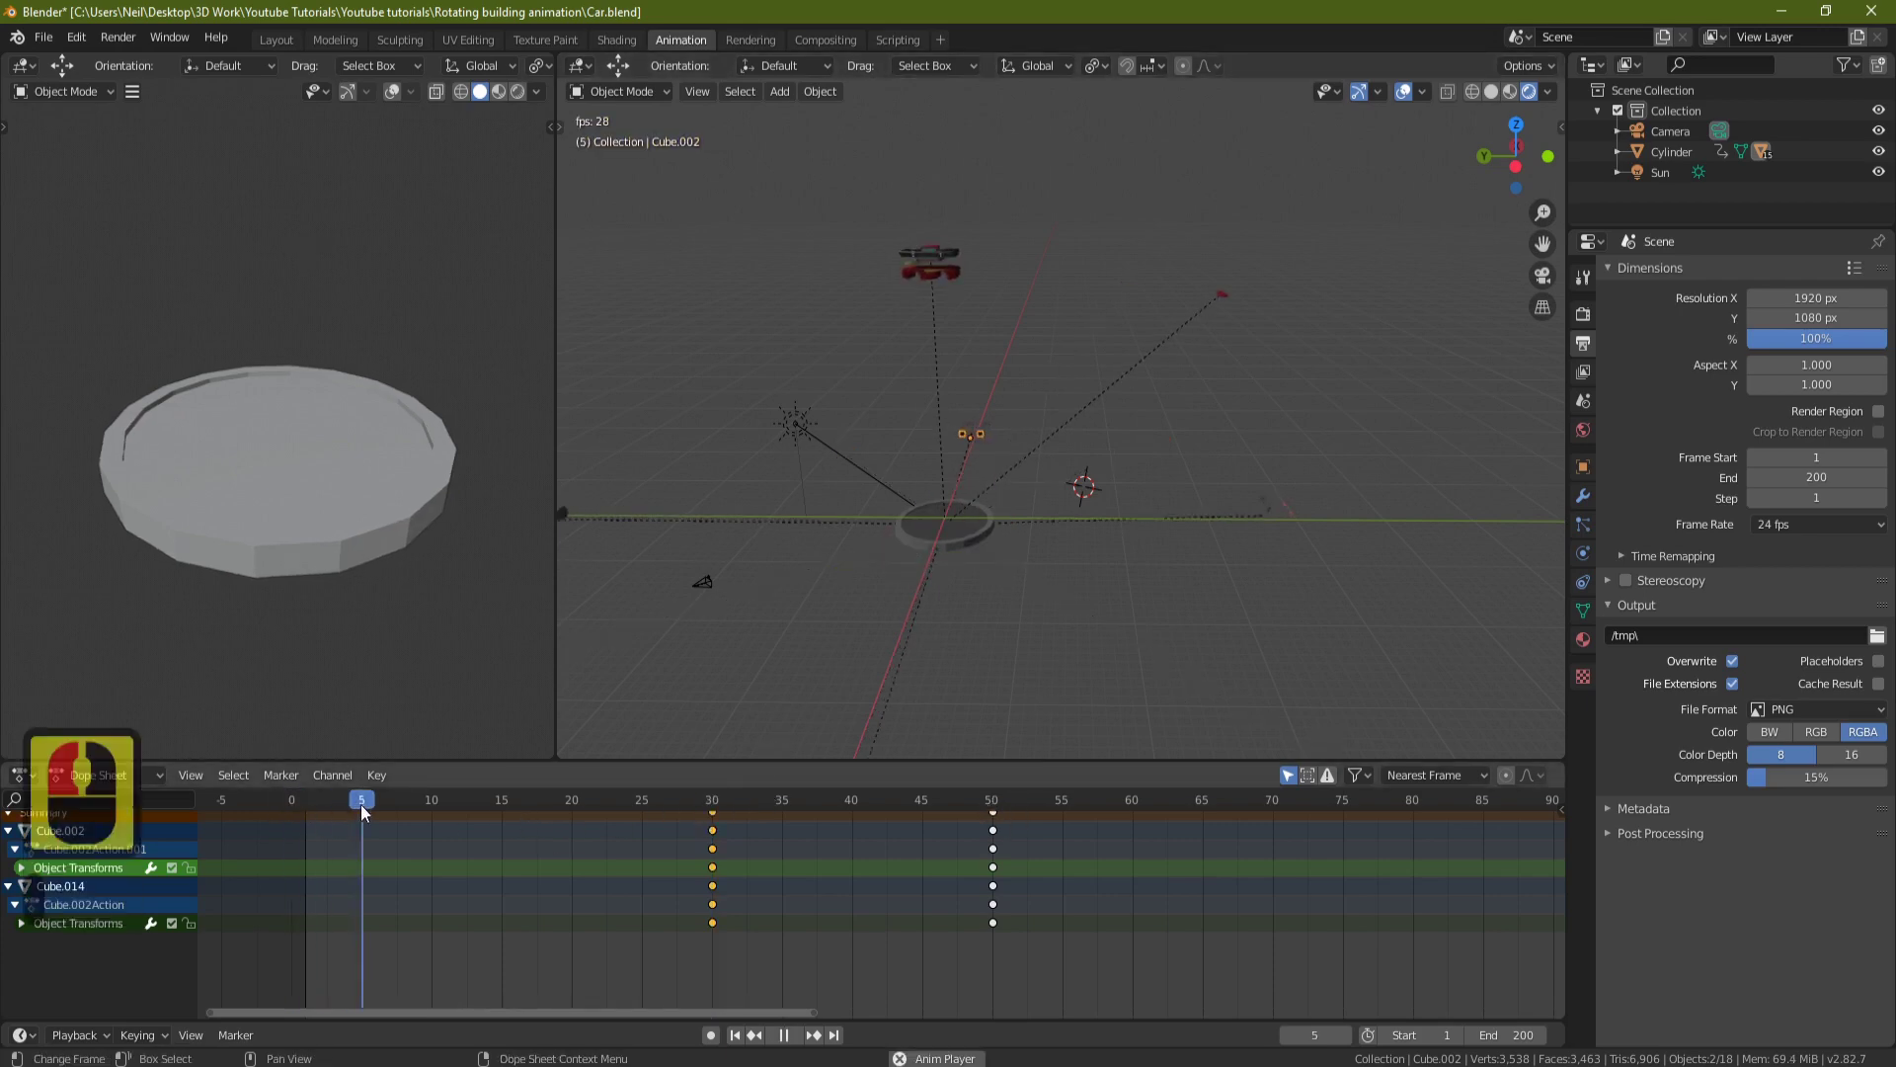
key(space)
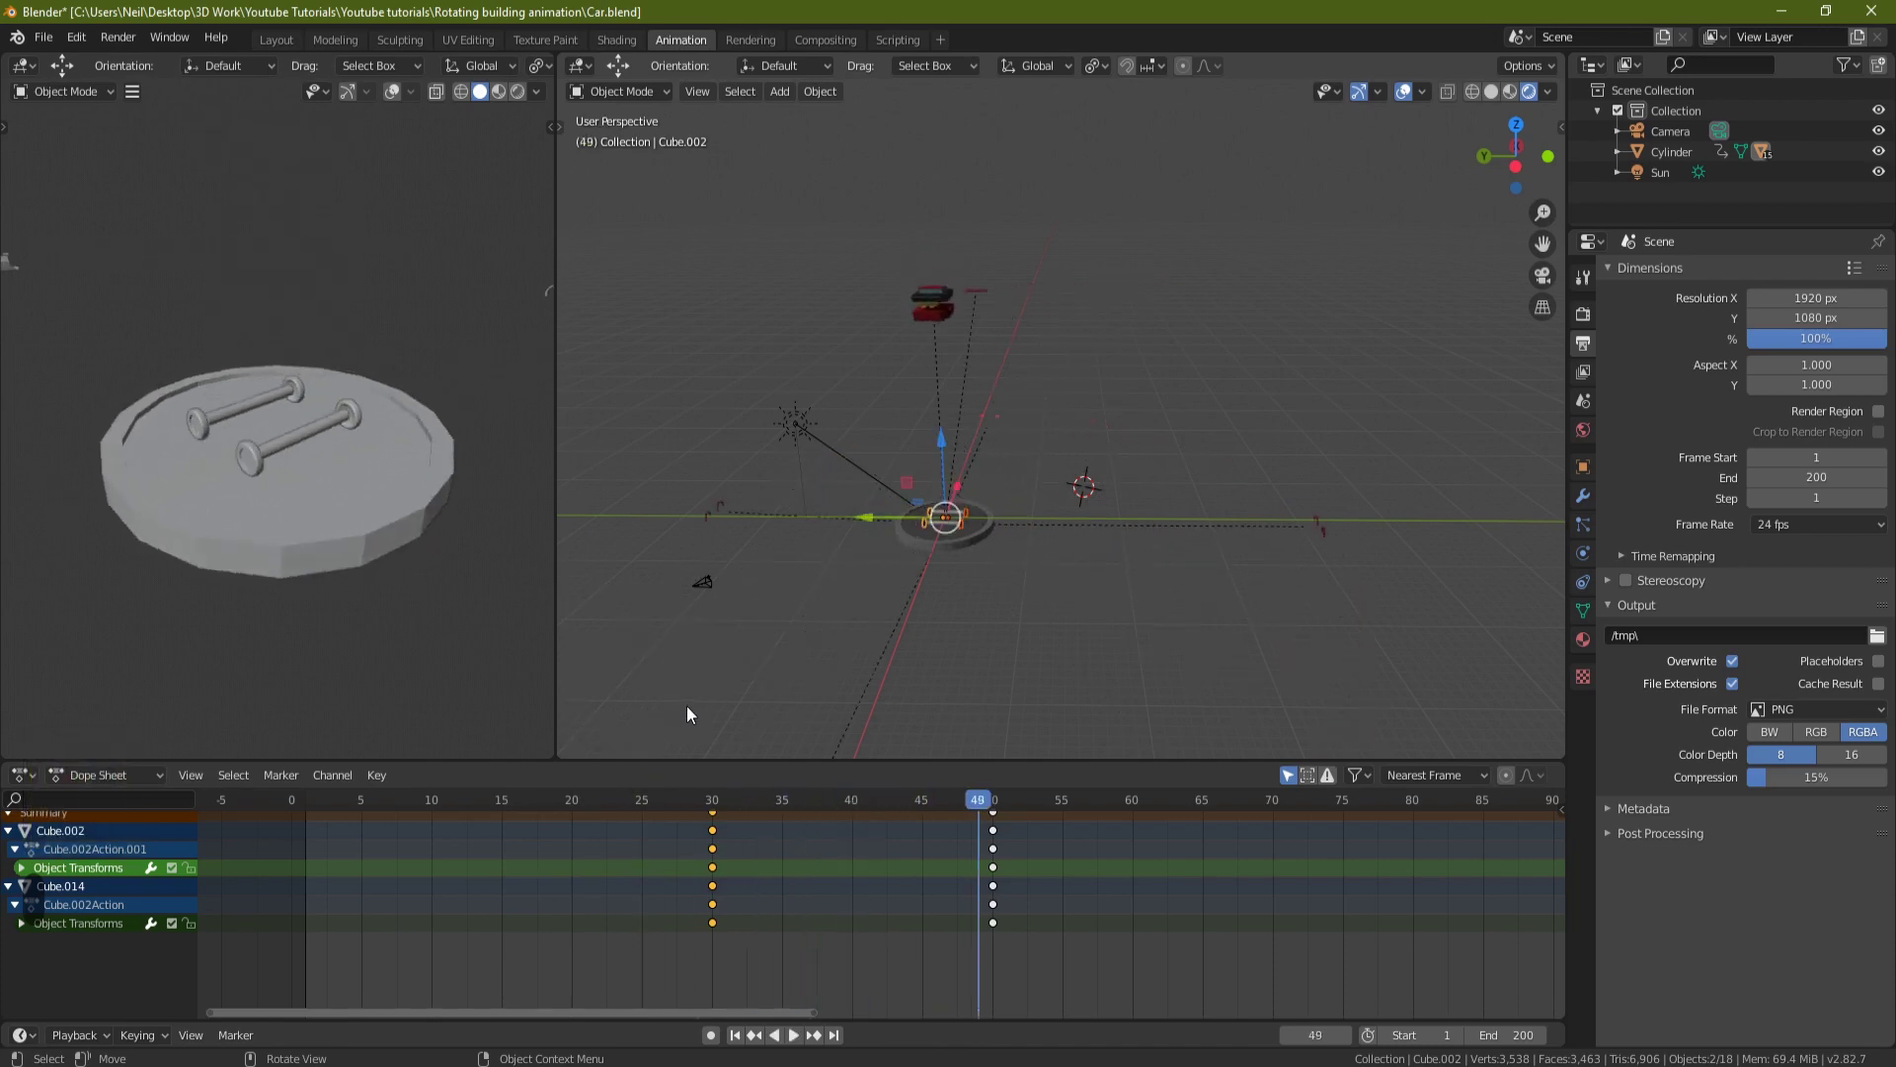
Return to frame 30, select the axles and move their starting keyframe to frame 30.
drag(978, 802, 711, 804)
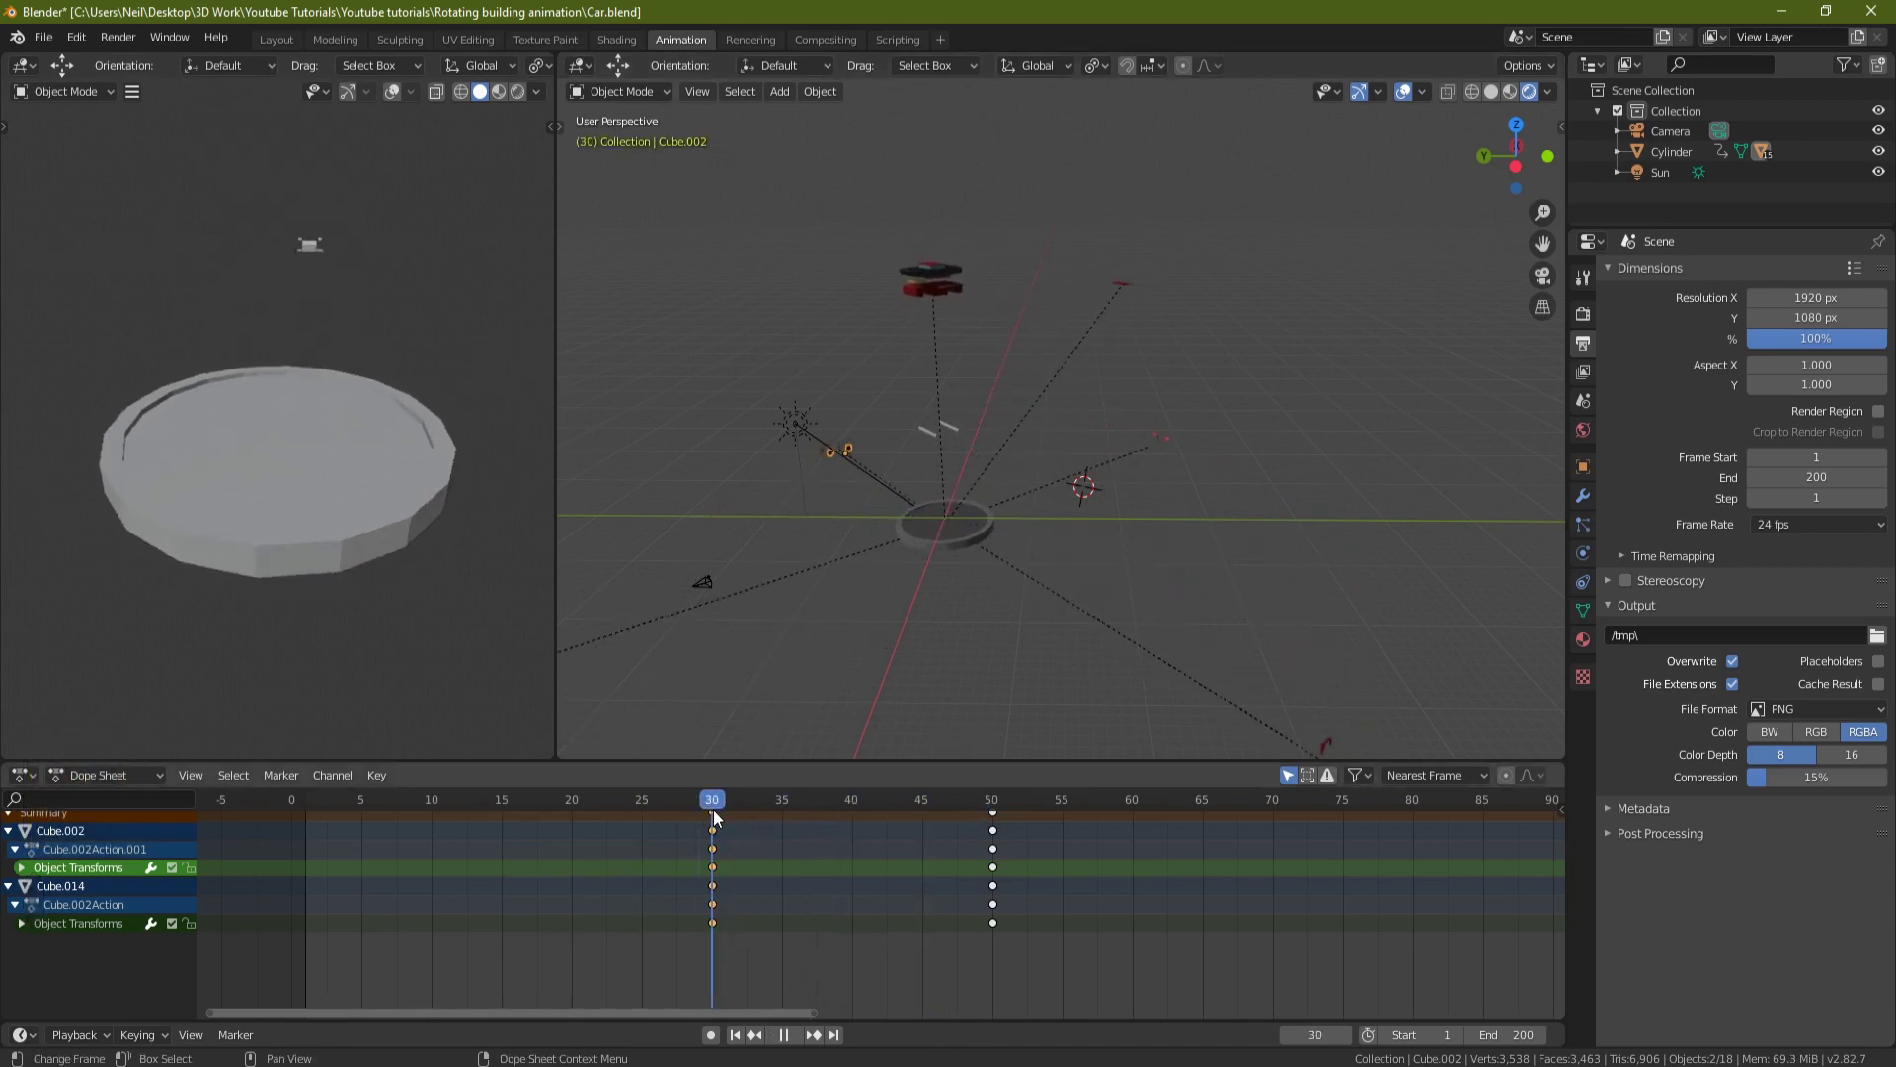
click(952, 428)
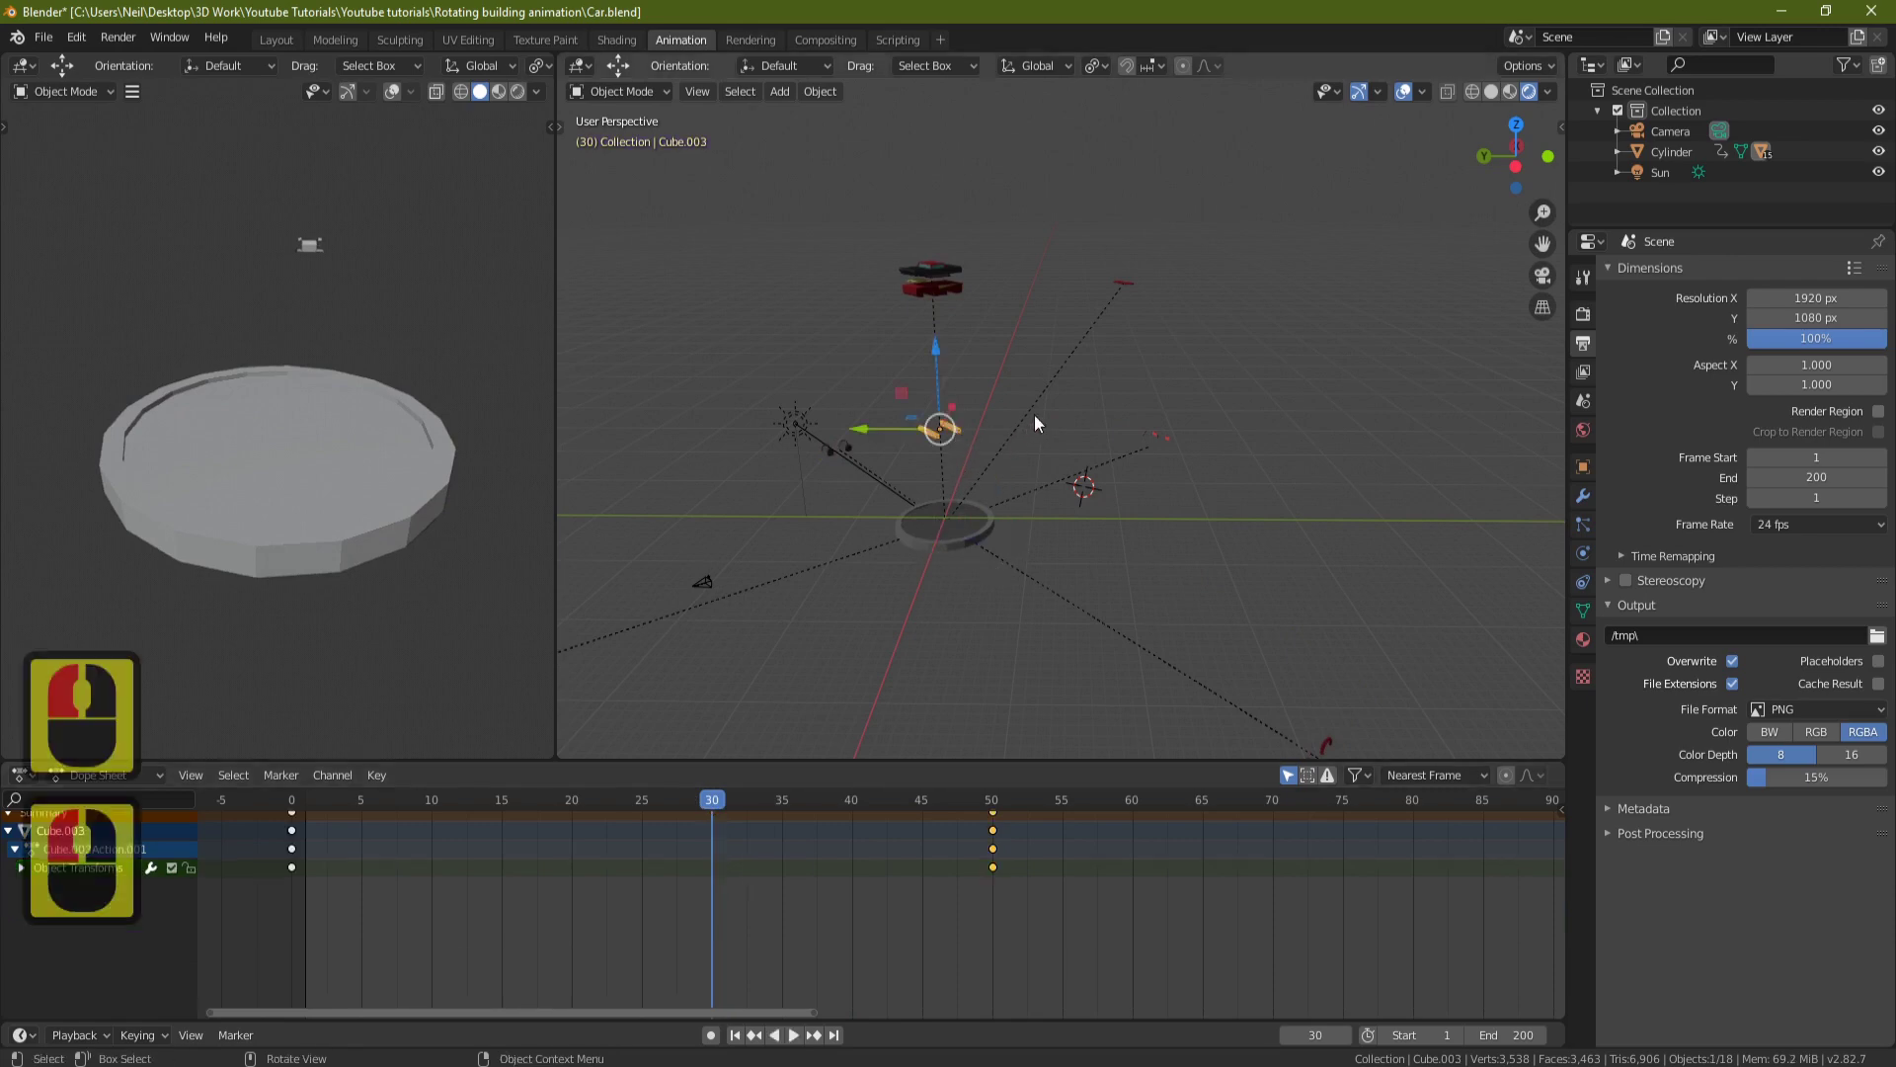
click(293, 869)
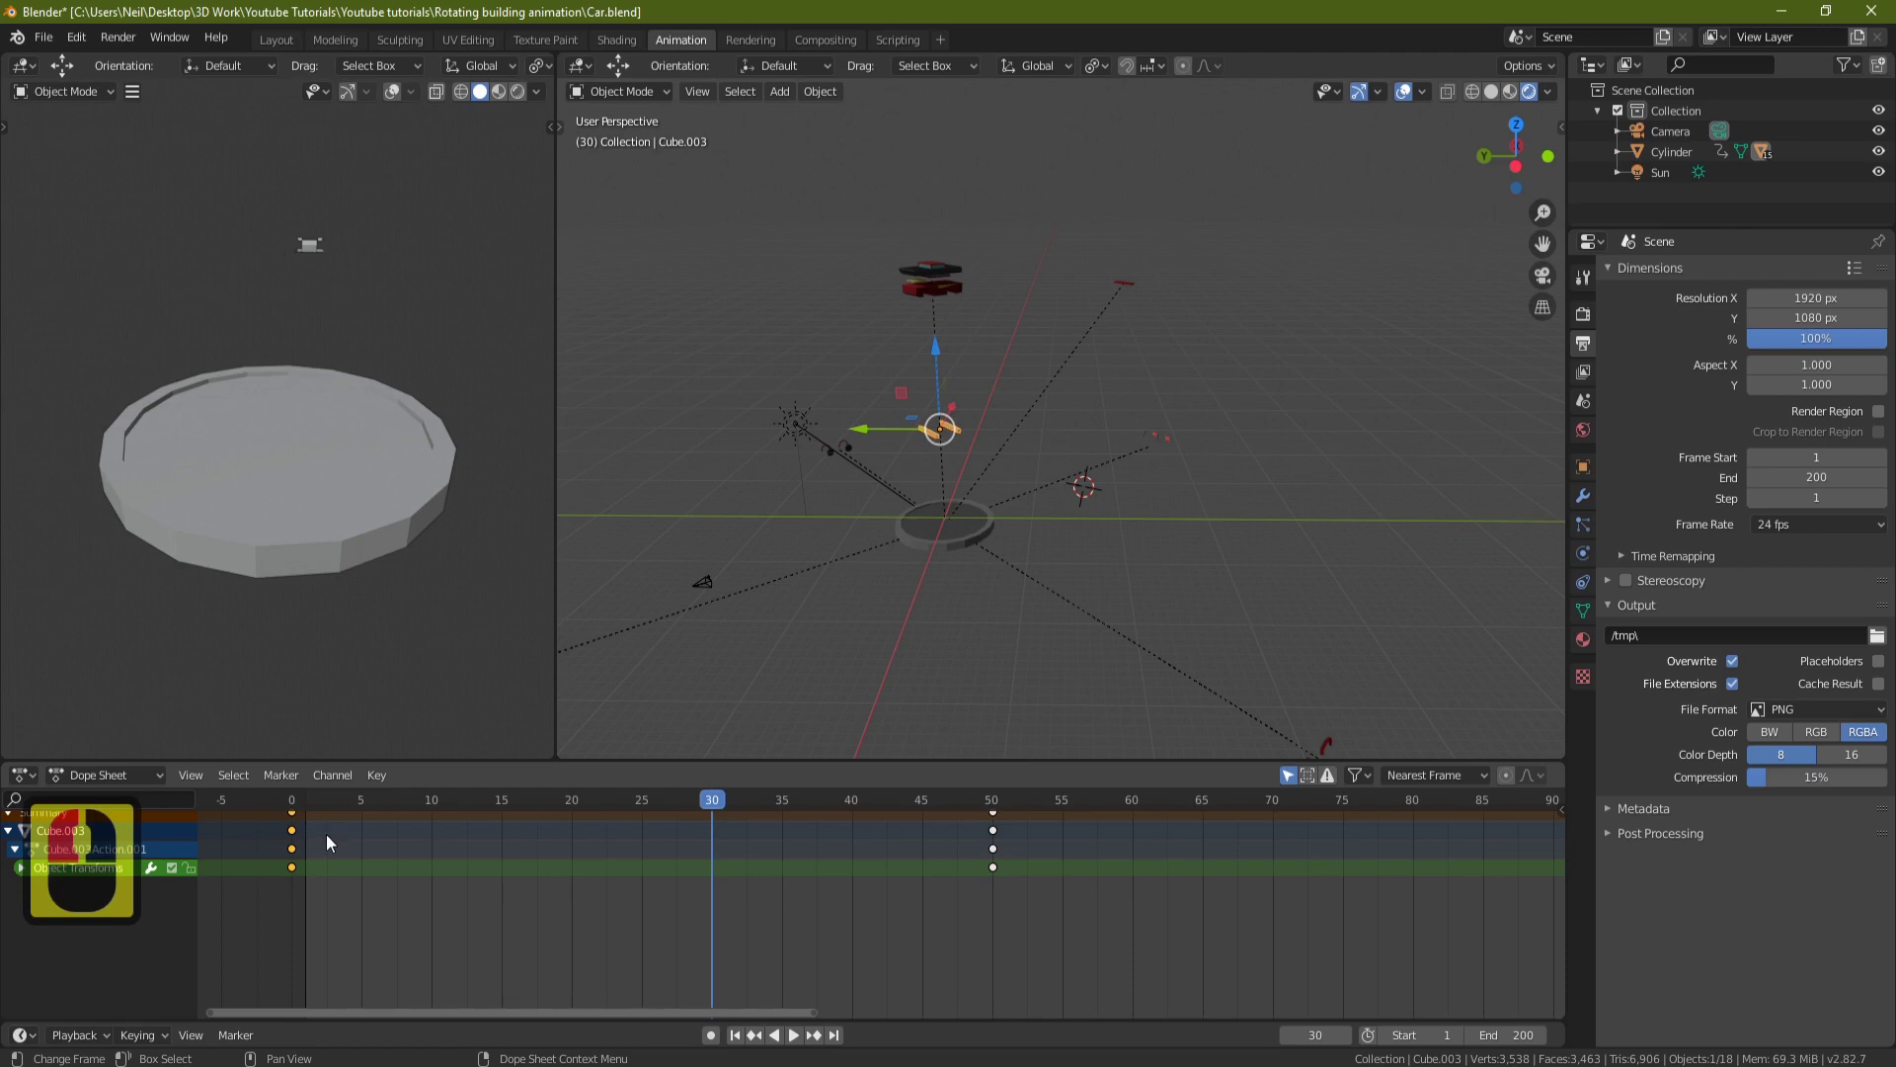
key(g)
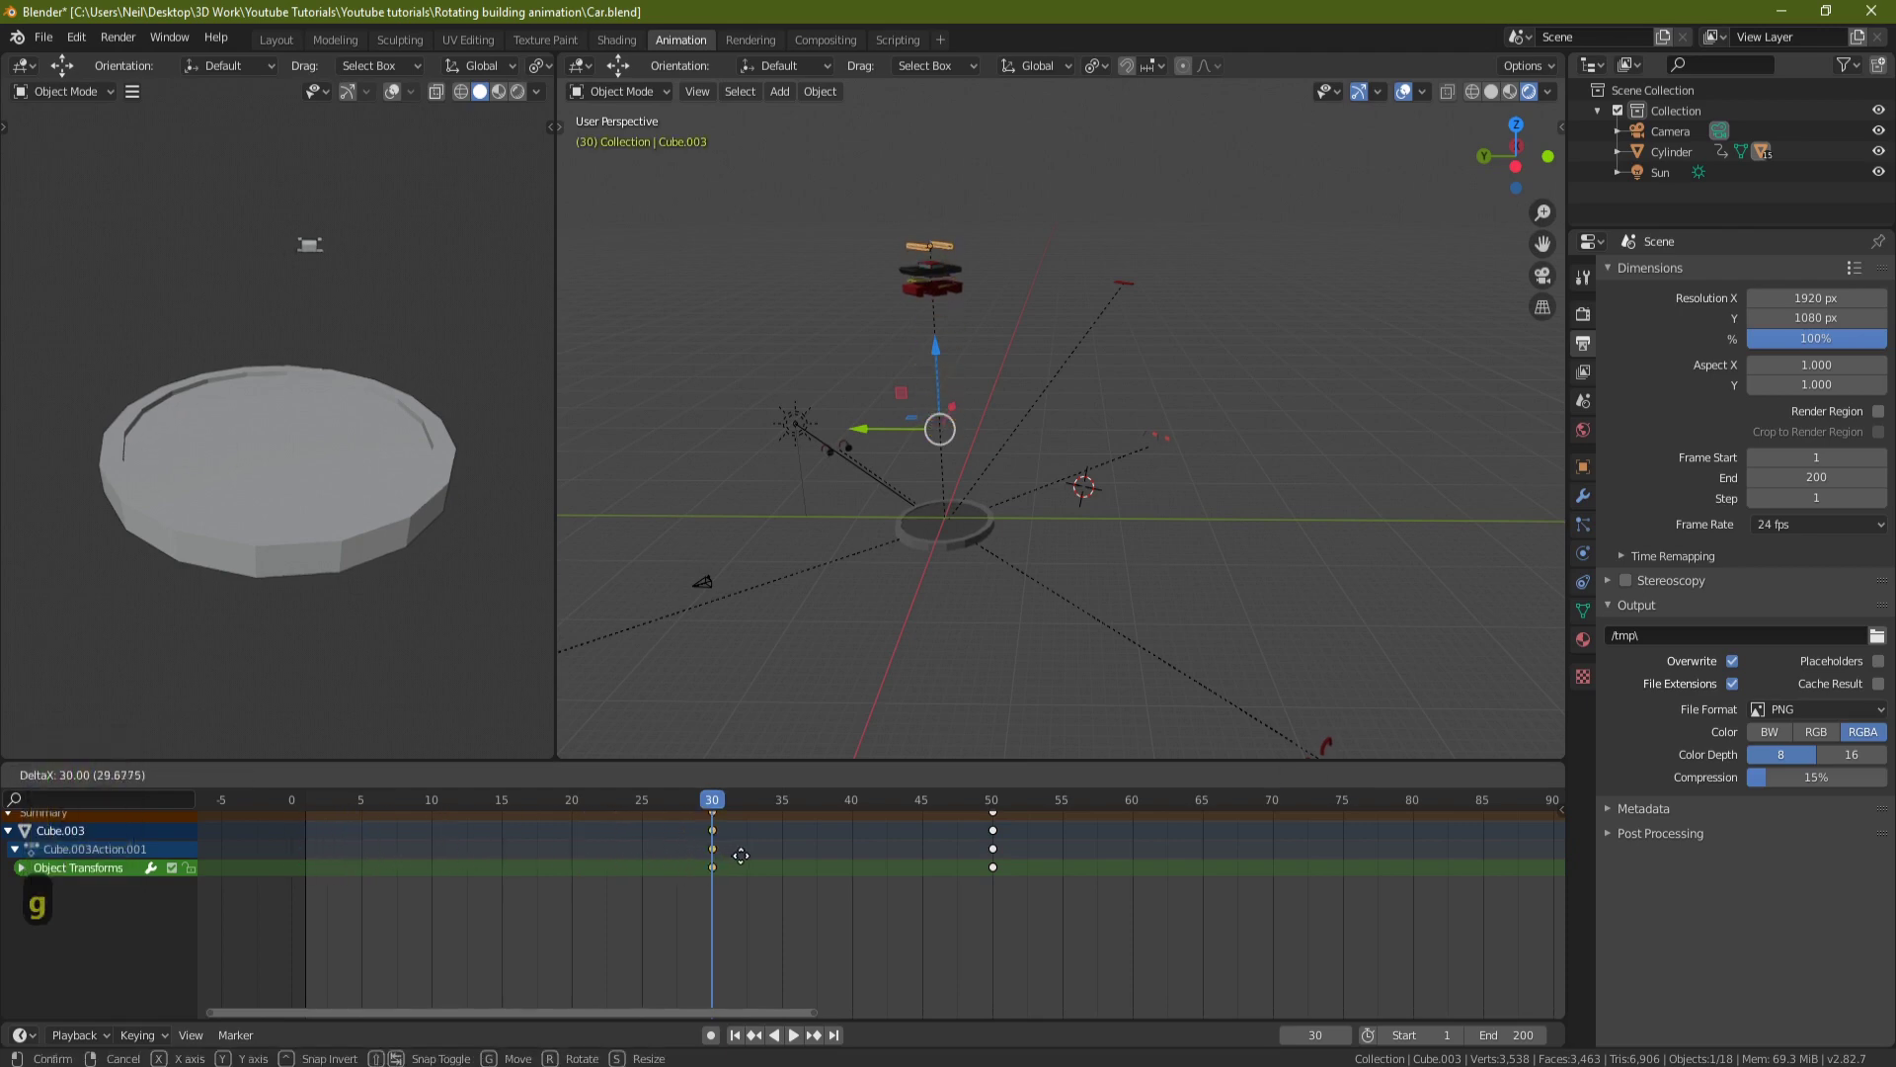
click(742, 855)
click(290, 854)
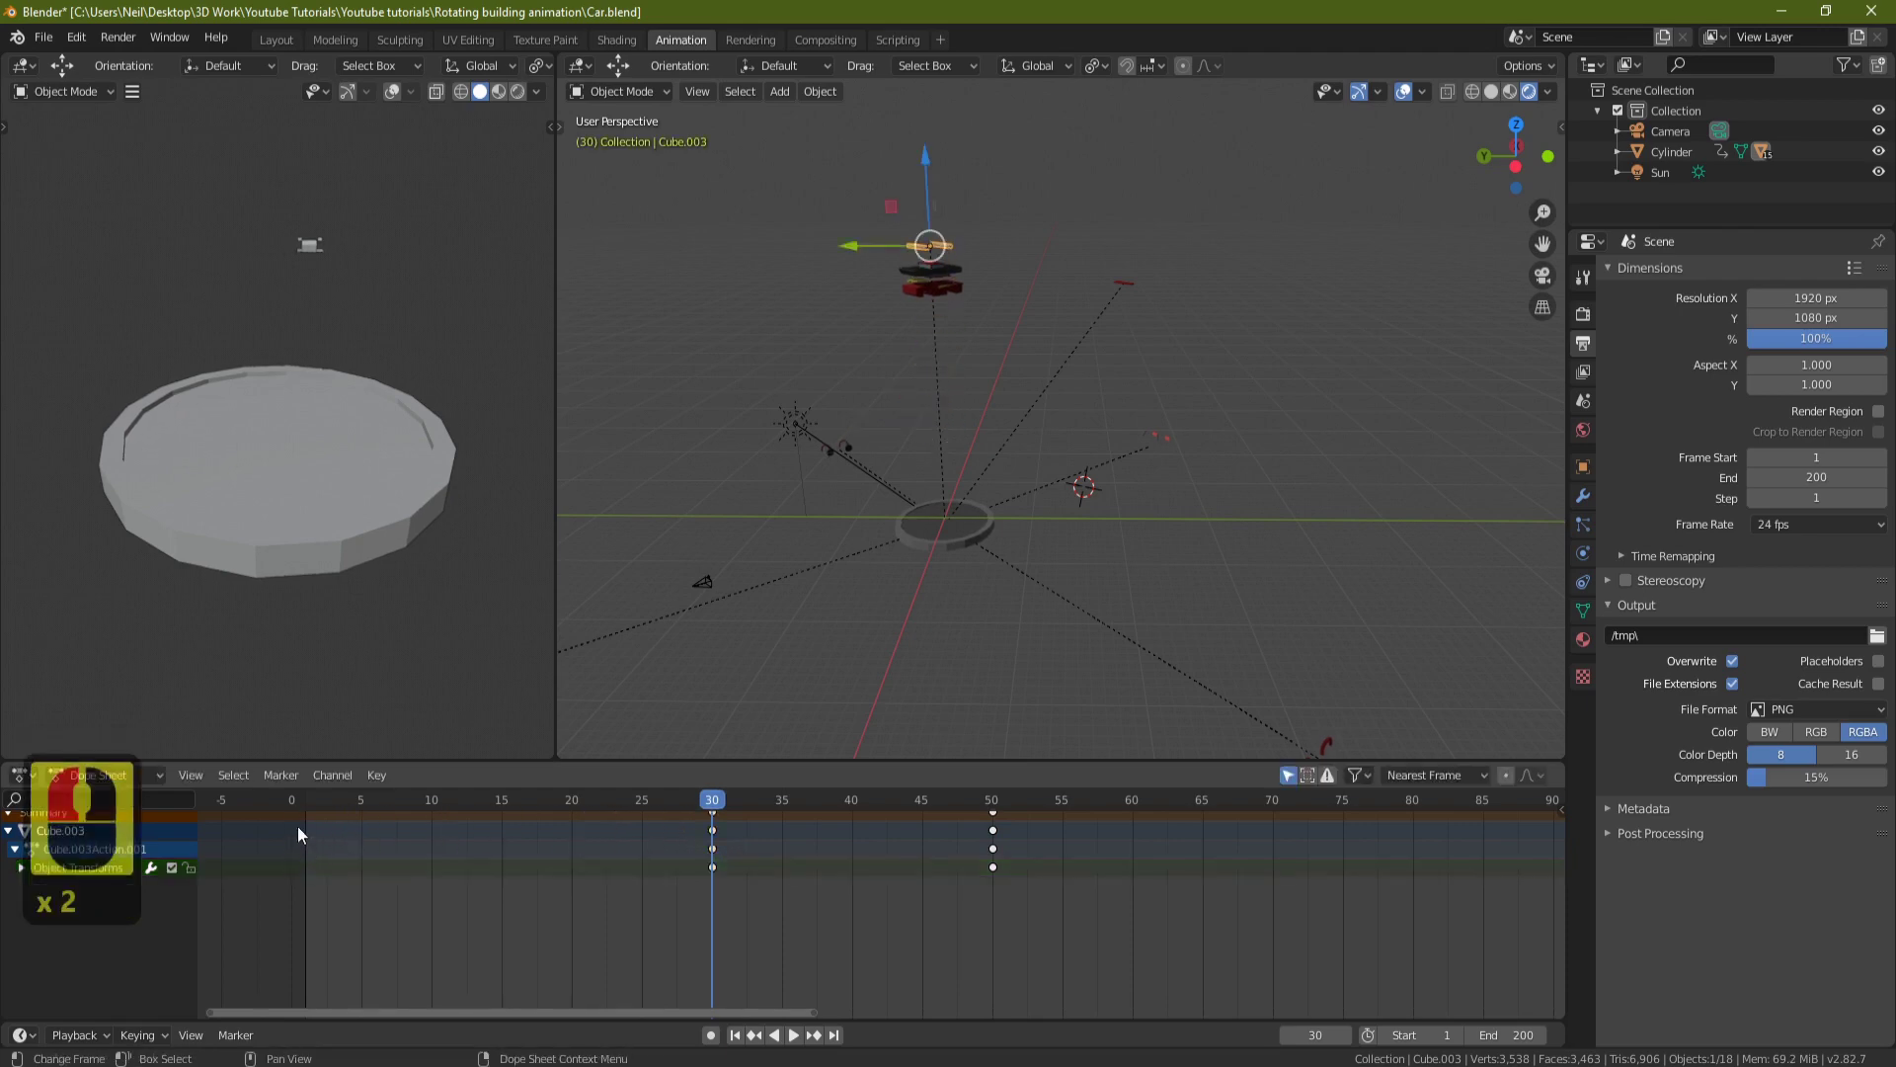
Play the animation from frame 0 to check the axles and wheels arriving together.
drag(305, 798, 290, 805)
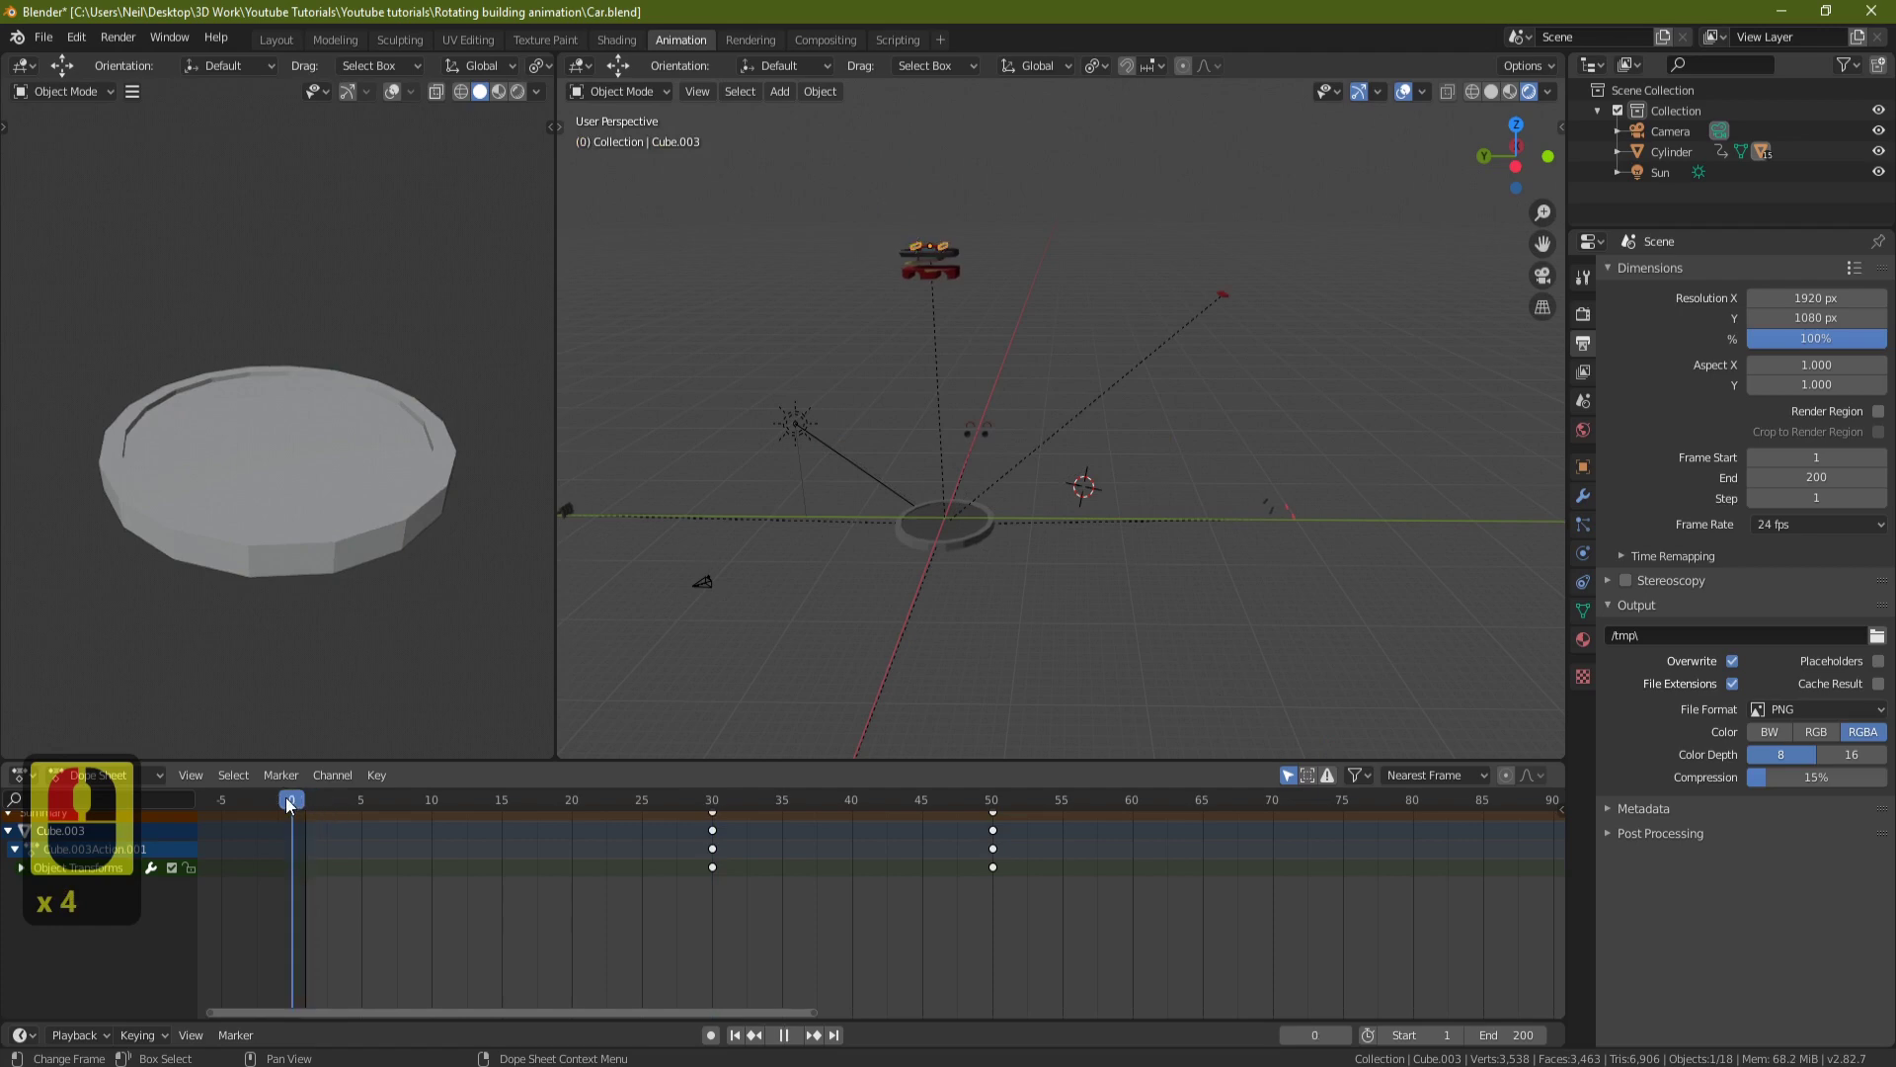
key(space)
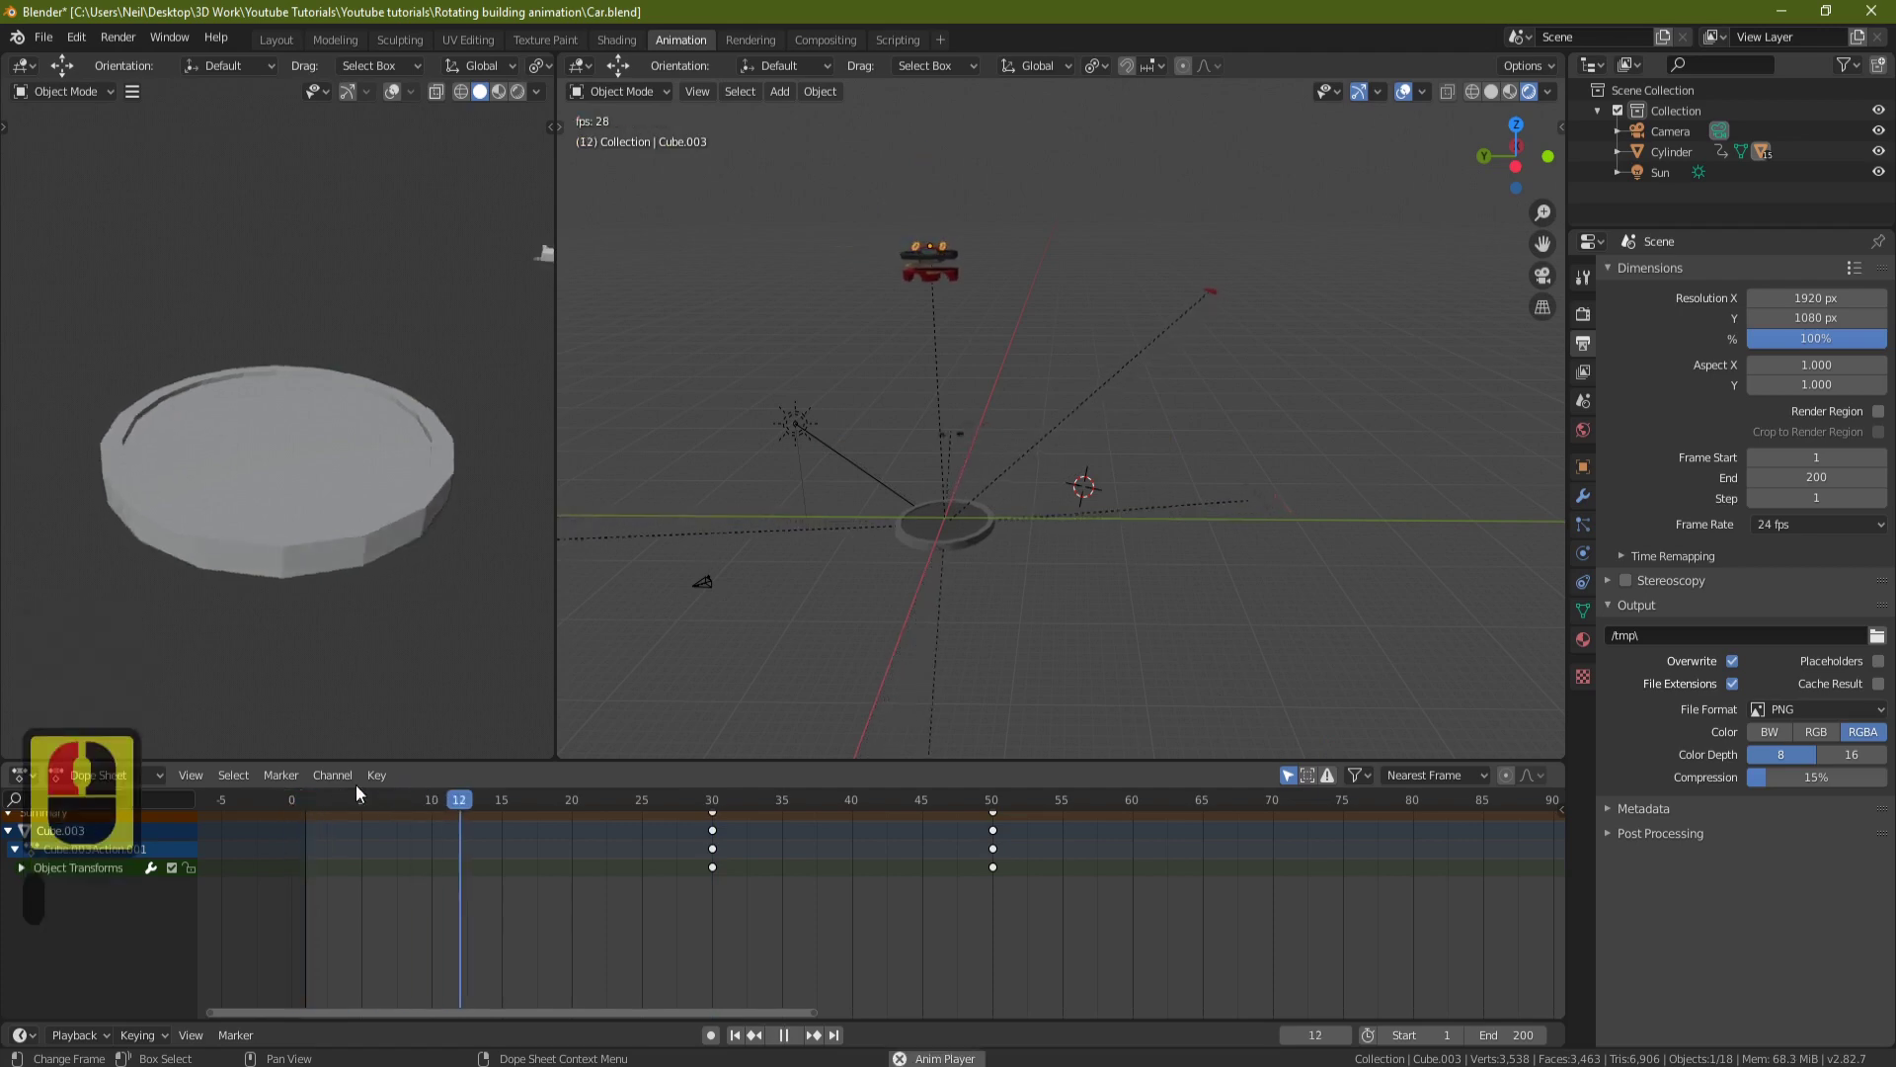
key(space)
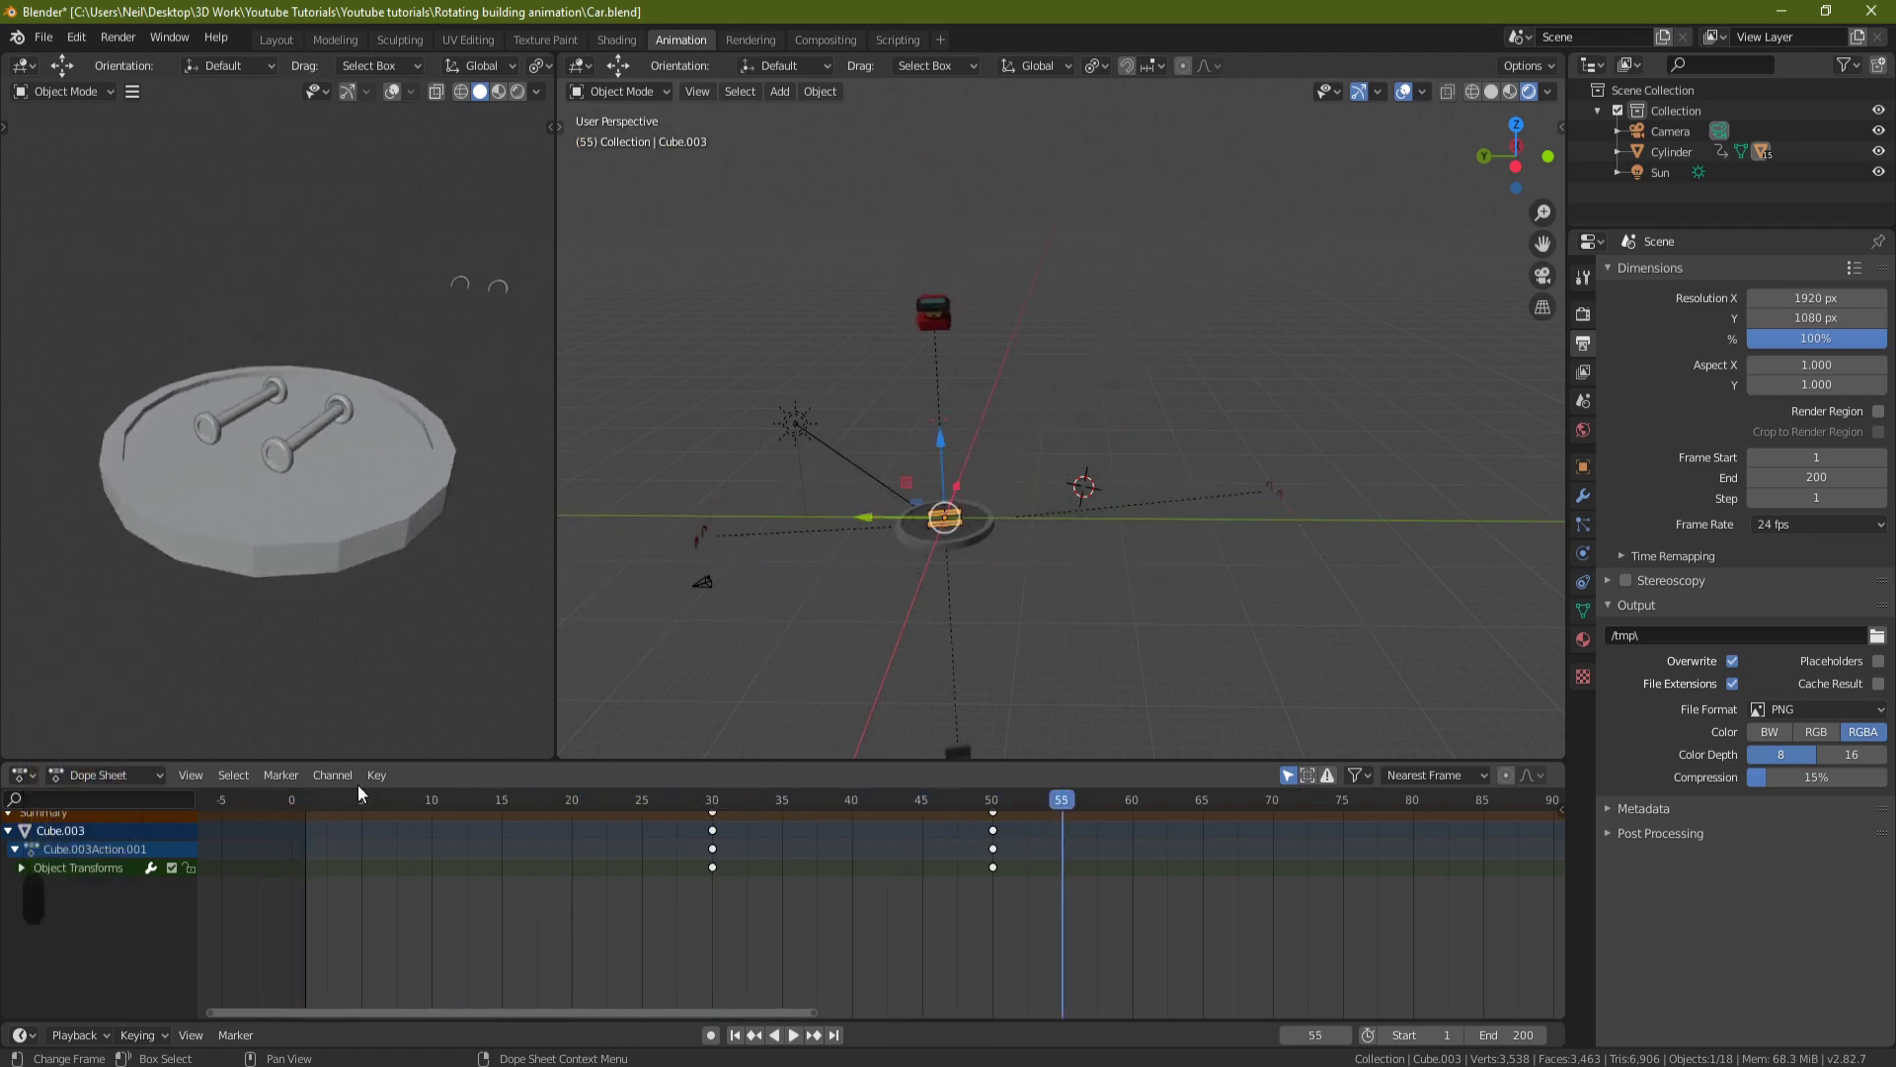
Go to frame 60, select the red lower car body above the platform and move its final keyframe to frame 60.
drag(1051, 798, 991, 801)
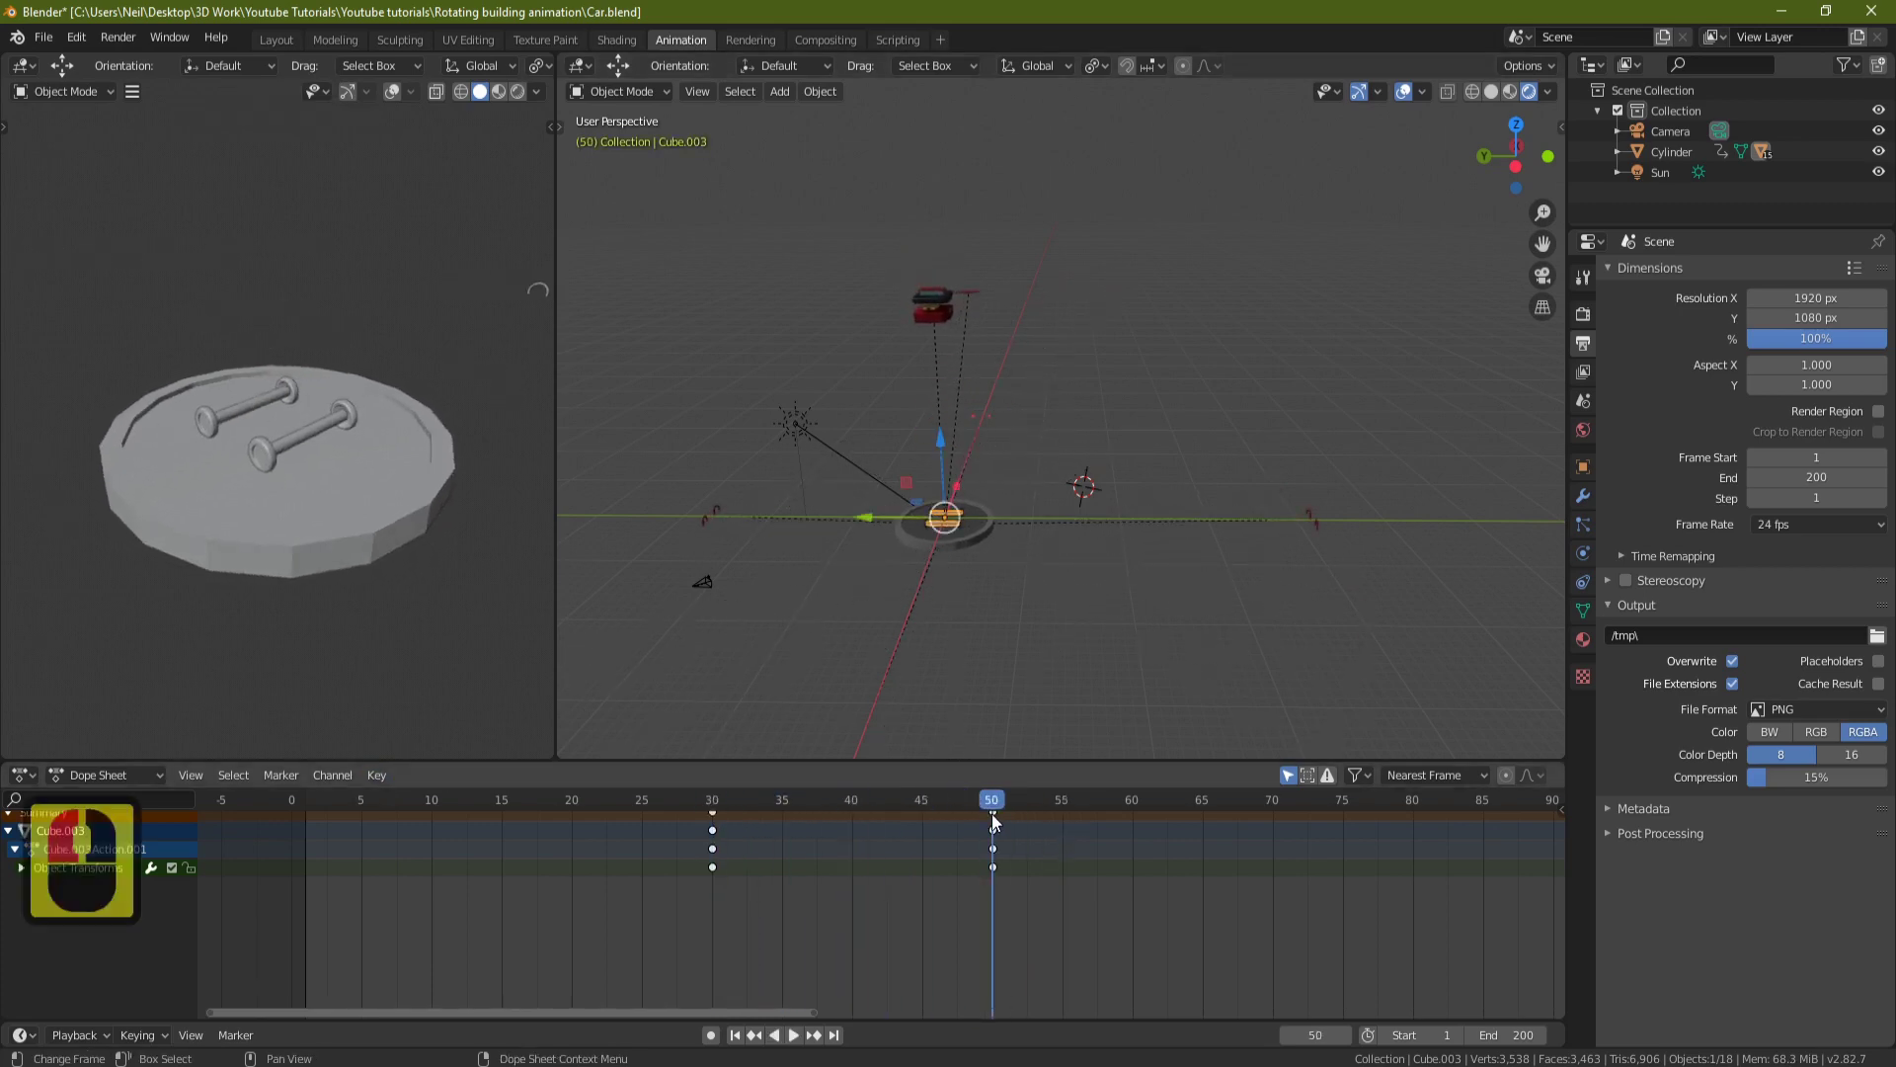
scroll(1009, 583, up, 5)
middle_drag(1010, 582, 927, 590)
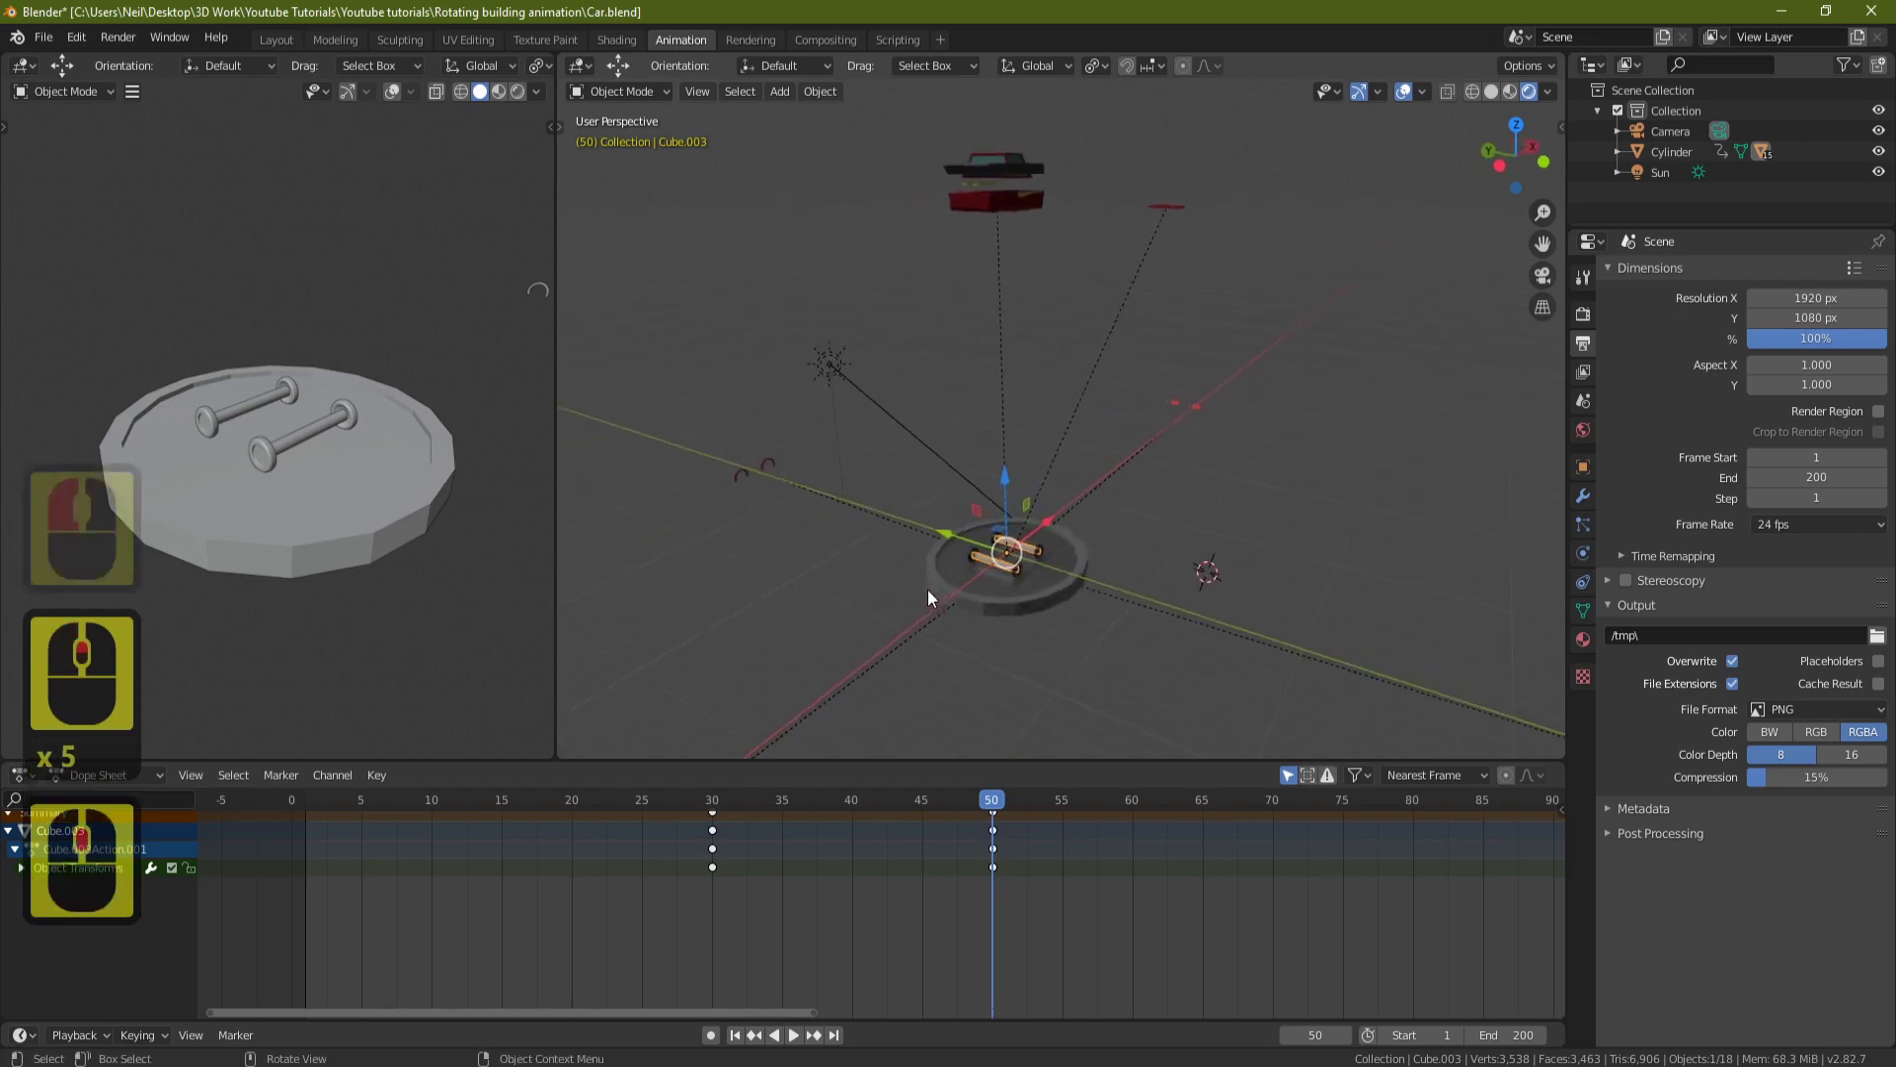
drag(1007, 802, 1134, 804)
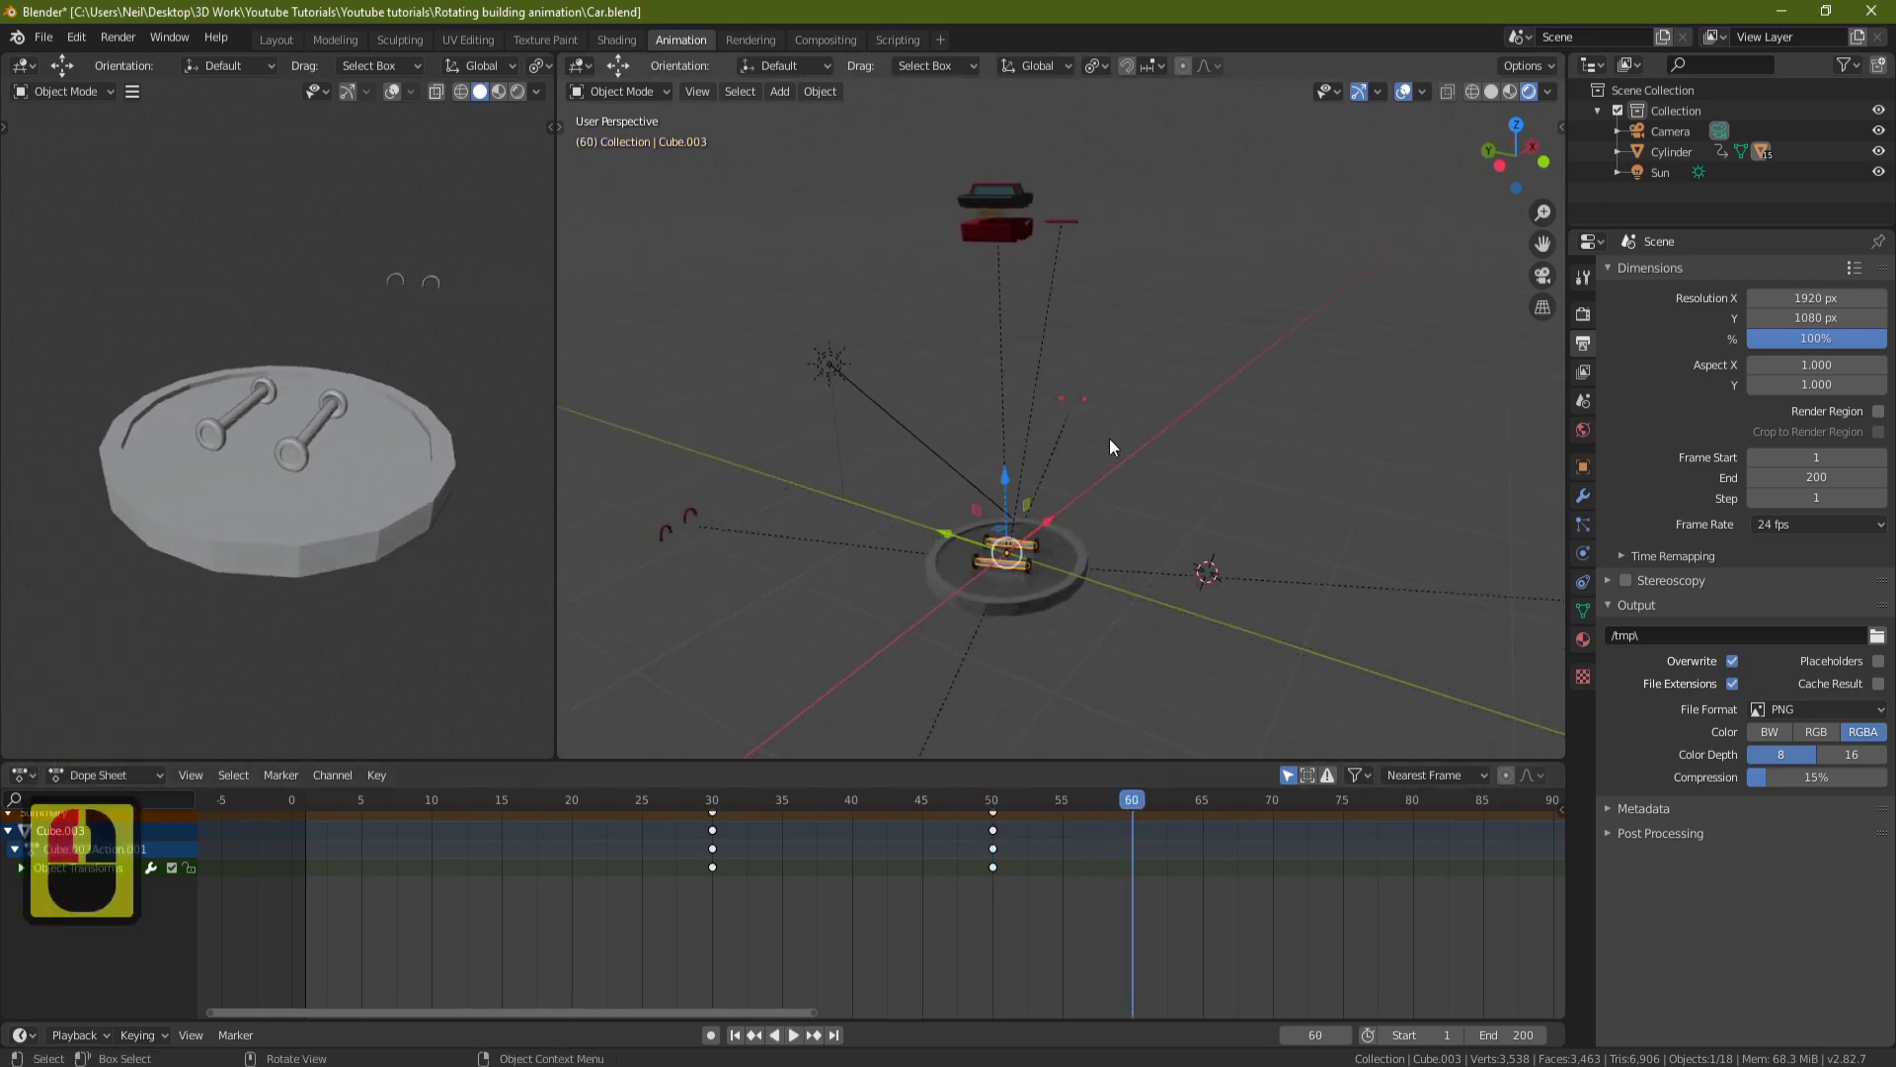
middle_drag(1134, 435, 1026, 429)
click(1081, 255)
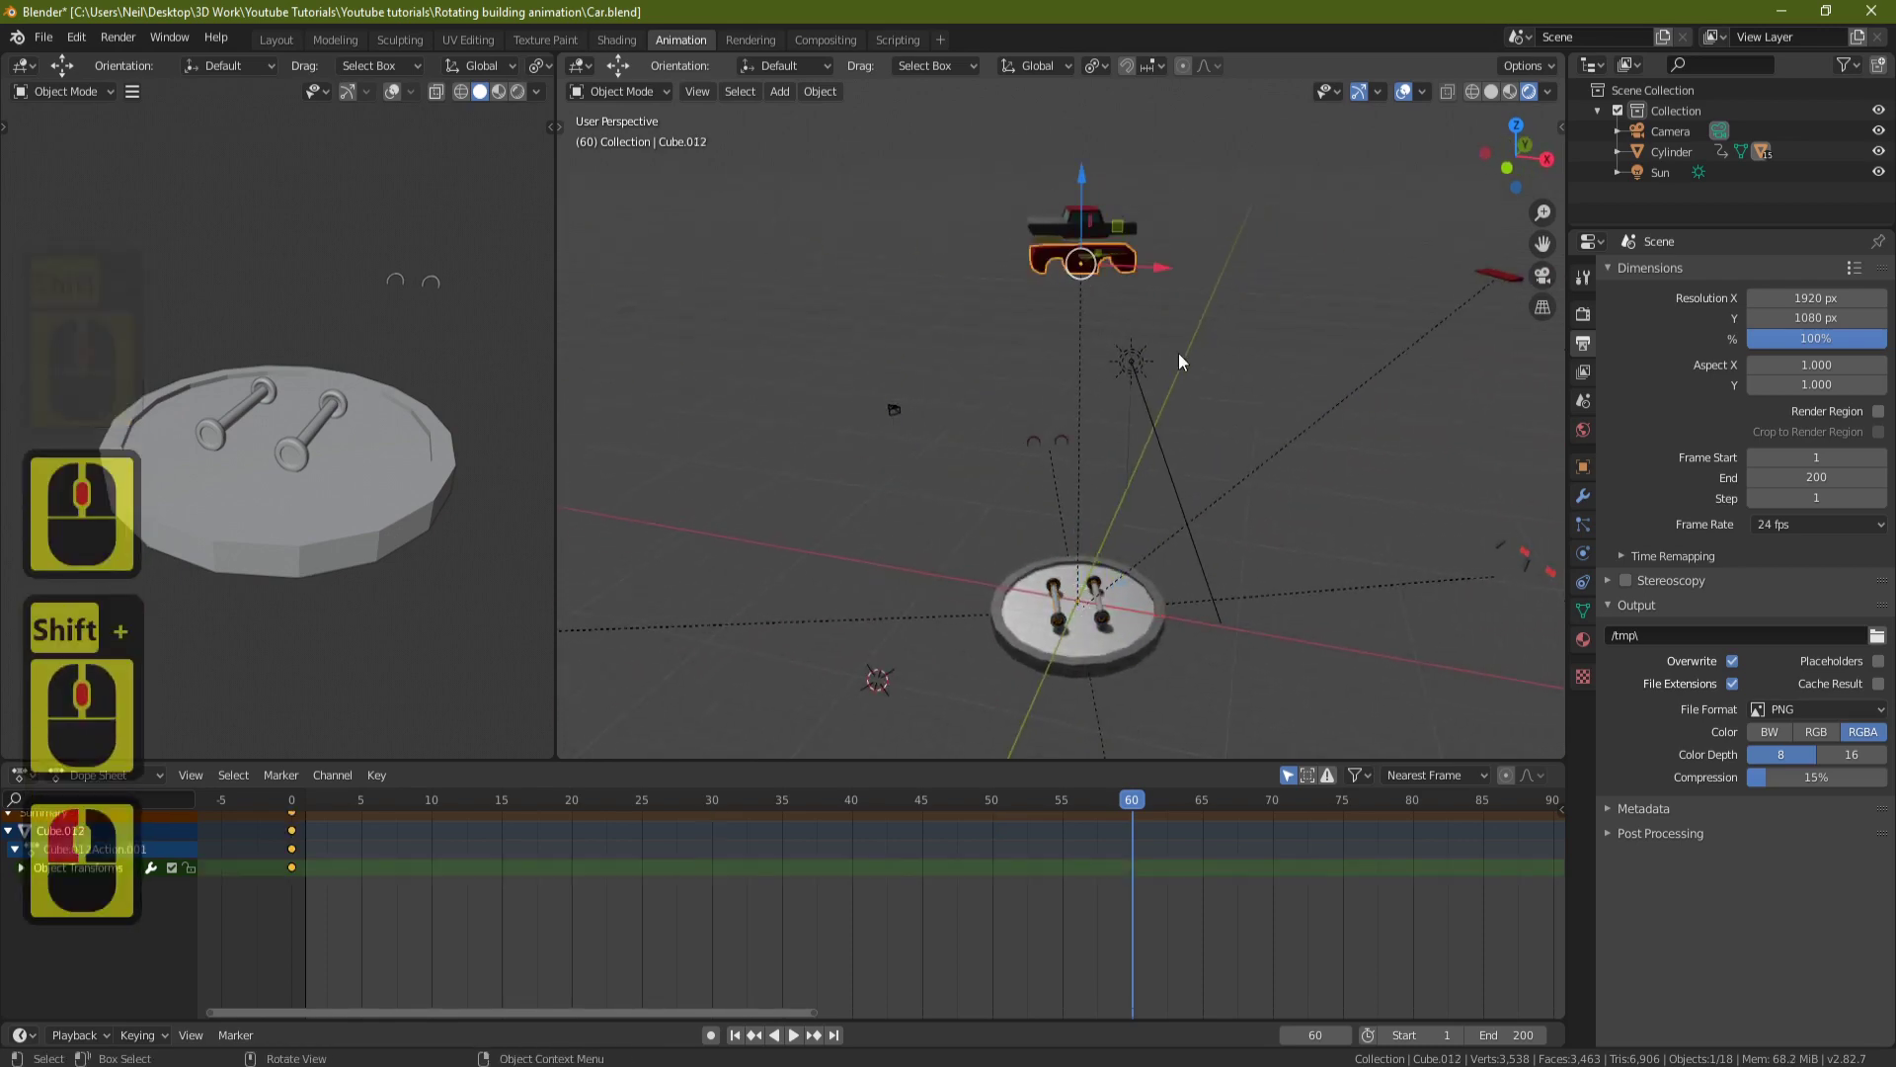
middle_drag(1177, 353, 1076, 399)
shift+middle_click(1161, 551)
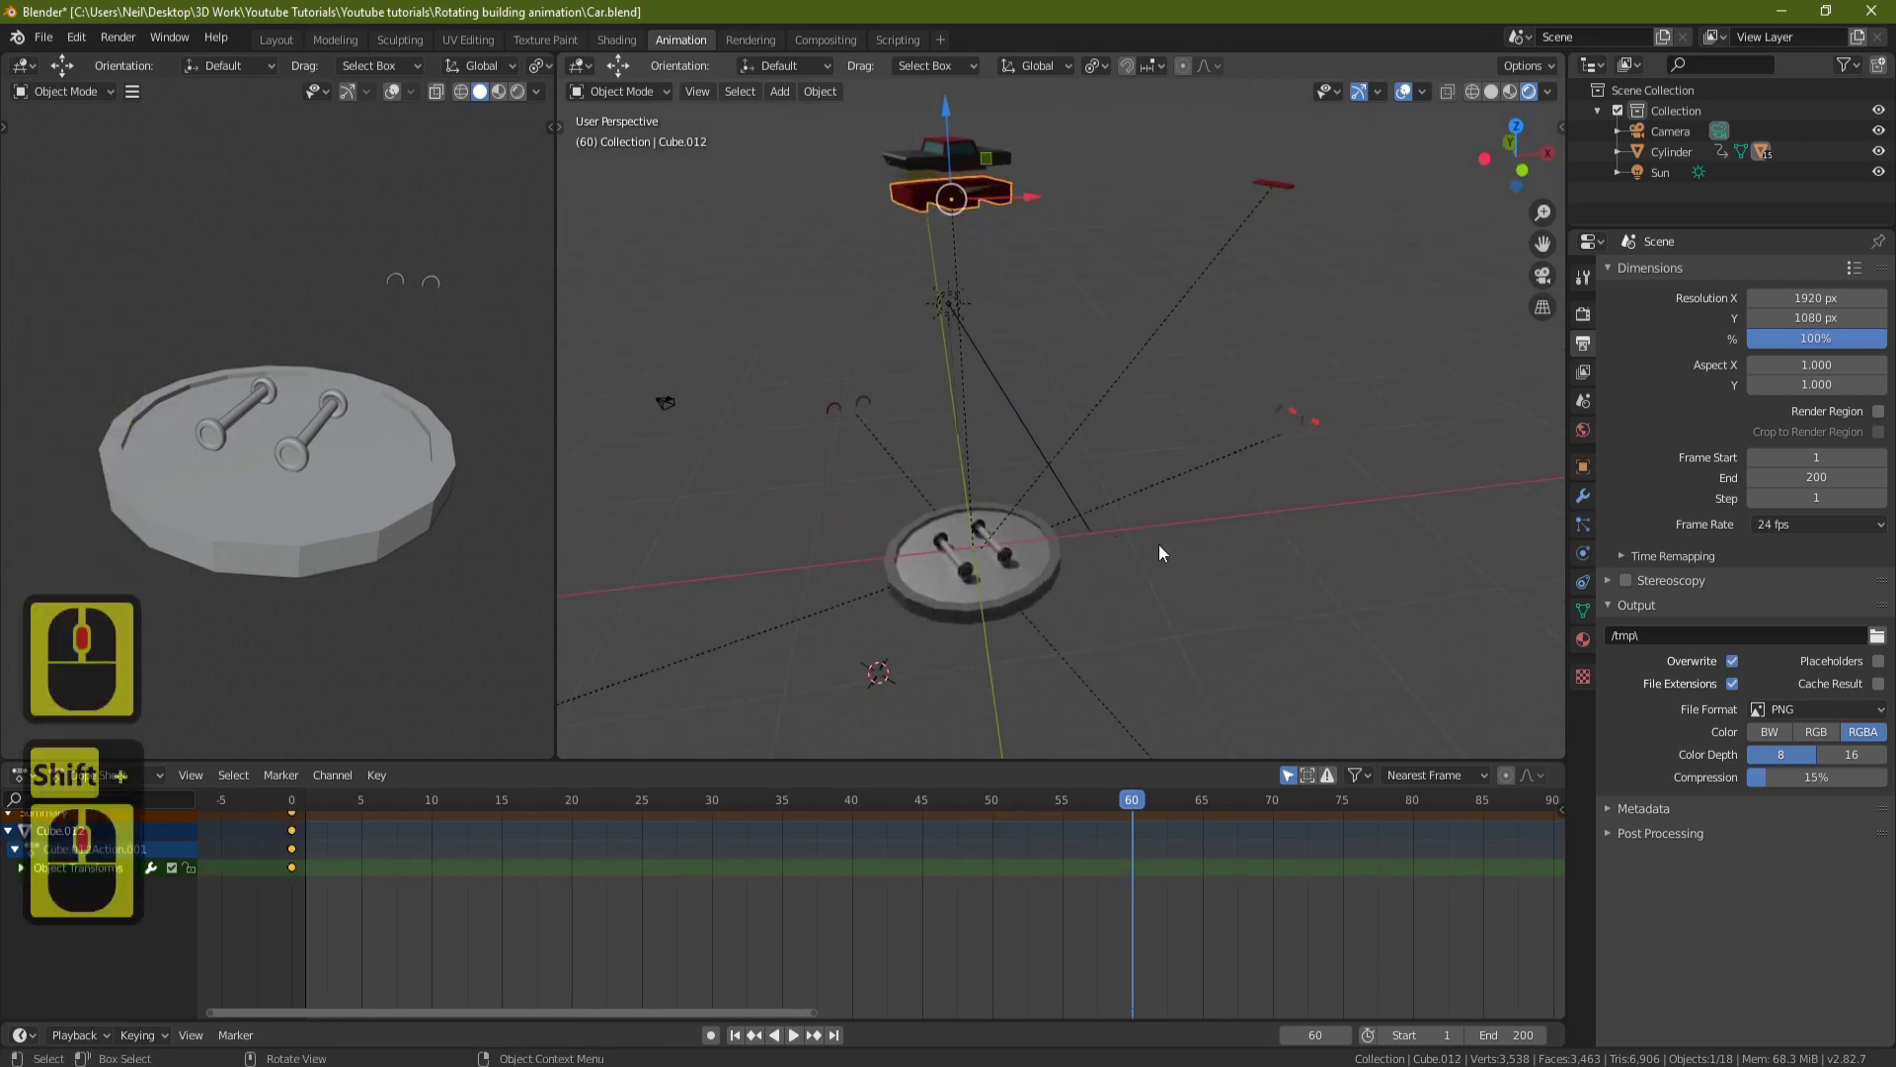
scroll(1249, 855, down, 17)
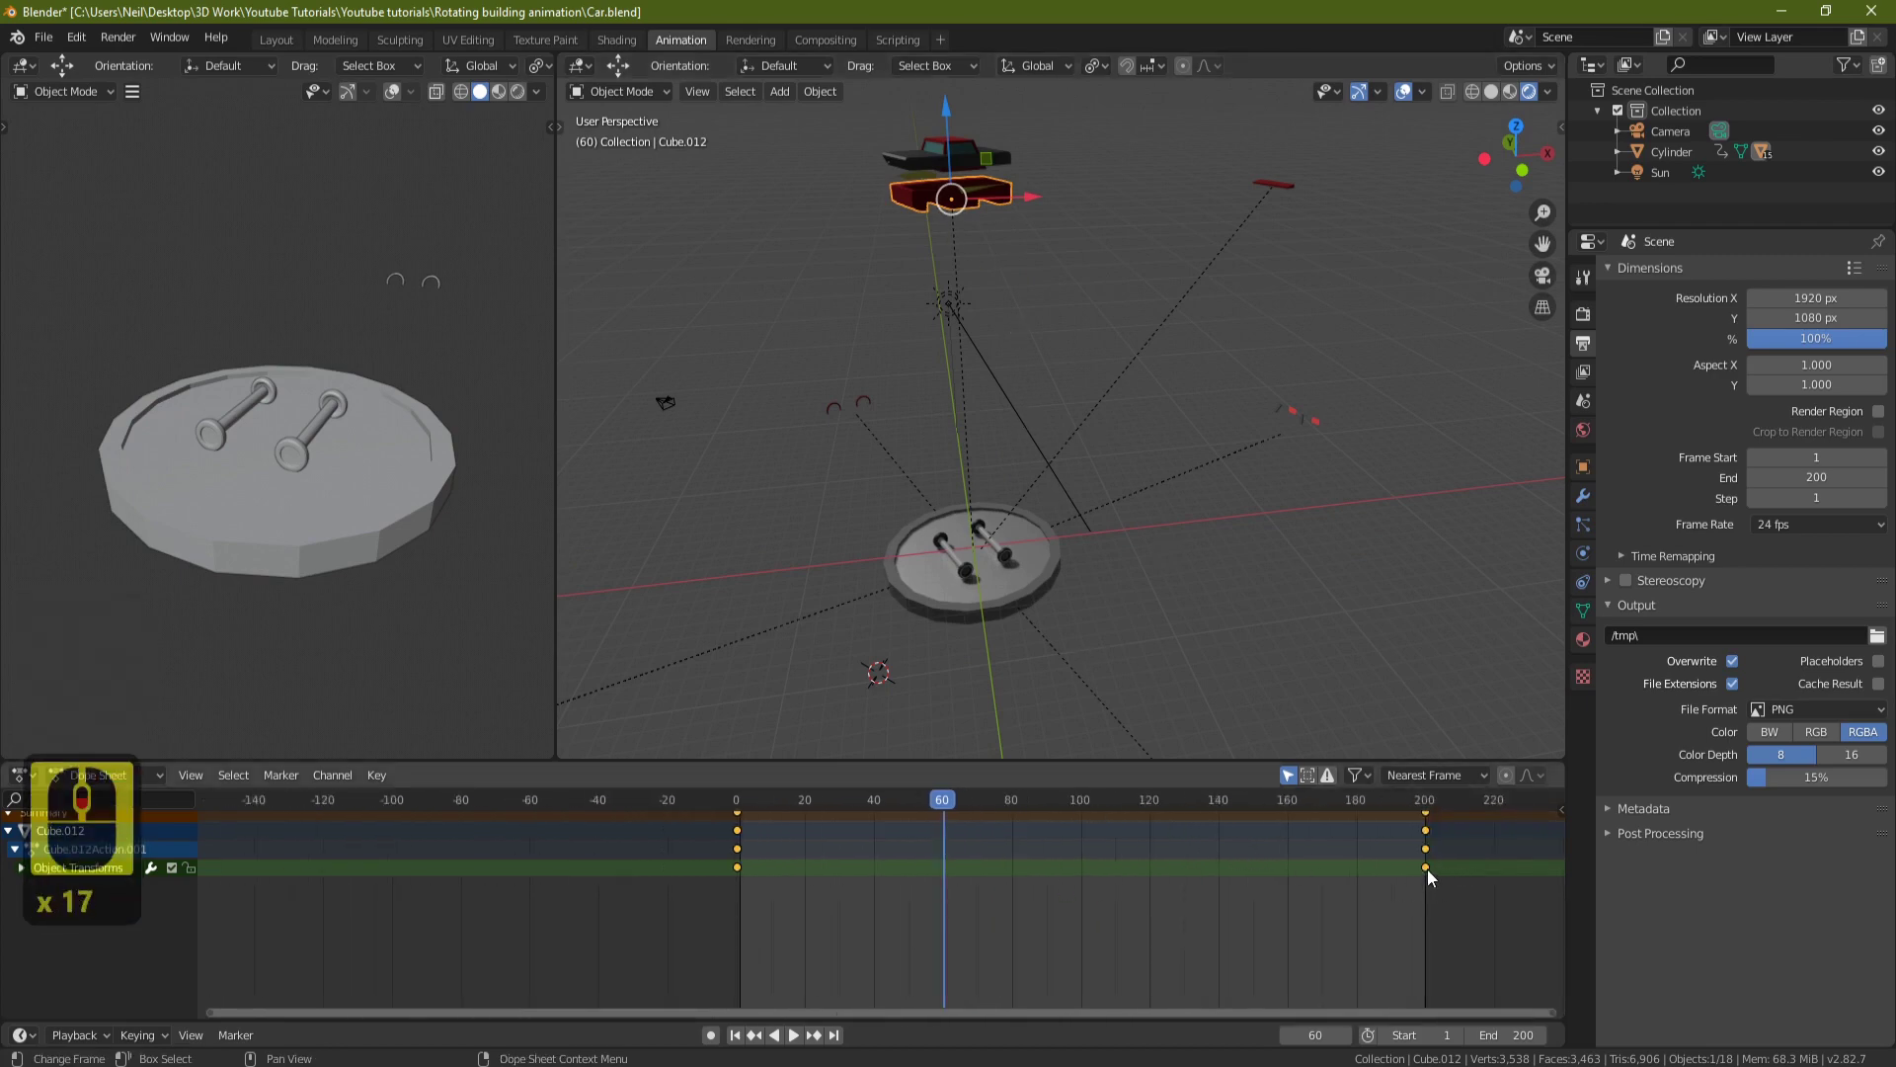
click(1427, 870)
key(g)
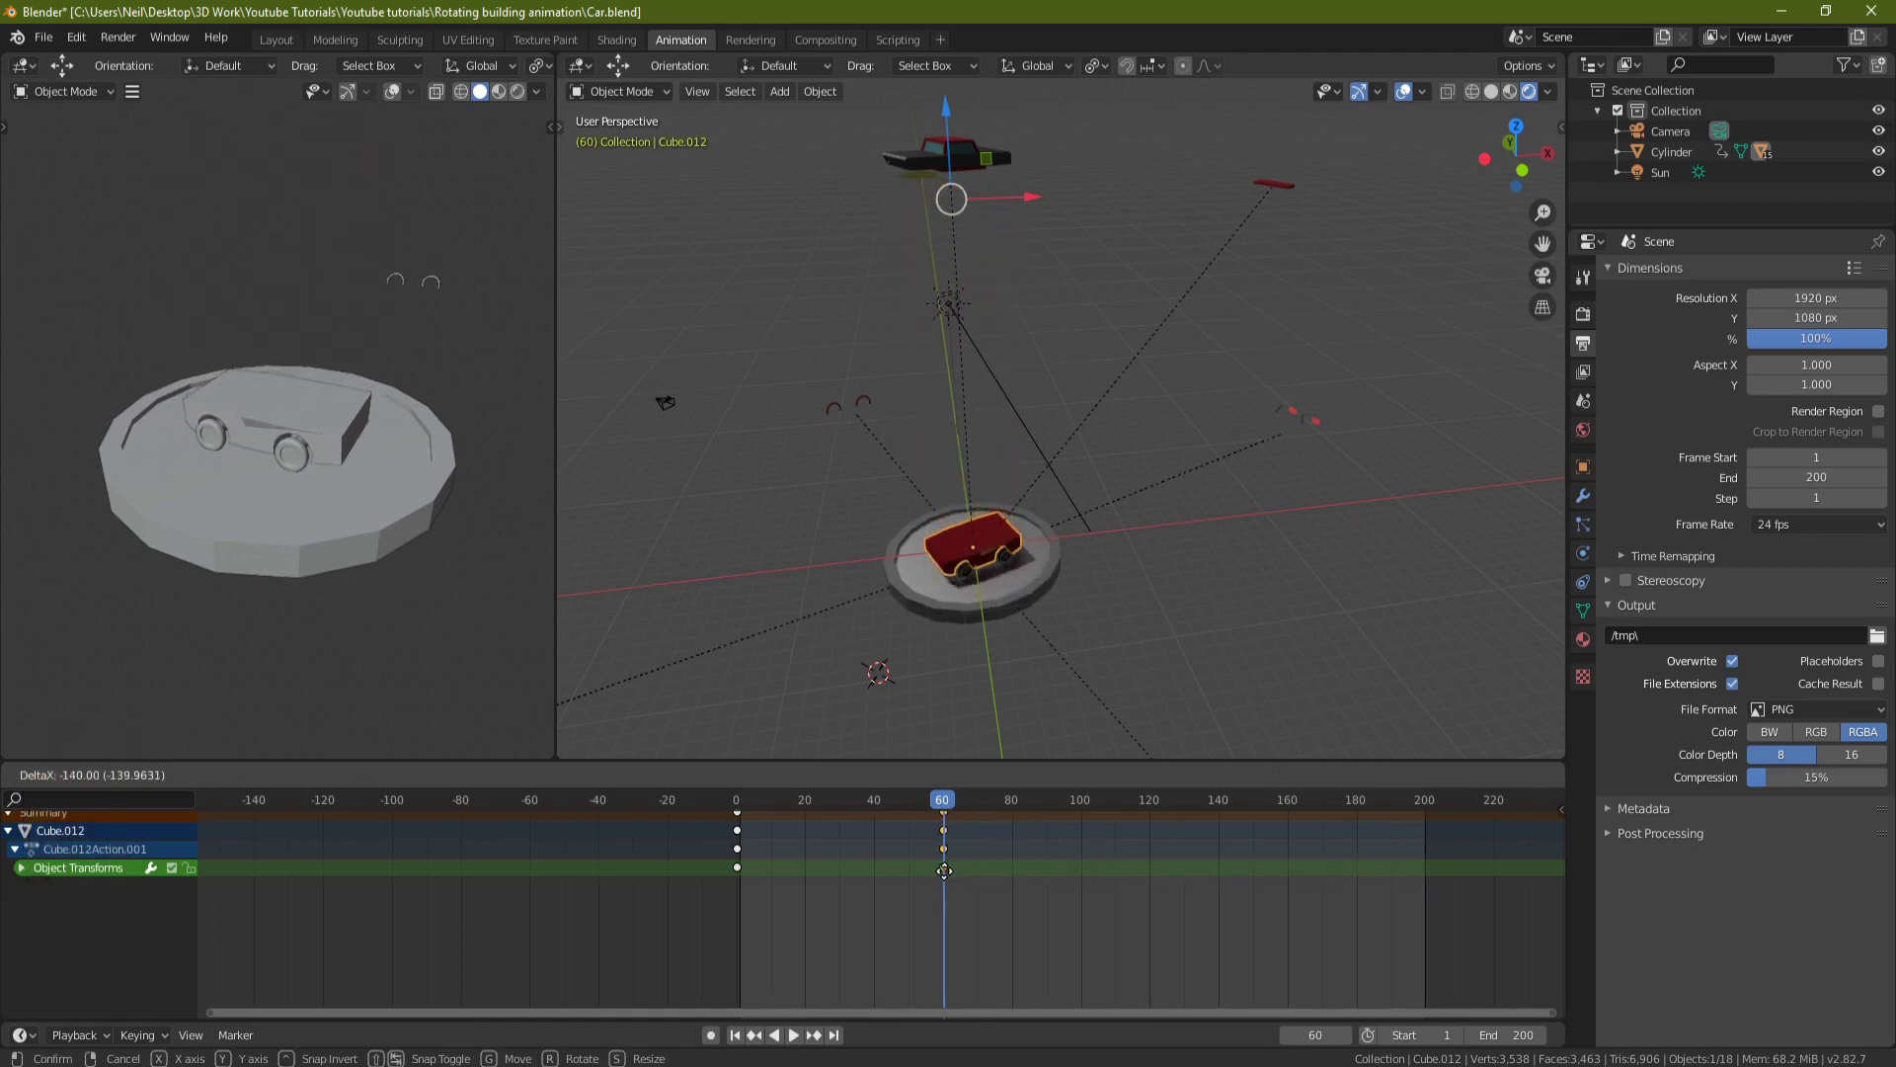
click(948, 869)
Move the lower car body's starting keyframe to frame 40 and return to frame 0.
scroll(827, 868, up, 12)
scroll(817, 868, up, 3)
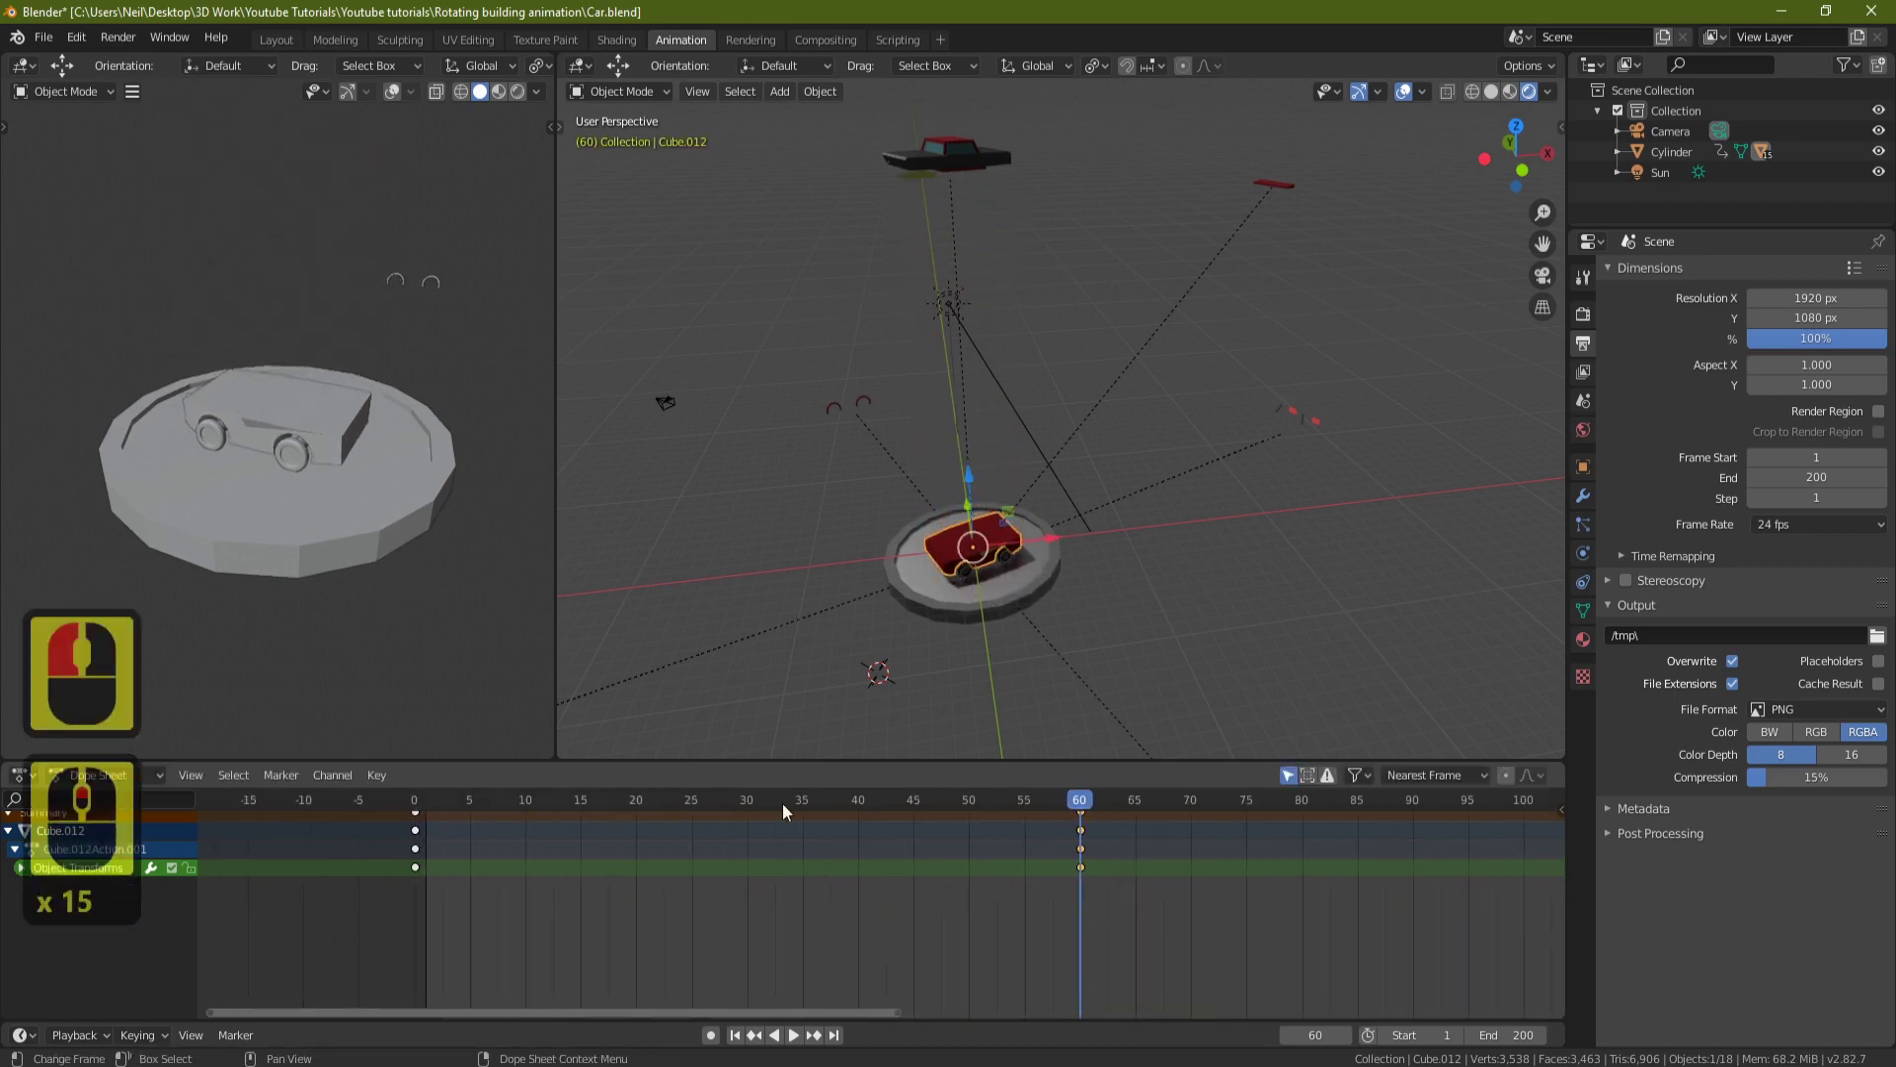
click(413, 867)
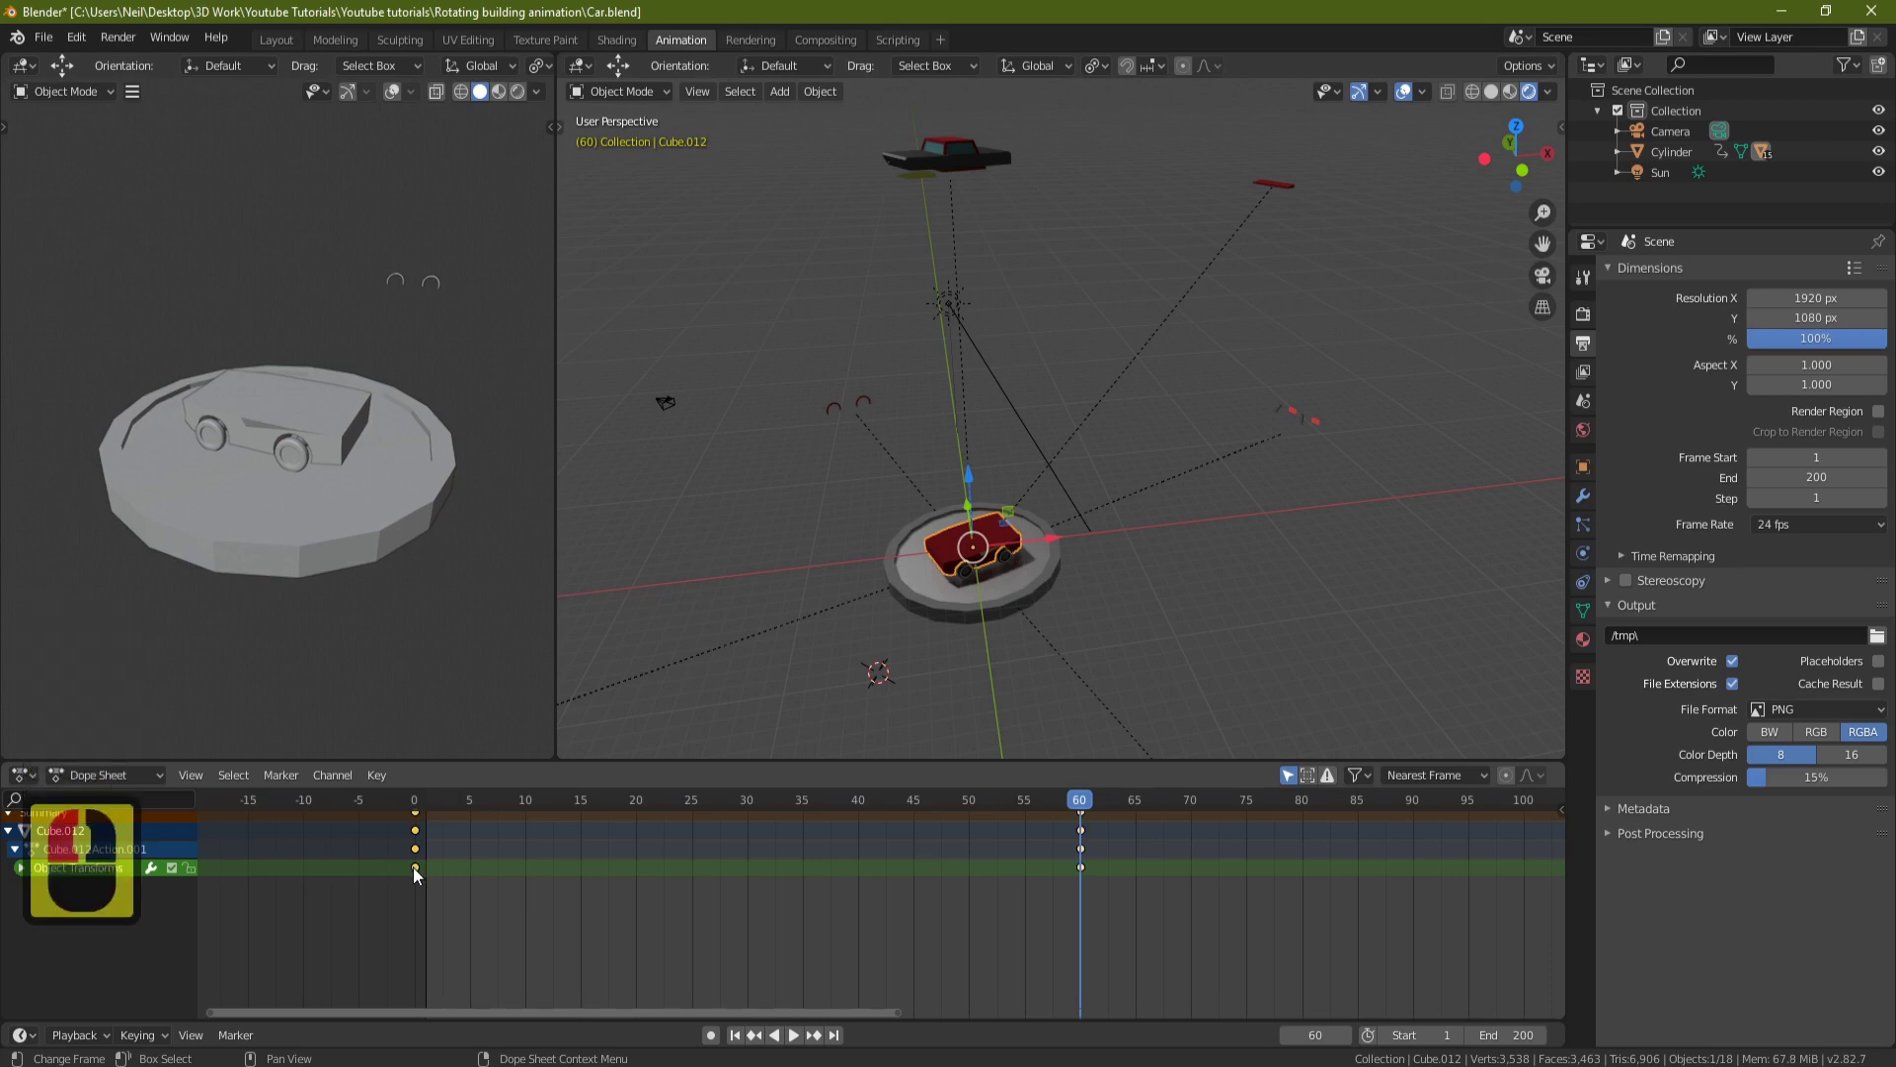
key(g)
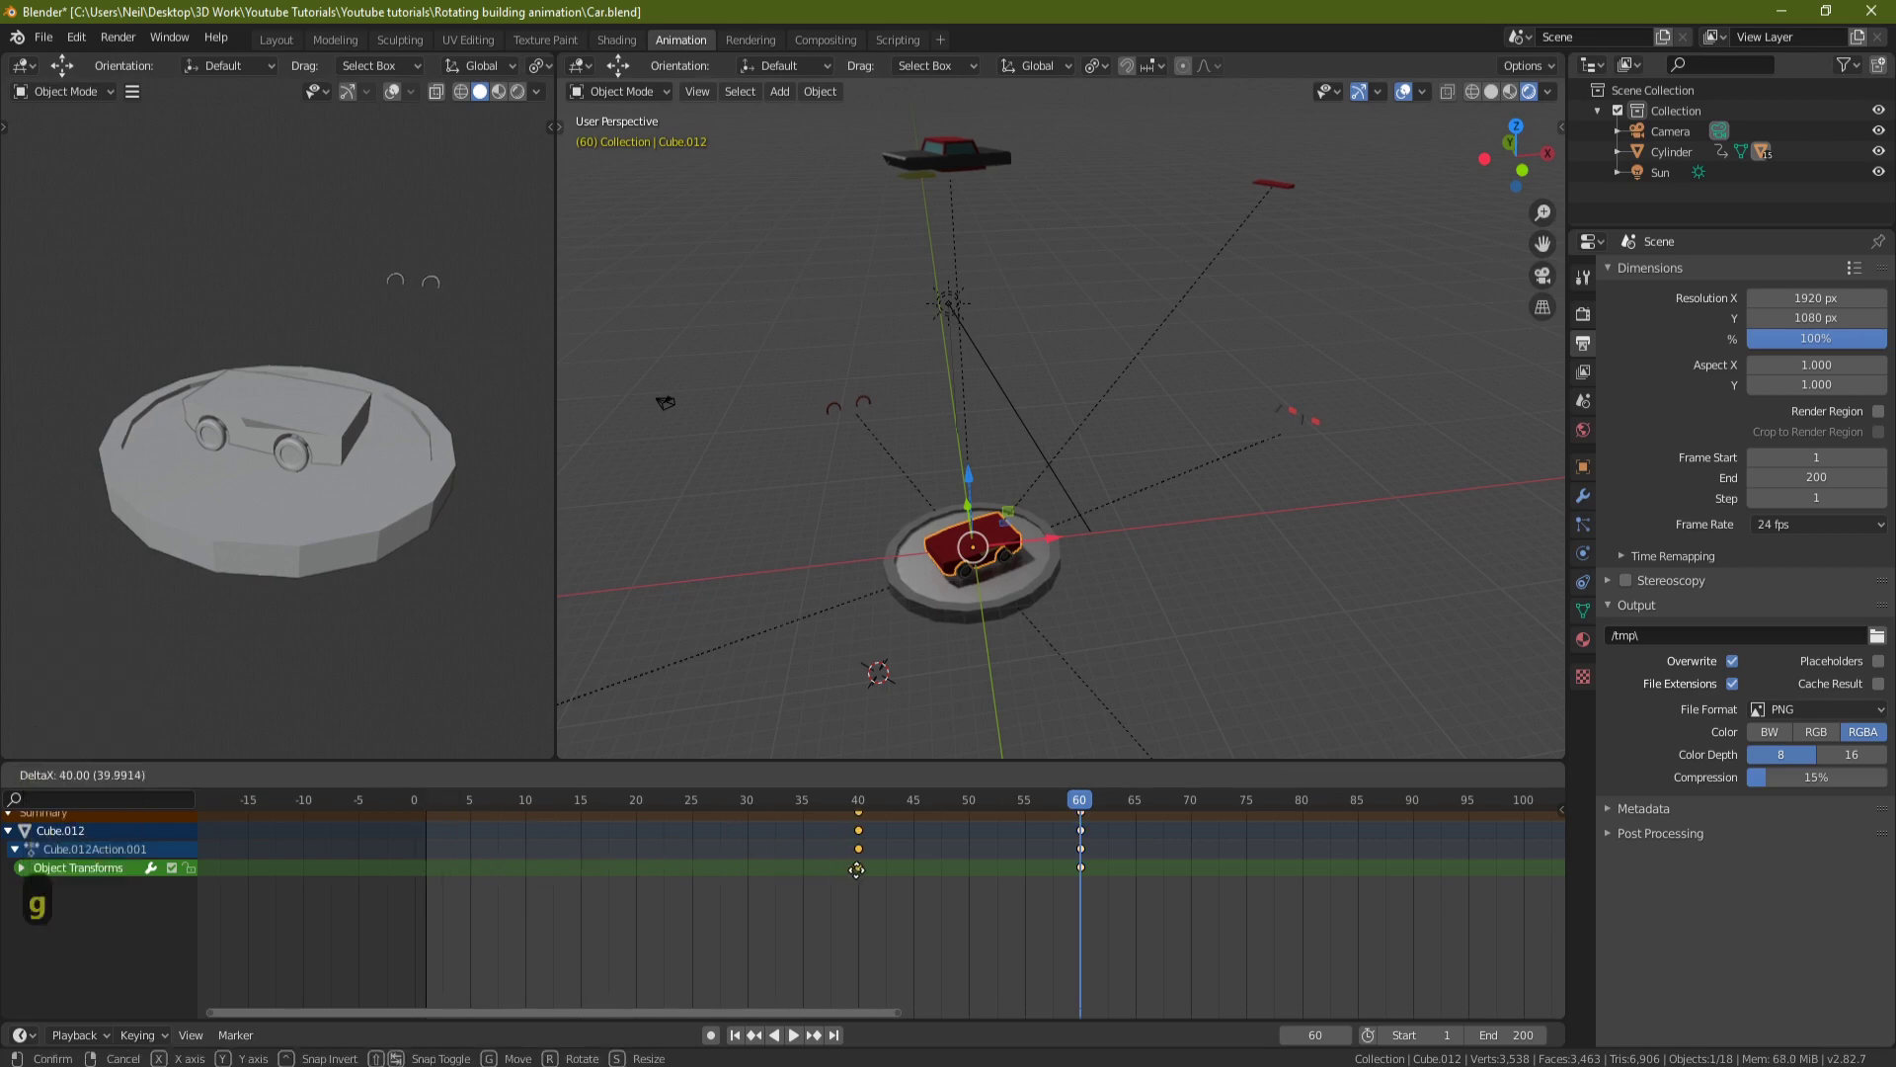
click(857, 867)
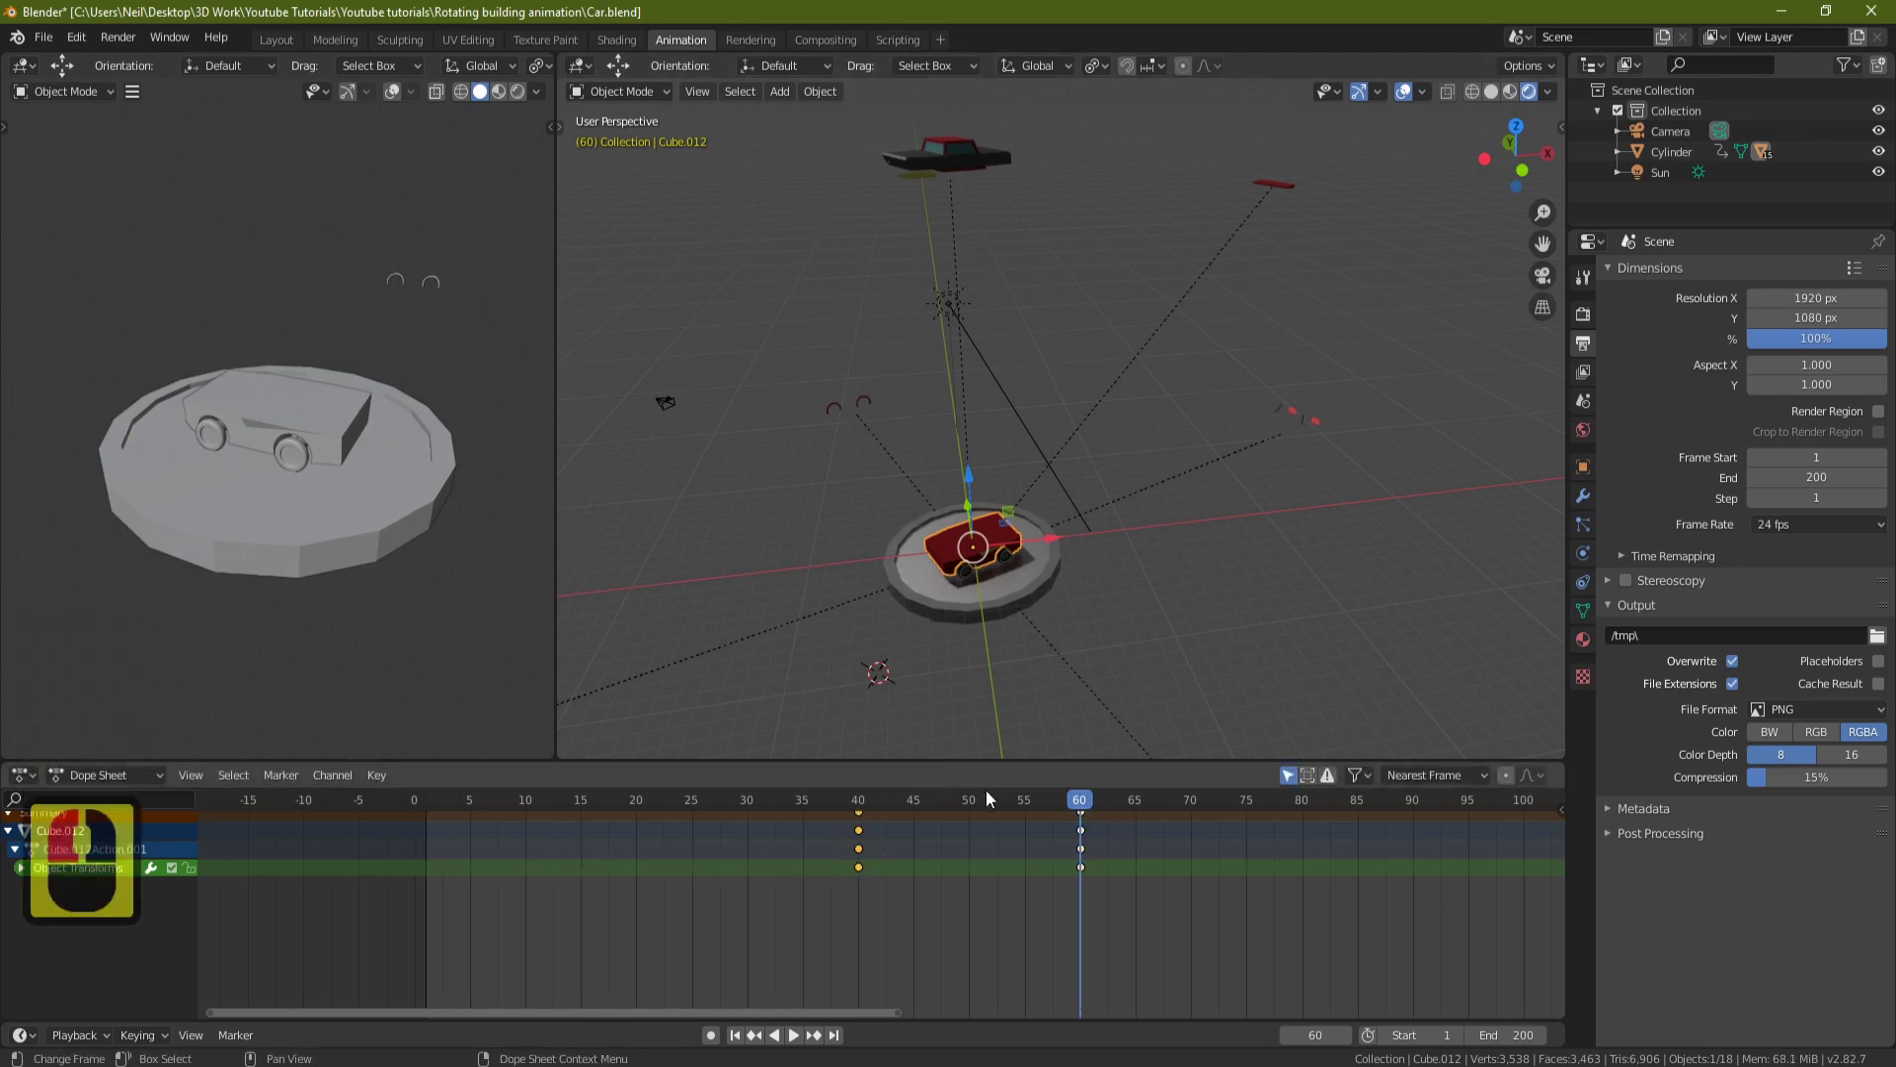
click(414, 793)
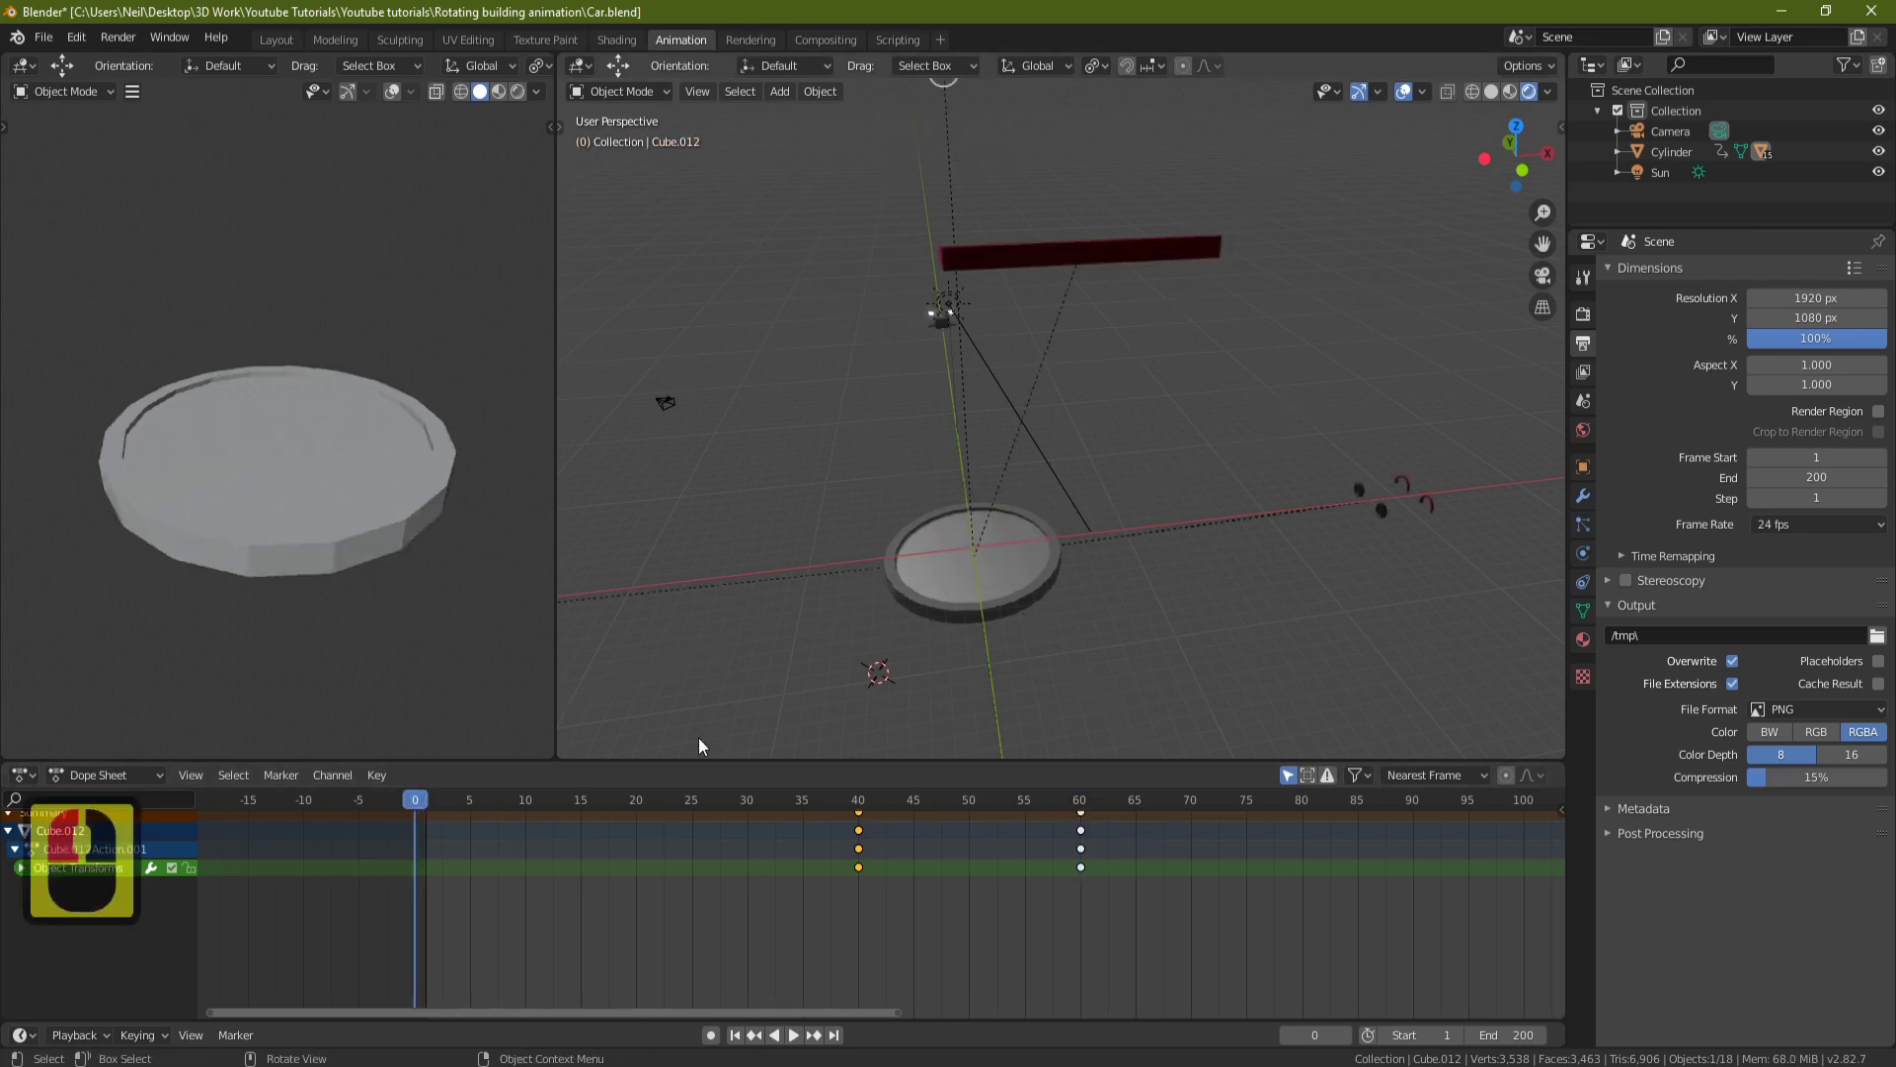
Play the animation from frame 0 to check the lower car body landing on the wheels.
key(space)
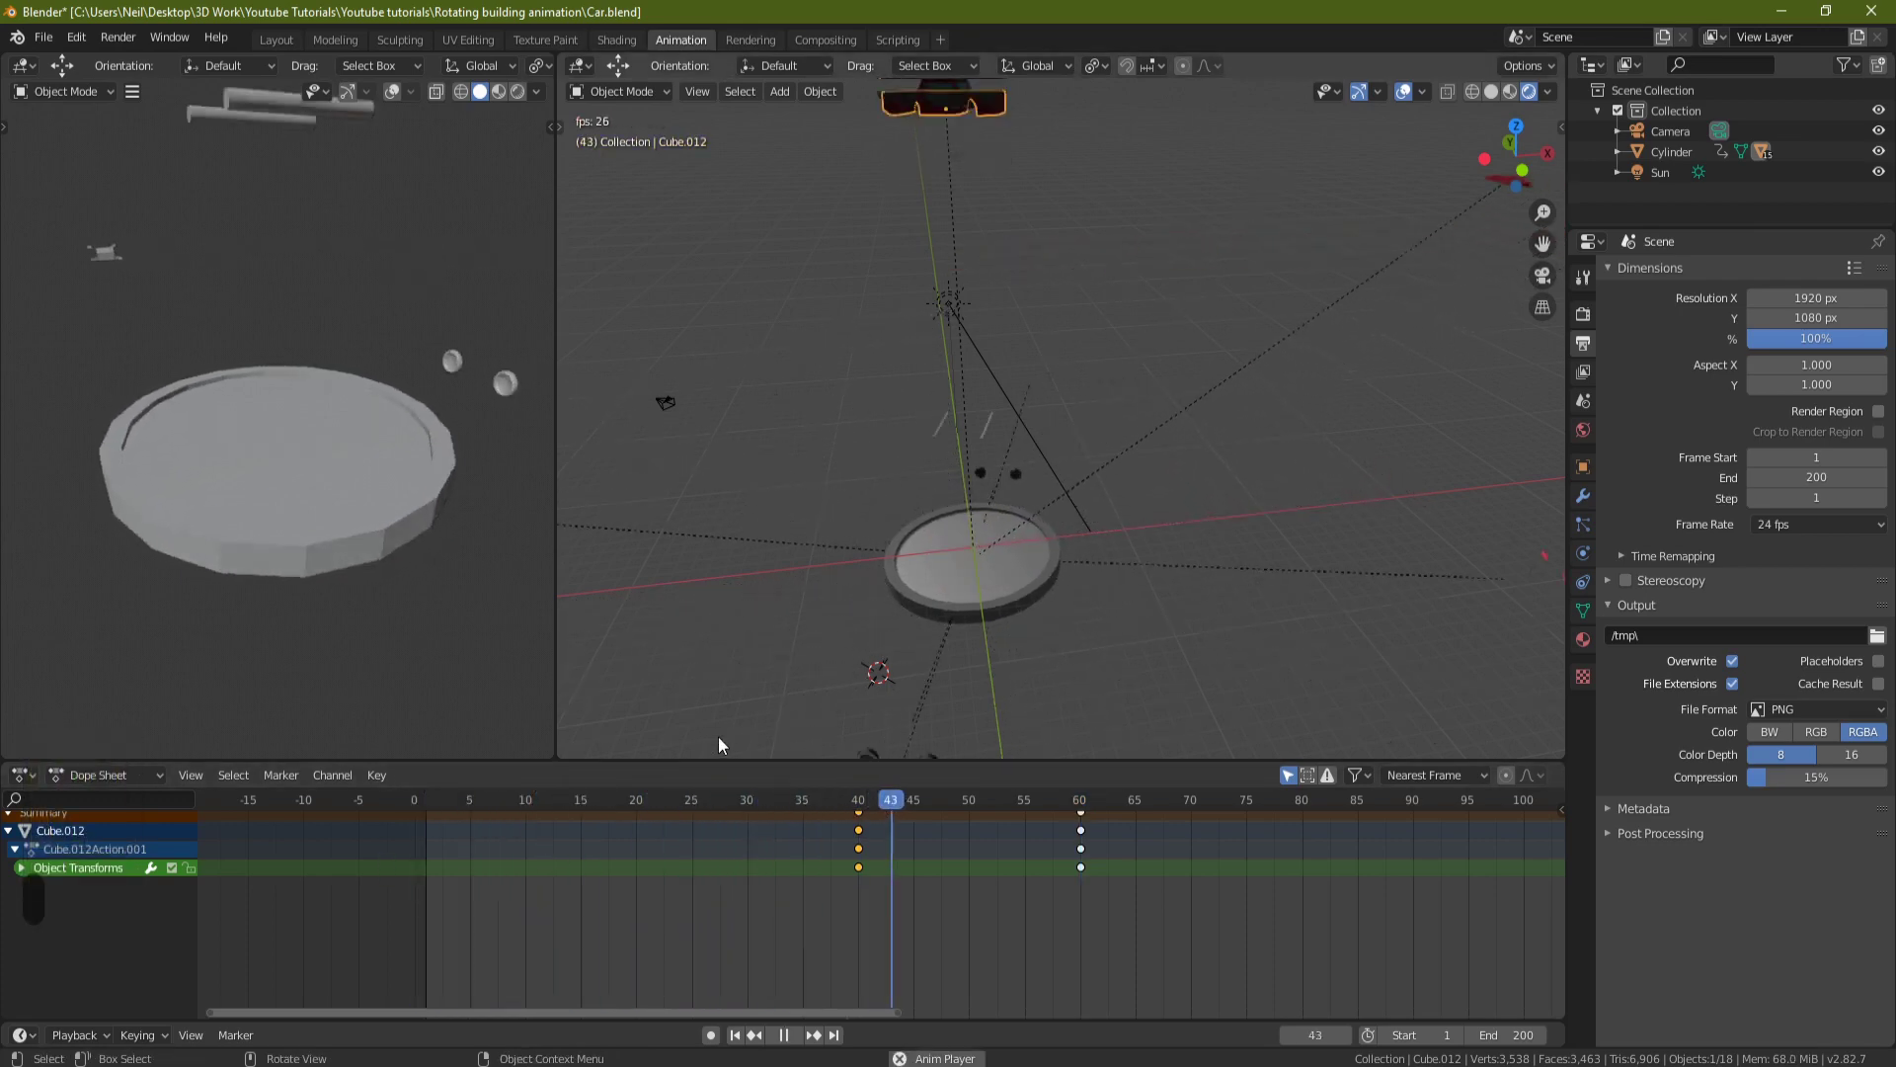
key(space)
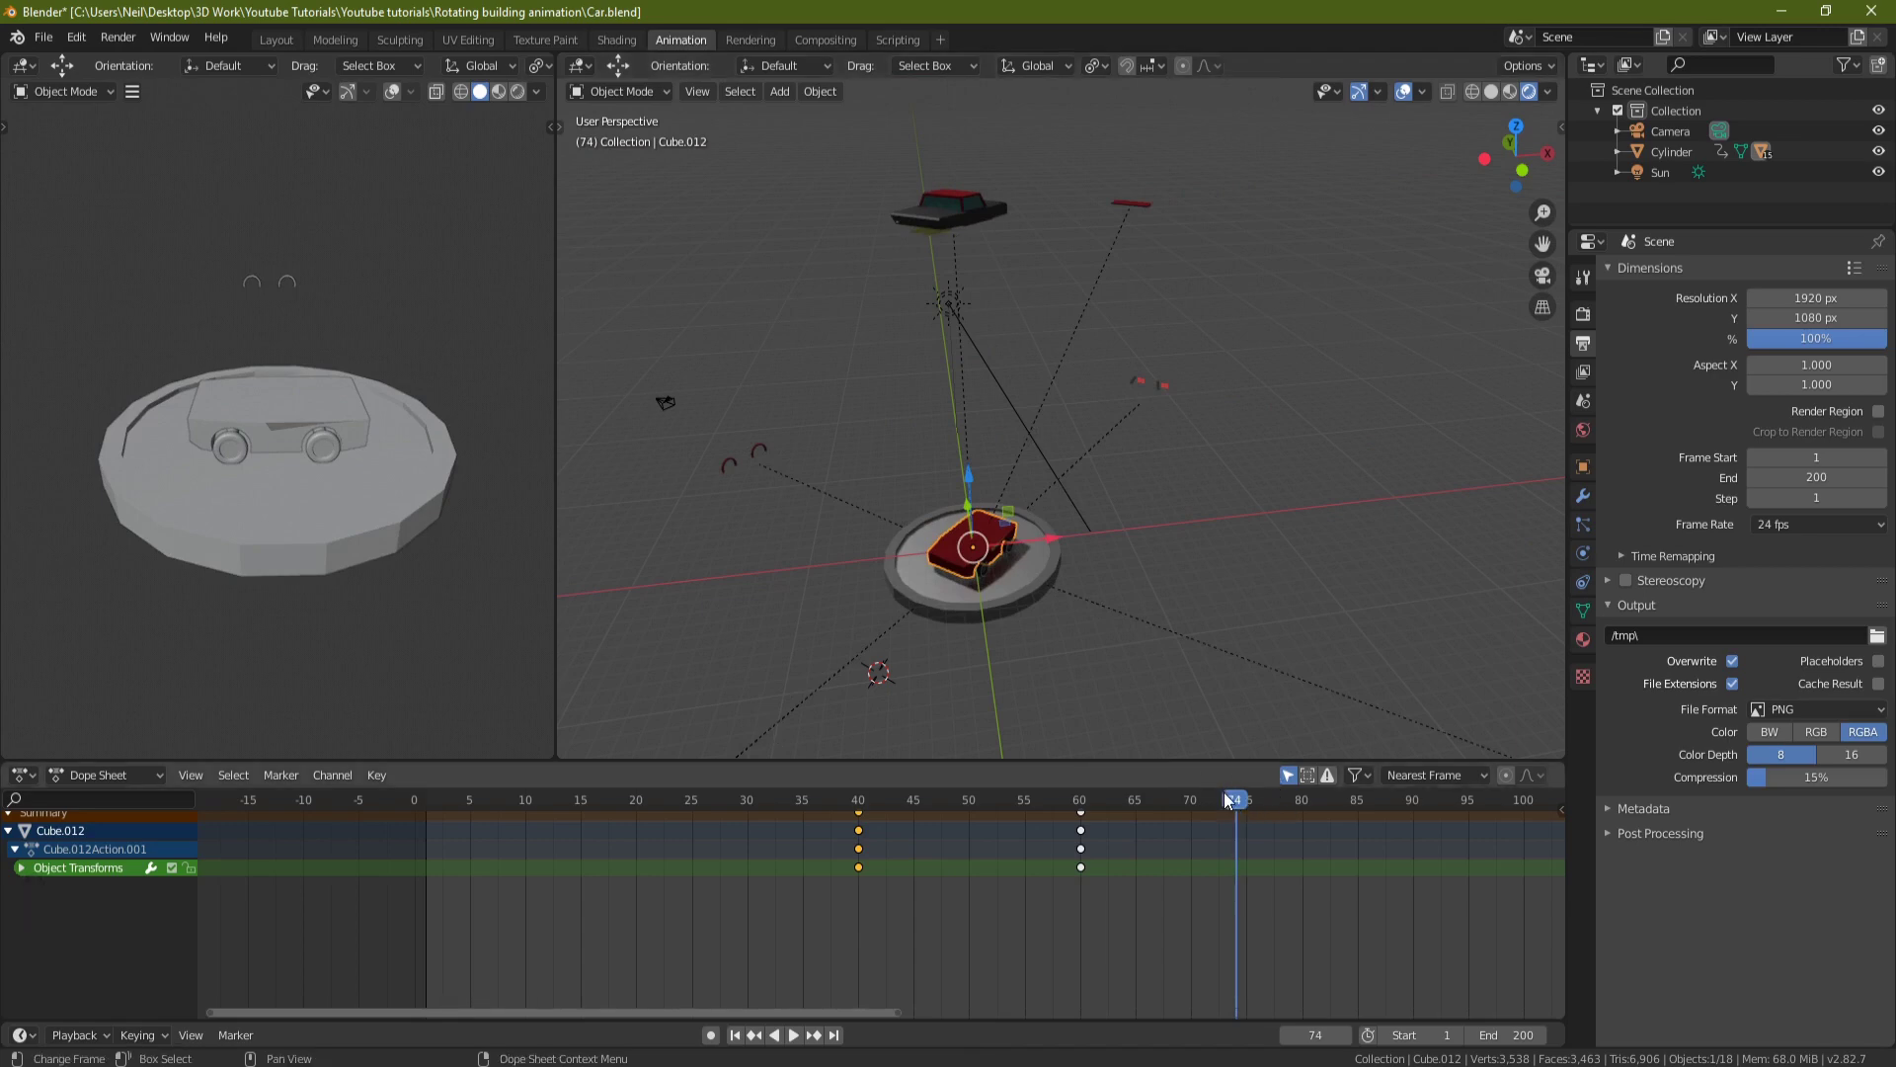
Go to frame 70, select both pairs of red wheel arches and move their final keyframes to frame 70.
drag(1236, 805, 1191, 803)
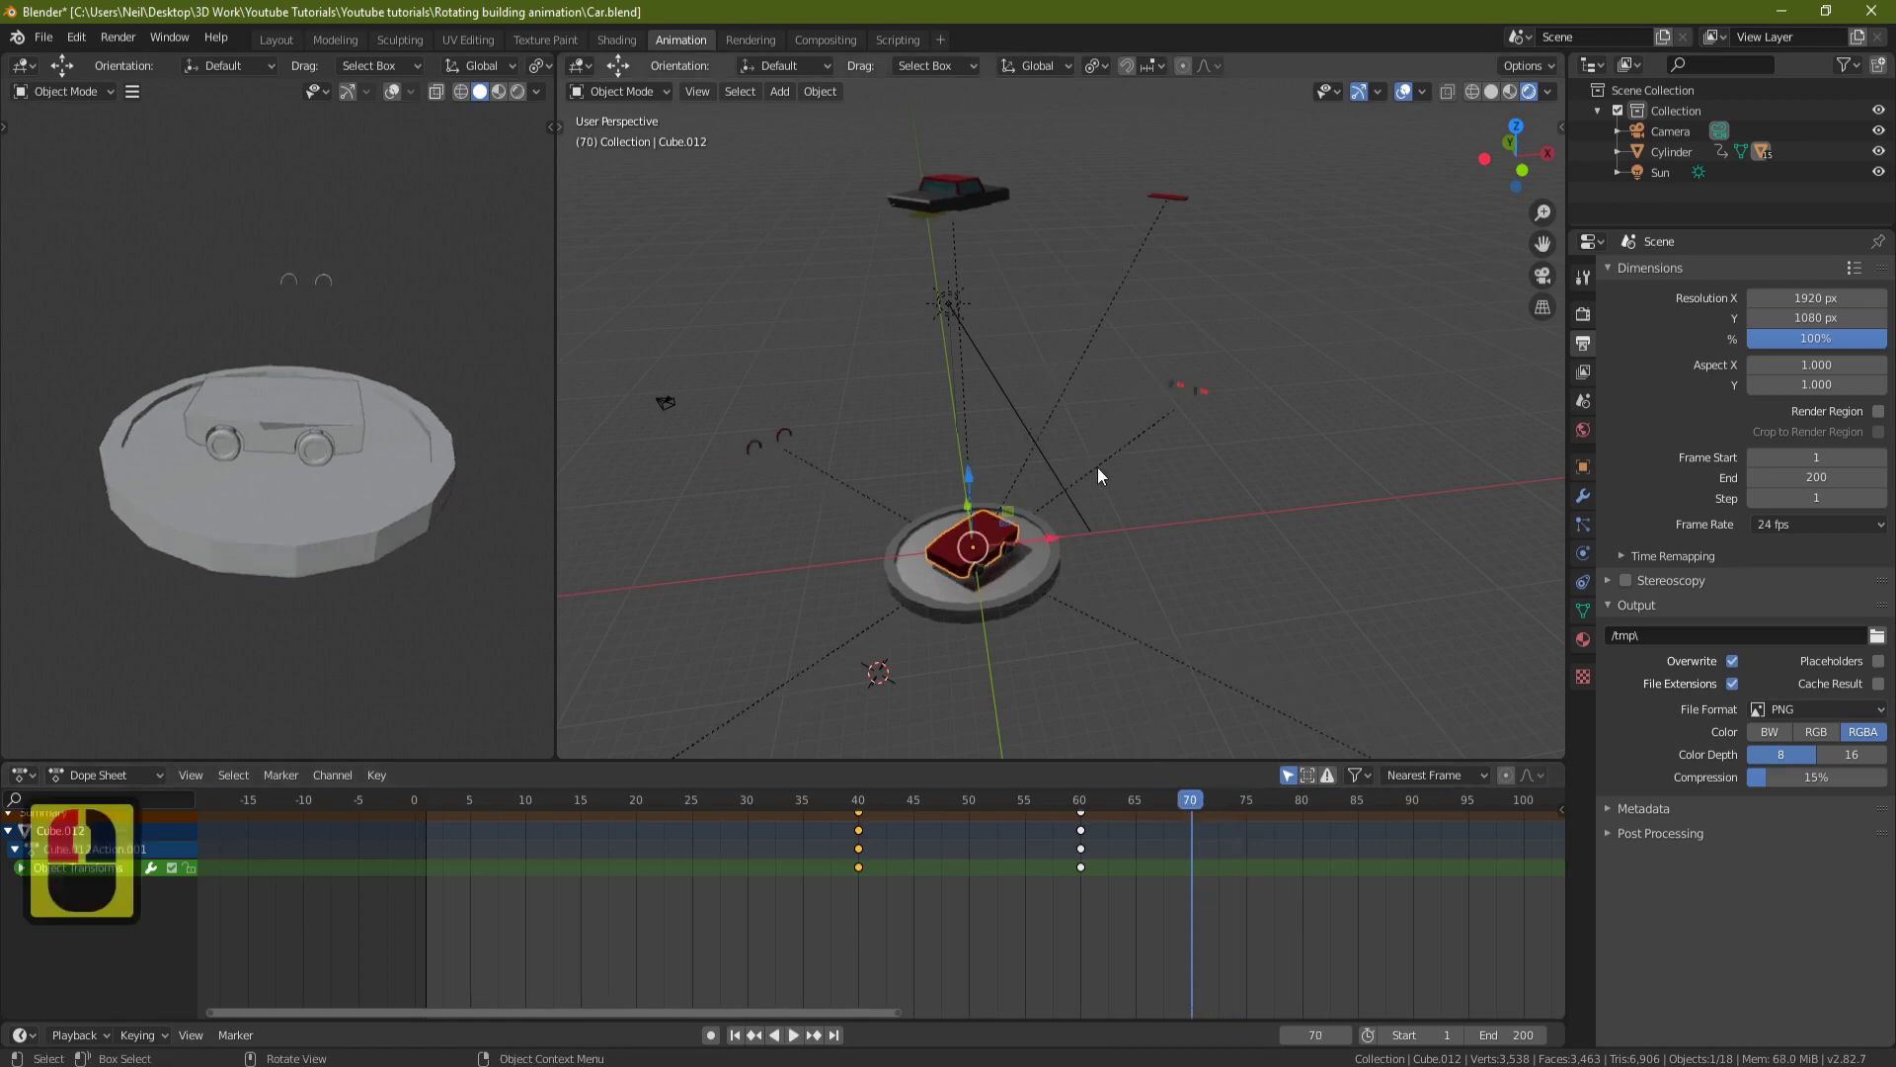
click(785, 437)
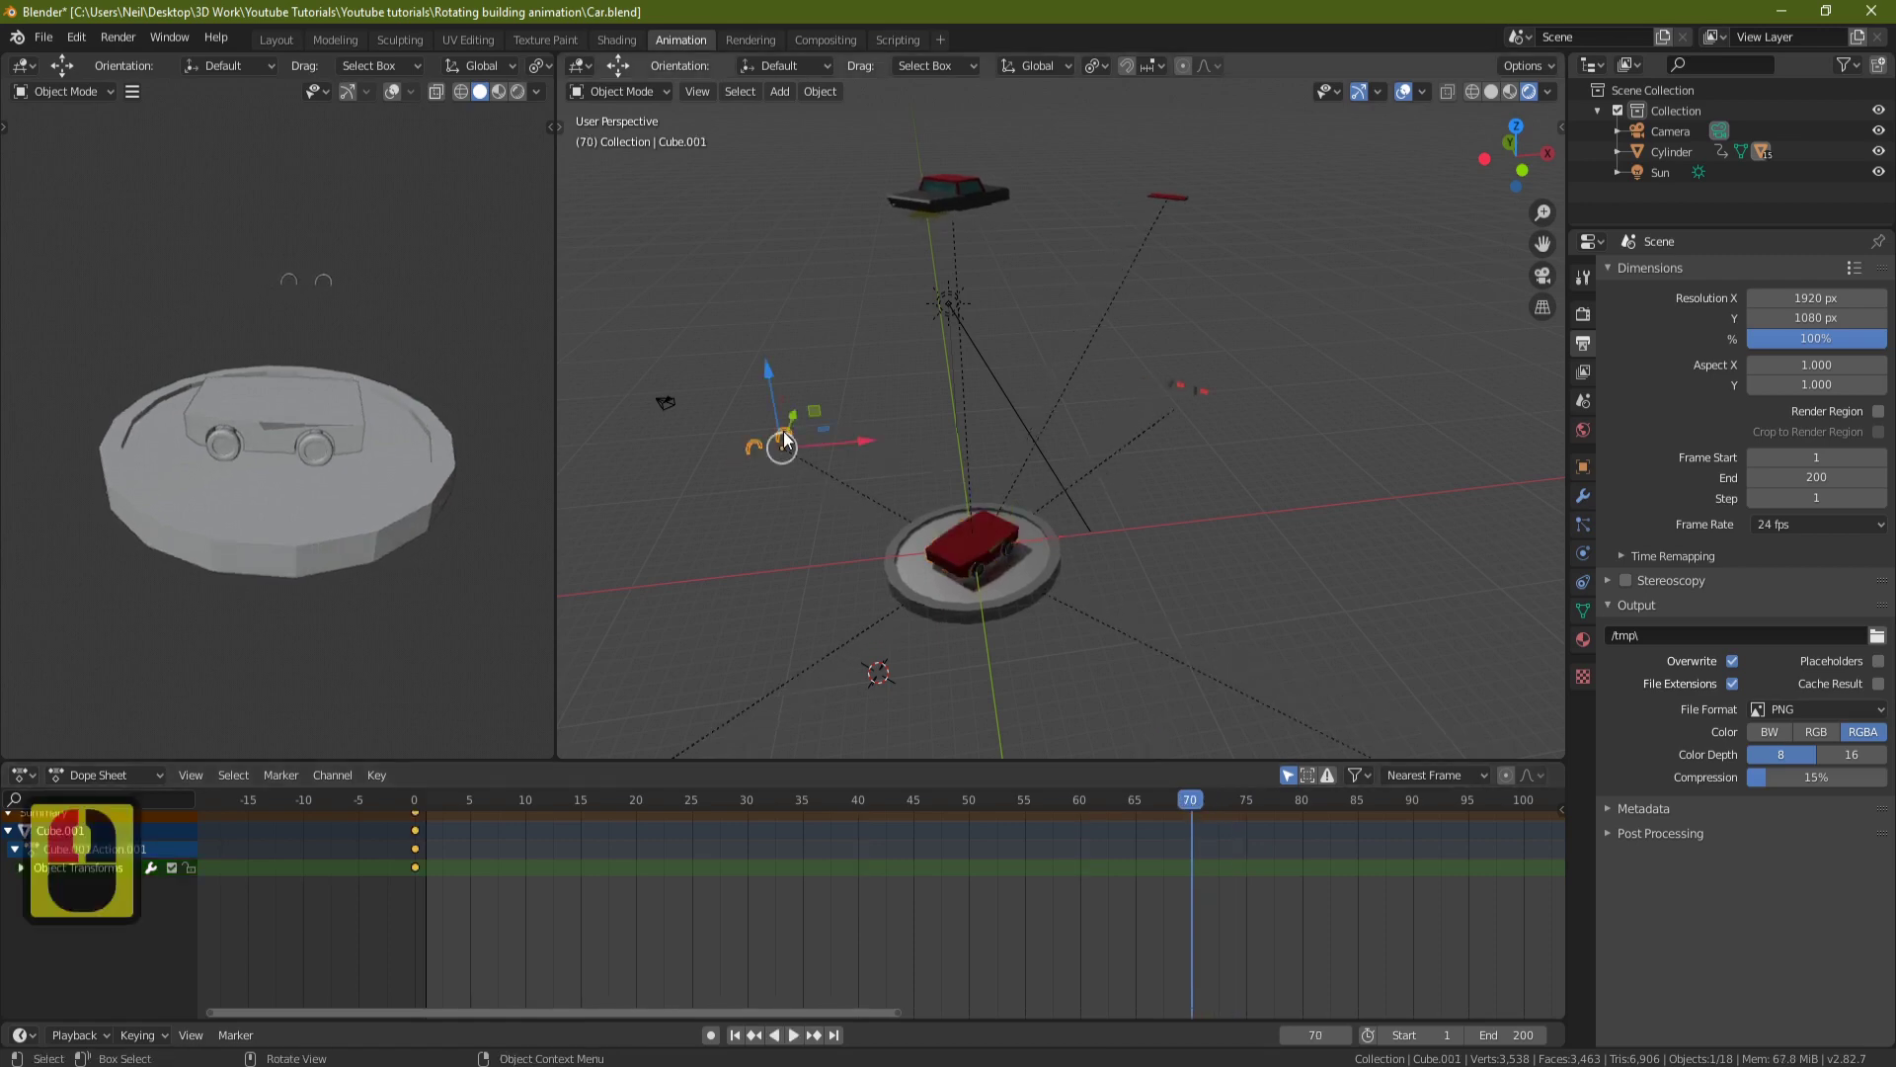
middle_drag(994, 490, 1207, 496)
shift+click(1251, 483)
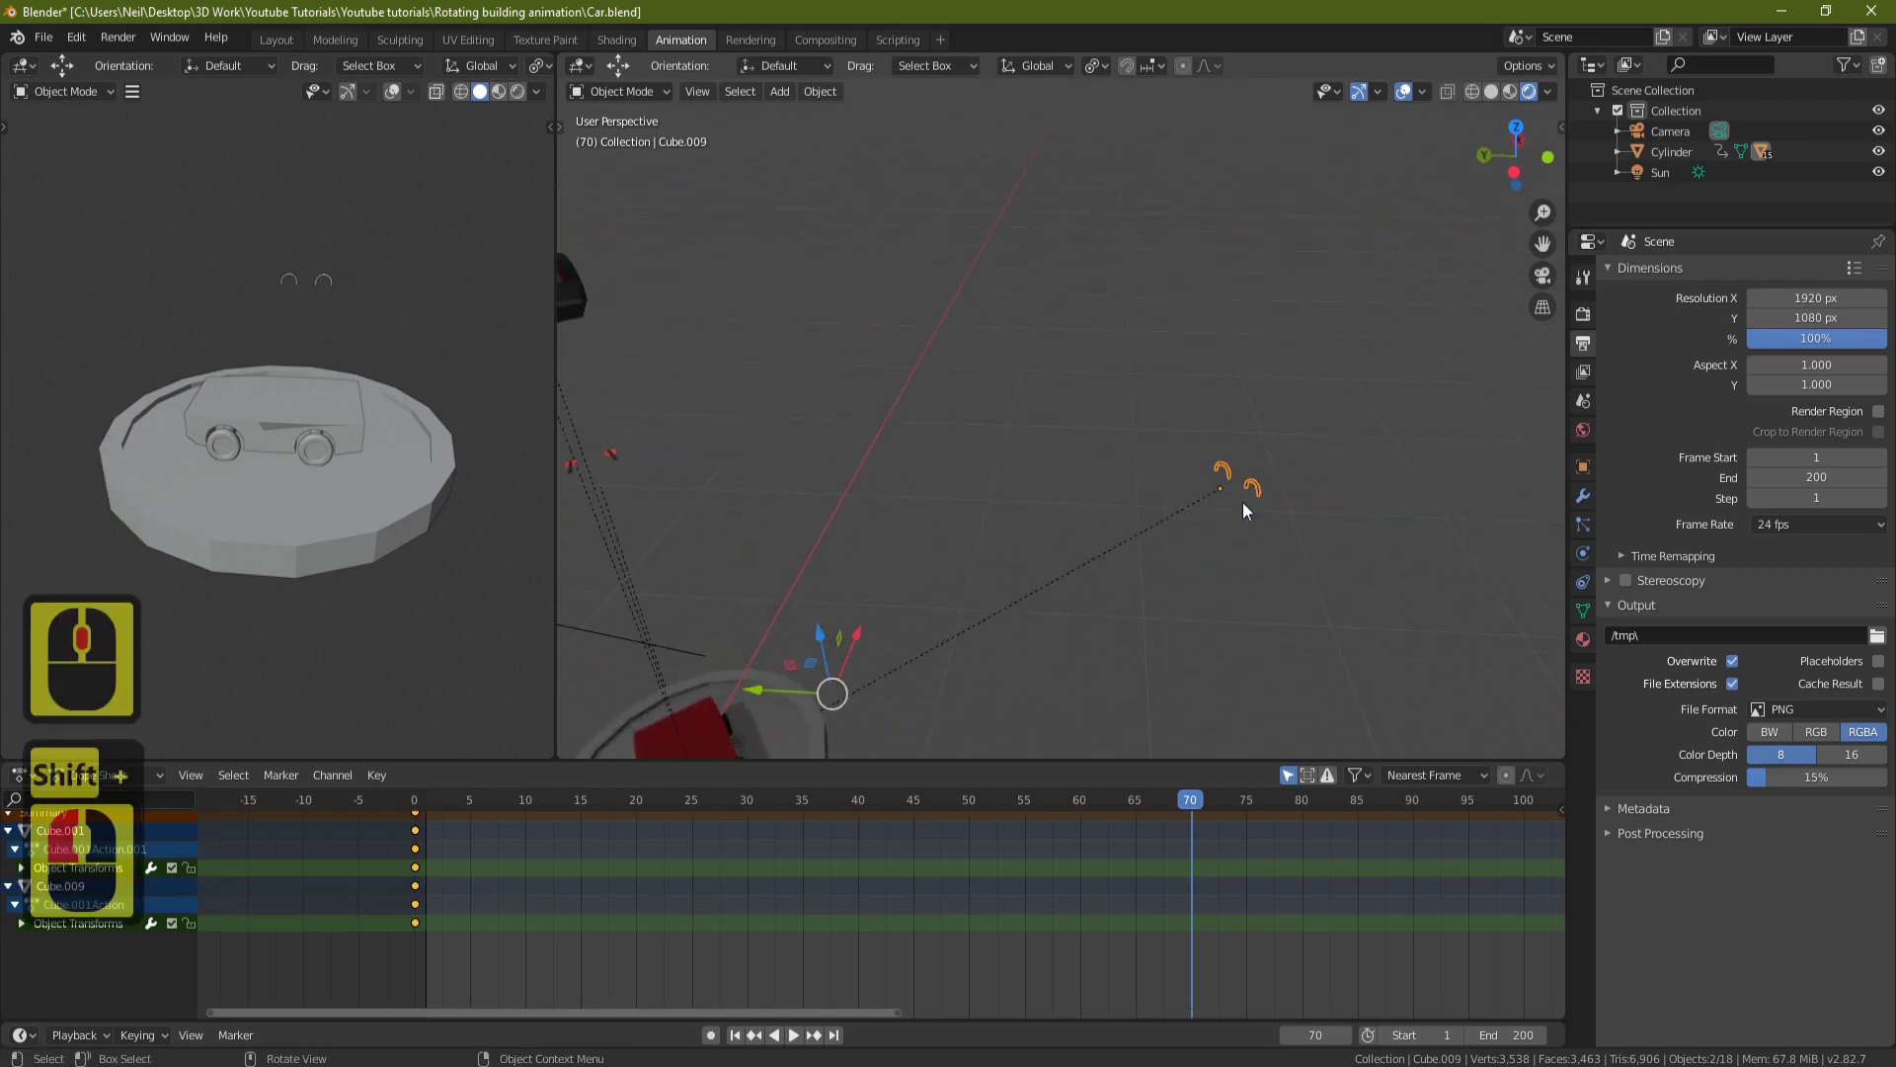
scroll(1119, 696, down, 3)
scroll(1320, 868, down, 15)
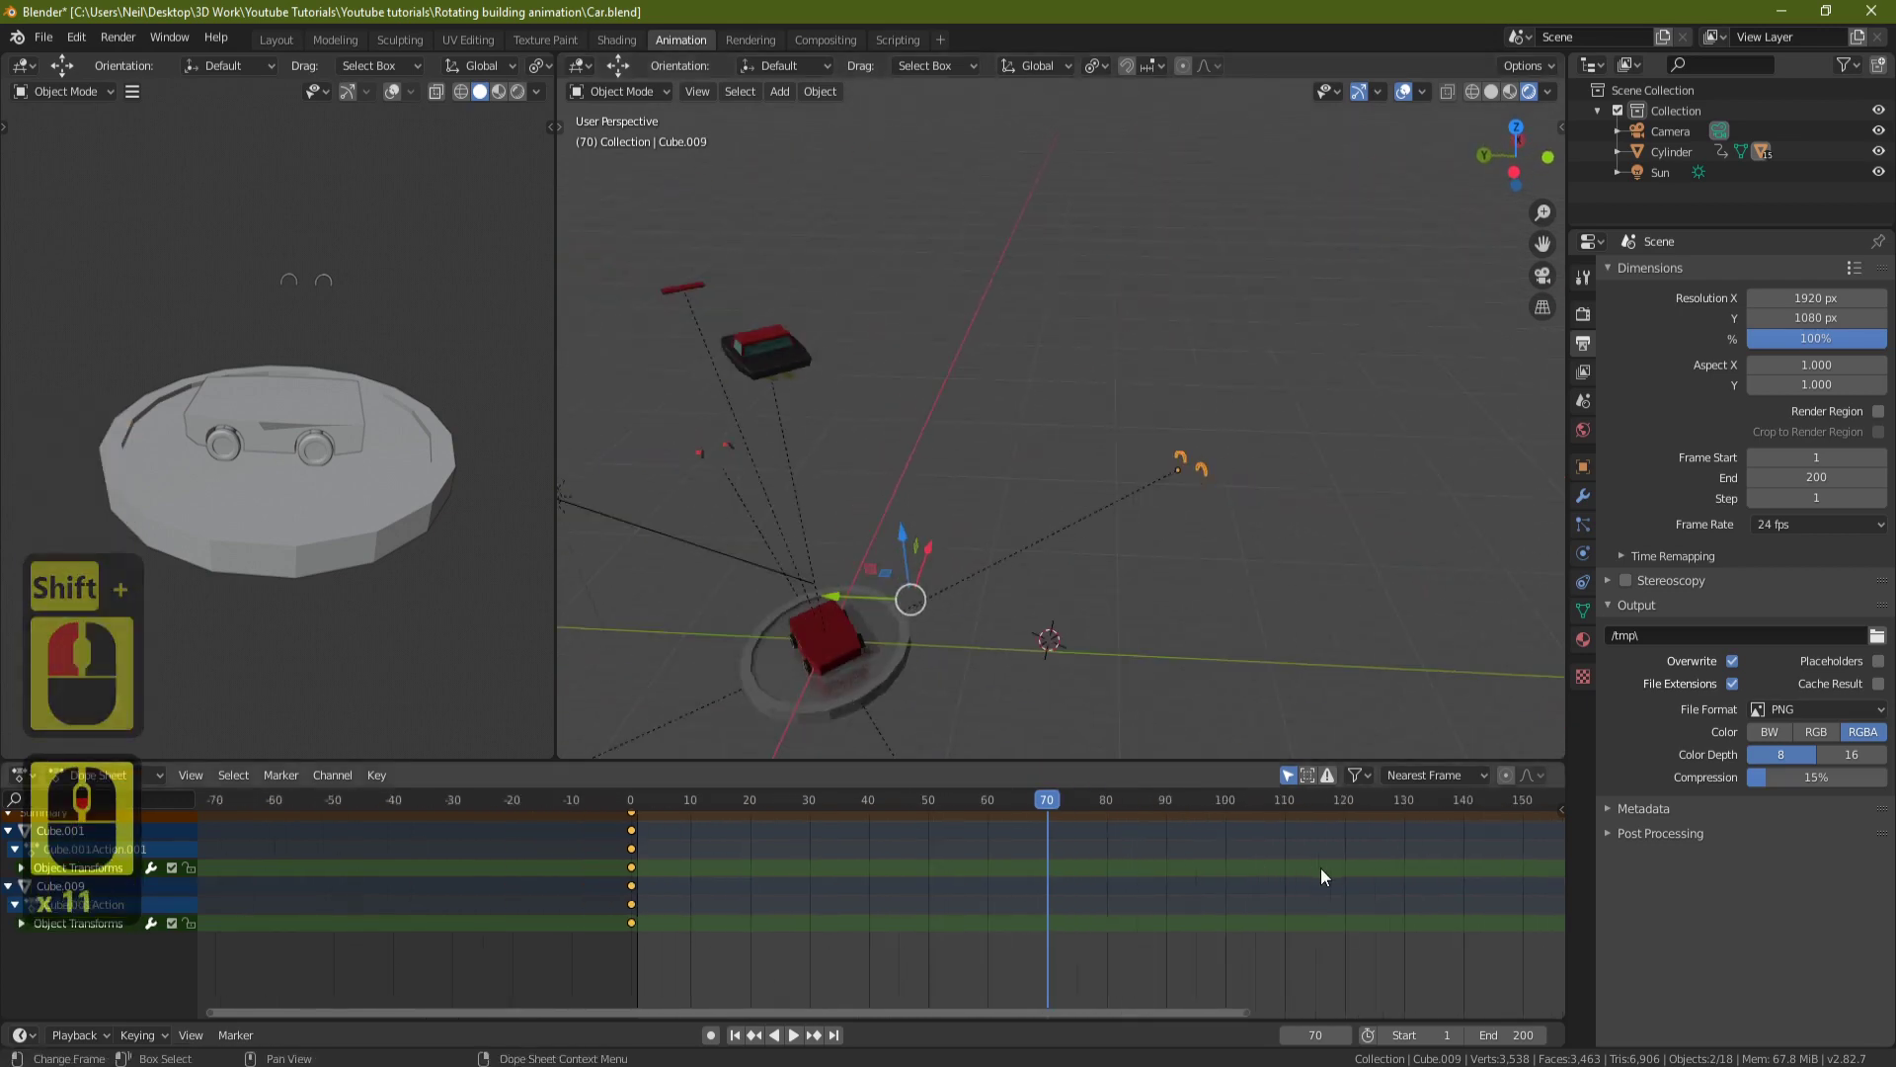
scroll(1323, 864, down, 1)
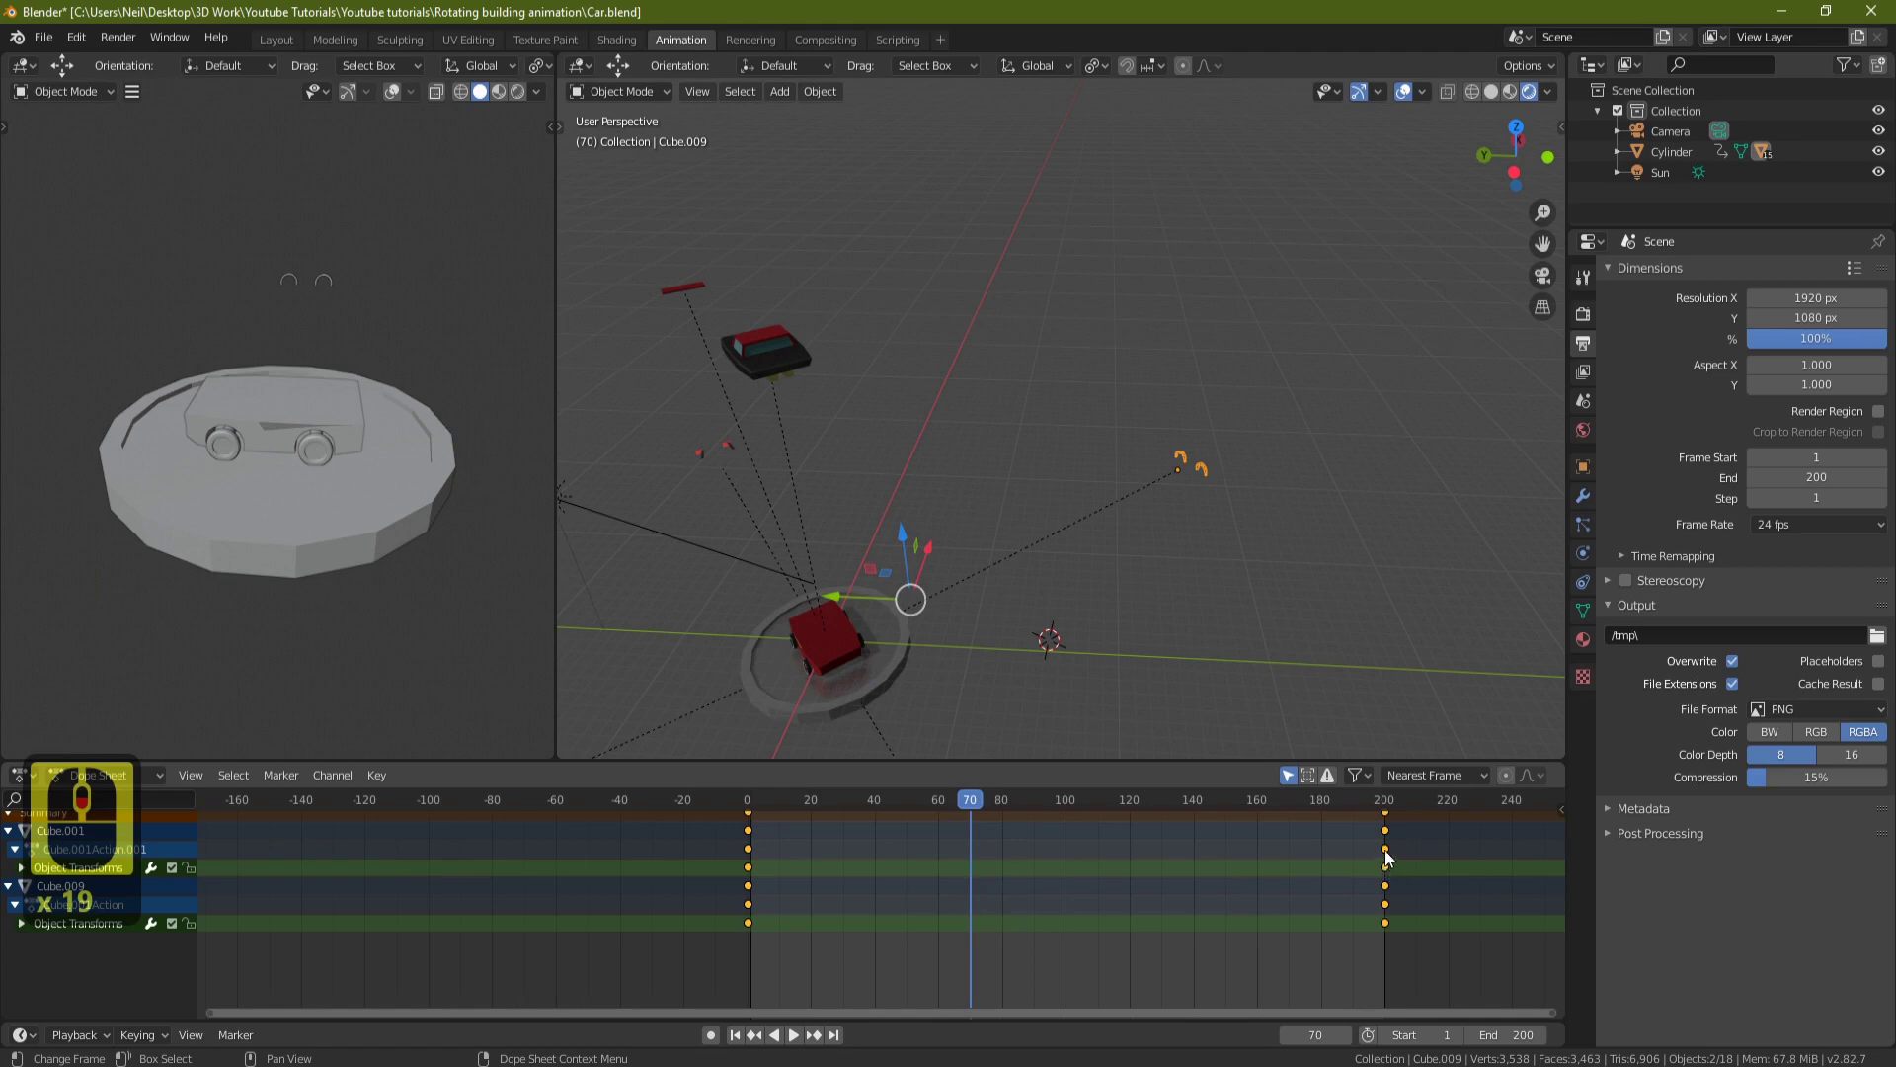
click(1387, 860)
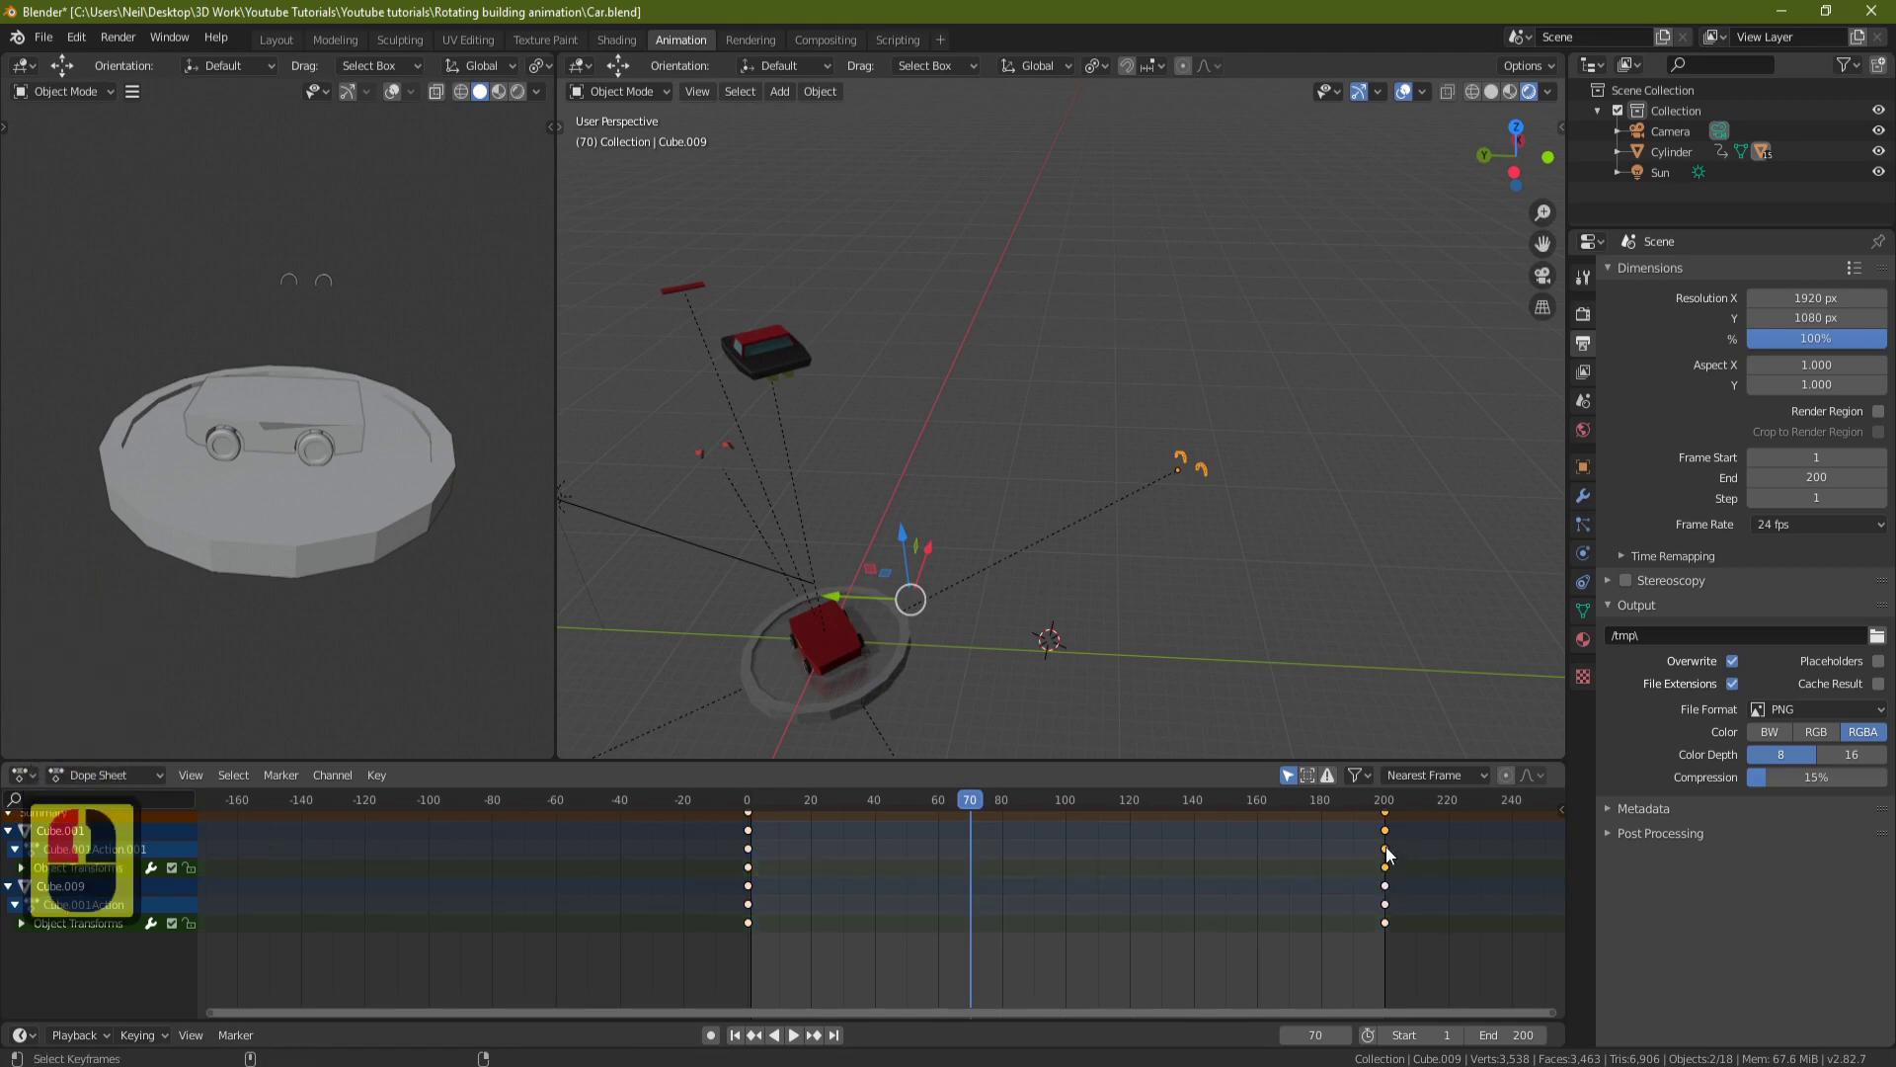
alt+click(1387, 856)
key(g)
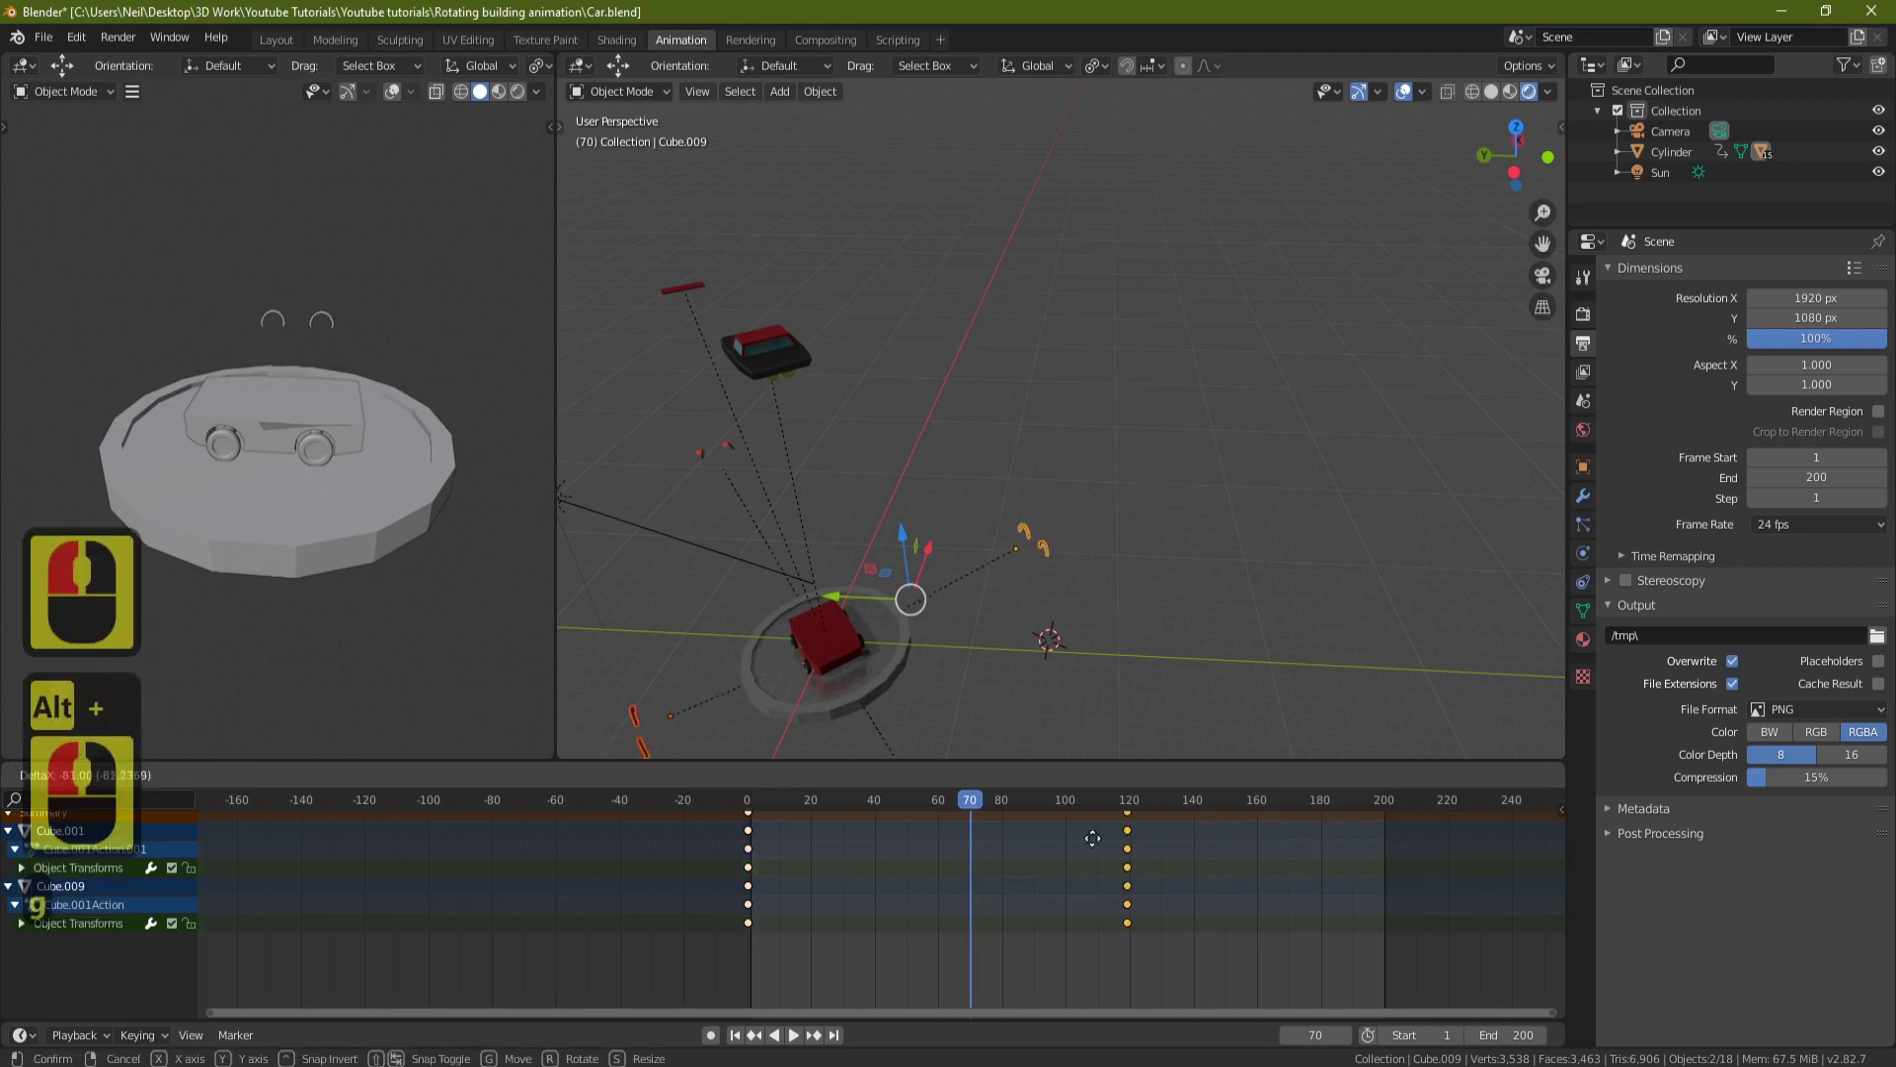
click(951, 856)
Move the starting keyframes of both wheel arch pairs to frame 50.
scroll(976, 897, up, 13)
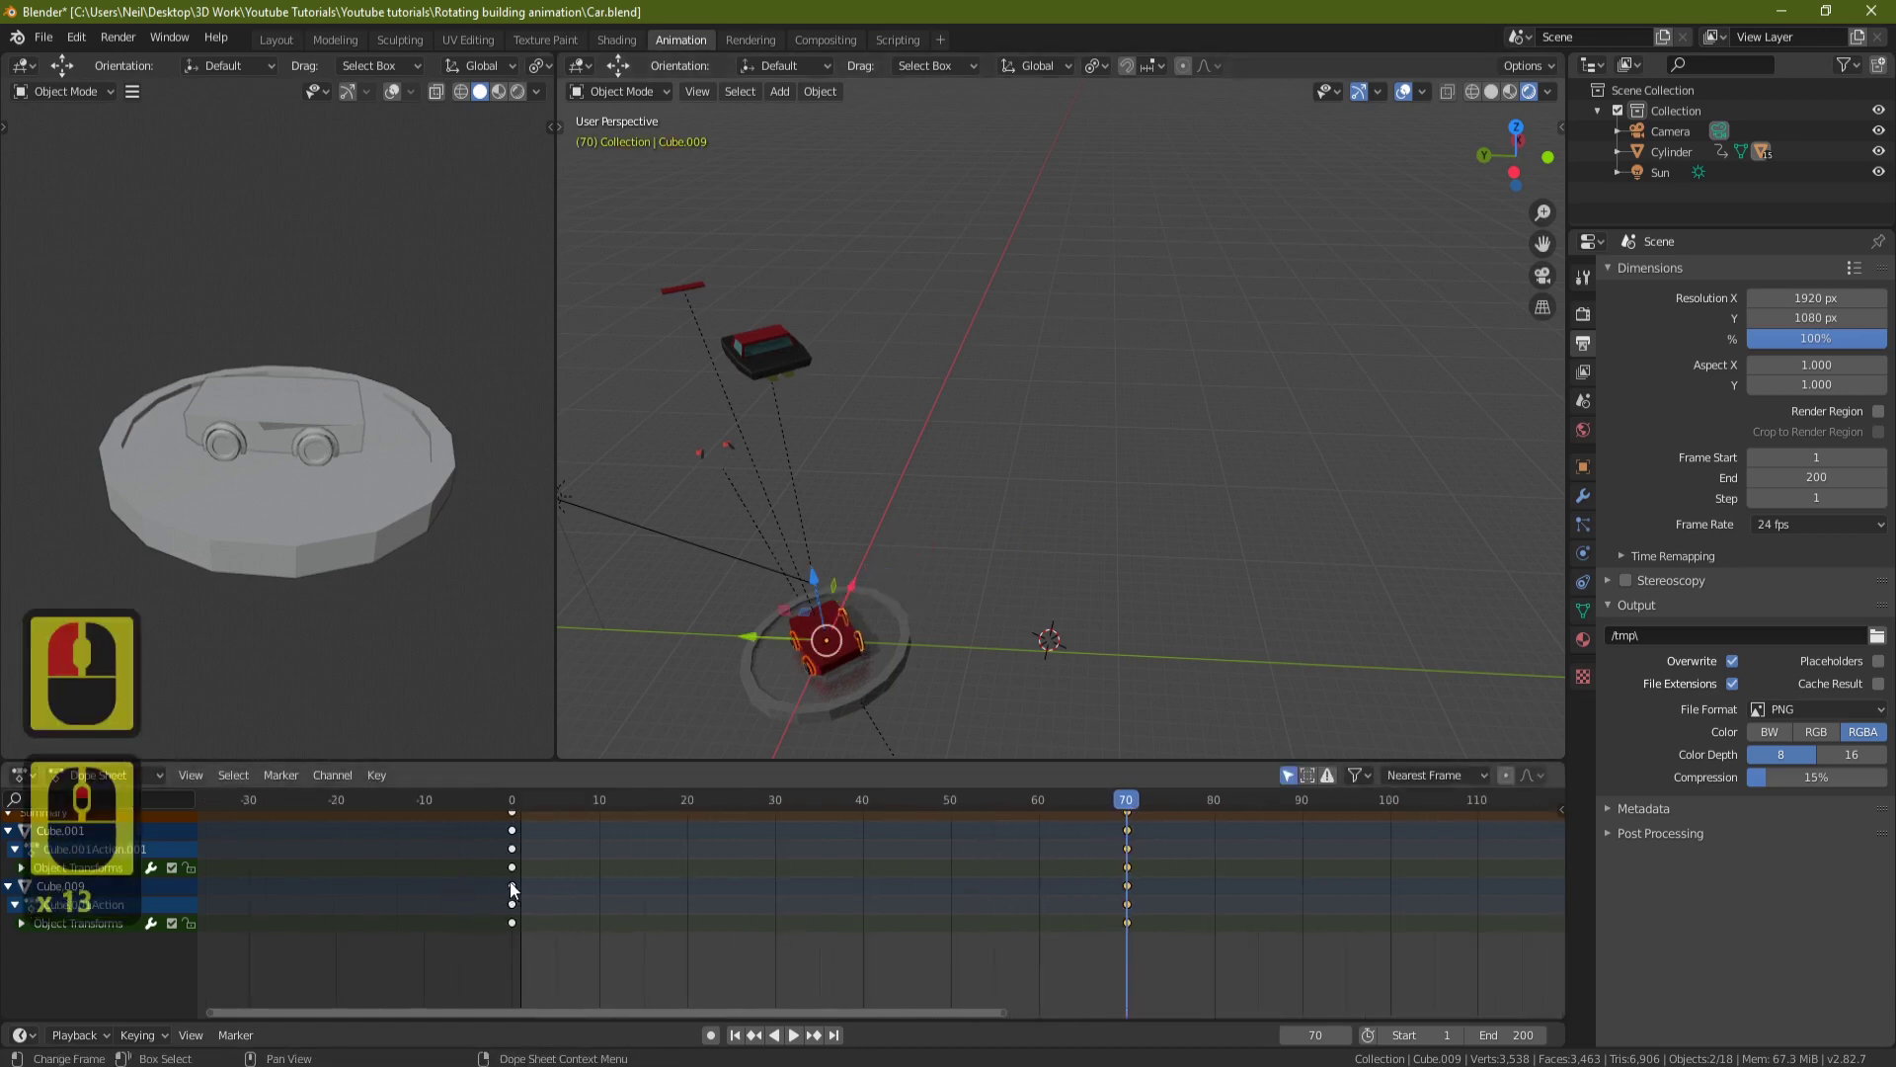
alt+click(512, 869)
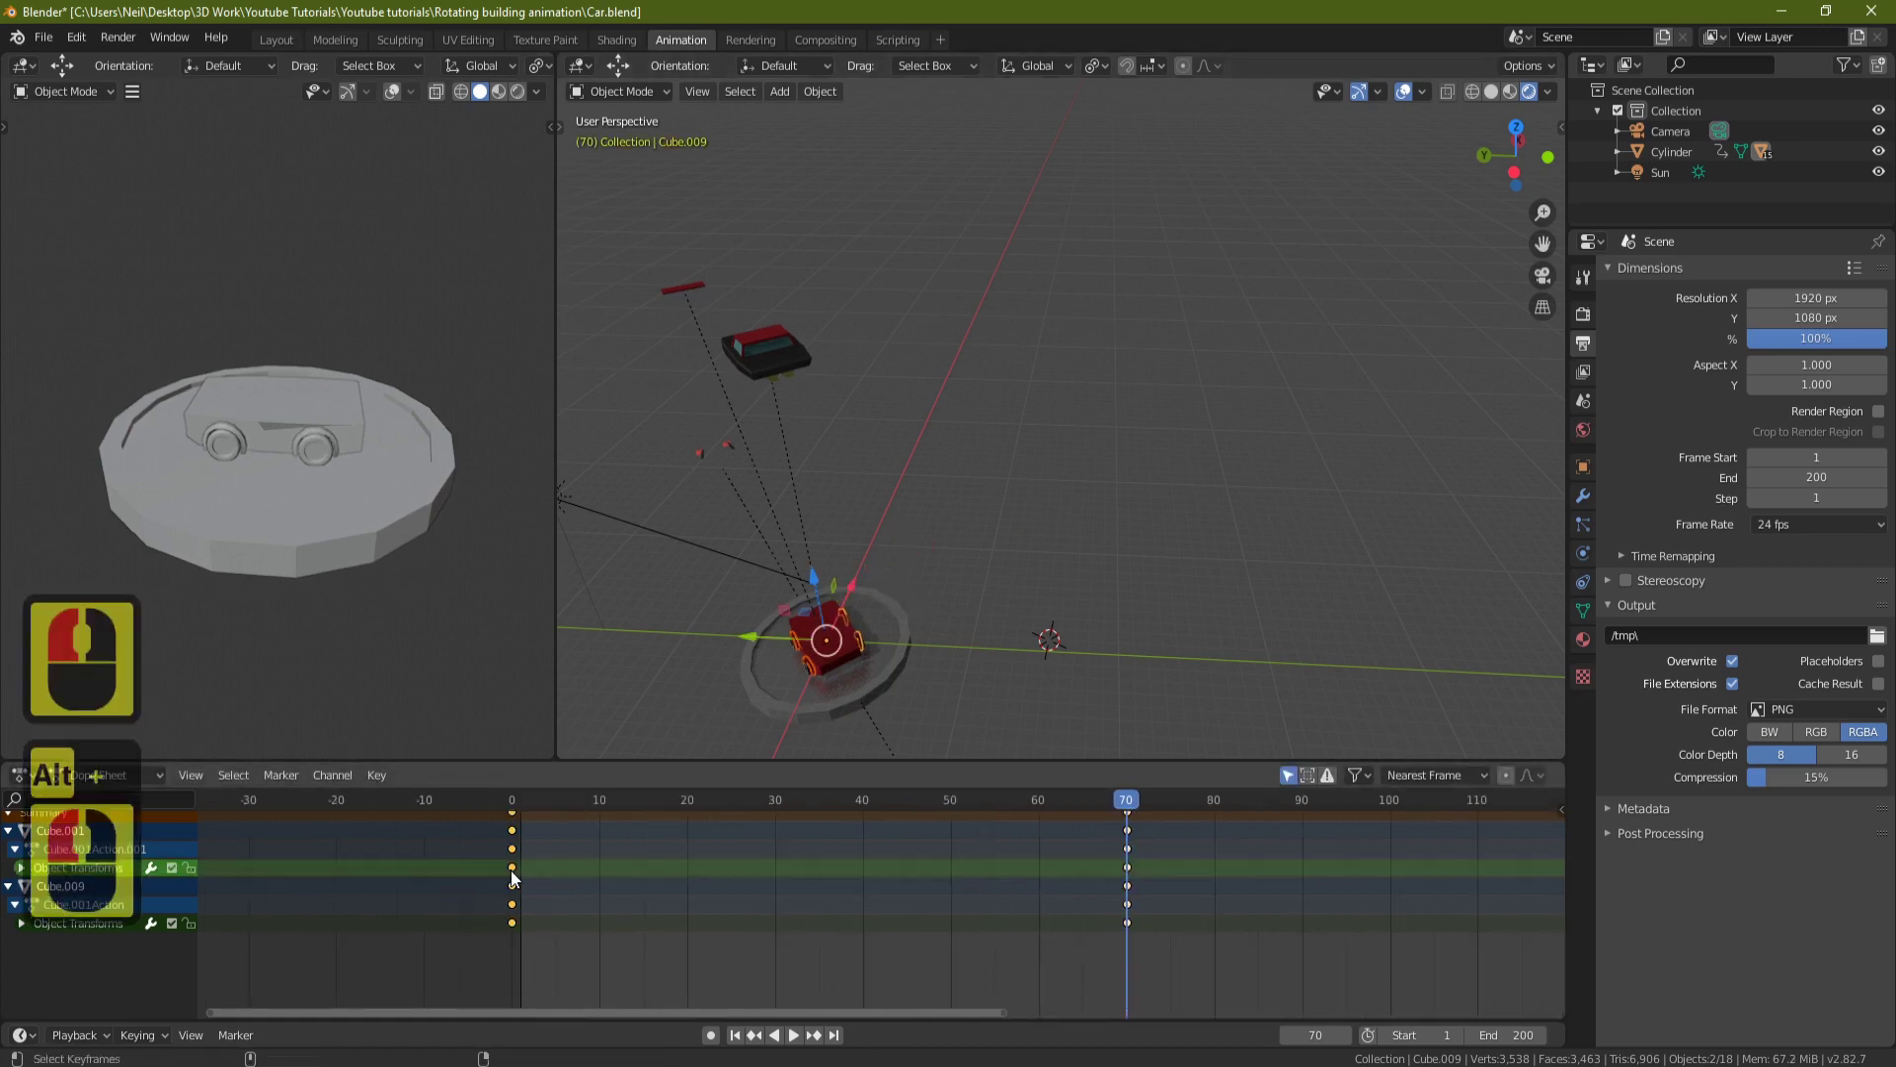
key(g)
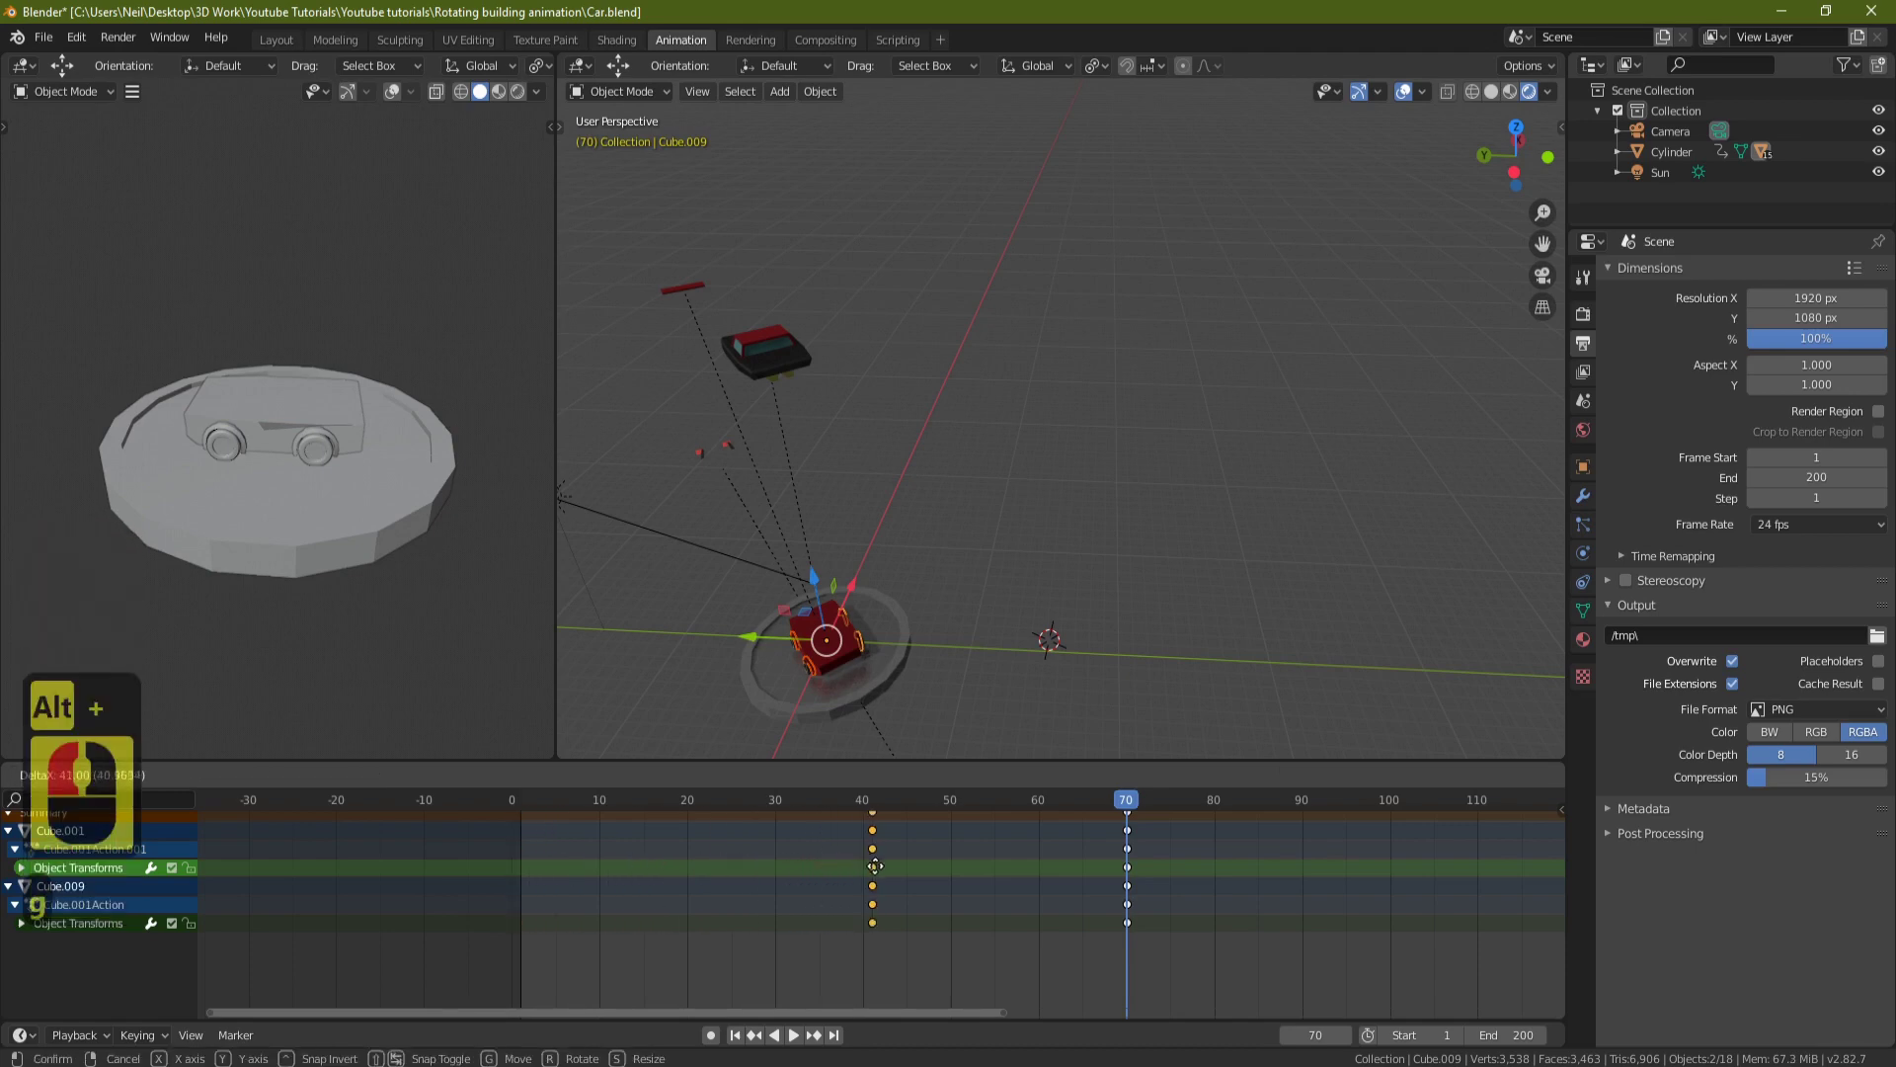
click(954, 866)
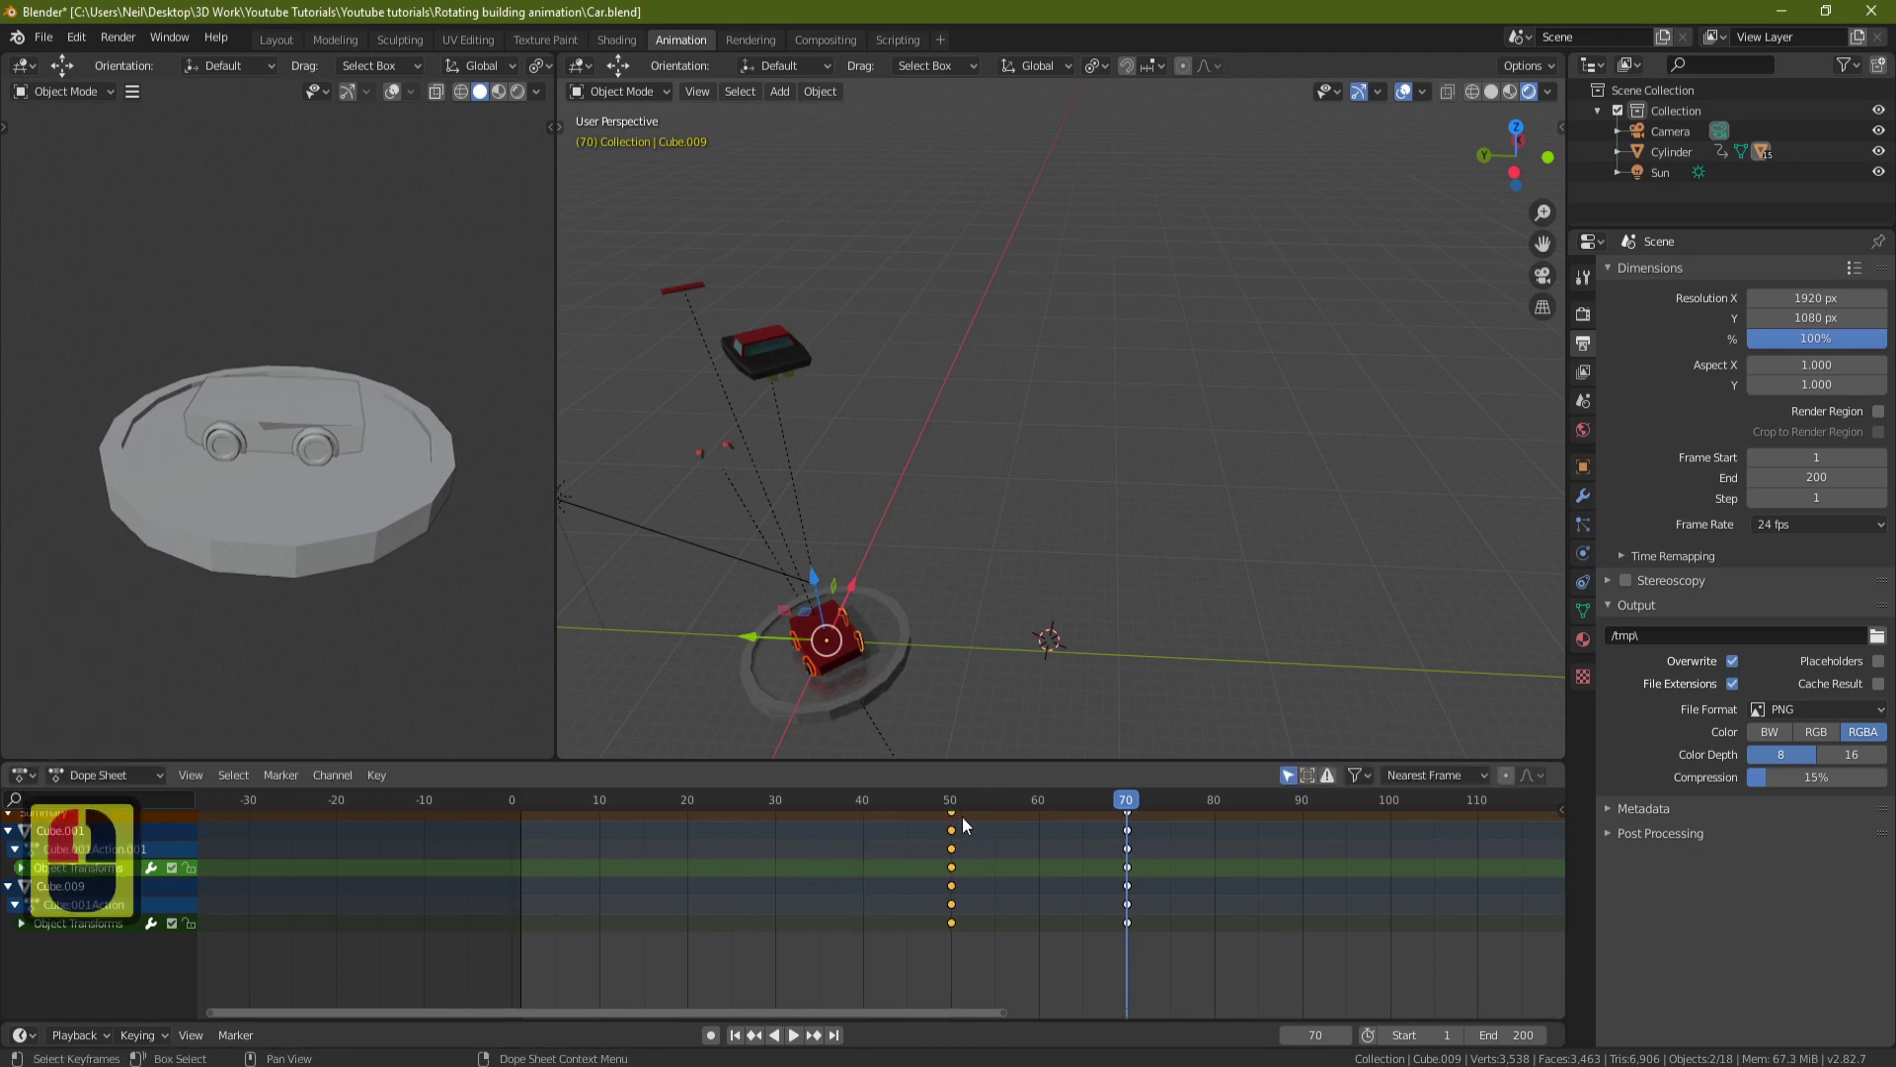
Return to frame 0 and play the animation to check the wheel arches arriving on the car.
click(507, 806)
key(space)
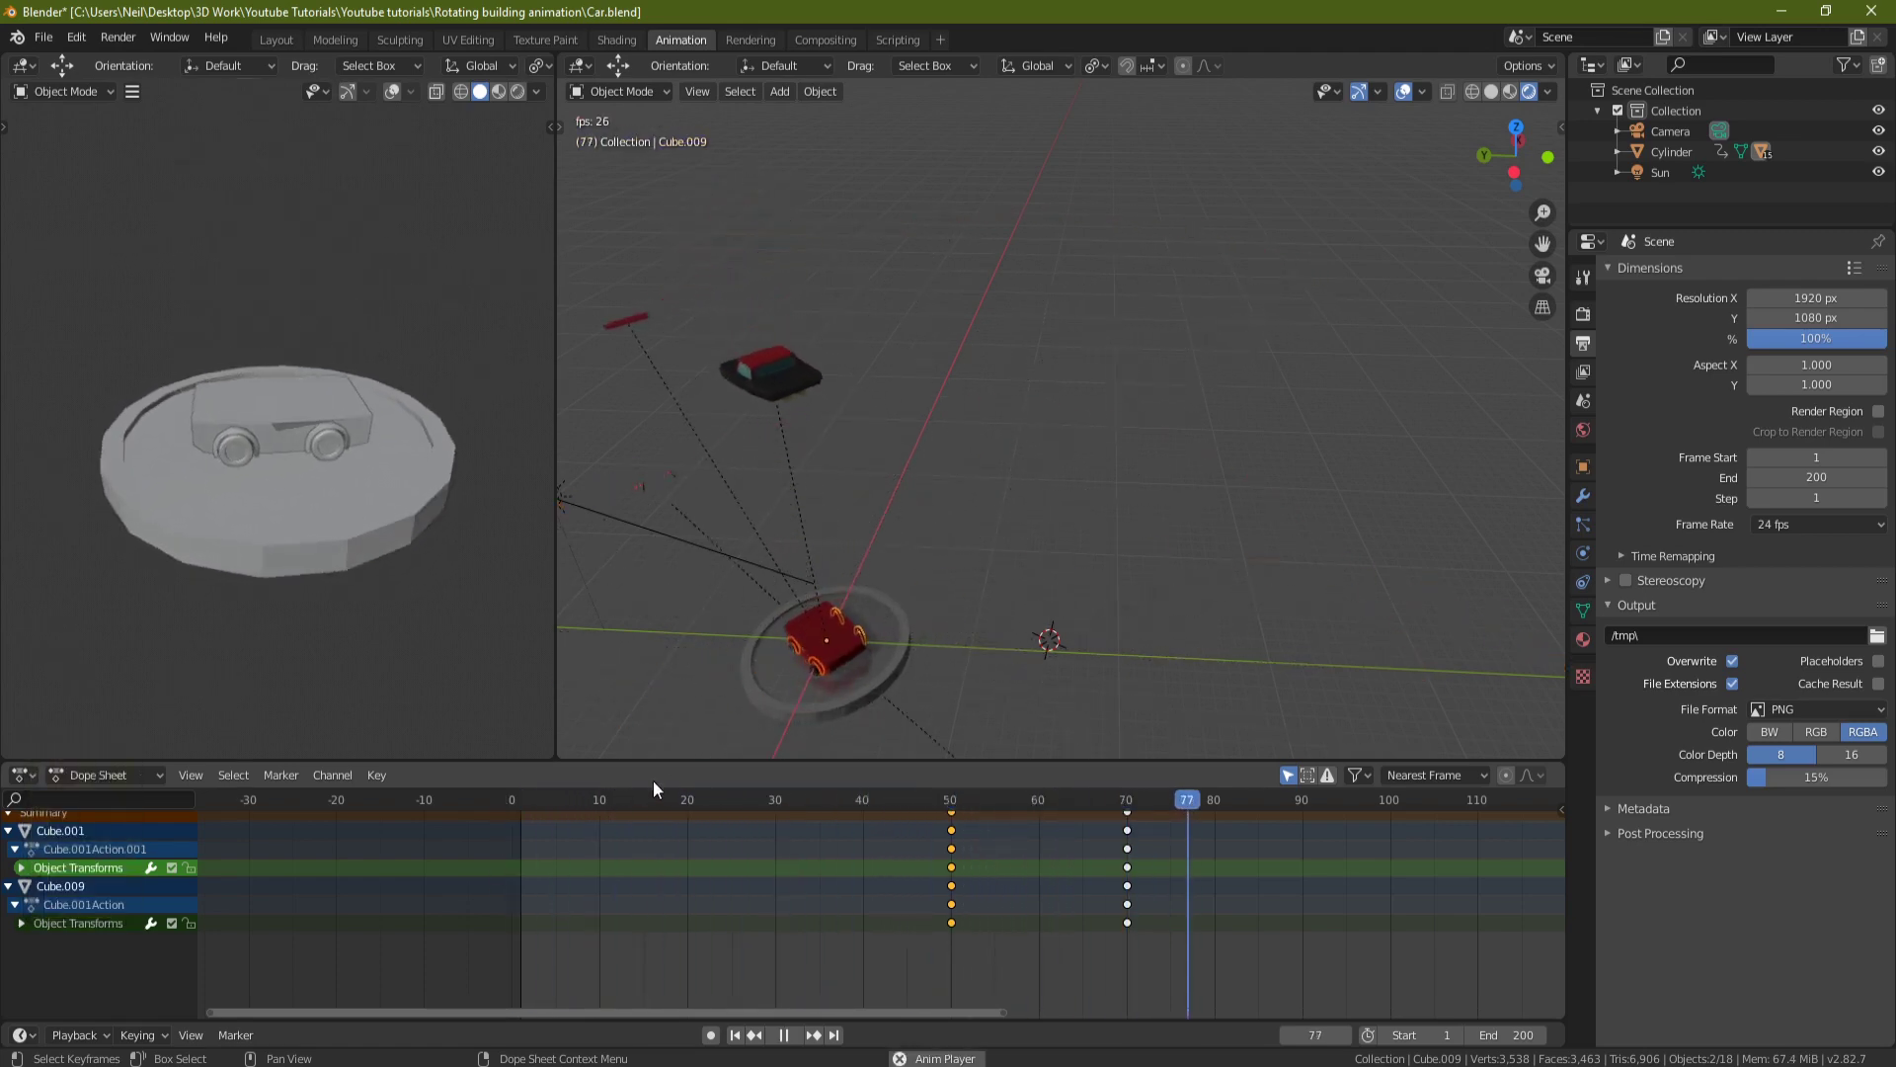
key(space)
Go to frame 80, select the black upper car body above the platform and move its final keyframe to frame 80.
drag(1259, 798, 1215, 809)
middle_drag(920, 549, 1011, 470)
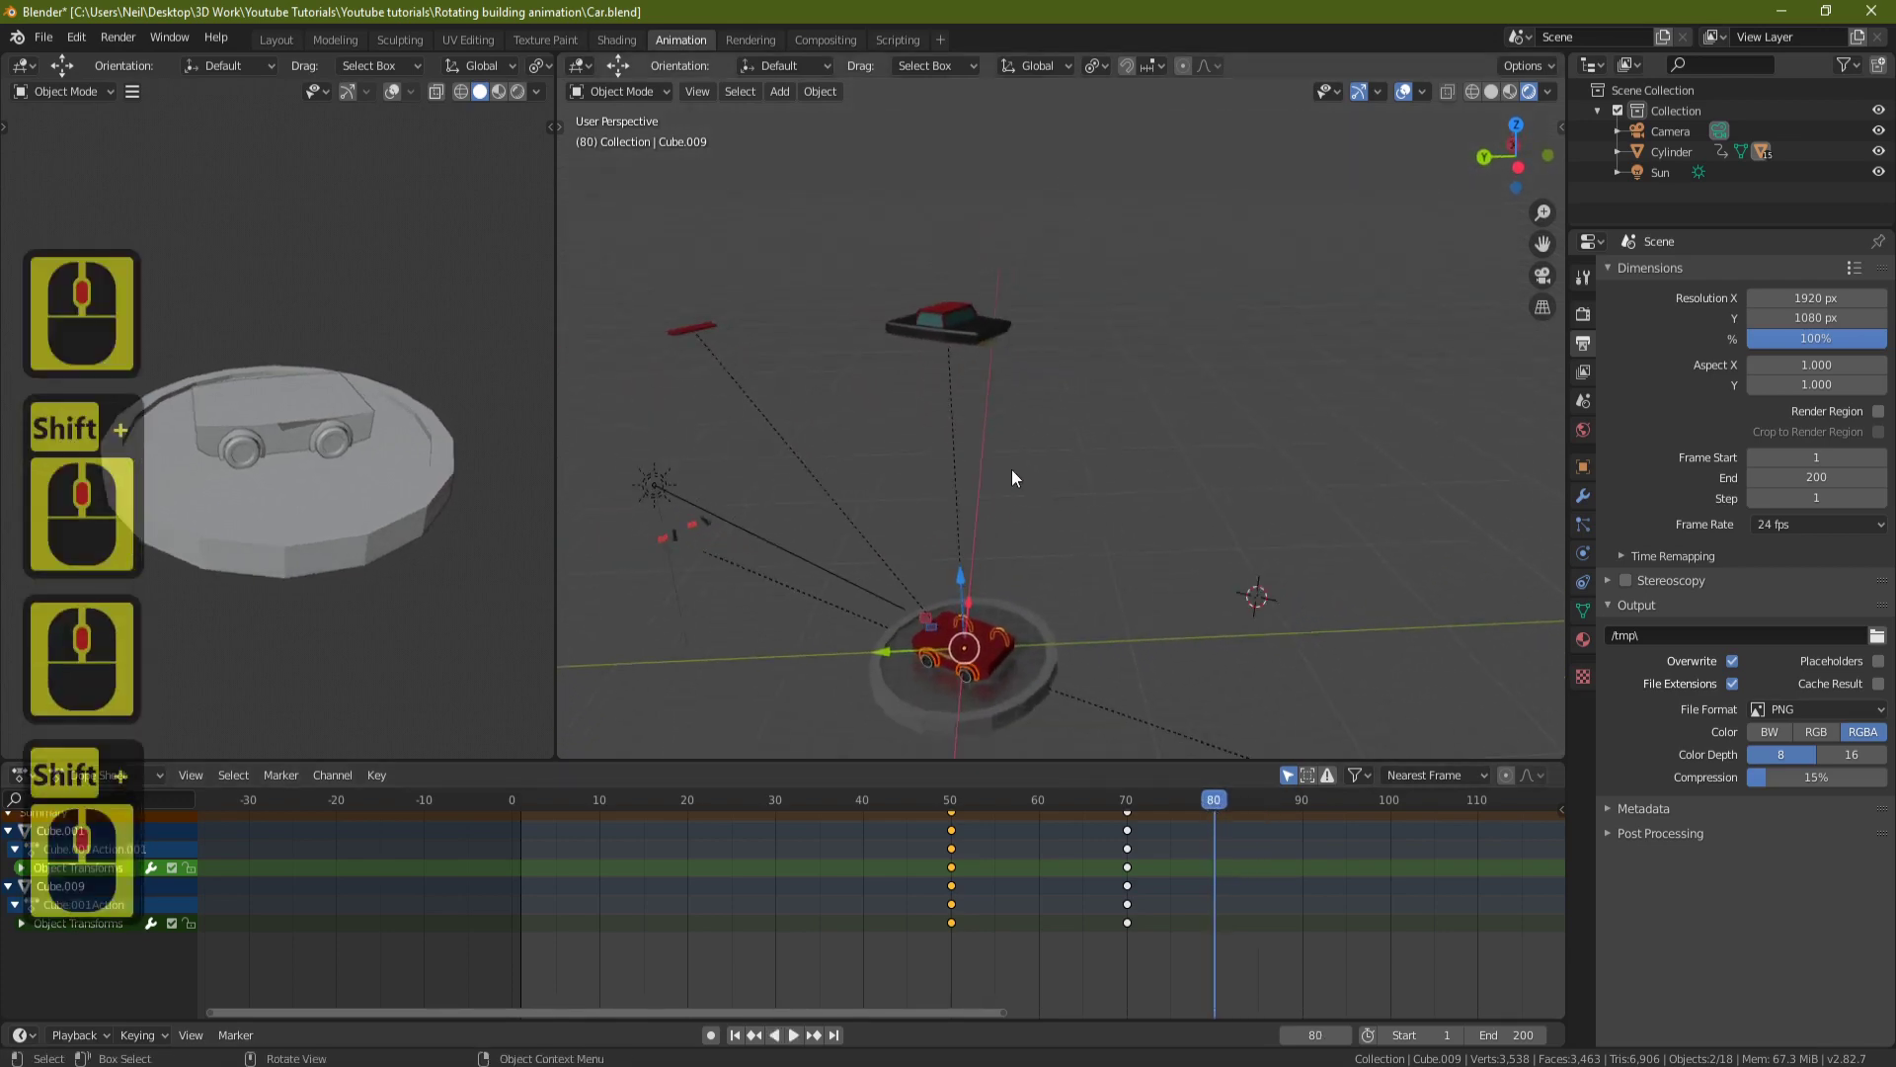
click(981, 321)
shift+middle_drag(1012, 319, 952, 275)
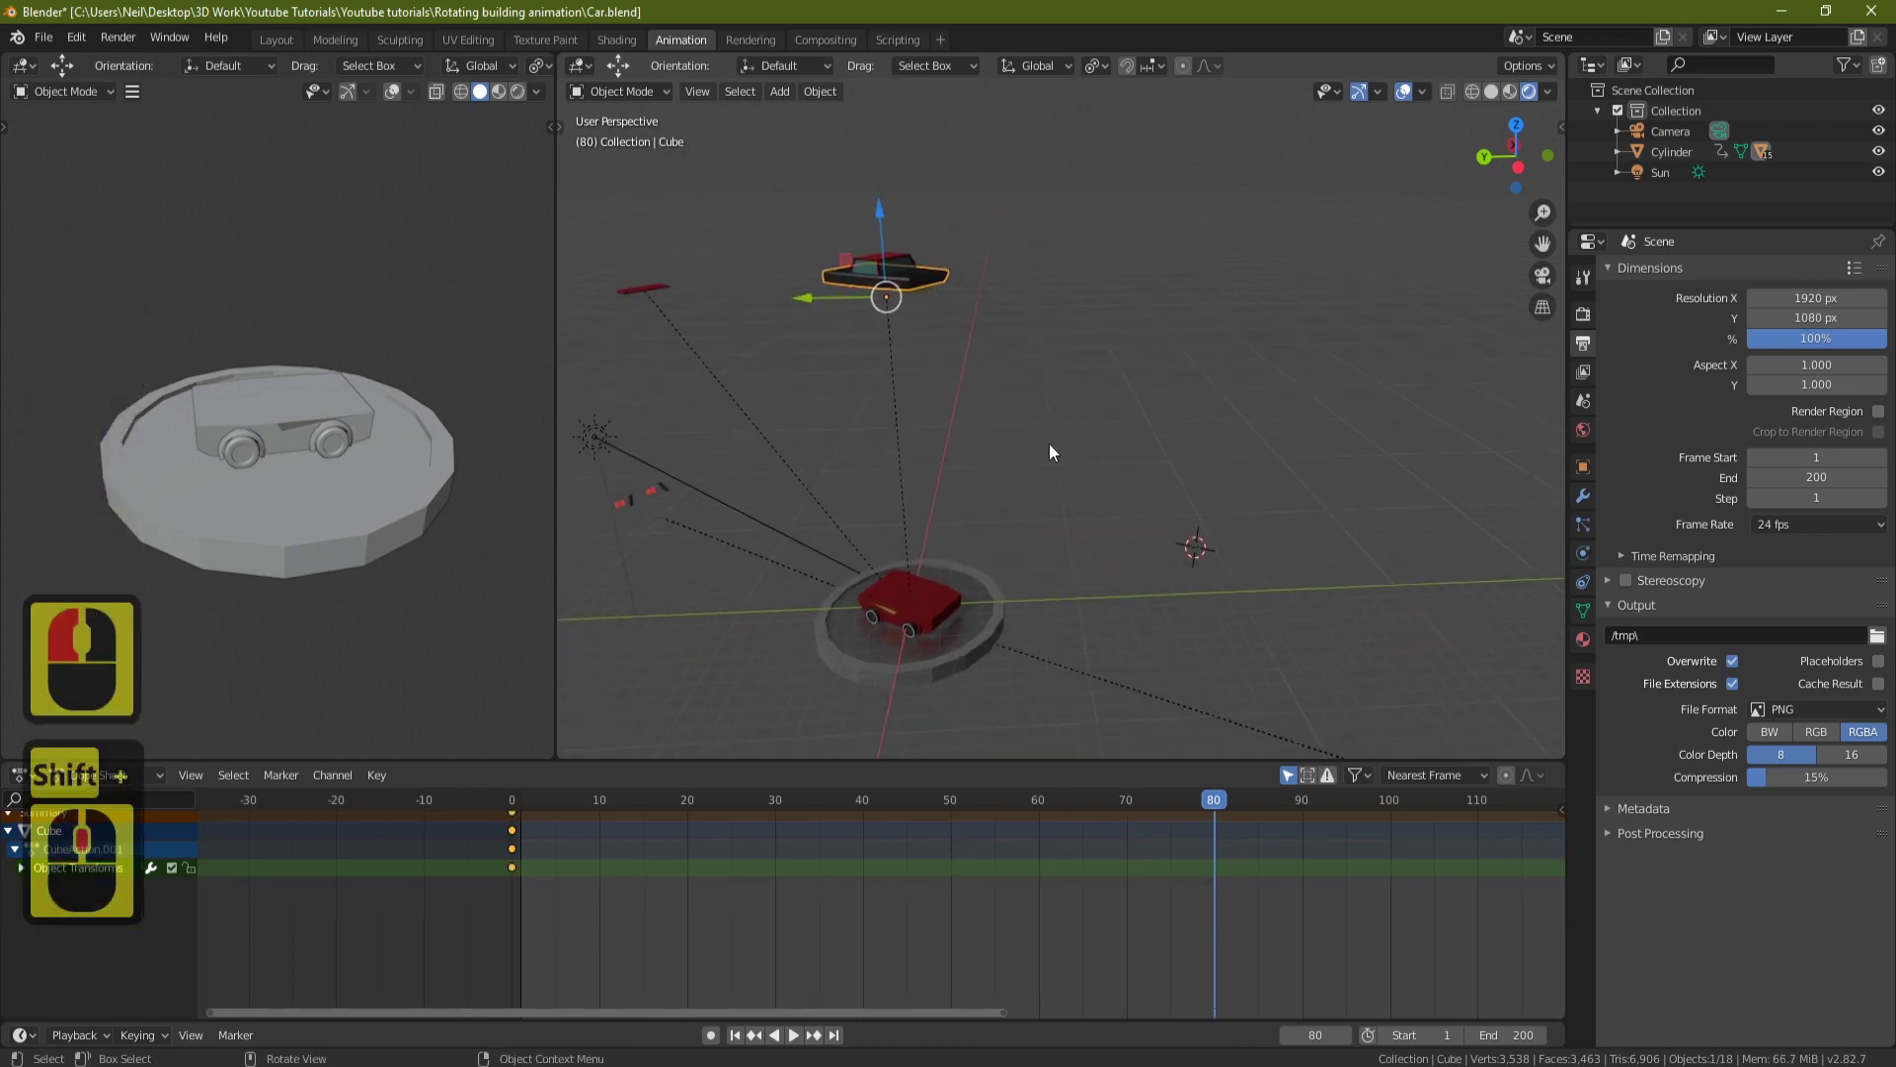
scroll(1047, 450, down, 2)
scroll(1264, 875, down, 9)
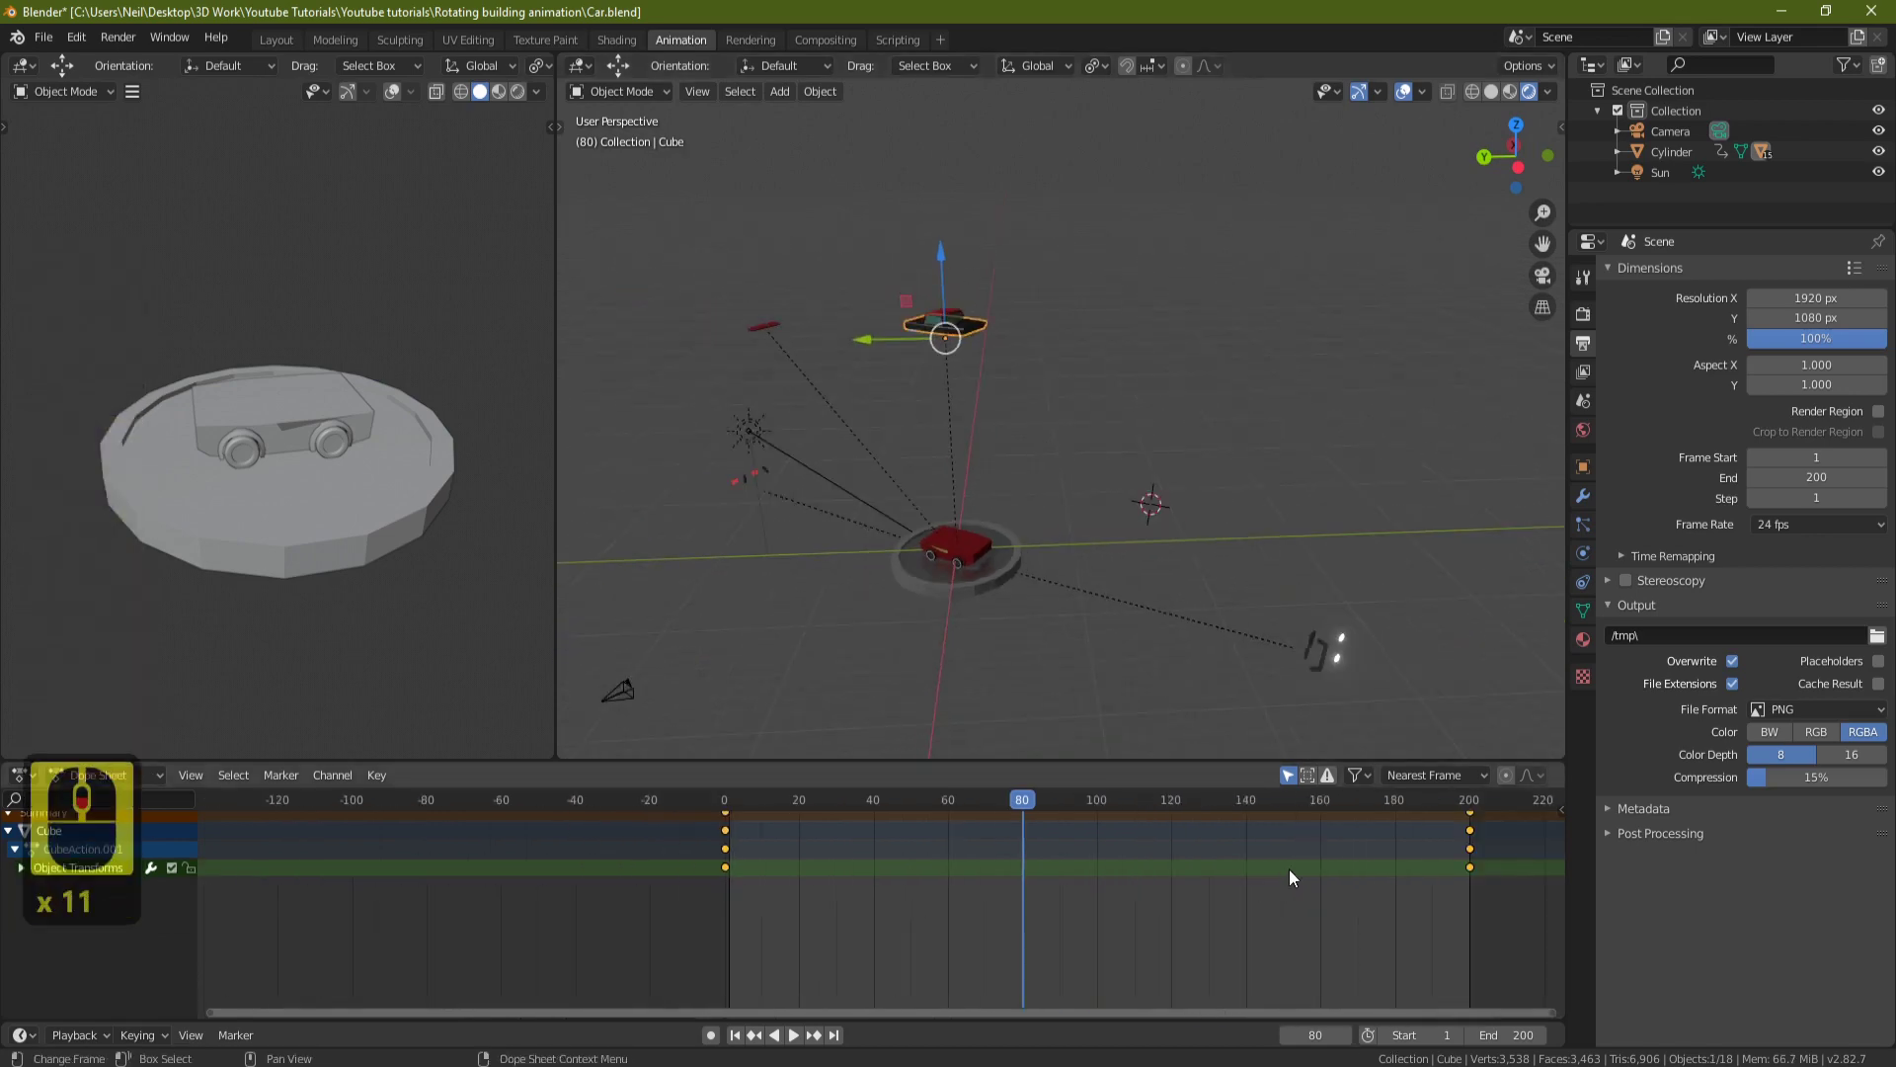
click(1470, 867)
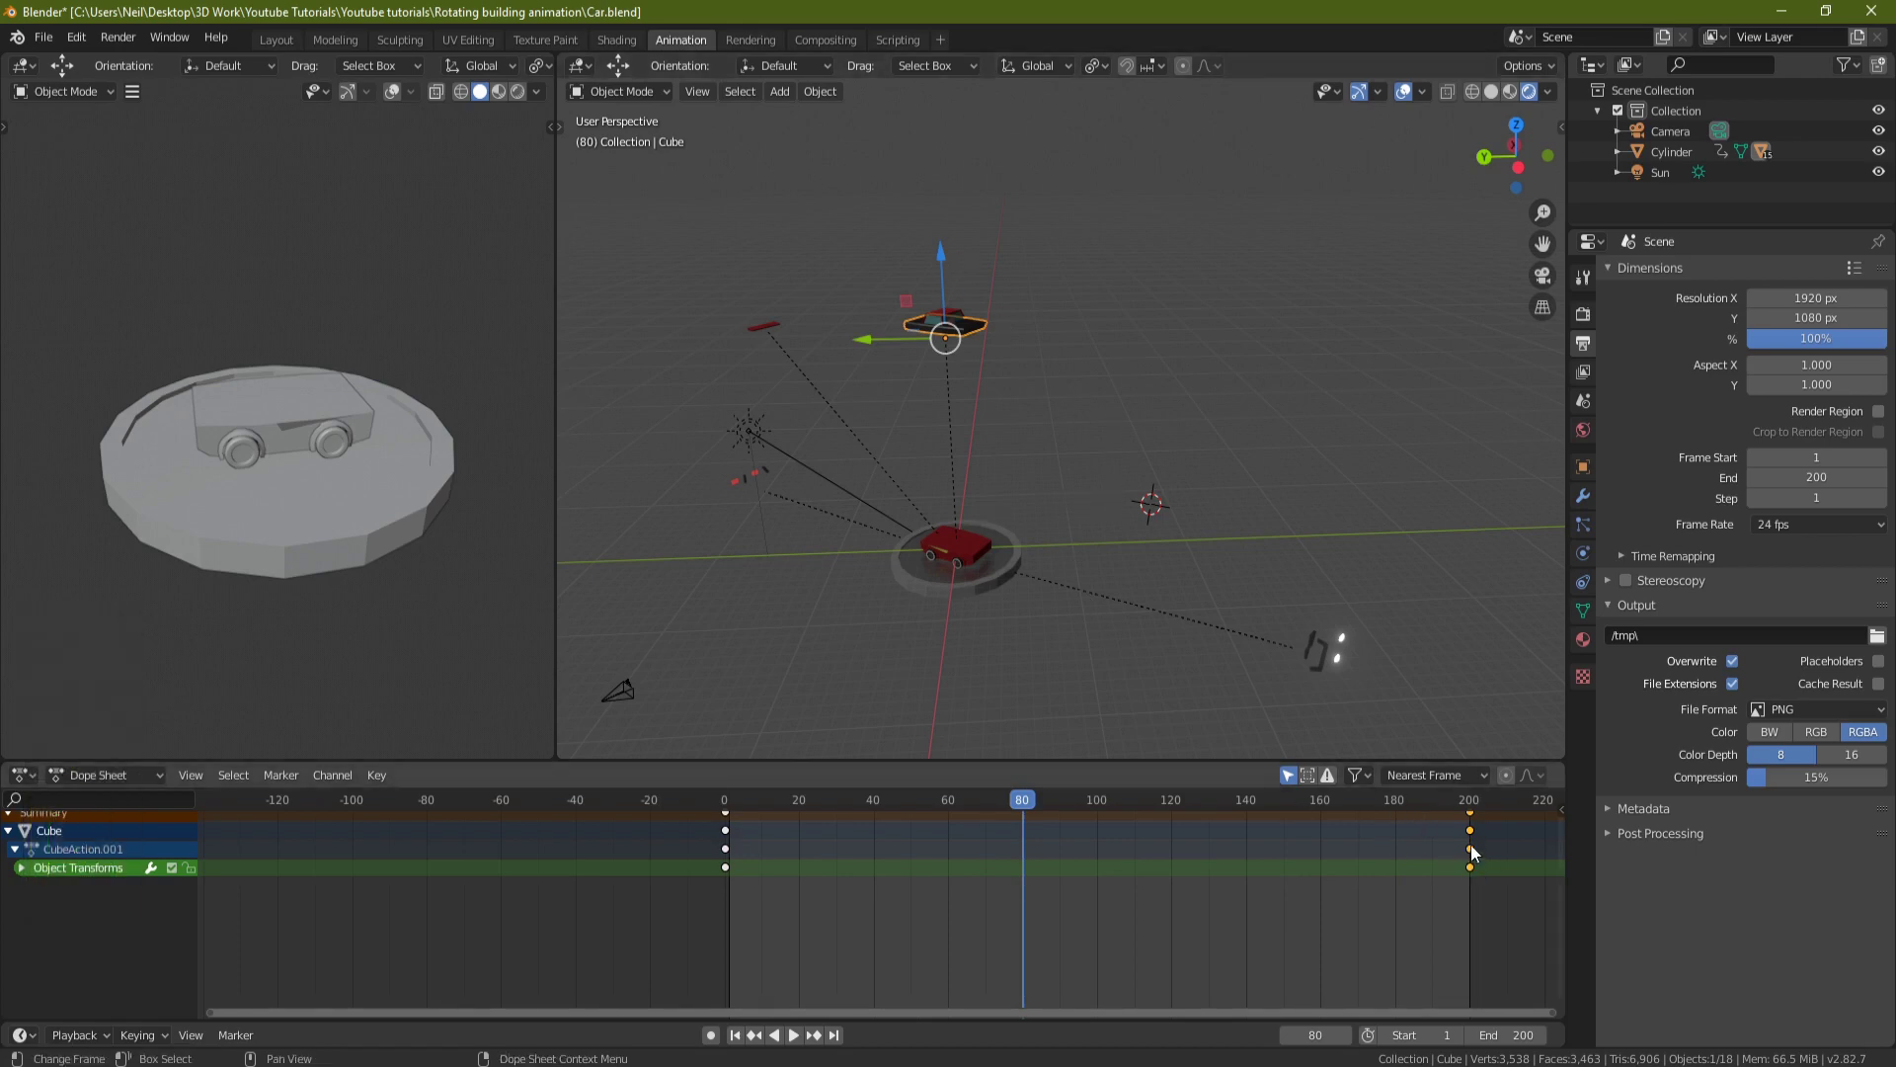
key(g)
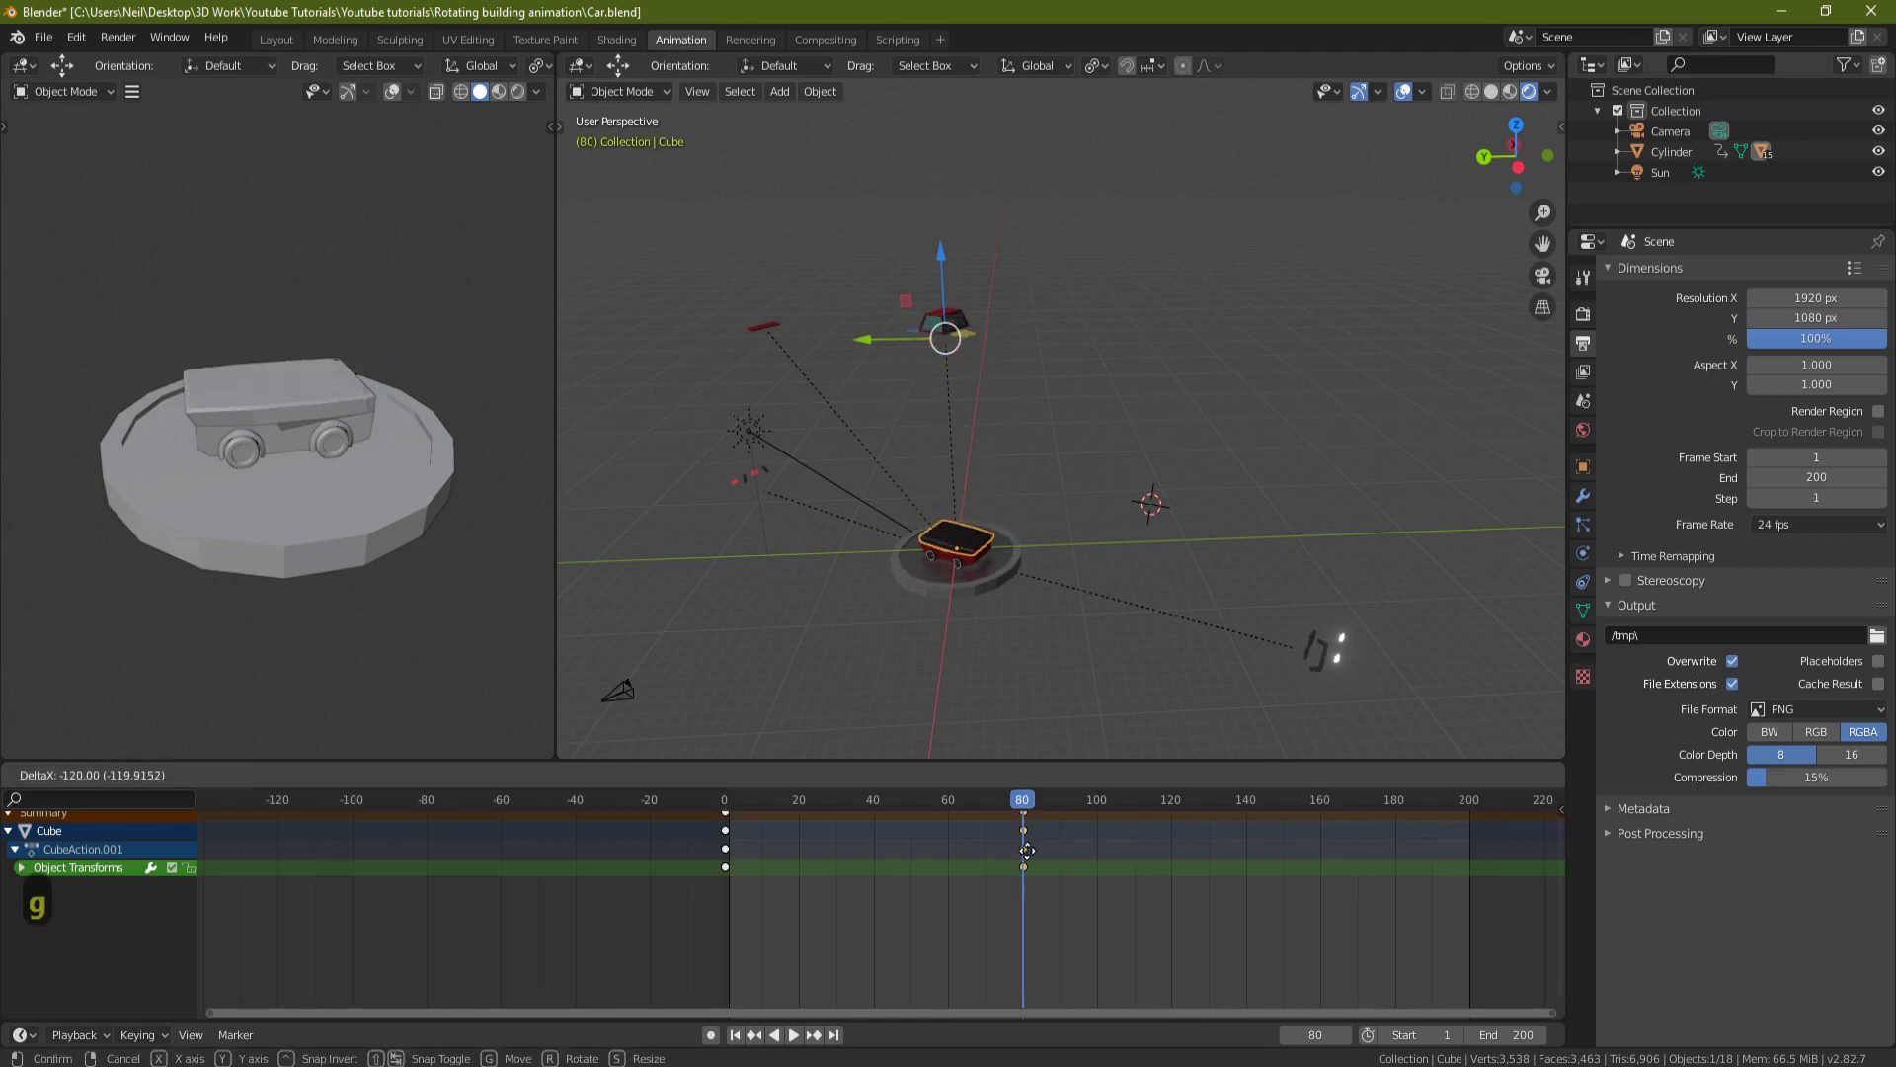
click(1030, 859)
Go to frame 60 and move the black upper car body's starting keyframe to frame 60.
scroll(944, 866, up, 6)
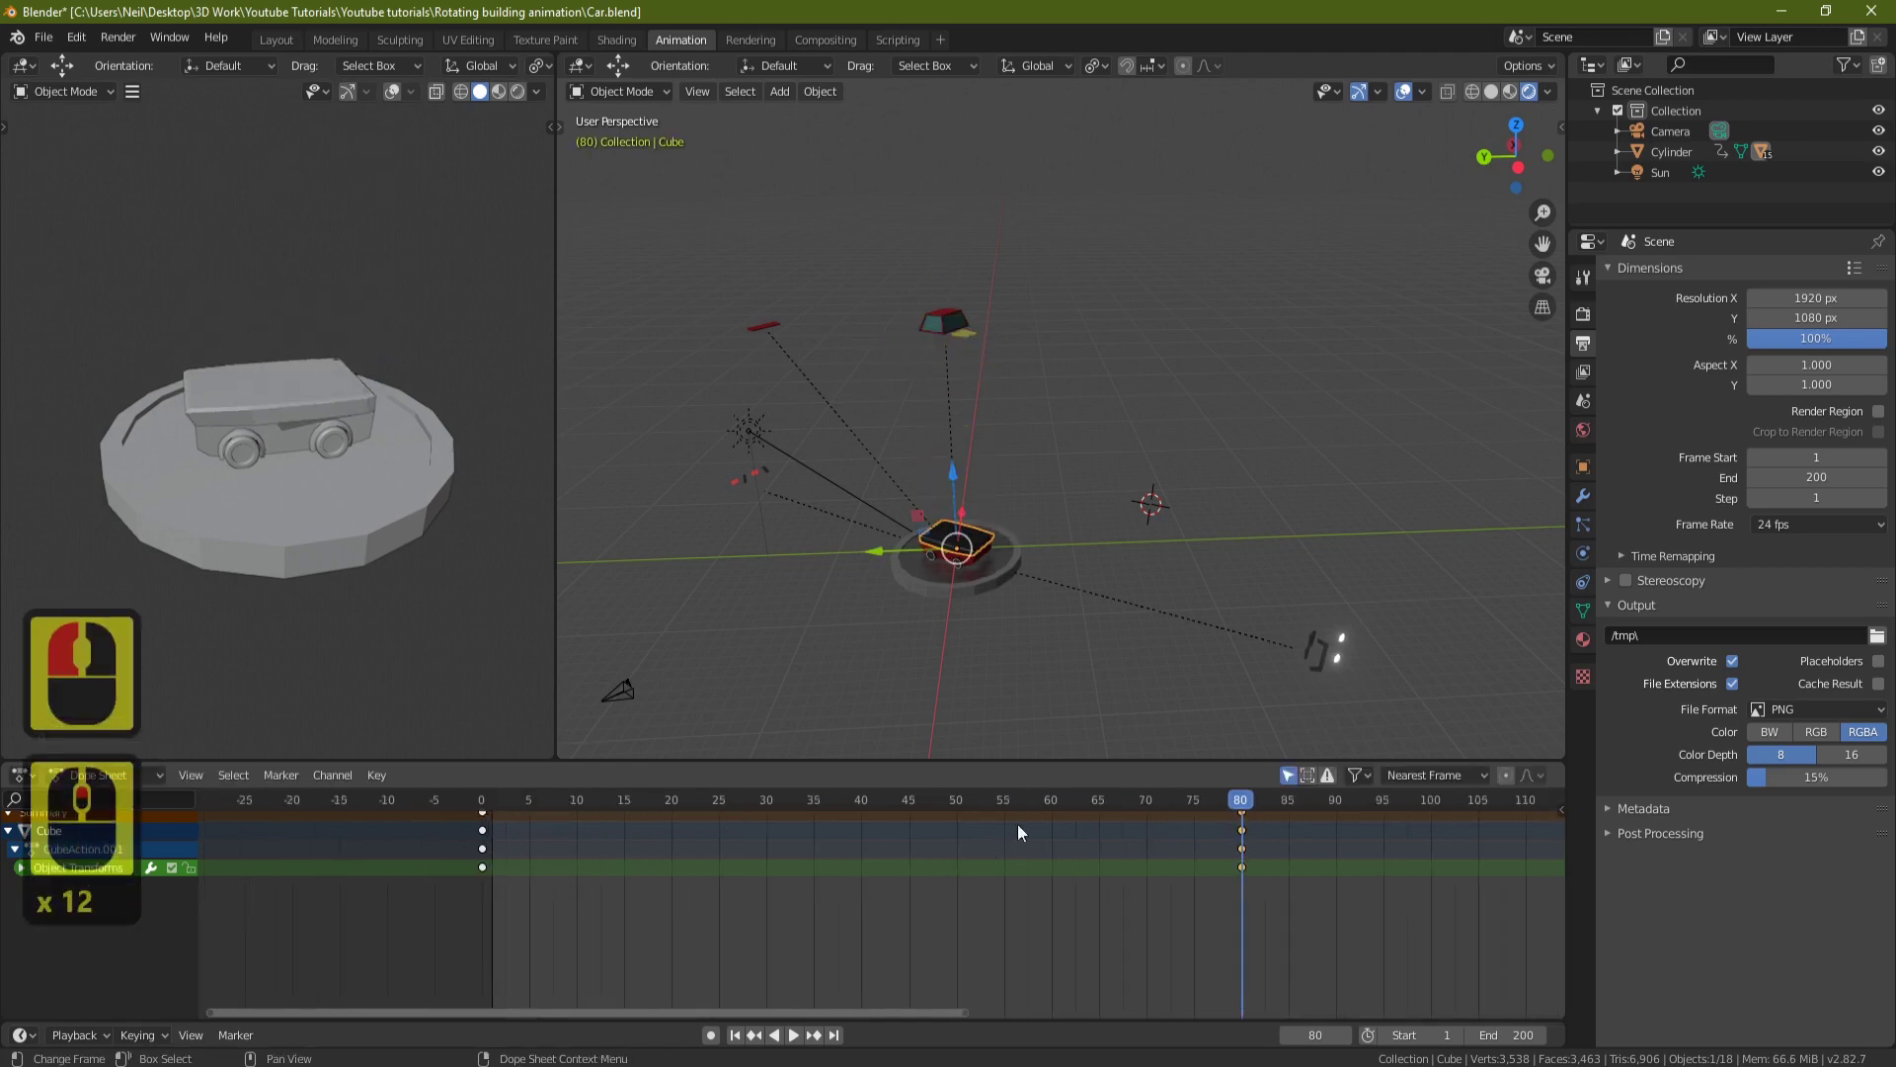
click(1051, 798)
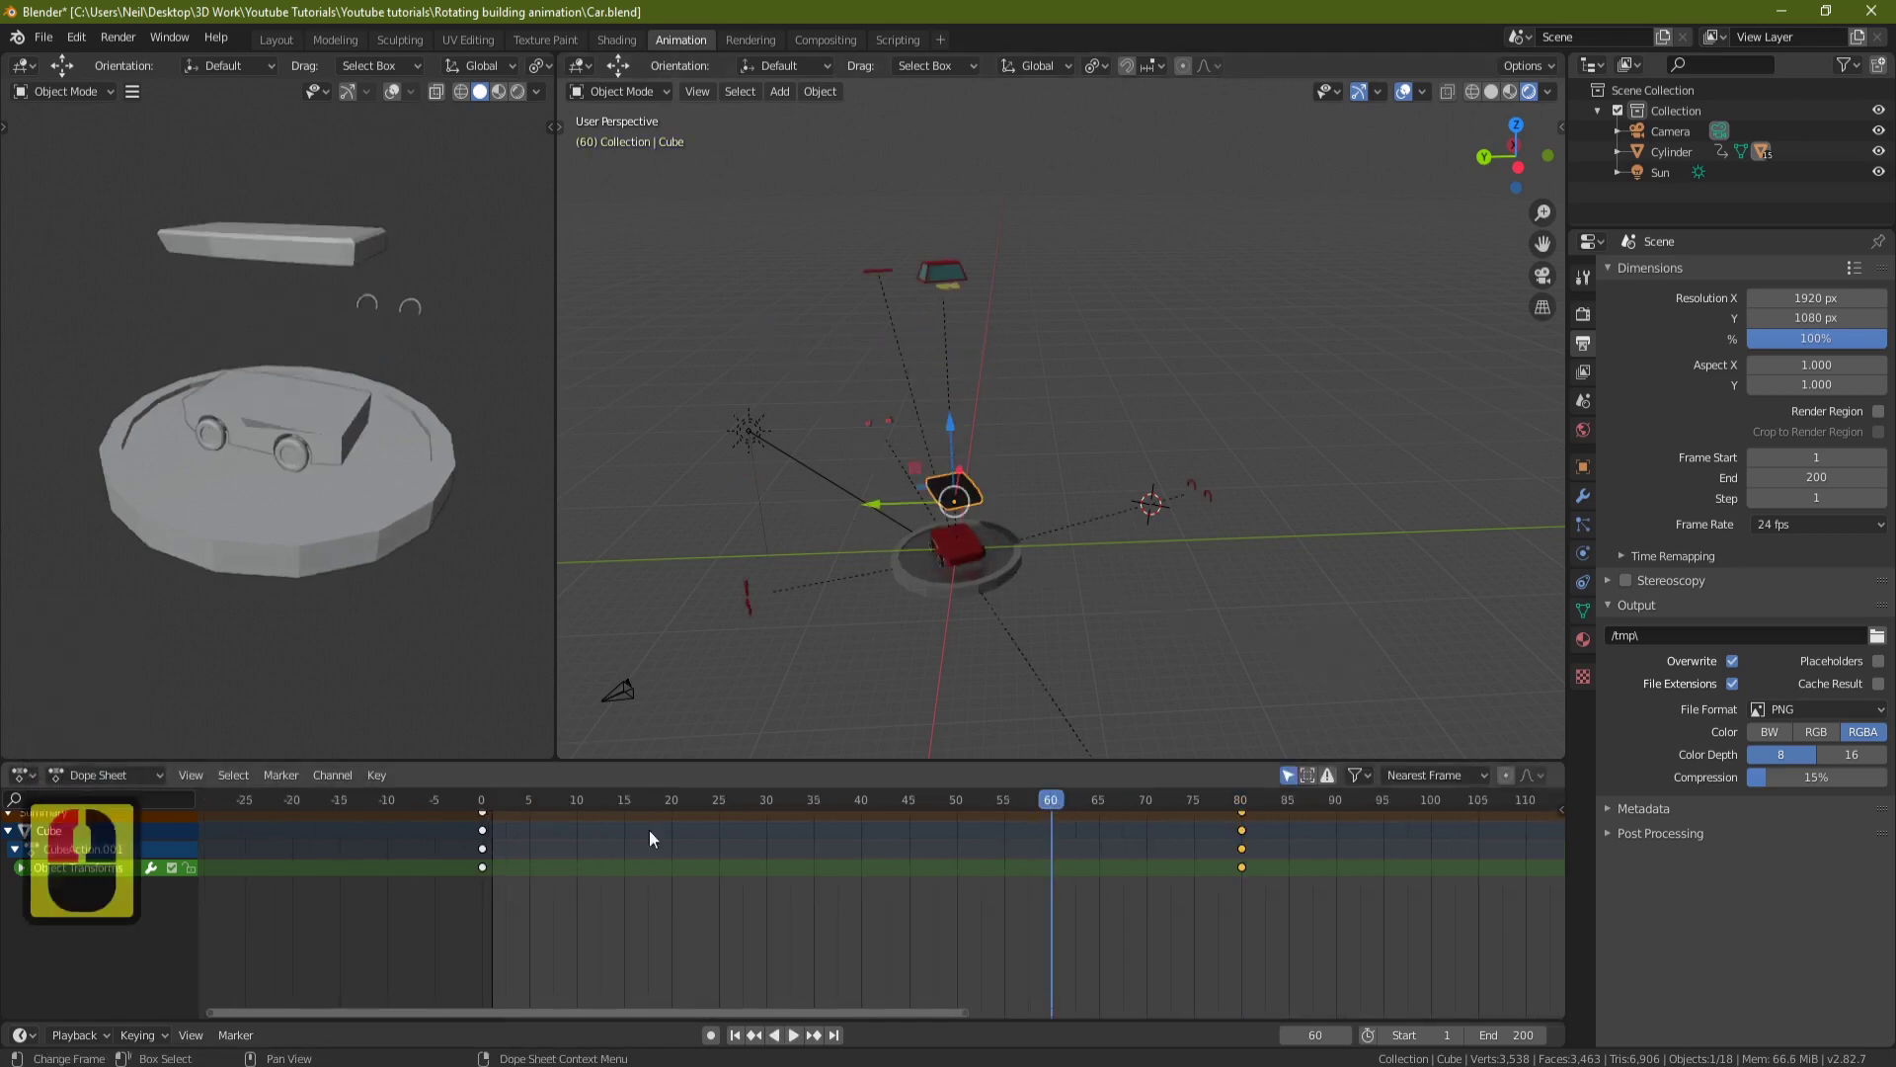
click(482, 866)
key(g)
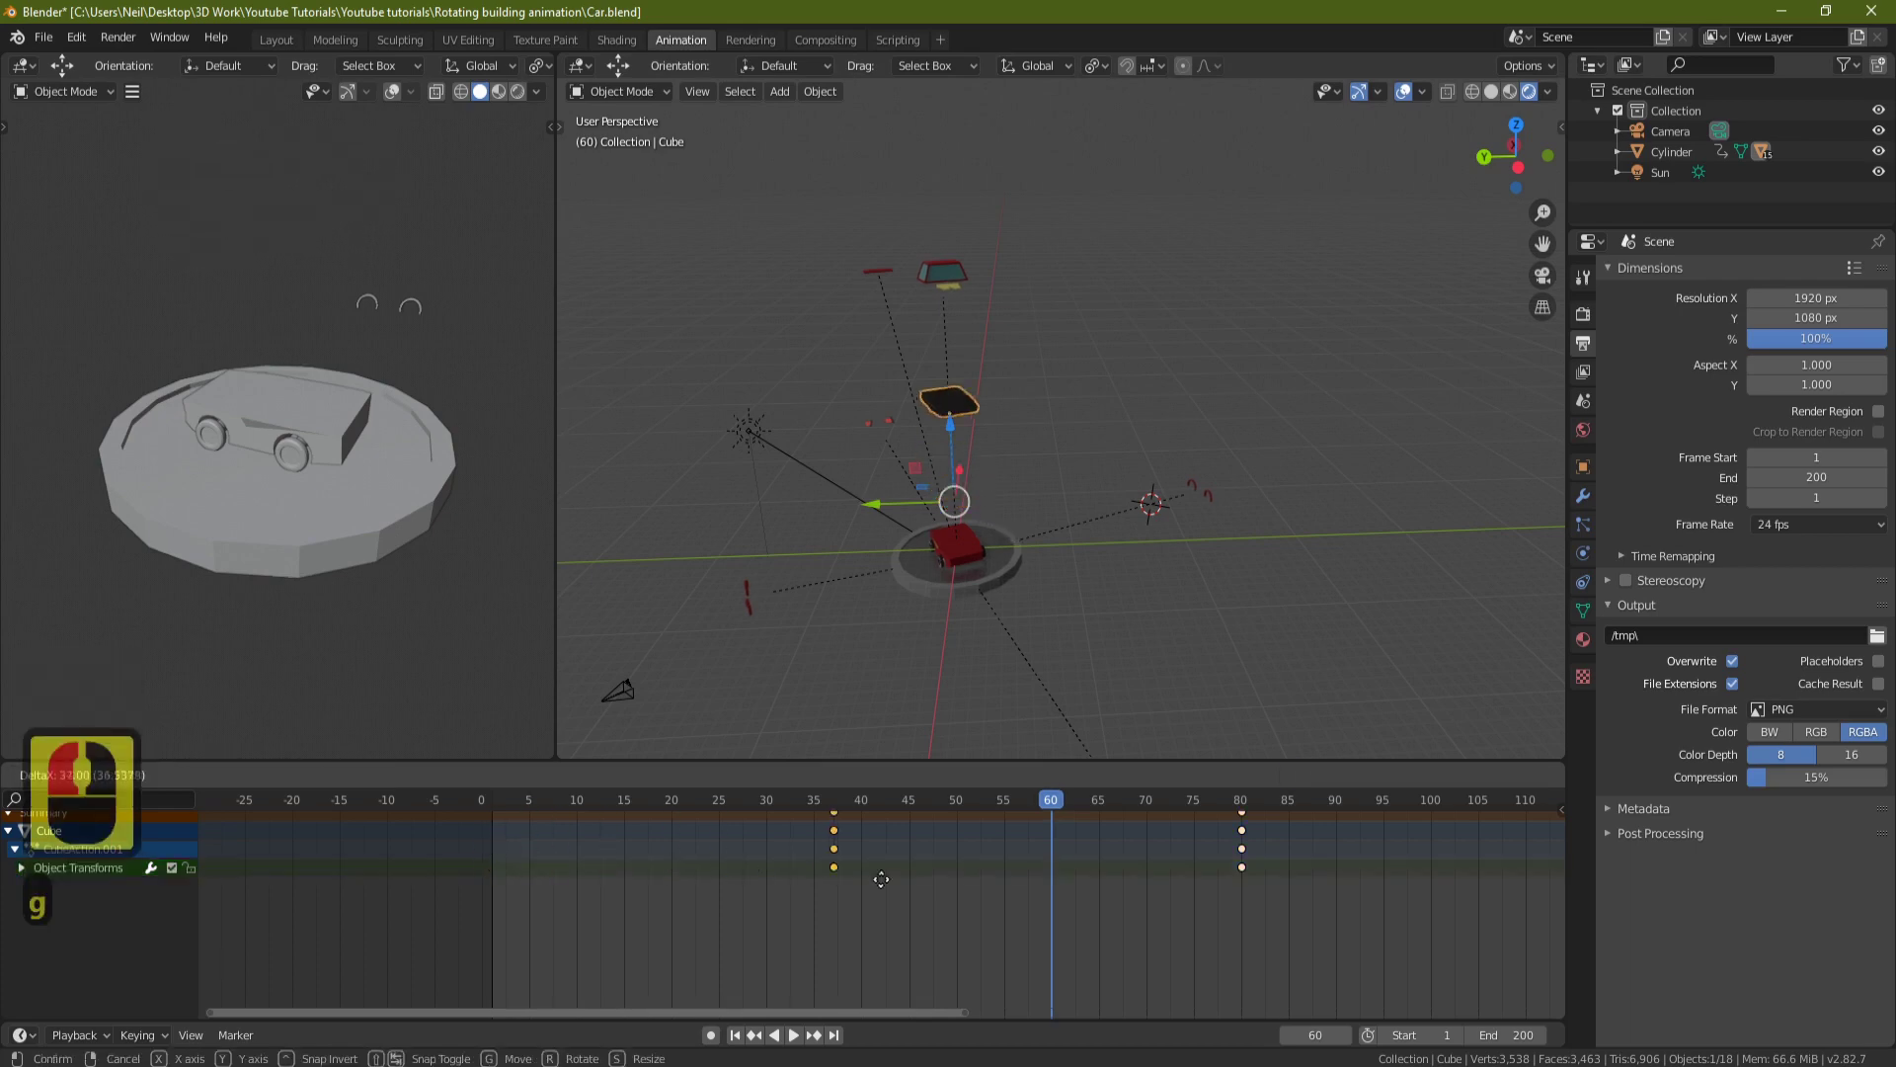
click(1047, 868)
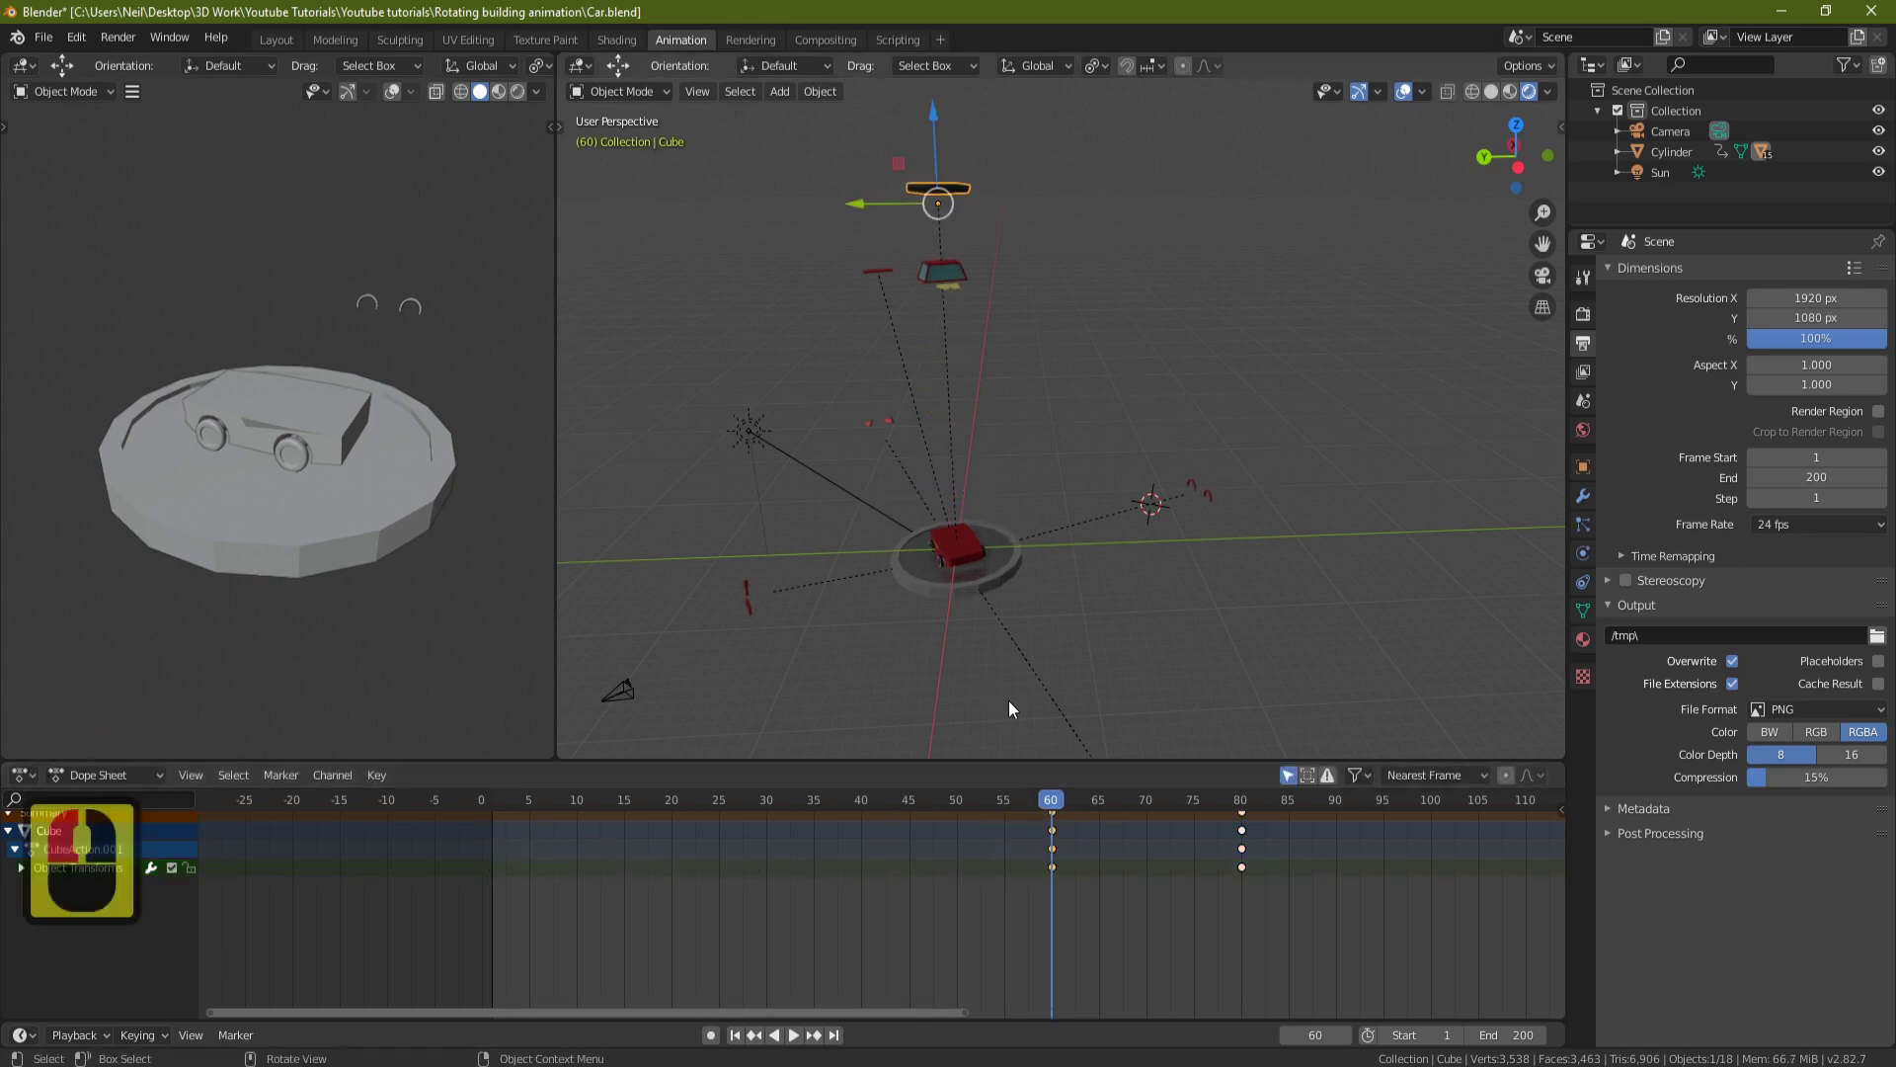
Return to frame 0 and play the animation to check the black upper car body dropping into place.
click(480, 798)
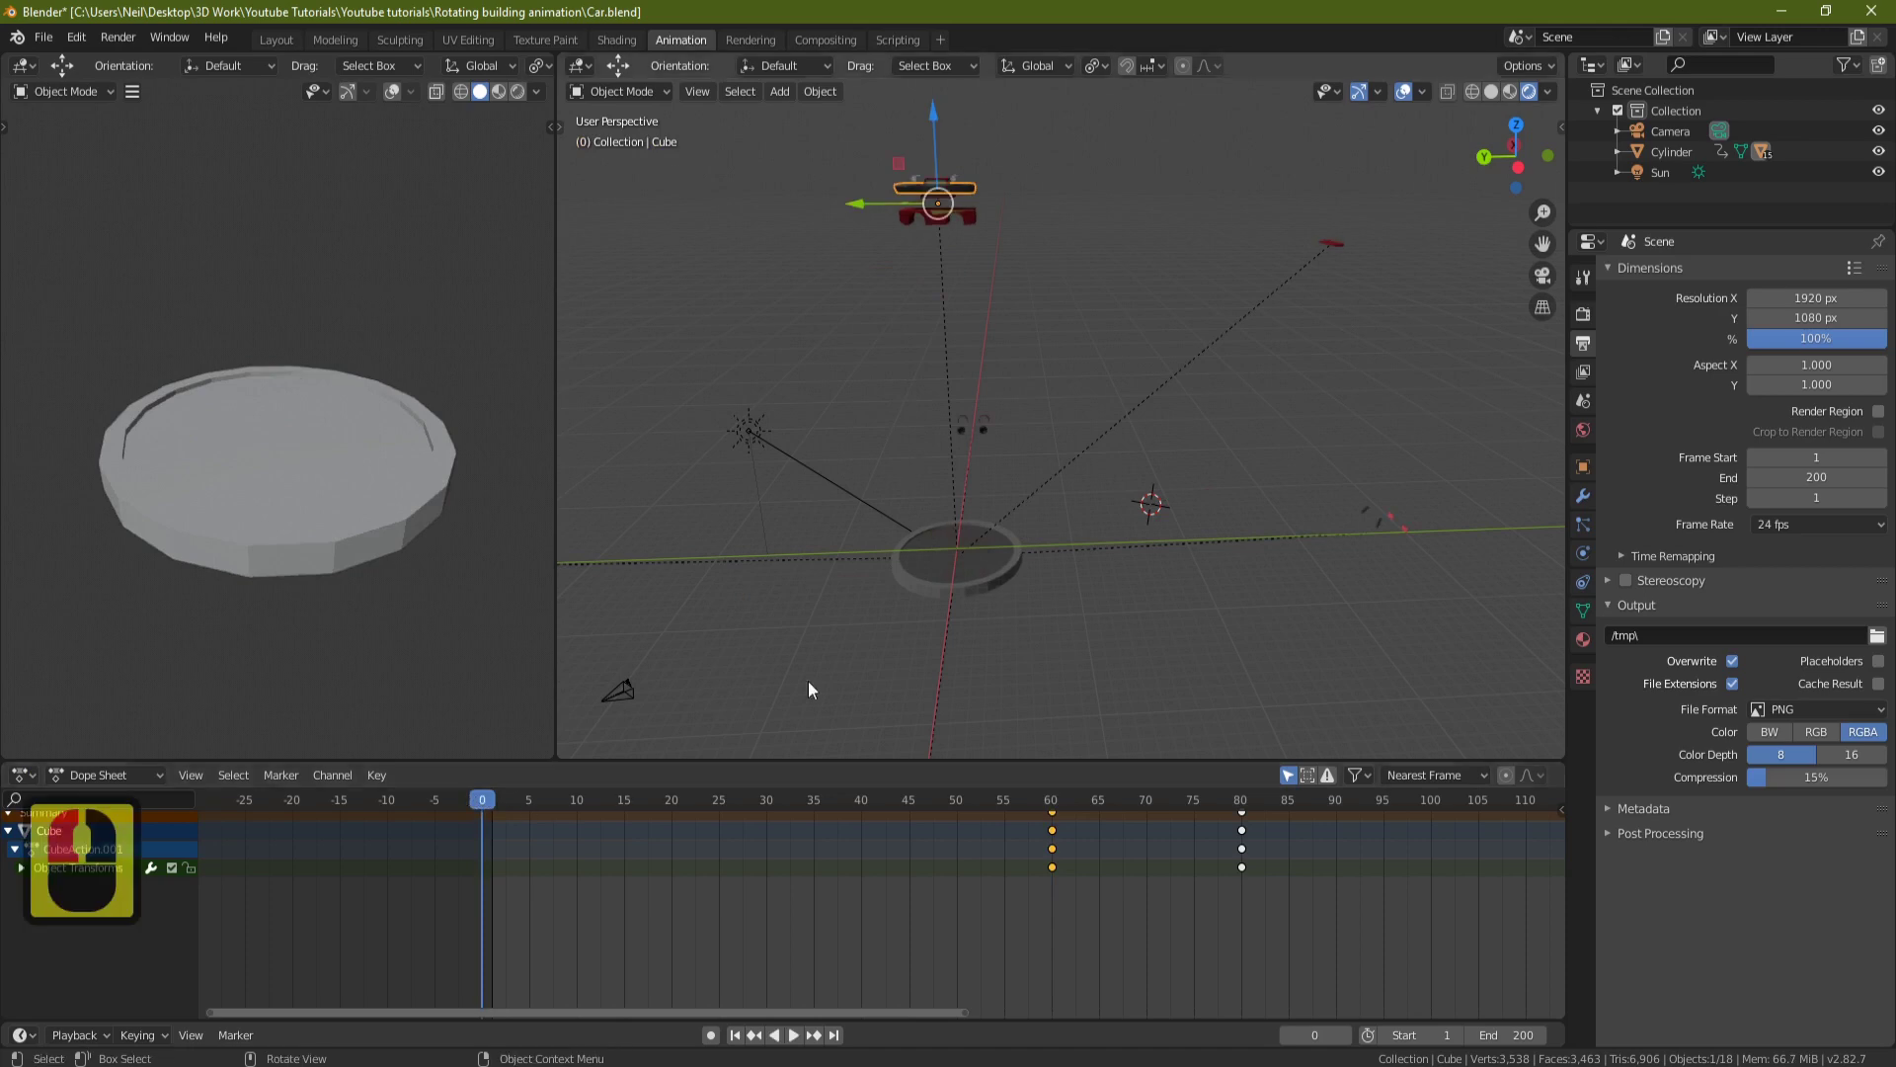
key(space)
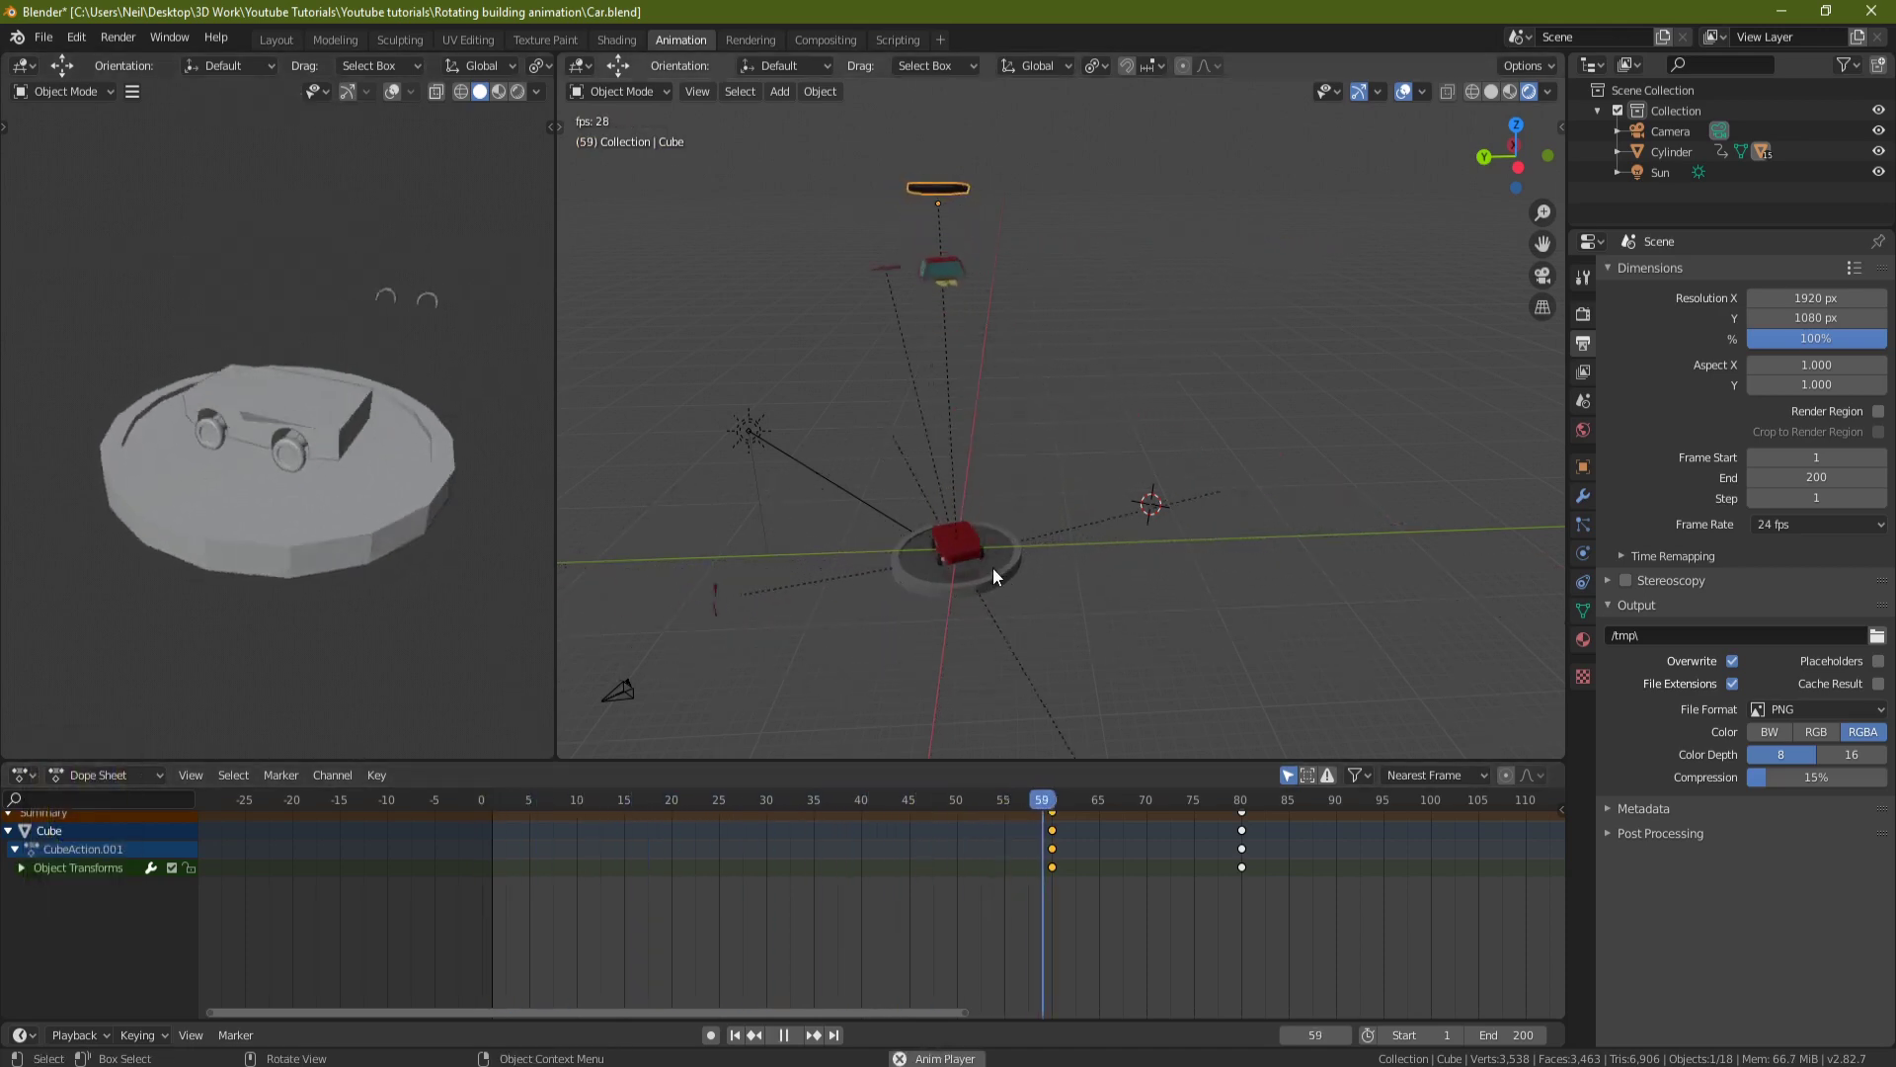
key(space)
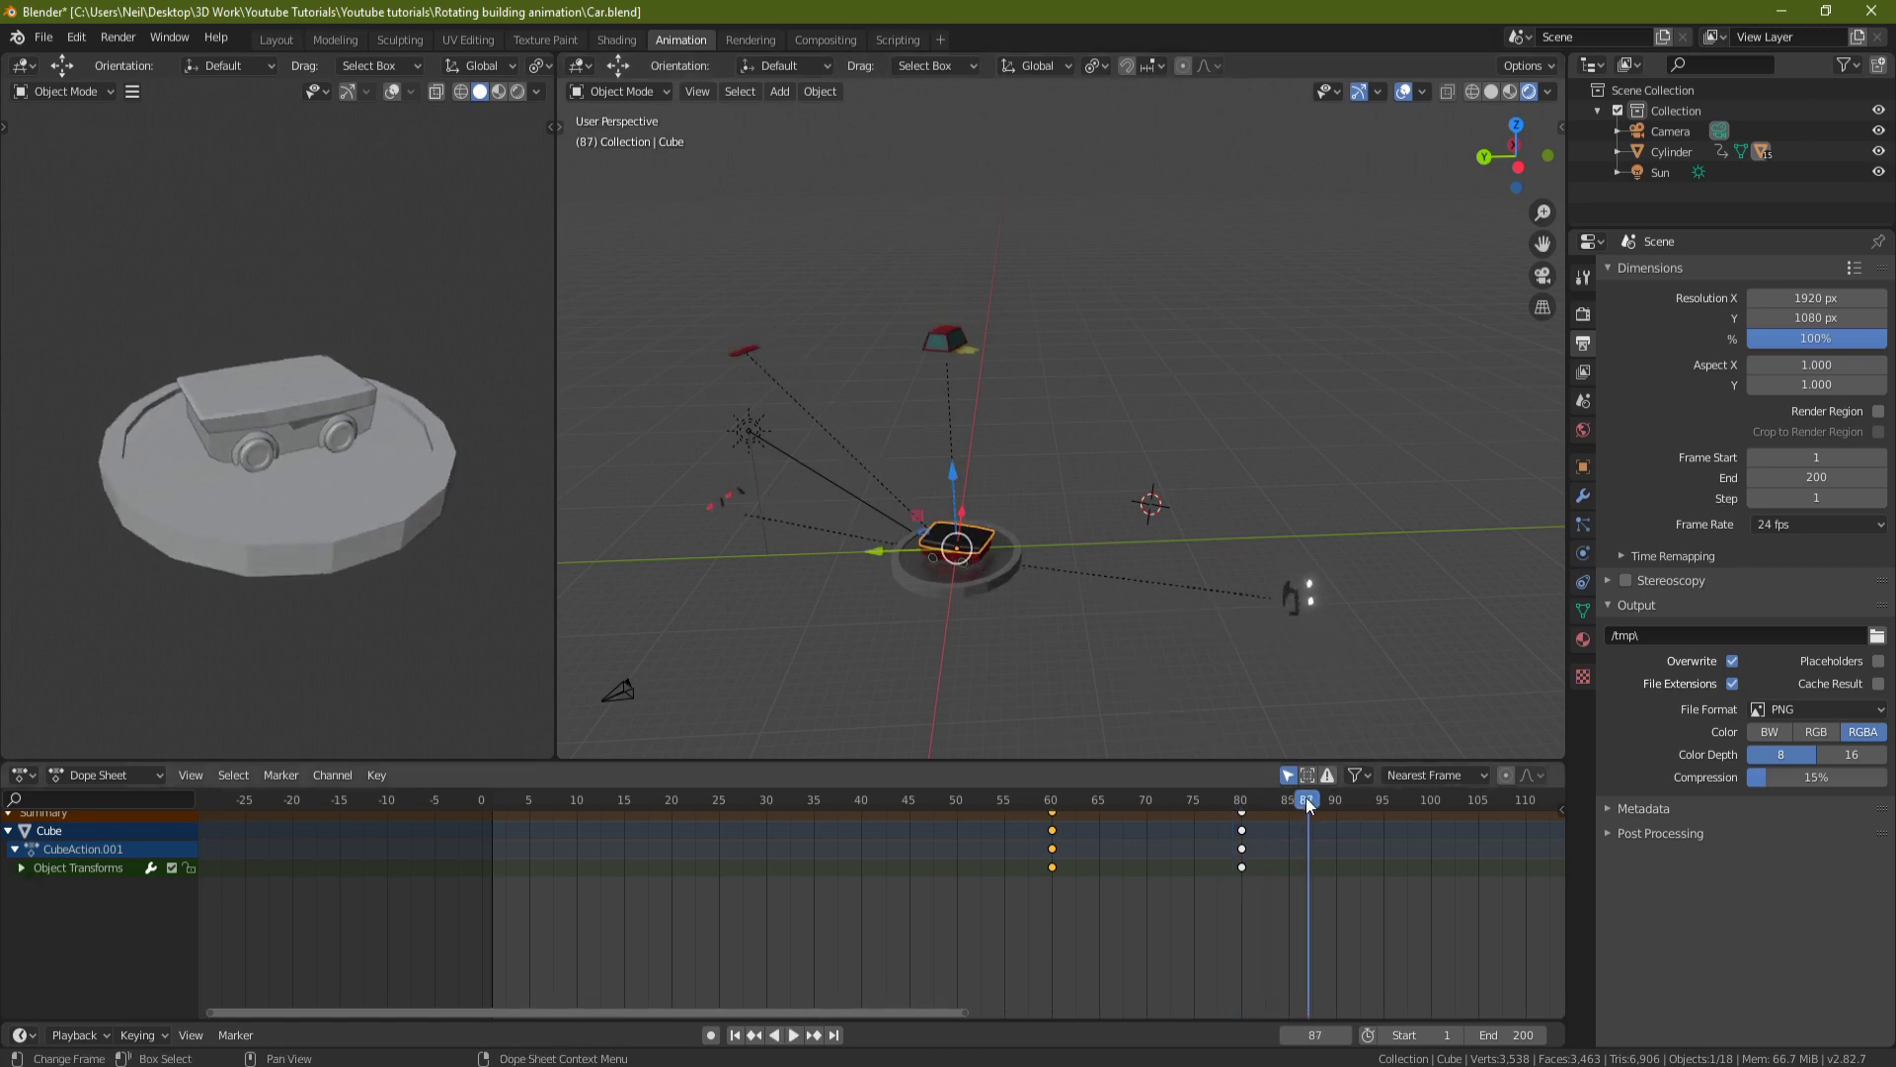
Go to frame 90, select the curved black panel beside the glowing headlights and move its final keyframe to frame 90.
drag(1308, 797, 1336, 802)
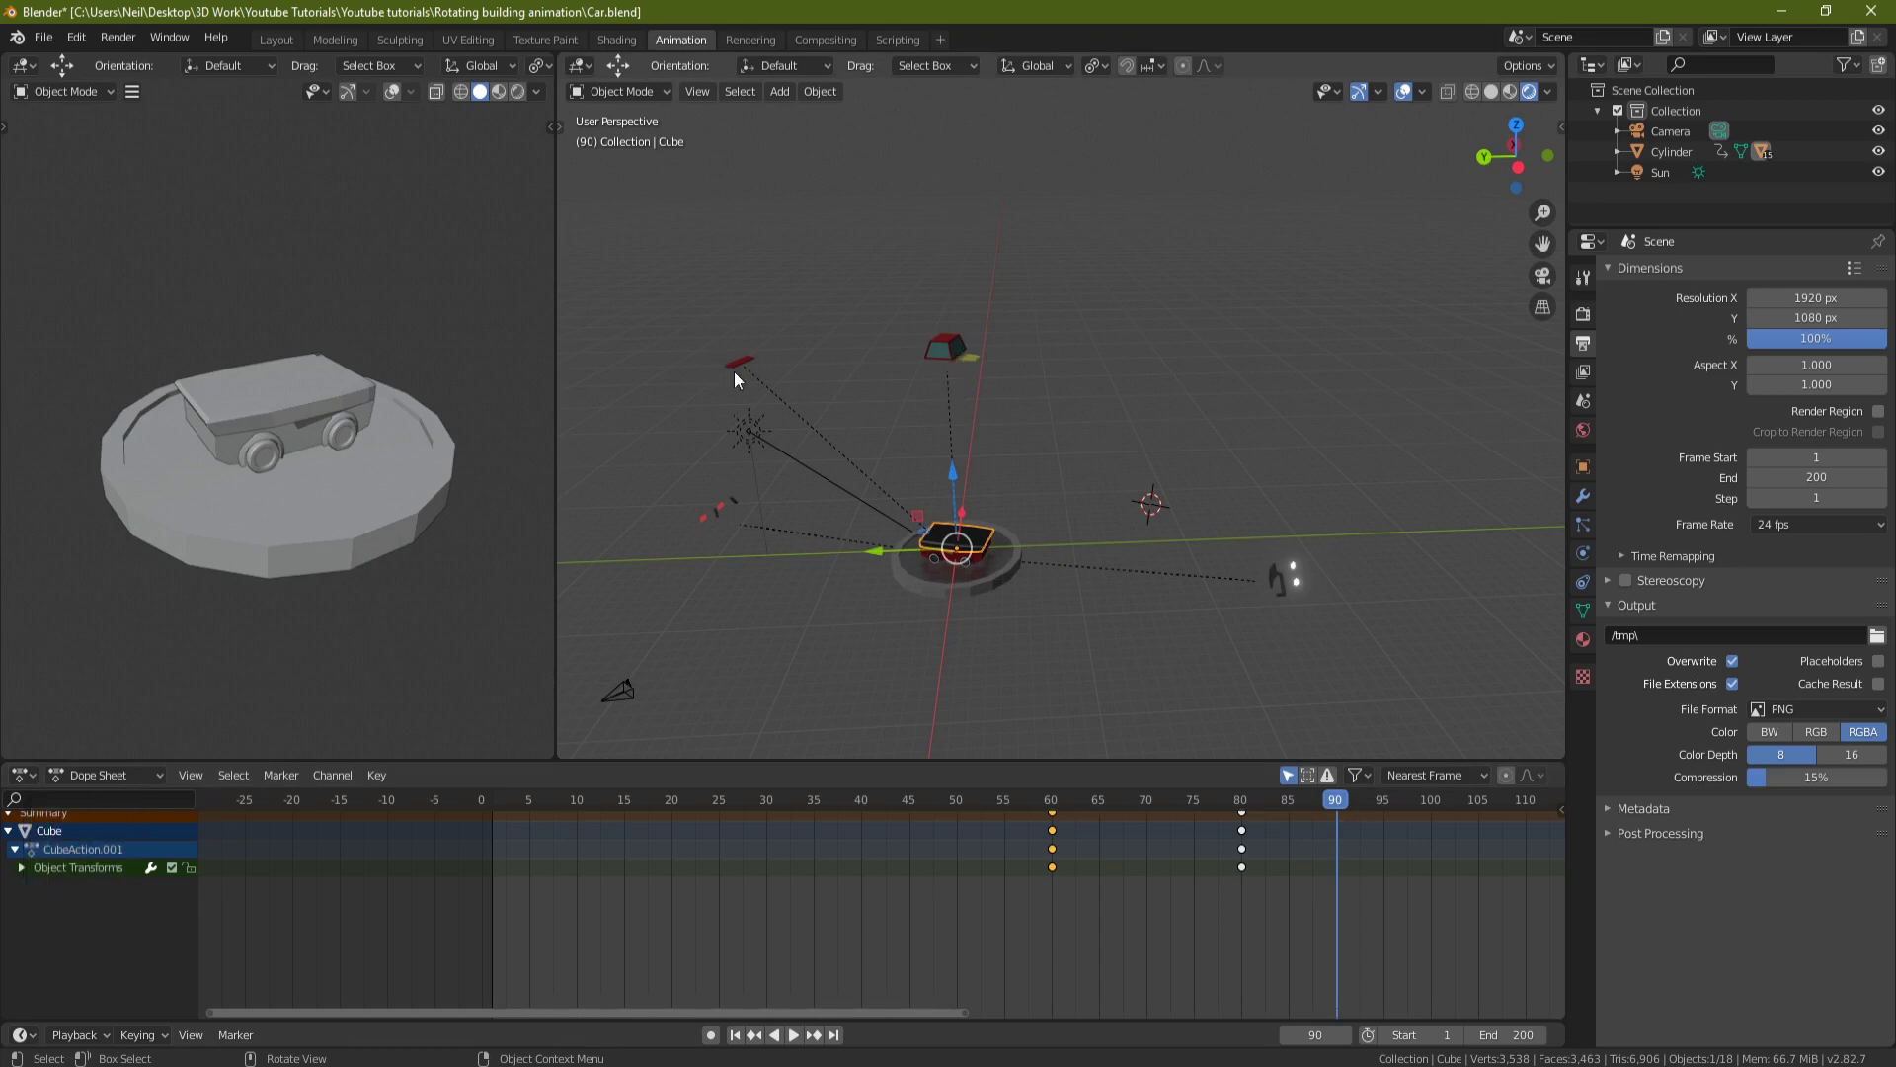
middle_drag(1218, 396, 1144, 422)
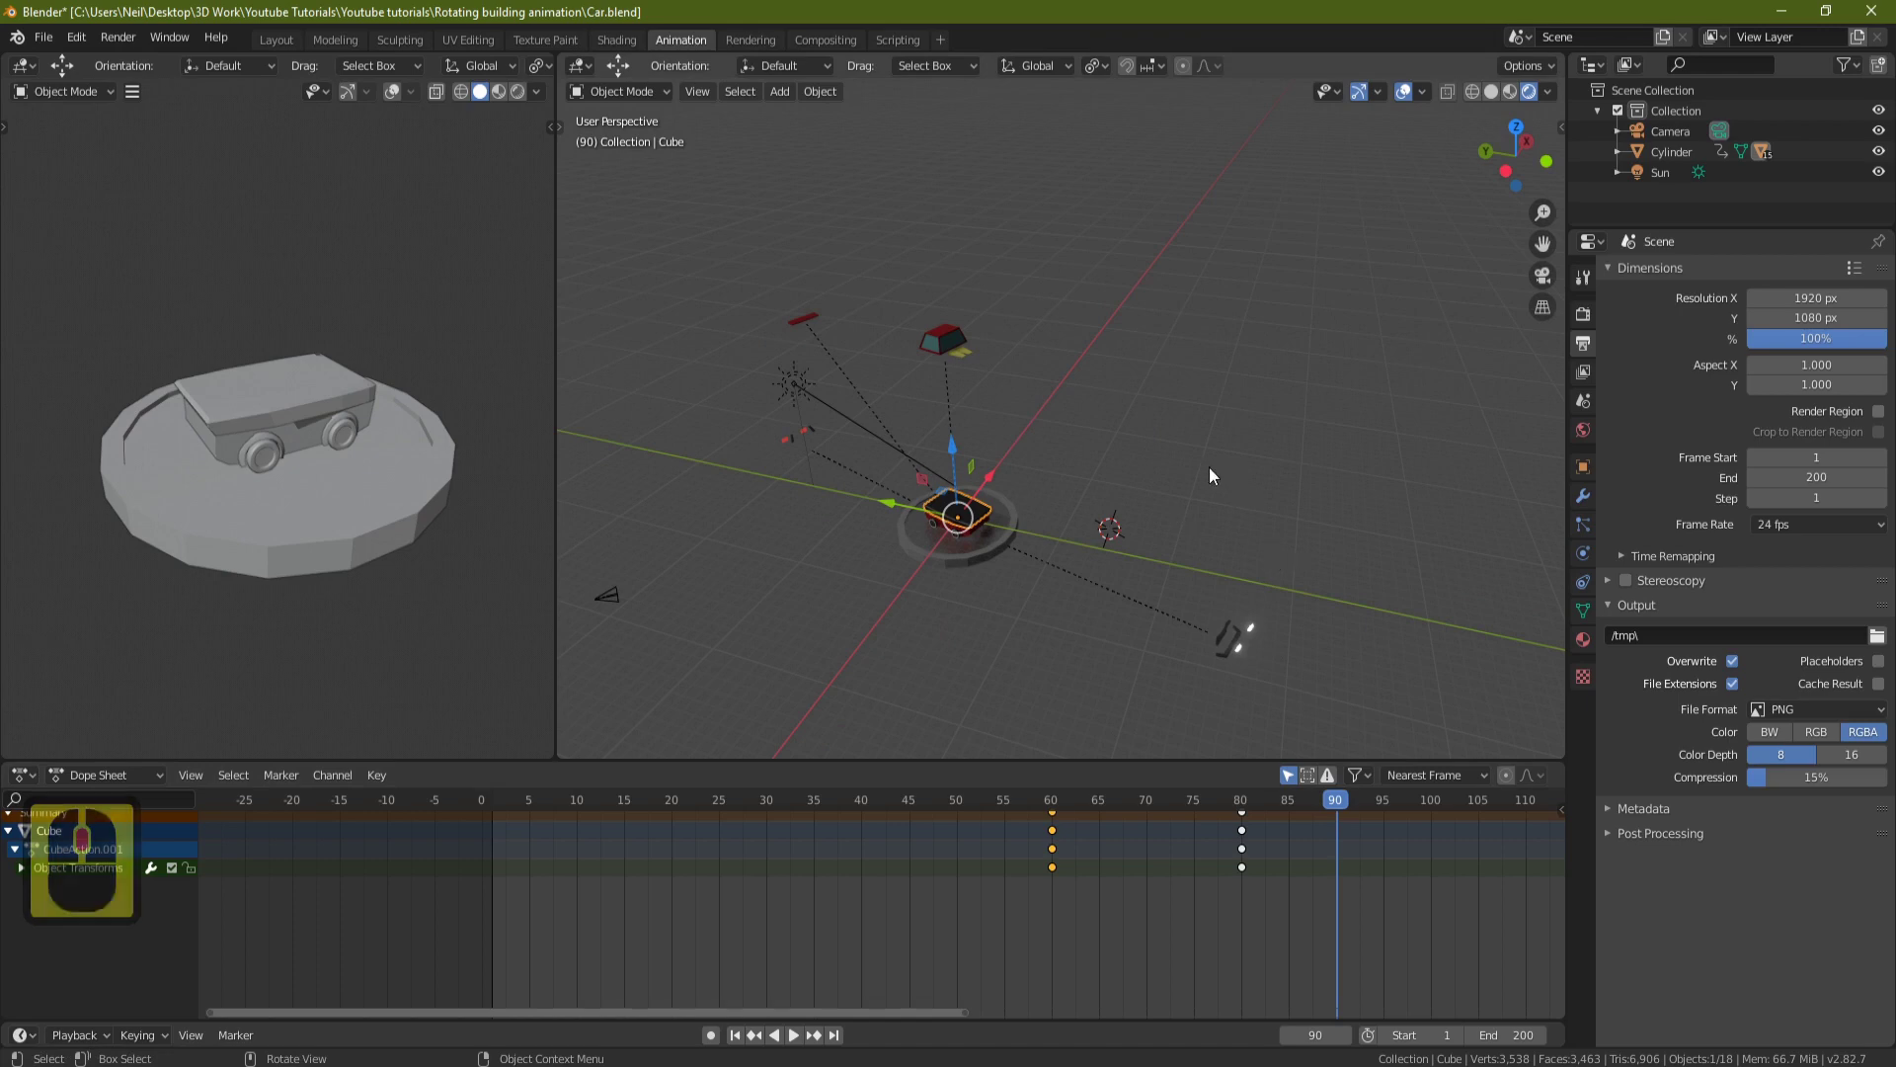
scroll(1206, 468, up, 3)
shift+middle_drag(1213, 524, 1195, 612)
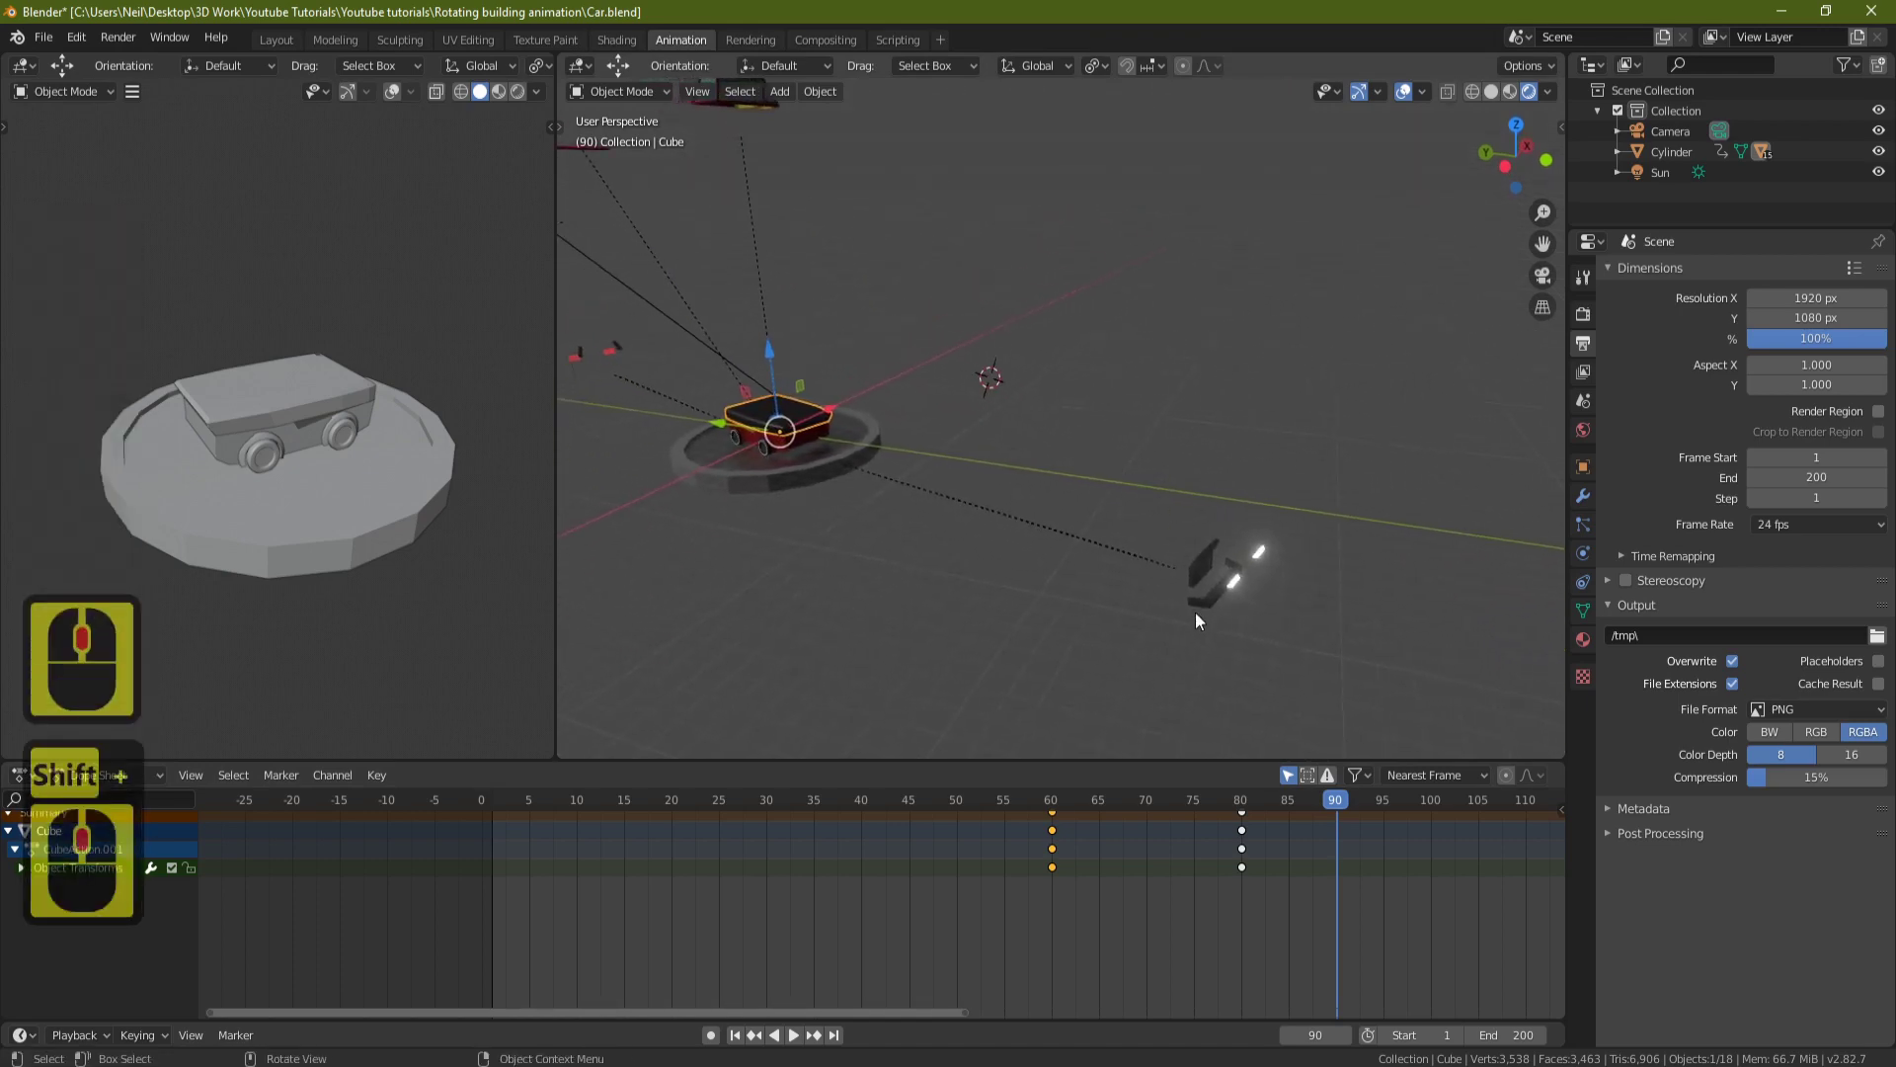
click(1201, 561)
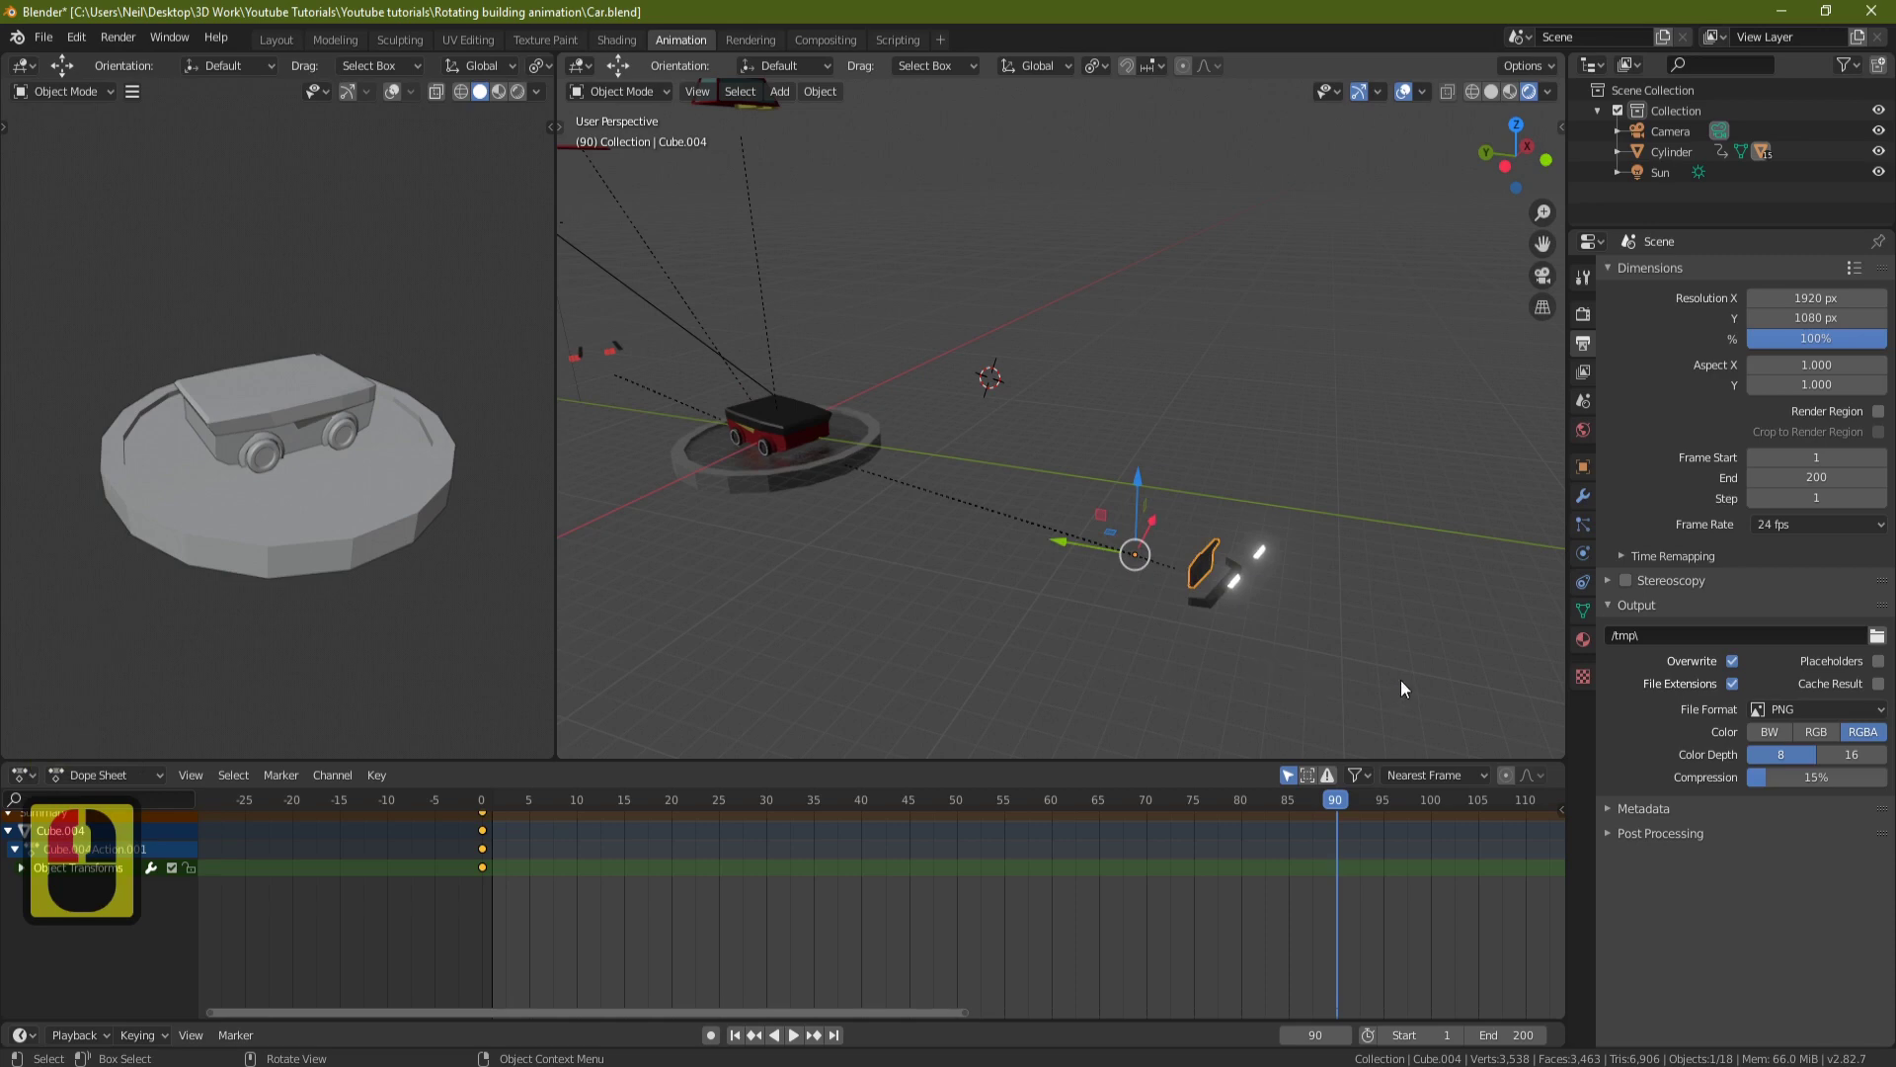
scroll(1402, 691, down, 4)
scroll(1425, 850, down, 13)
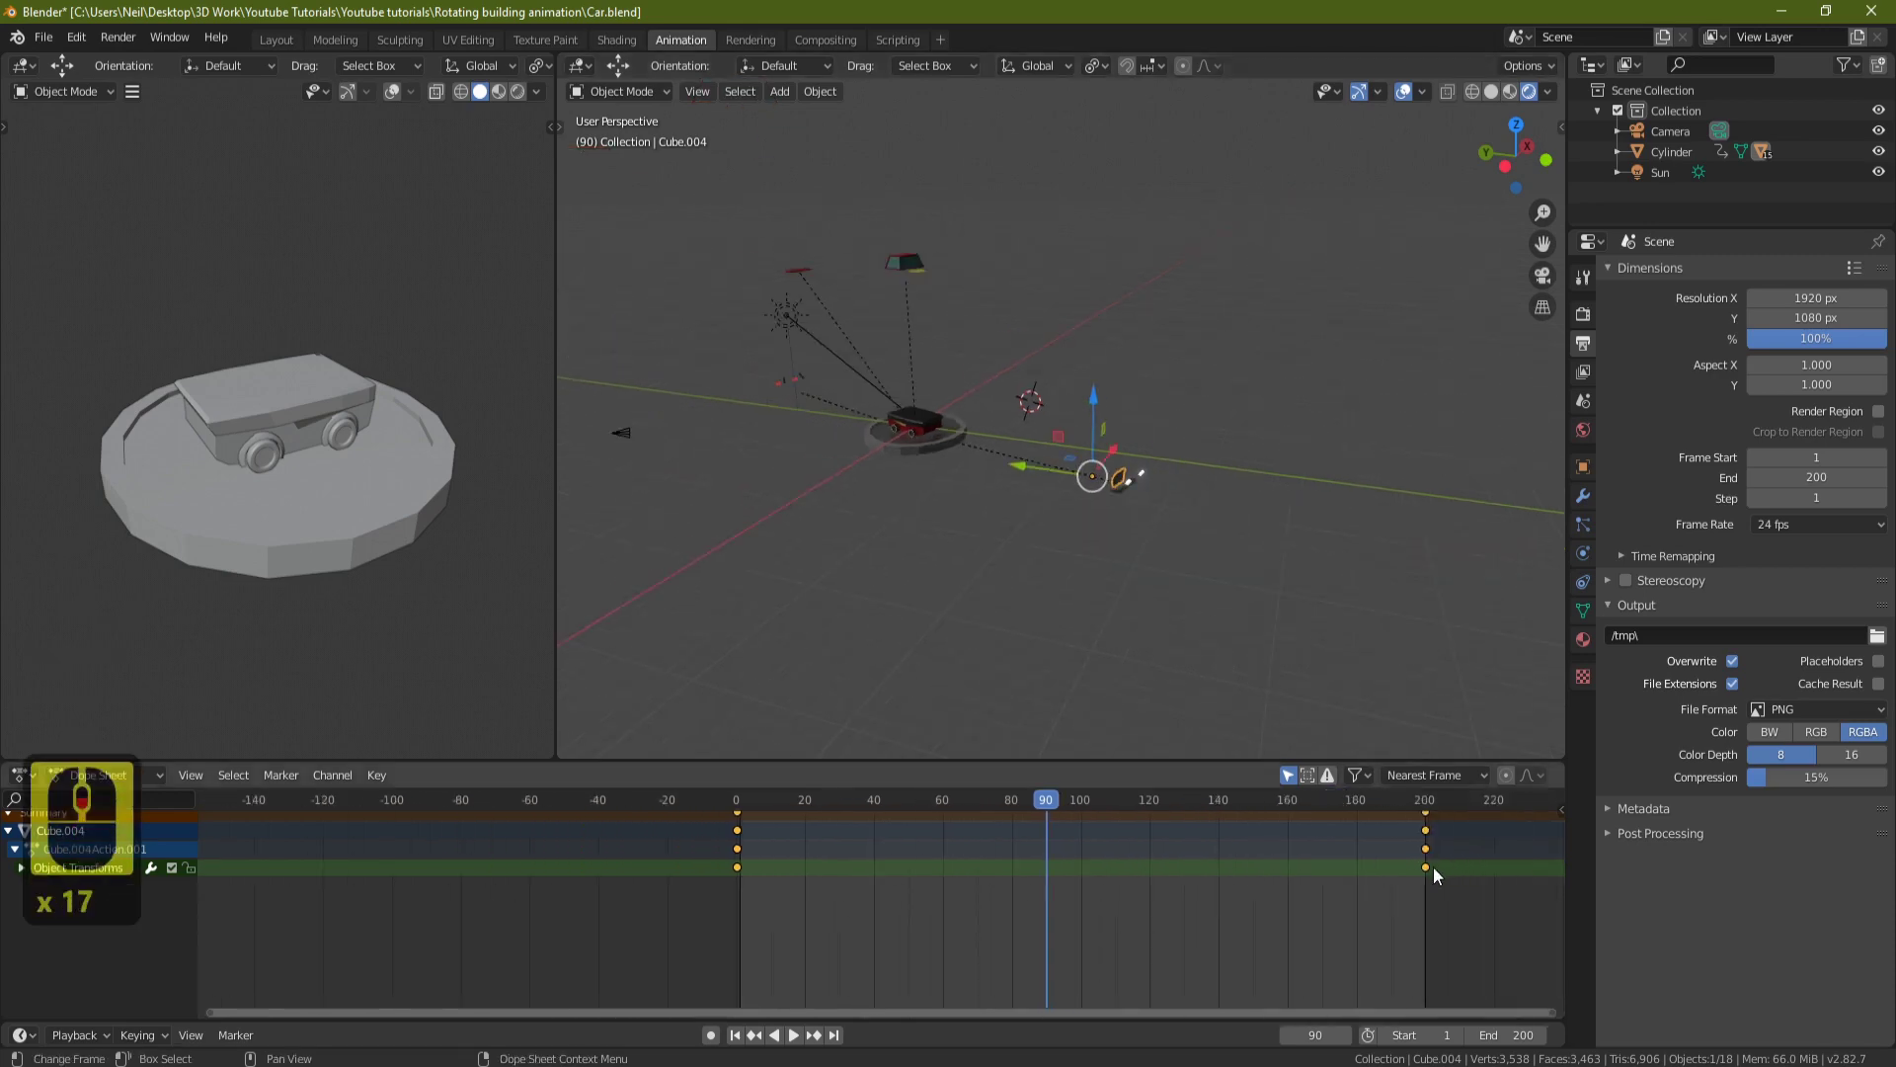
key(g)
right_click(1373, 880)
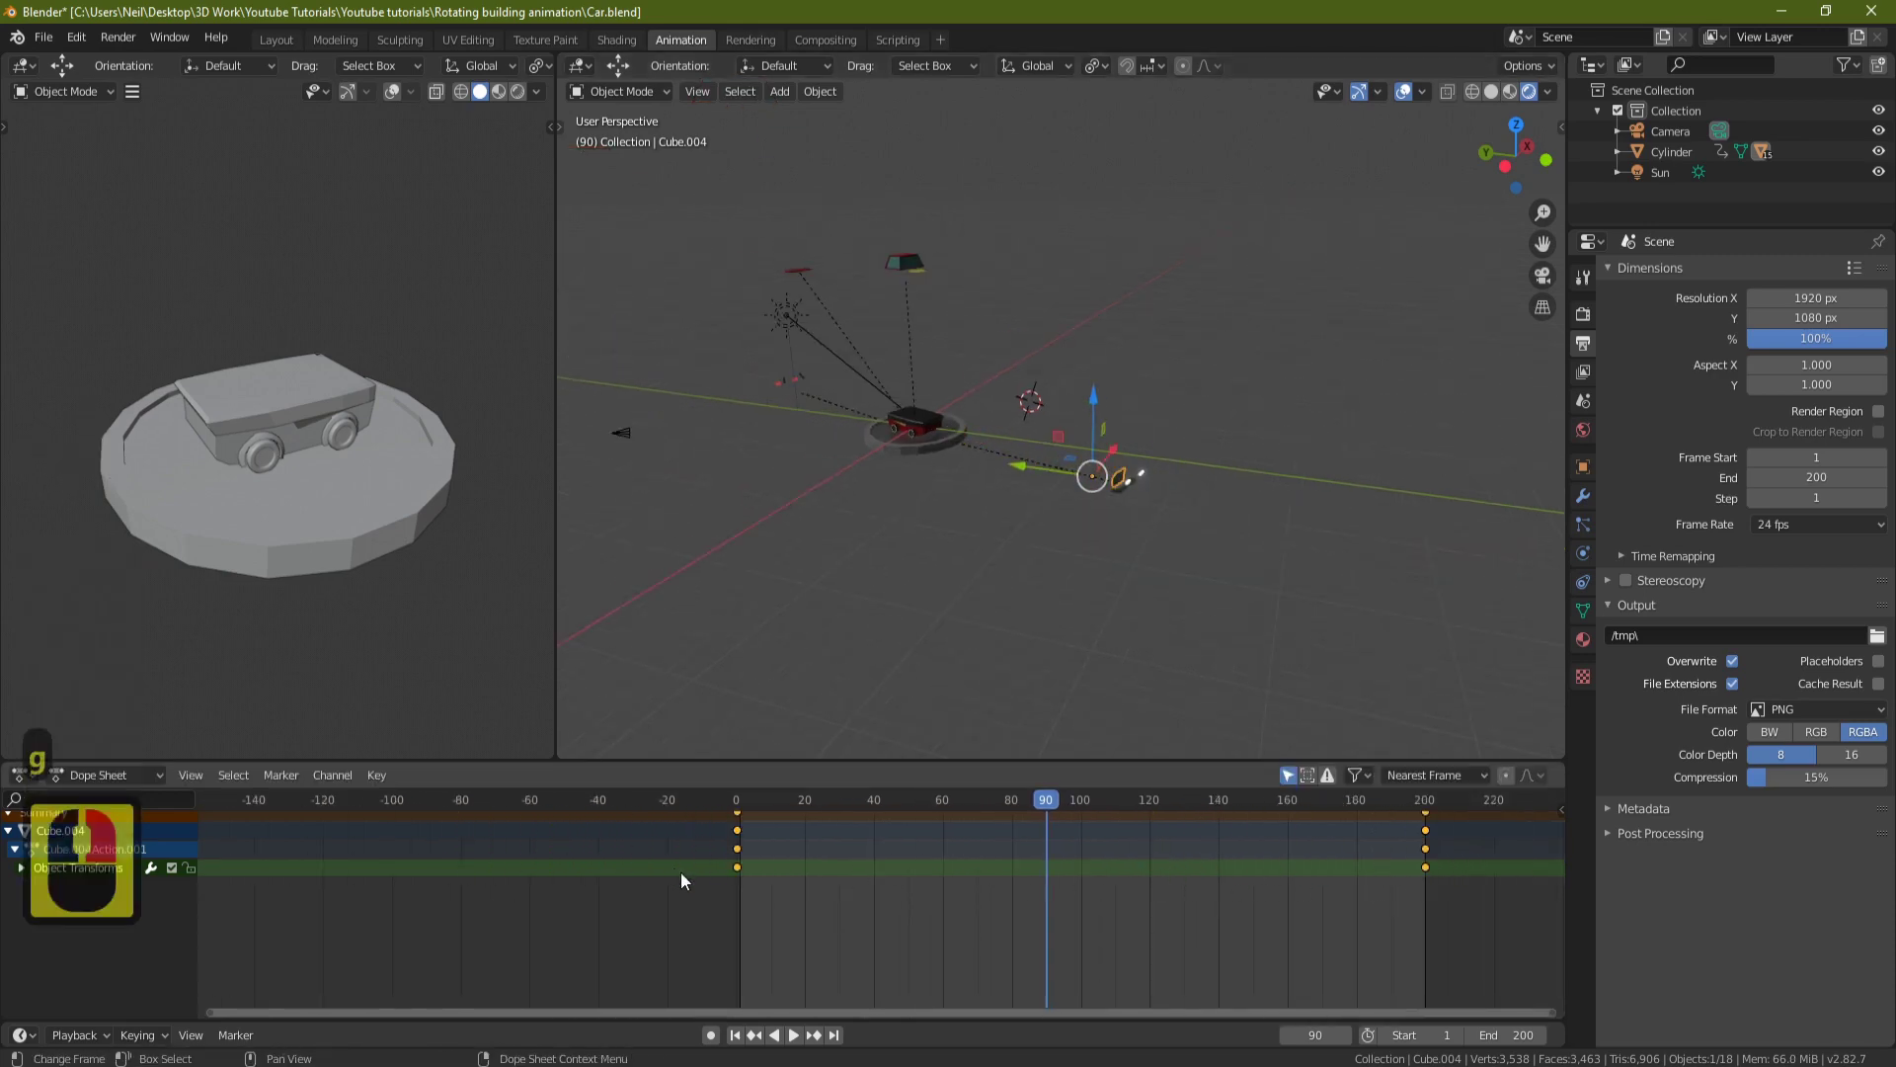
click(1424, 867)
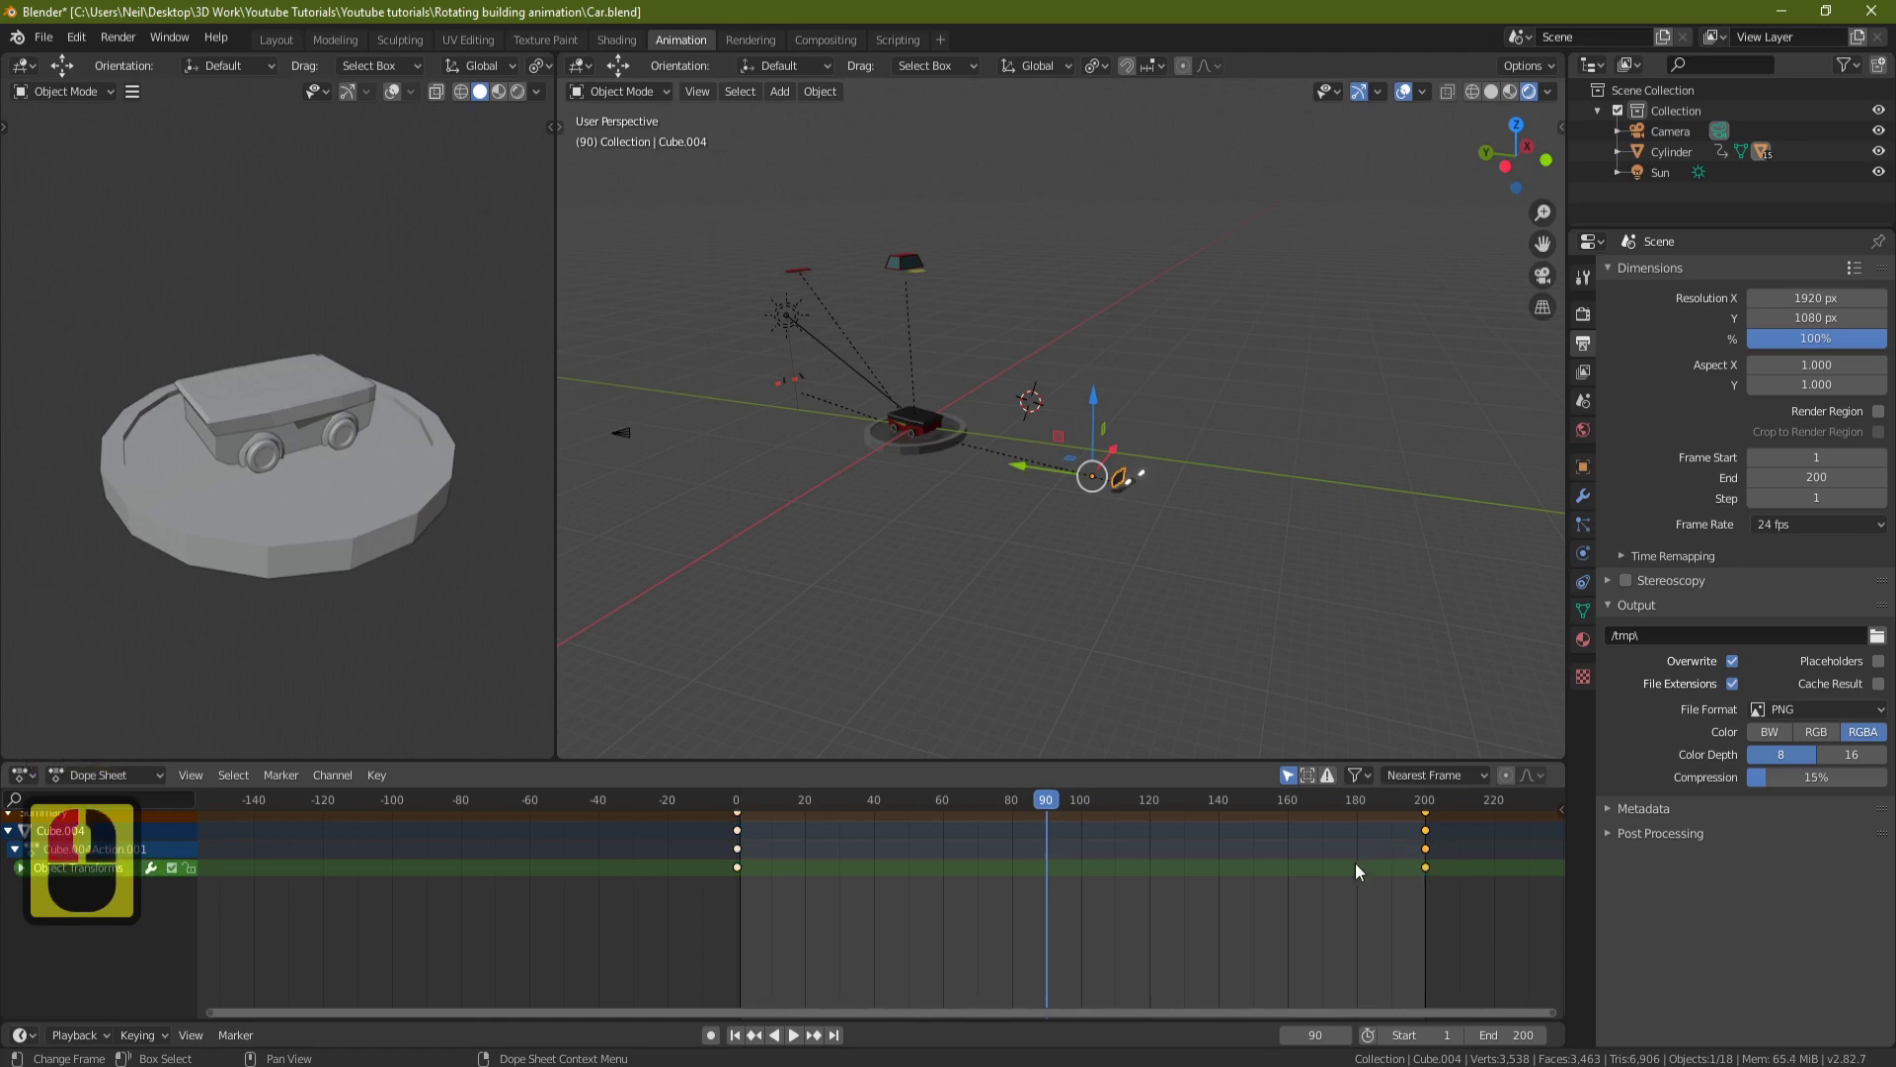
key(g)
click(976, 868)
Go to frame 70 and move the curved black panel's starting keyframe to frame 70.
scroll(1045, 845, up, 12)
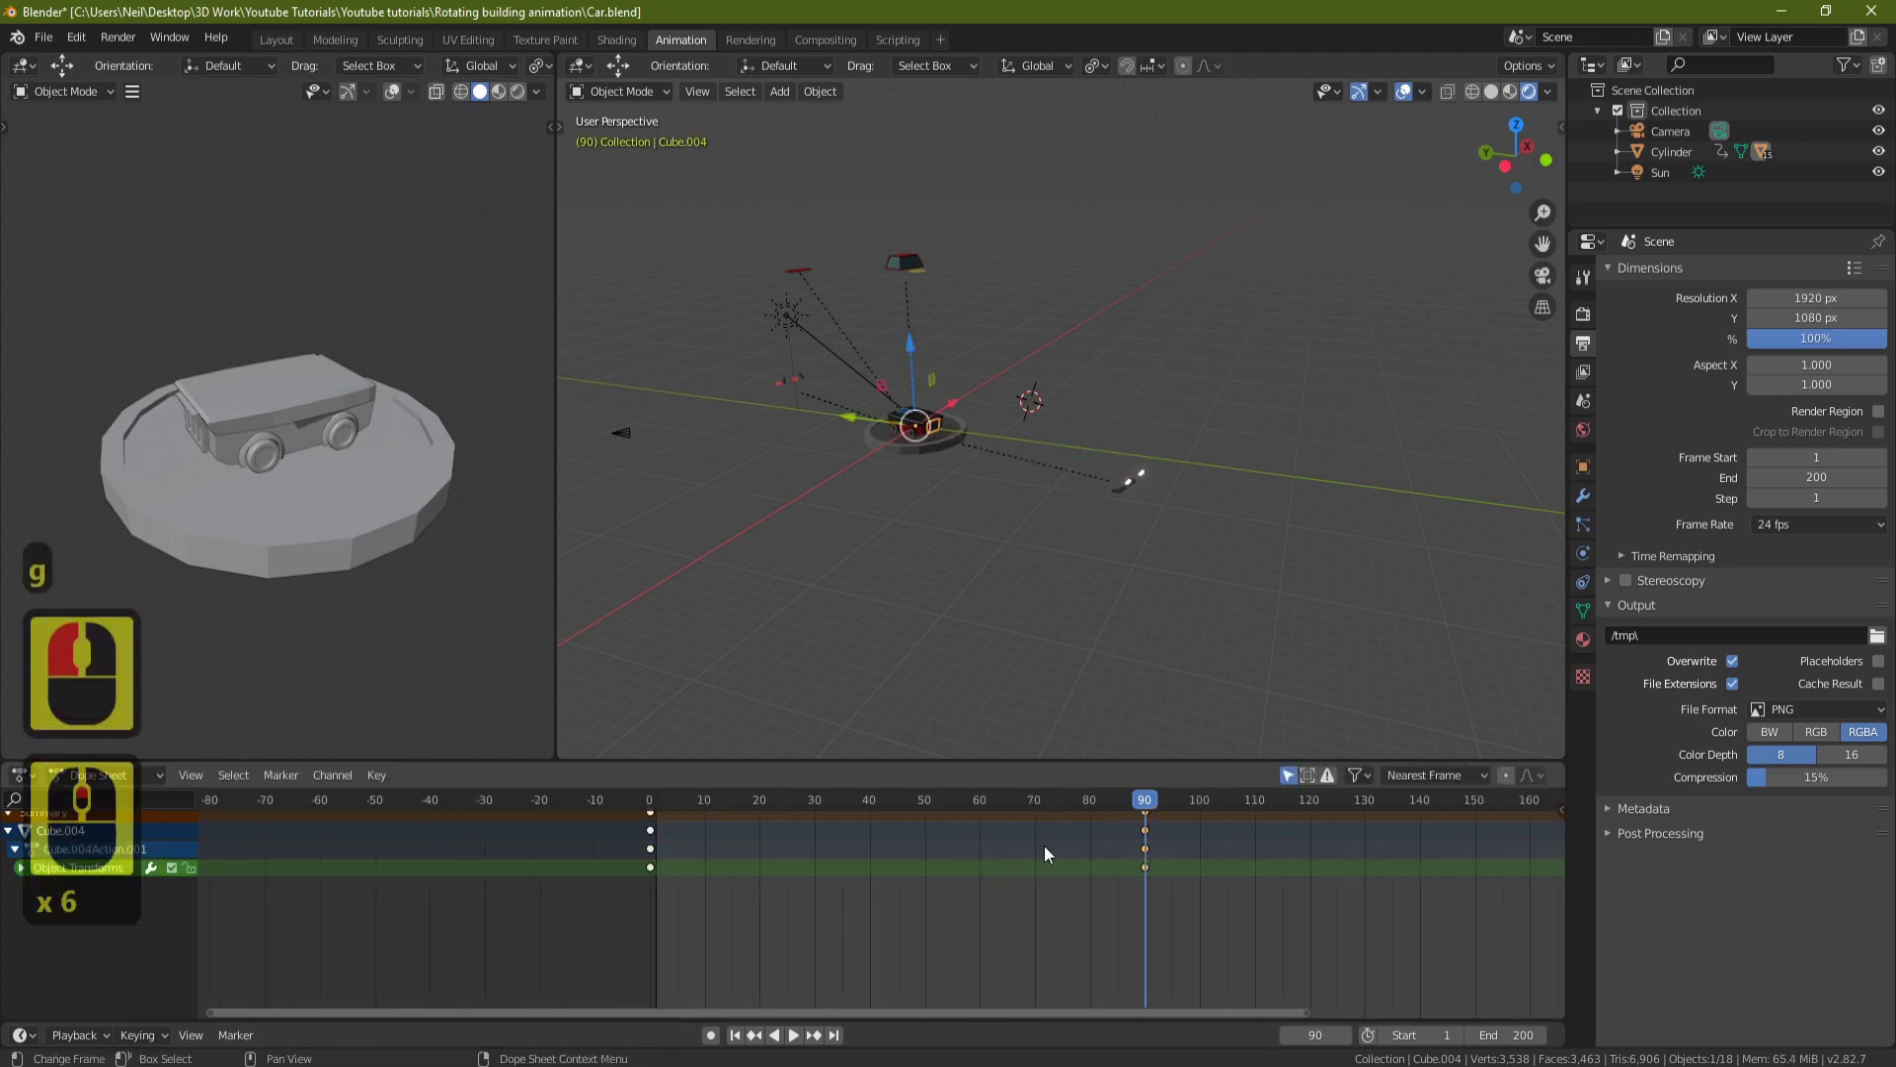
click(1128, 808)
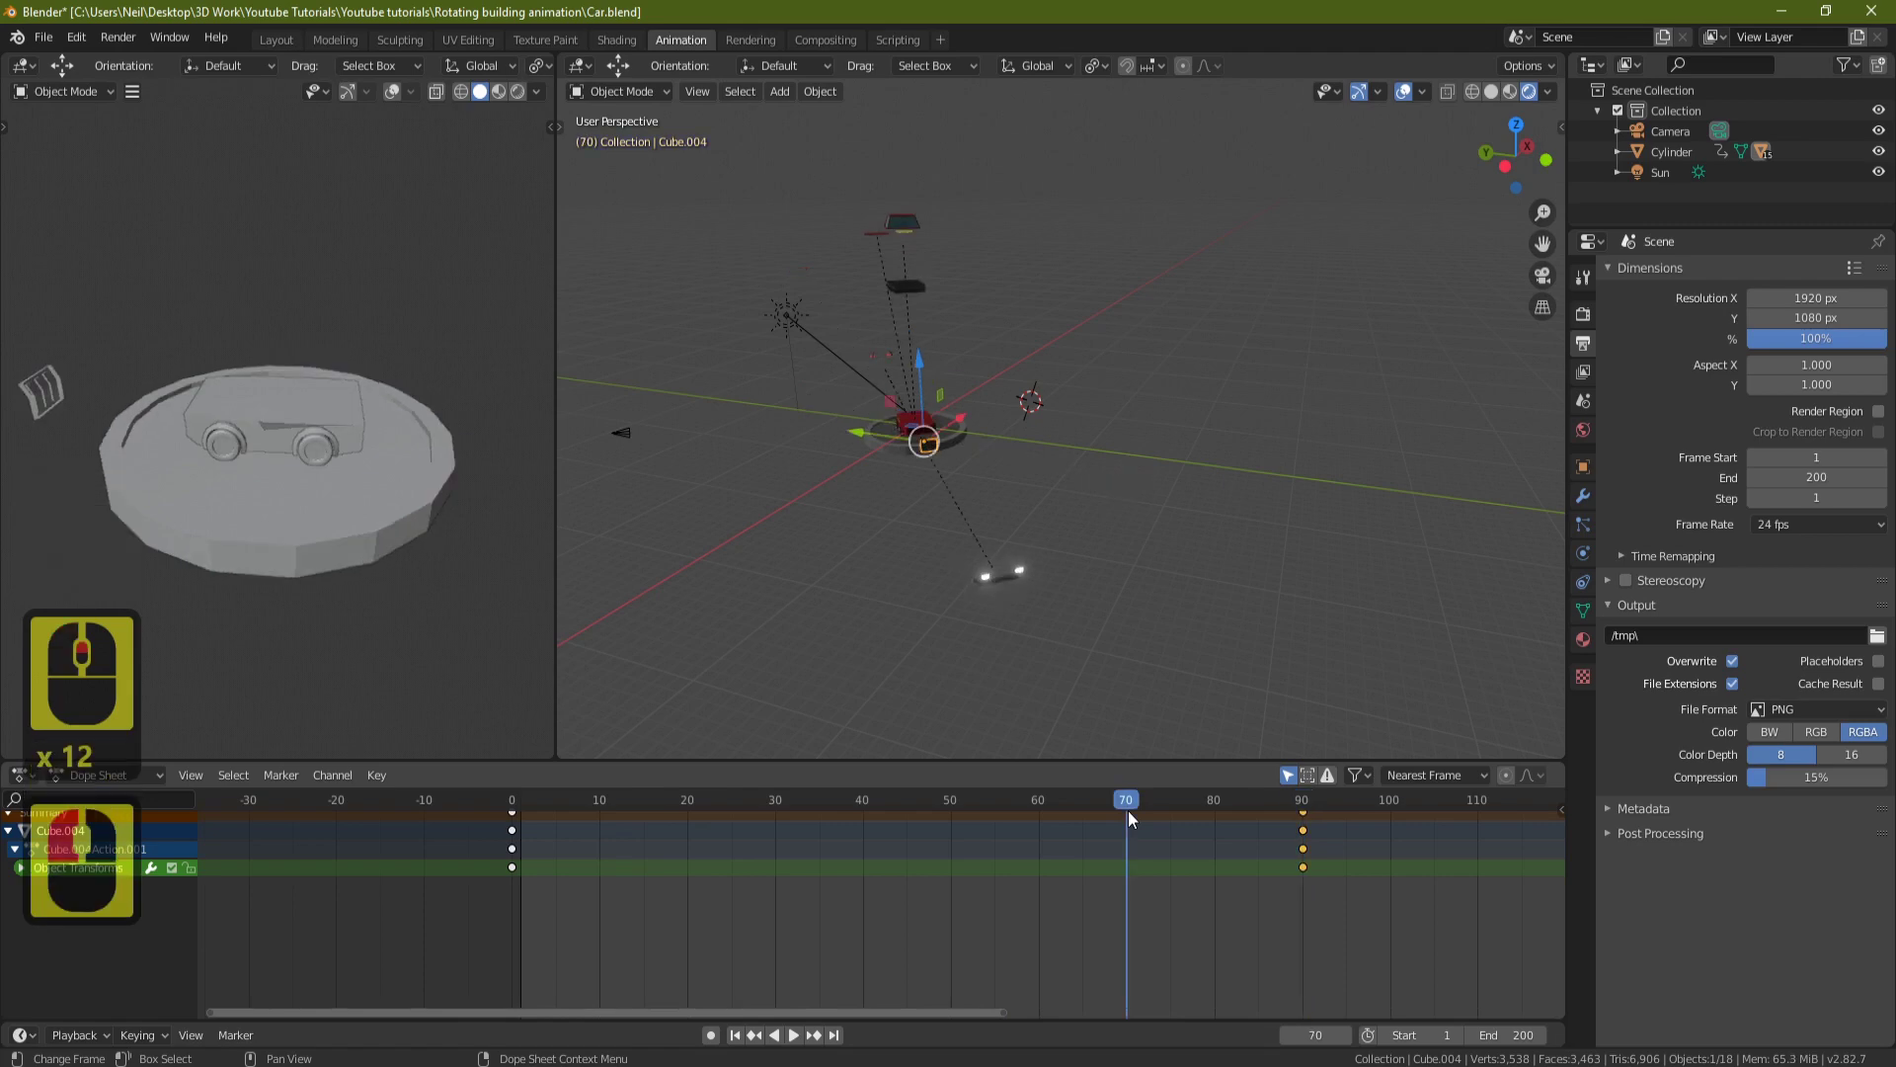
click(512, 849)
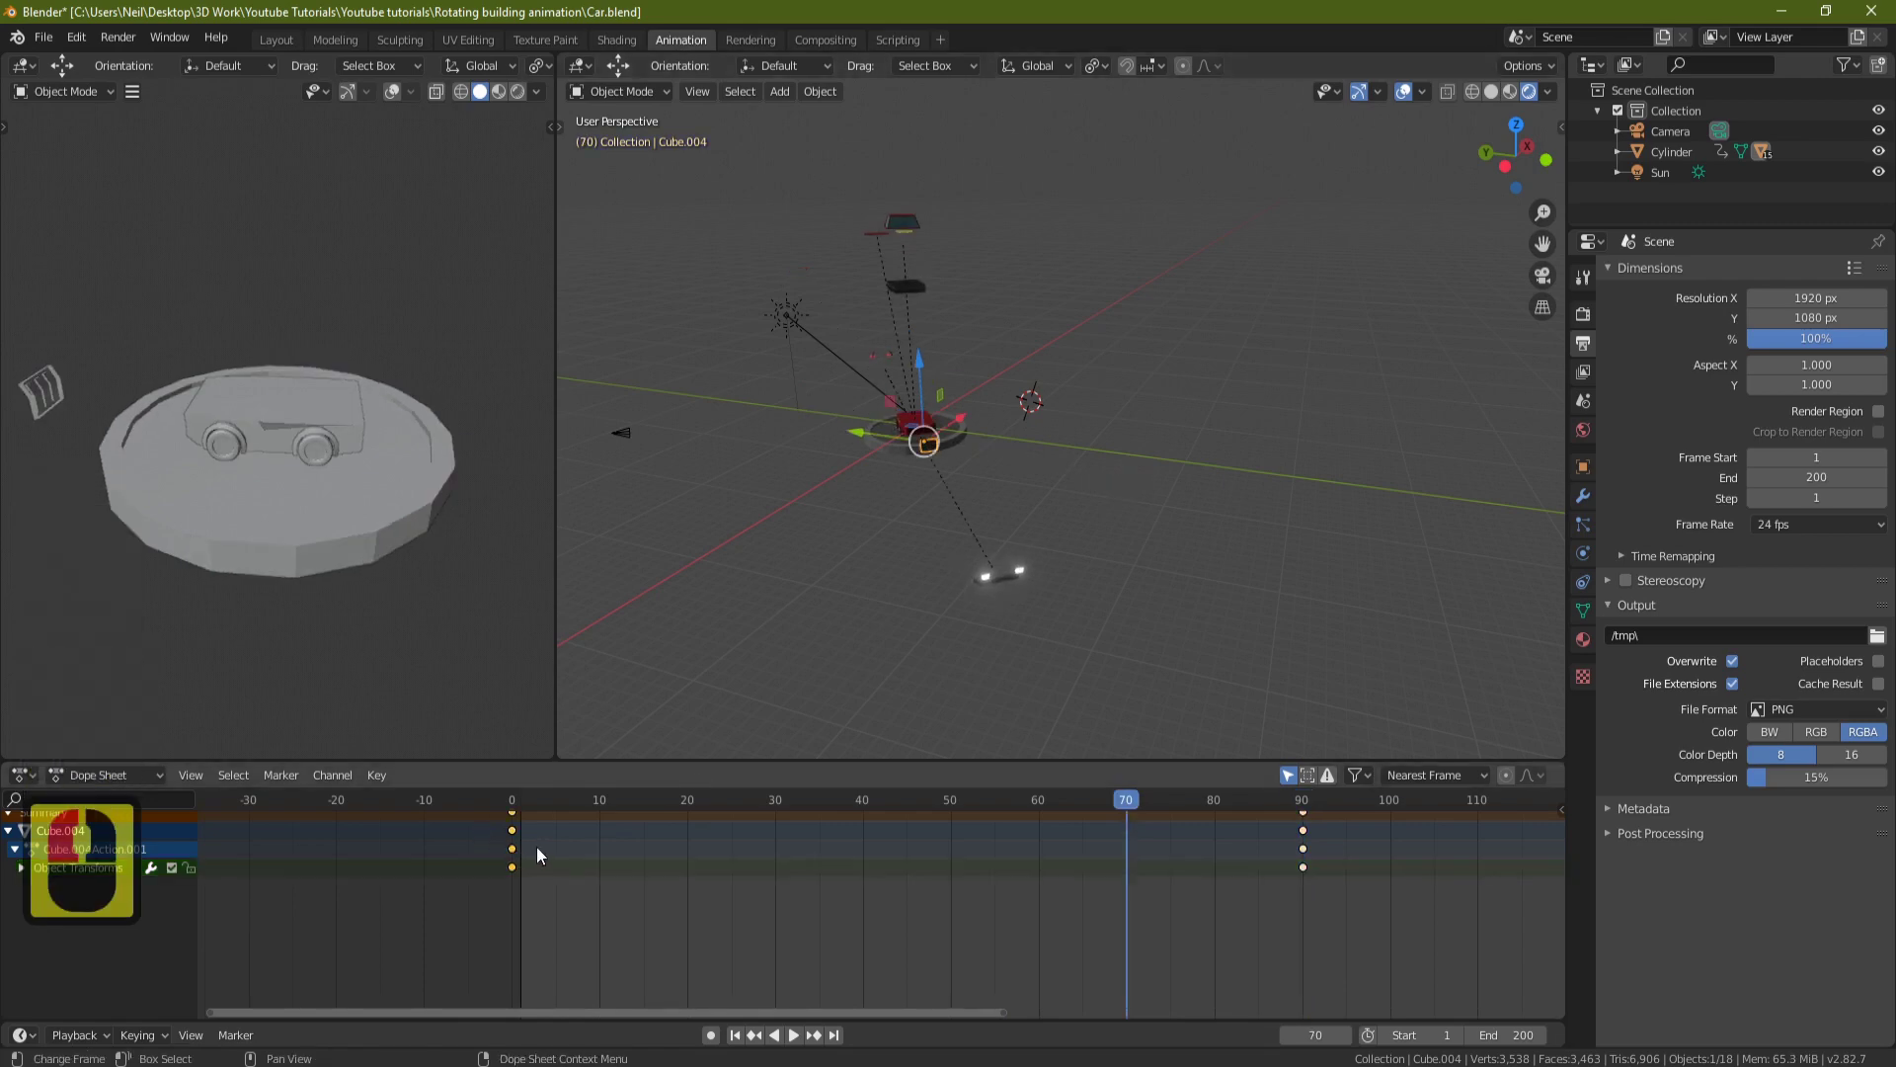
key(g)
click(1151, 852)
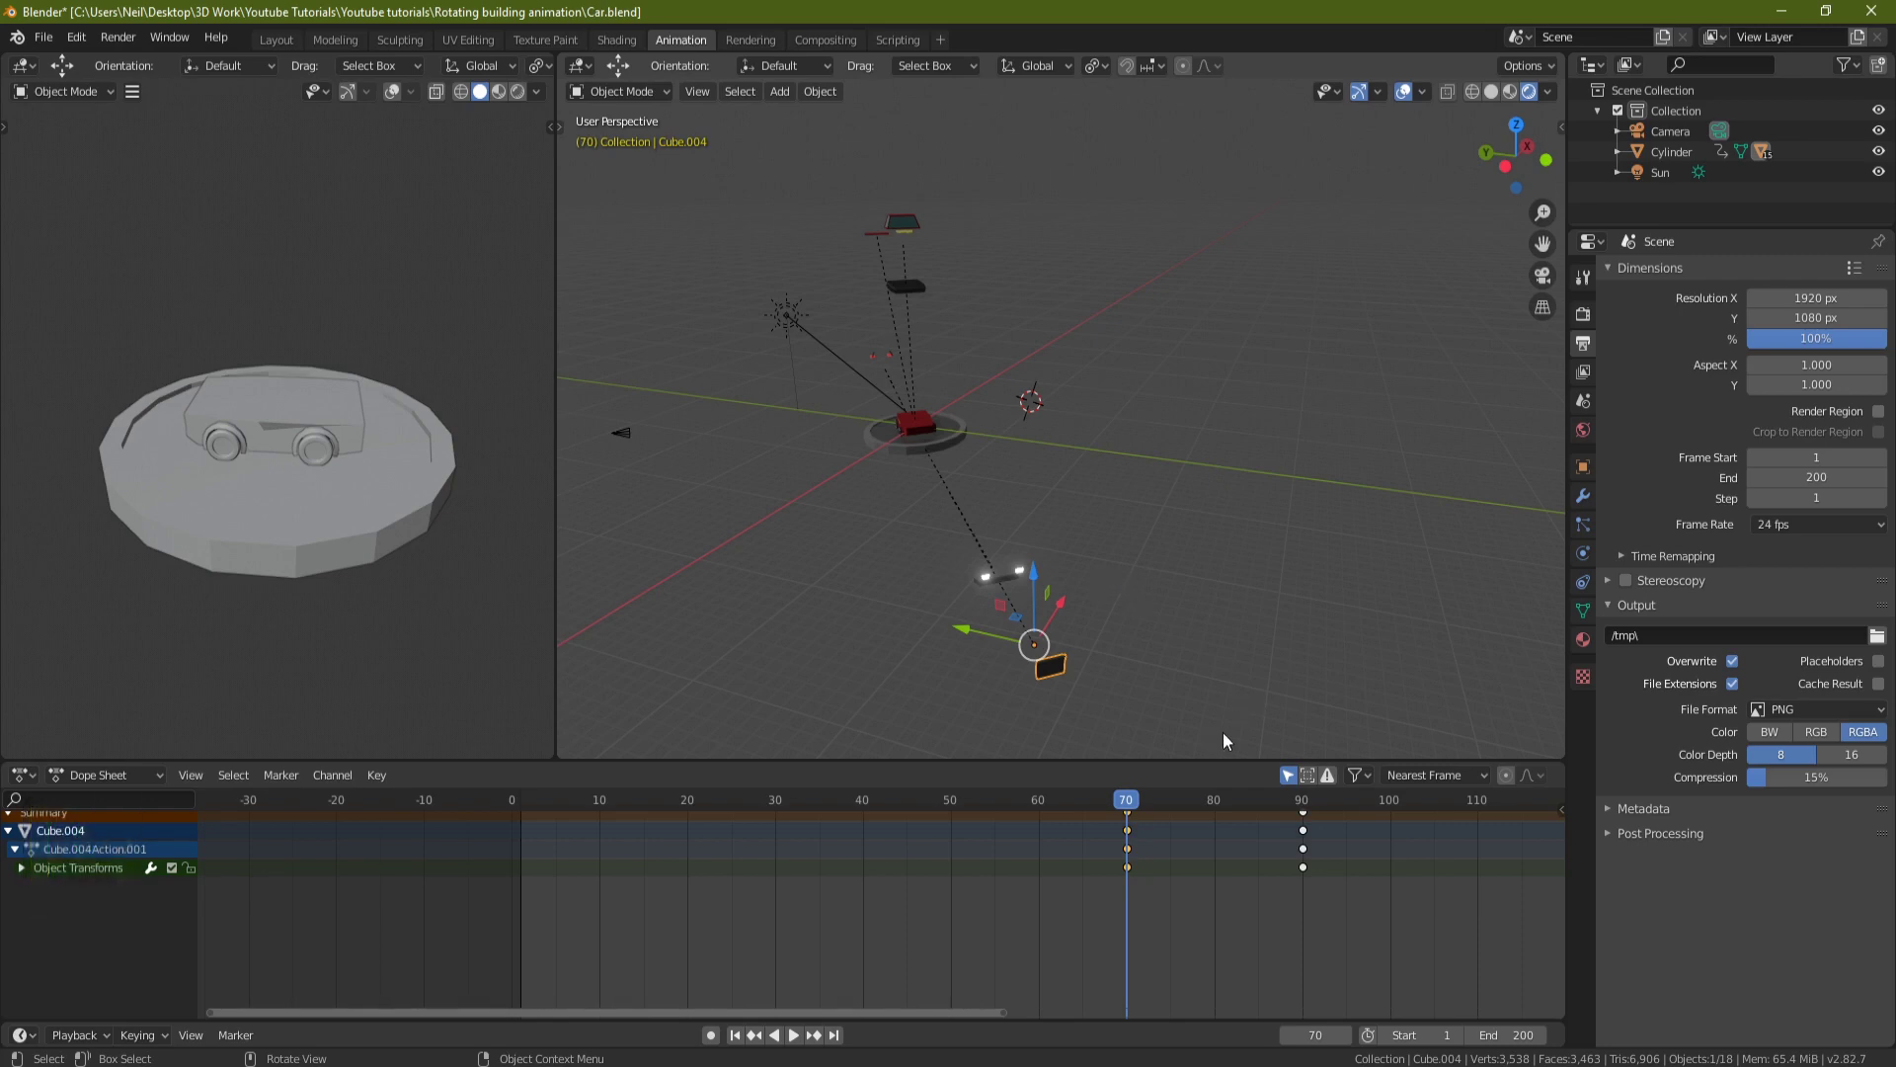
Go to frame 100, select the black bumper bracket beside the glowing headlights and move its final keyframe to frame 100.
drag(1129, 808, 1388, 802)
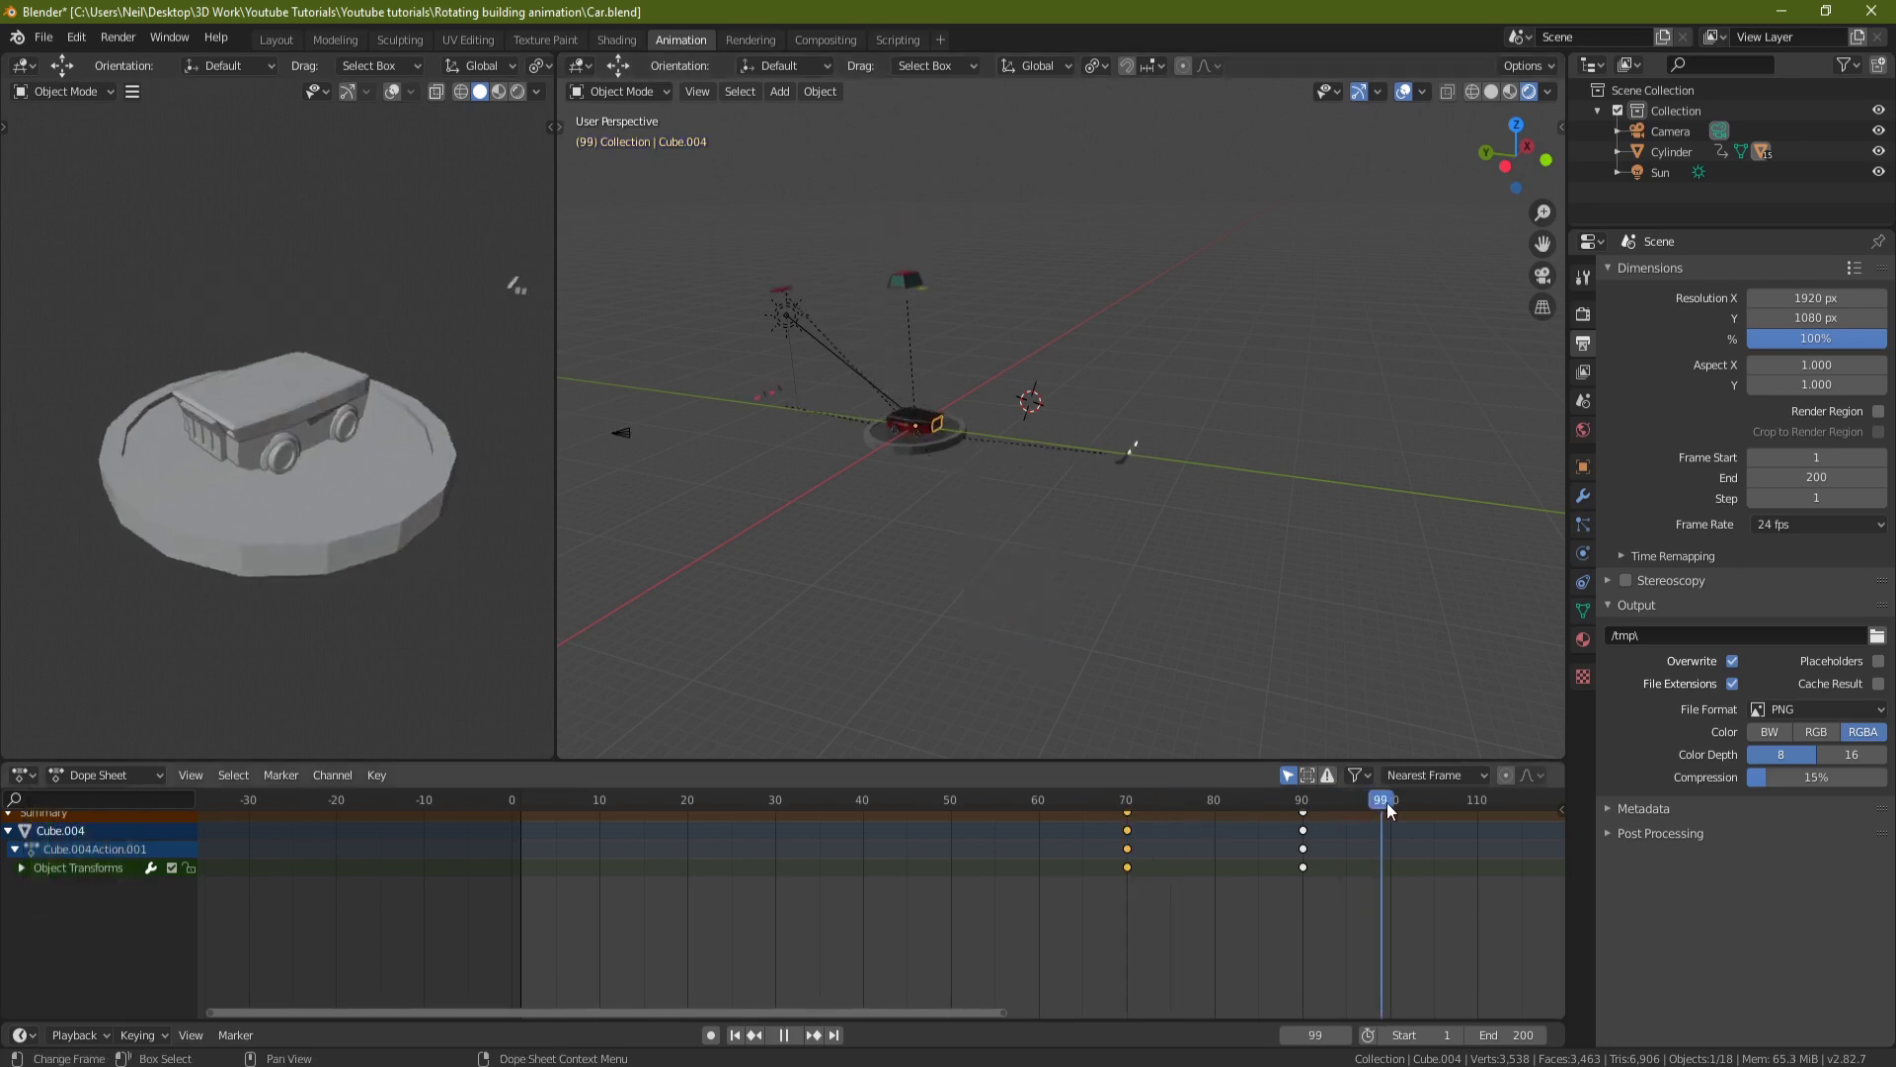
scroll(1186, 468, up, 6)
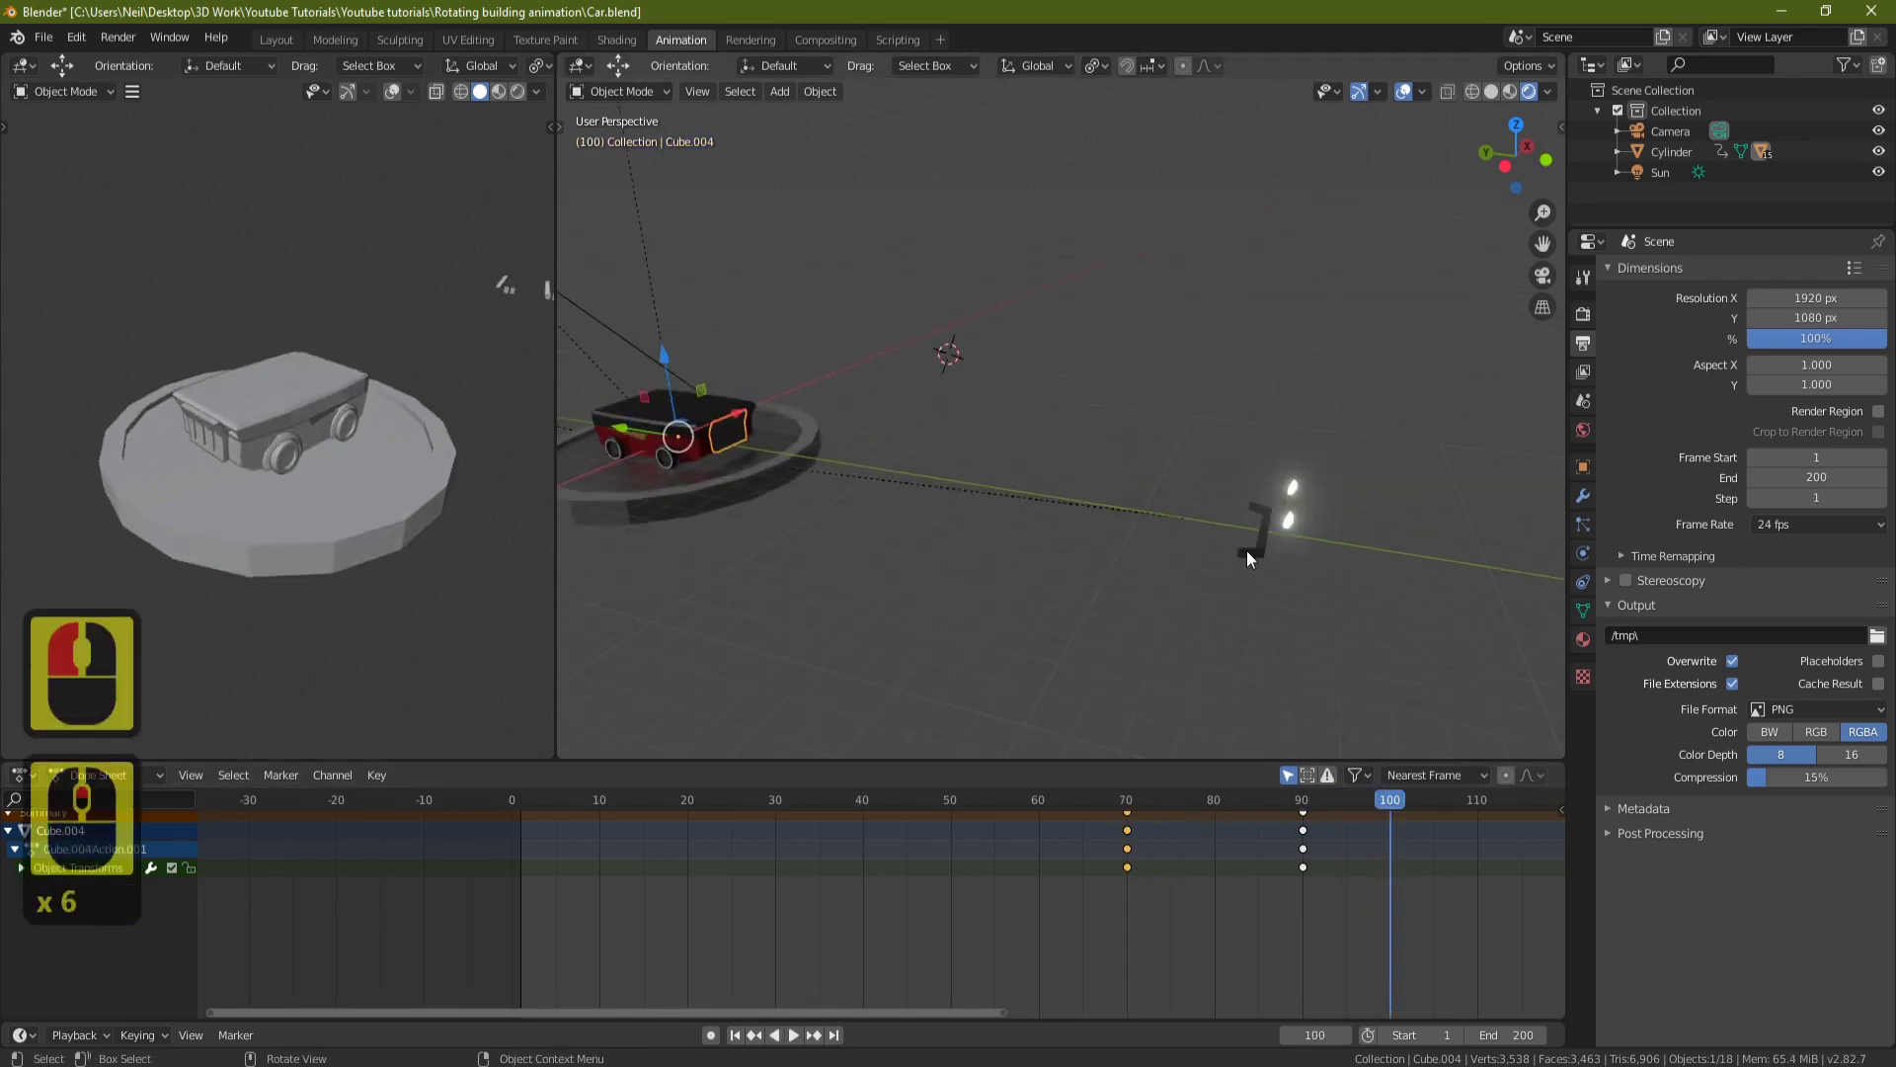
click(1248, 550)
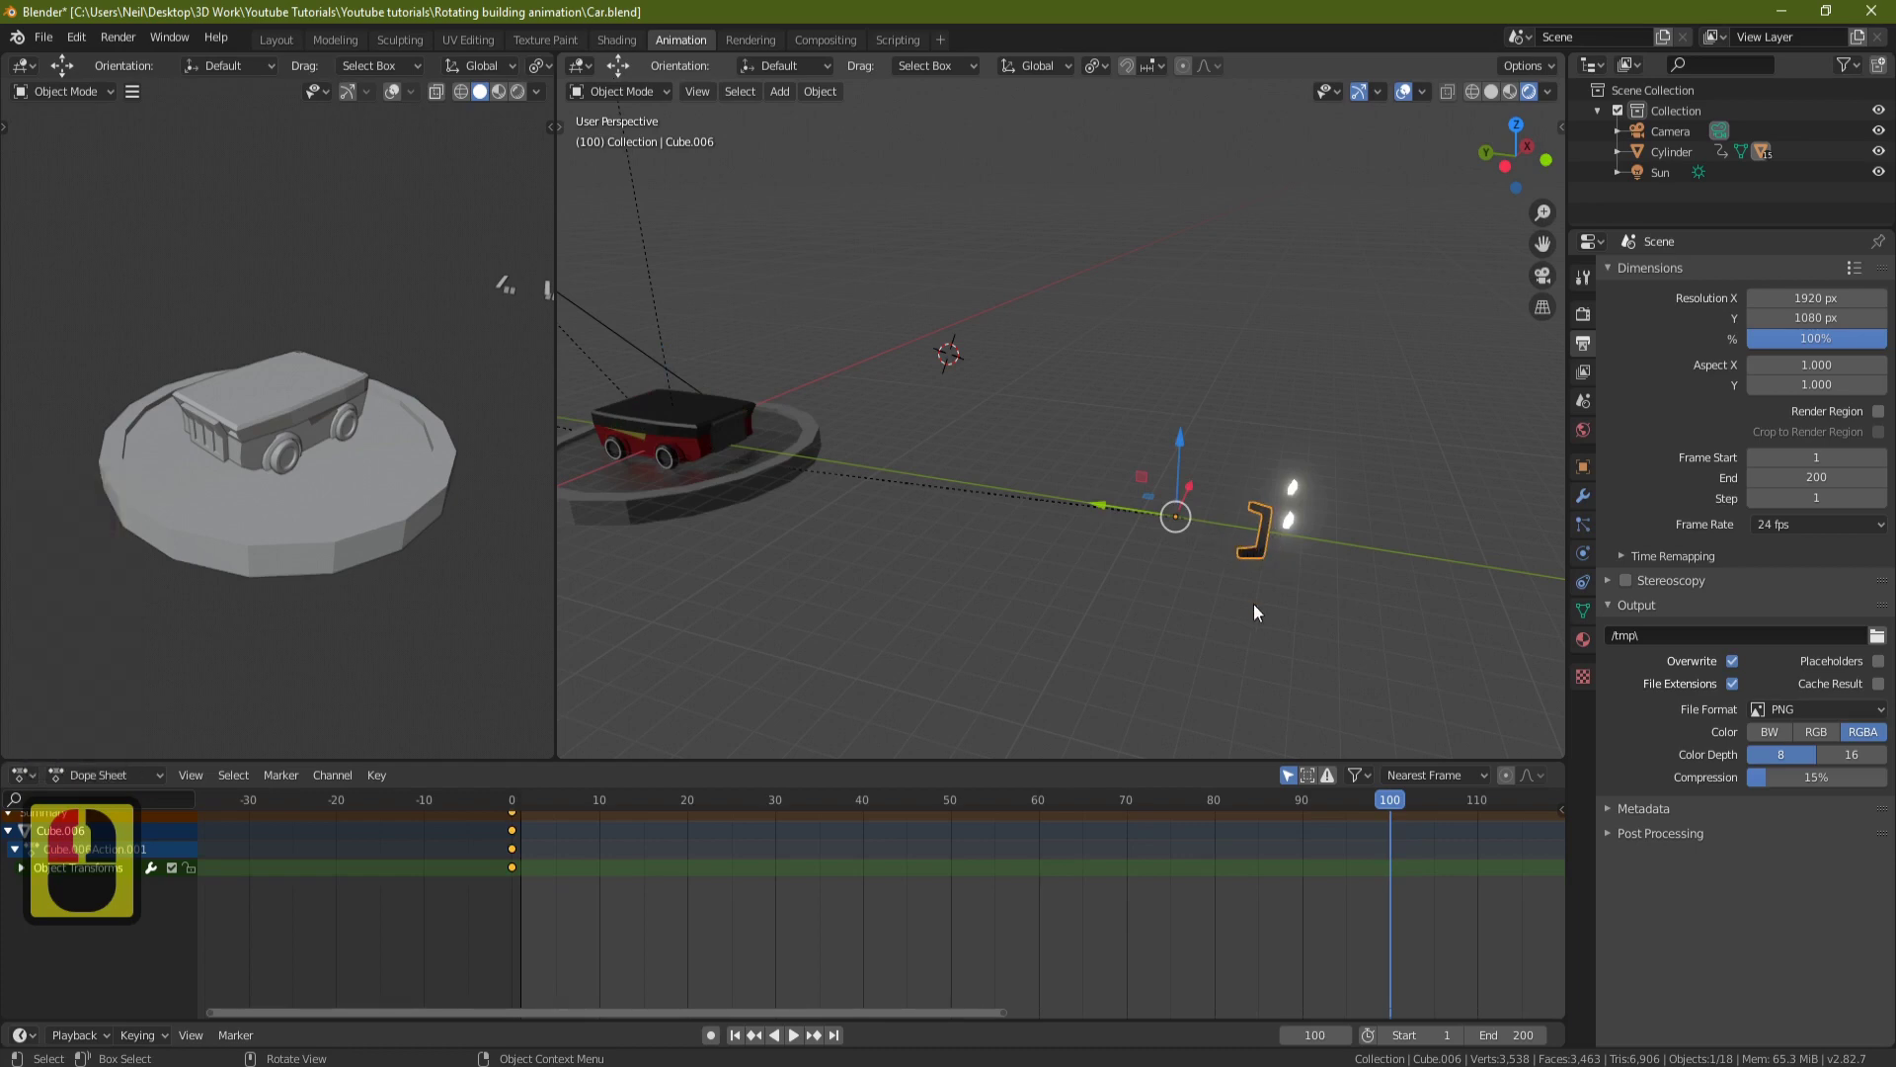
scroll(1343, 623, down, 7)
scroll(1351, 882, down, 10)
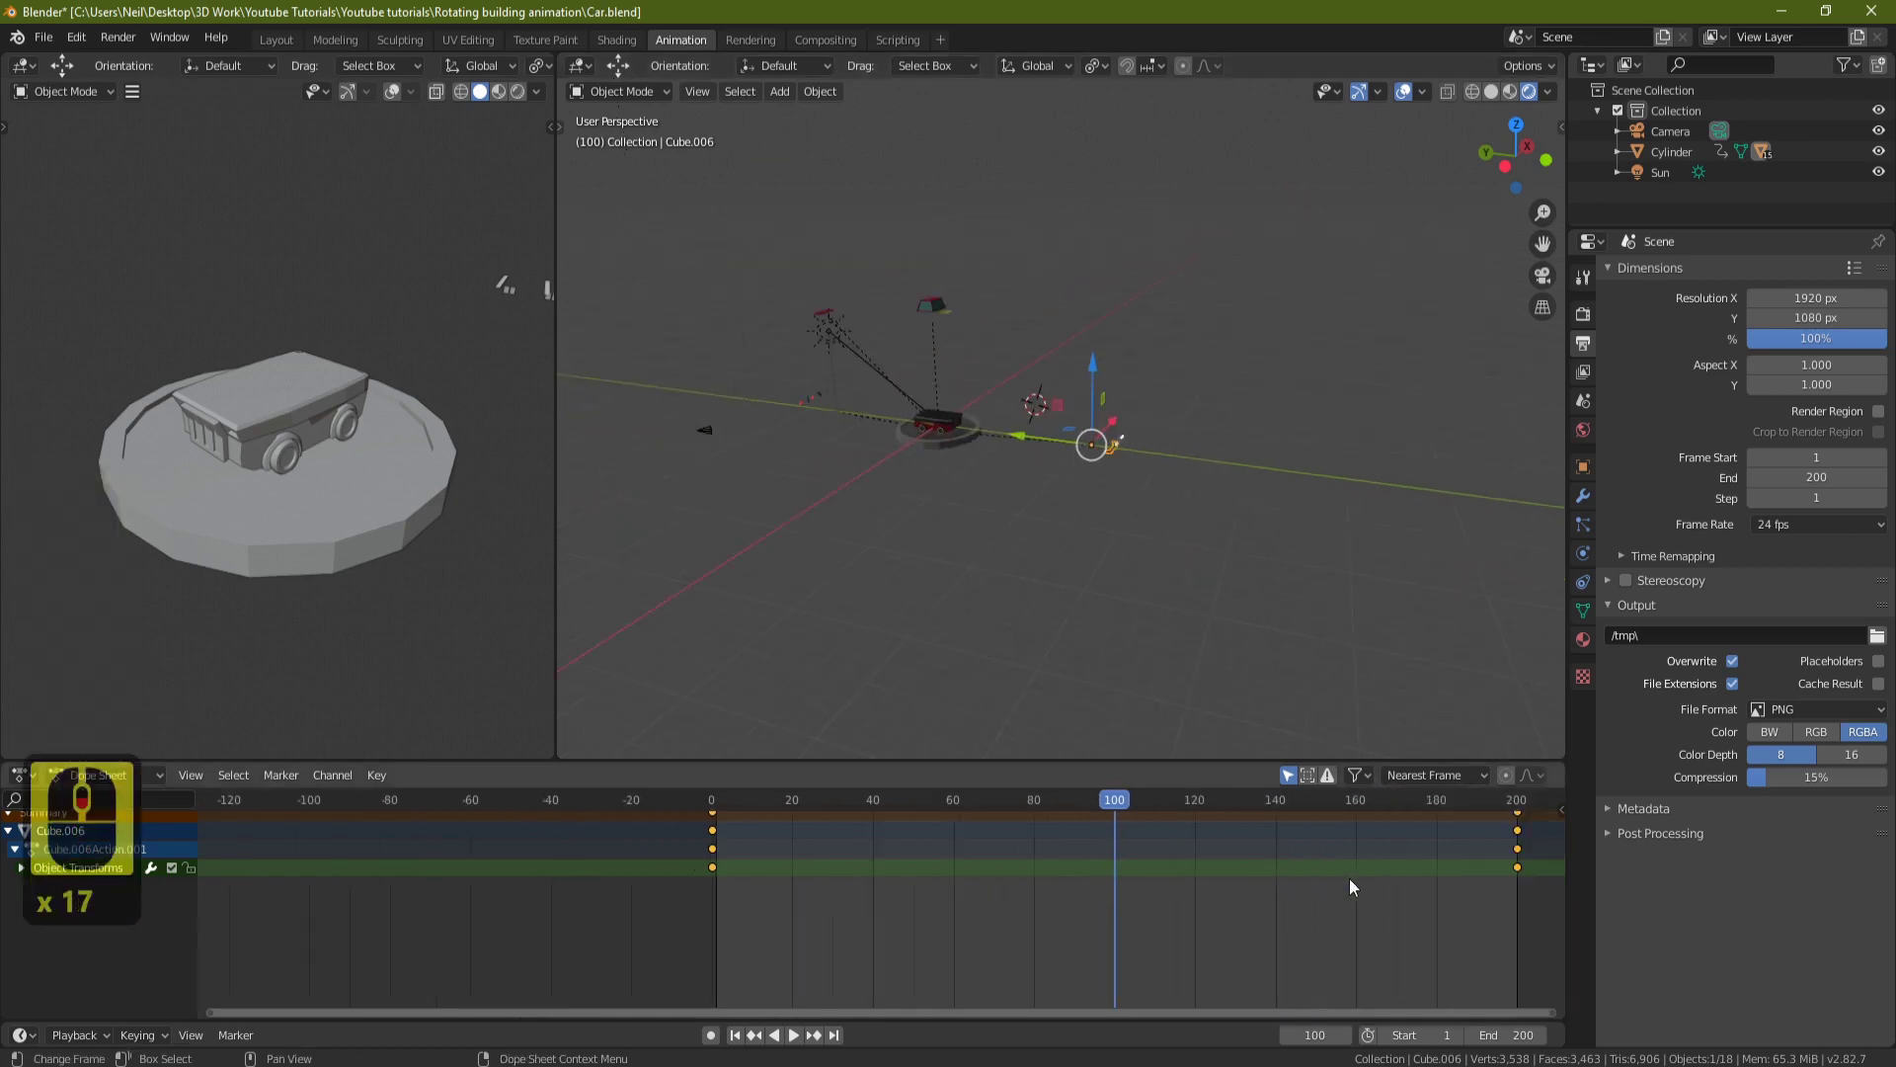
scroll(1353, 884, down, 5)
click(1311, 869)
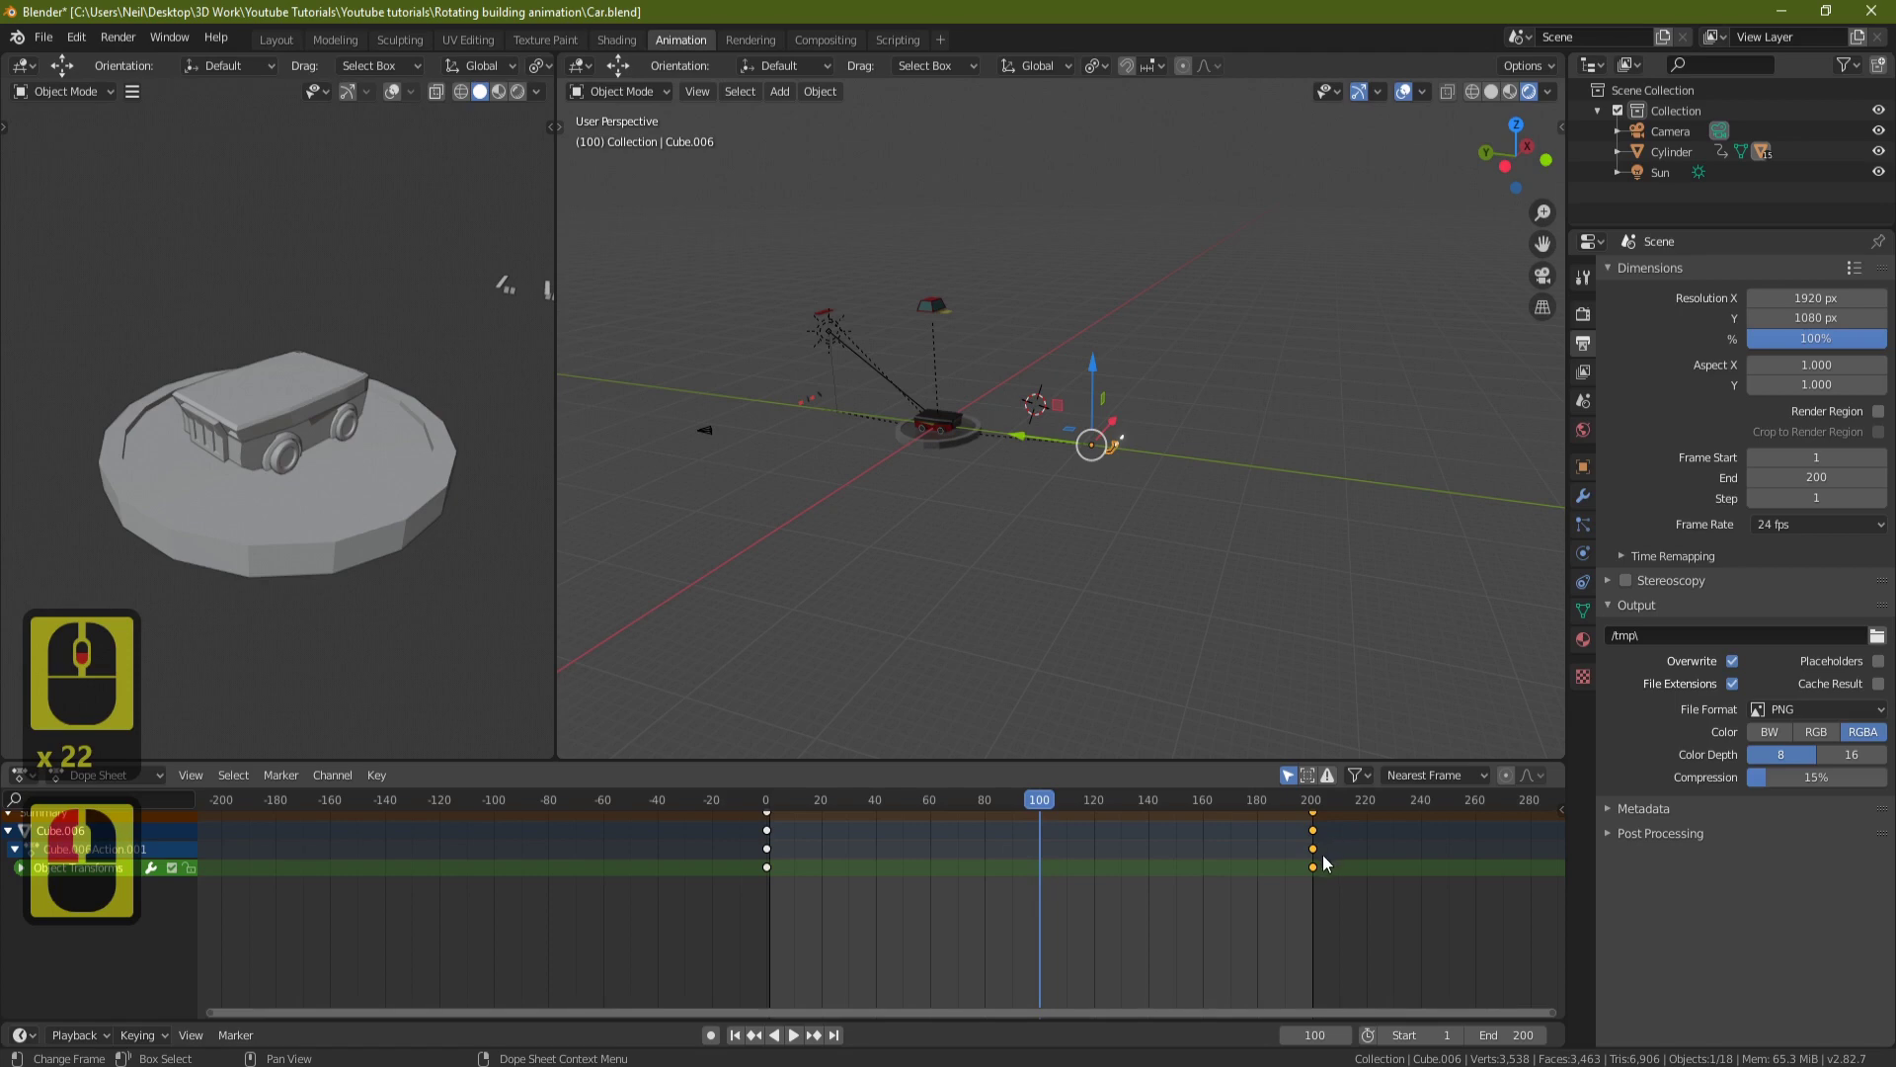
key(g)
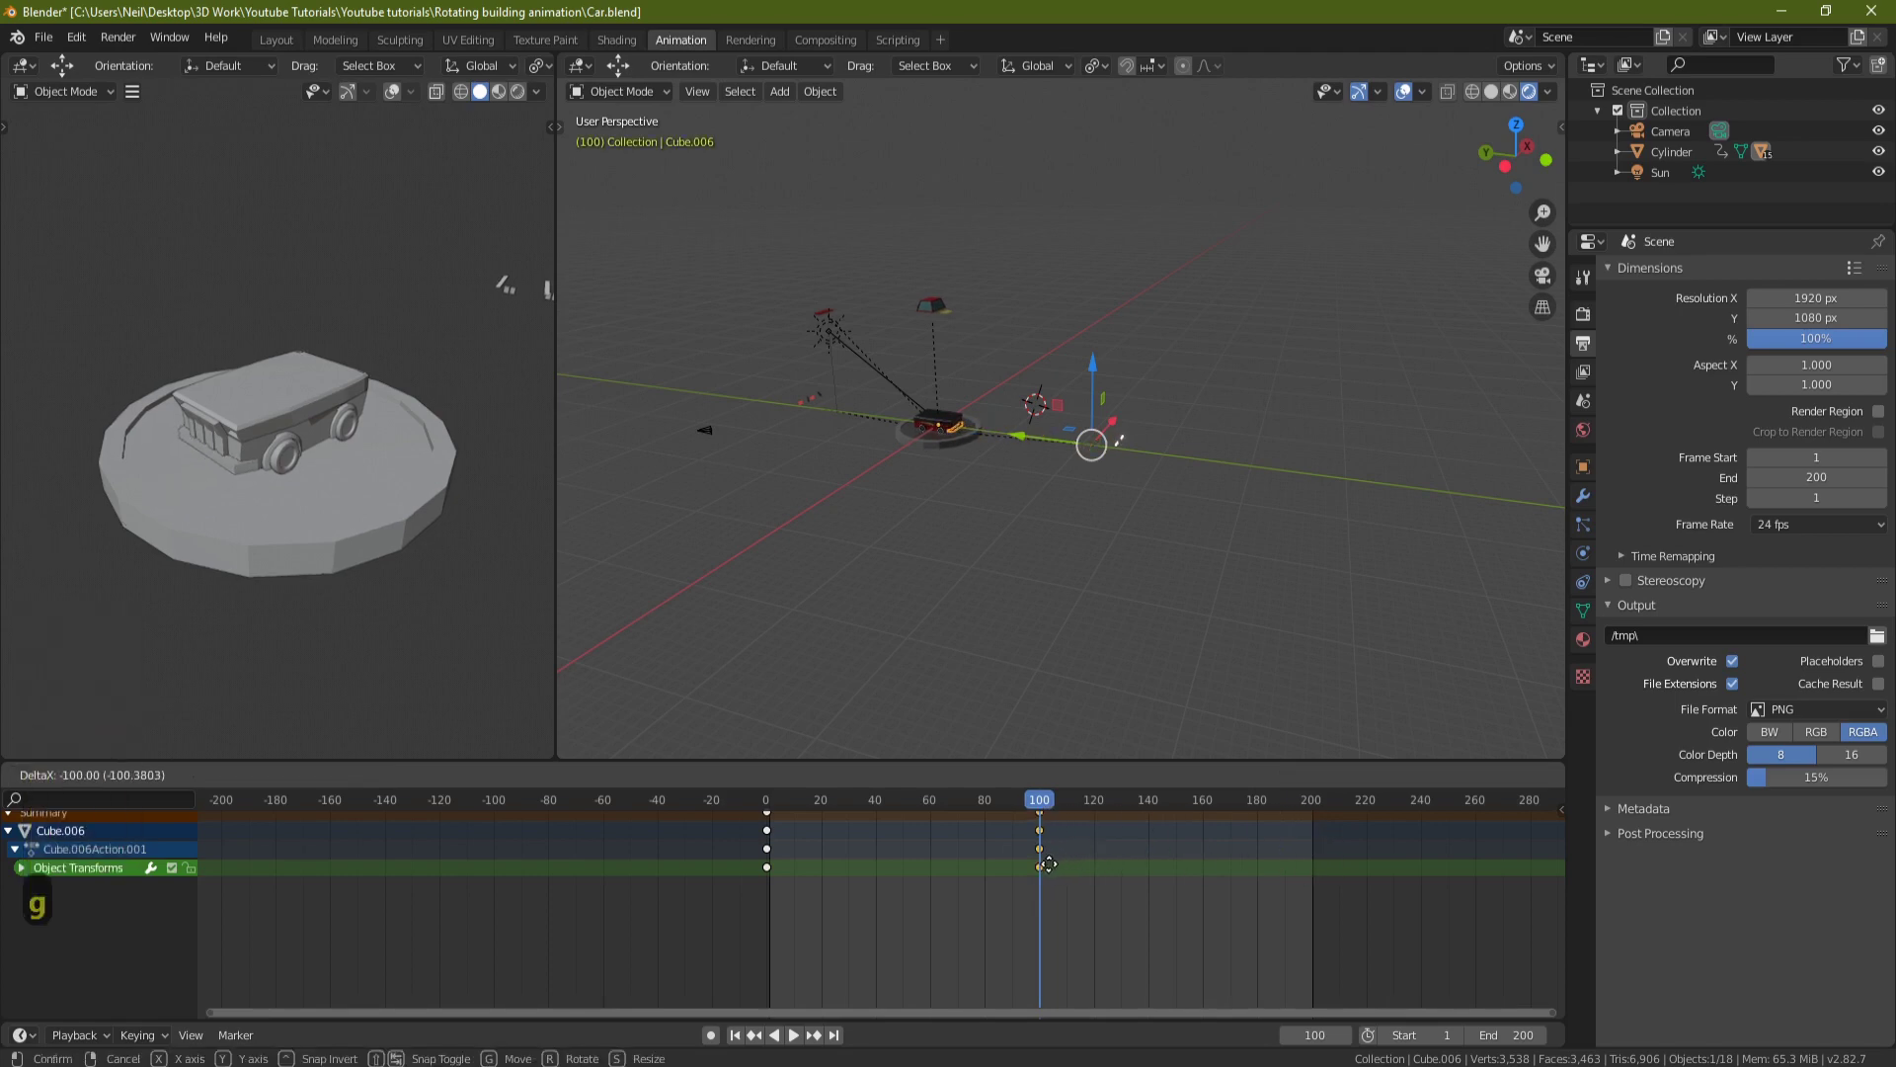
click(1049, 865)
Move the black bumper bracket's starting keyframe to frame 80.
scroll(846, 865, up, 9)
click(649, 868)
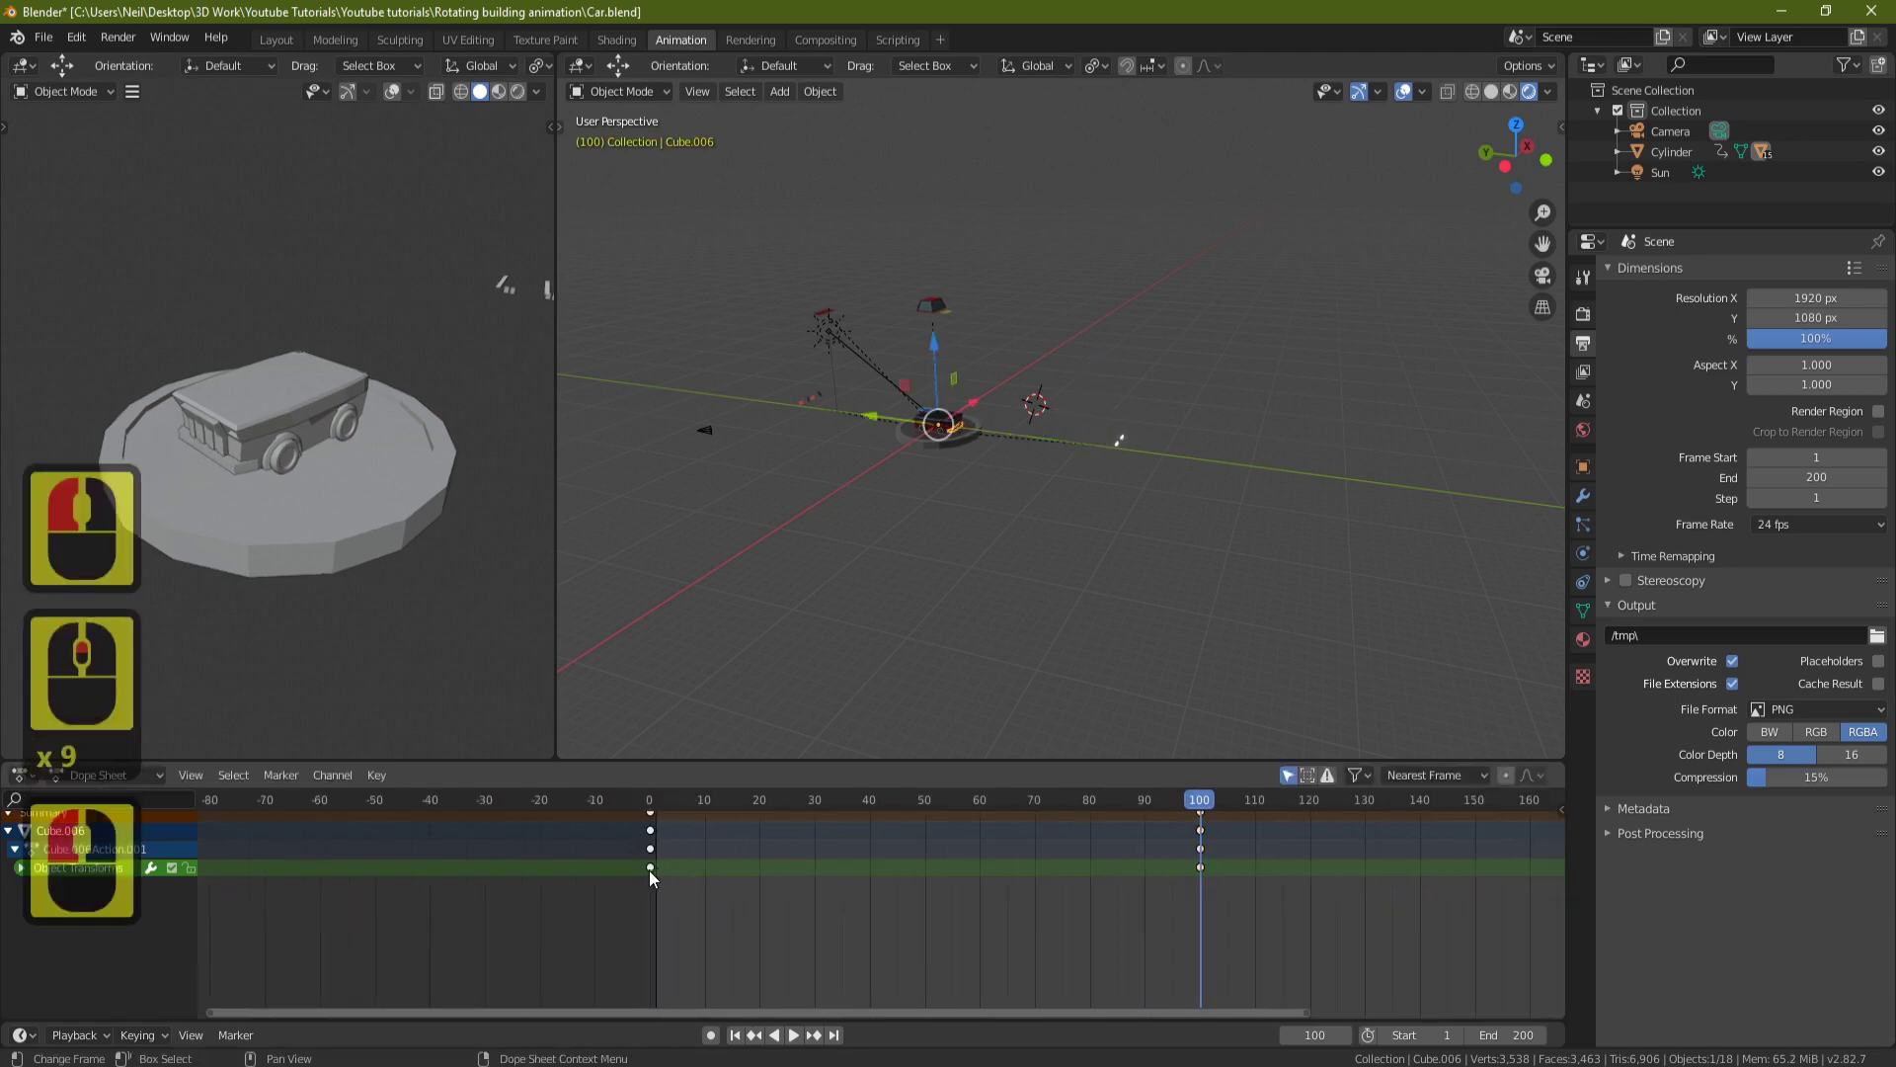
click(649, 868)
key(g)
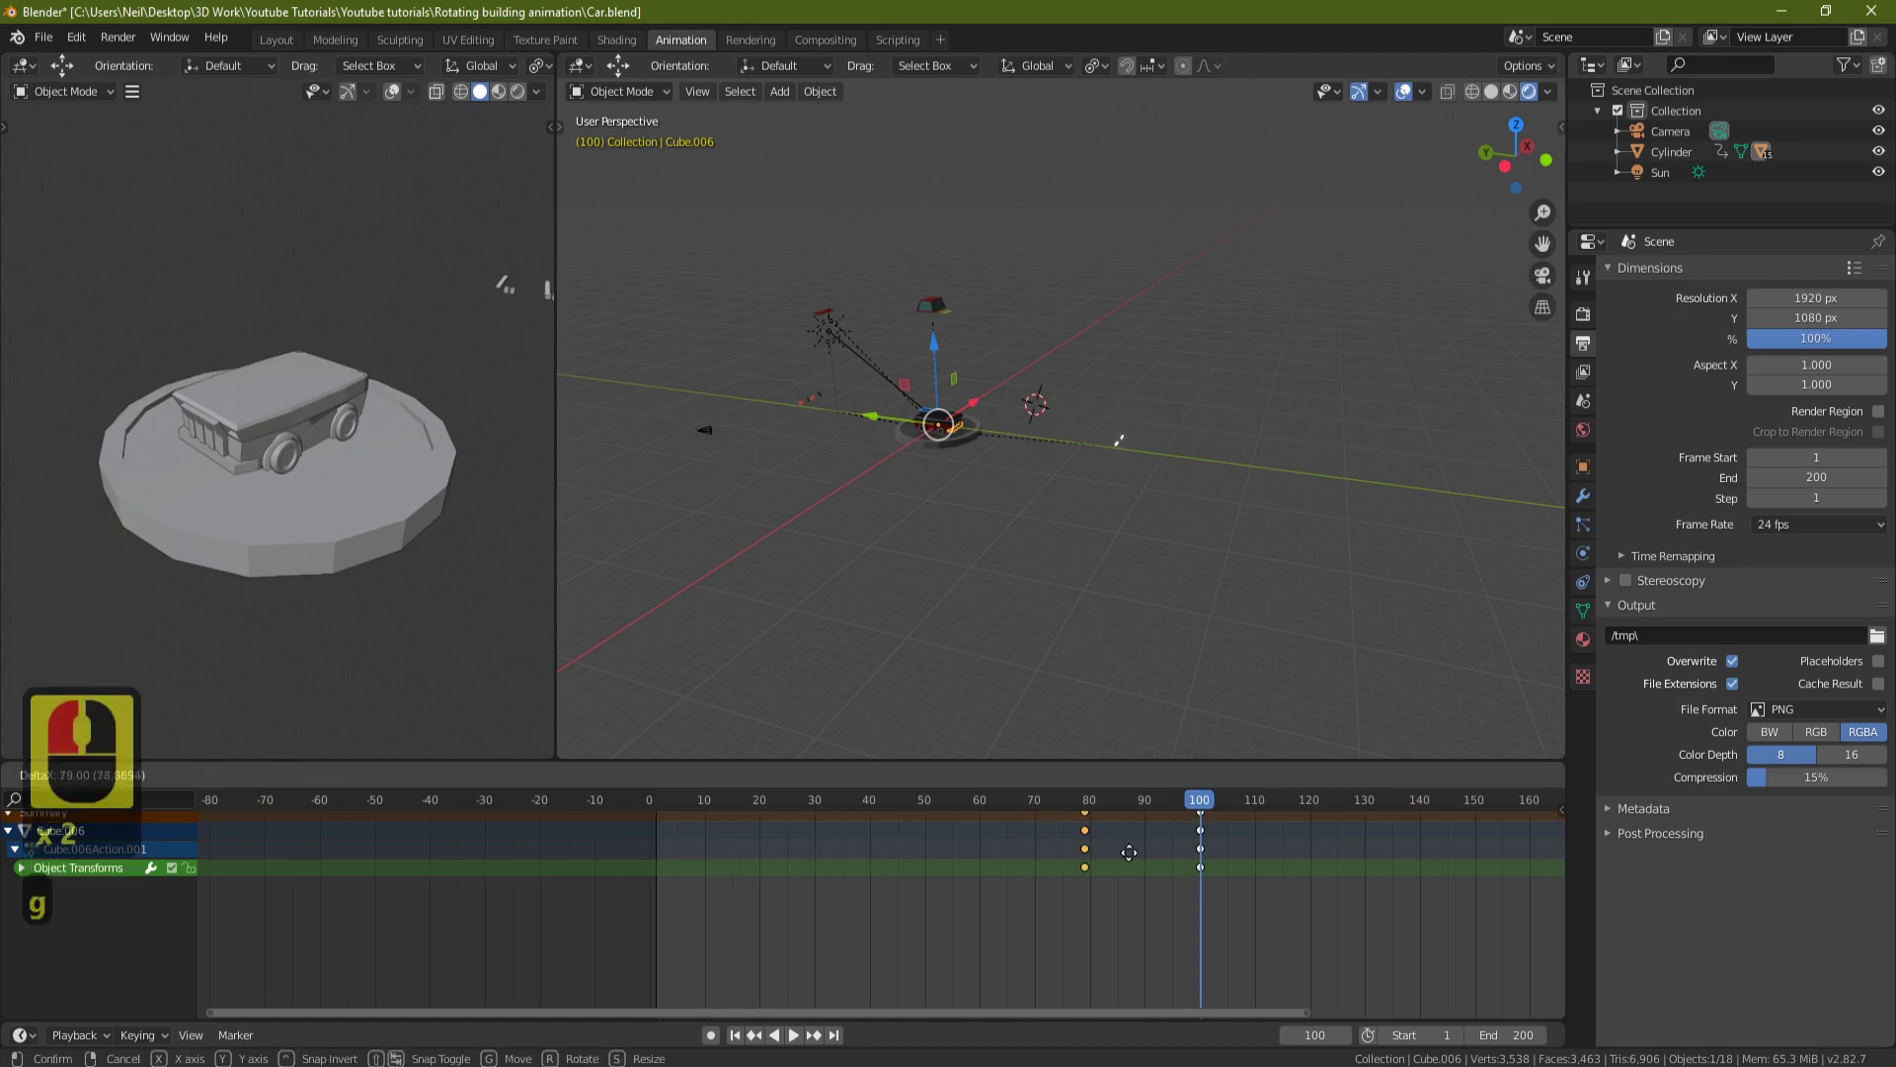
click(1136, 852)
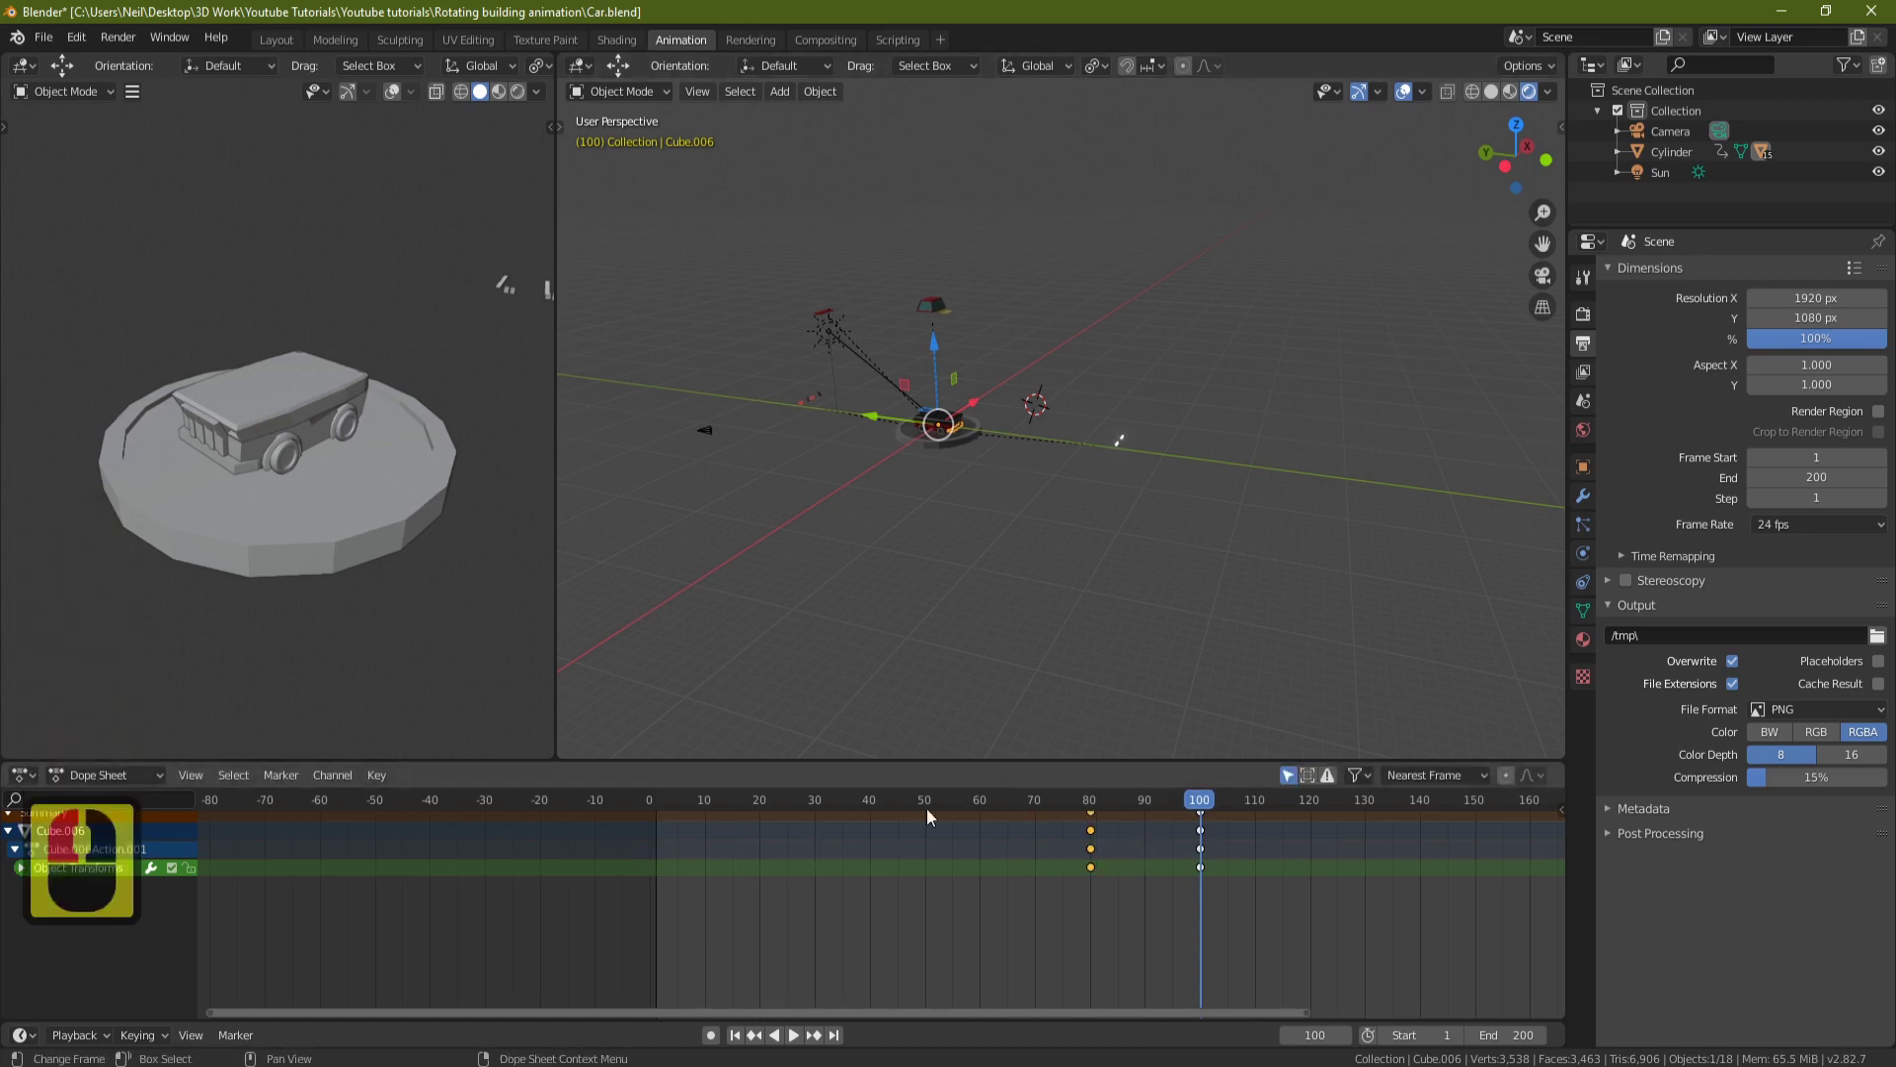
Return to frame 0 and play the animation to check the panel and bumper flying into place.
click(649, 802)
scroll(967, 485, up, 4)
key(space)
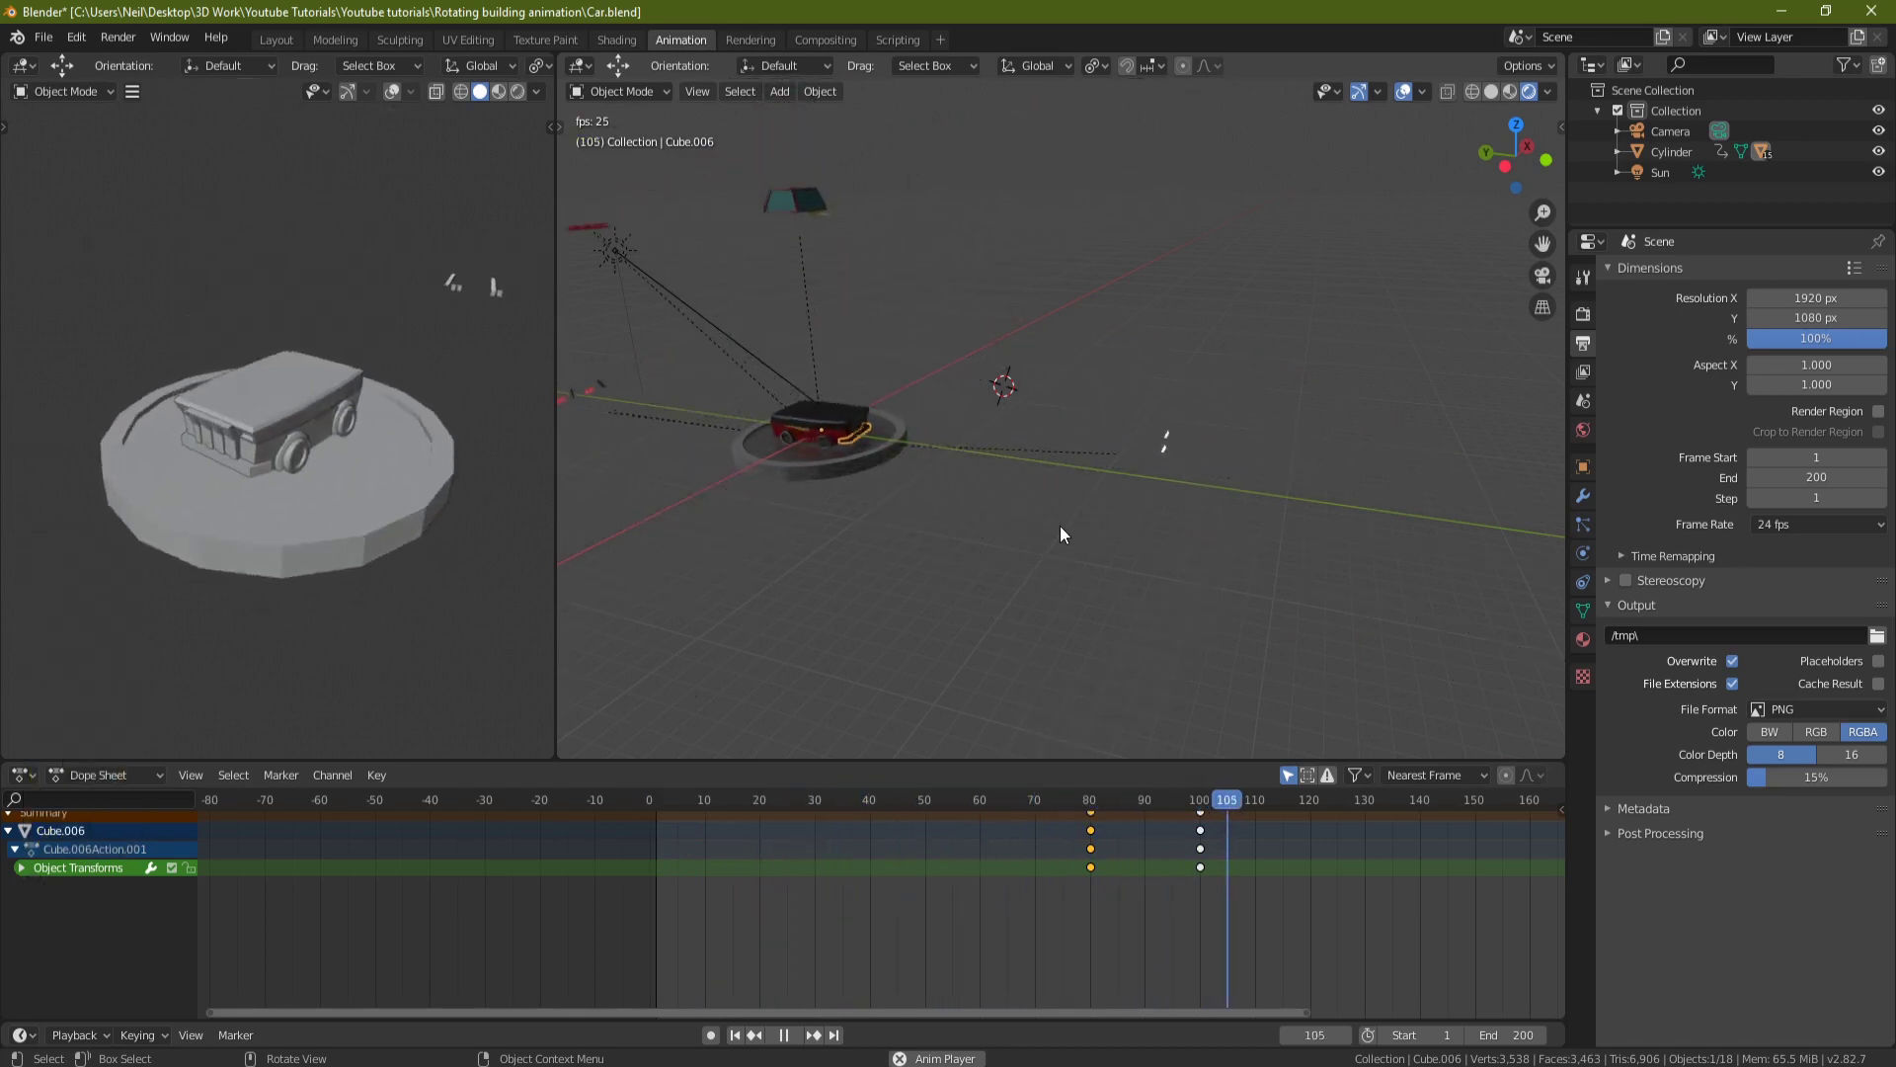
key(space)
Go to frame 110, select the glowing headlights and move their final keyframe to frame 110.
scroll(863, 501, down, 4)
scroll(944, 520, up, 4)
shift+middle_drag(944, 519, 856, 545)
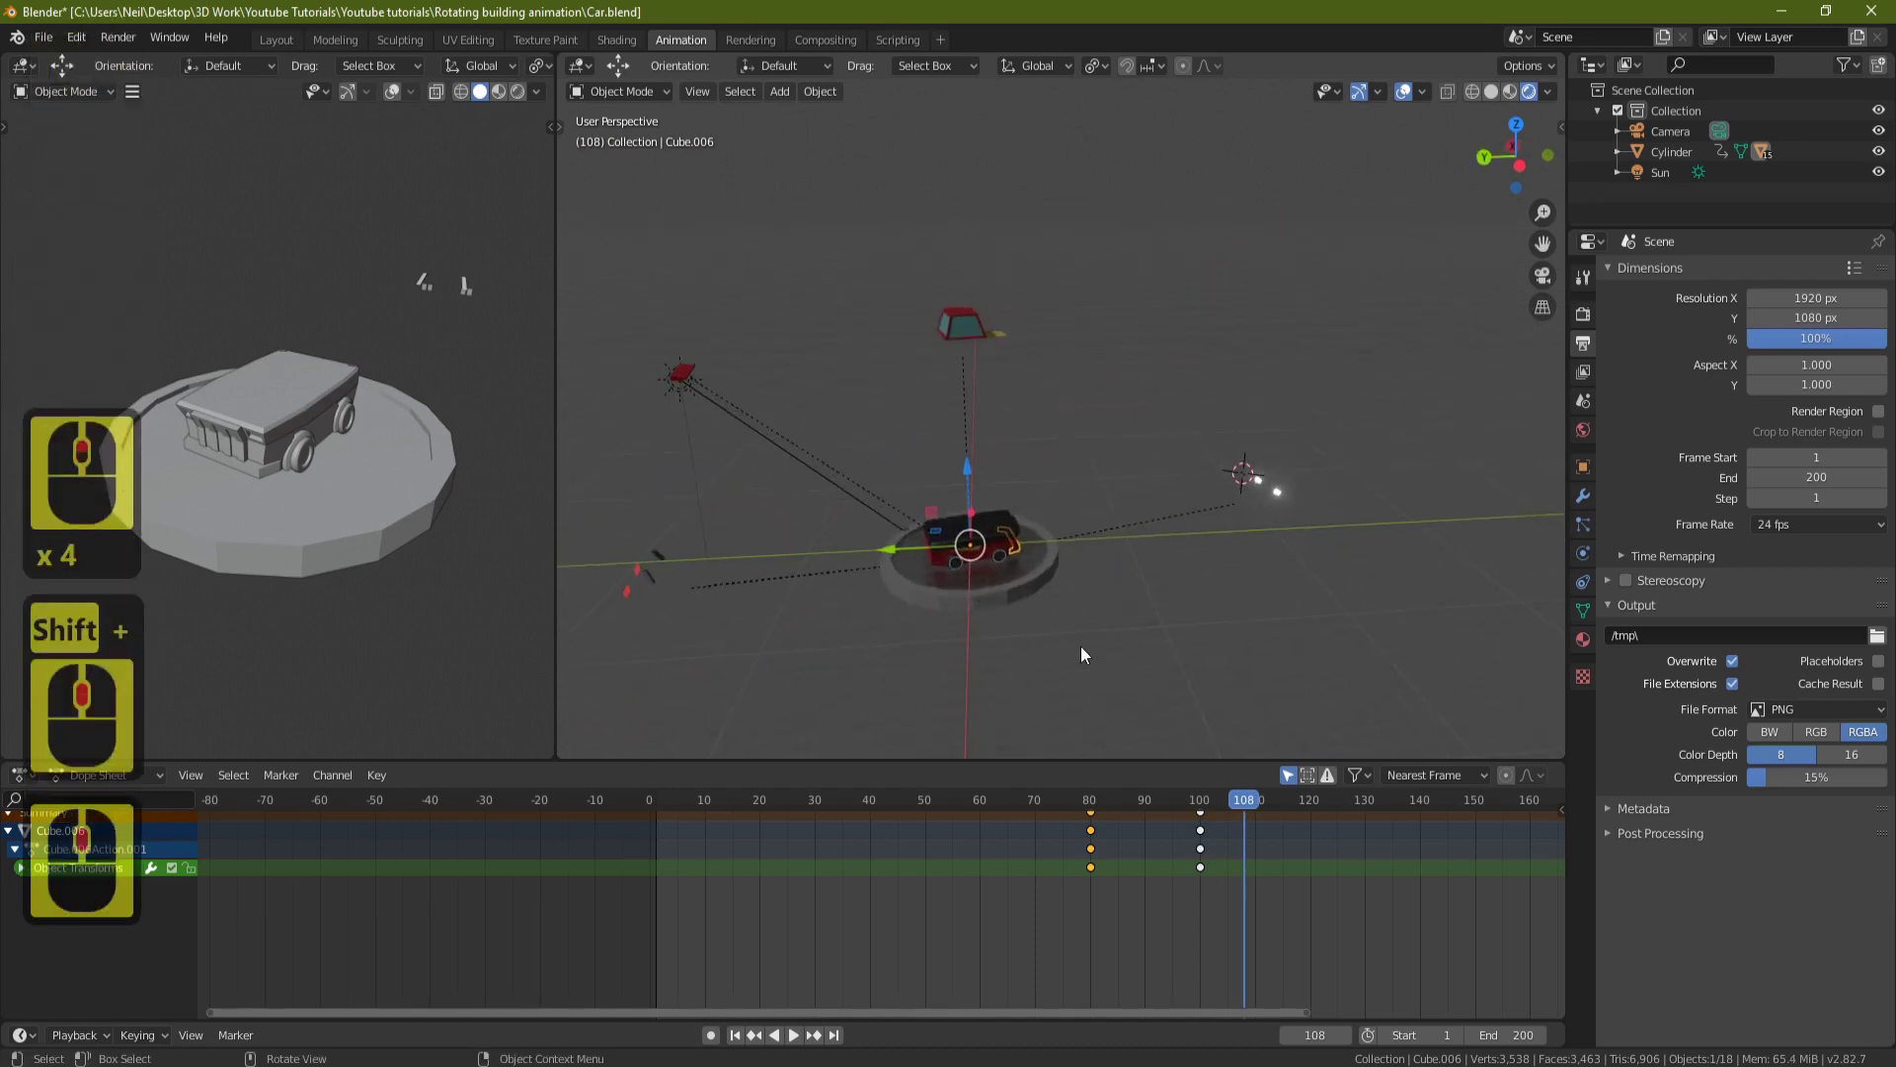
mouse_move(1241, 804)
mouse_down()
mouse_move(1271, 803)
mouse_move(1254, 809)
mouse_up()
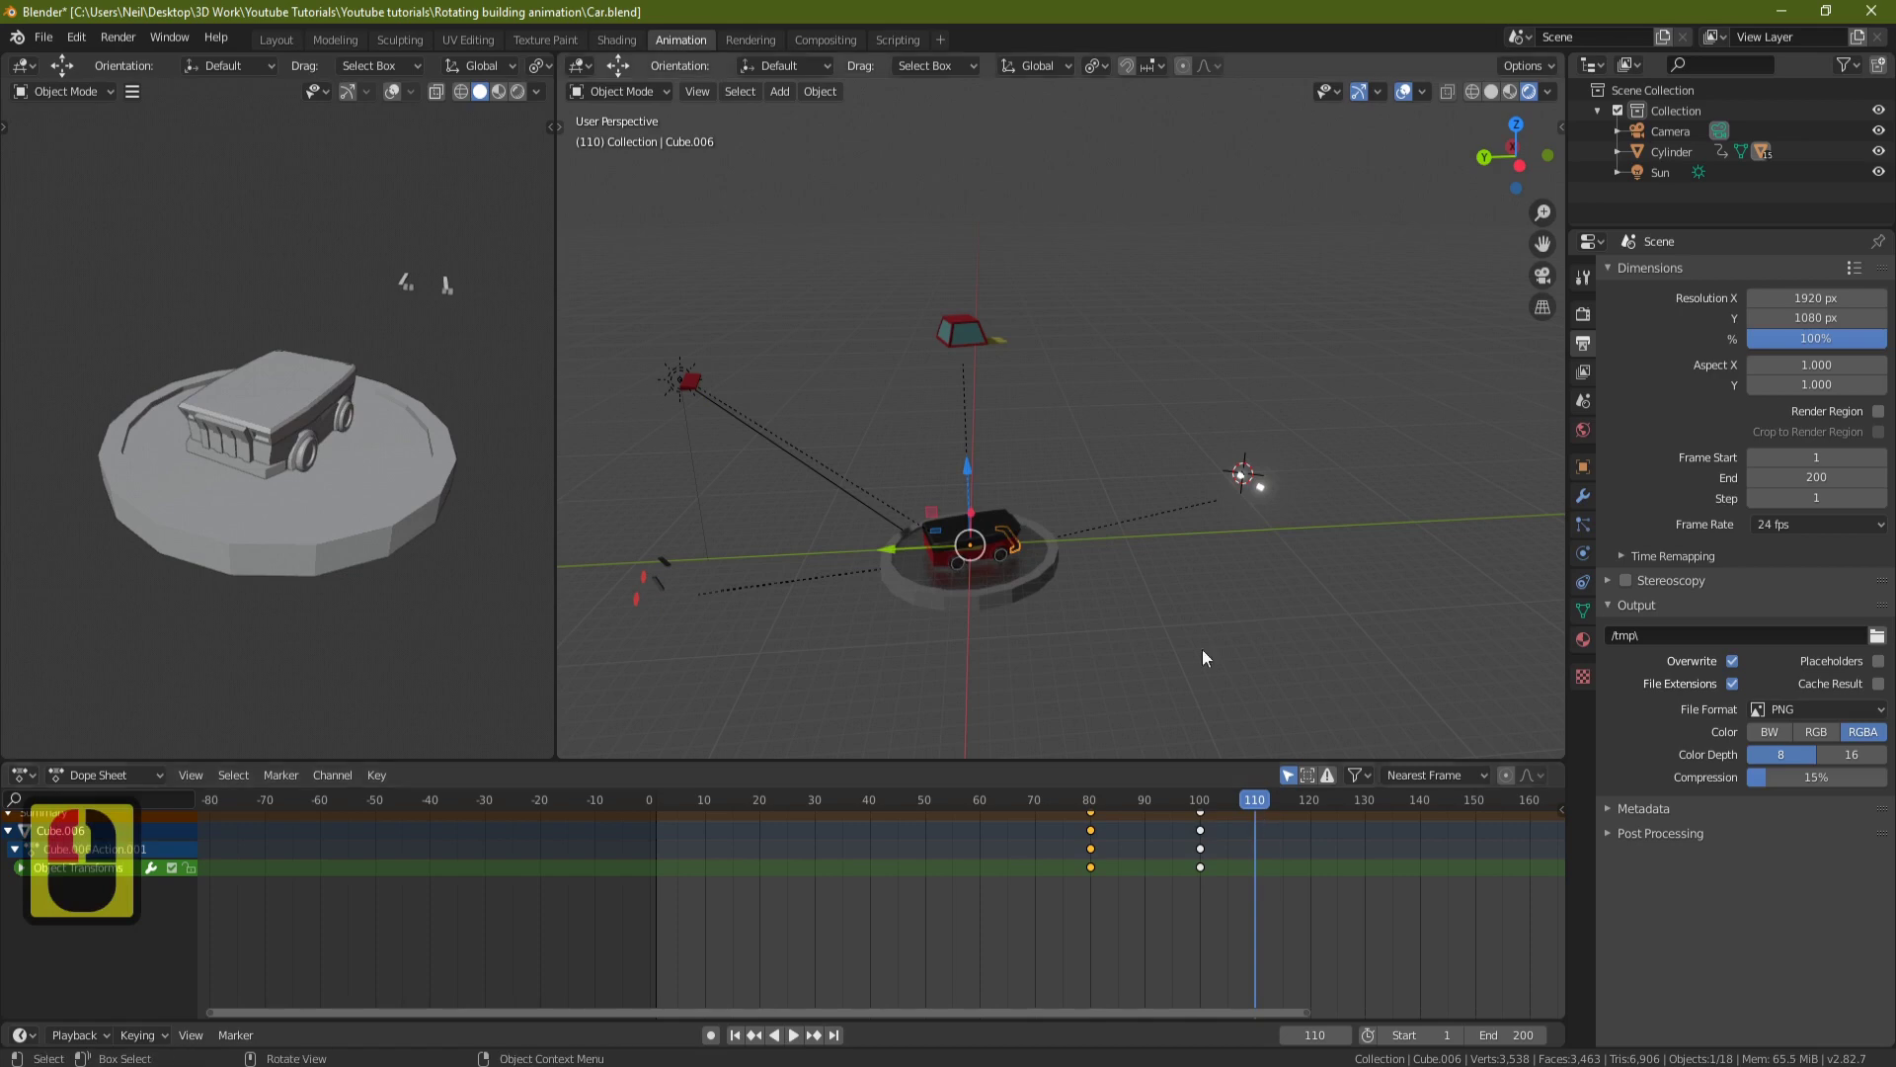
click(1260, 488)
shift+middle_drag(1353, 610, 1253, 605)
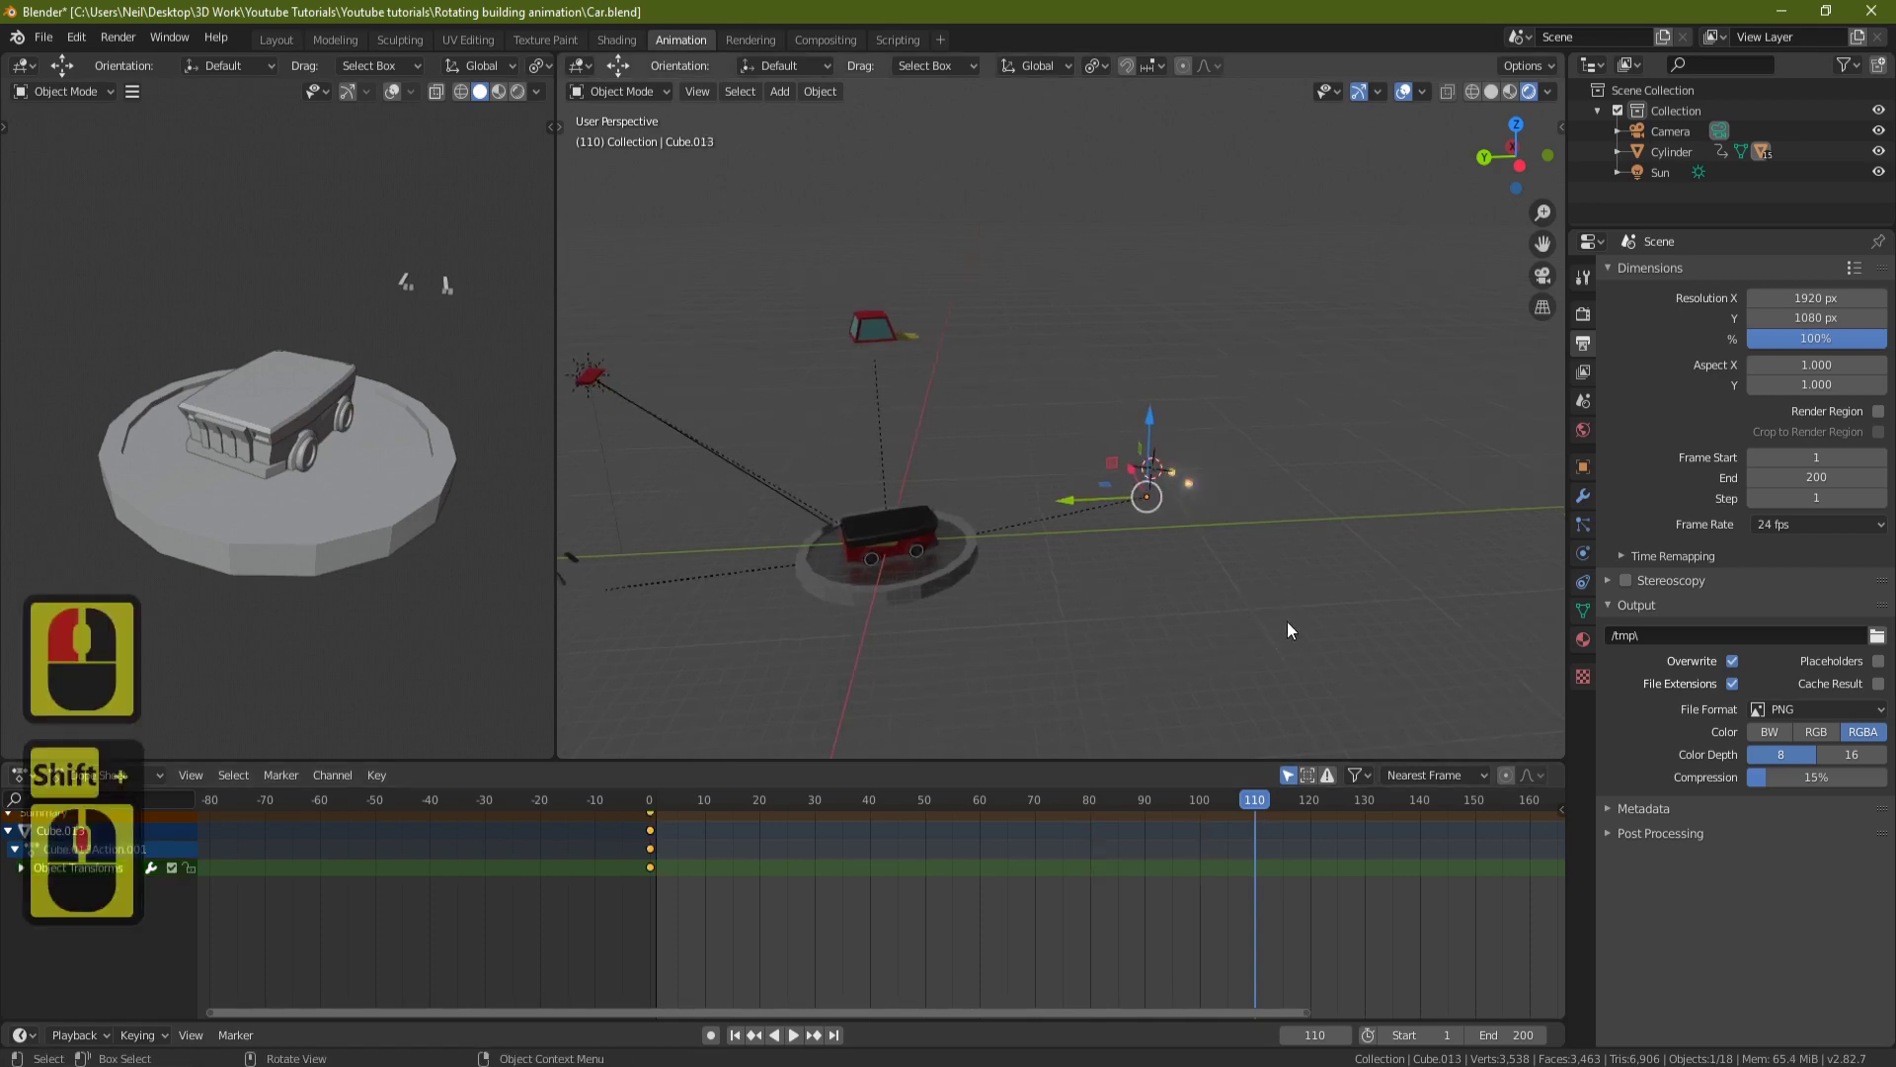
scroll(1393, 869, down, 7)
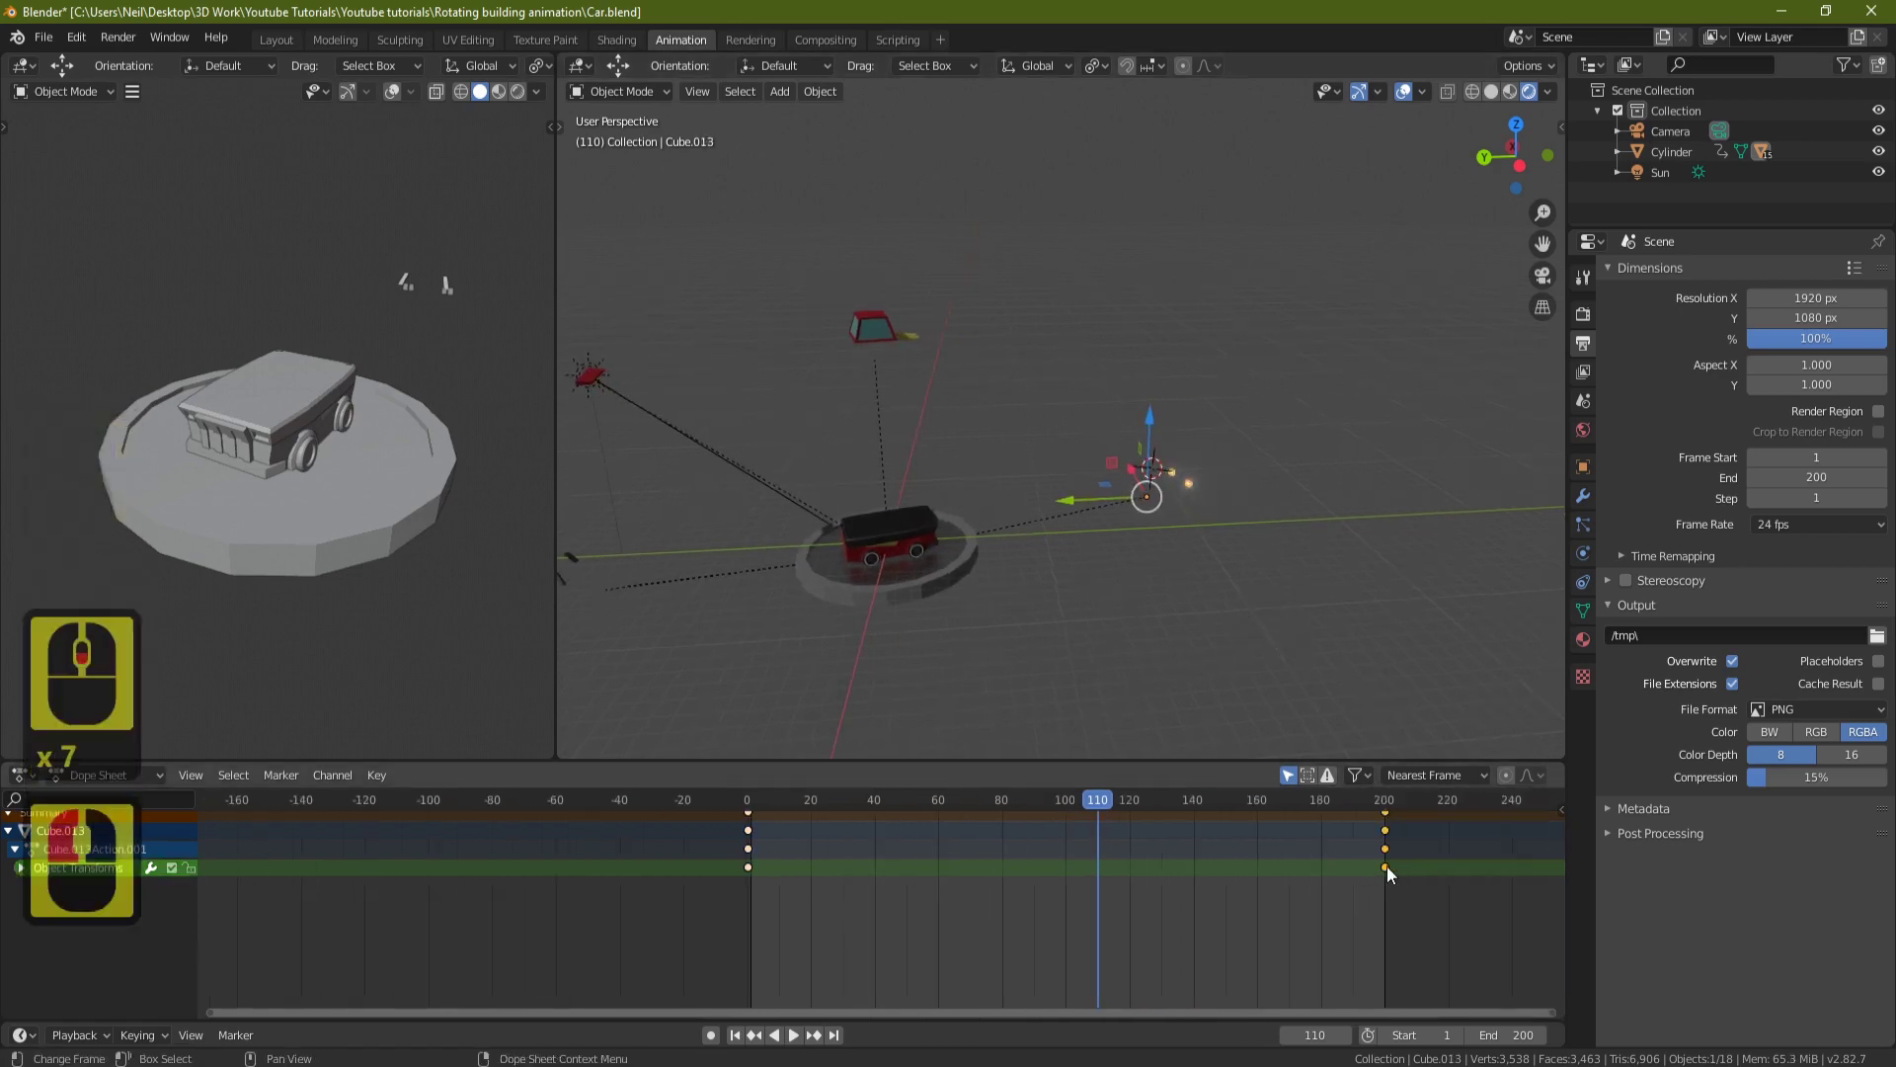
click(1381, 866)
key(g)
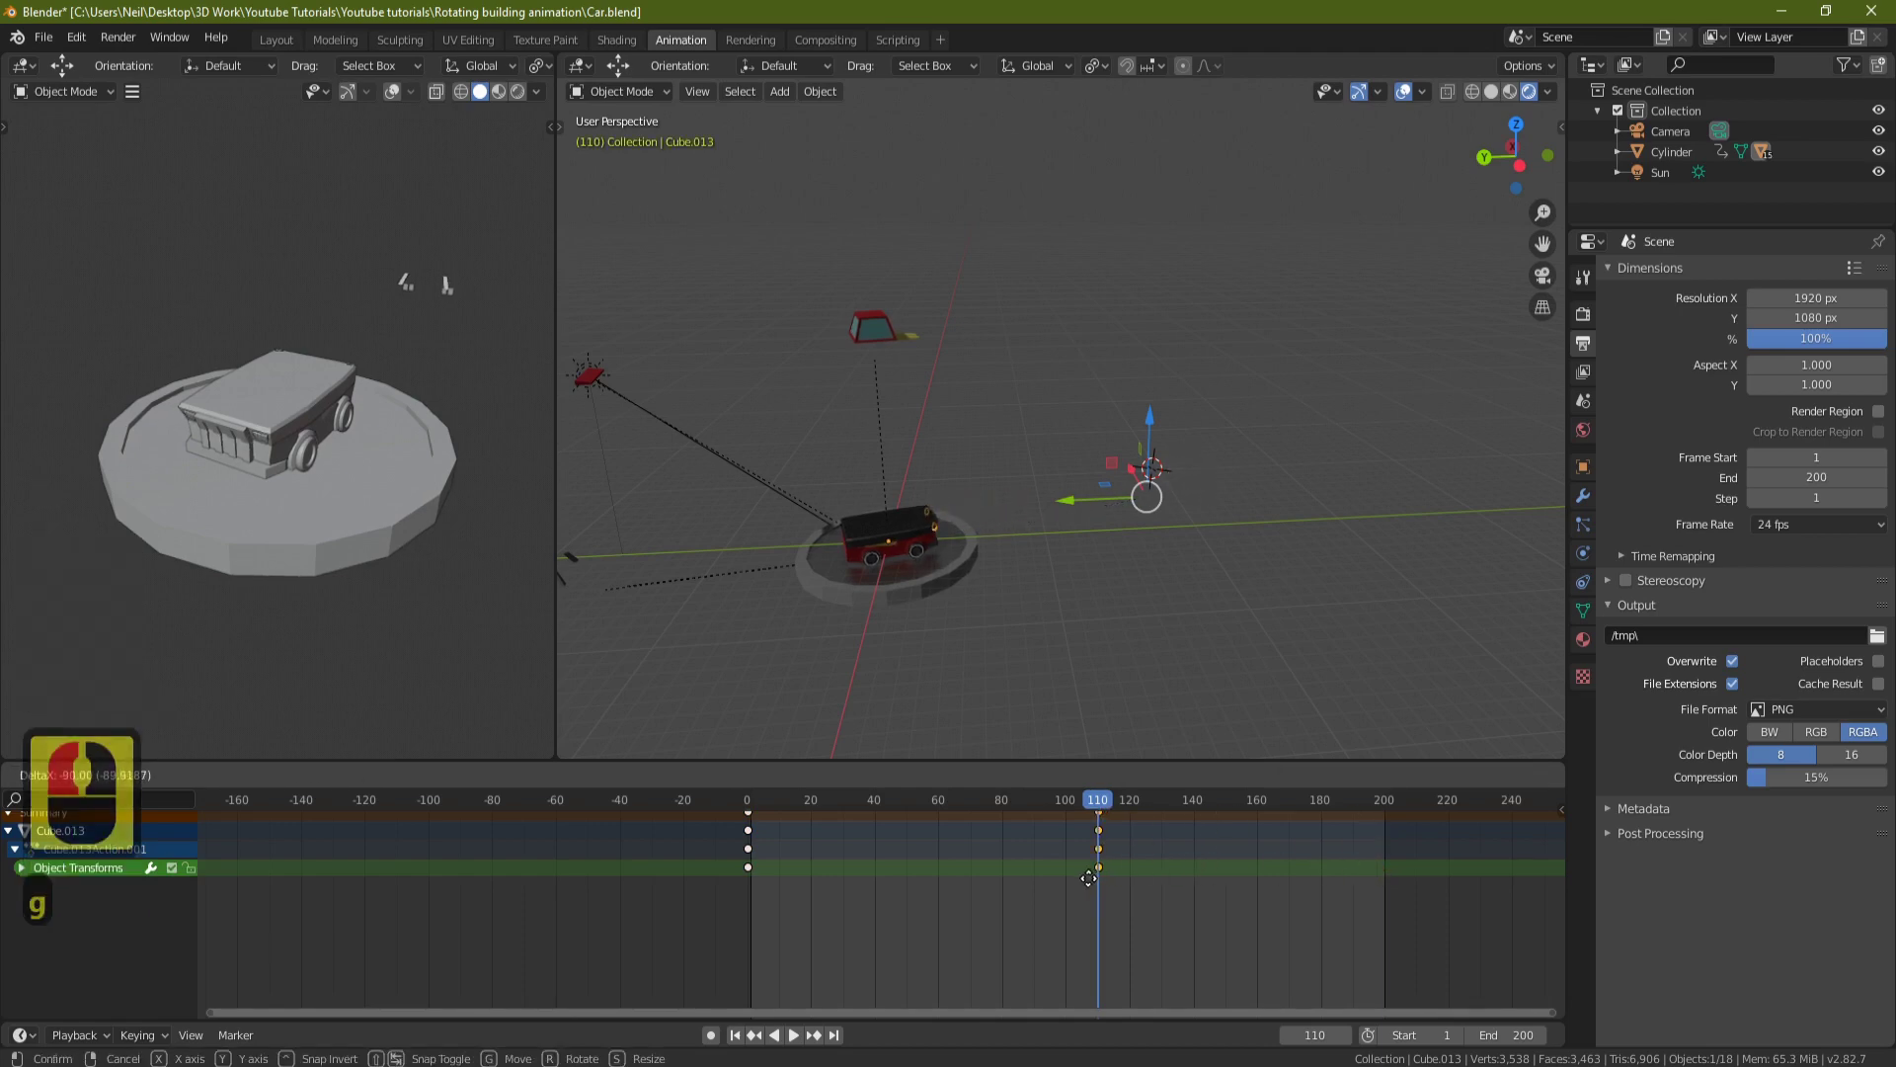
click(1089, 878)
Move the glowing headlights' starting keyframe to frame 90.
key(g)
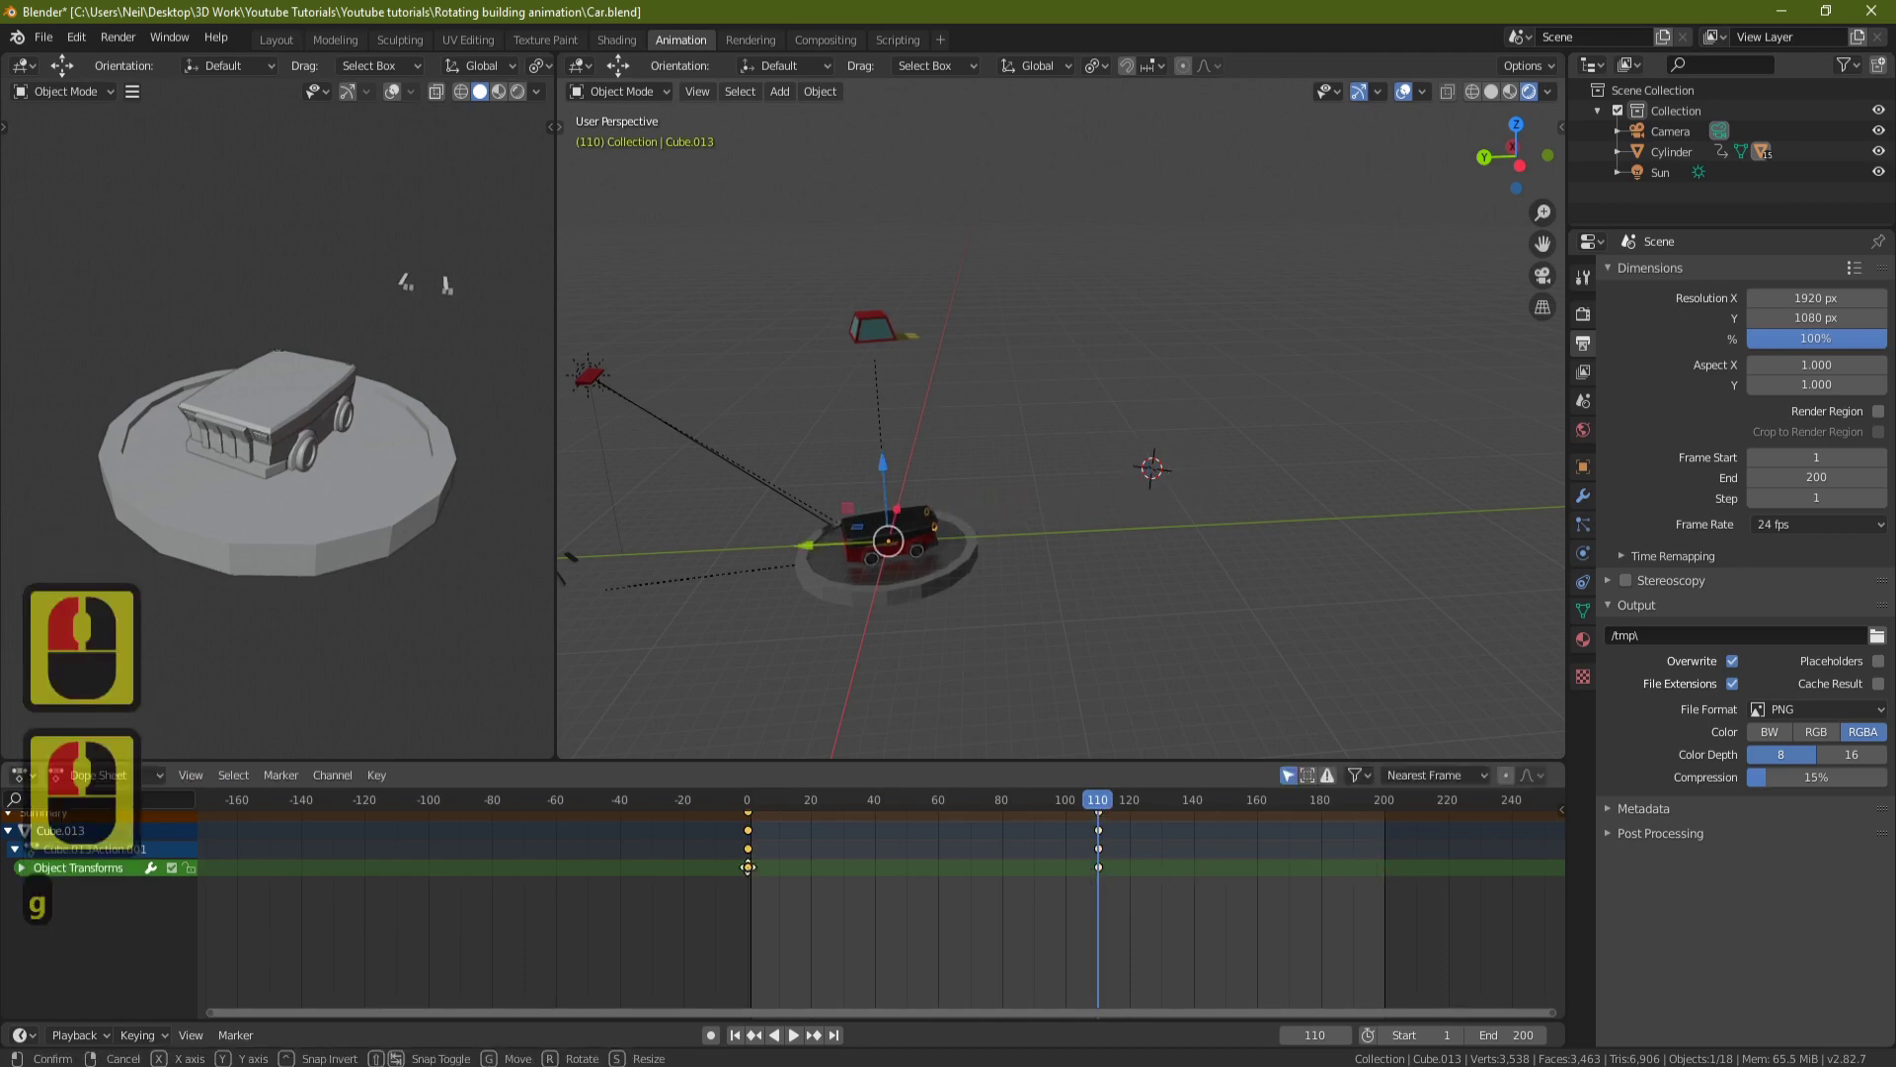
click(1067, 871)
scroll(1067, 879, up, 8)
scroll(1272, 866, up, 6)
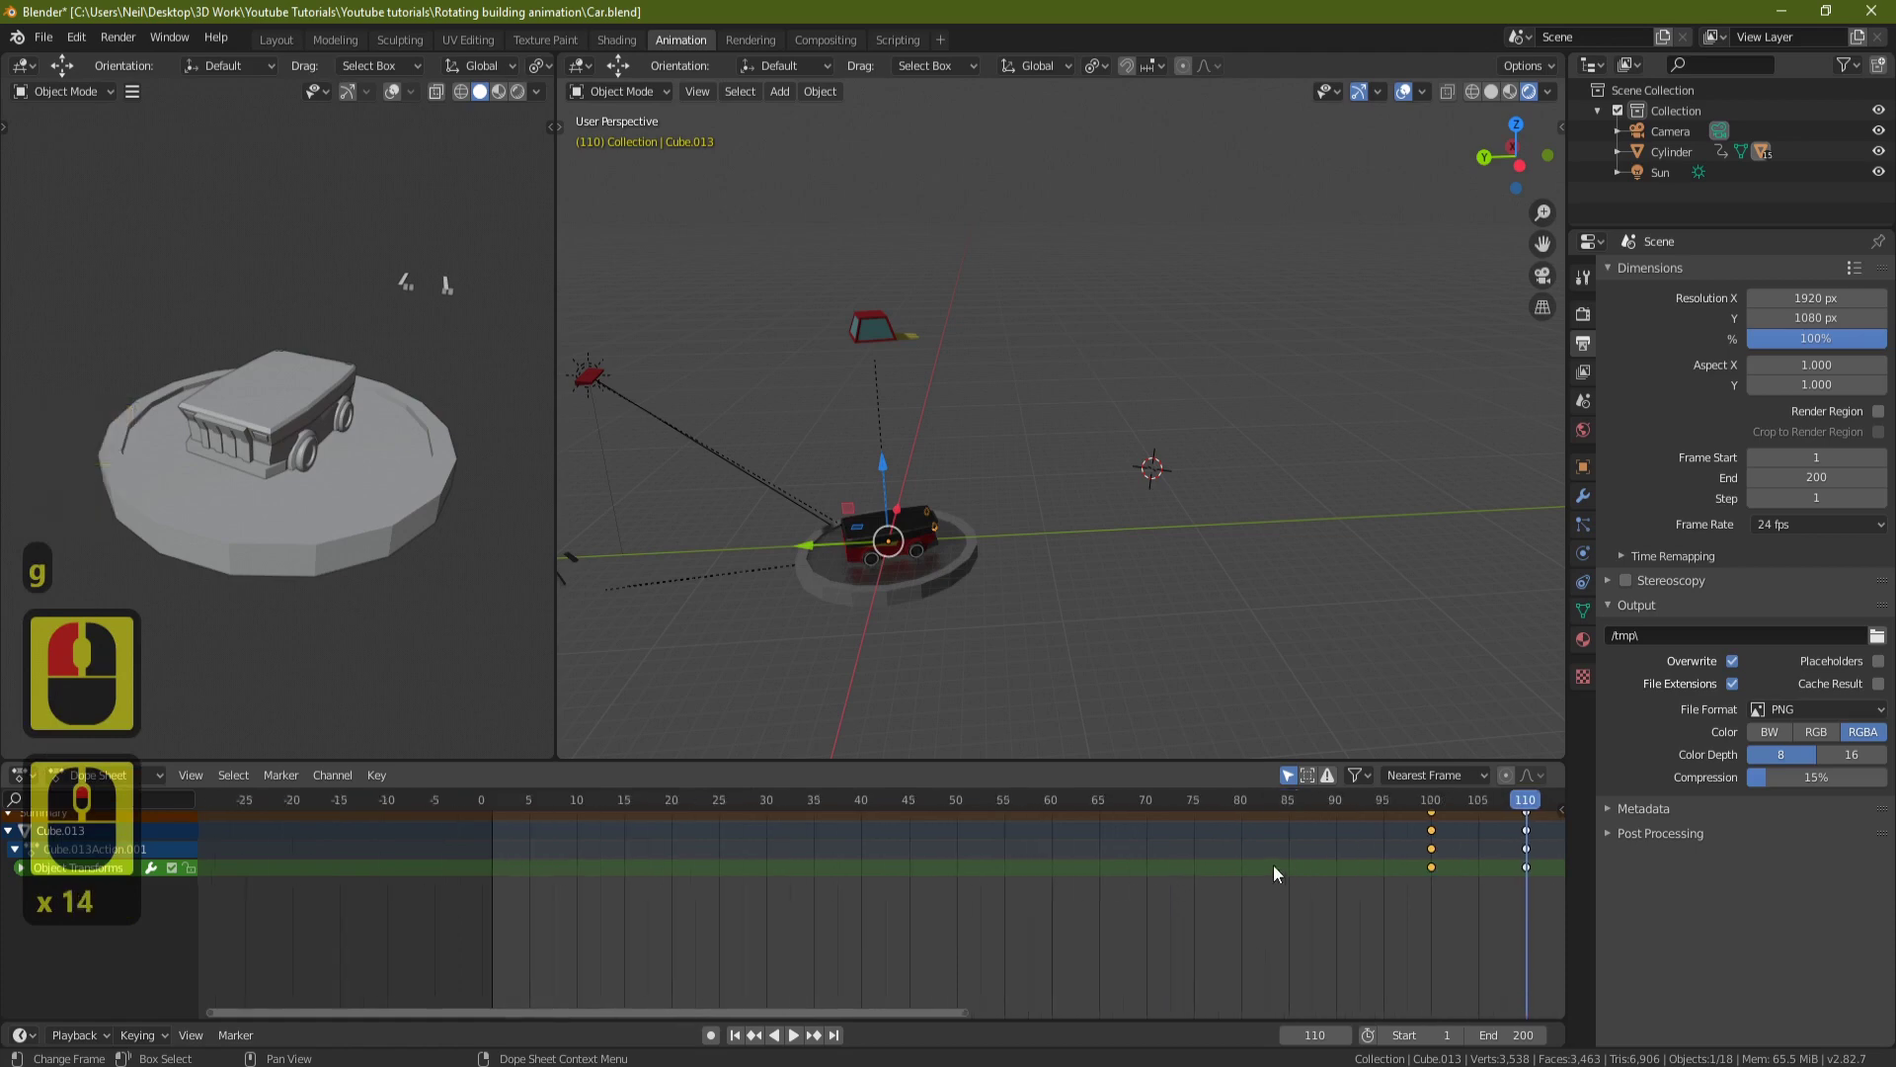
ctrl+scroll(1113, 880, down, 2)
key(g)
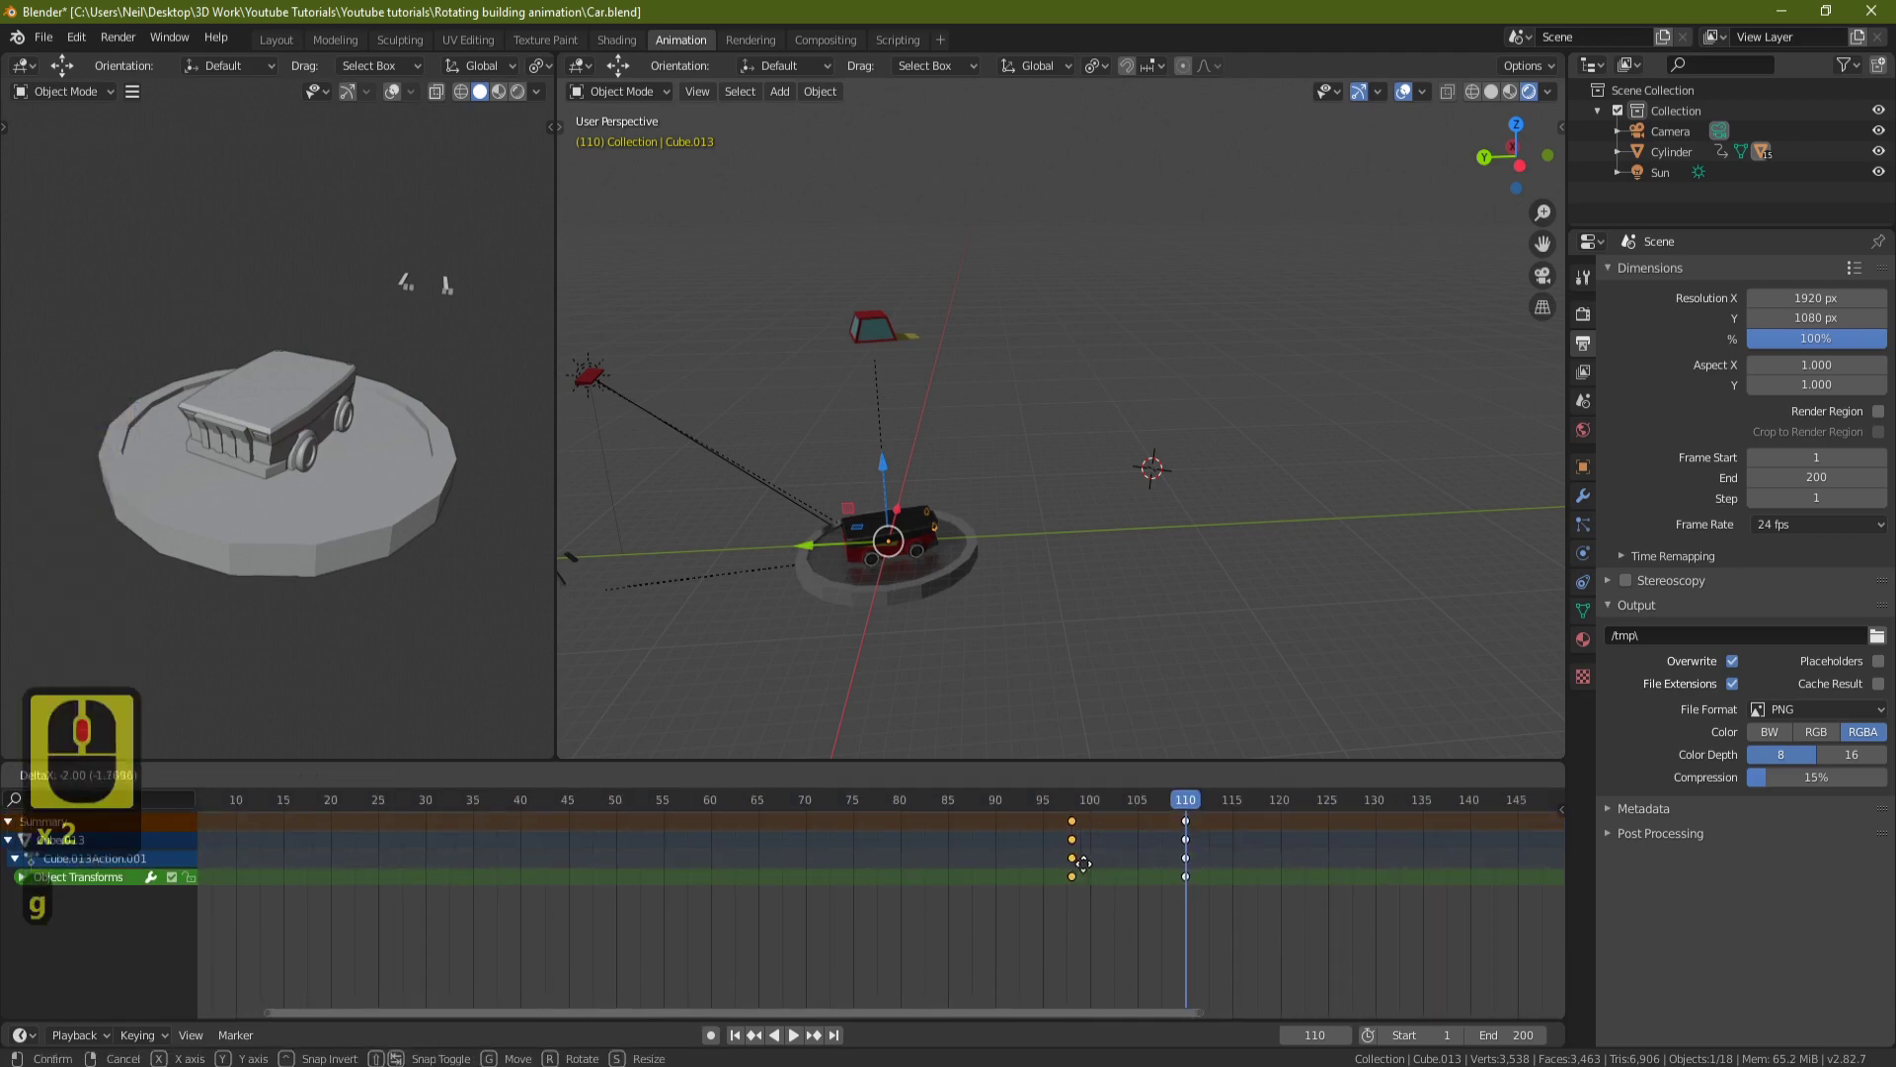
click(1001, 866)
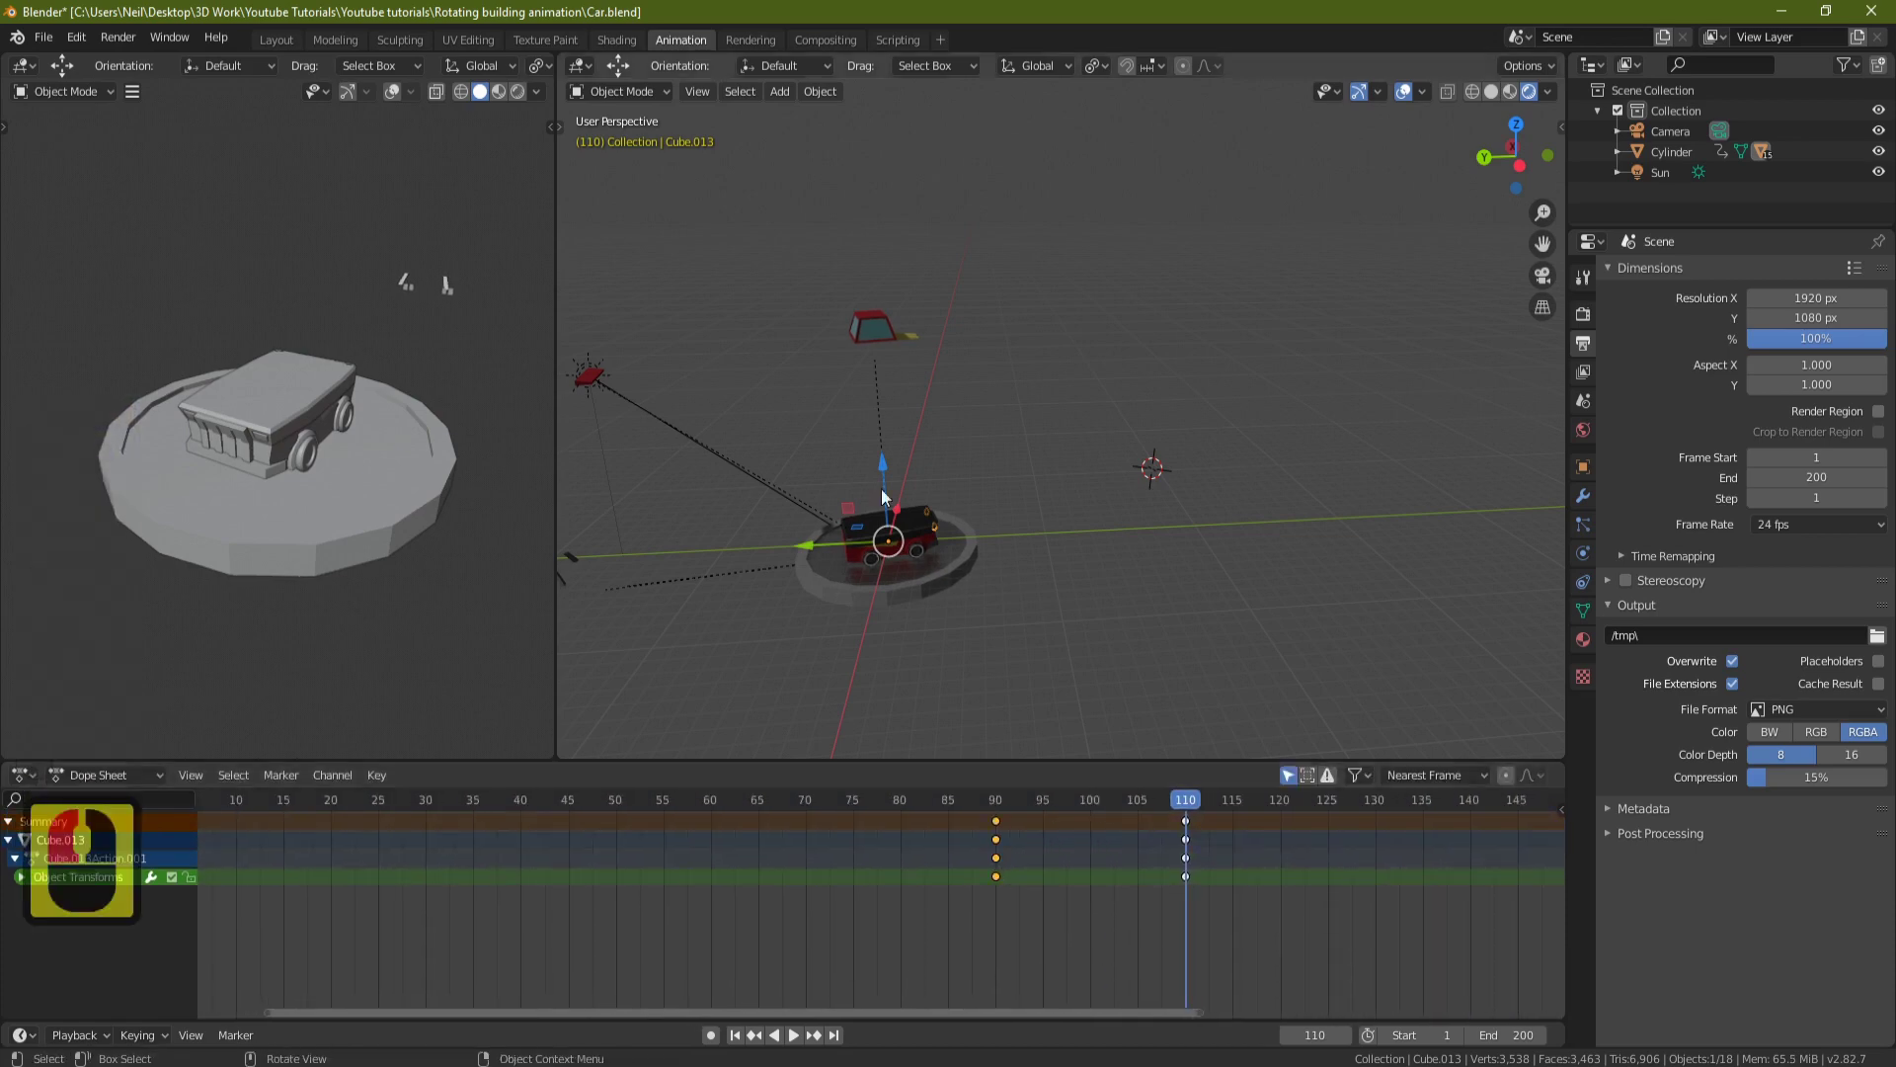
Select the red tail lights floating behind the car, go to frame 120 and move their final keyframe to frame 120.
middle_drag(881, 489, 933, 490)
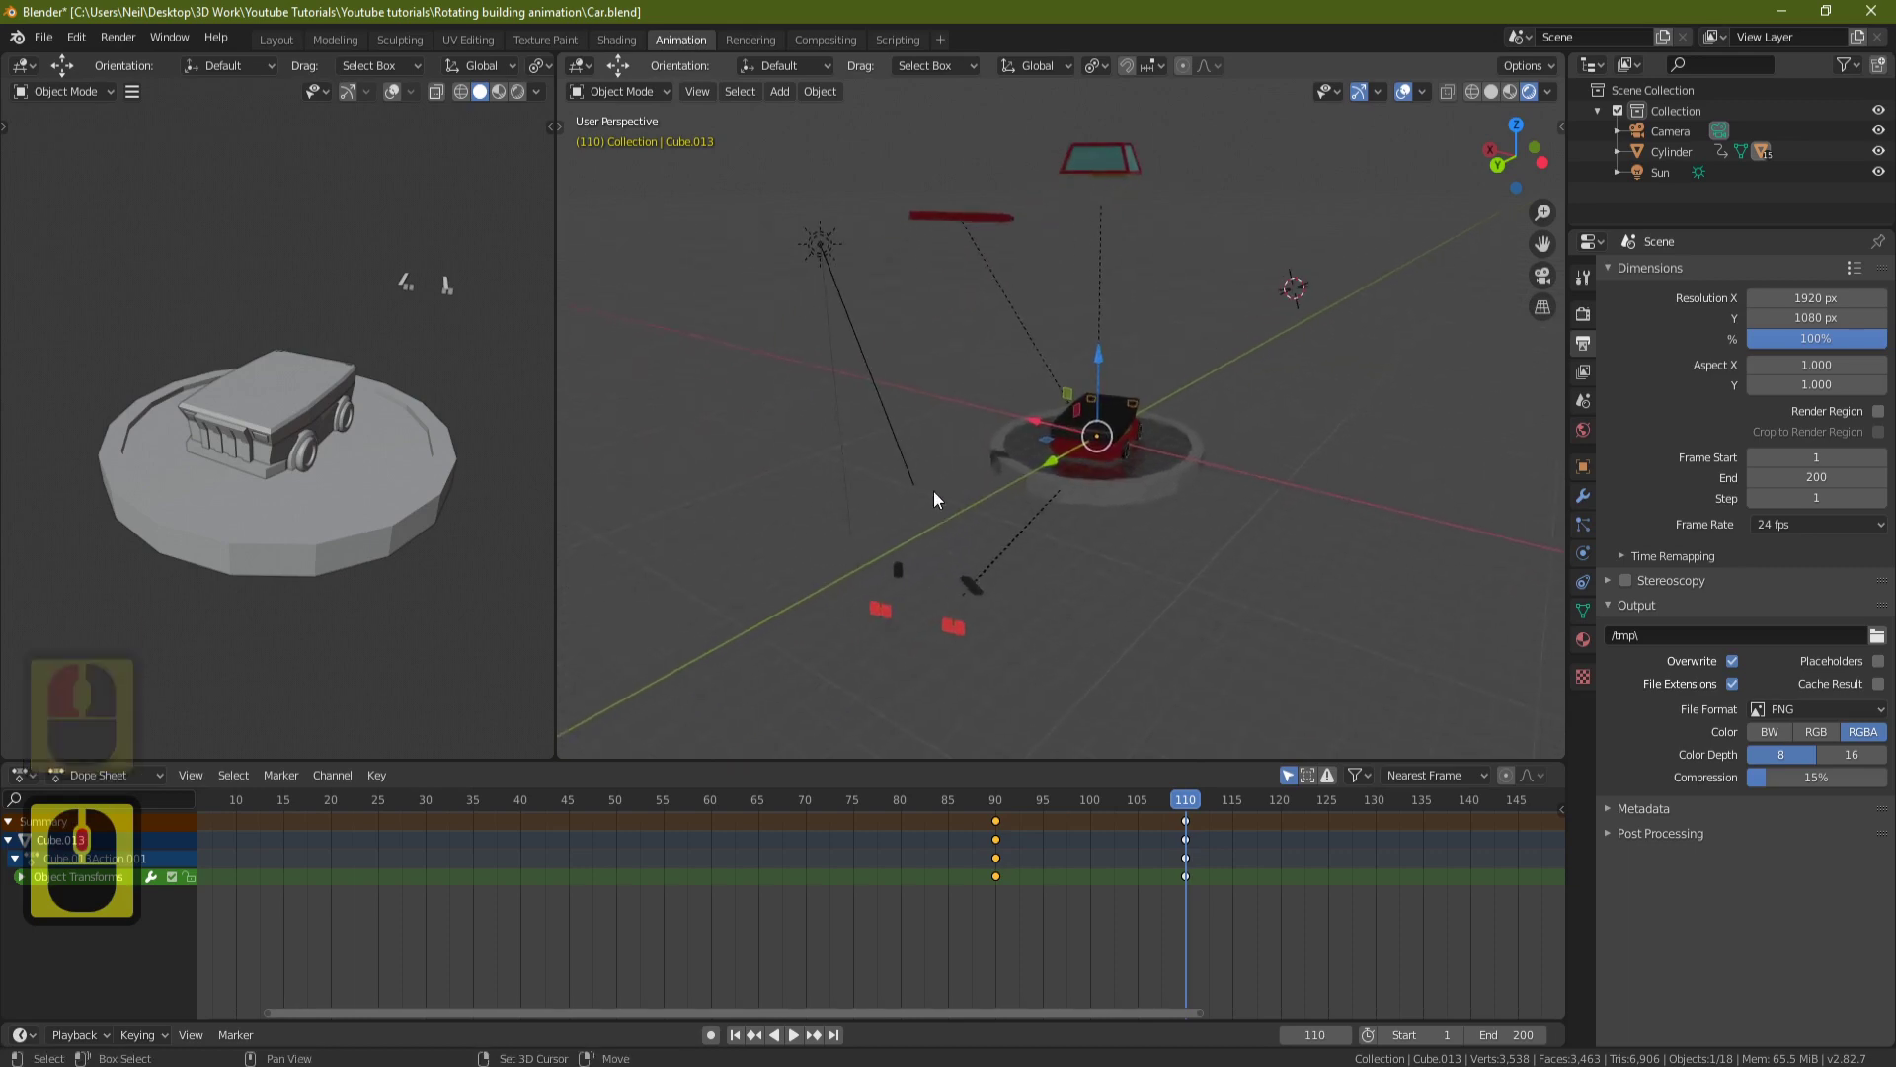
click(952, 632)
drag(1178, 800, 1282, 809)
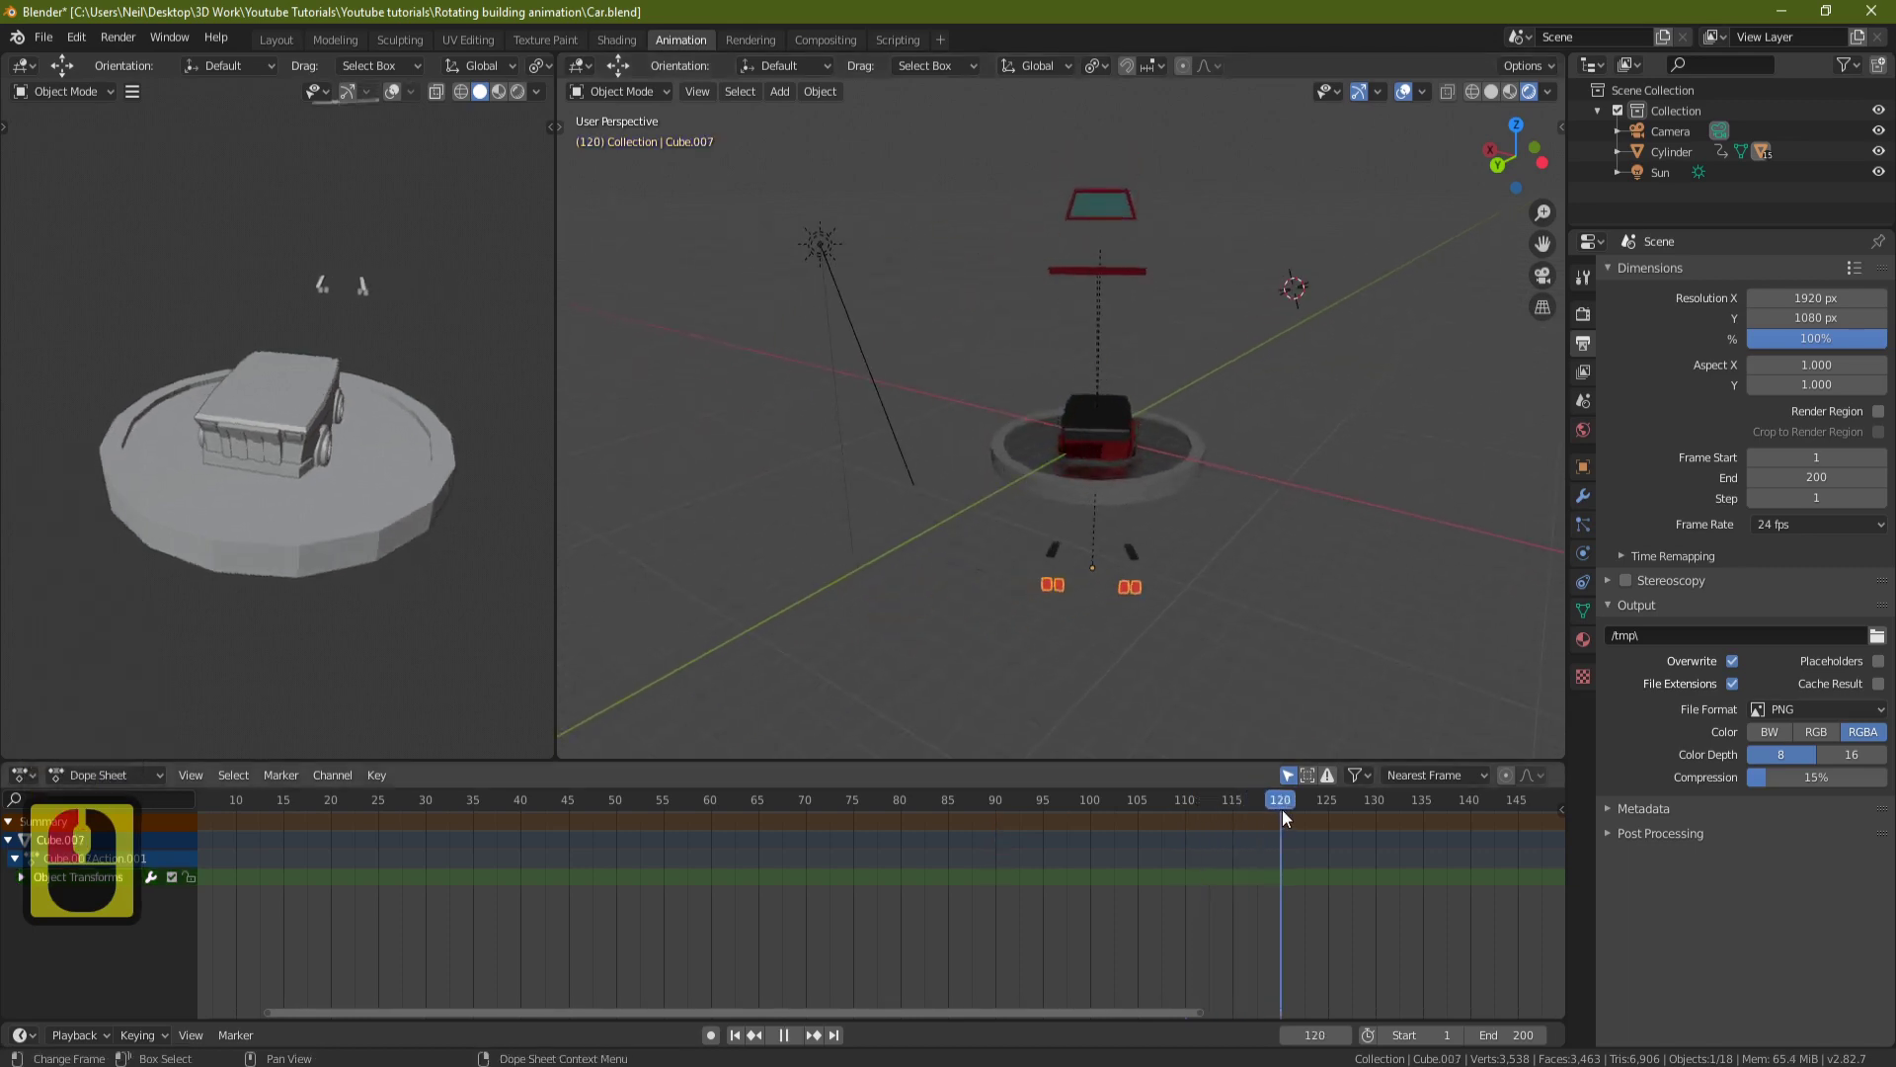
middle_drag(1259, 707, 1169, 630)
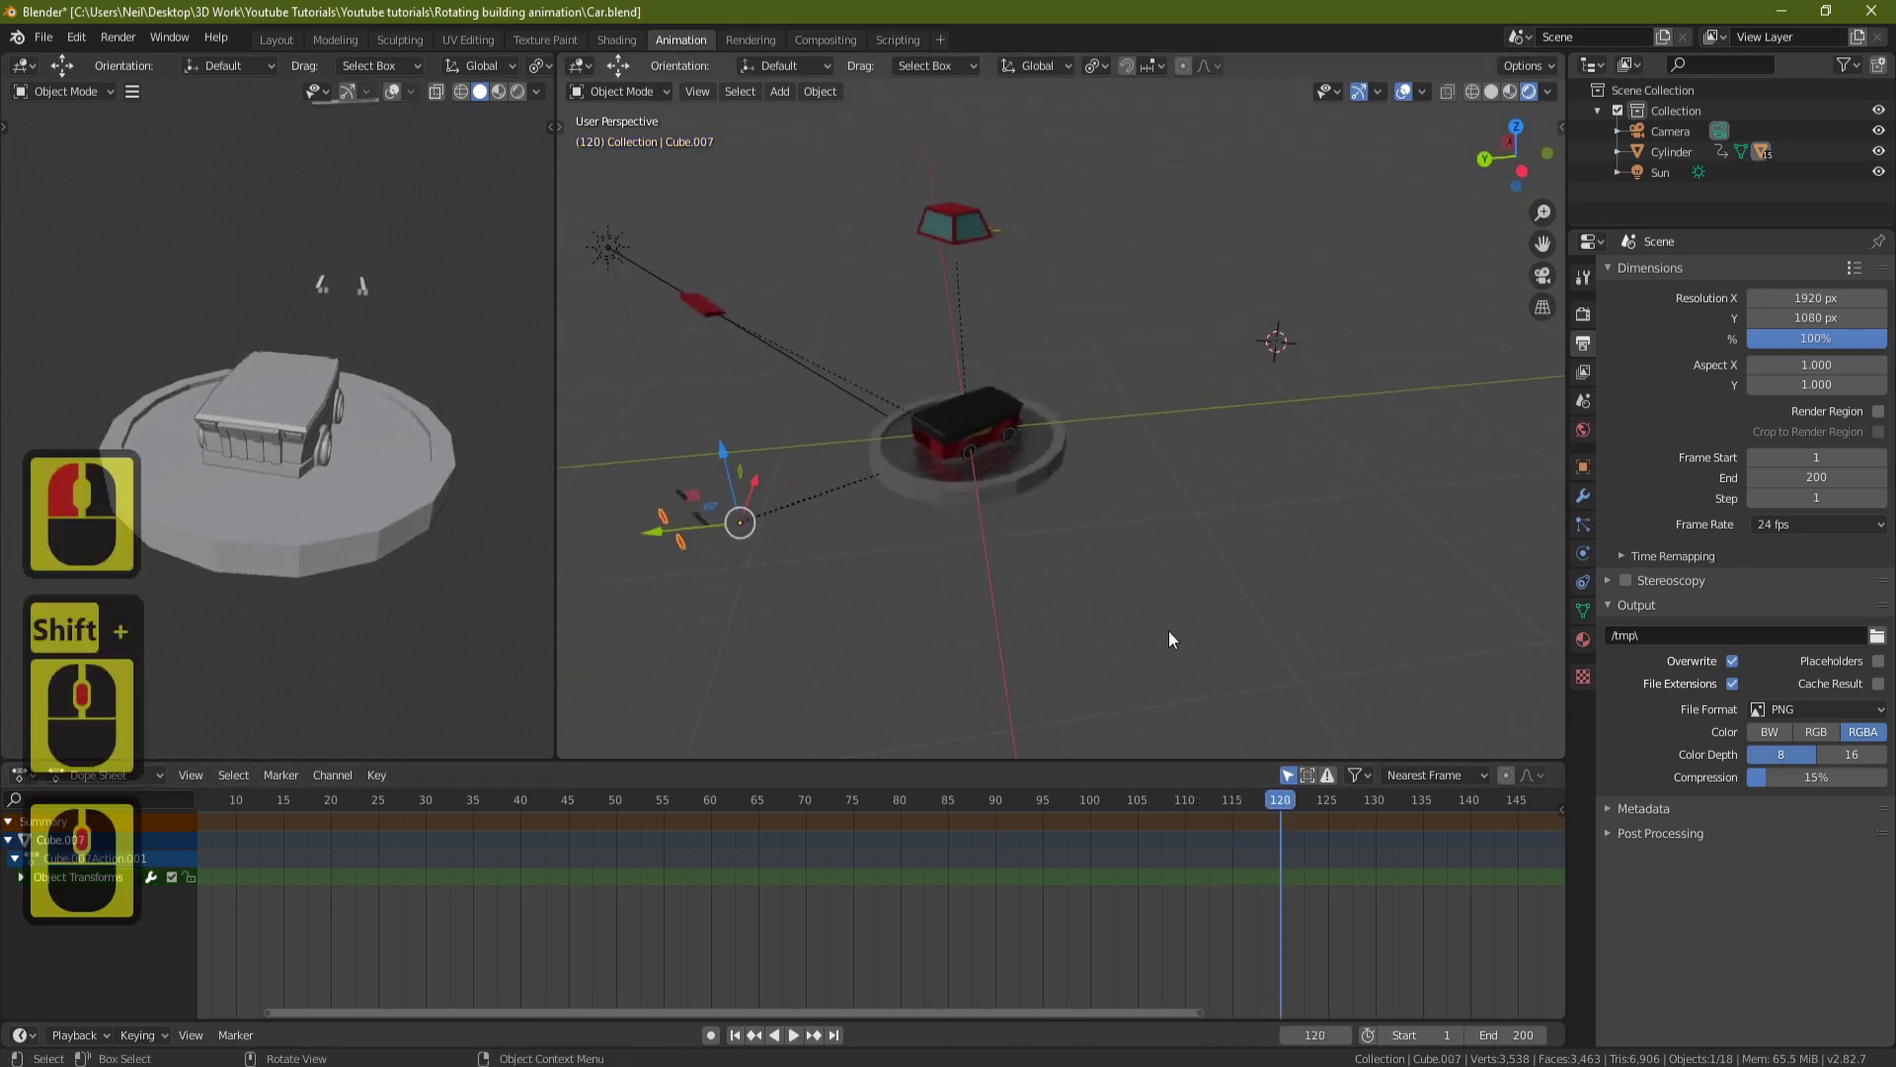
scroll(1351, 874, down, 12)
click(1332, 875)
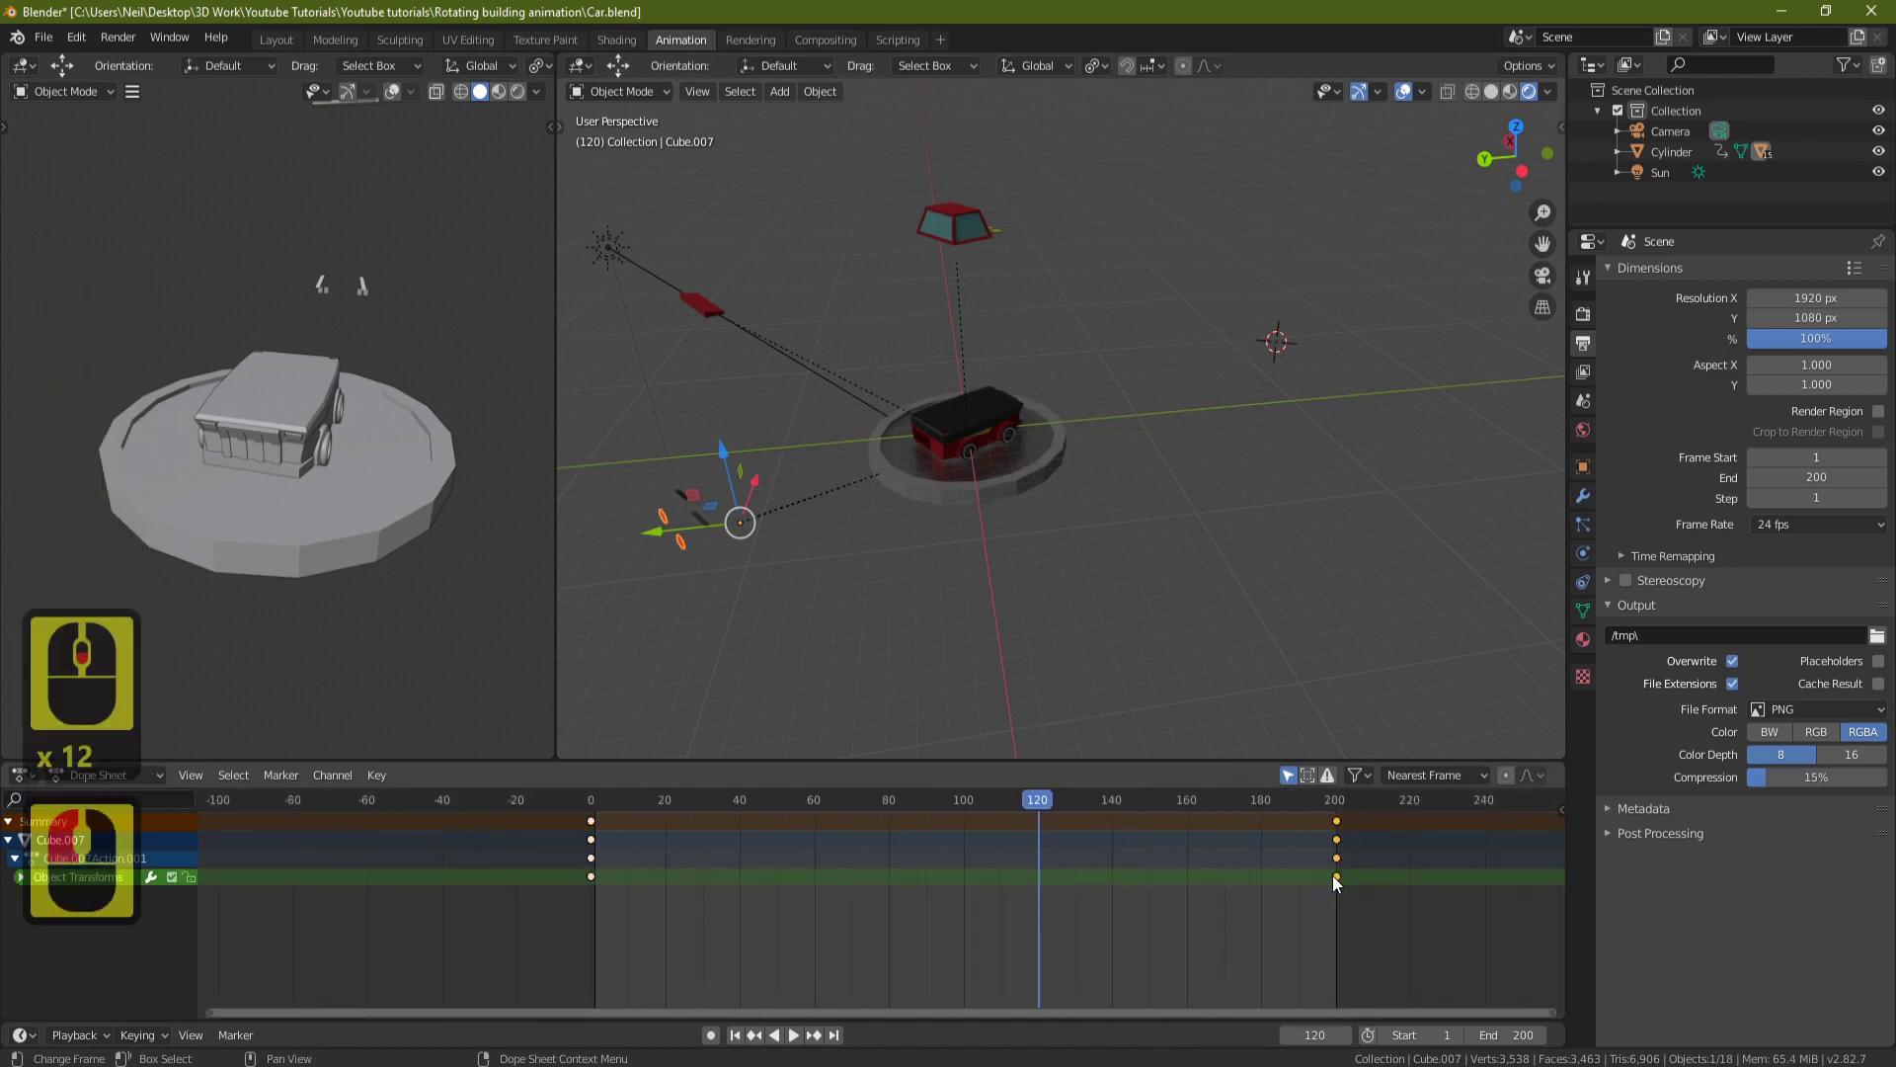
key(g)
click(1036, 877)
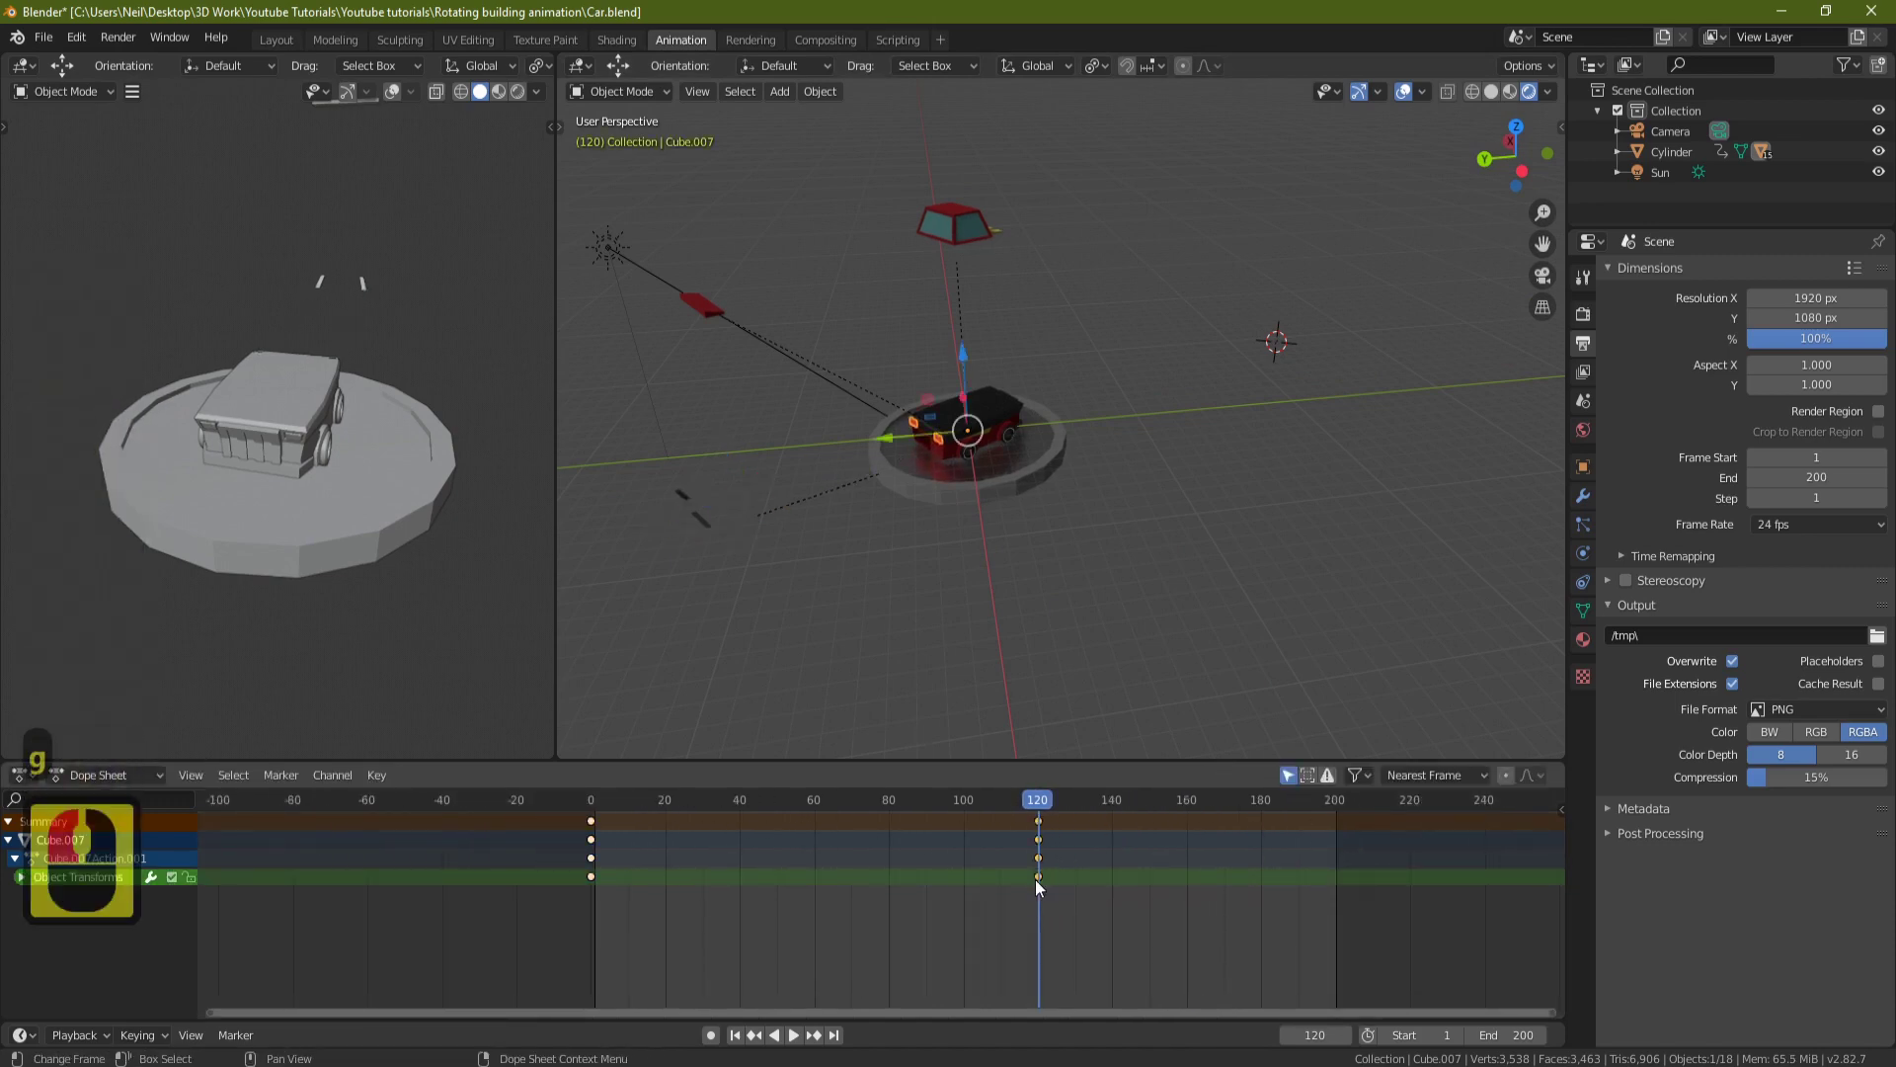
Move the red tail lights' starting keyframe to frame 100.
click(590, 874)
key(g)
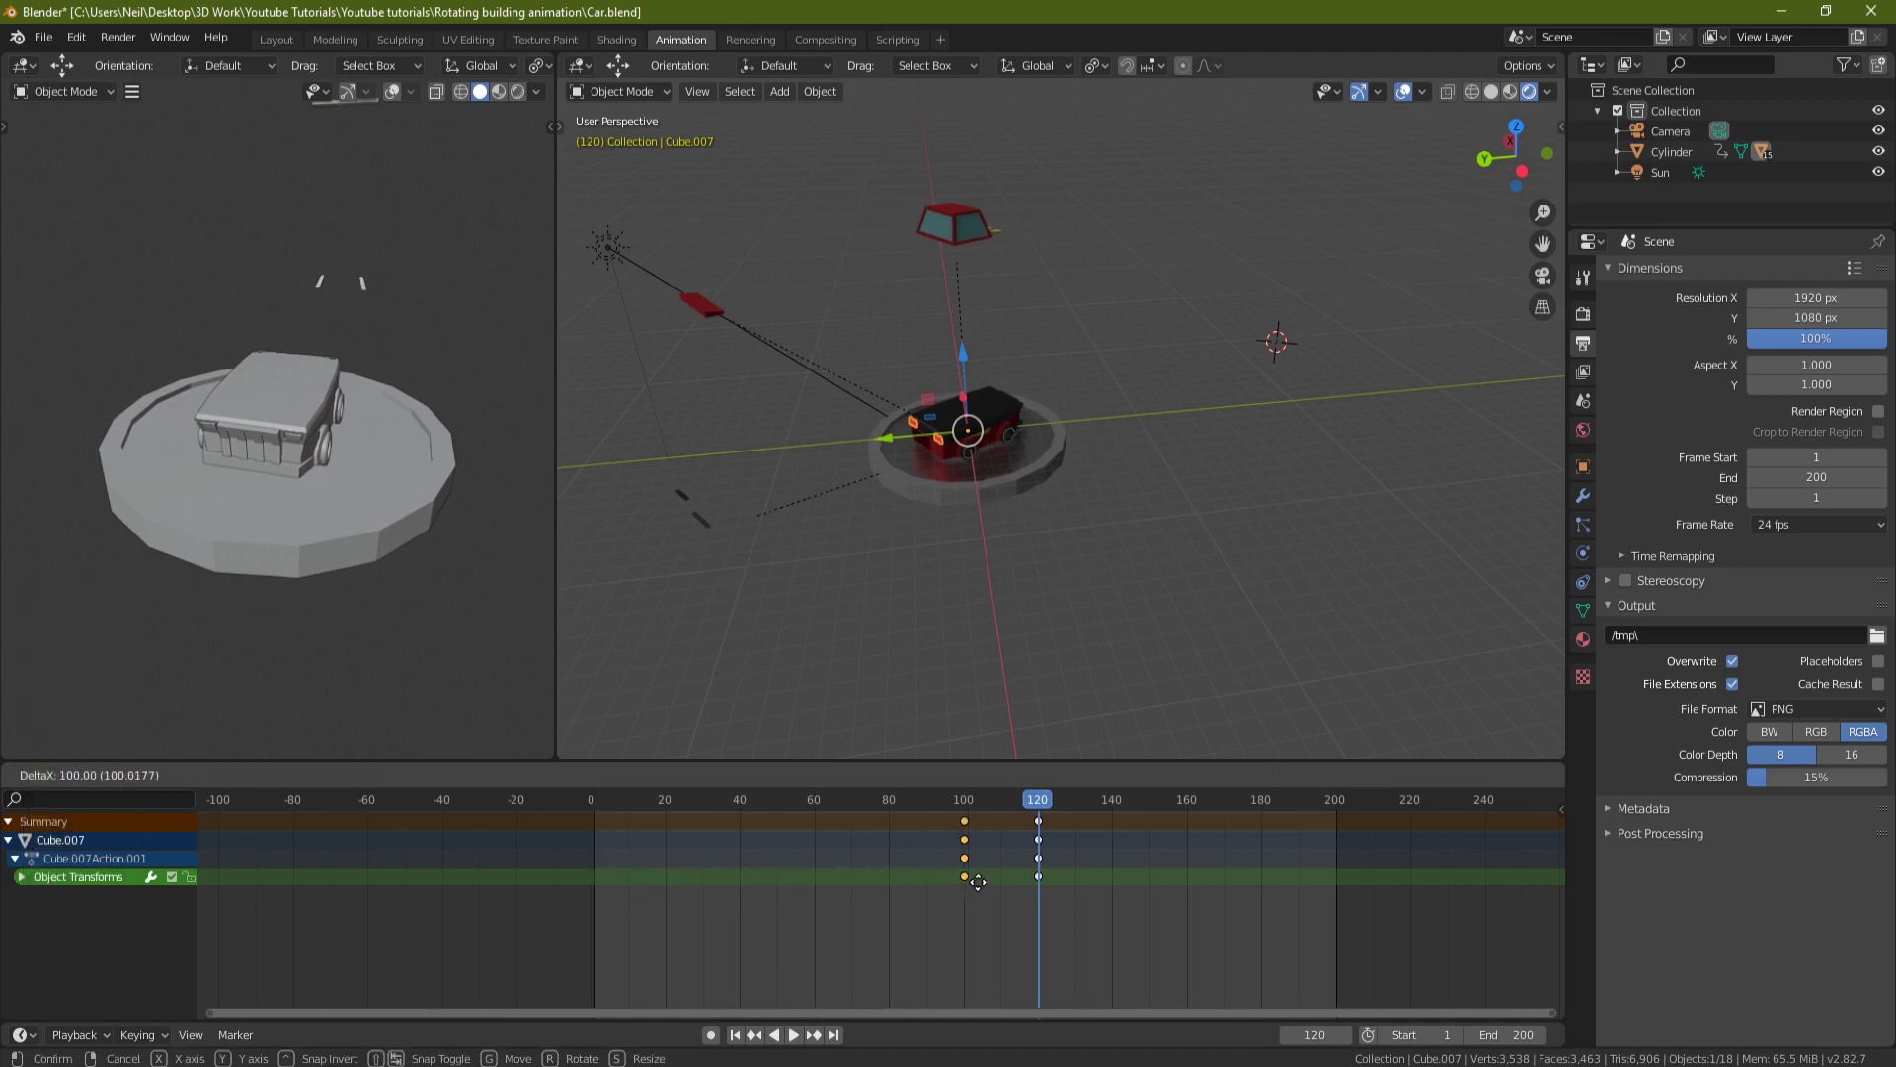
click(979, 881)
Select the yellow stripes beside the floating red cabin, go to frame 130 and move their final keyframe to frame 130.
middle_drag(1201, 513, 1017, 243)
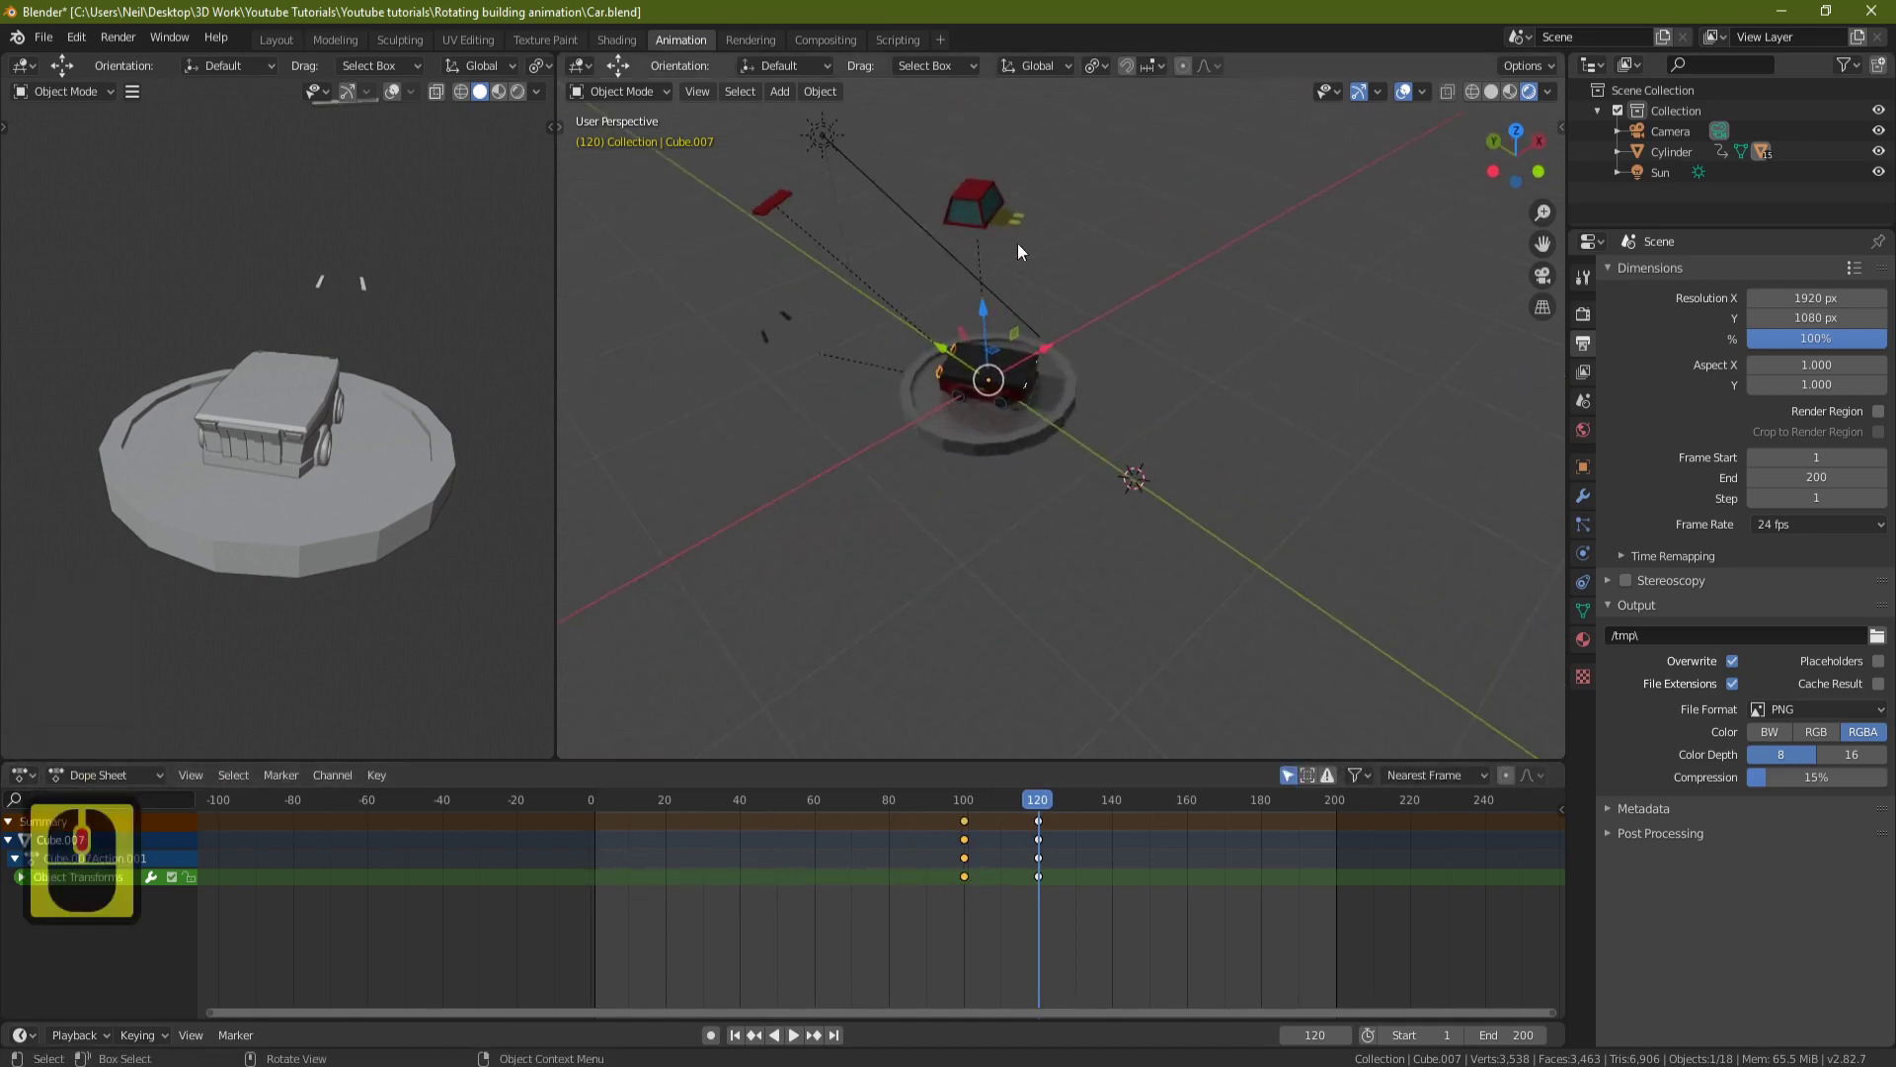
click(1018, 243)
scroll(1086, 855, up, 3)
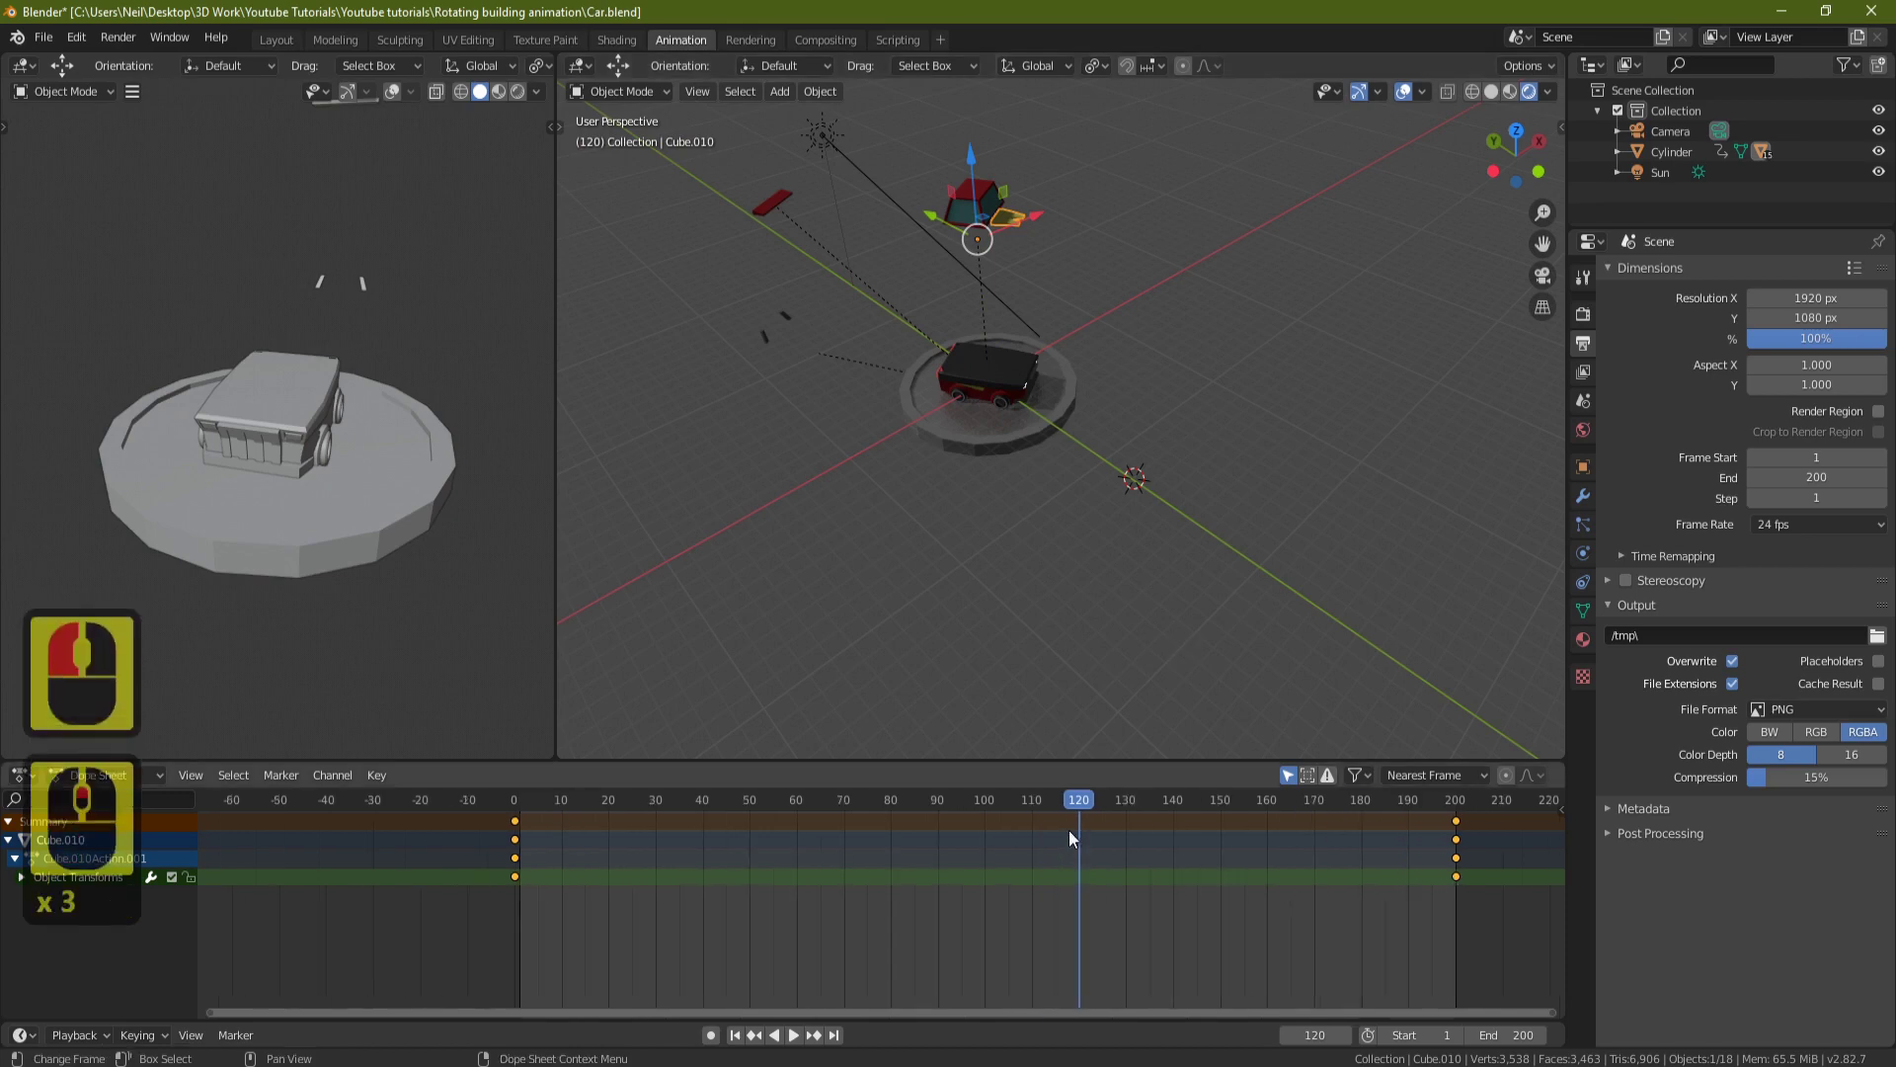
click(1124, 798)
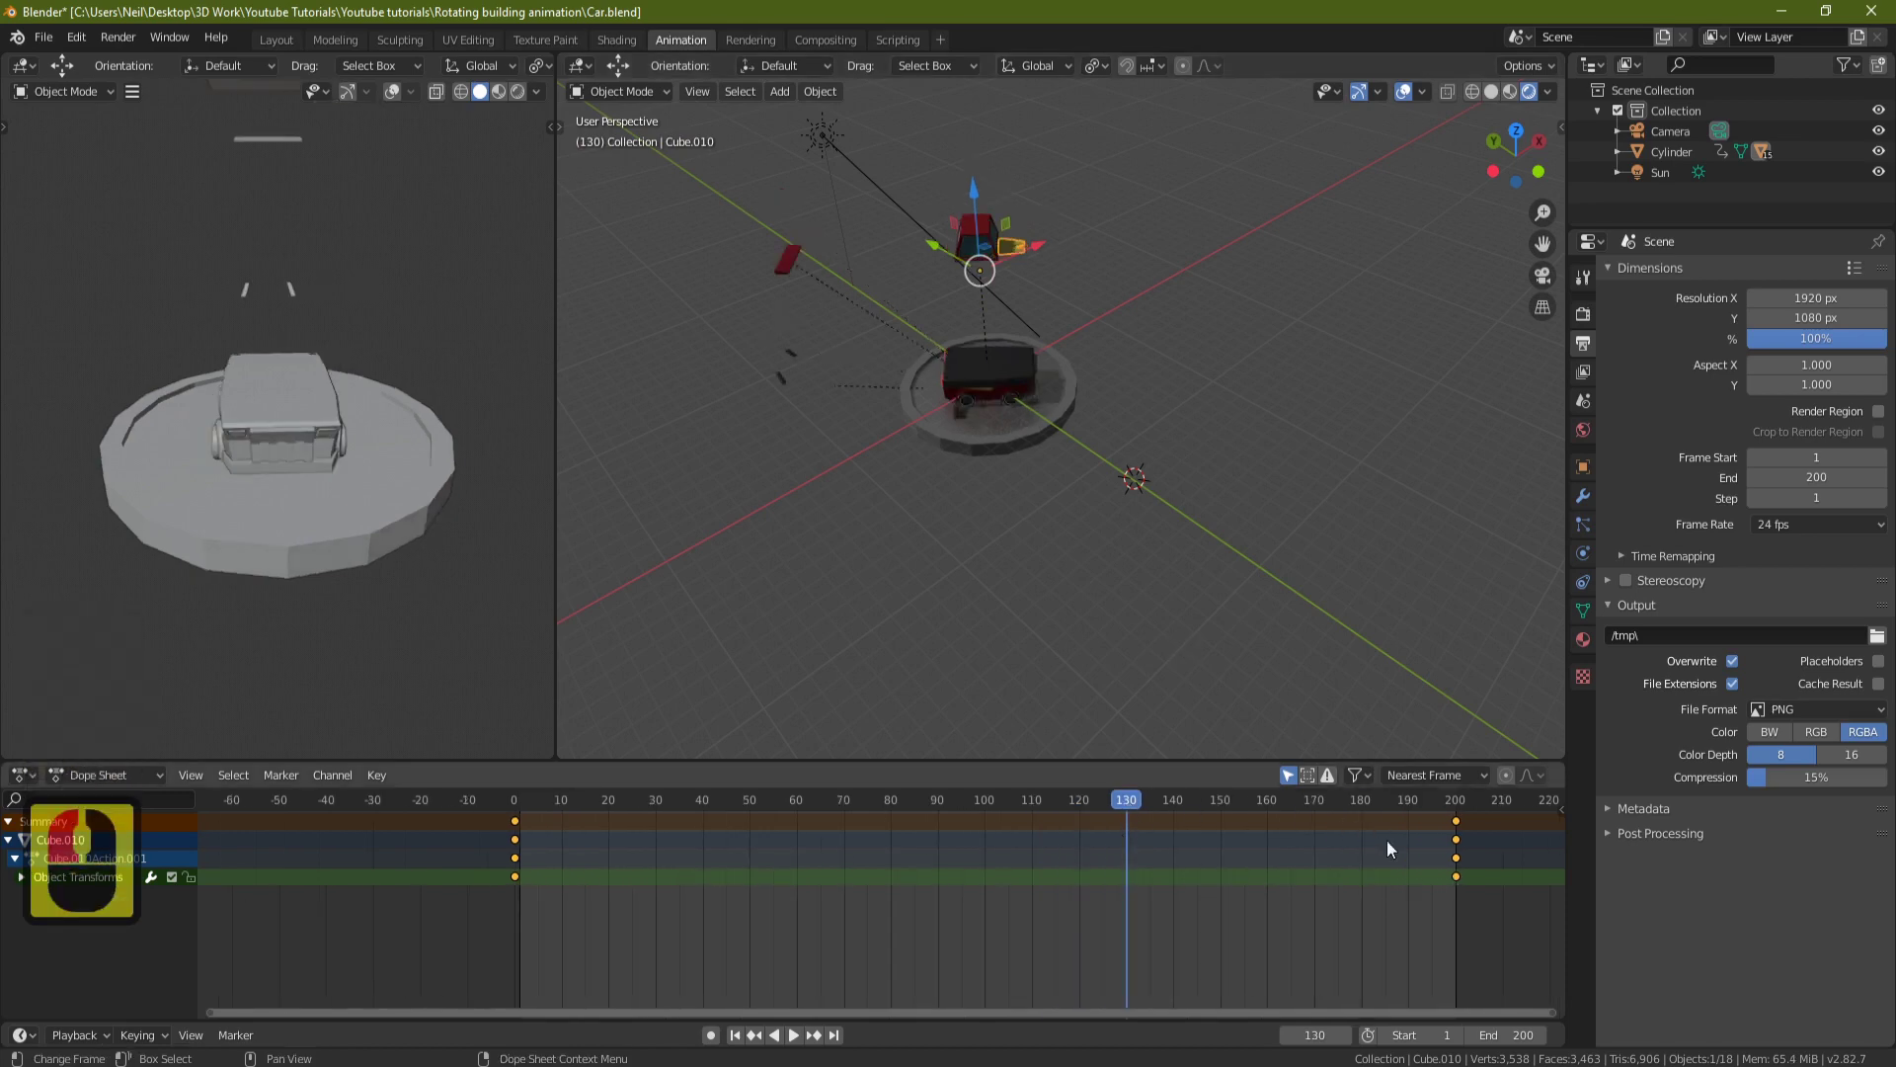
click(1456, 875)
key(g)
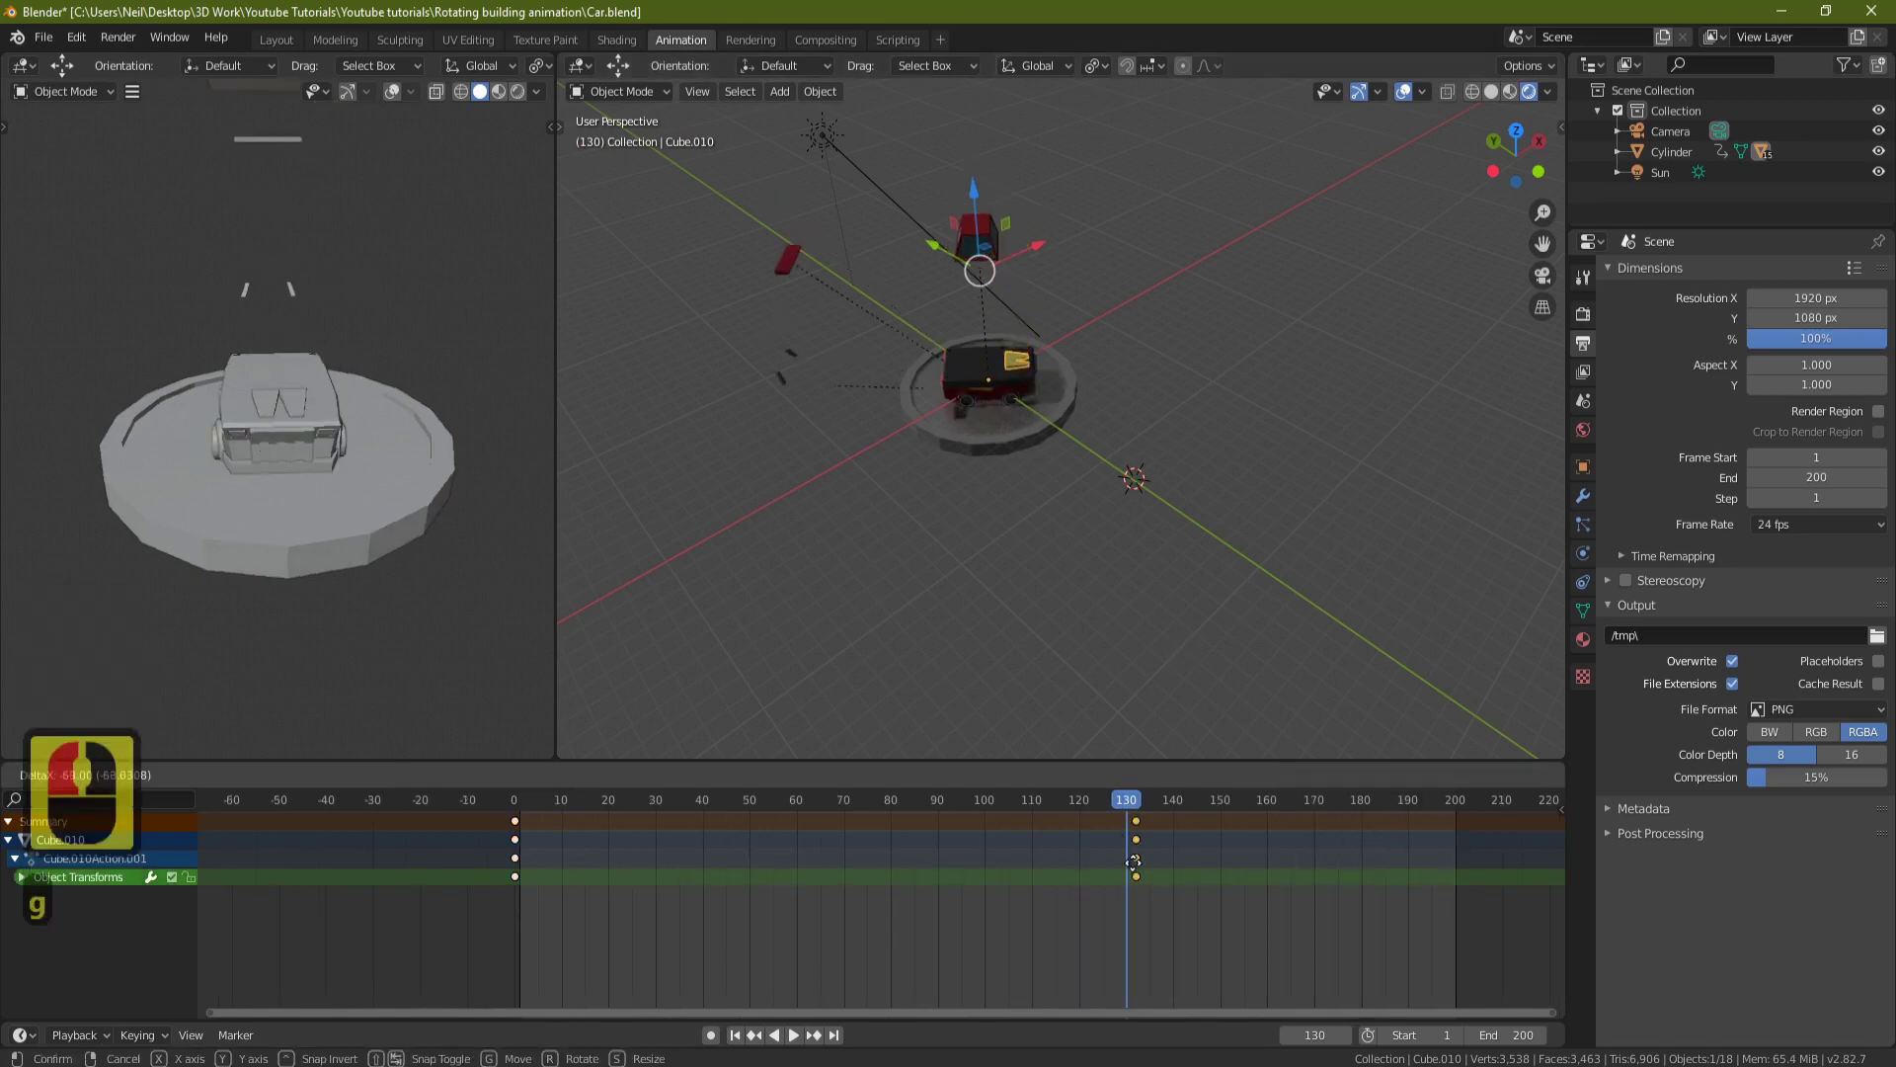
click(1126, 862)
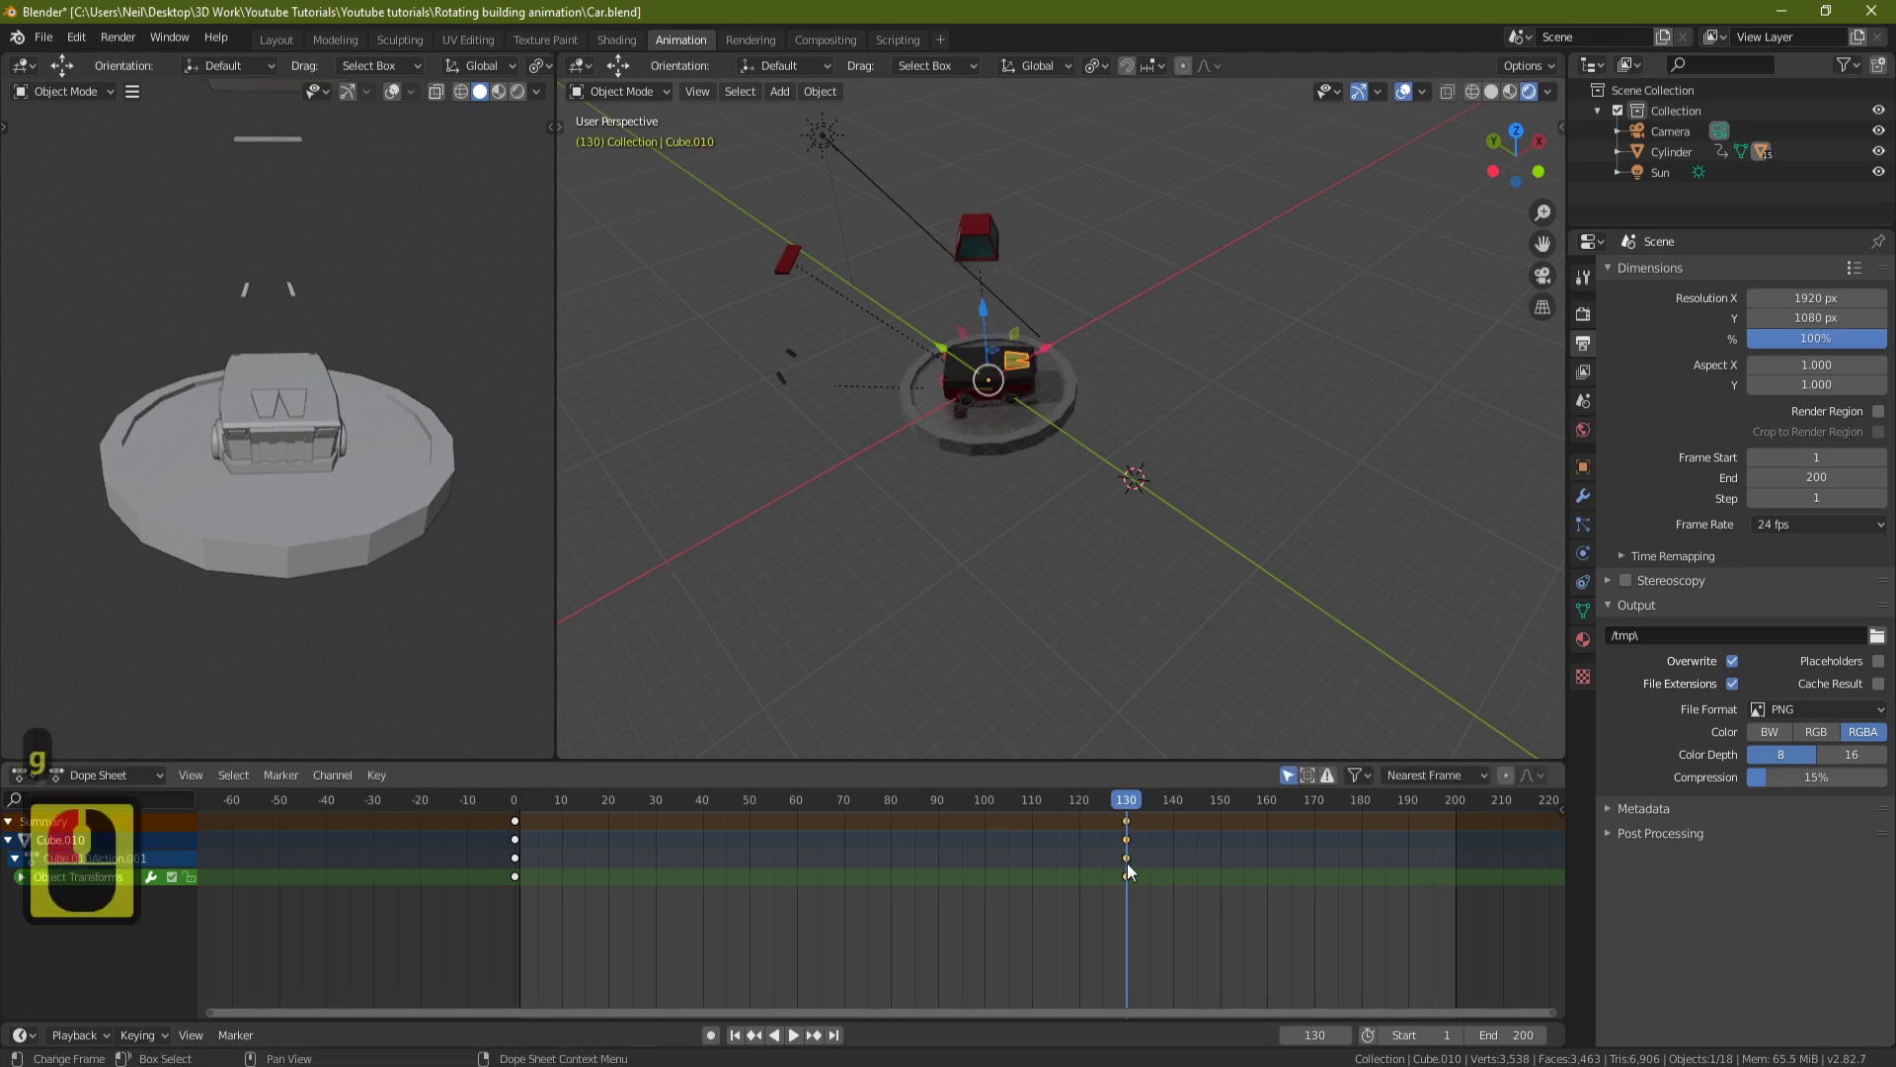
Move the yellow stripes' starting keyframe to frame 110.
click(515, 877)
key(g)
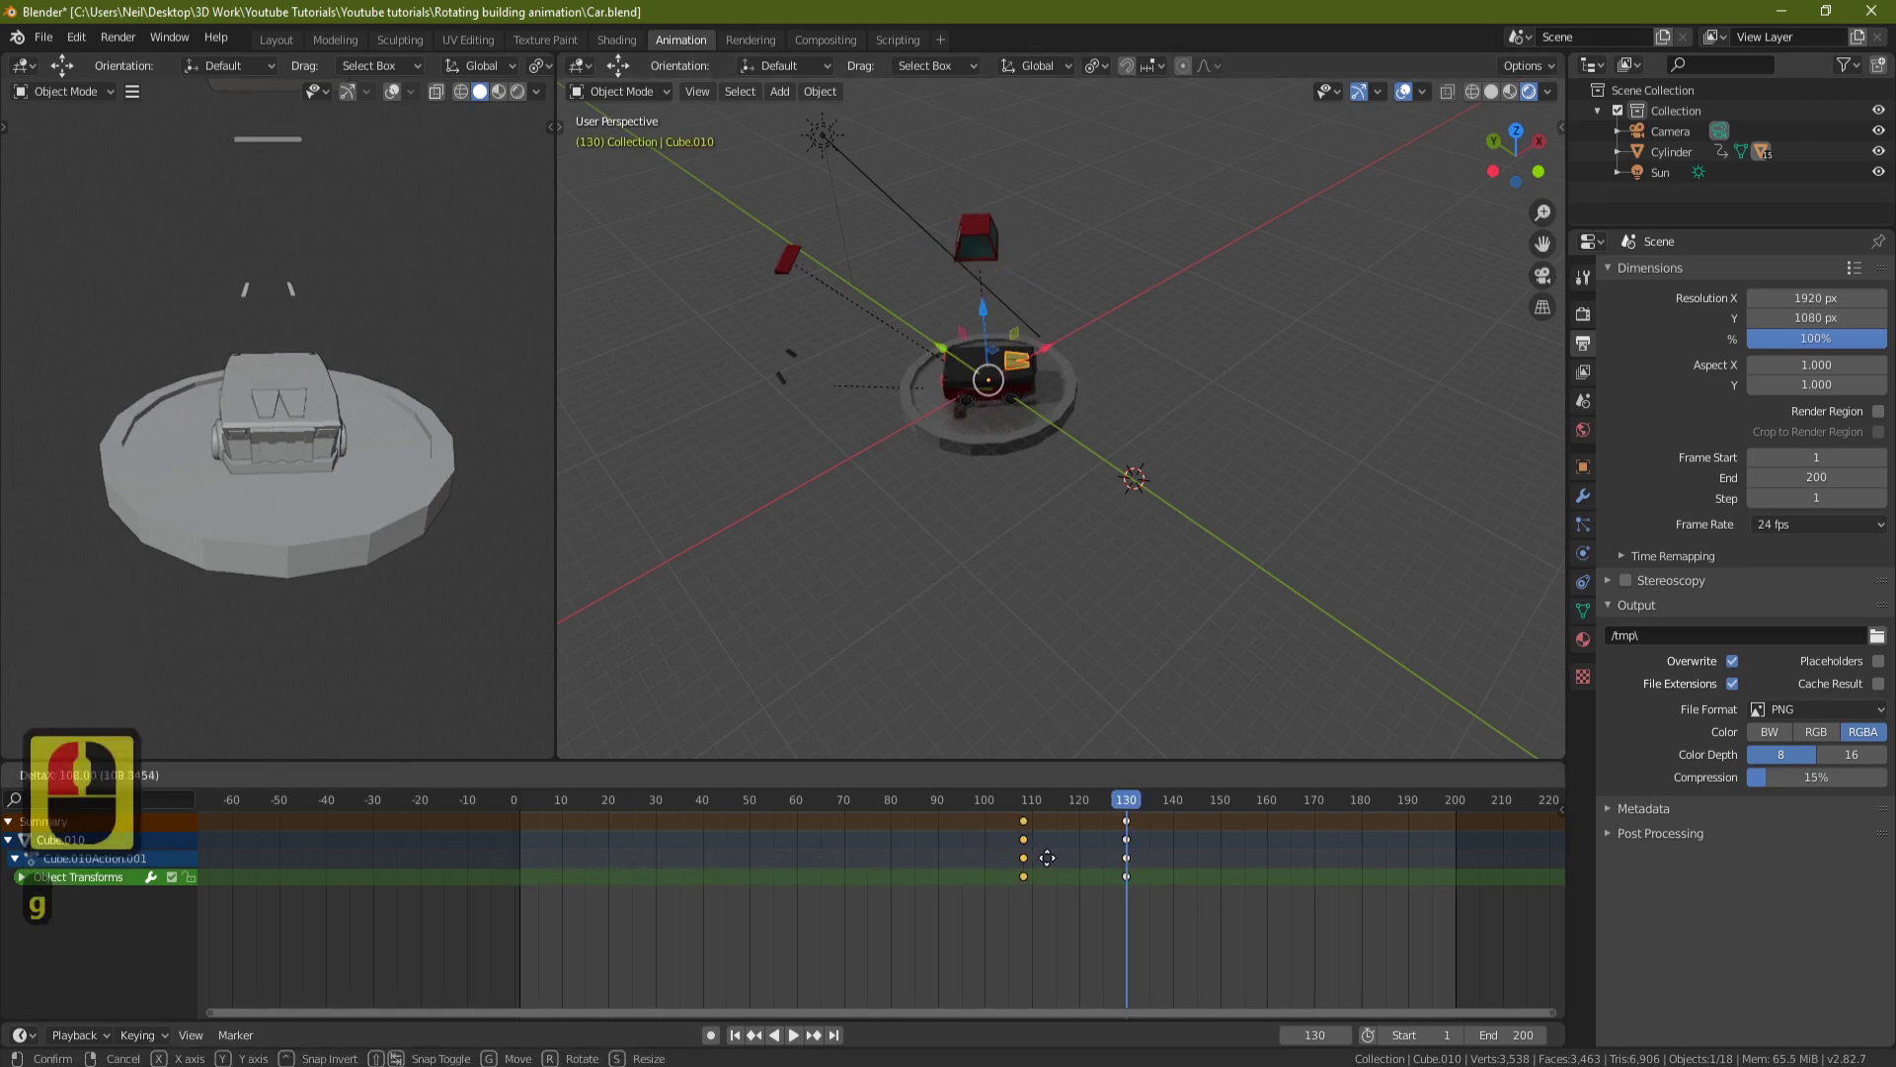
click(1054, 857)
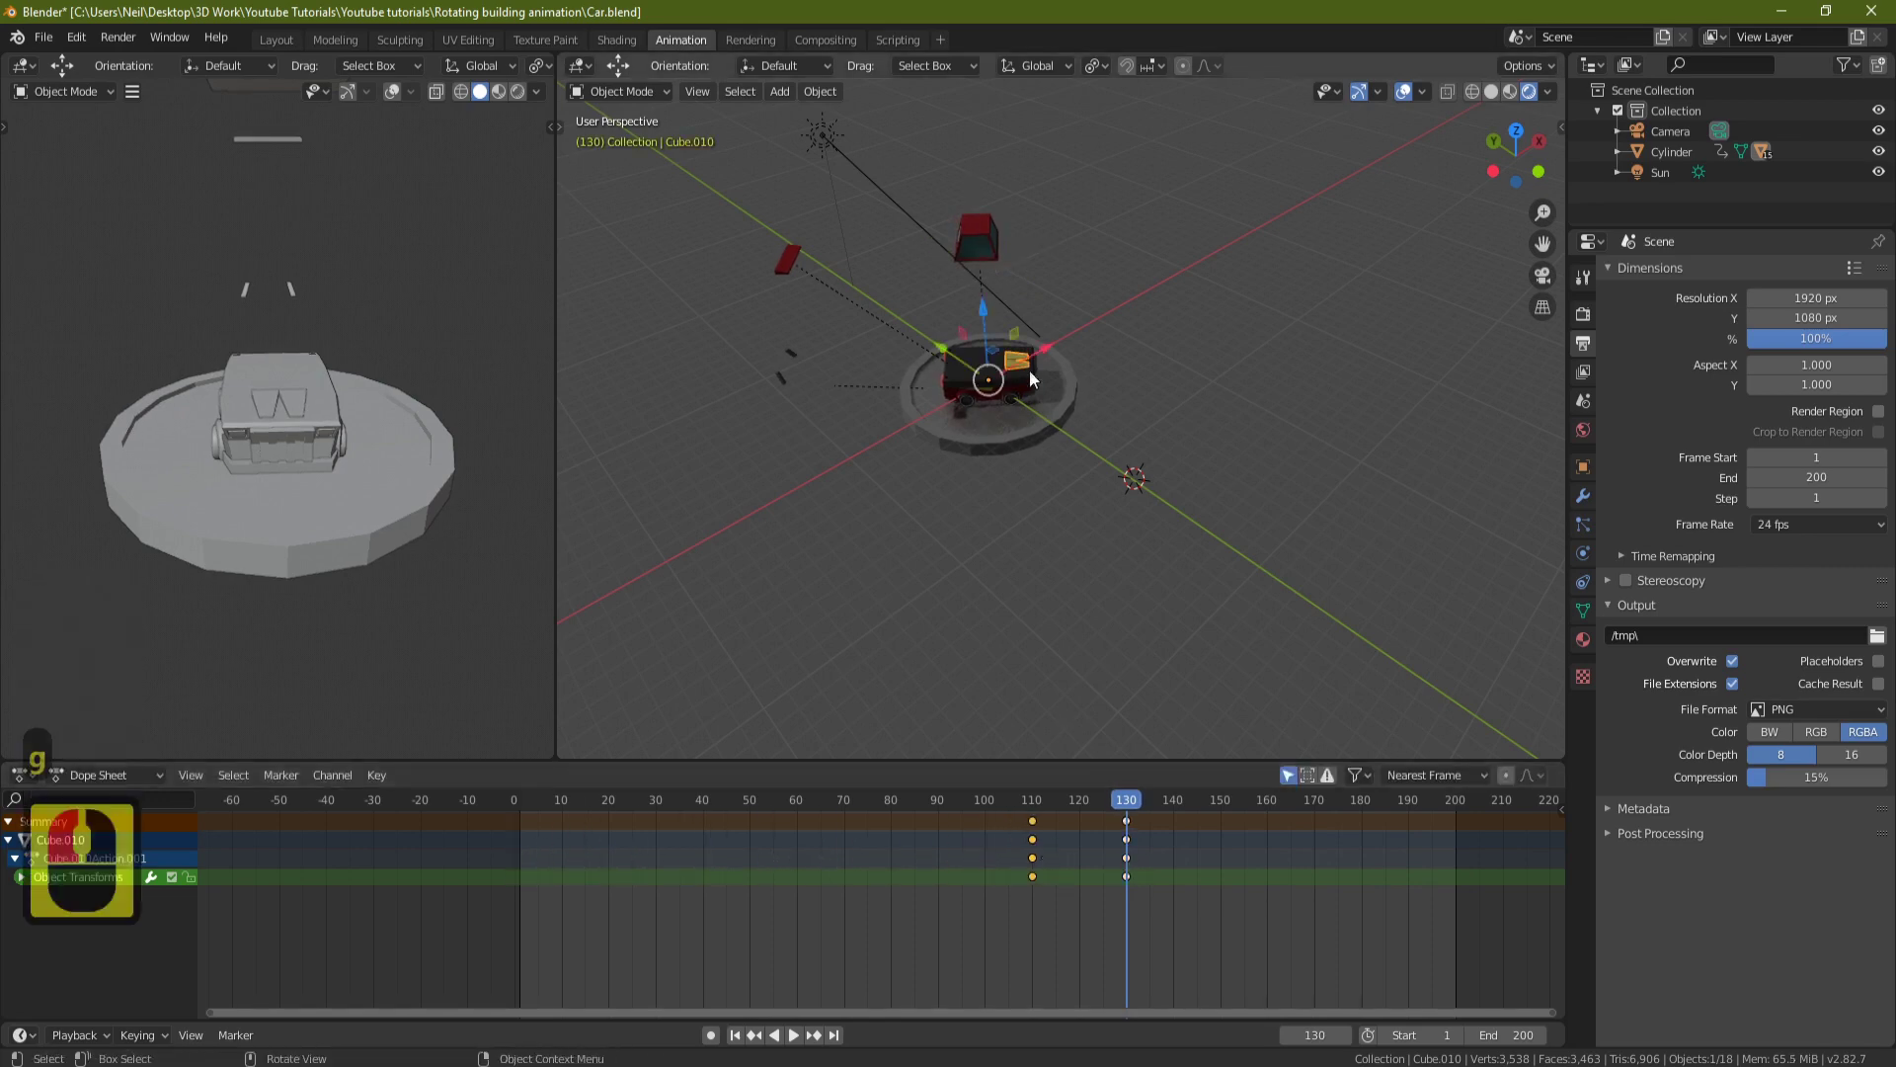
Select the two spoiler struts floating behind the car, go to frame 140, and move their final keyframe to frame 140 and starting keyframe to 120.
click(782, 381)
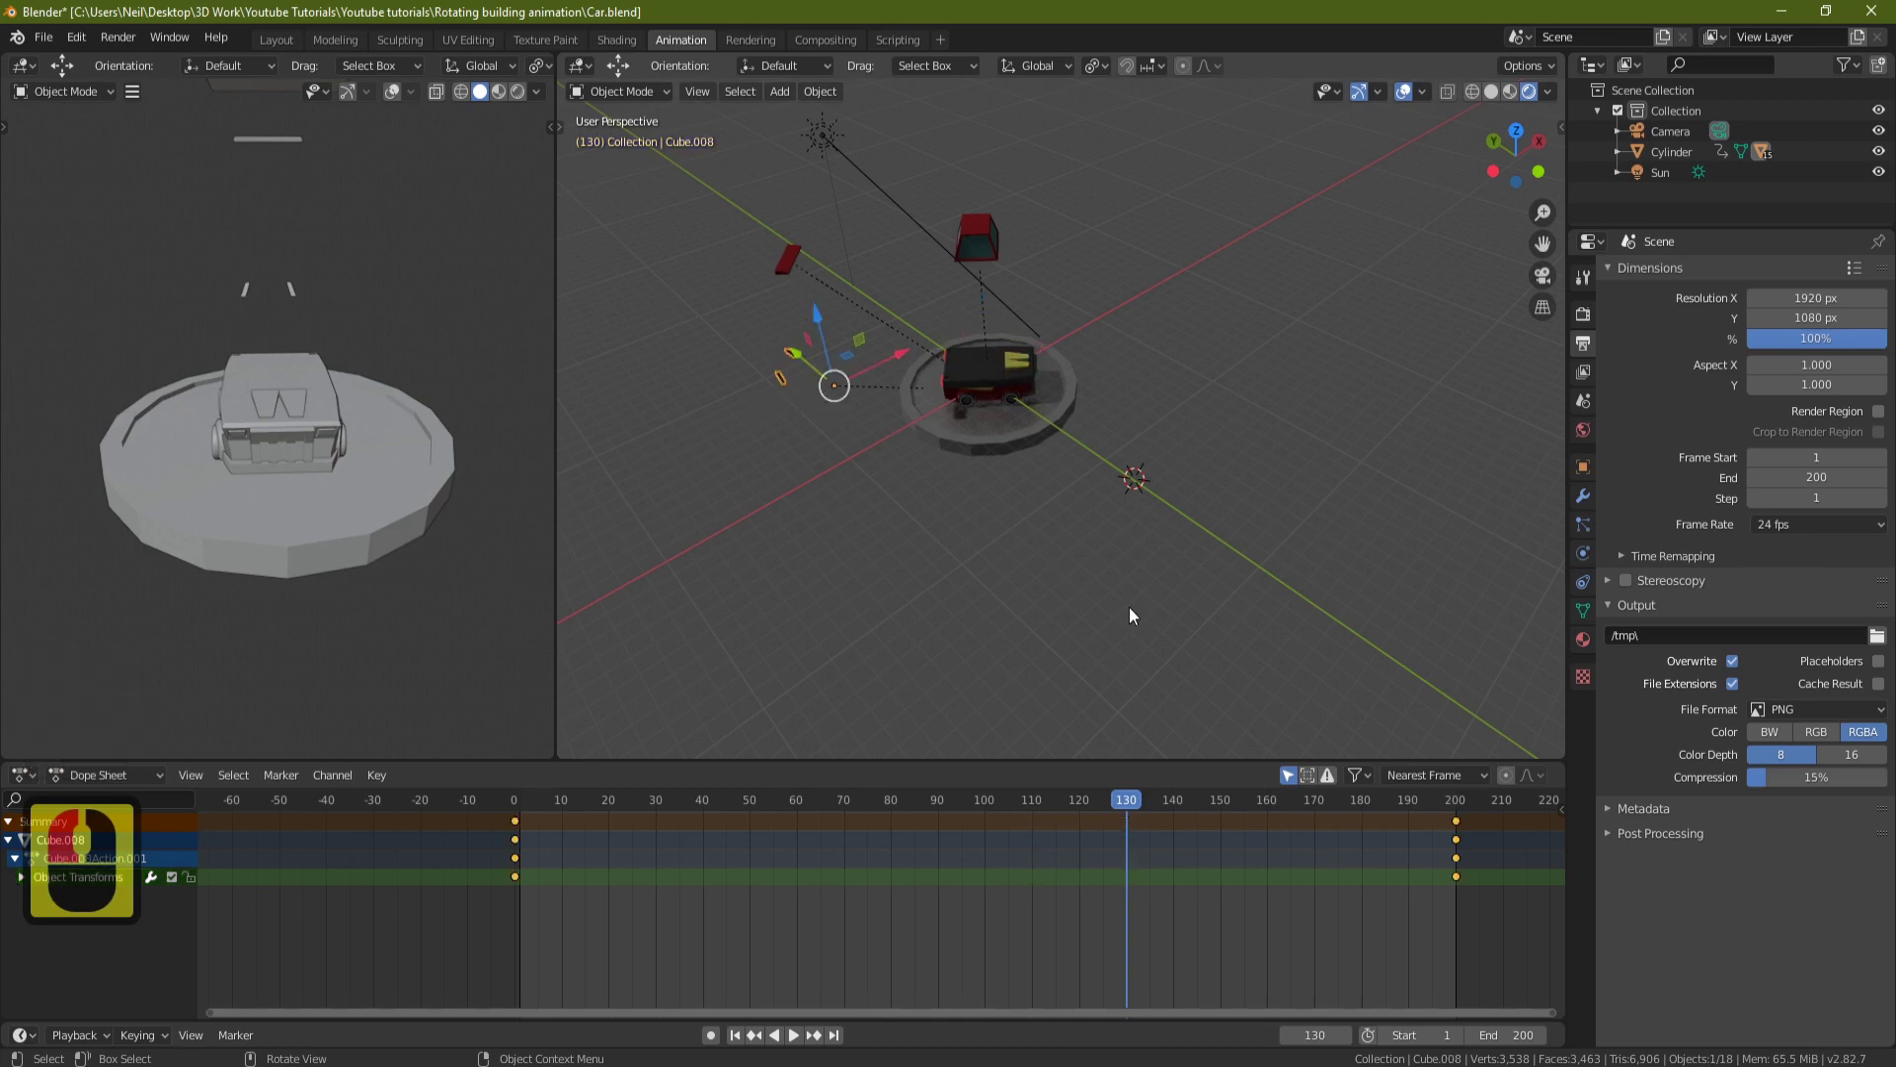
click(1173, 796)
click(1456, 875)
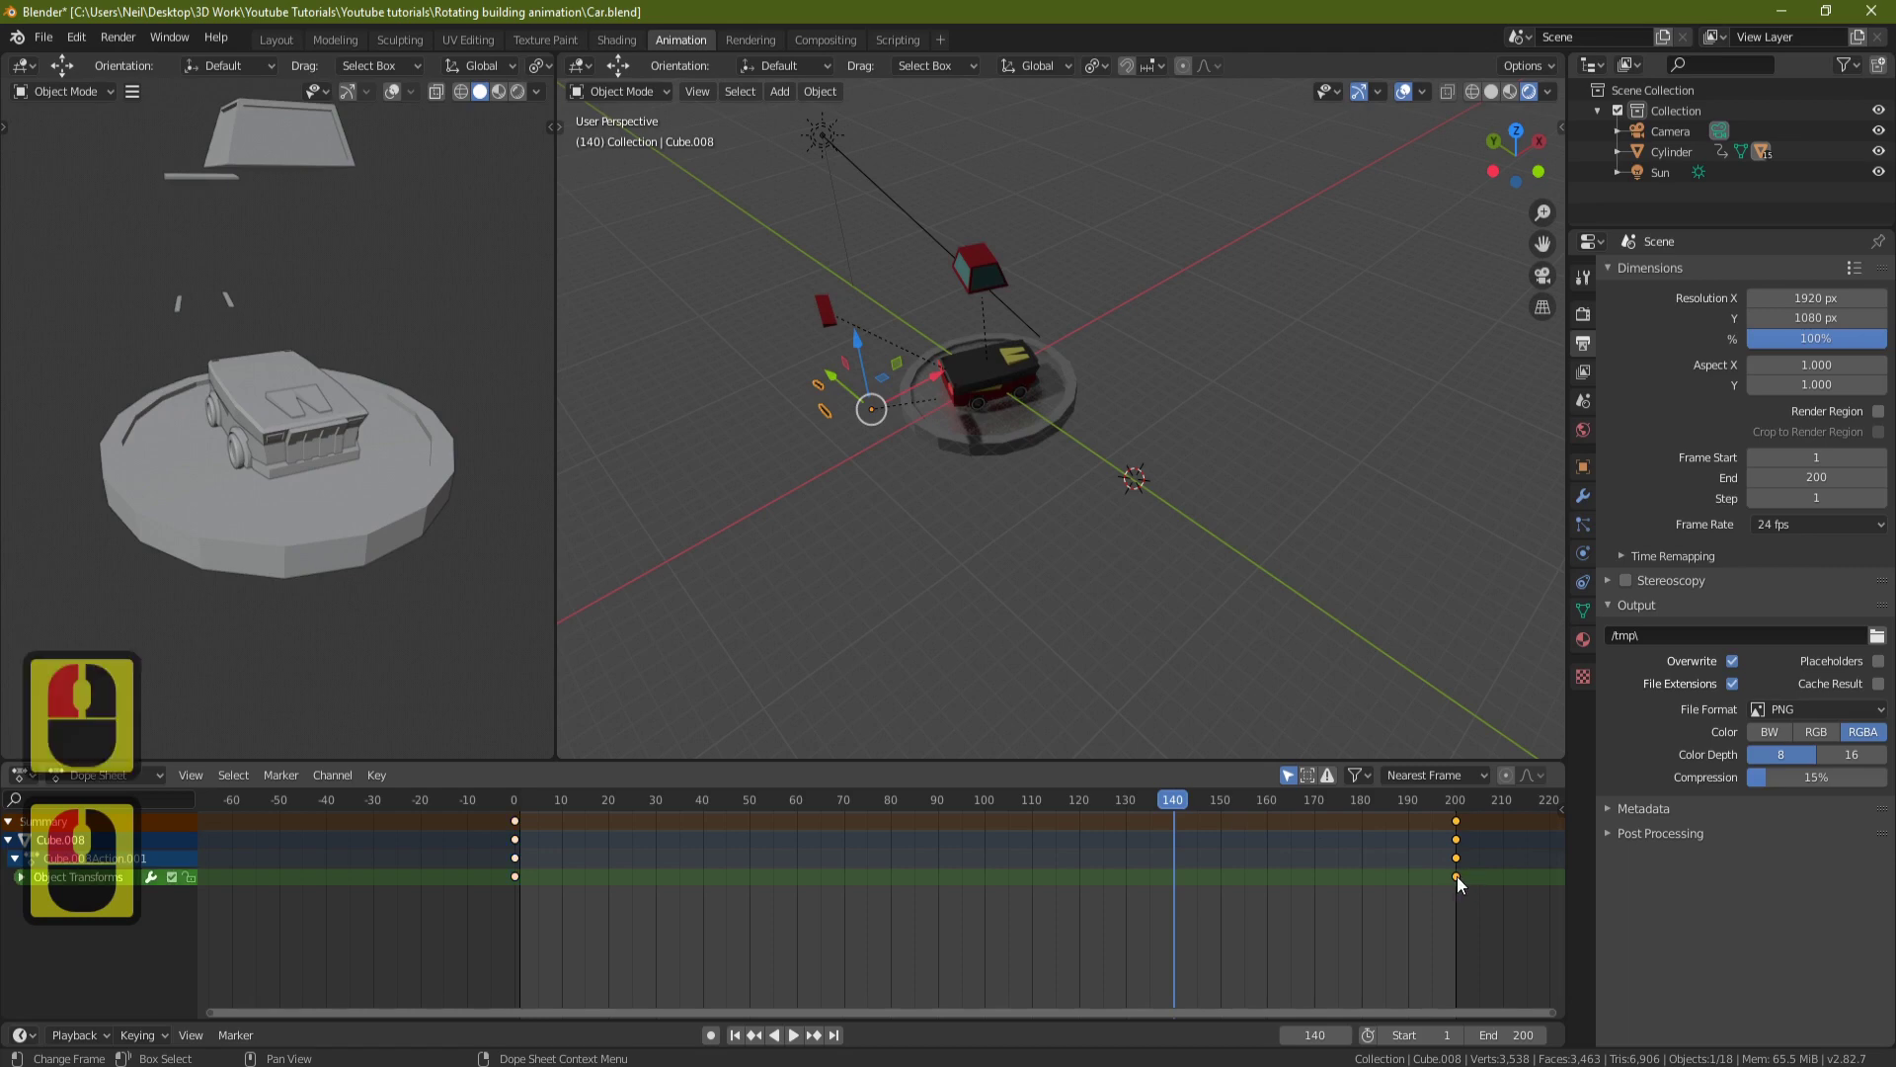
key(g)
click(1173, 875)
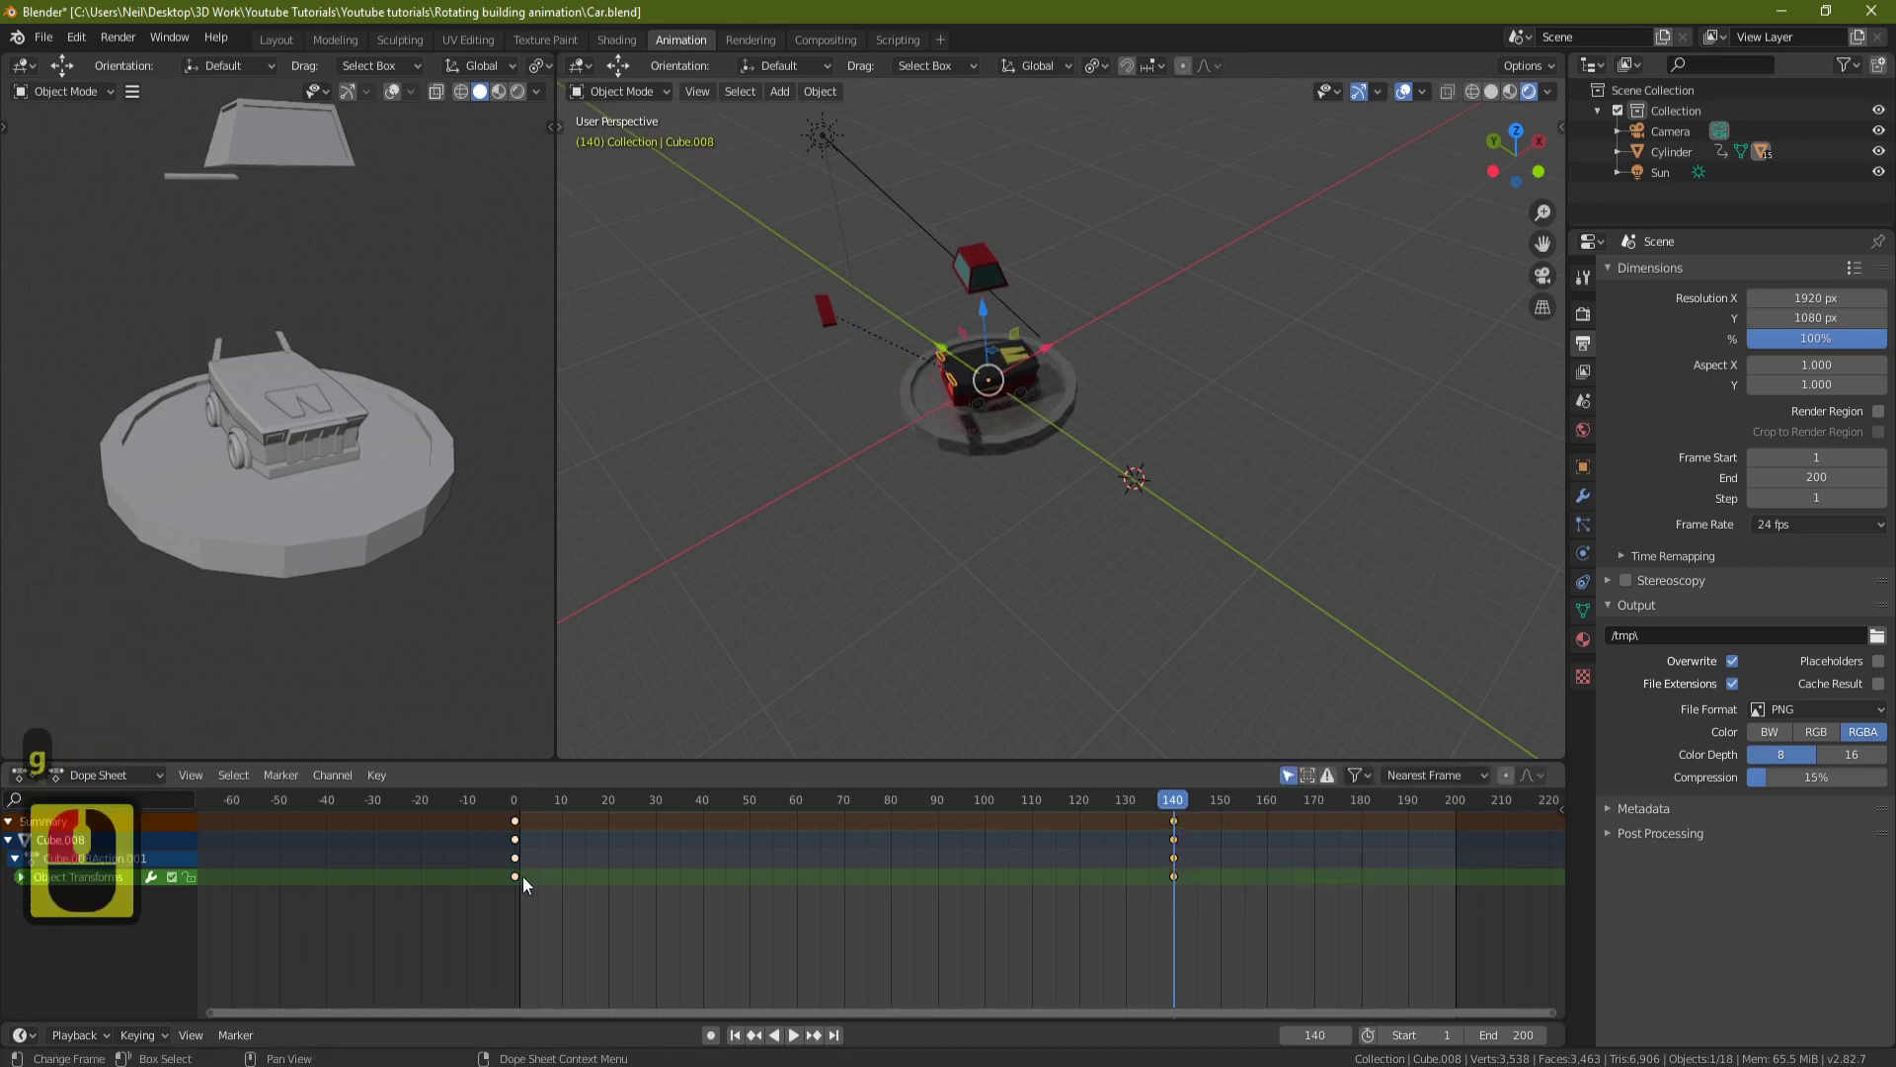
click(514, 876)
key(g)
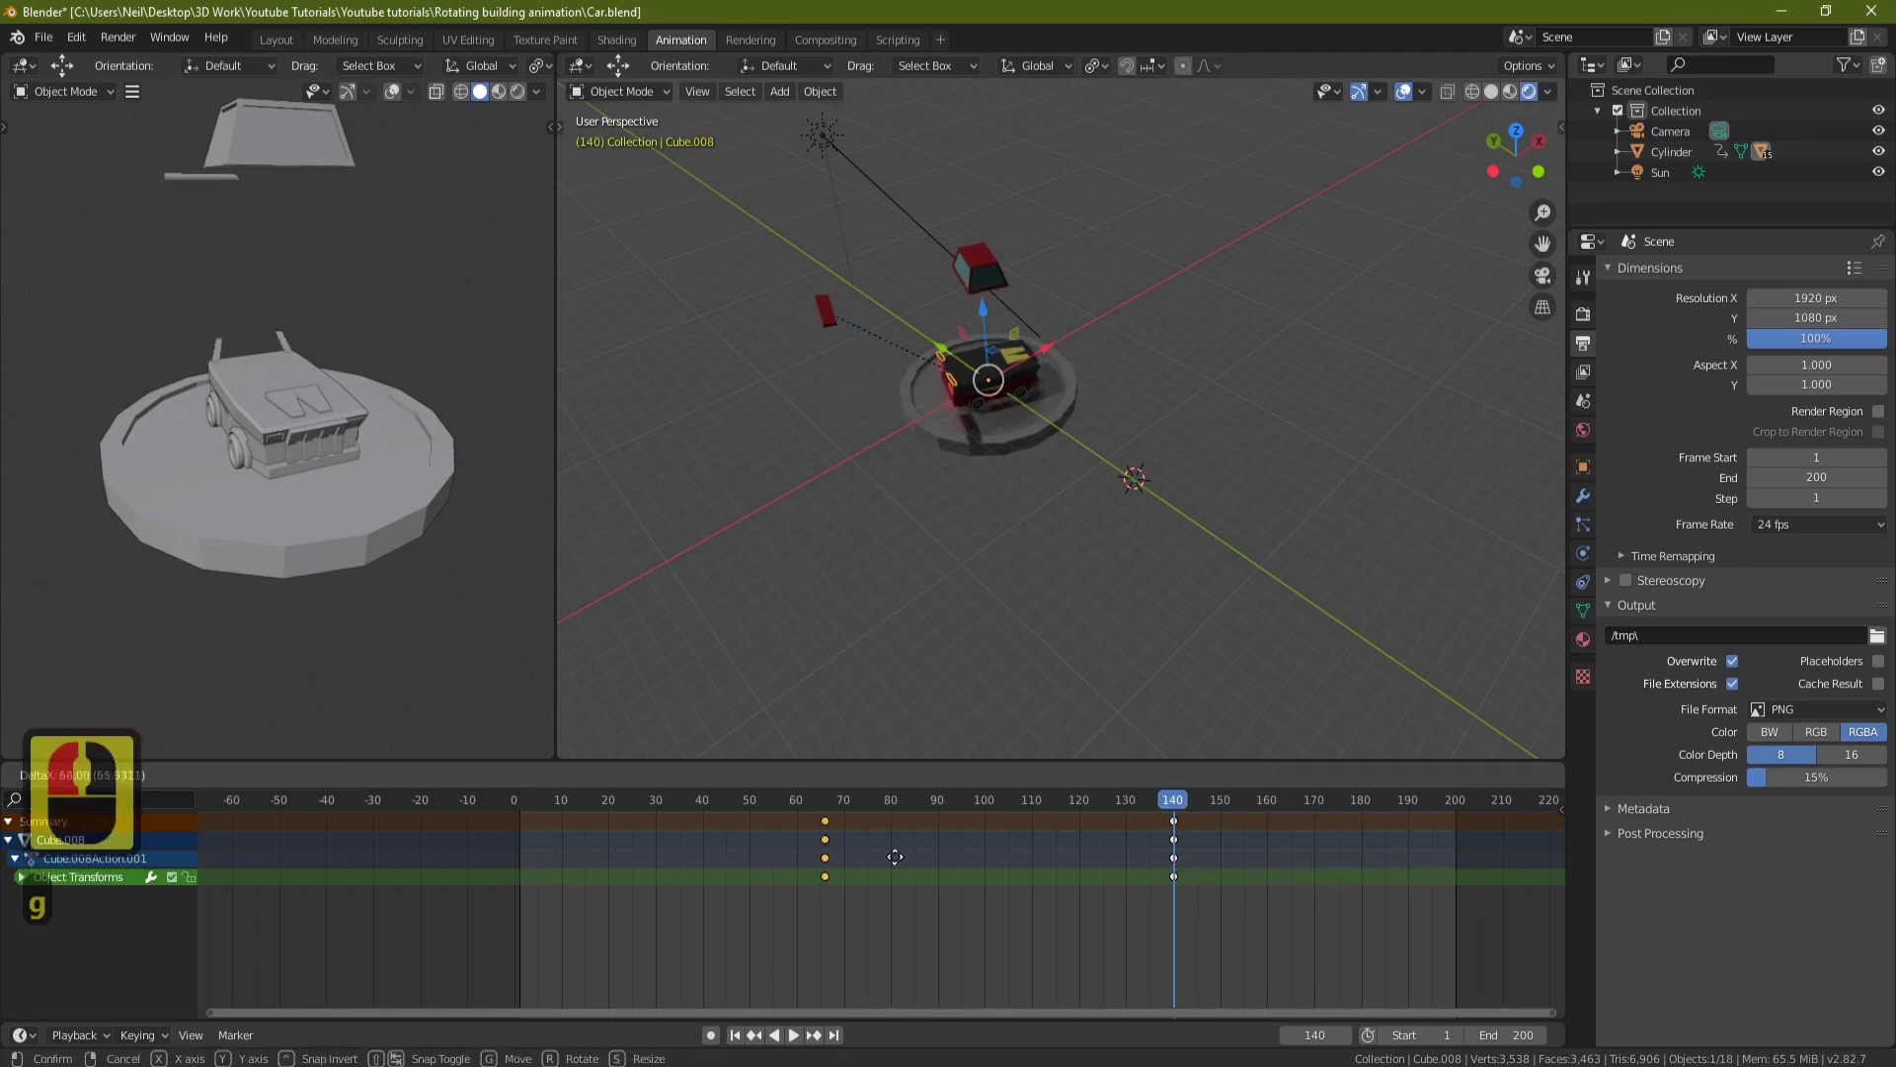
click(1100, 852)
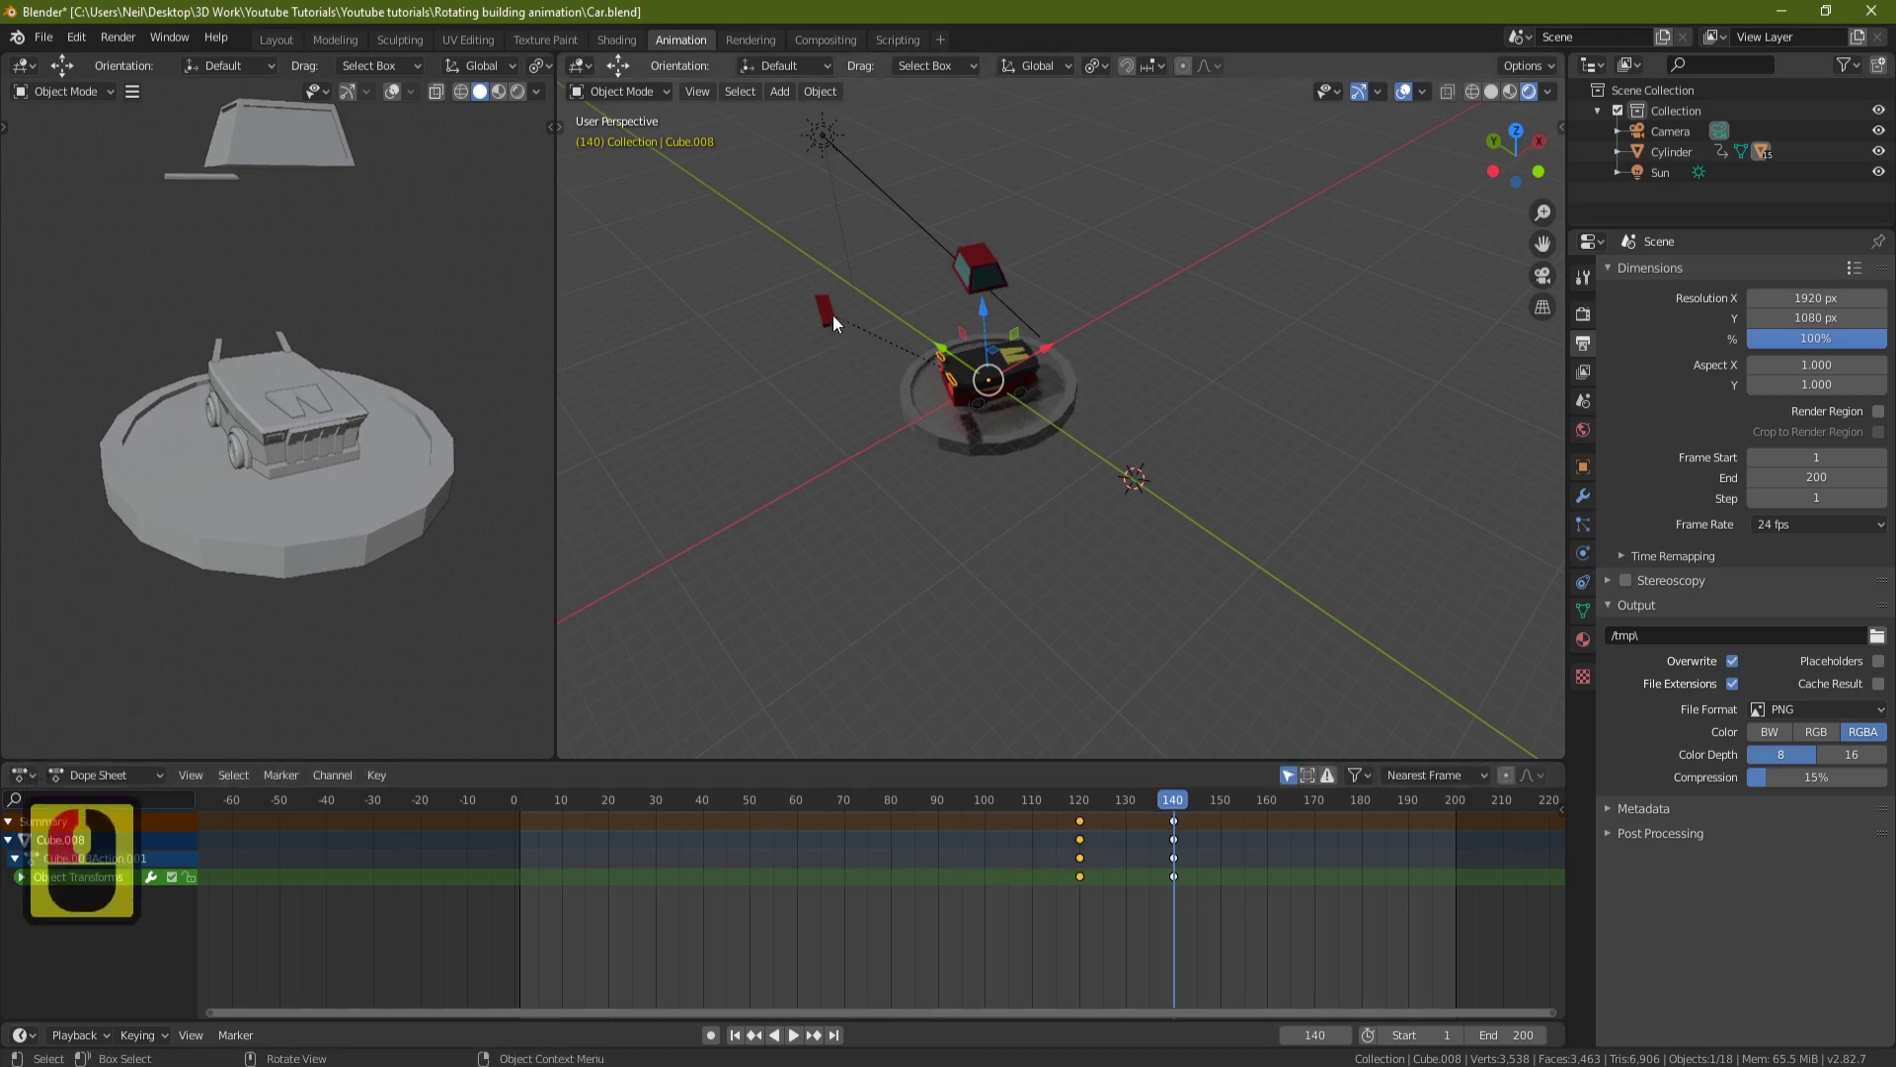
Select the floating red cabin, go to frame 150, and move its final keyframe to frame 150 and starting keyframe to about 130.
click(997, 247)
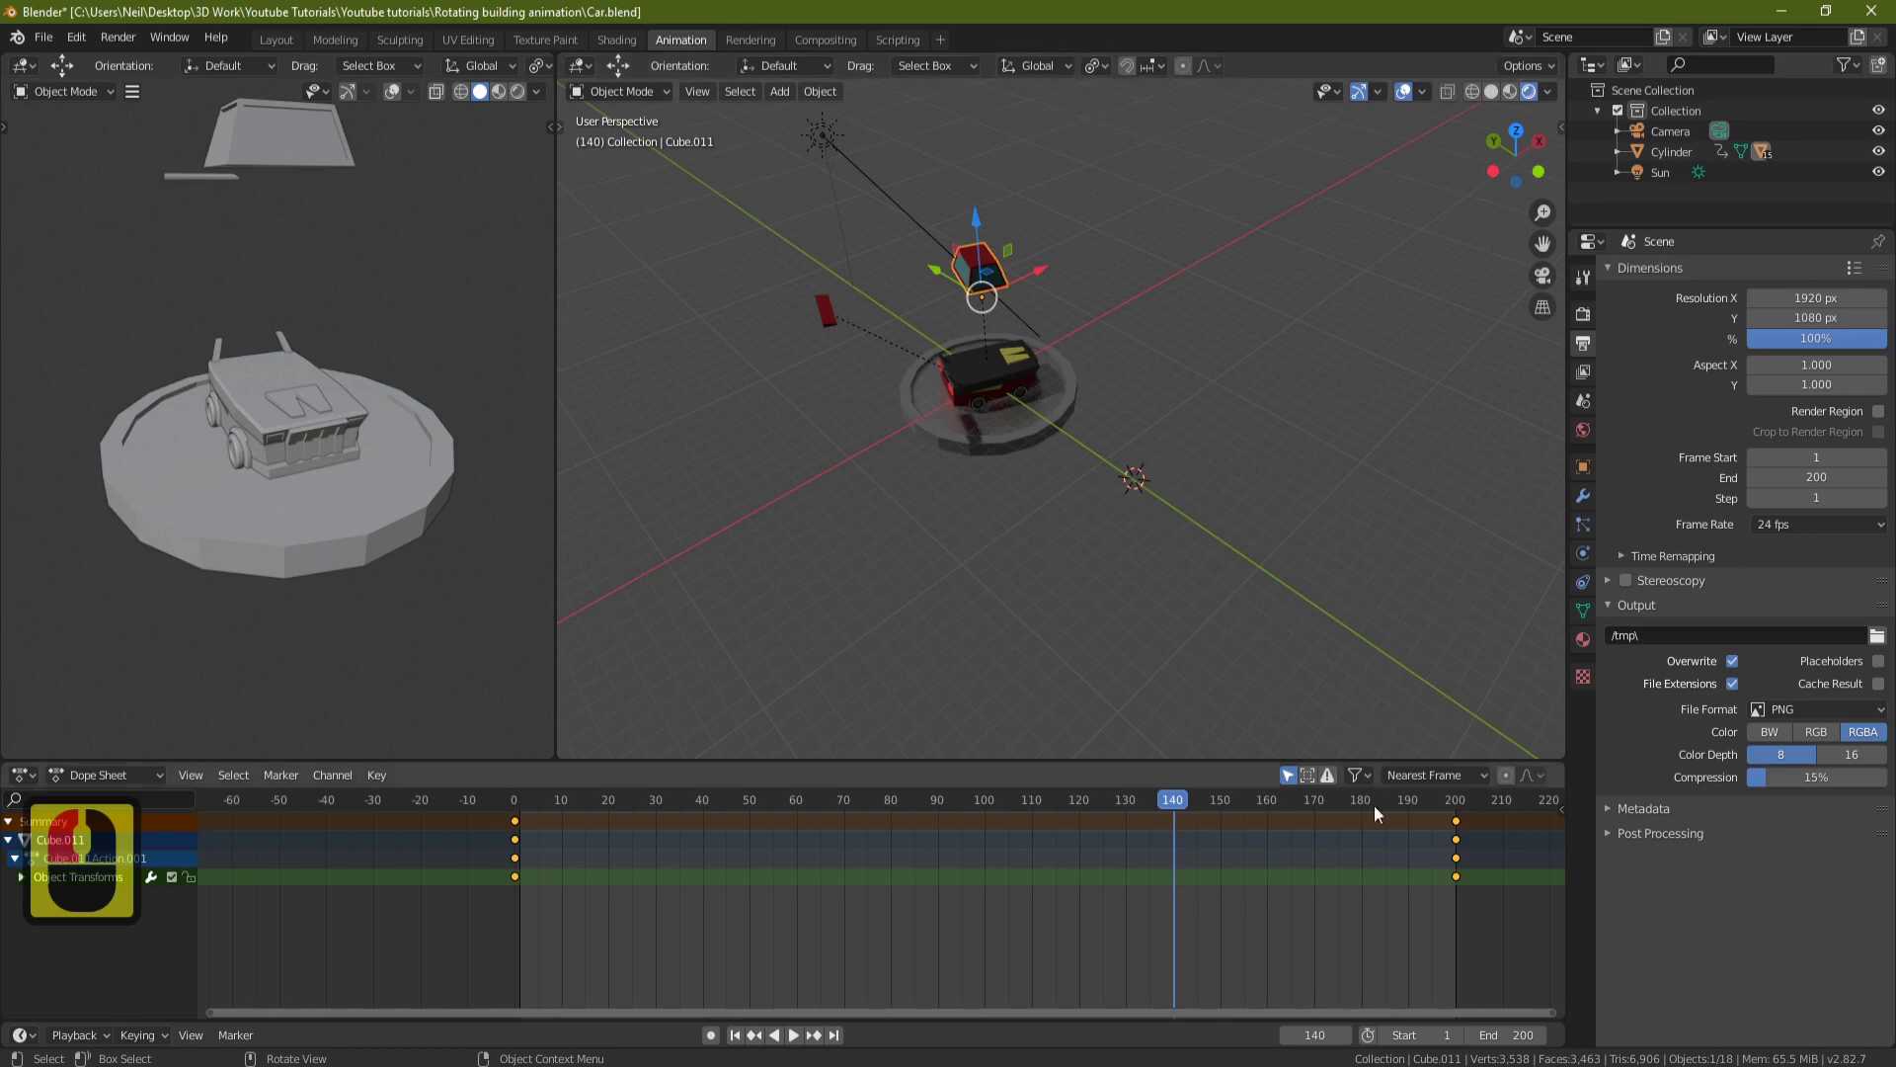
click(1219, 802)
click(1458, 877)
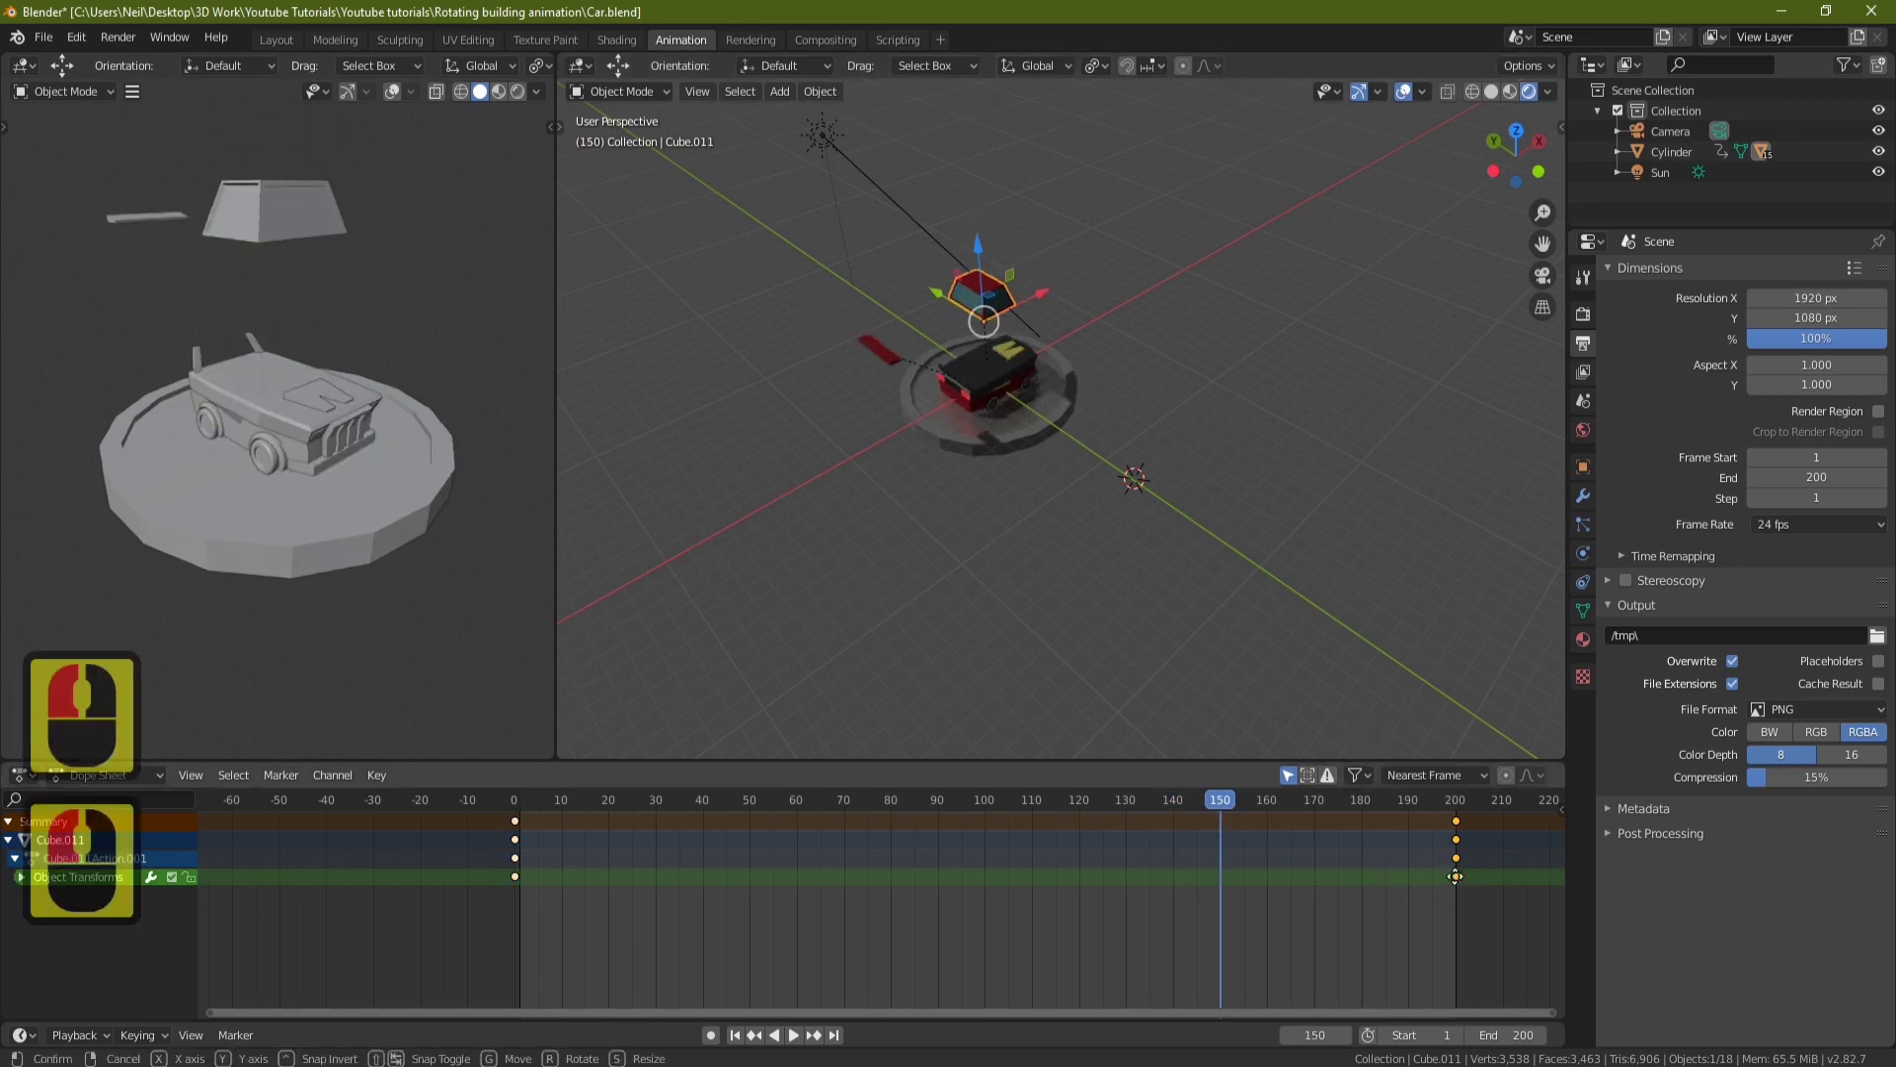
key(g)
click(1223, 877)
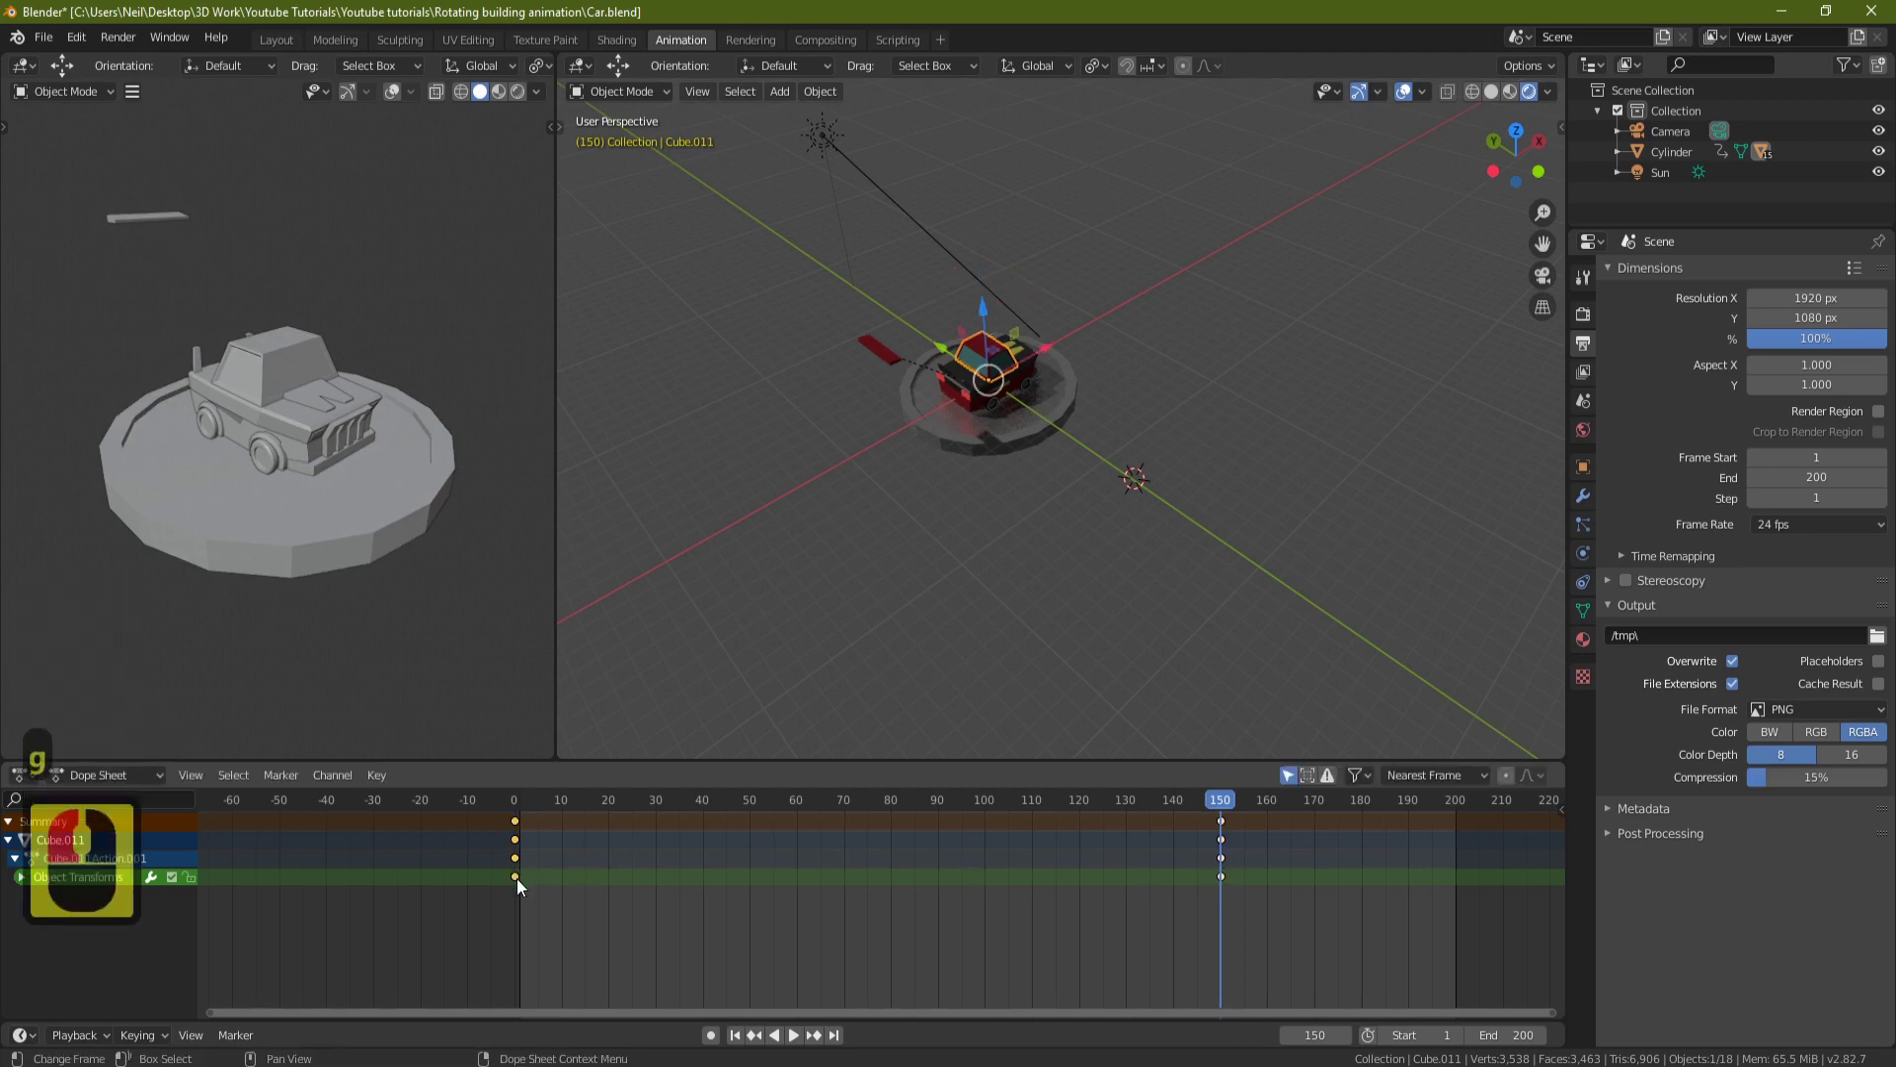
click(516, 876)
key(g)
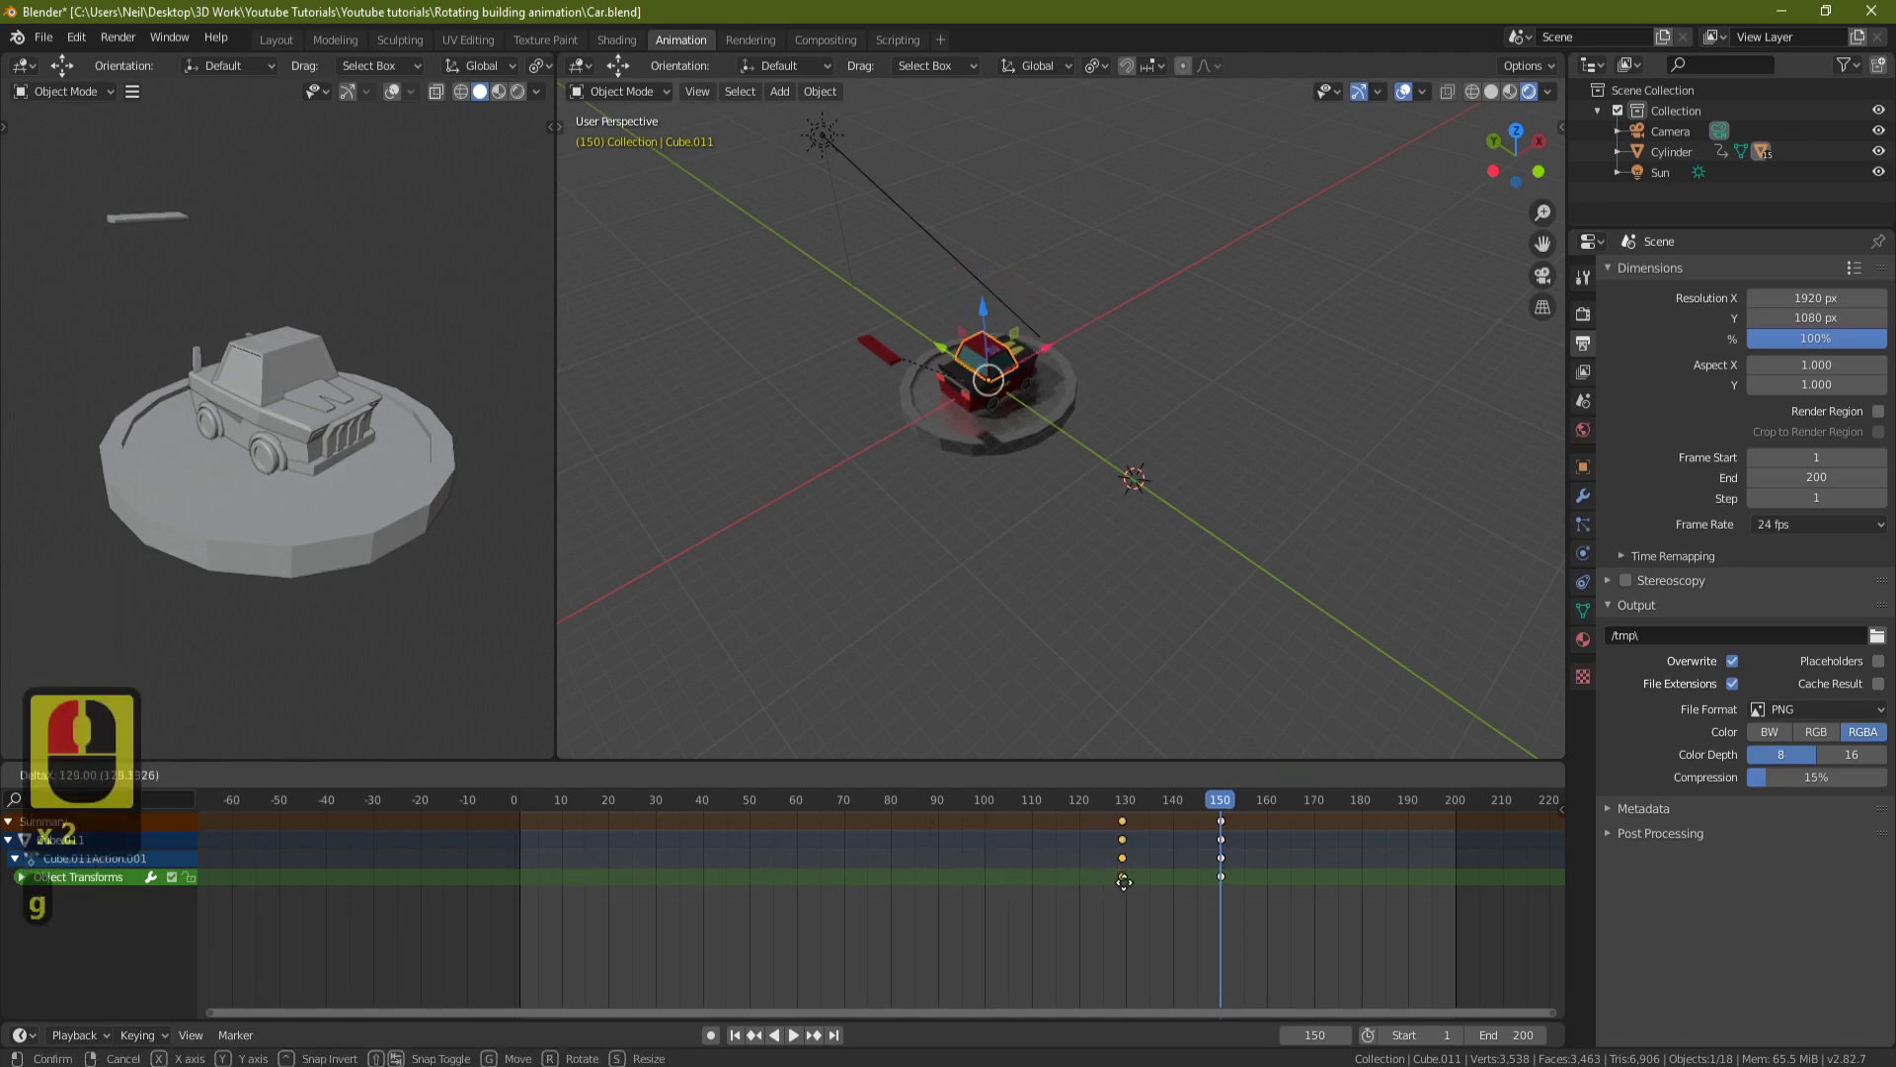
click(1124, 882)
Select the floating red spoiler wing, go to frame 160, and move its final keyframe to frame 160 and starting keyframe to 140.
click(875, 355)
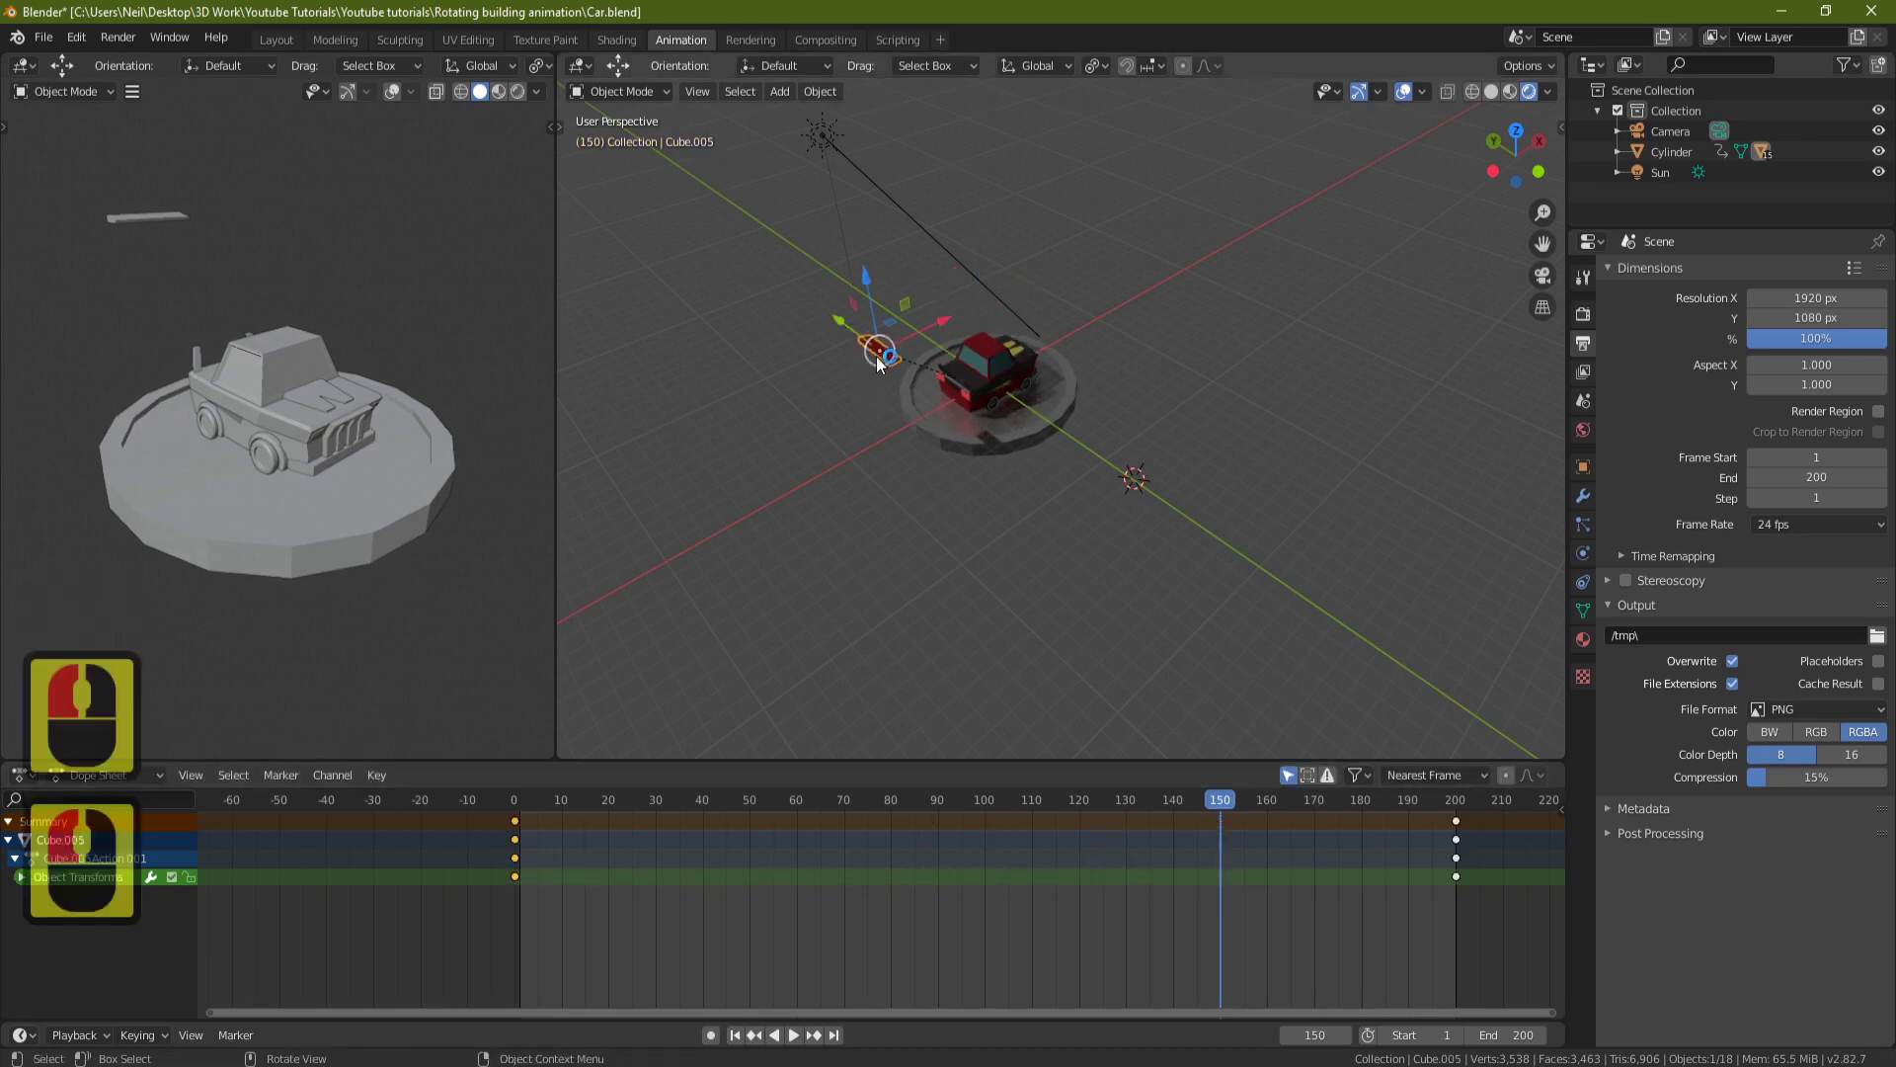
click(1266, 798)
click(1458, 877)
key(g)
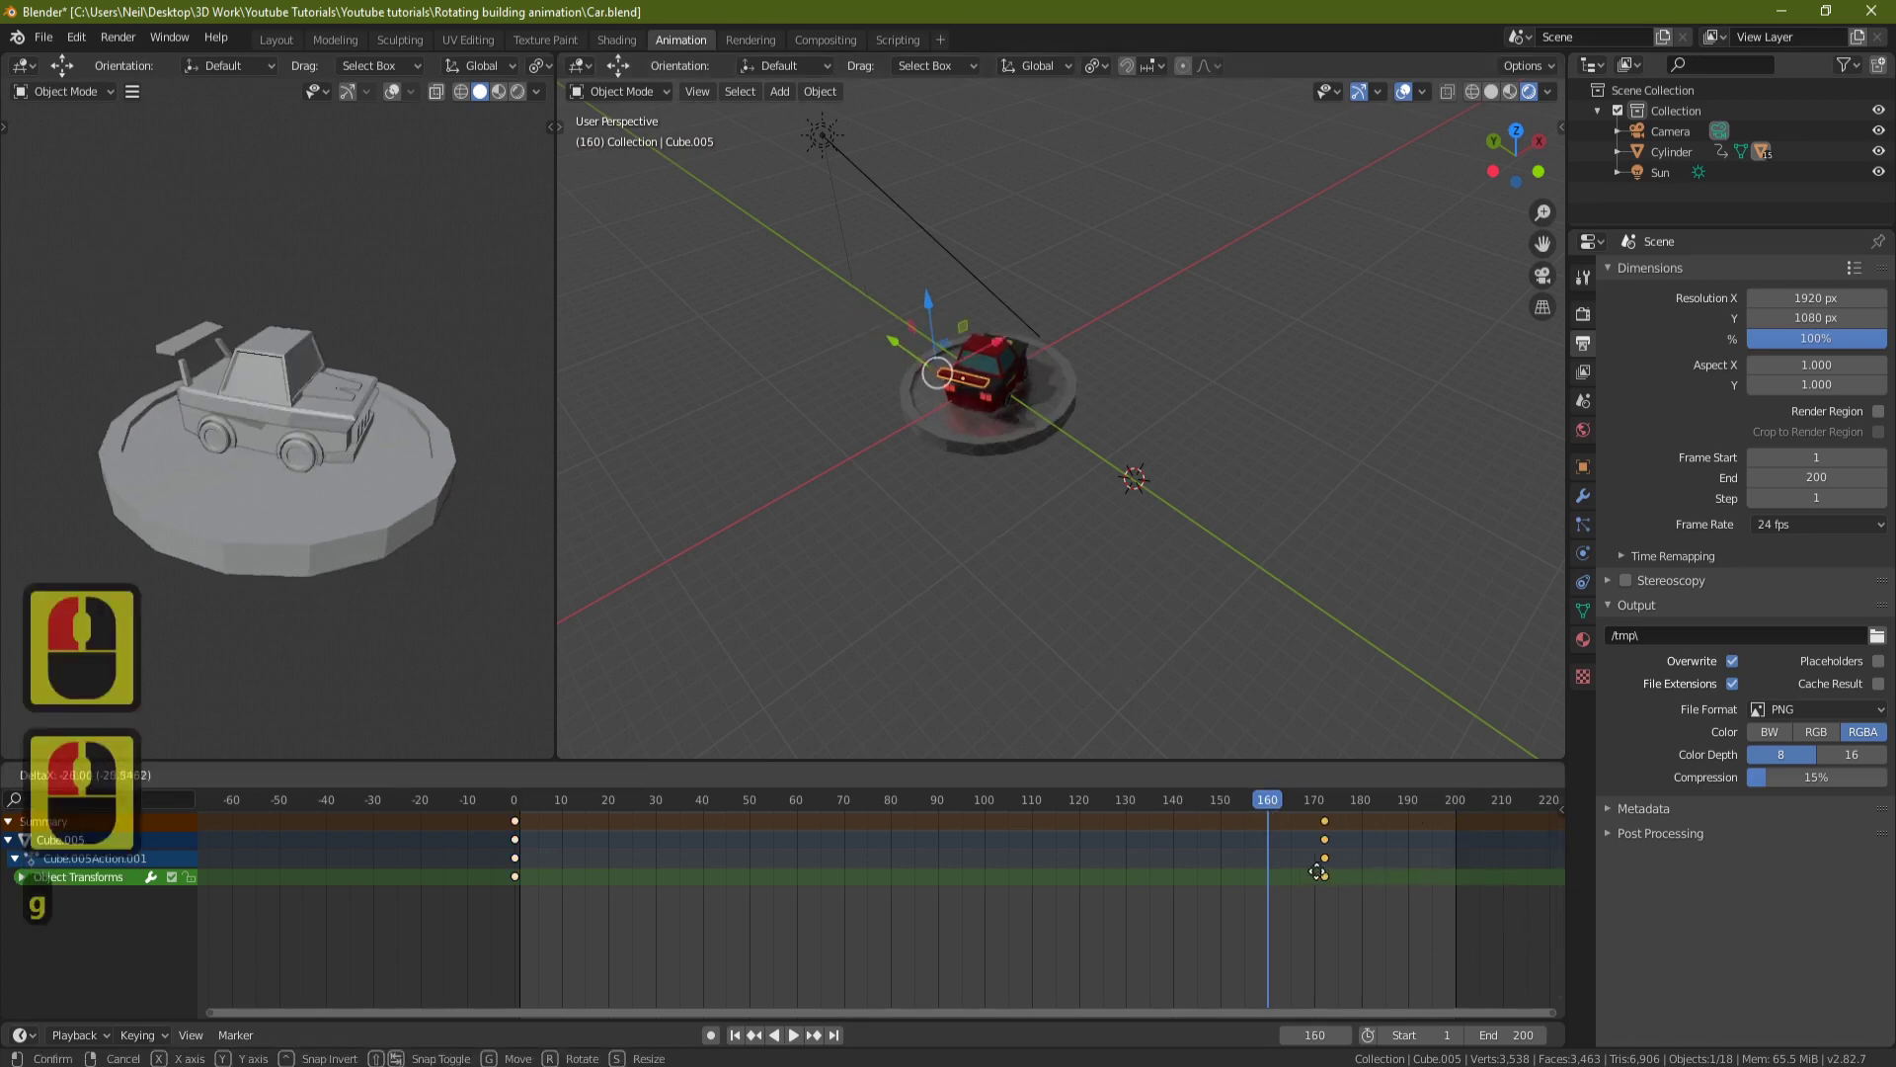
click(1273, 875)
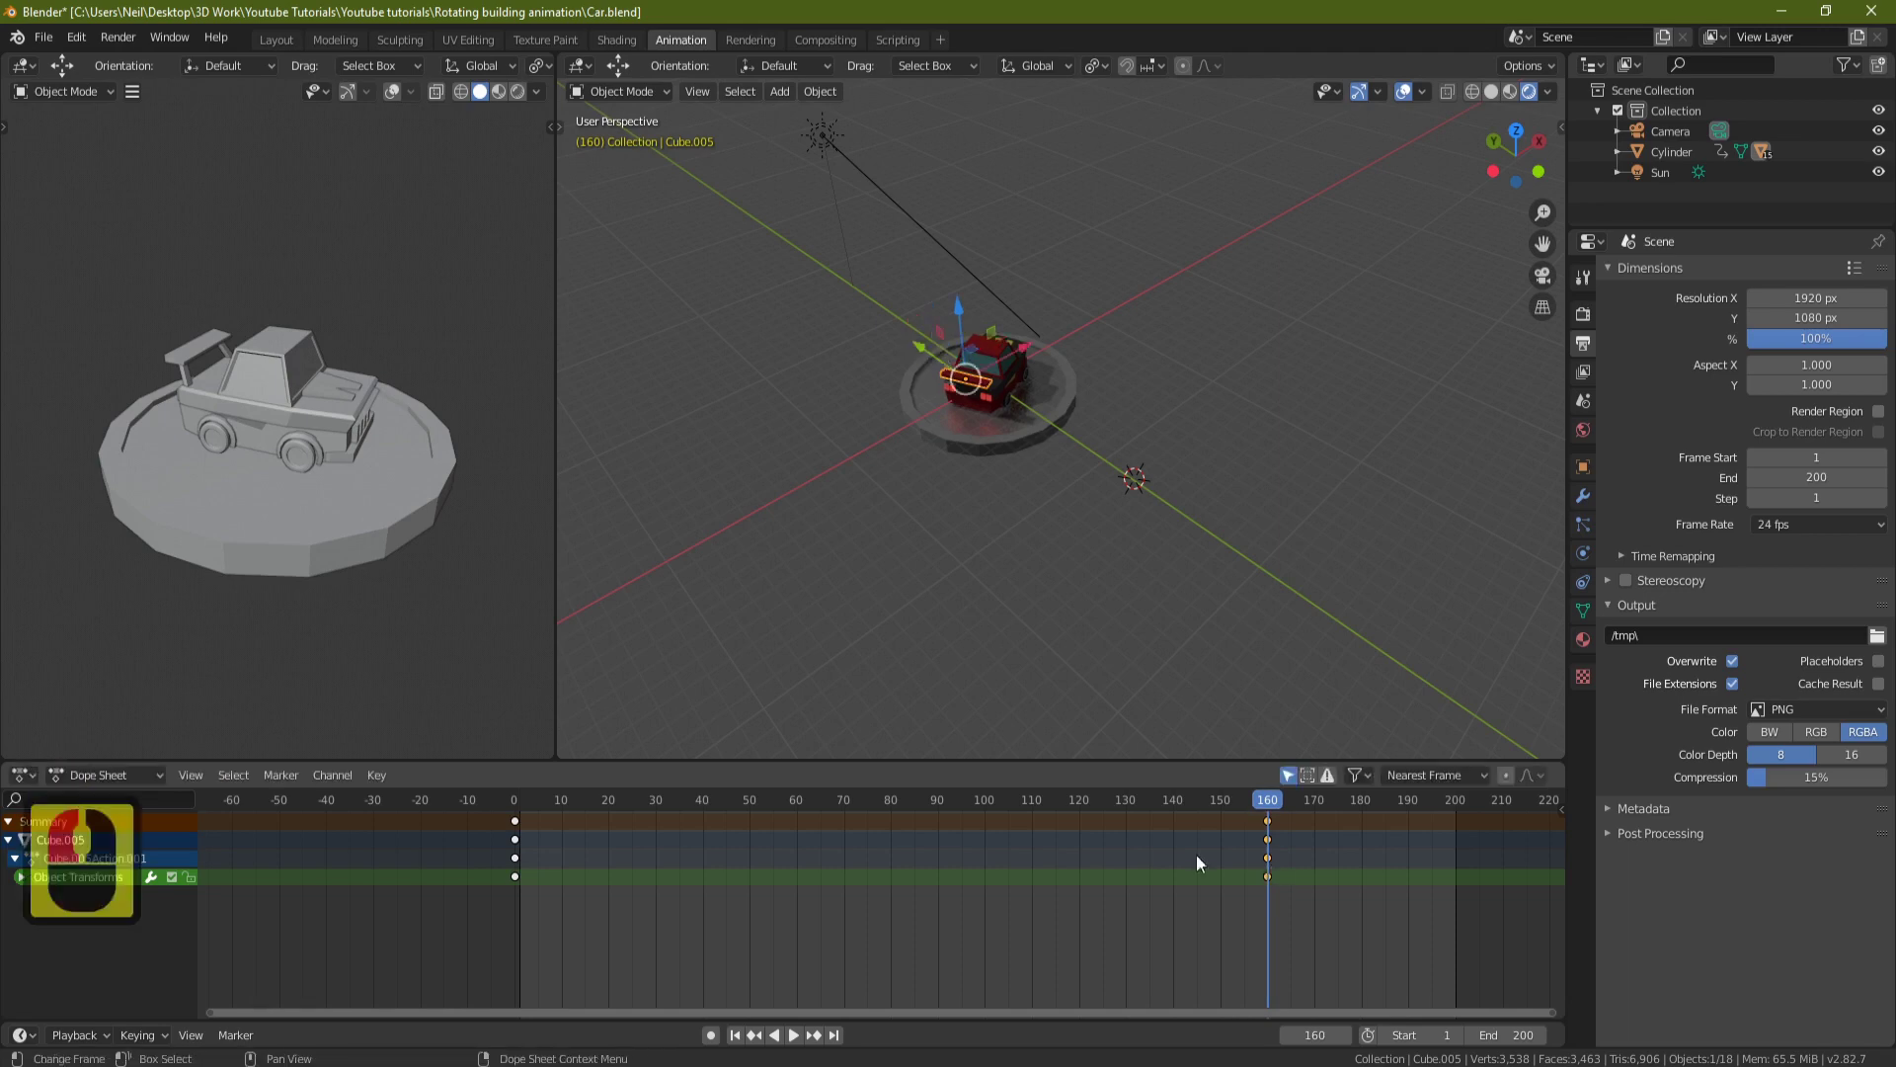
key(g)
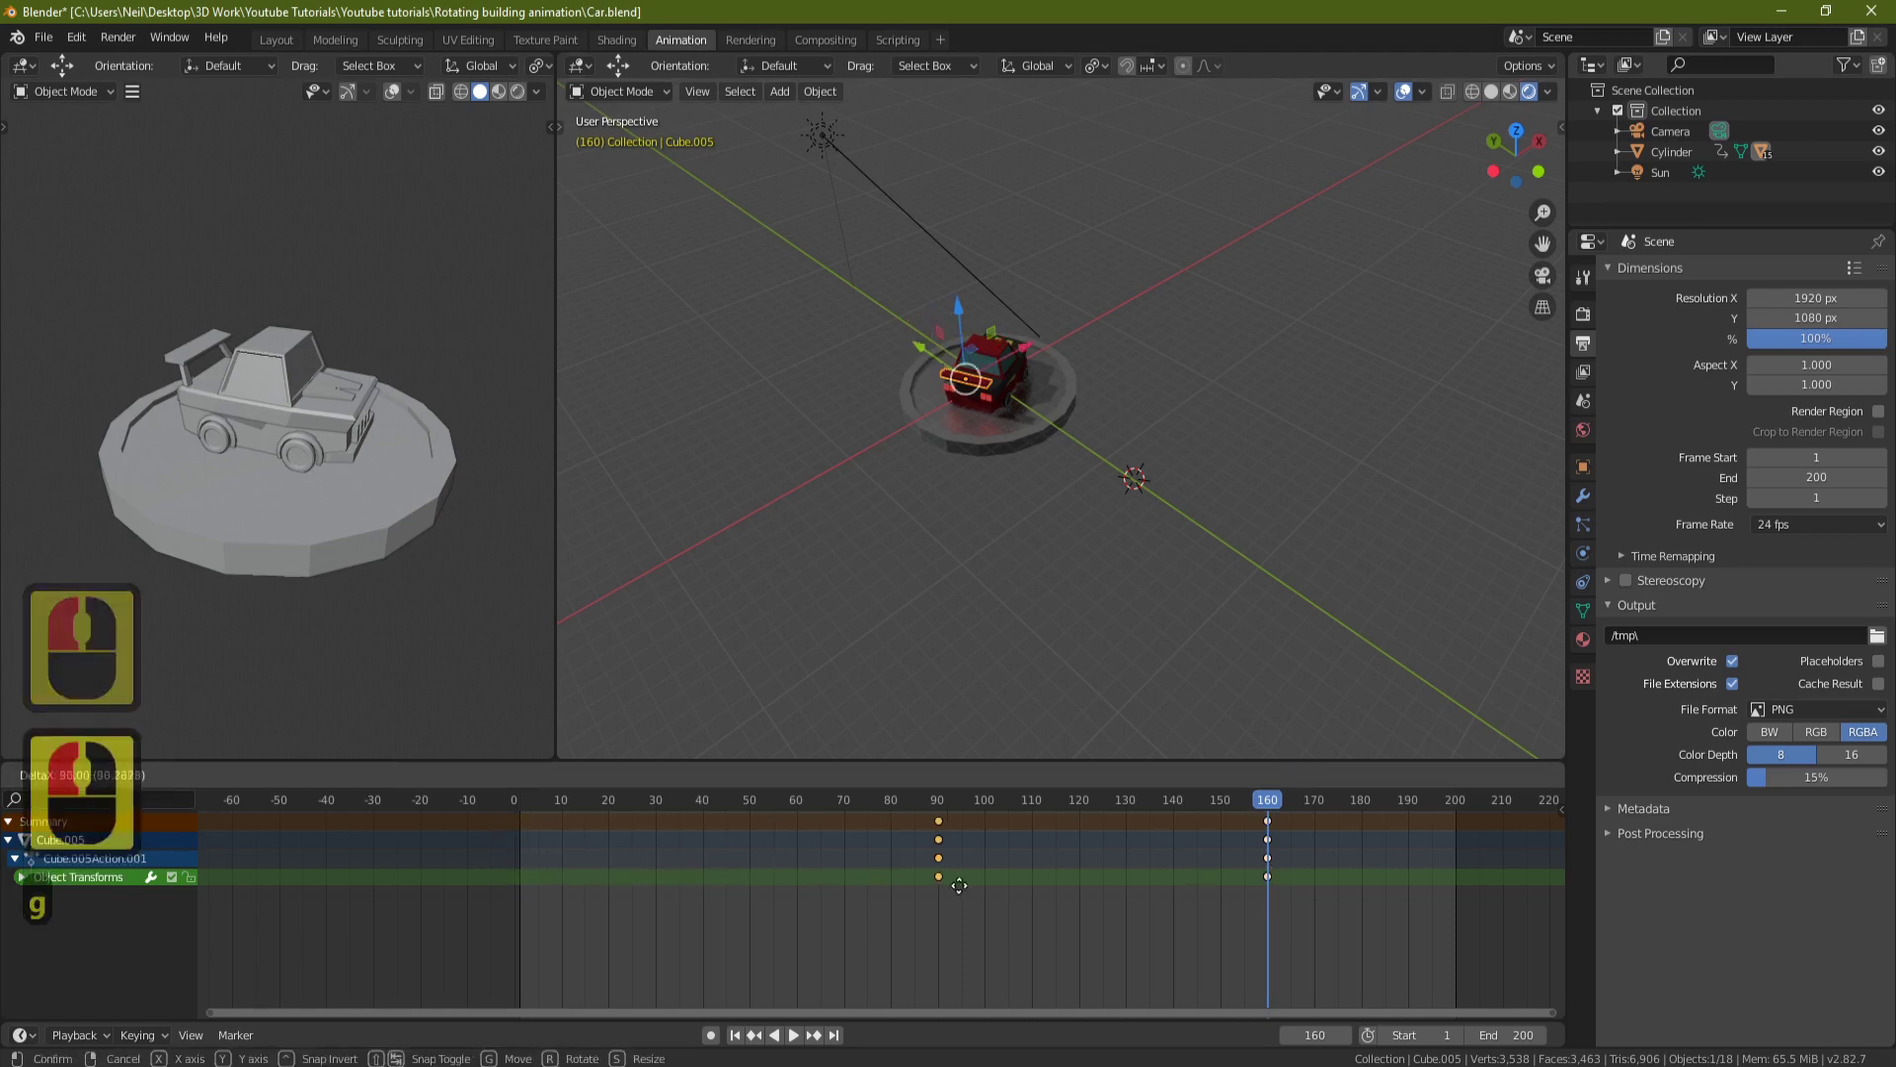
click(1171, 886)
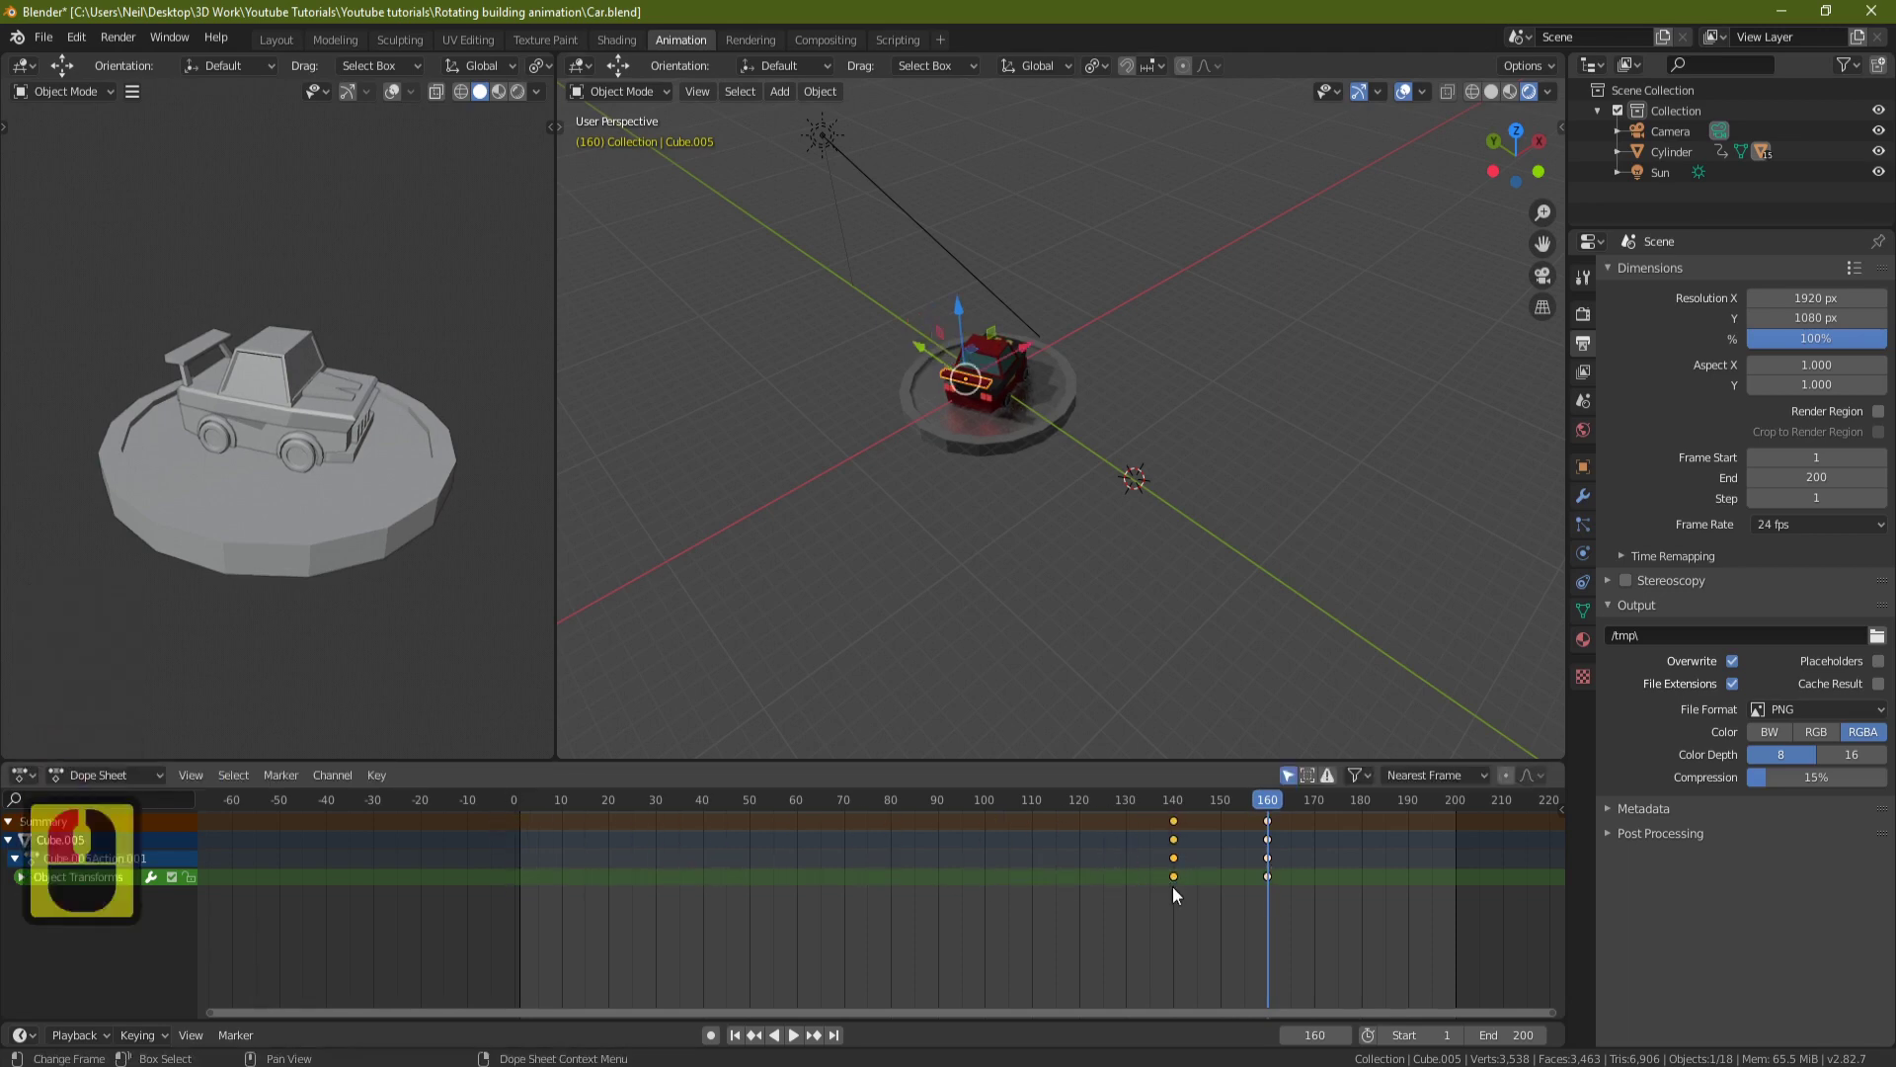
Return to frame 0, switch to the camera view and play the assembly animation.
click(511, 802)
key(KP_0)
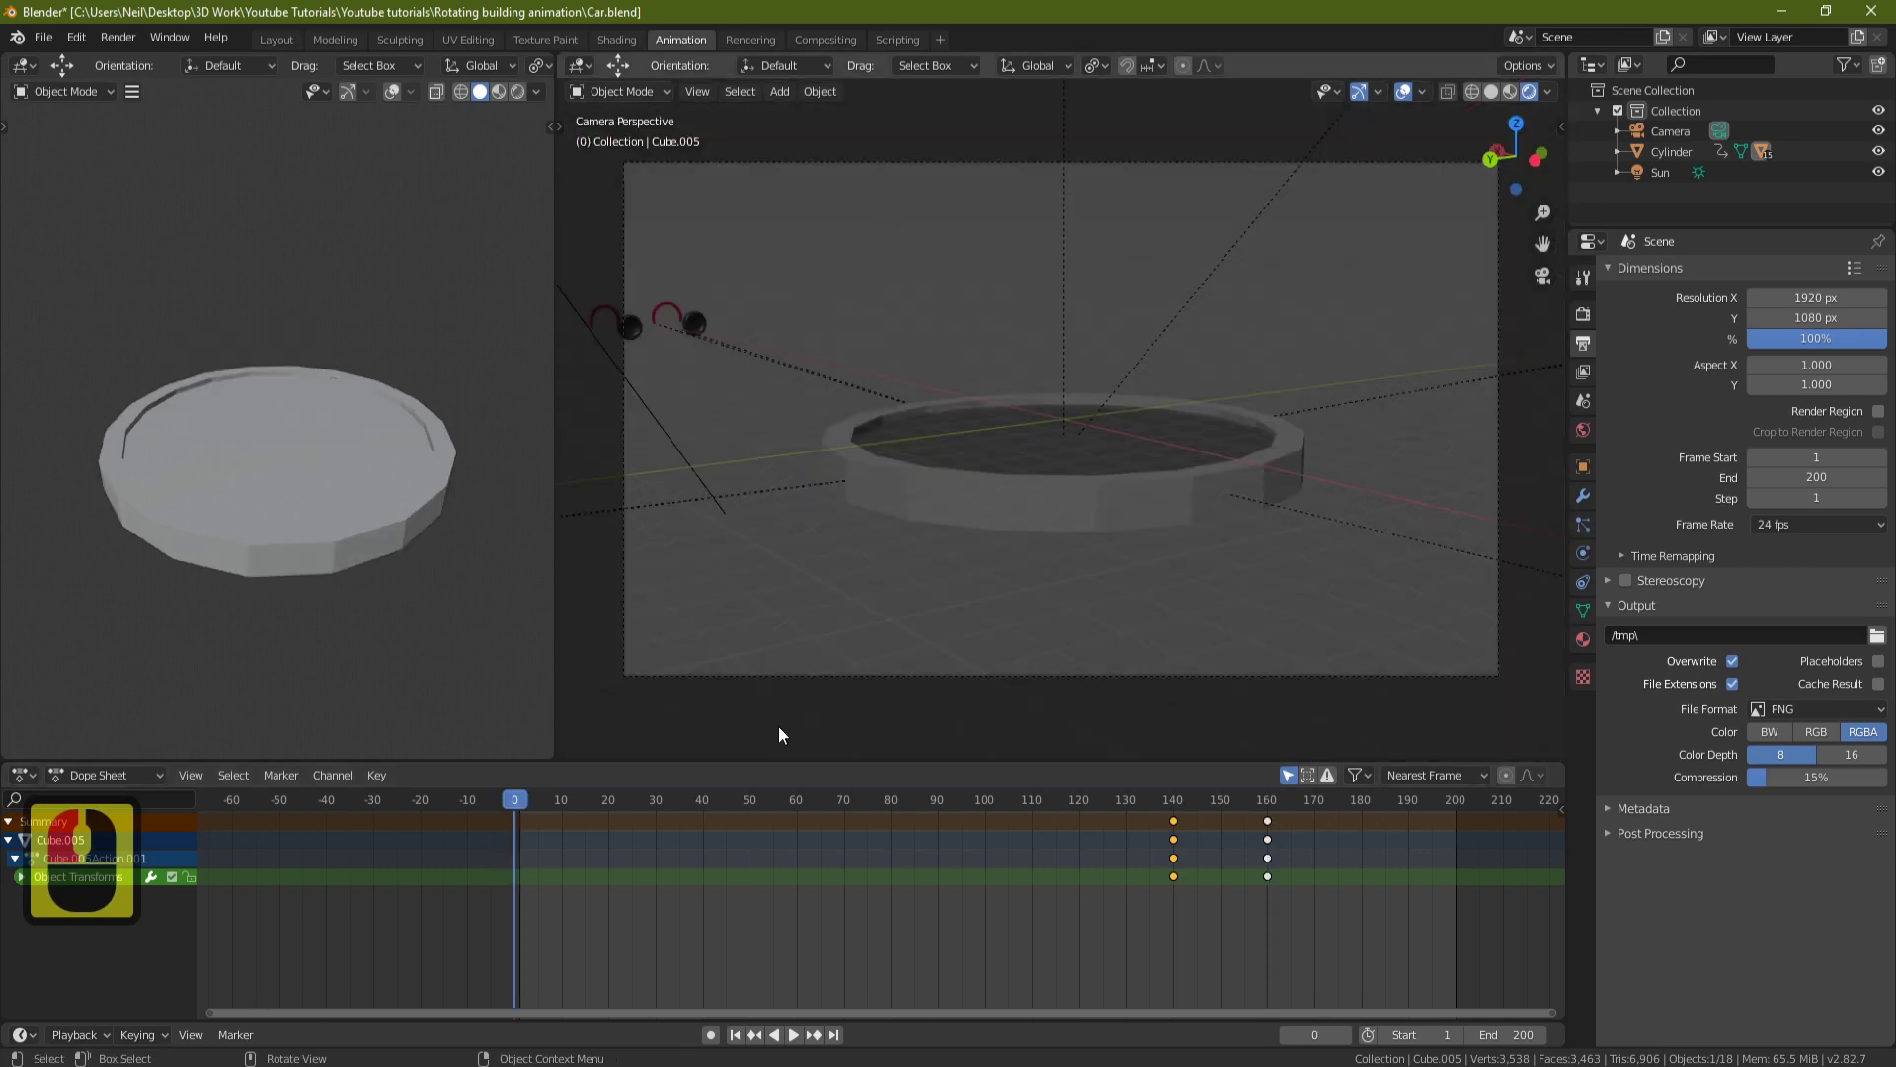
key(space)
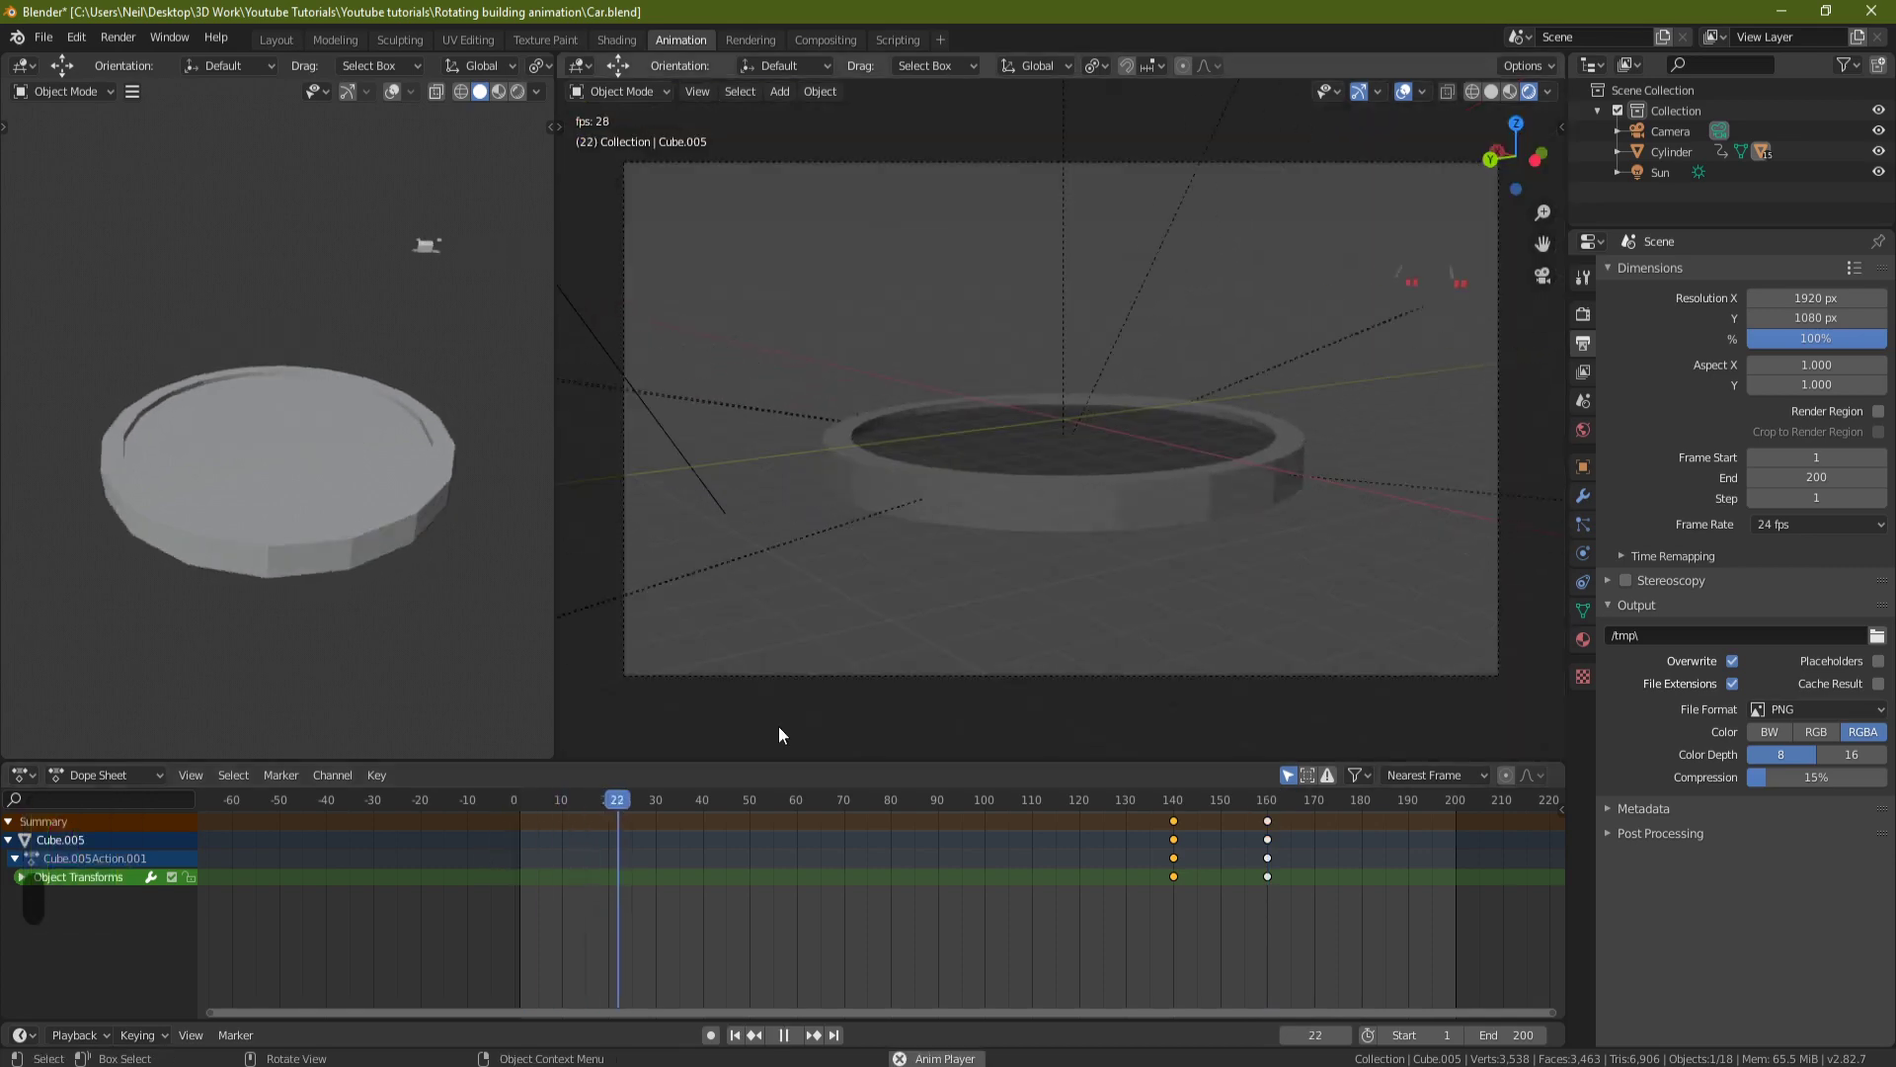